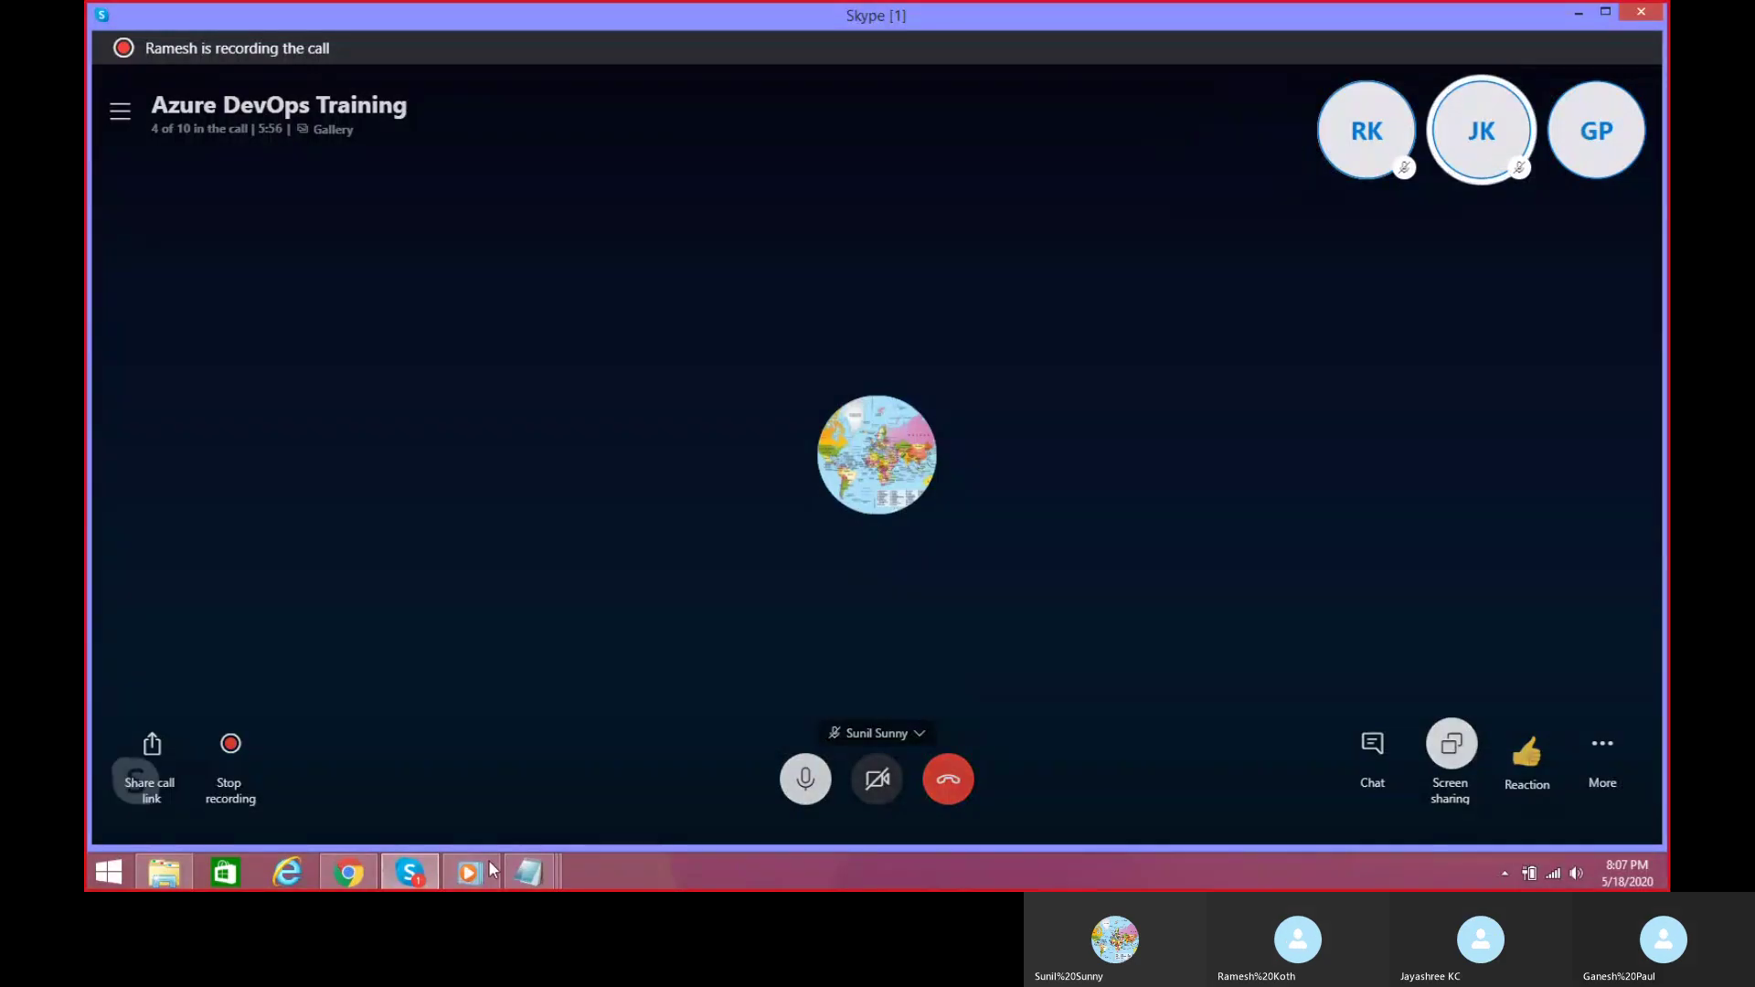
Step: Switch to the EC2 Instances page in the browser and look up the Docker machine's instance ID in the devops.txt notes
left_click(357, 876)
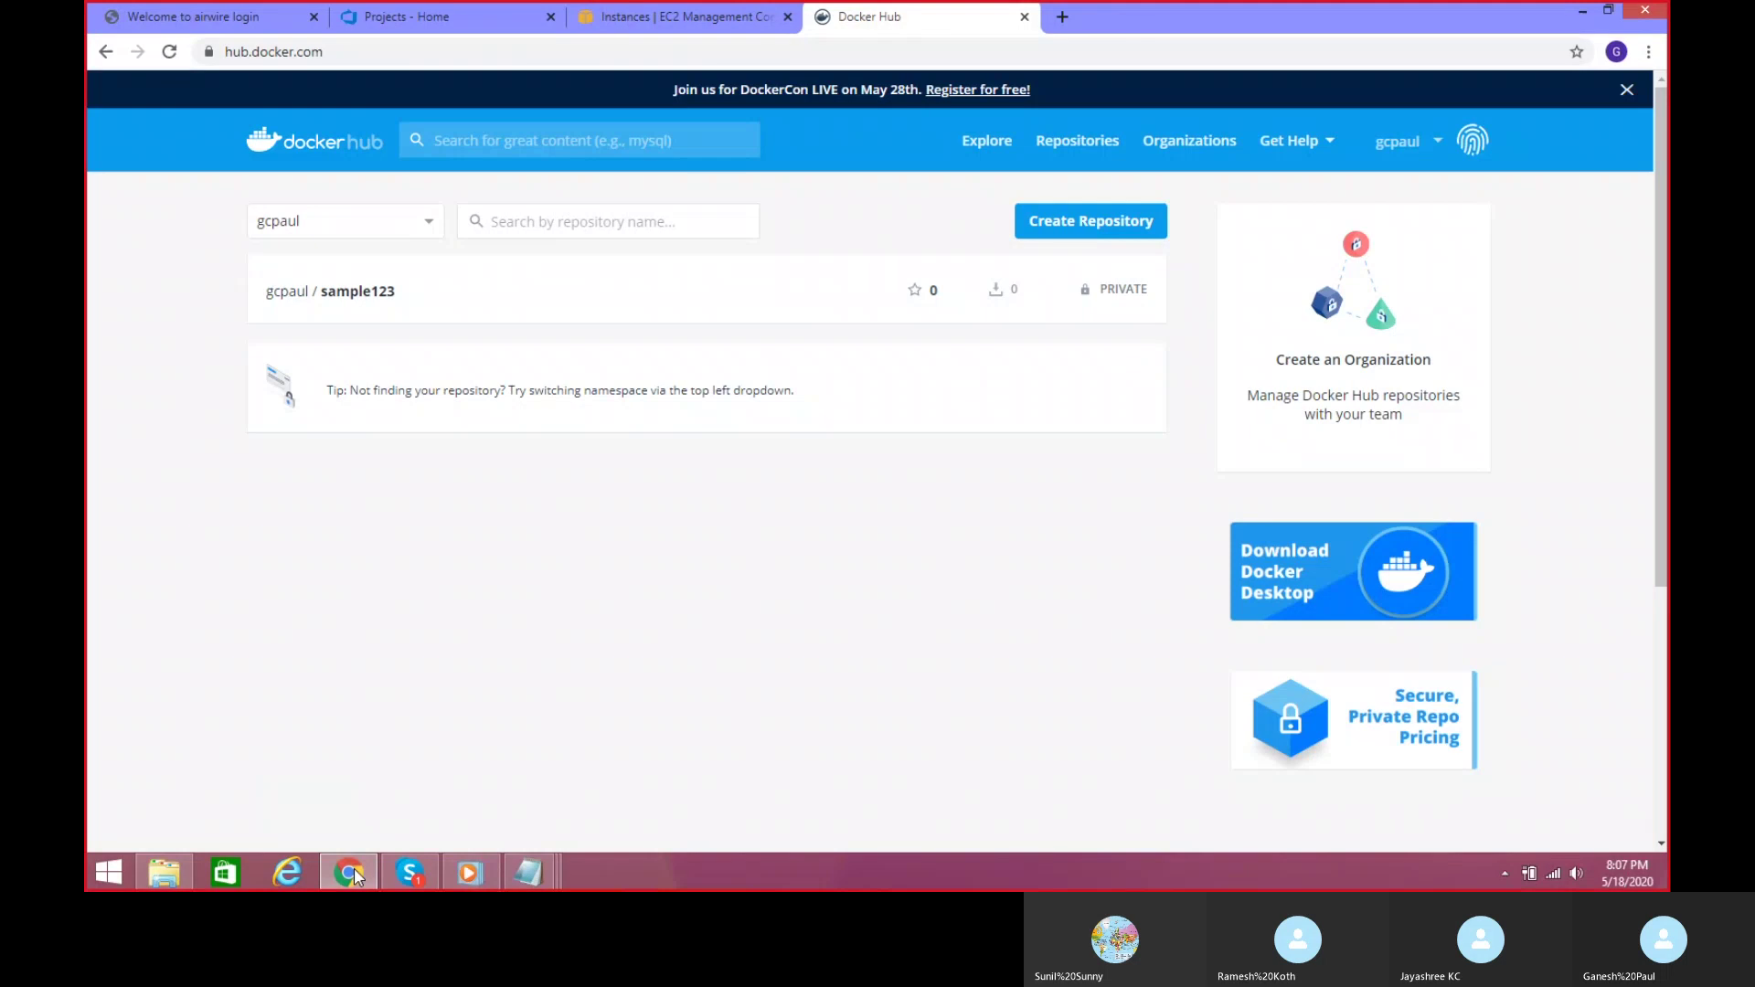
left_click(637, 18)
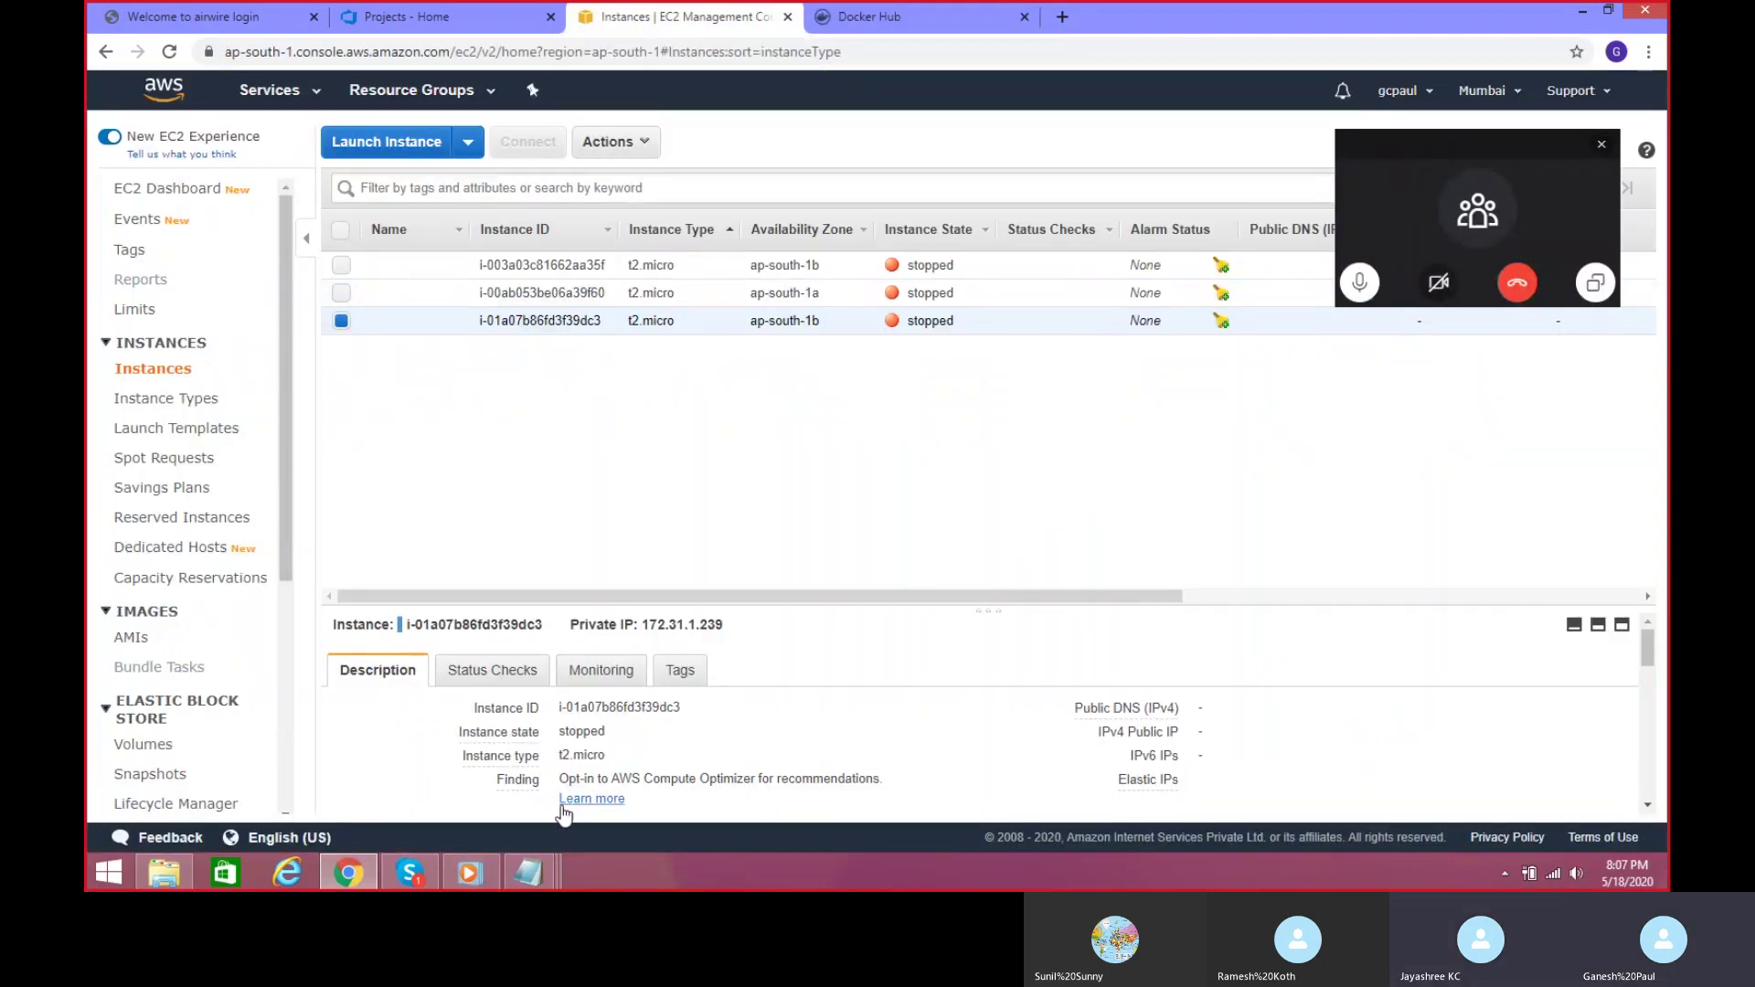
mouse_move(529, 873)
left_click(255, 813)
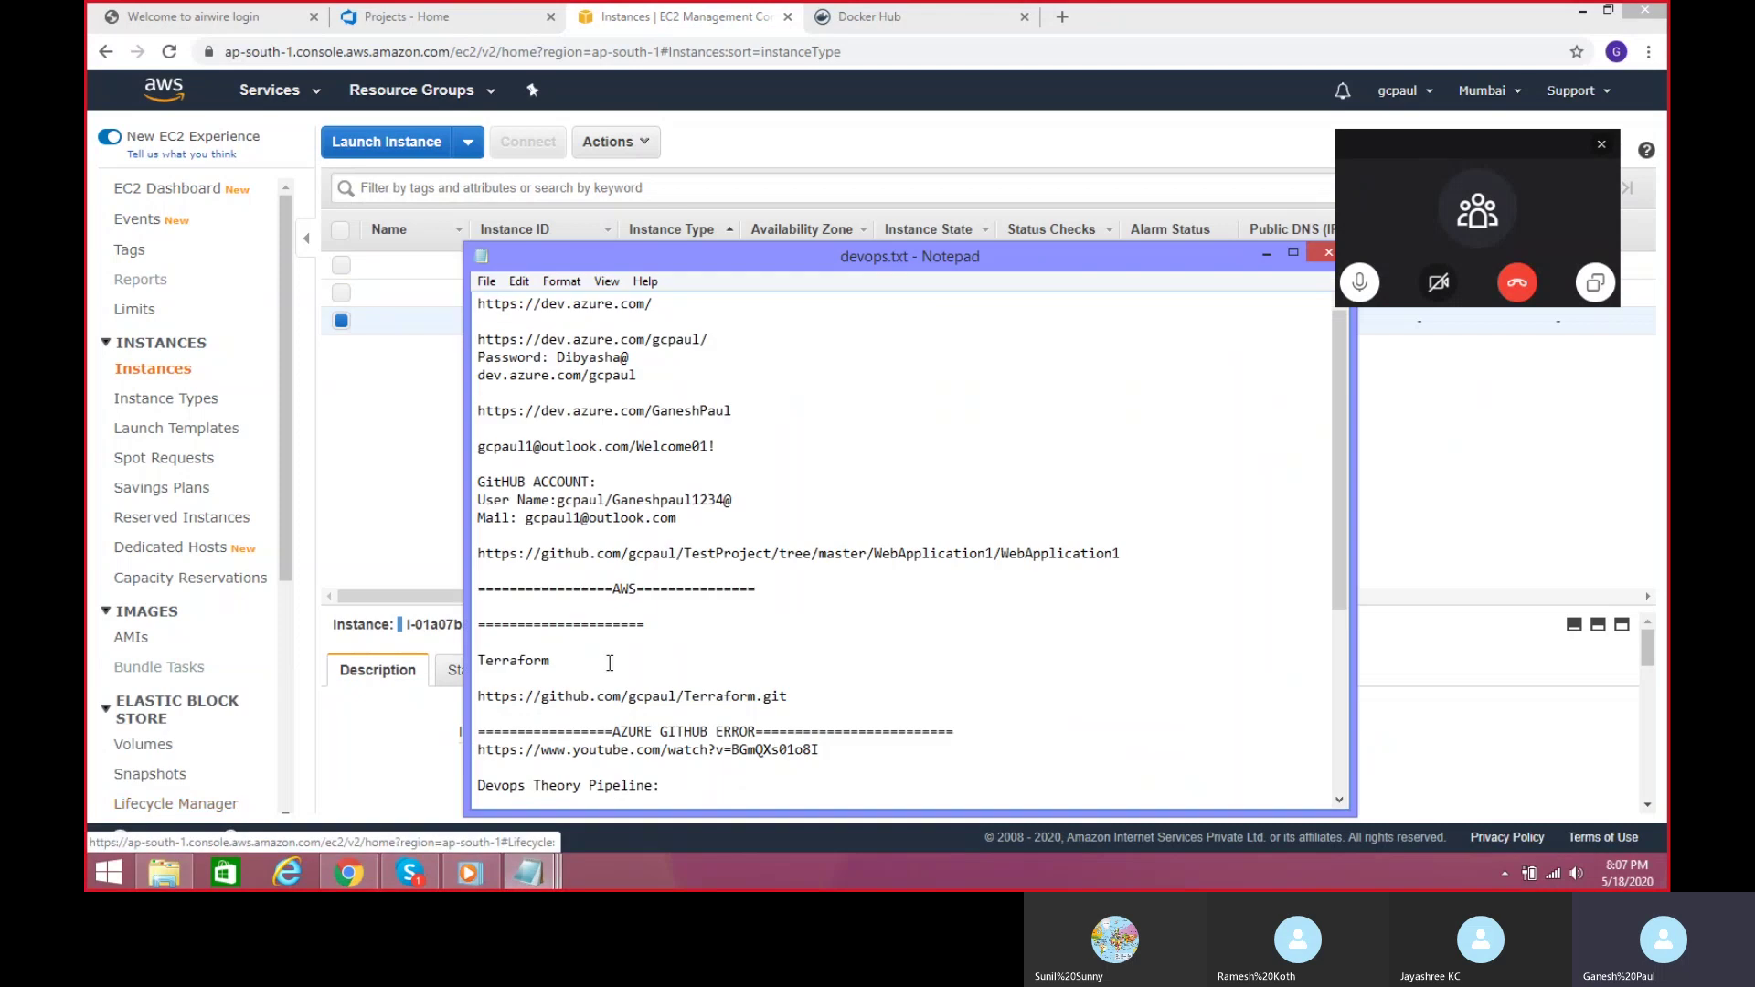
scroll(774, 613, "down", 6)
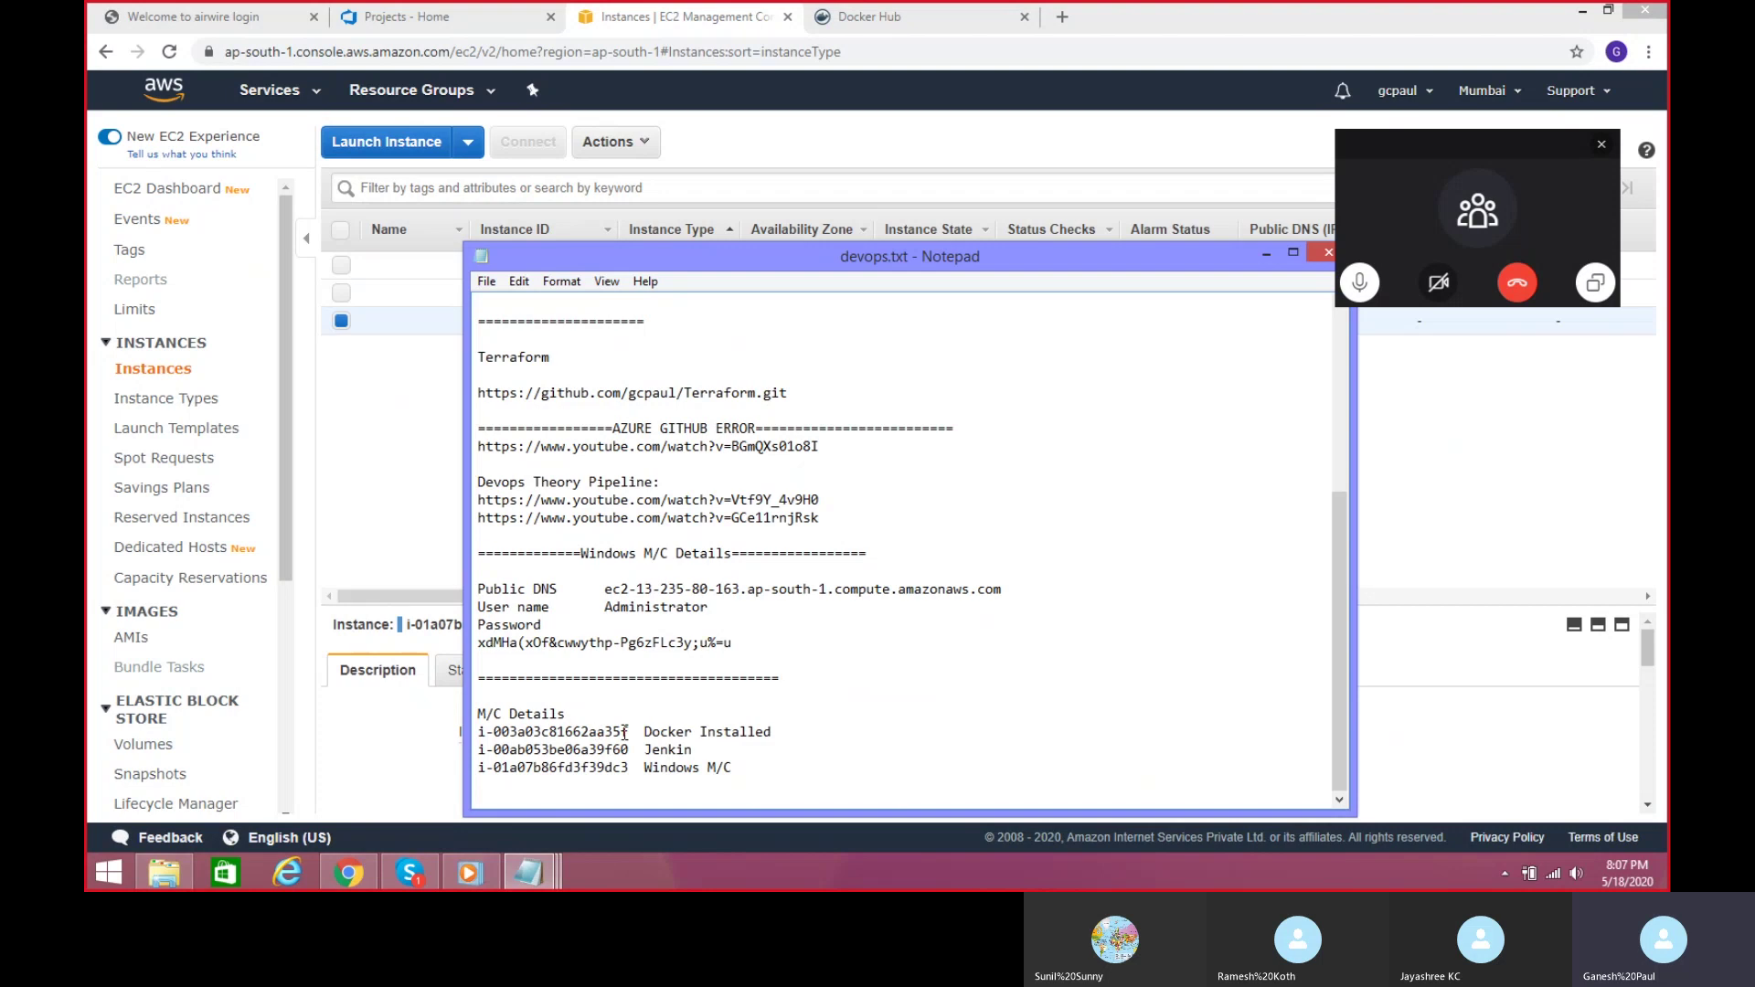
left_click(1266, 254)
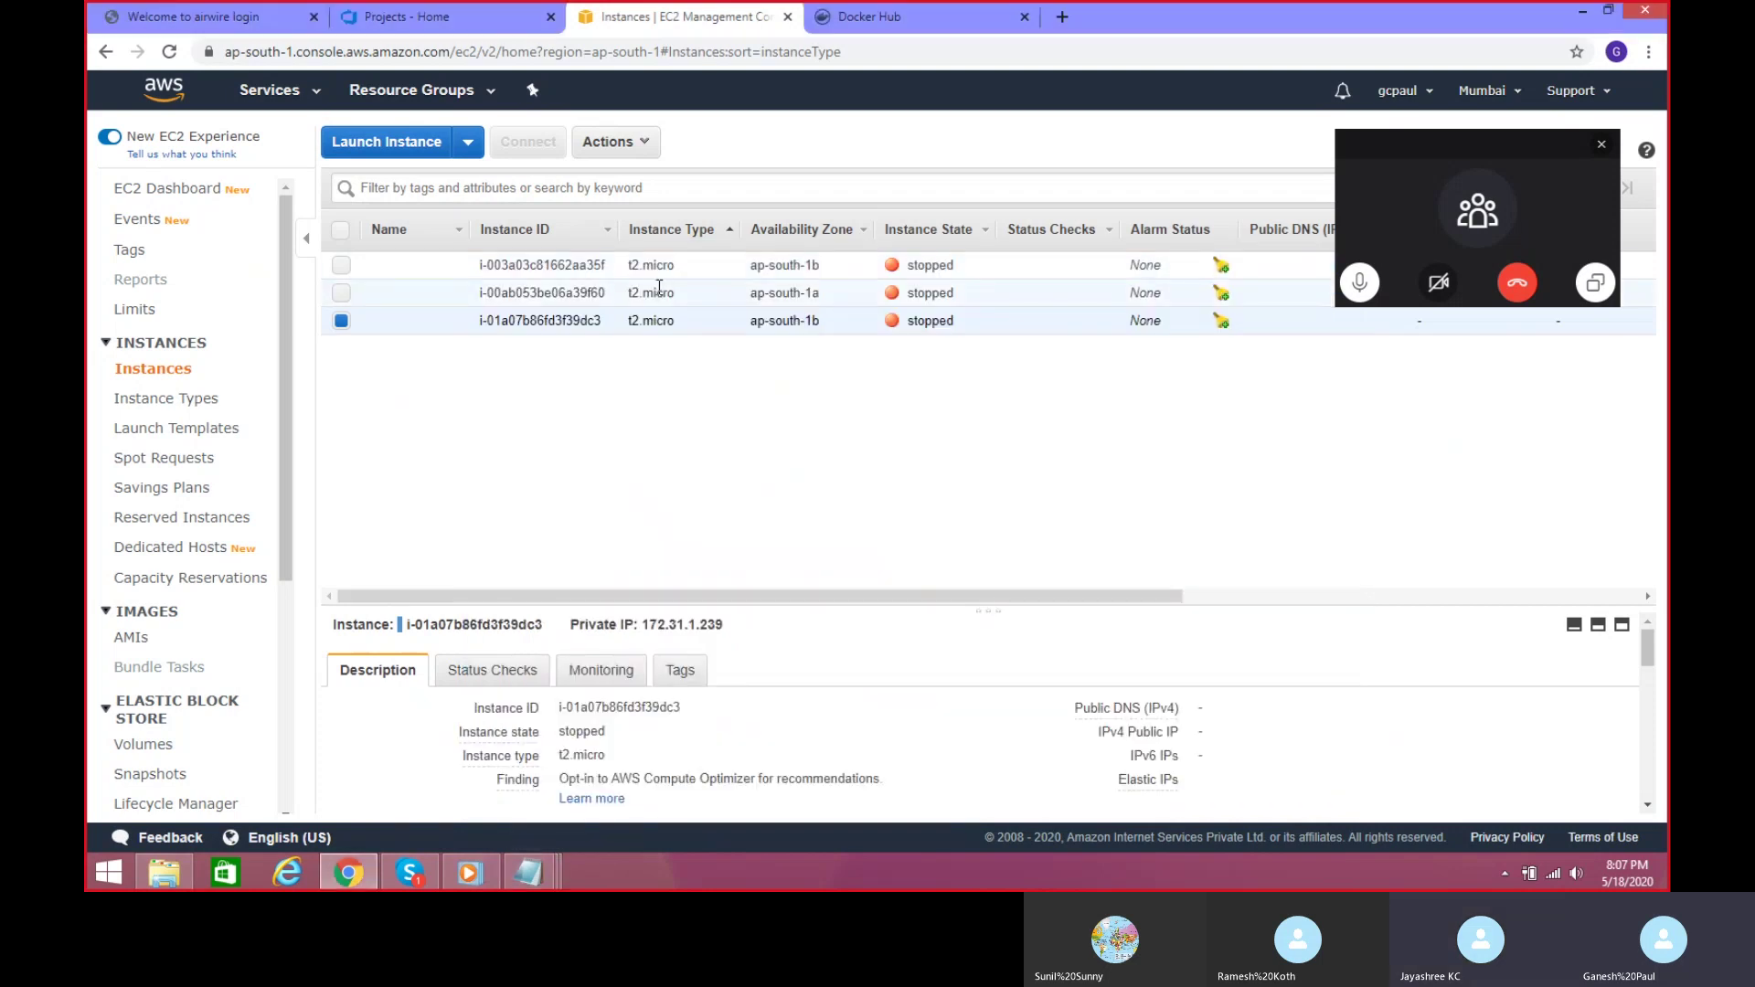
Step: Select only instance i-003a03c81662aa35f, start it, and close the floating call window
left_click(343, 267)
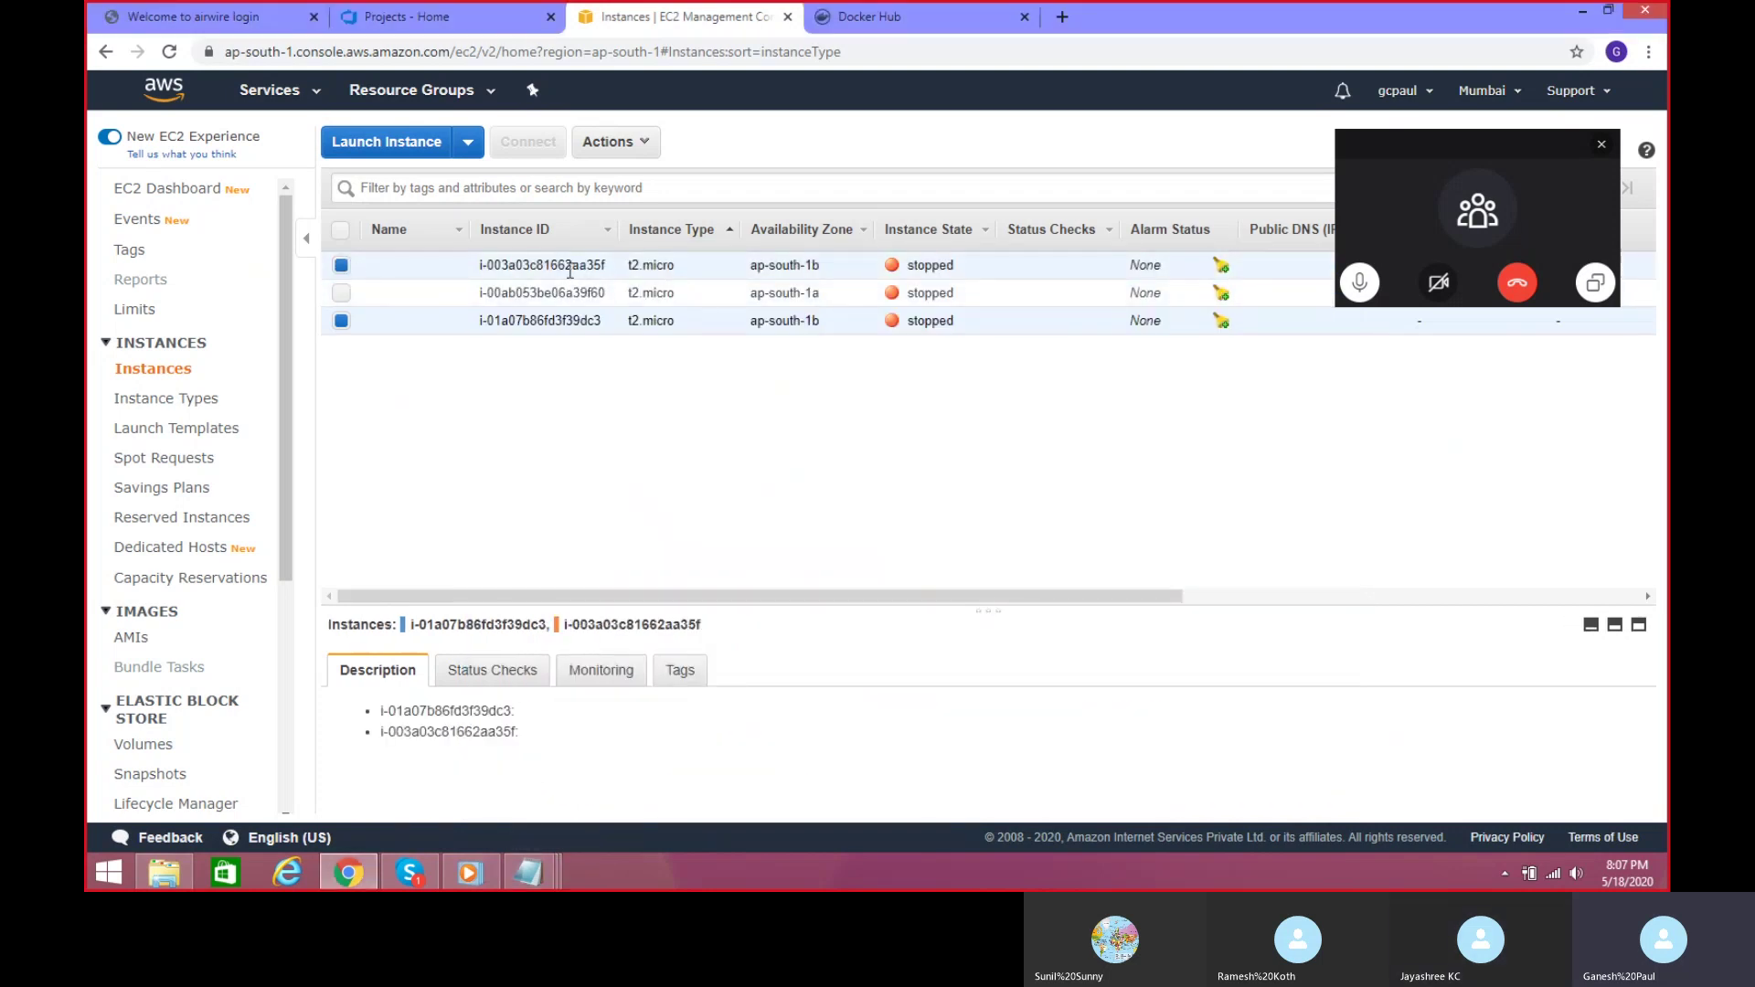
left_click(342, 321)
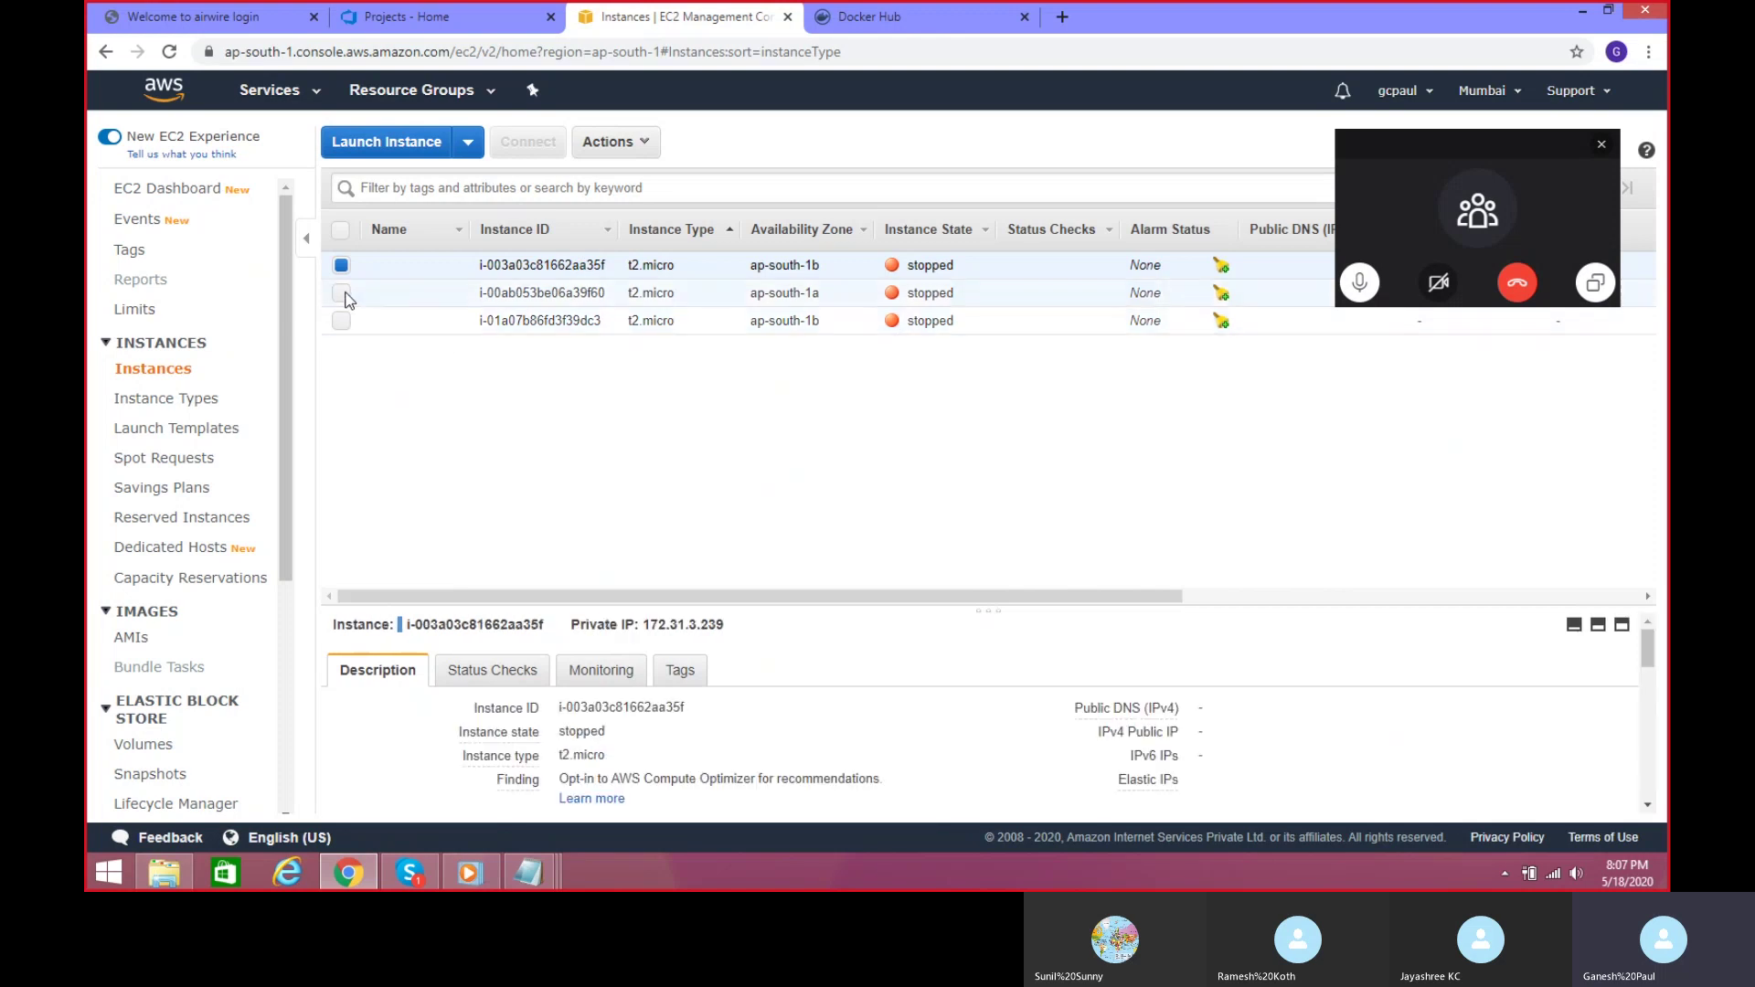
right_click(572, 267)
mouse_move(659, 361)
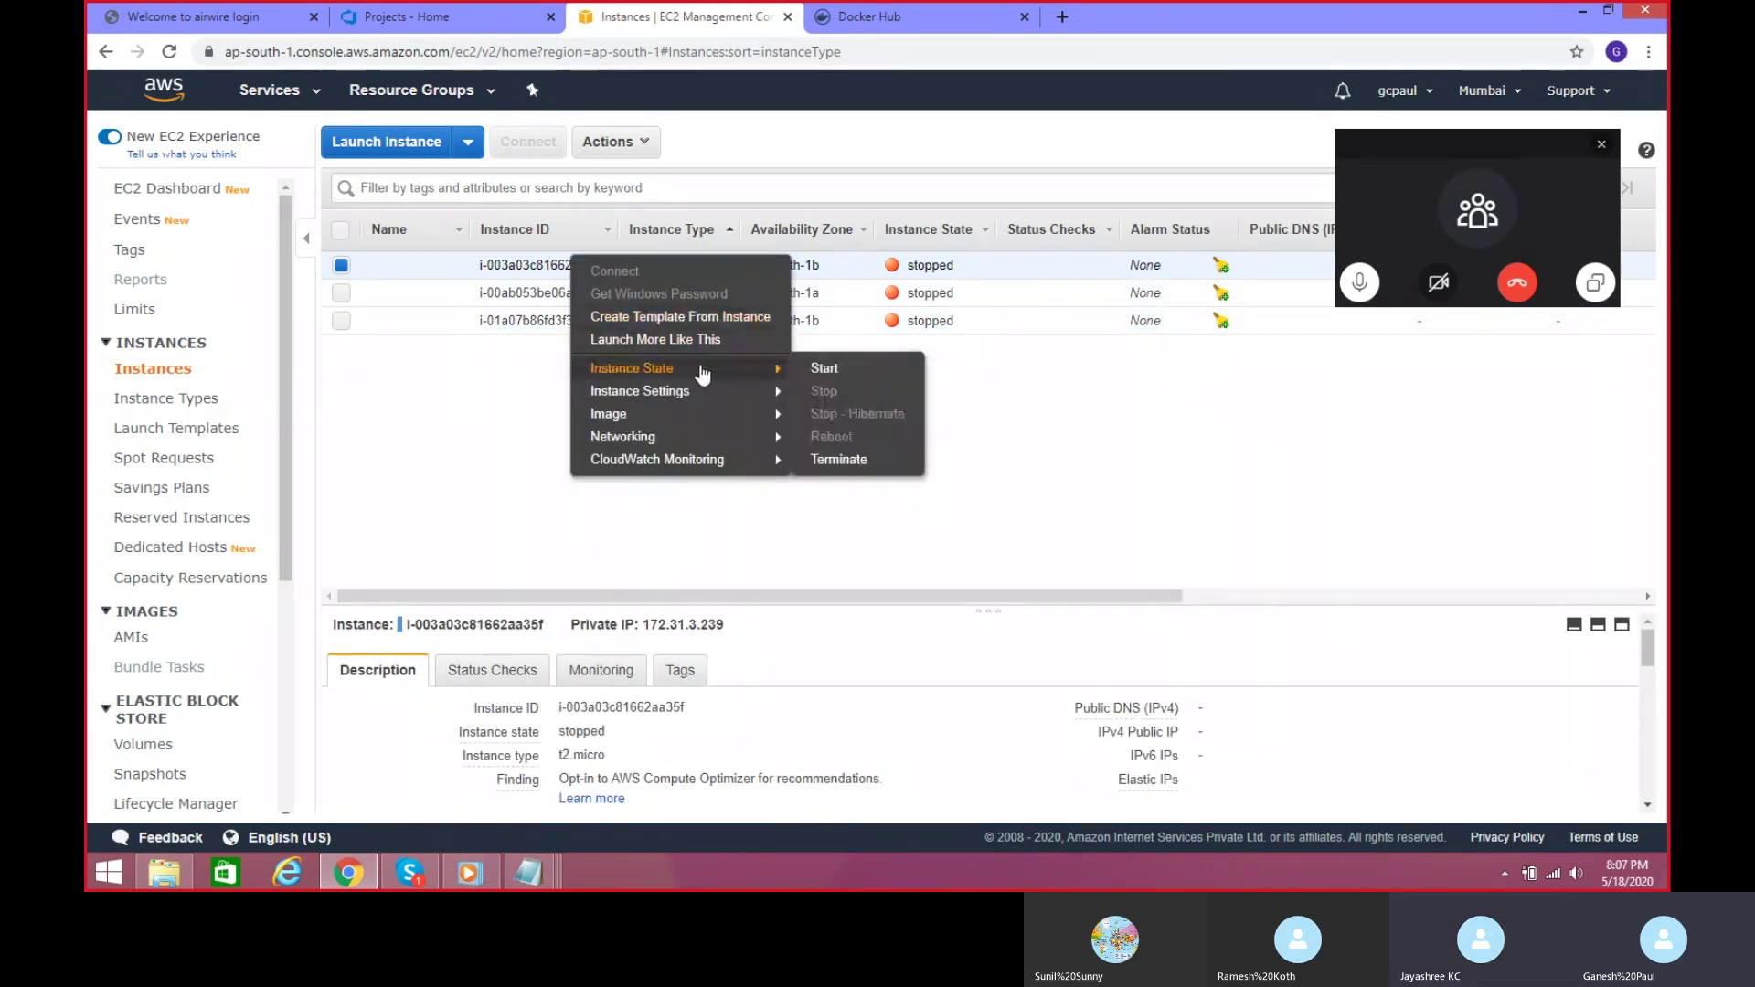
left_click(832, 364)
left_click(1031, 541)
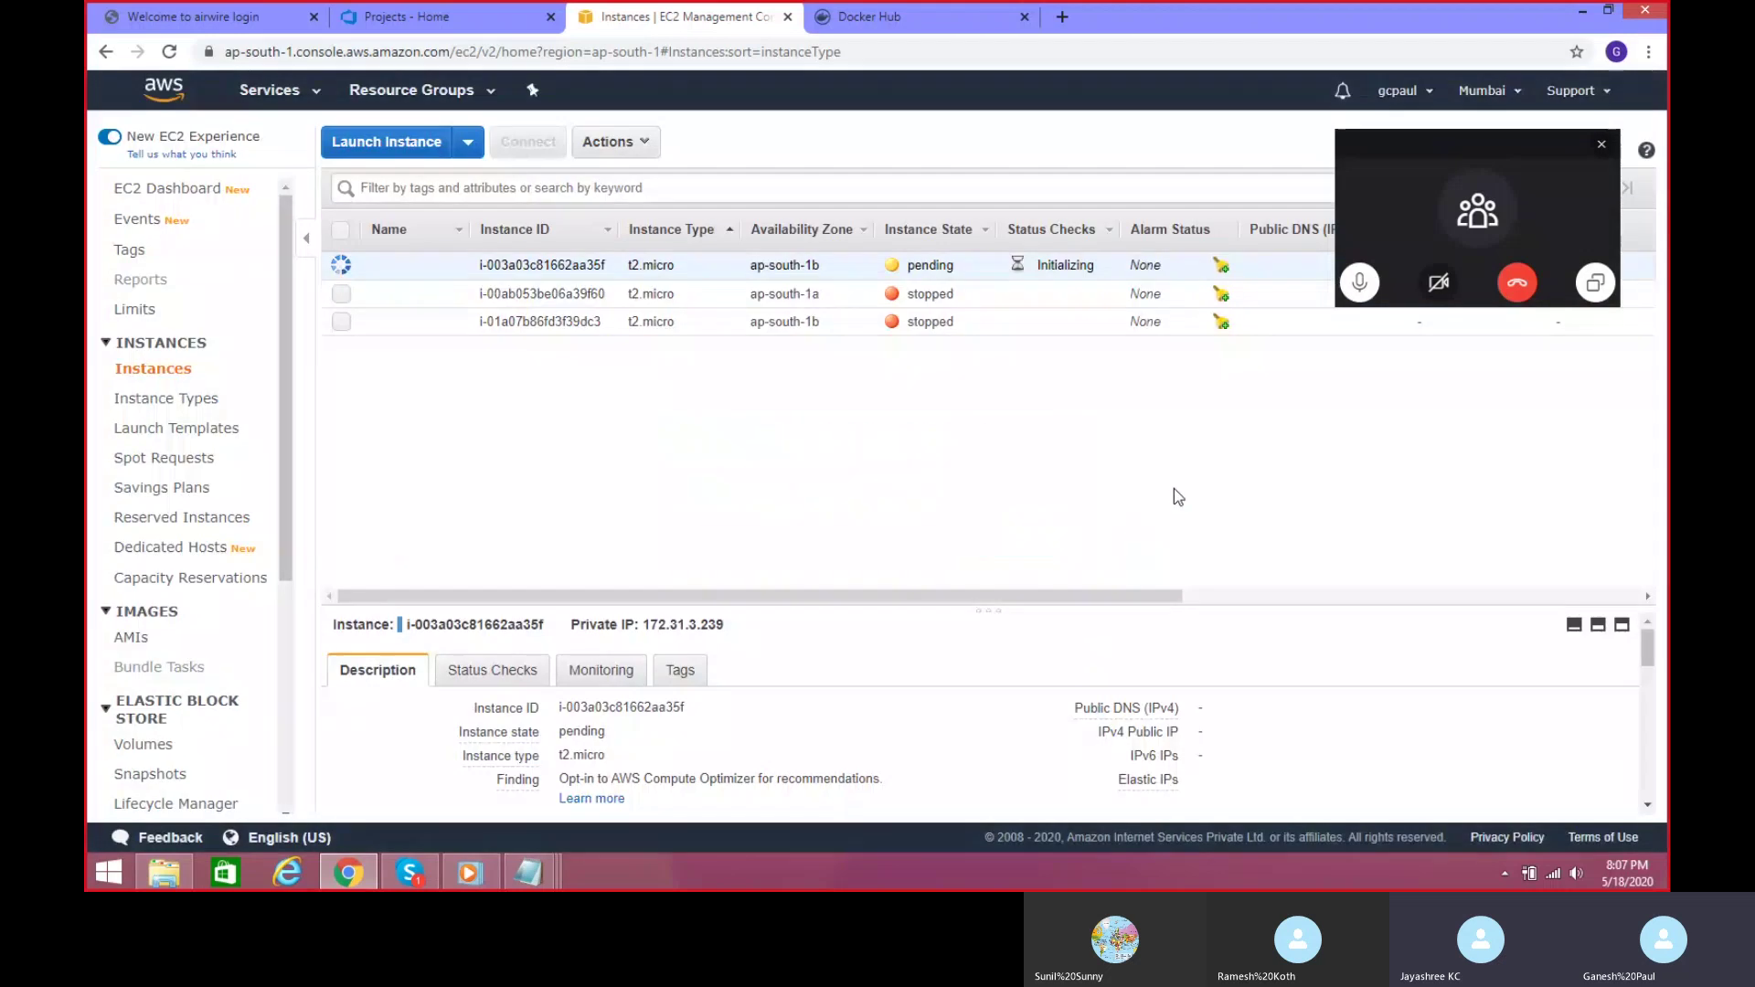
left_click(1602, 145)
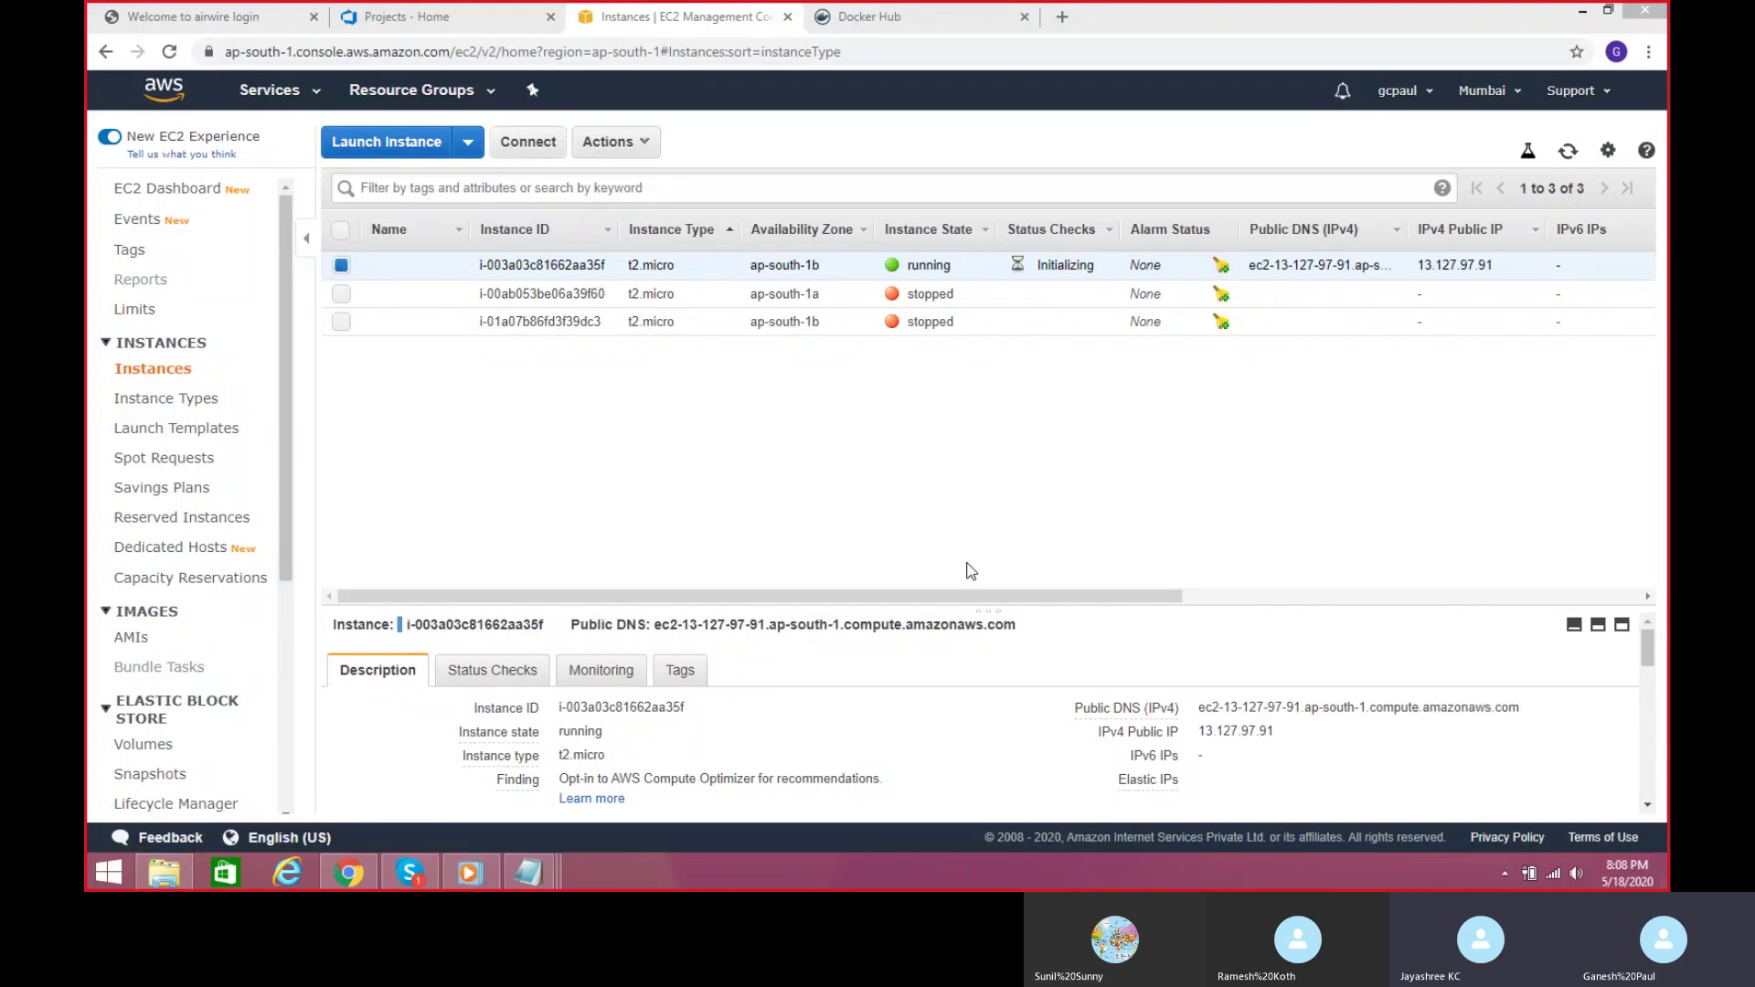
Step: Copy the started instance's IPv4 public IP and enter it as the host name in a new PuTTY session
mouse_move(1280, 731)
left_click_drag(1280, 732, 1198, 732)
key("ctrl+c")
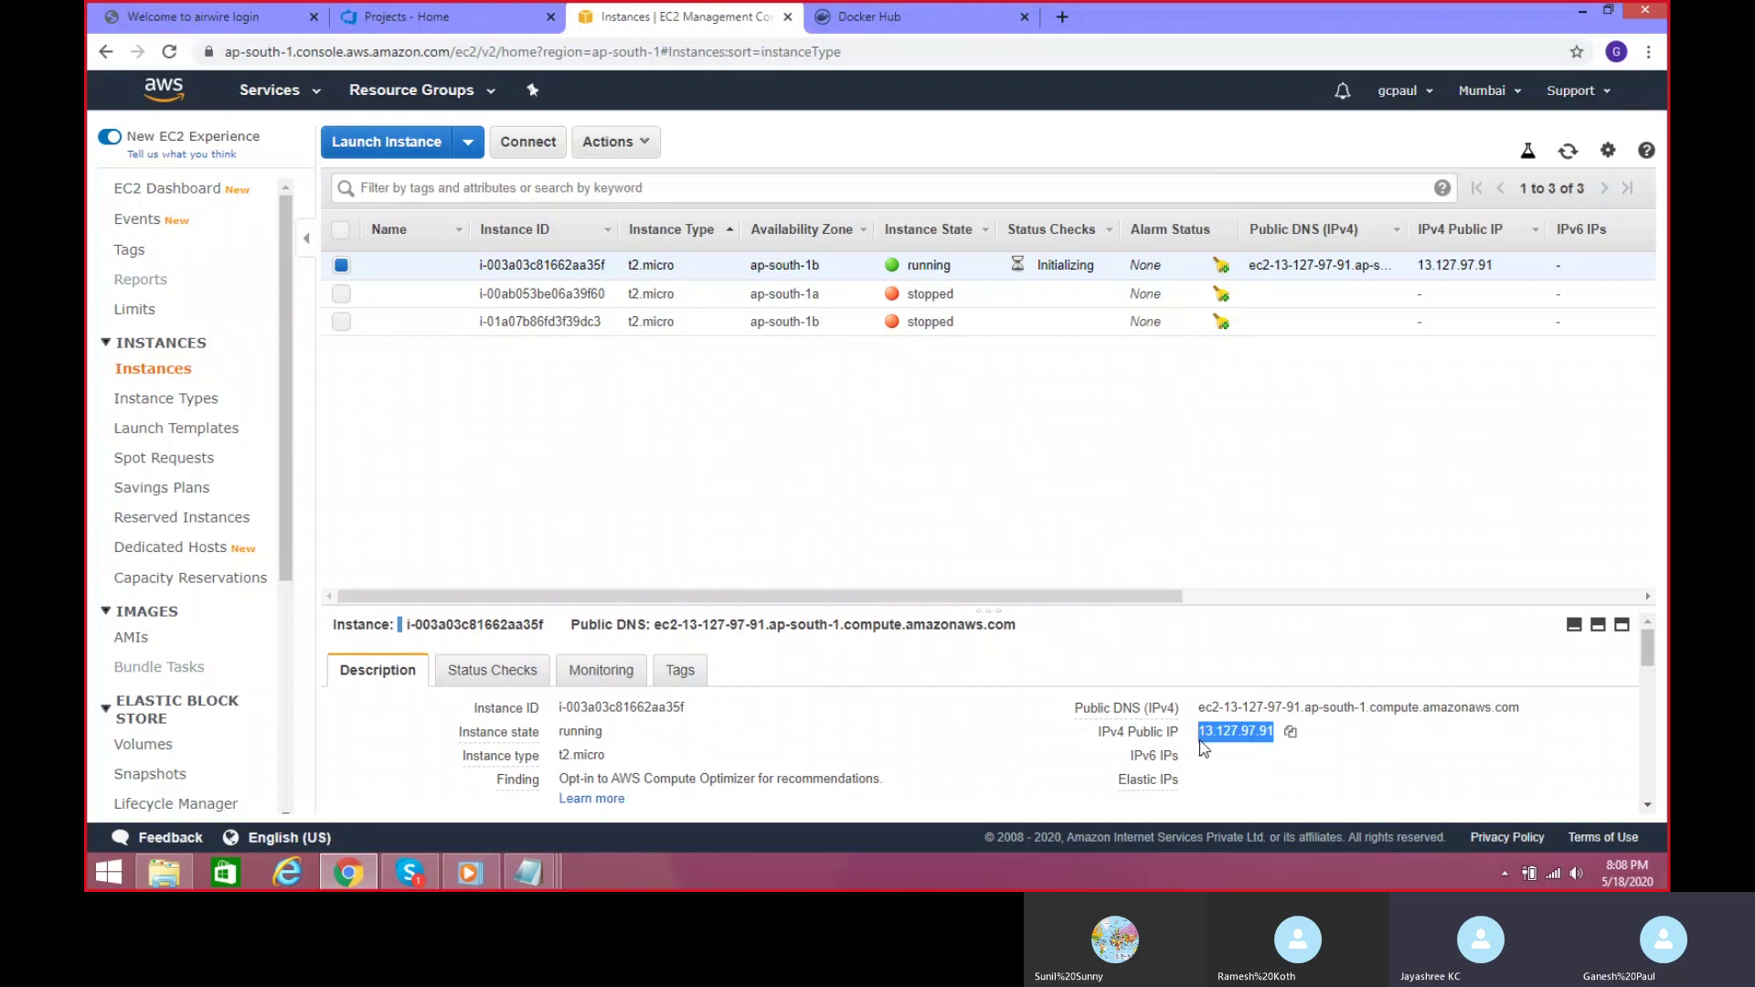
left_click(101, 876)
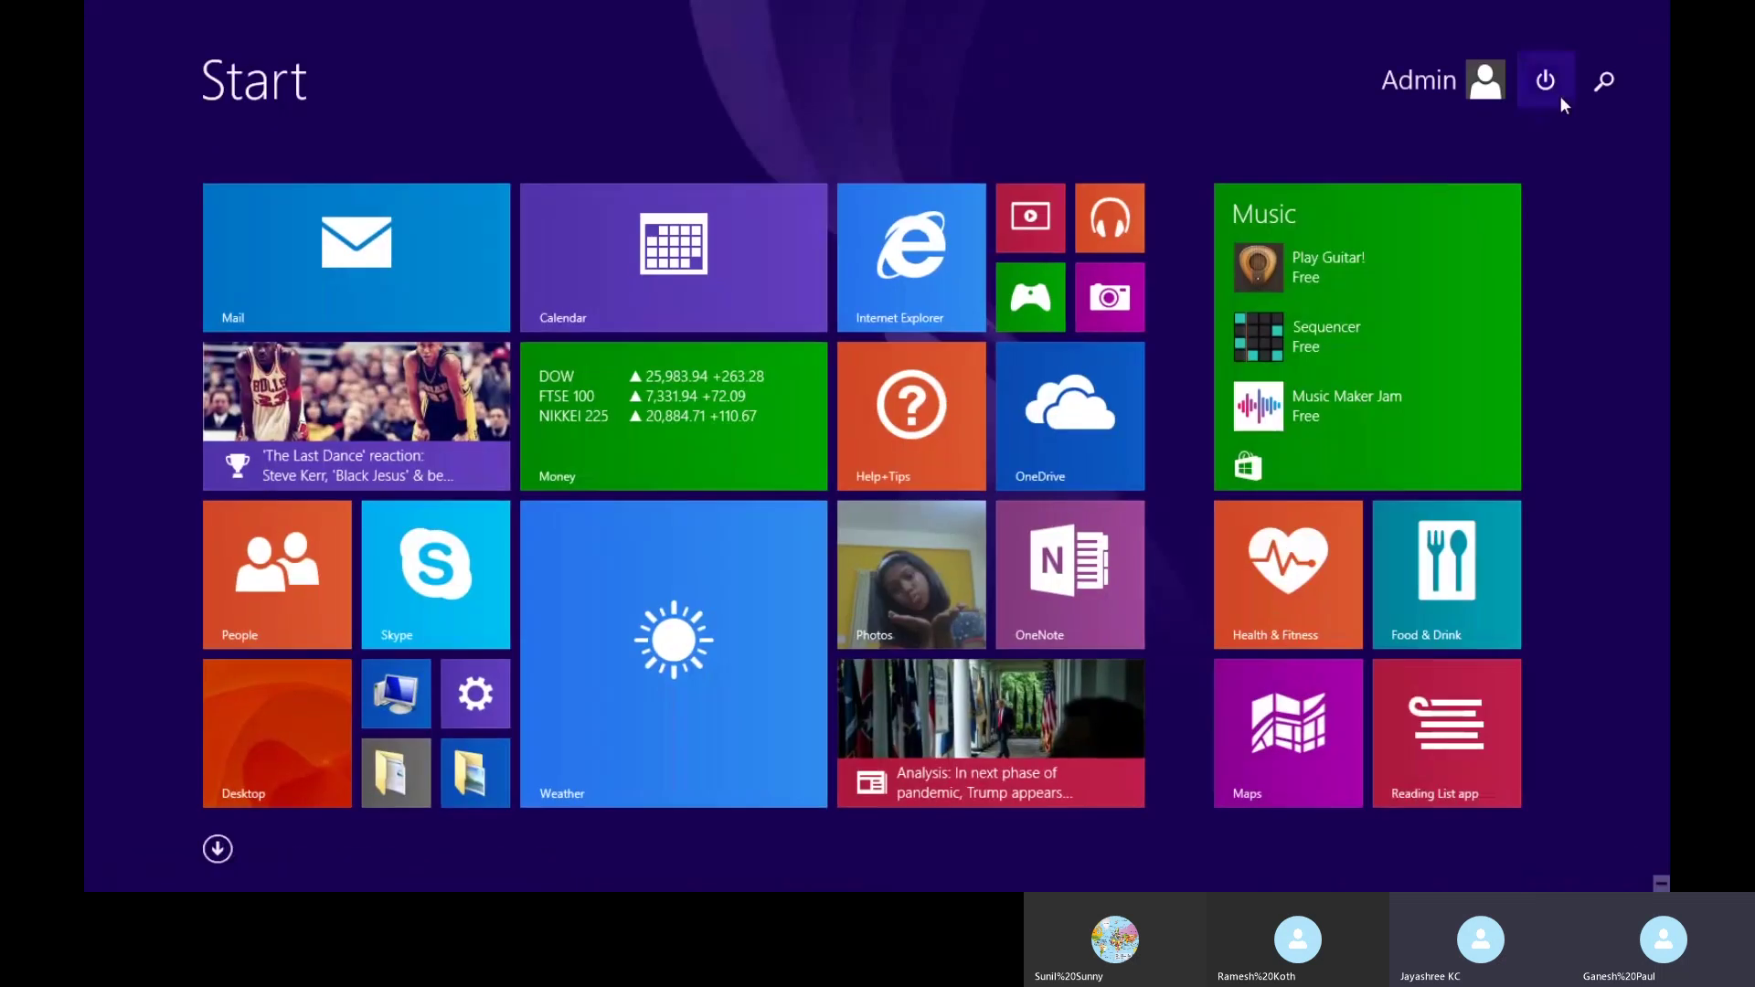
left_click(1600, 80)
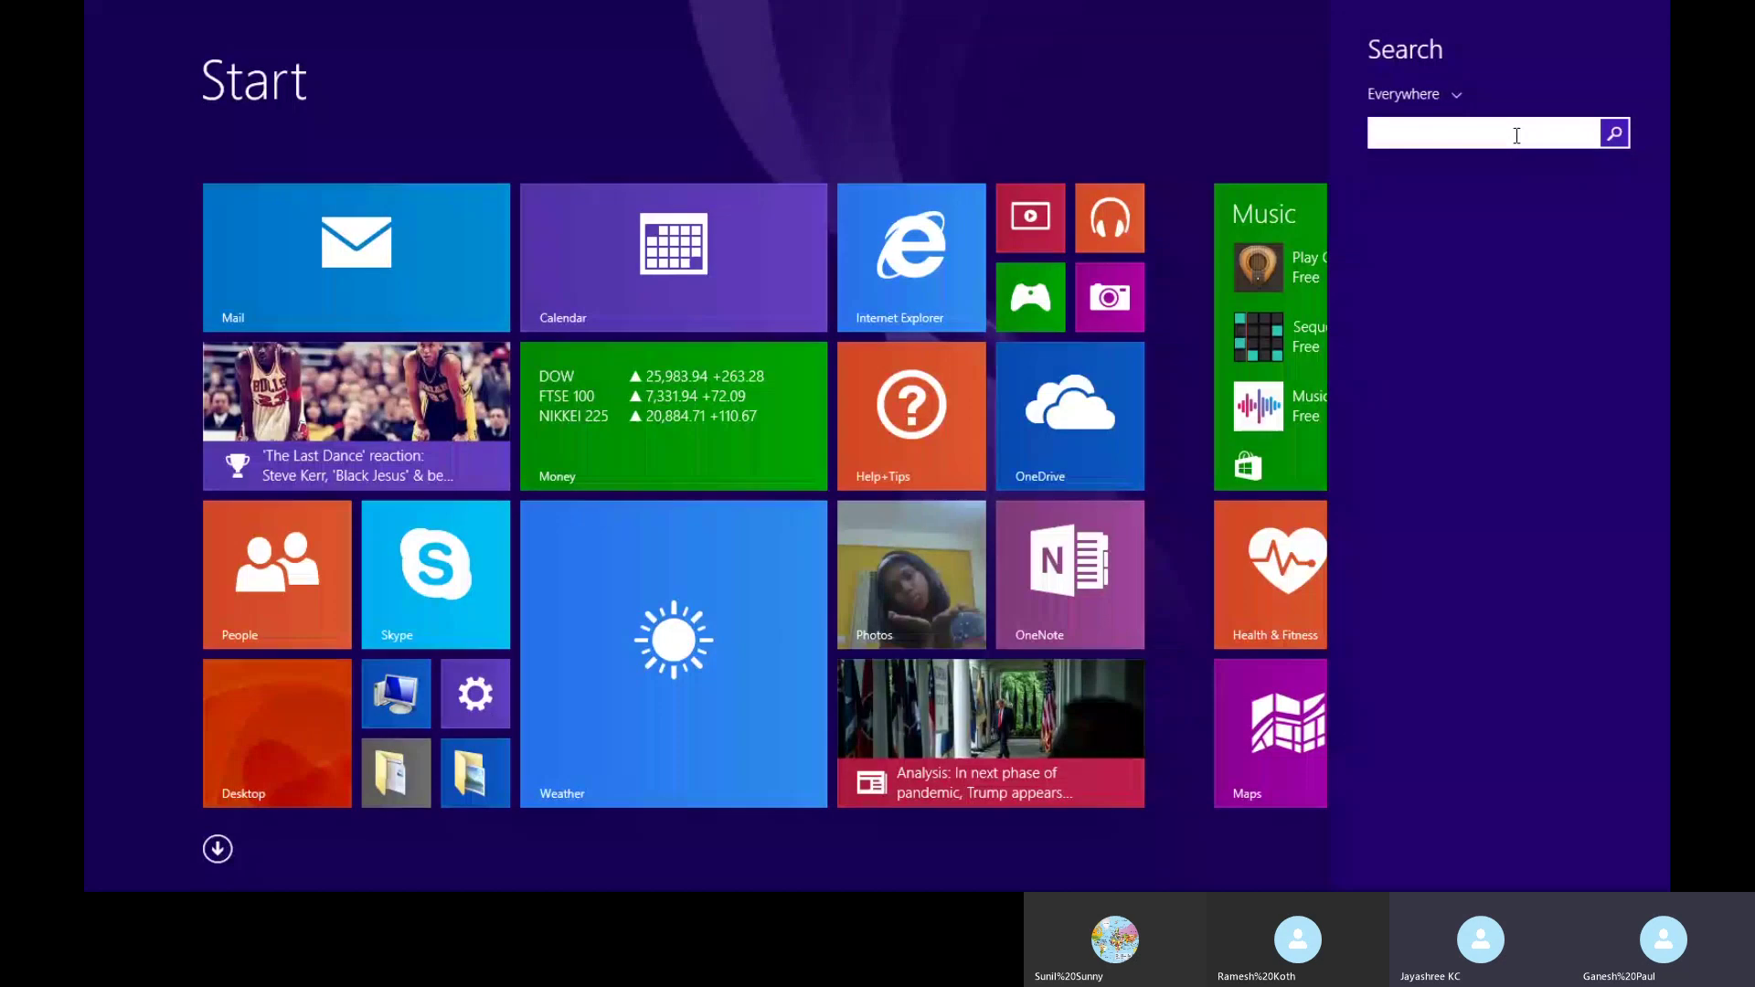
type("putTY")
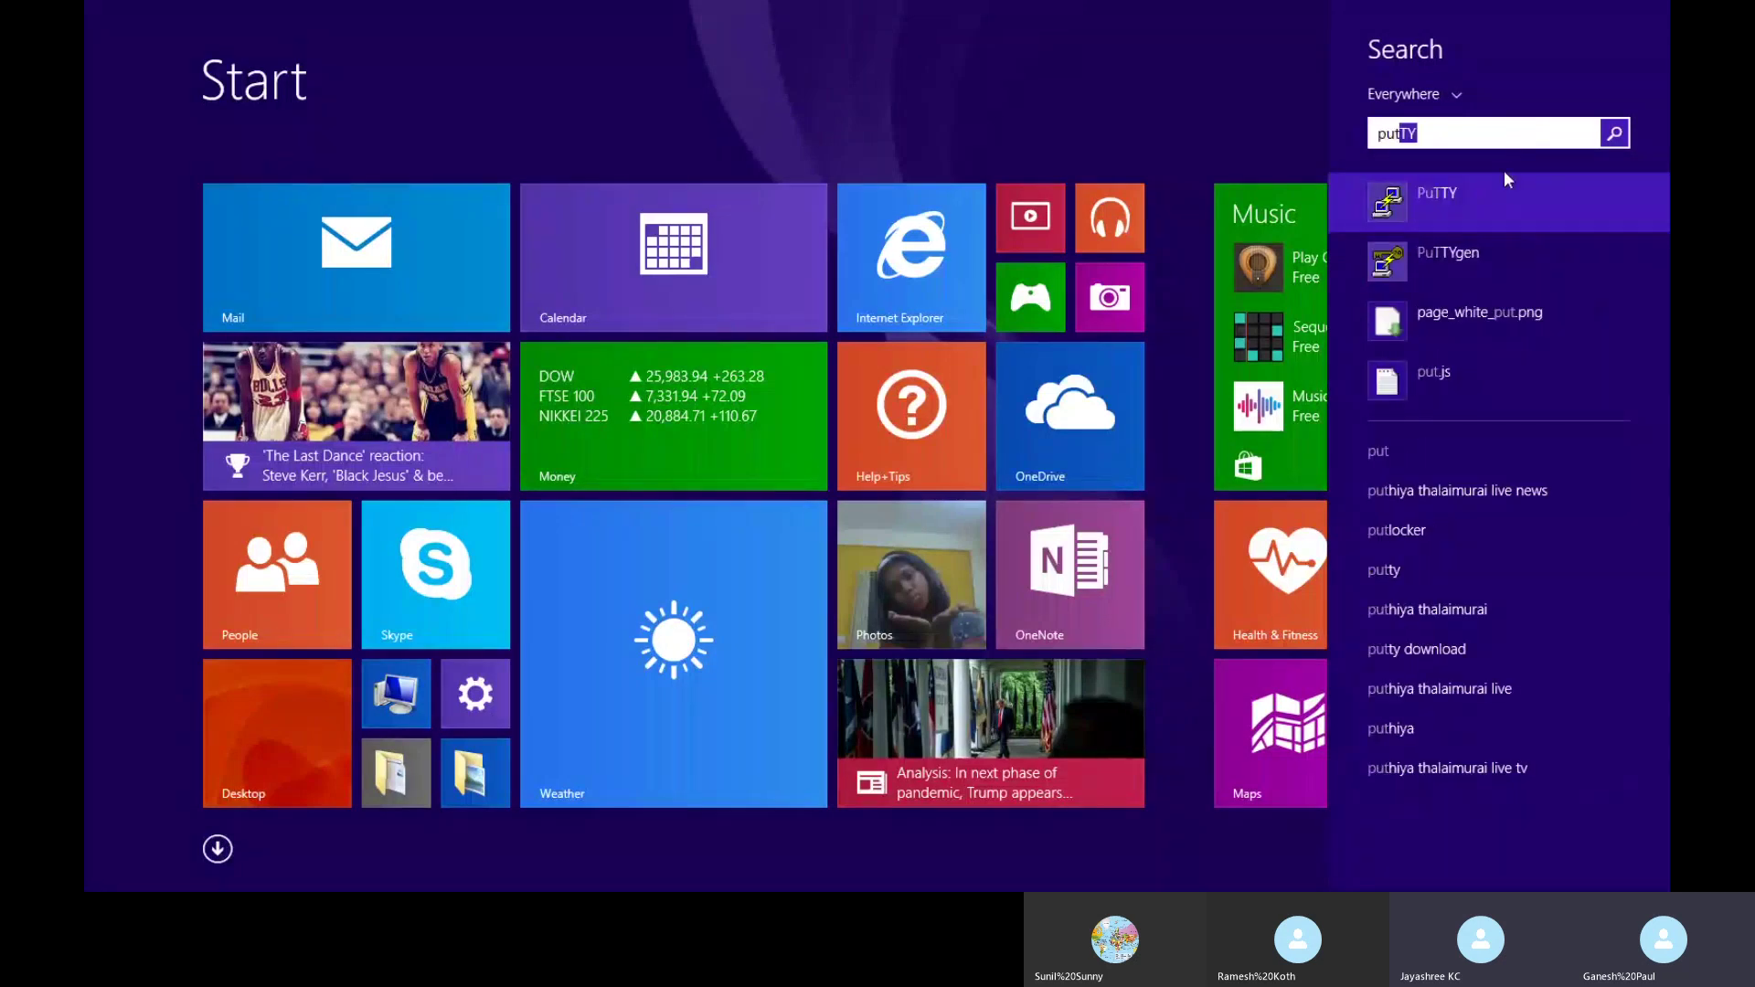
left_click(1469, 190)
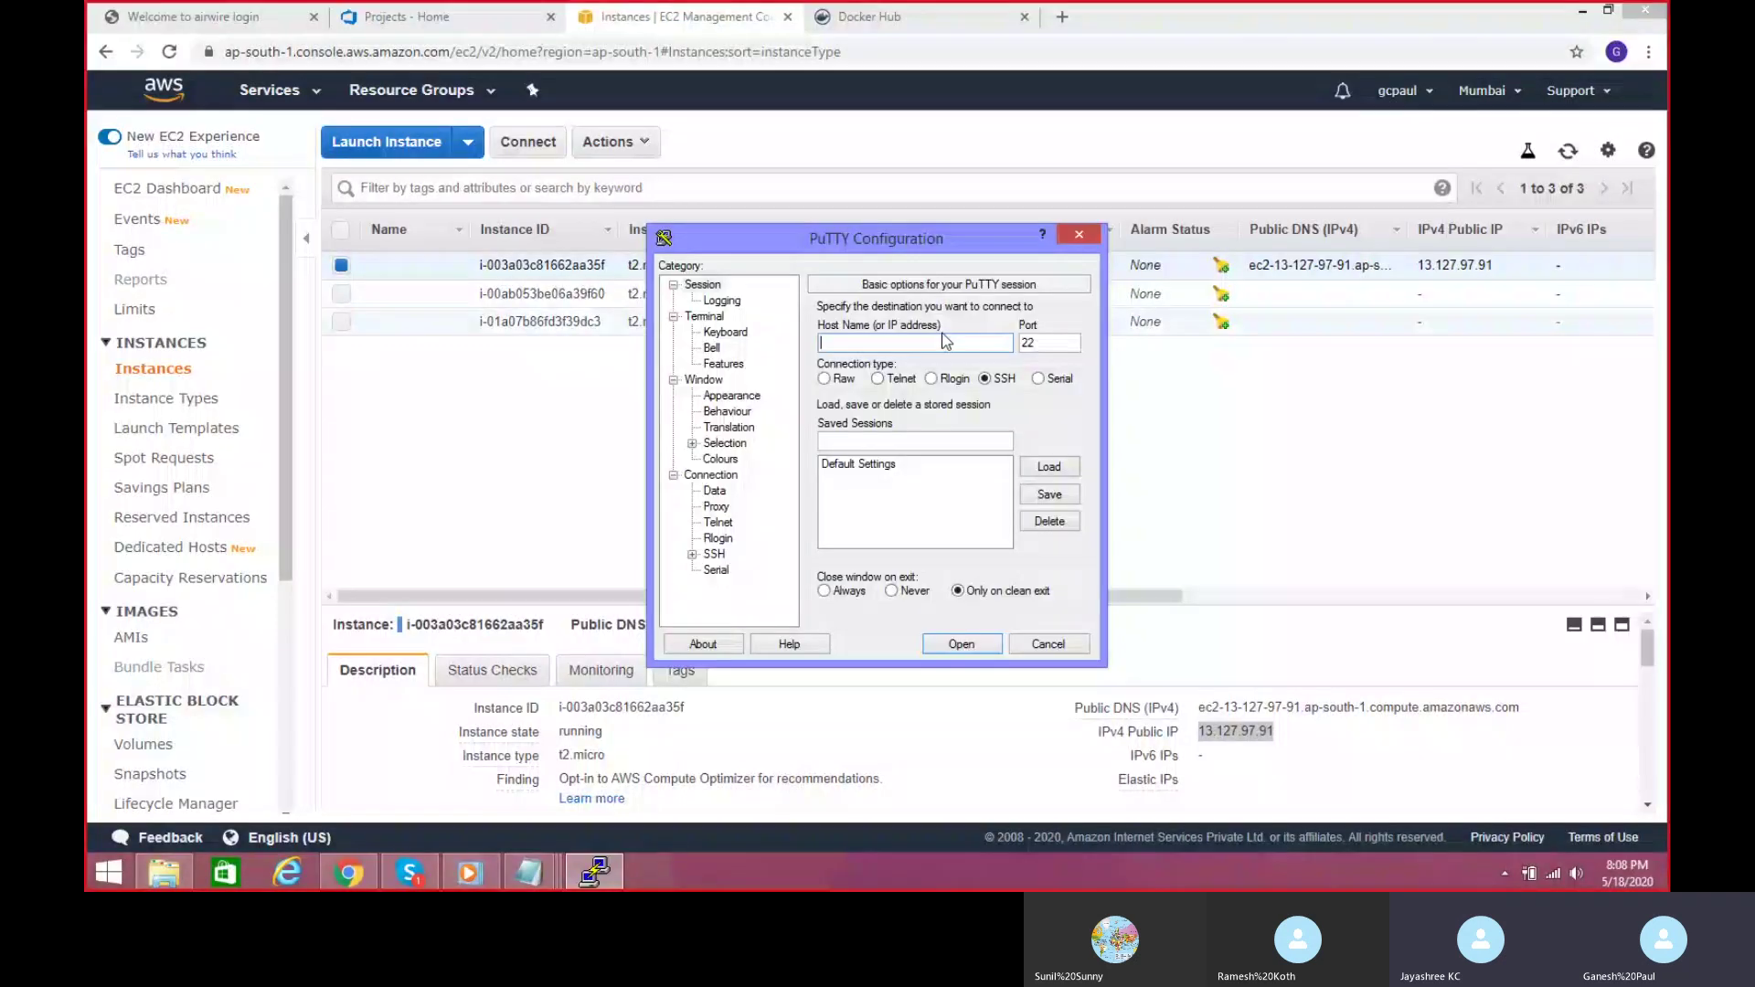
key("ctrl+v")
Step: Set Terraform4.ppk from the D:\AWS folder as the private key file for SSH authentication
left_click(692, 554)
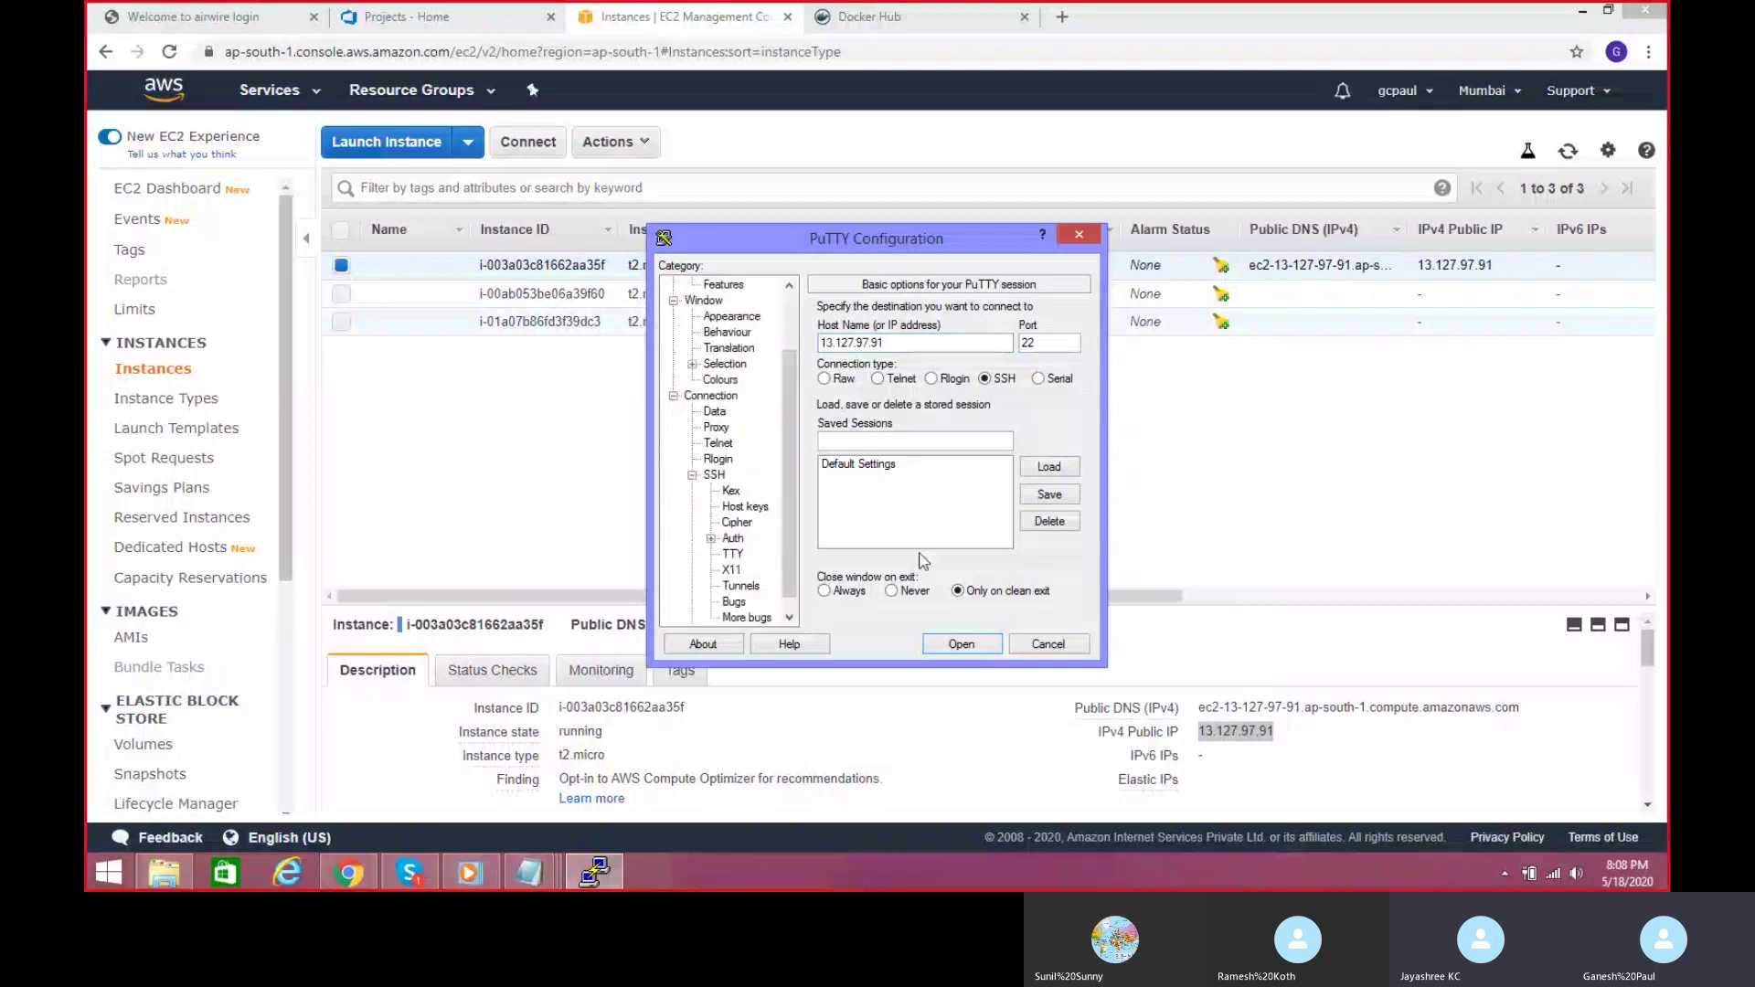
left_click(738, 542)
left_click(1049, 512)
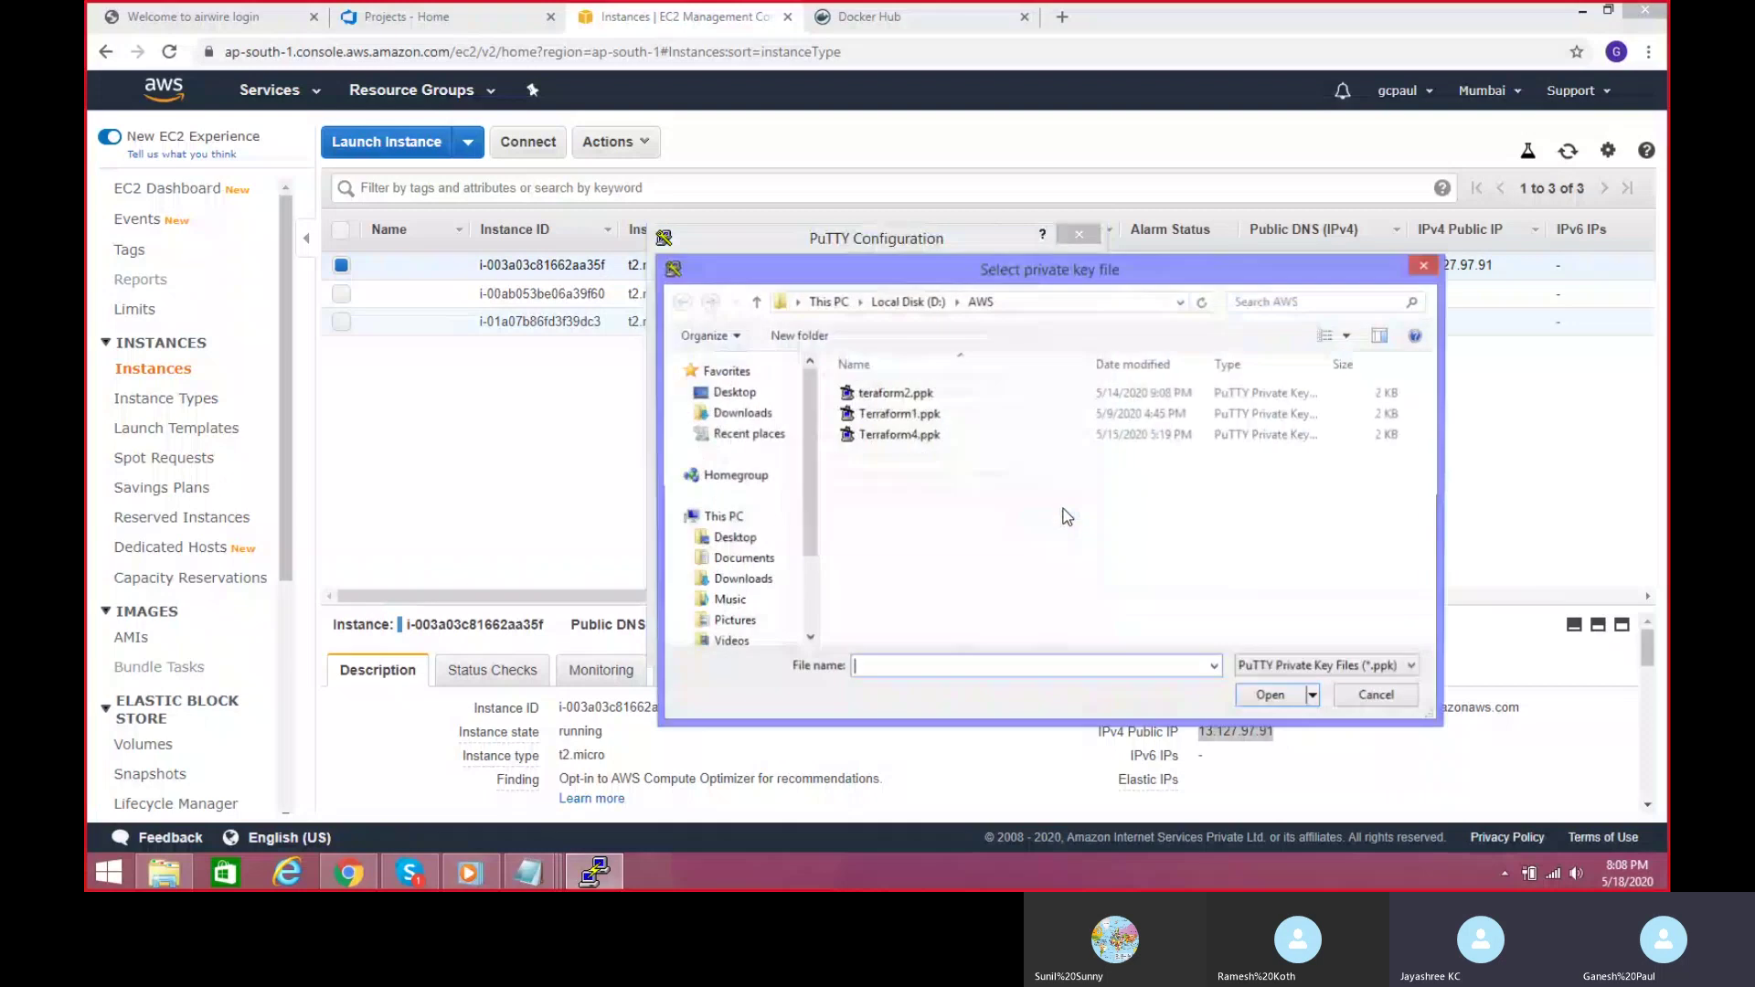
left_click(942, 436)
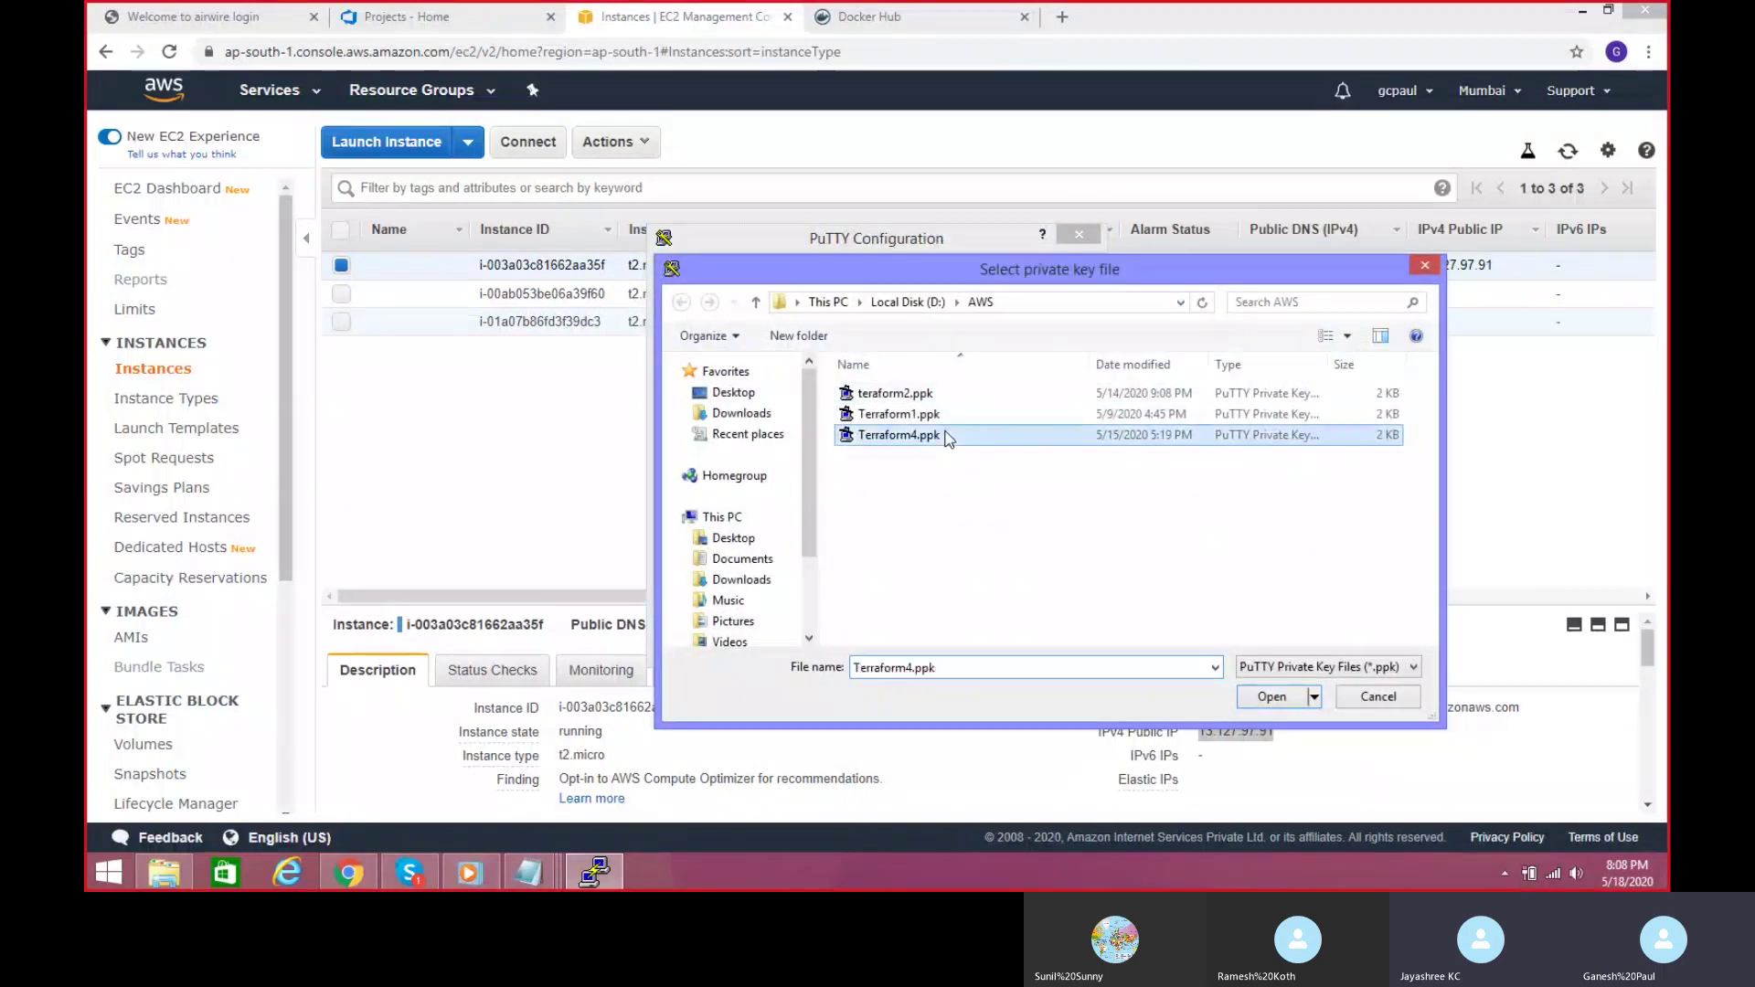
left_click(1271, 696)
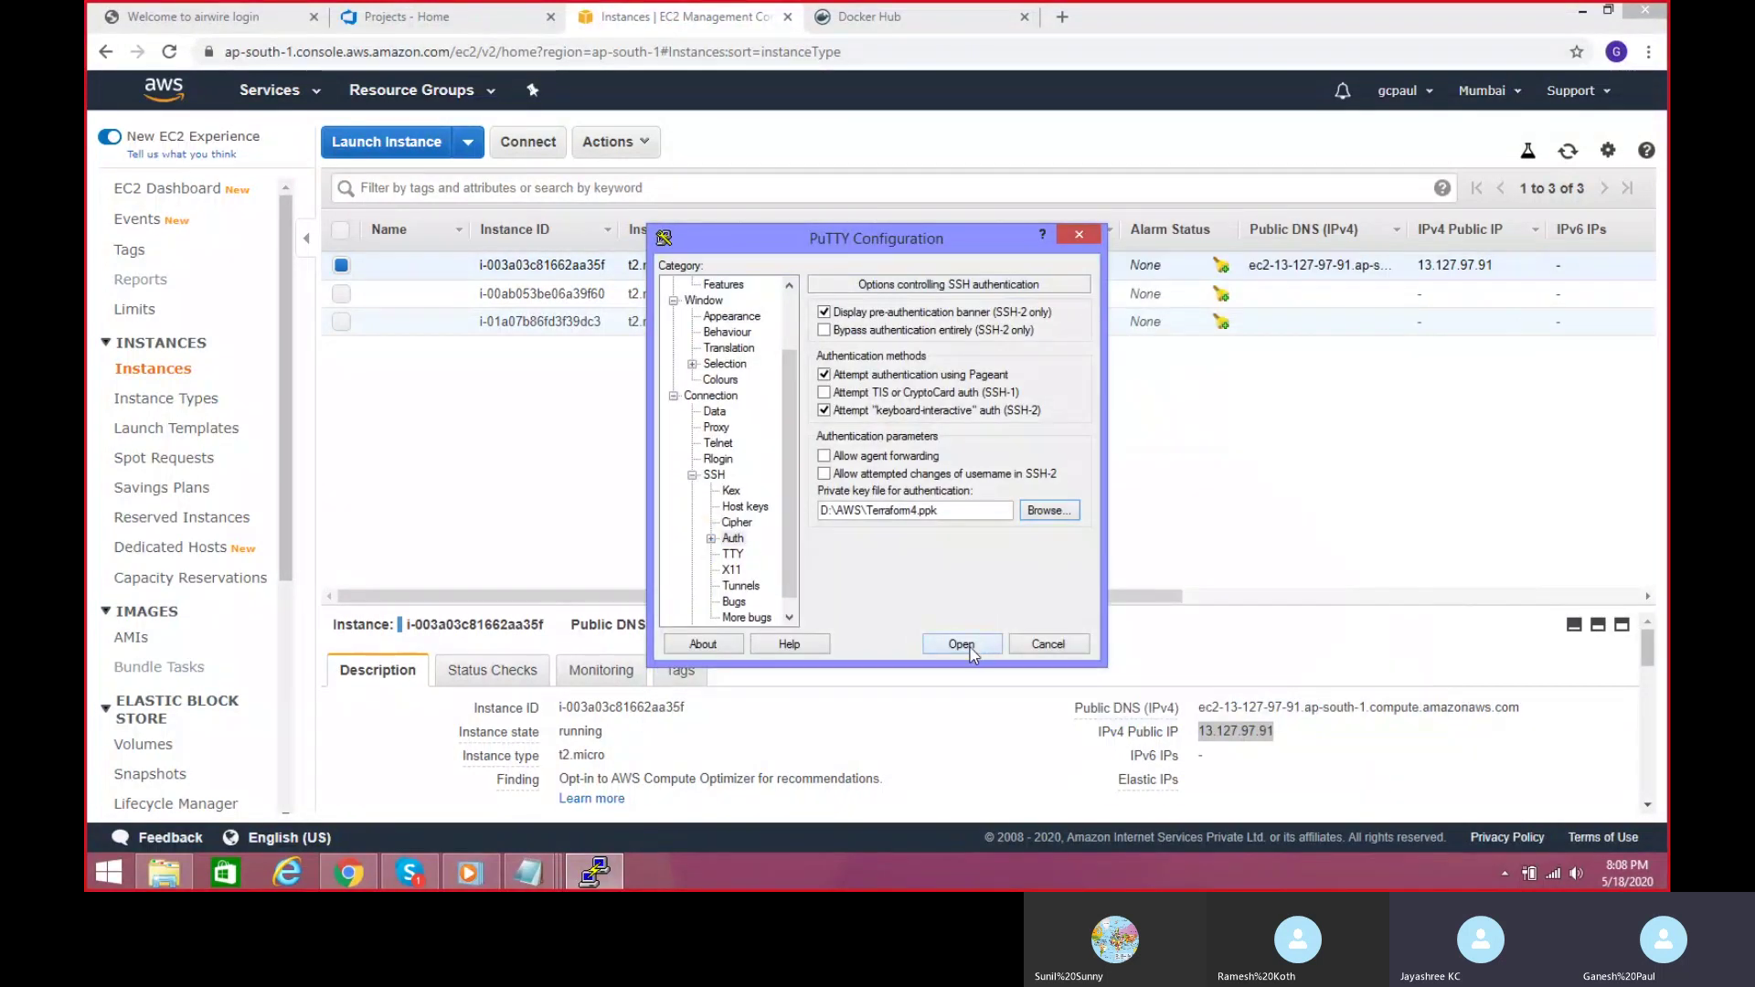
Step: Open the SSH connection, trust the server's host key, log in as ubuntu, and maximize the terminal window
left_click(961, 644)
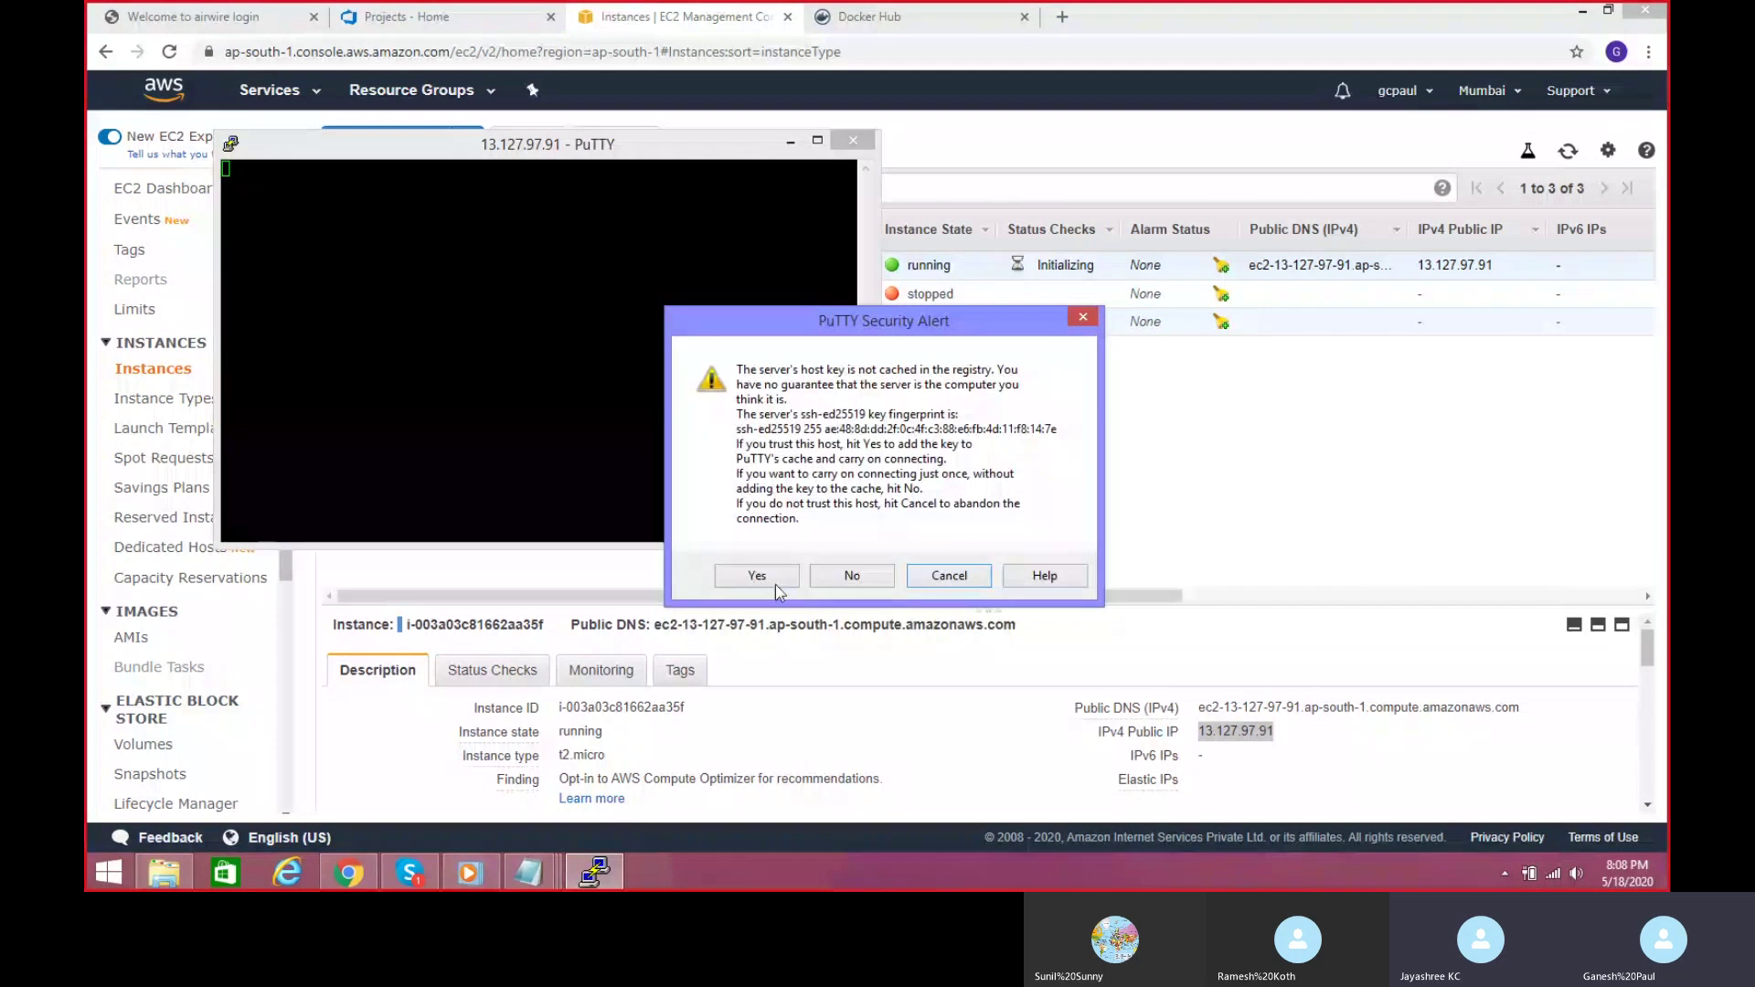
left_click(756, 577)
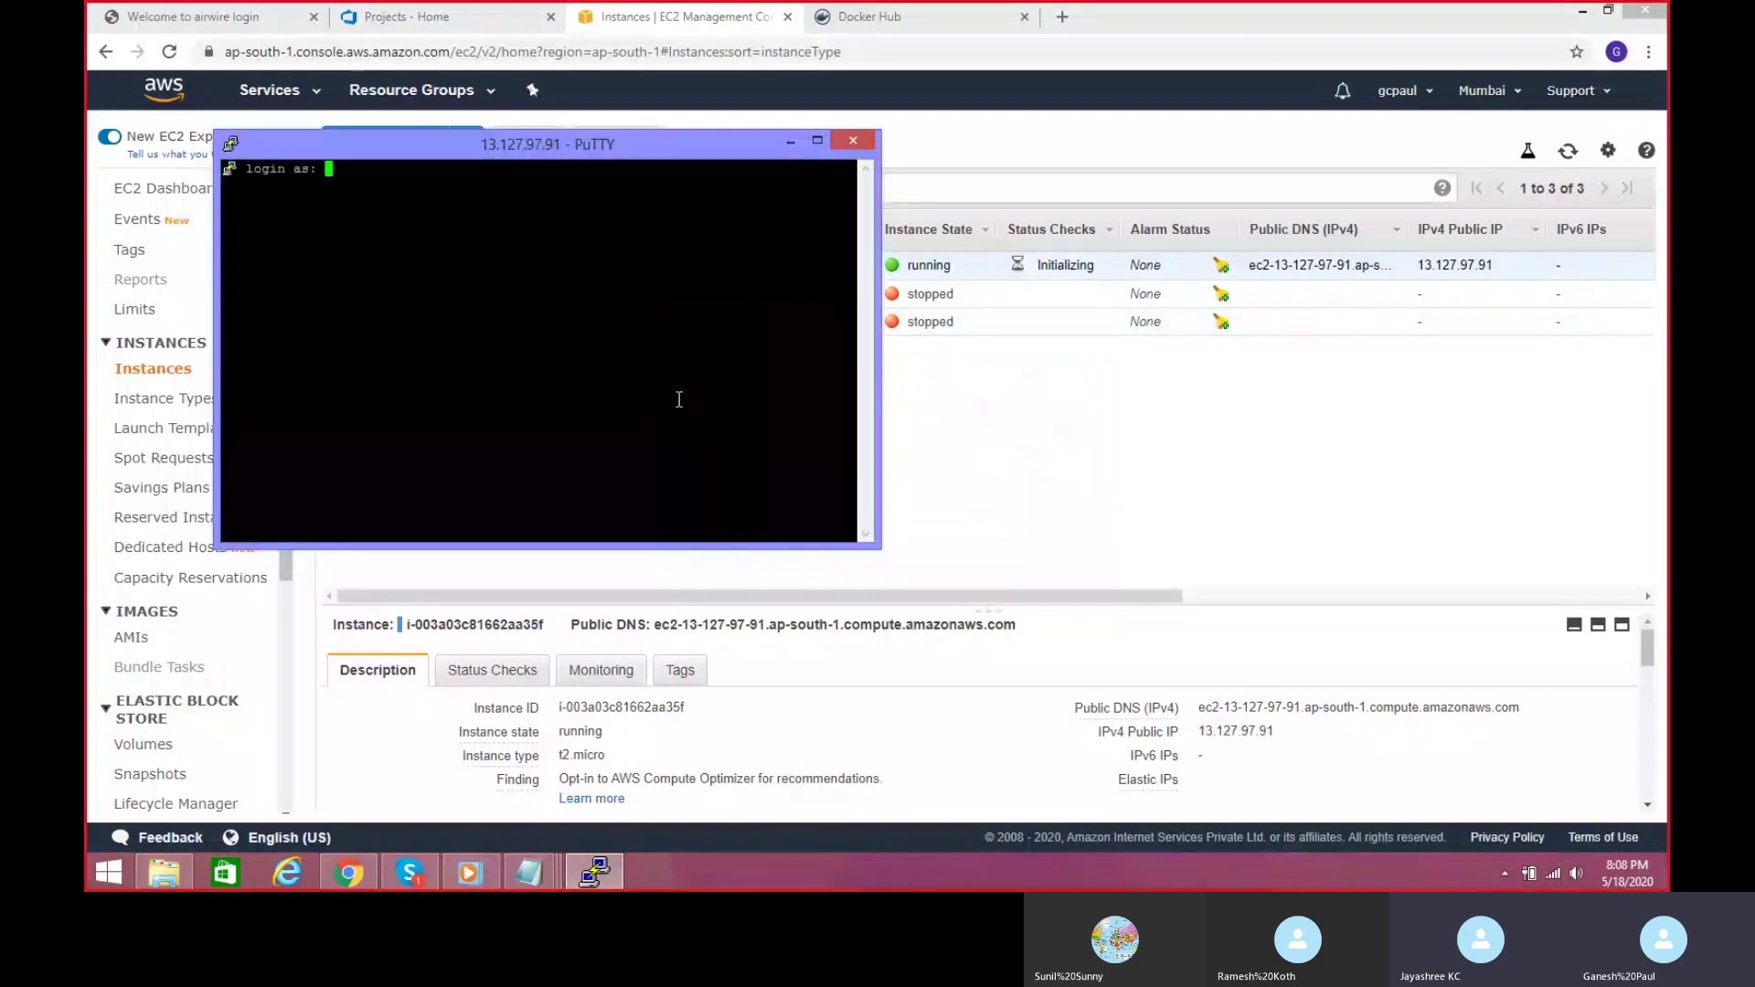
type("ubuntu")
key("Return")
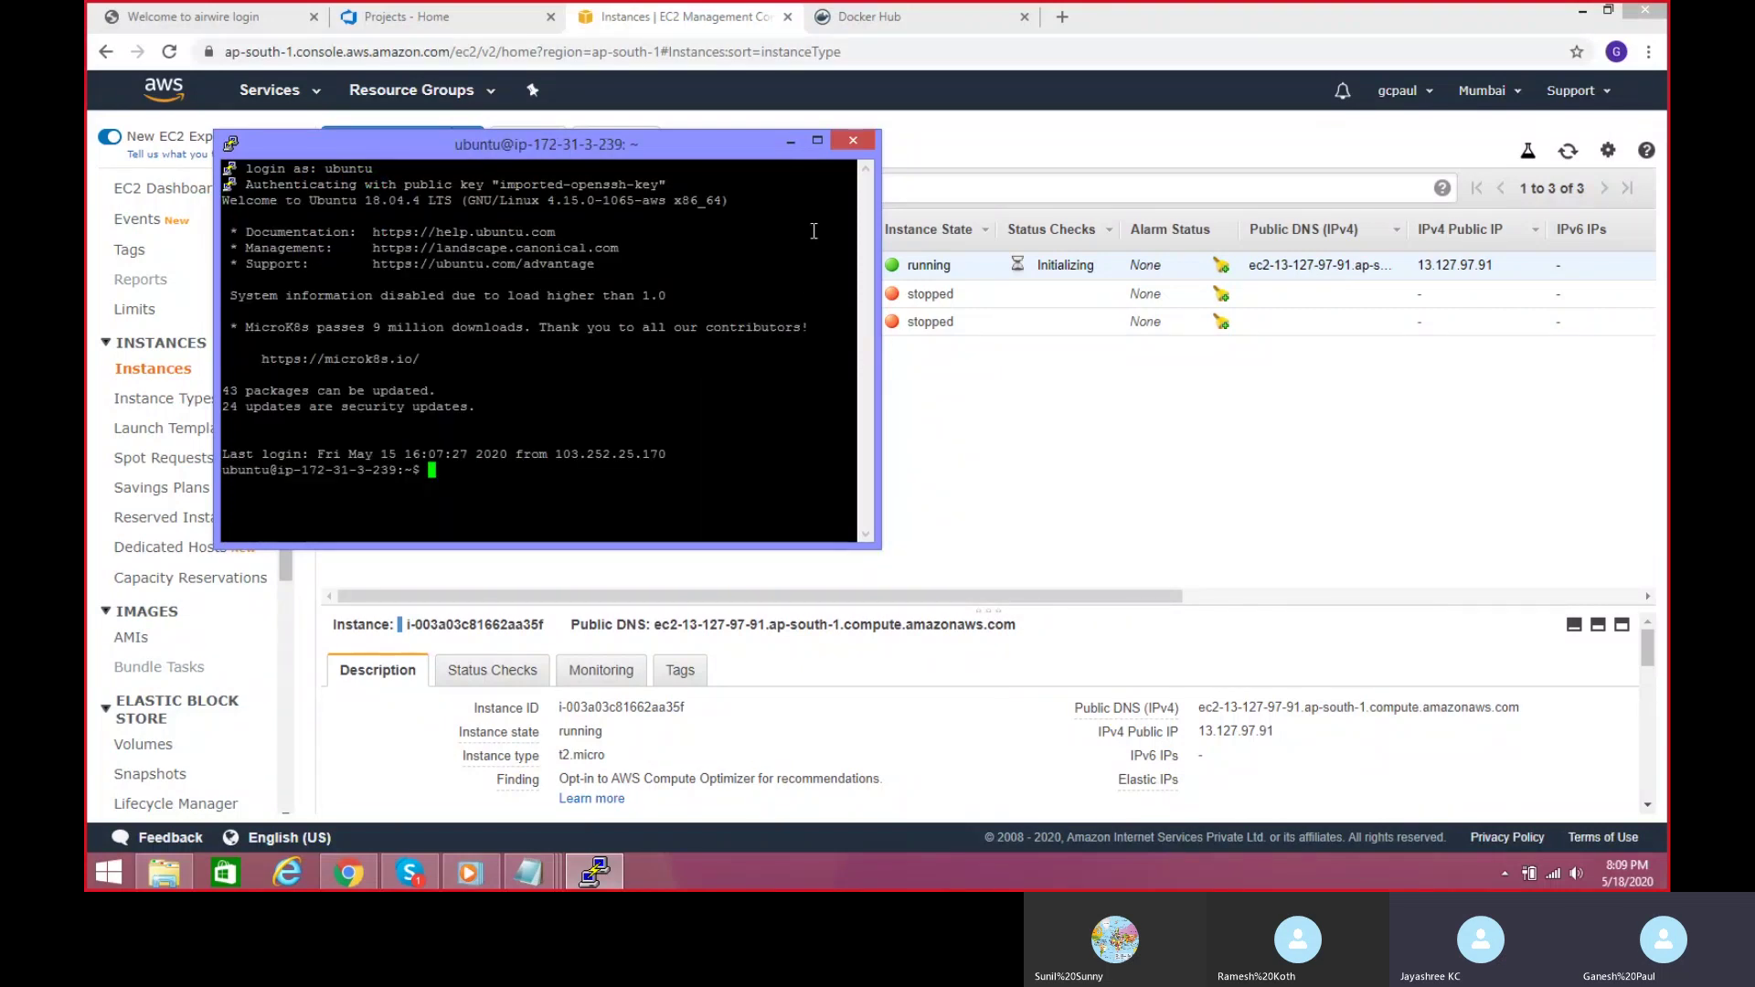
left_click(817, 141)
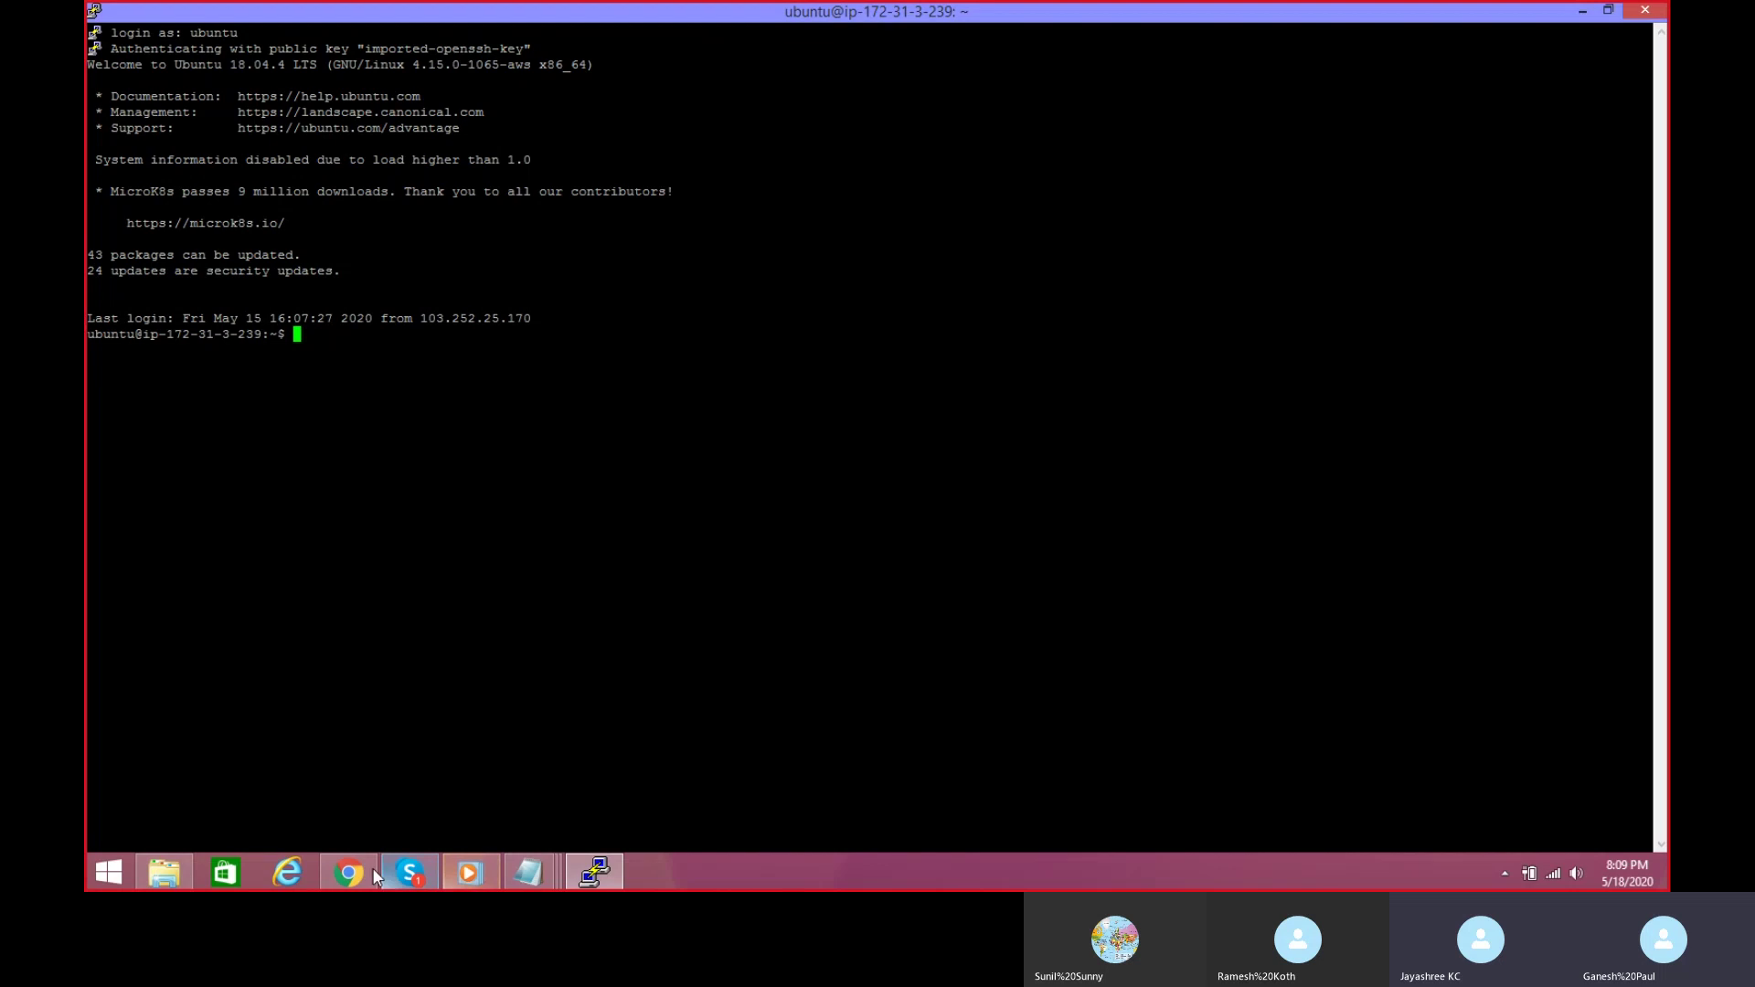
mouse_move(352, 878)
type("sudo apt-")
key("BackSpace")
key("BackSpace")
key("BackSpace")
key("BackSpace")
key("BackSpace")
key("BackSpace")
key("BackSpace")
key("BackSpace")
key("BackSpace")
Step: Start a sudo command in the terminal, and copy the docker run command for nginx from the Skype call's chat
type("sudo")
left_click(410, 873)
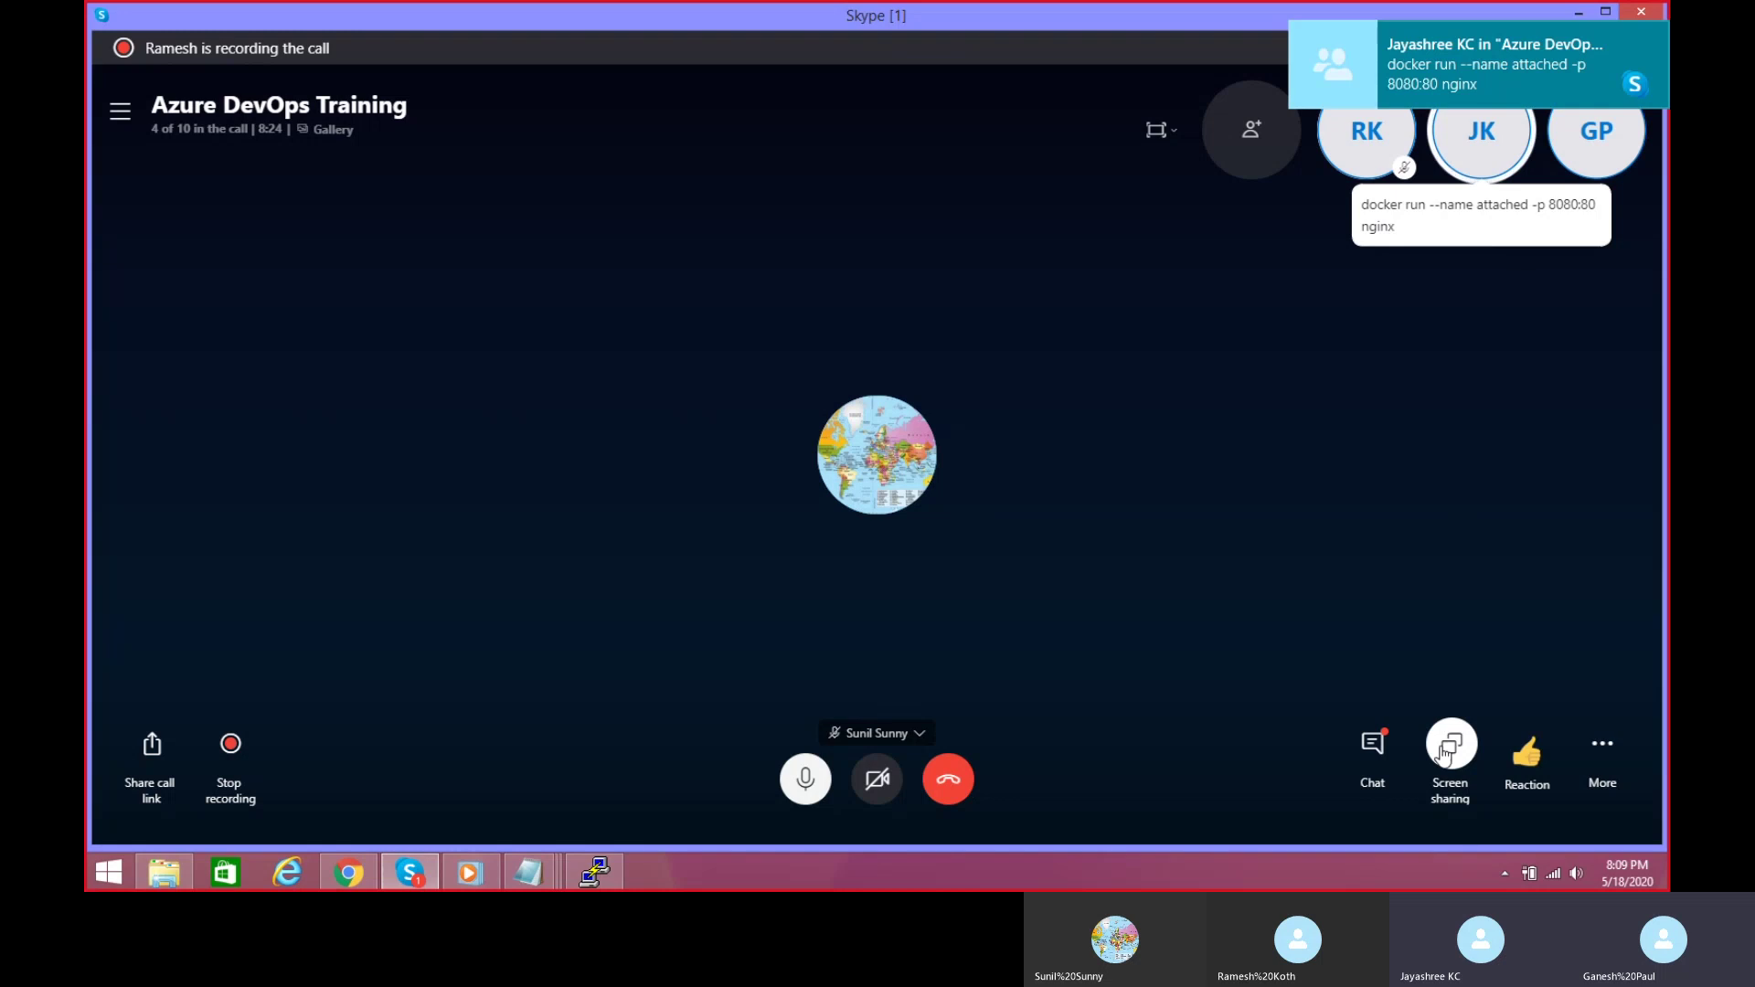
left_click(1373, 745)
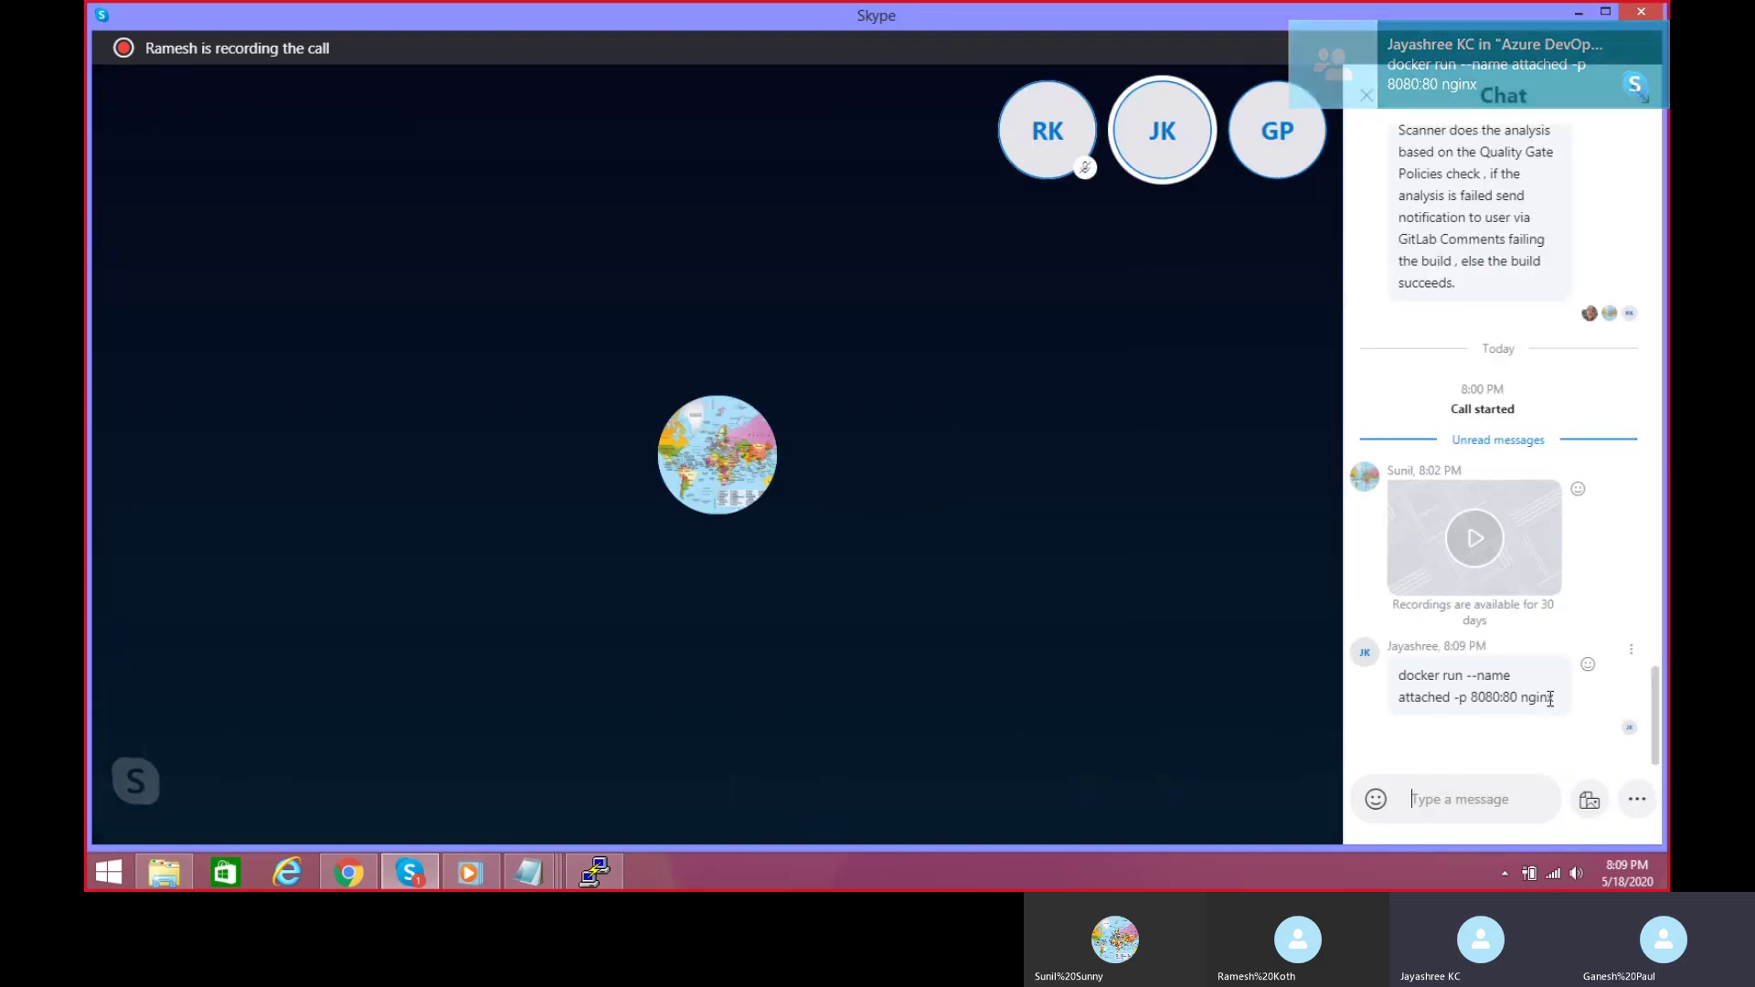
left_click_drag(1555, 698, 1392, 676)
key("ctrl+c")
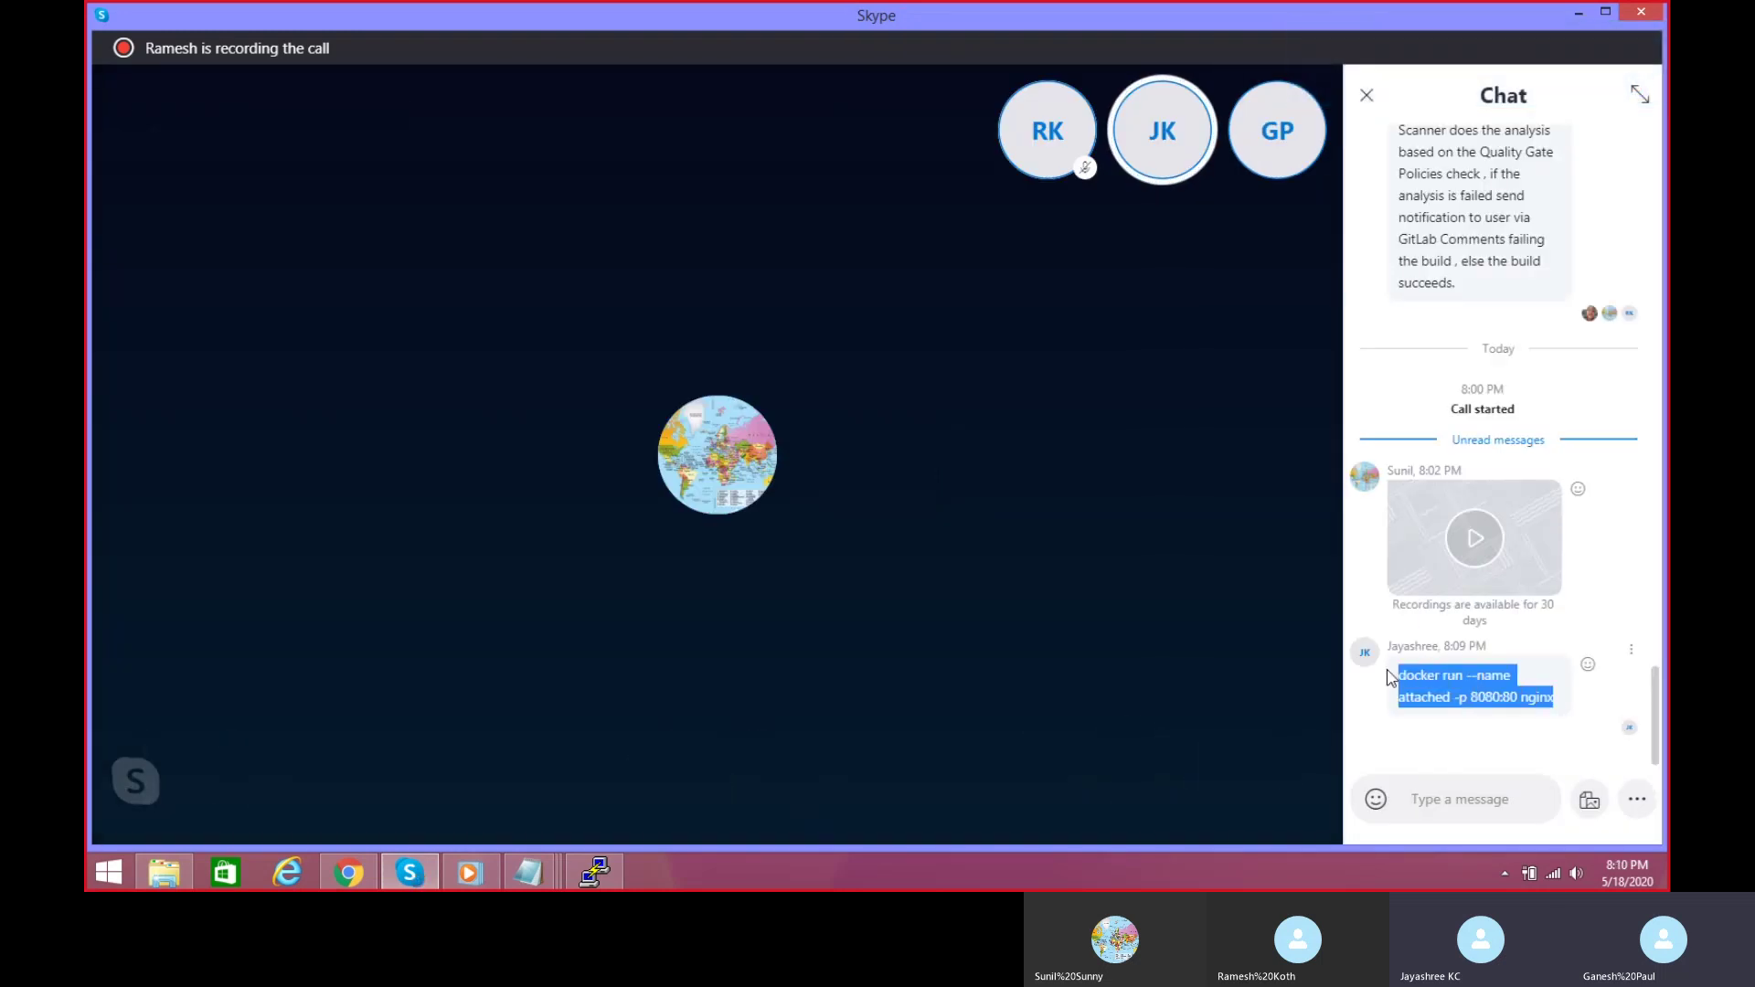
Step: Return to the PuTTY terminal and run sudo apt-get update to refresh the package lists
left_click(594, 872)
type("apt")
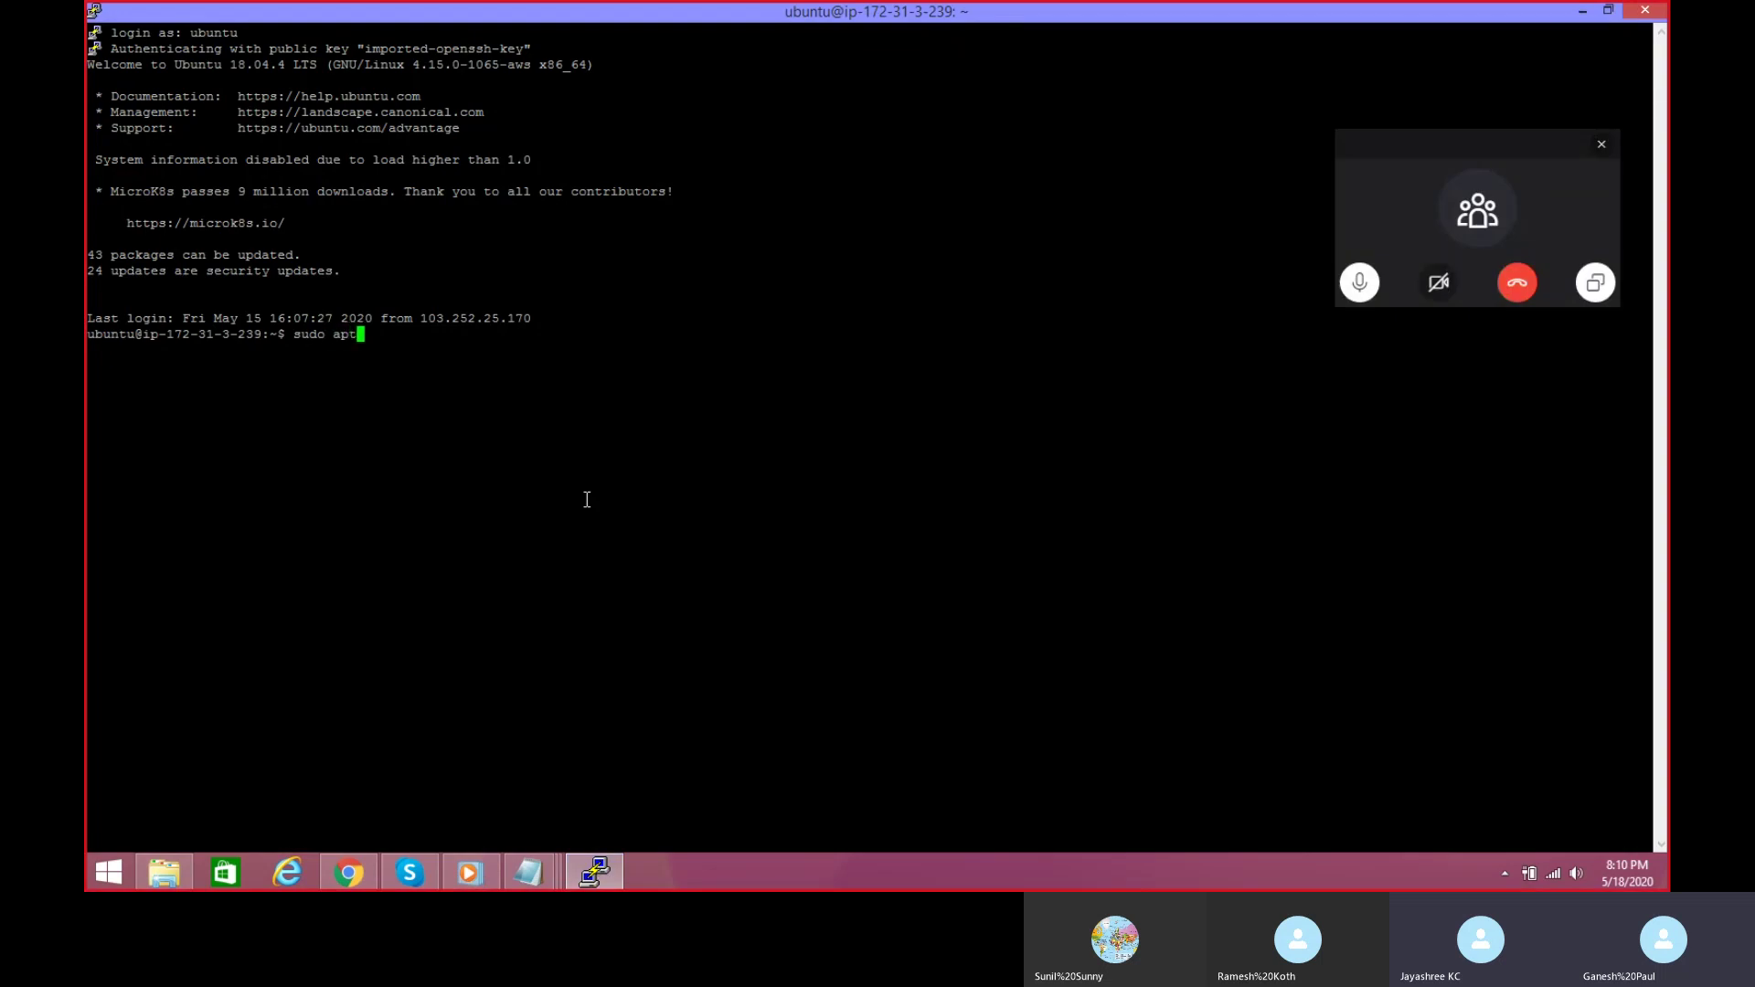
type("-")
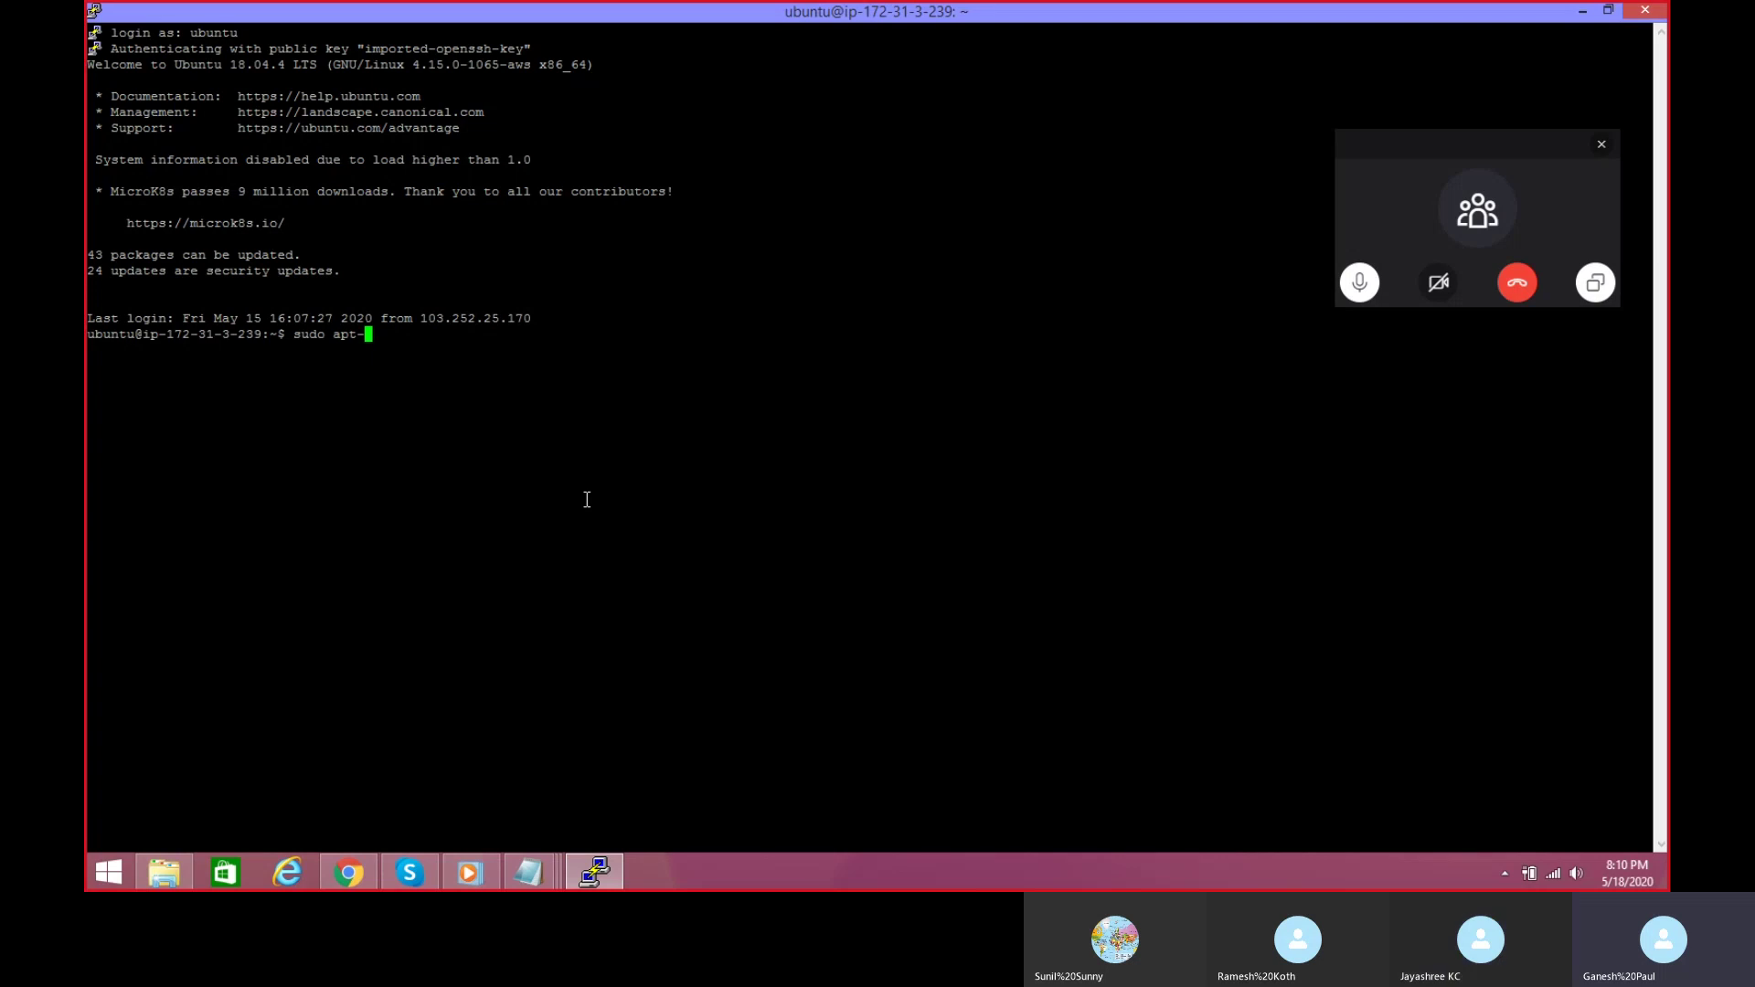
type("upd")
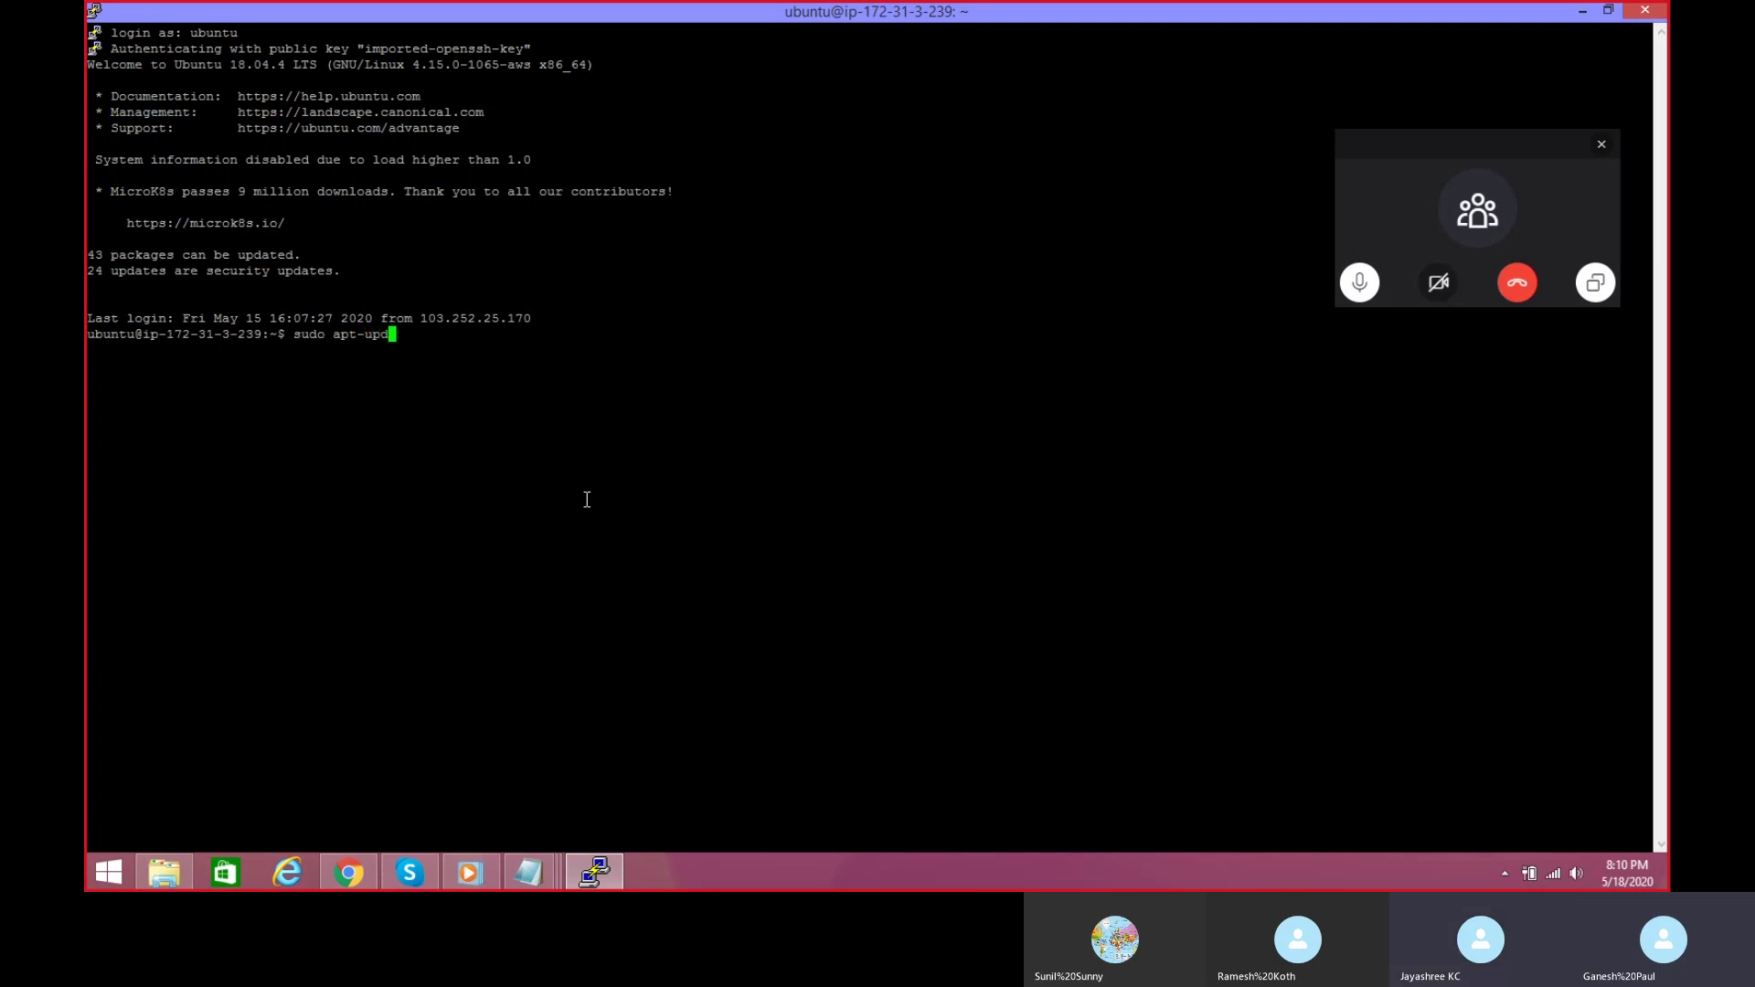
key("BackSpace")
key("BackSpace")
key("BackSpace")
type("get update")
key("Return")
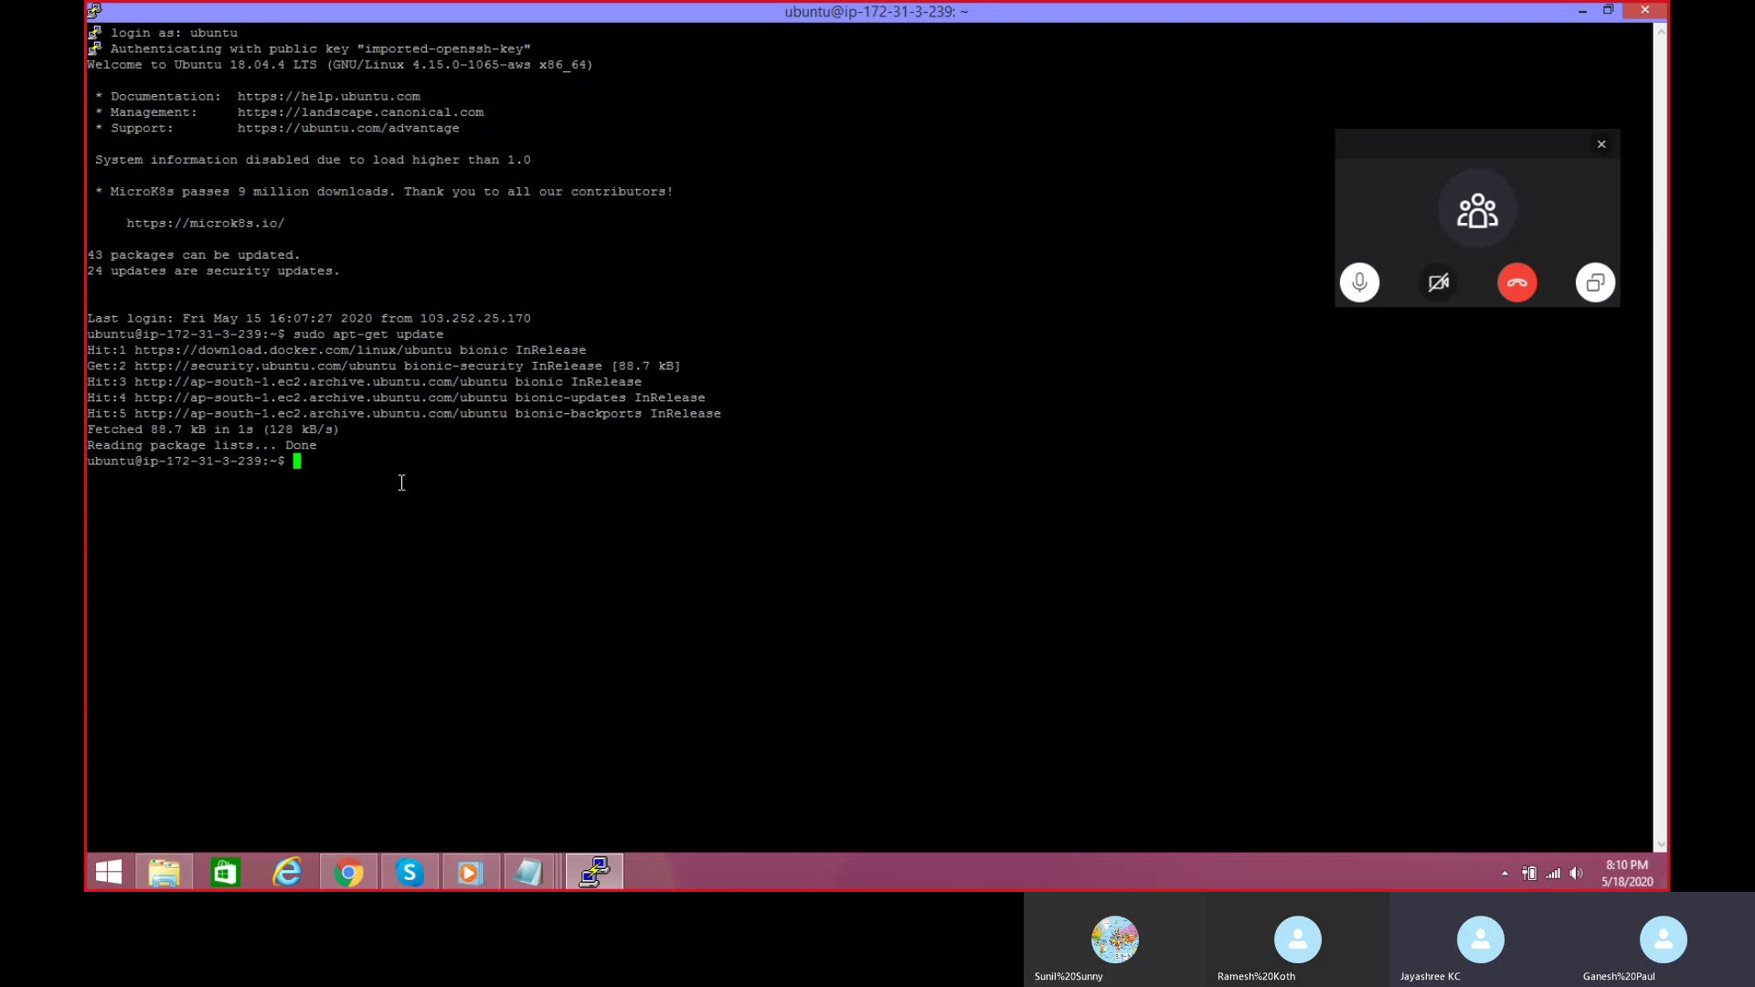
Step: Run the copied docker run --name attached -p 8080:80 nginx command, and repeat it with sudo in front
right_click(373, 472)
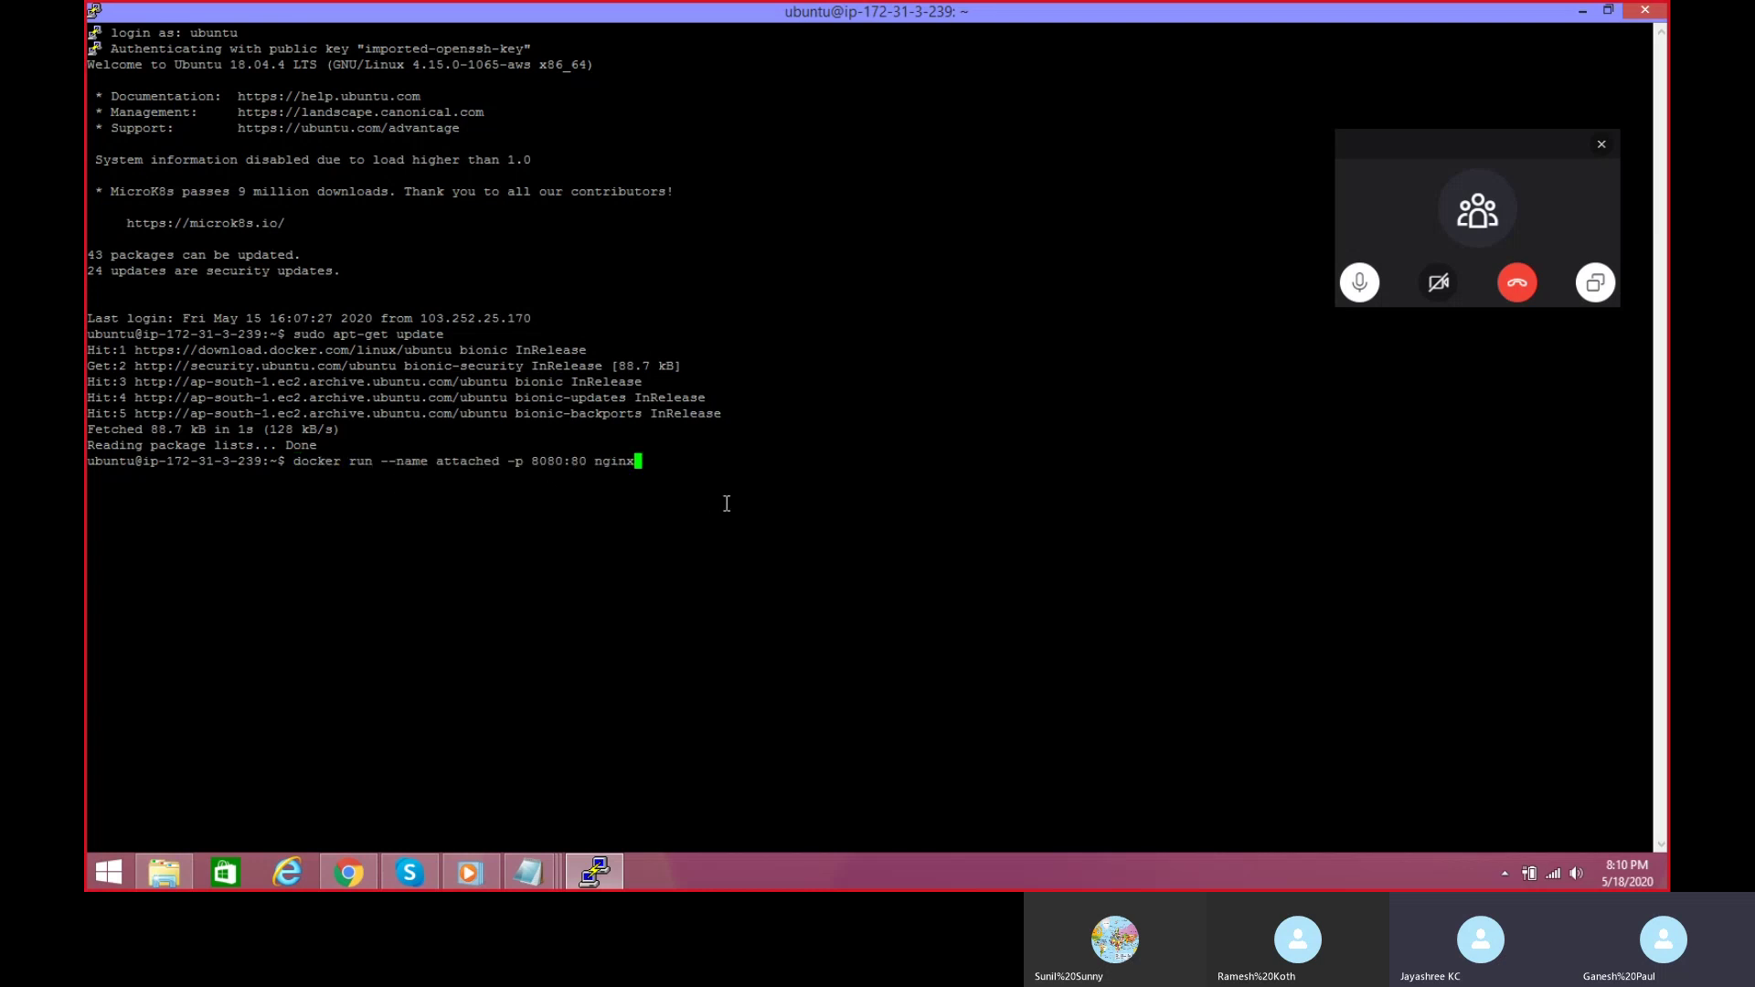
key("Return")
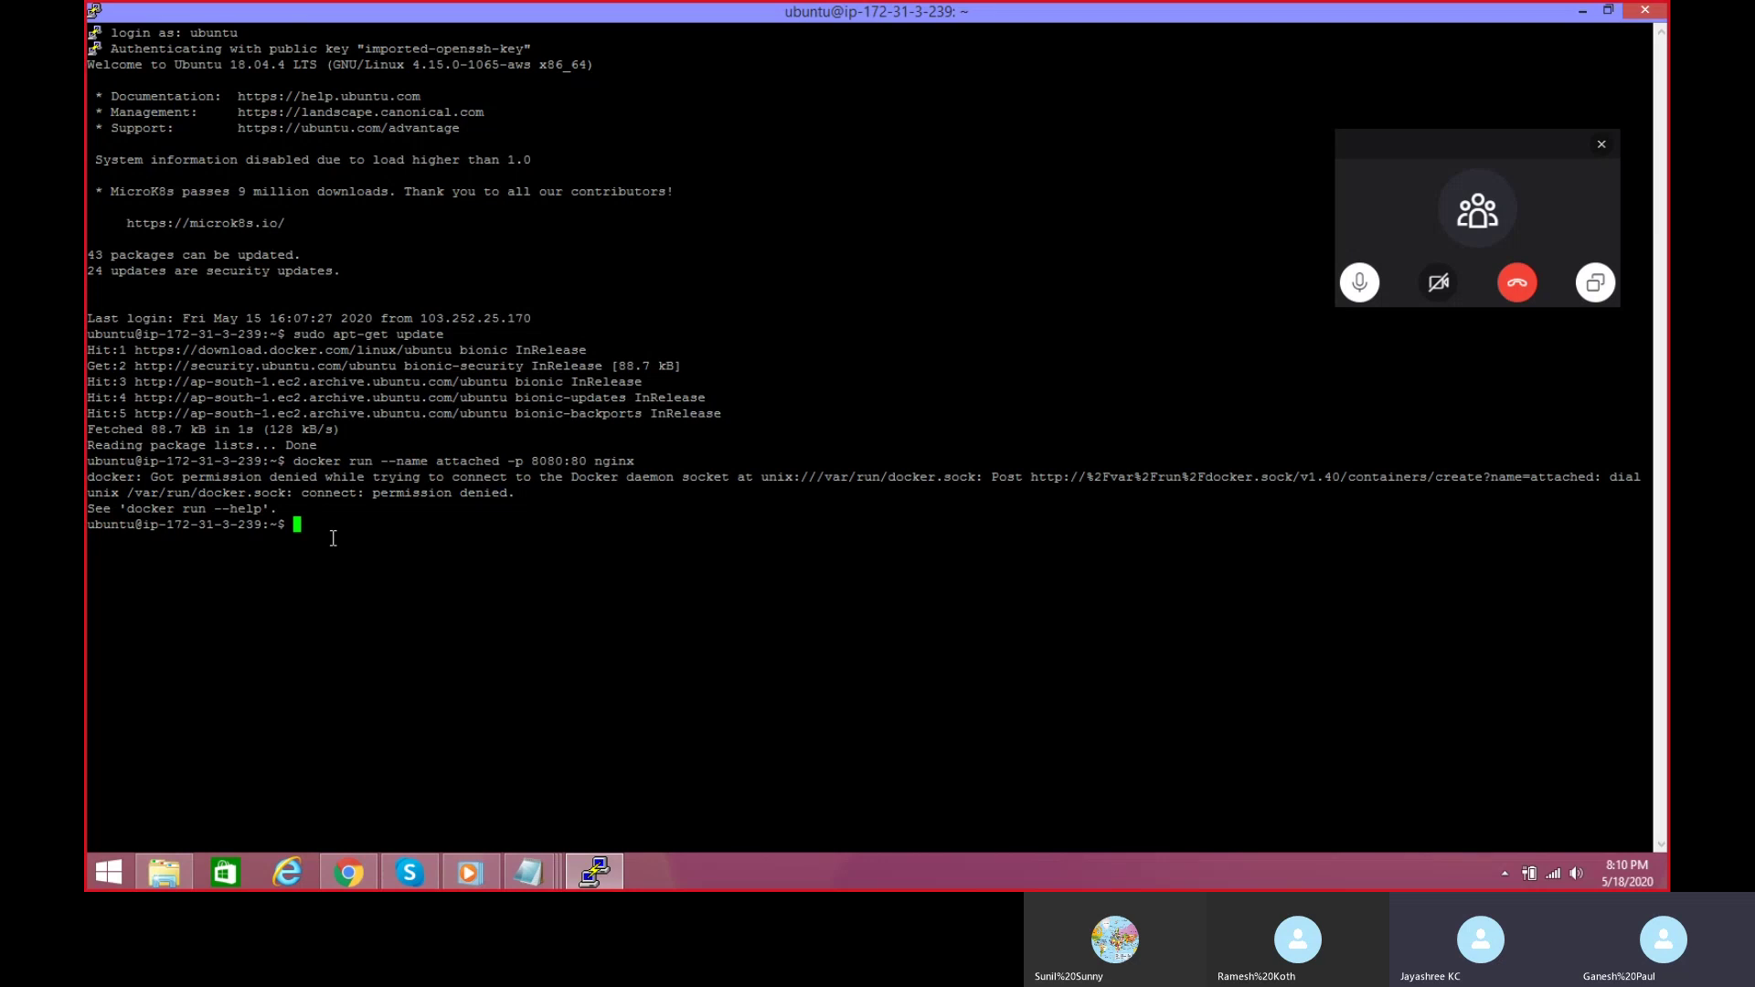
type("sudo")
right_click(344, 533)
key("Return")
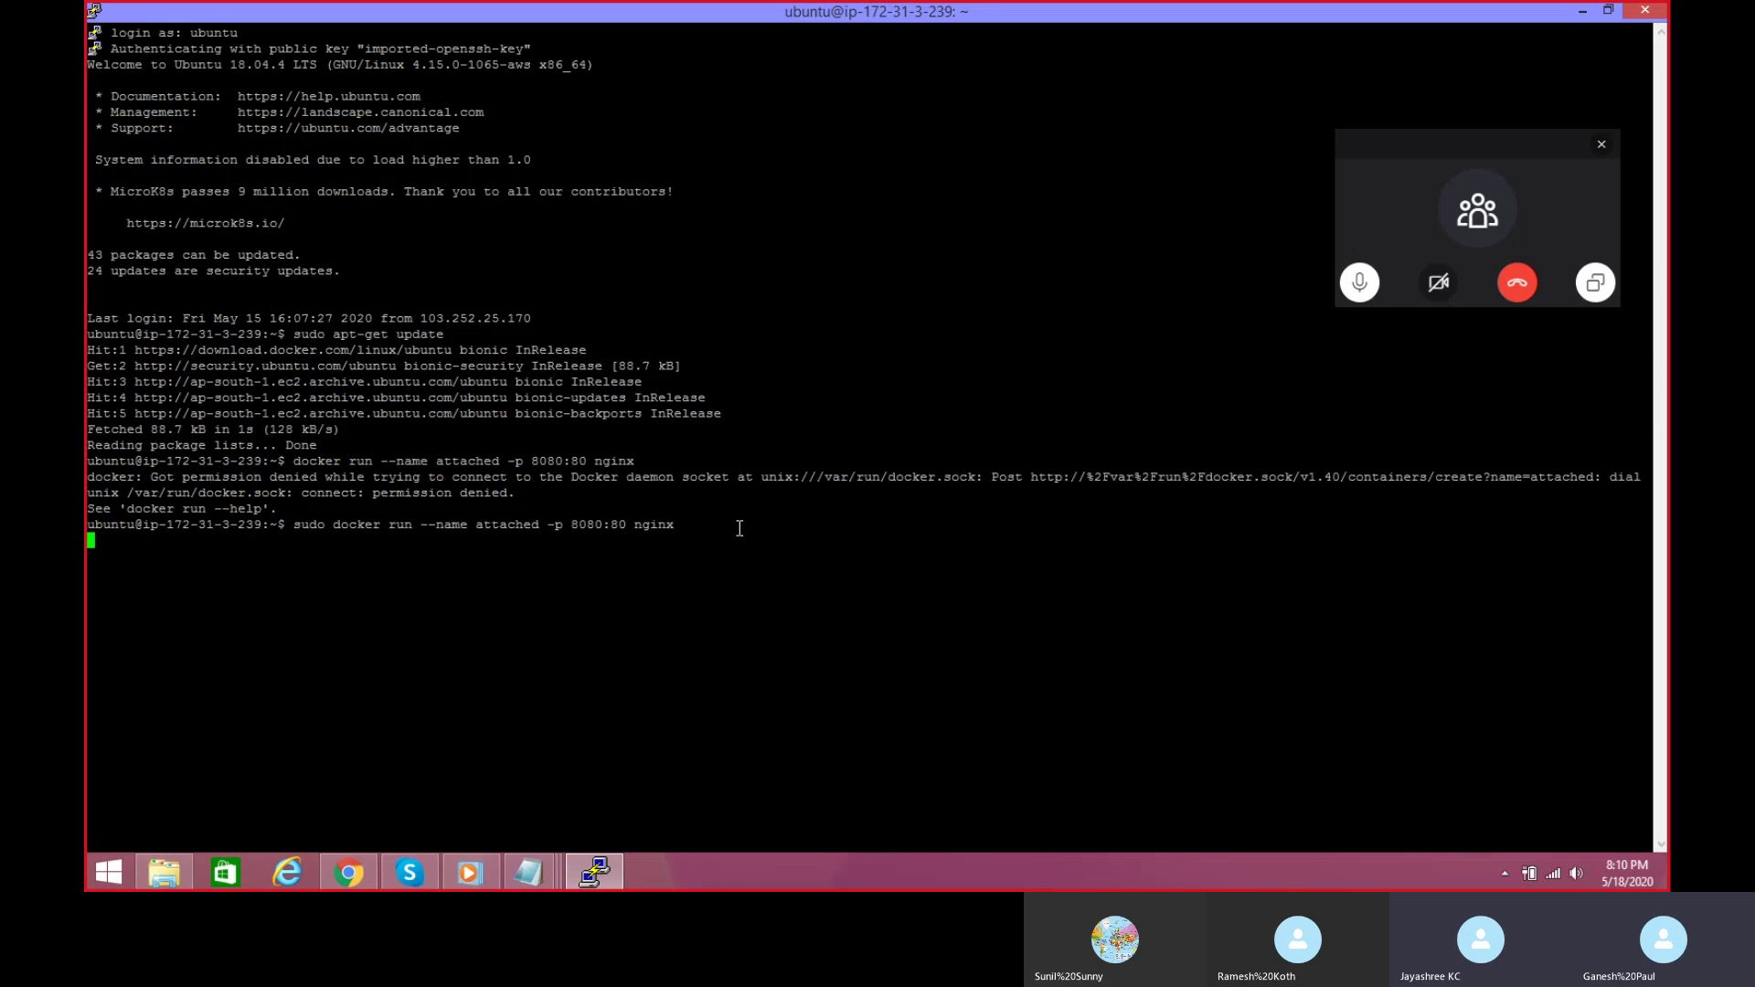
Step: Close the floating call window and switch back to the EC2 Instances page in the browser
left_click(1604, 145)
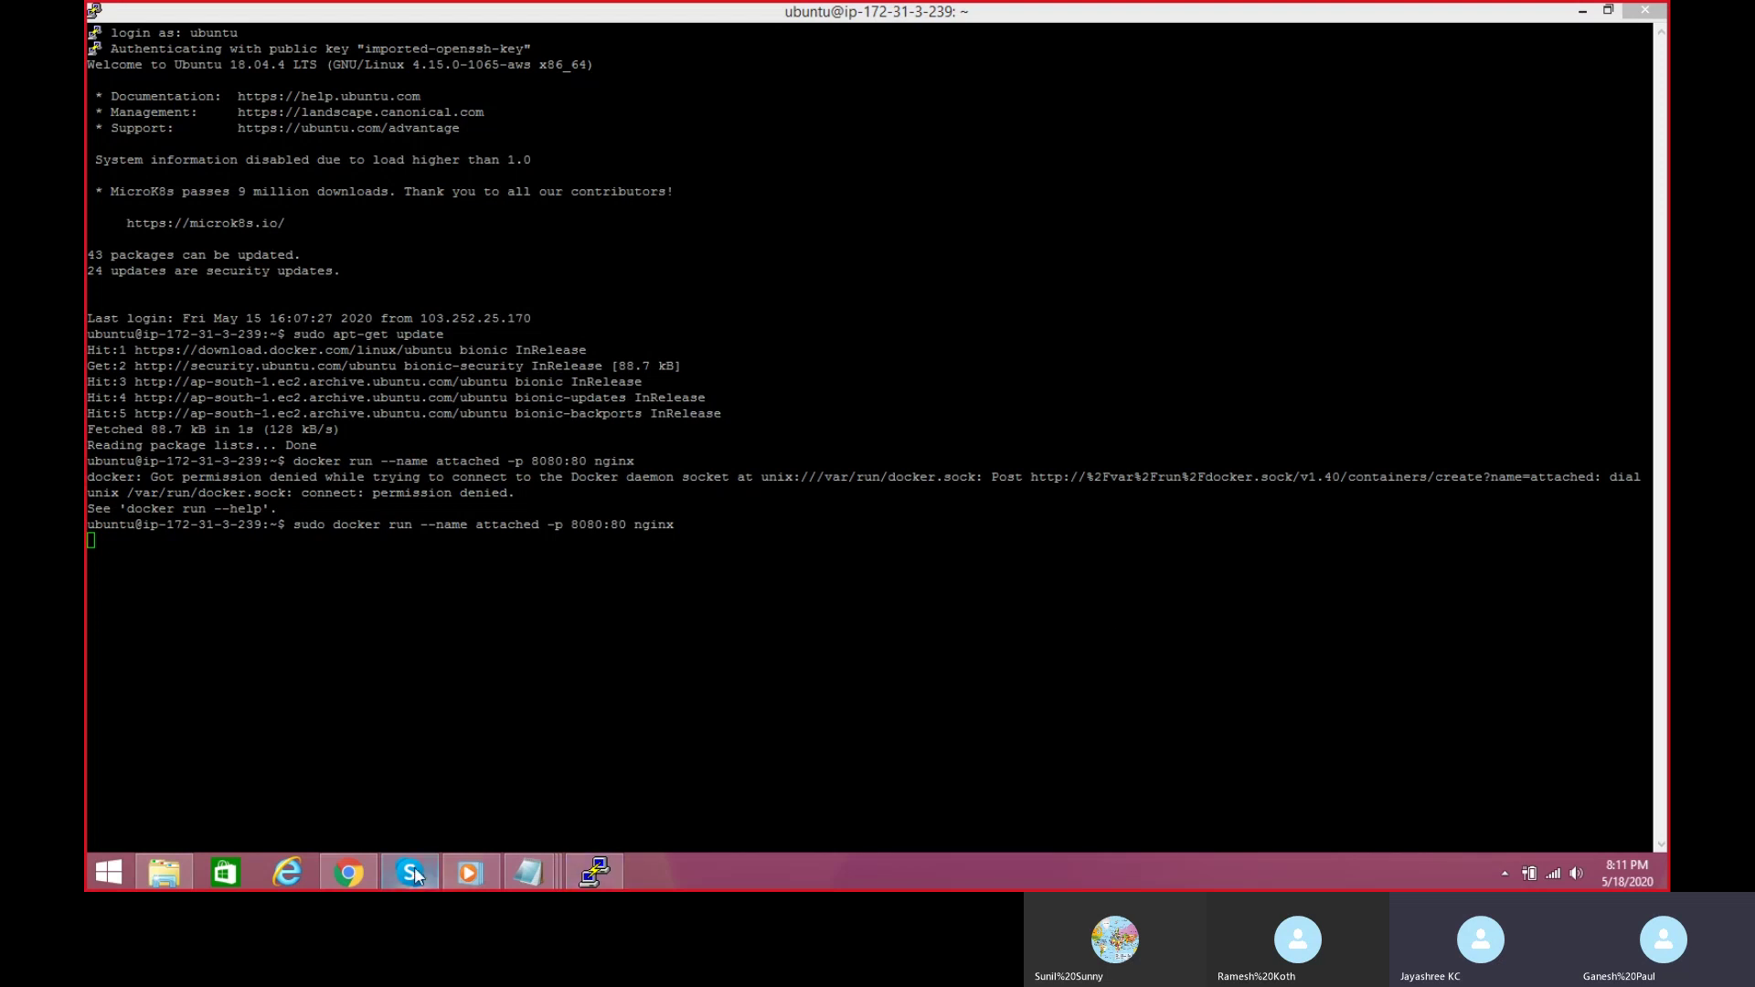
left_click(348, 870)
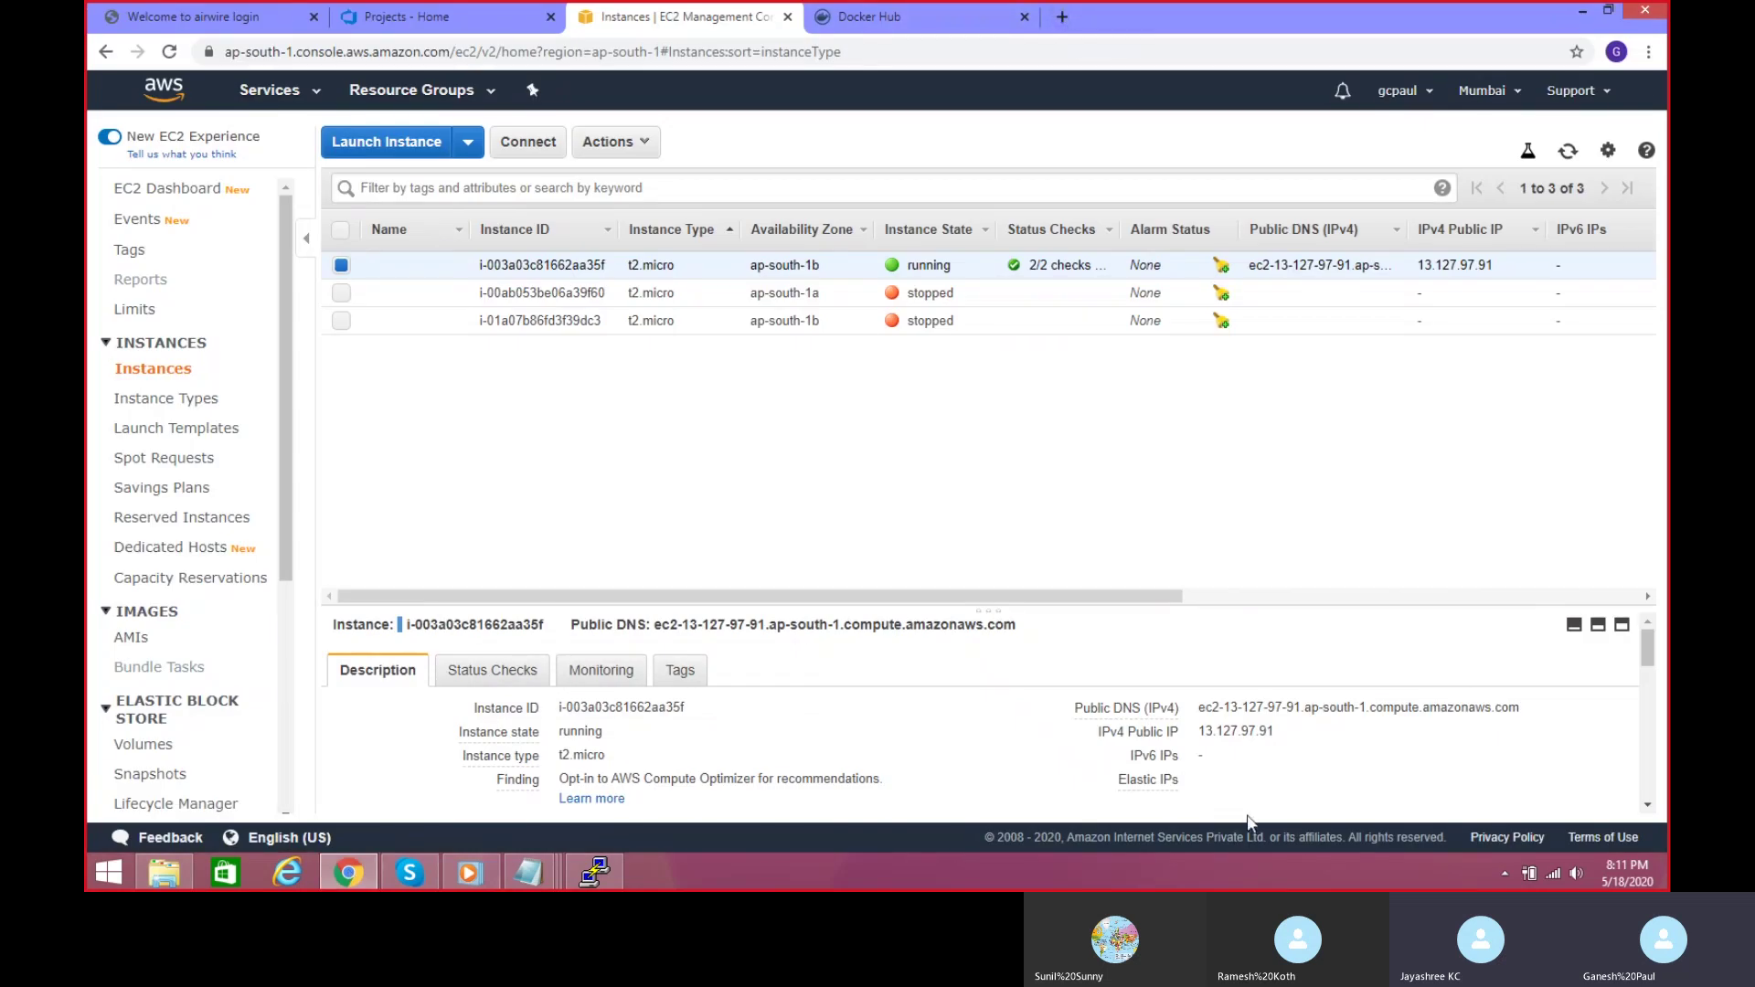
Step: Copy the running instance's IPv4 public IP and open it with port :8080 in a new browser tab
mouse_move(1291, 738)
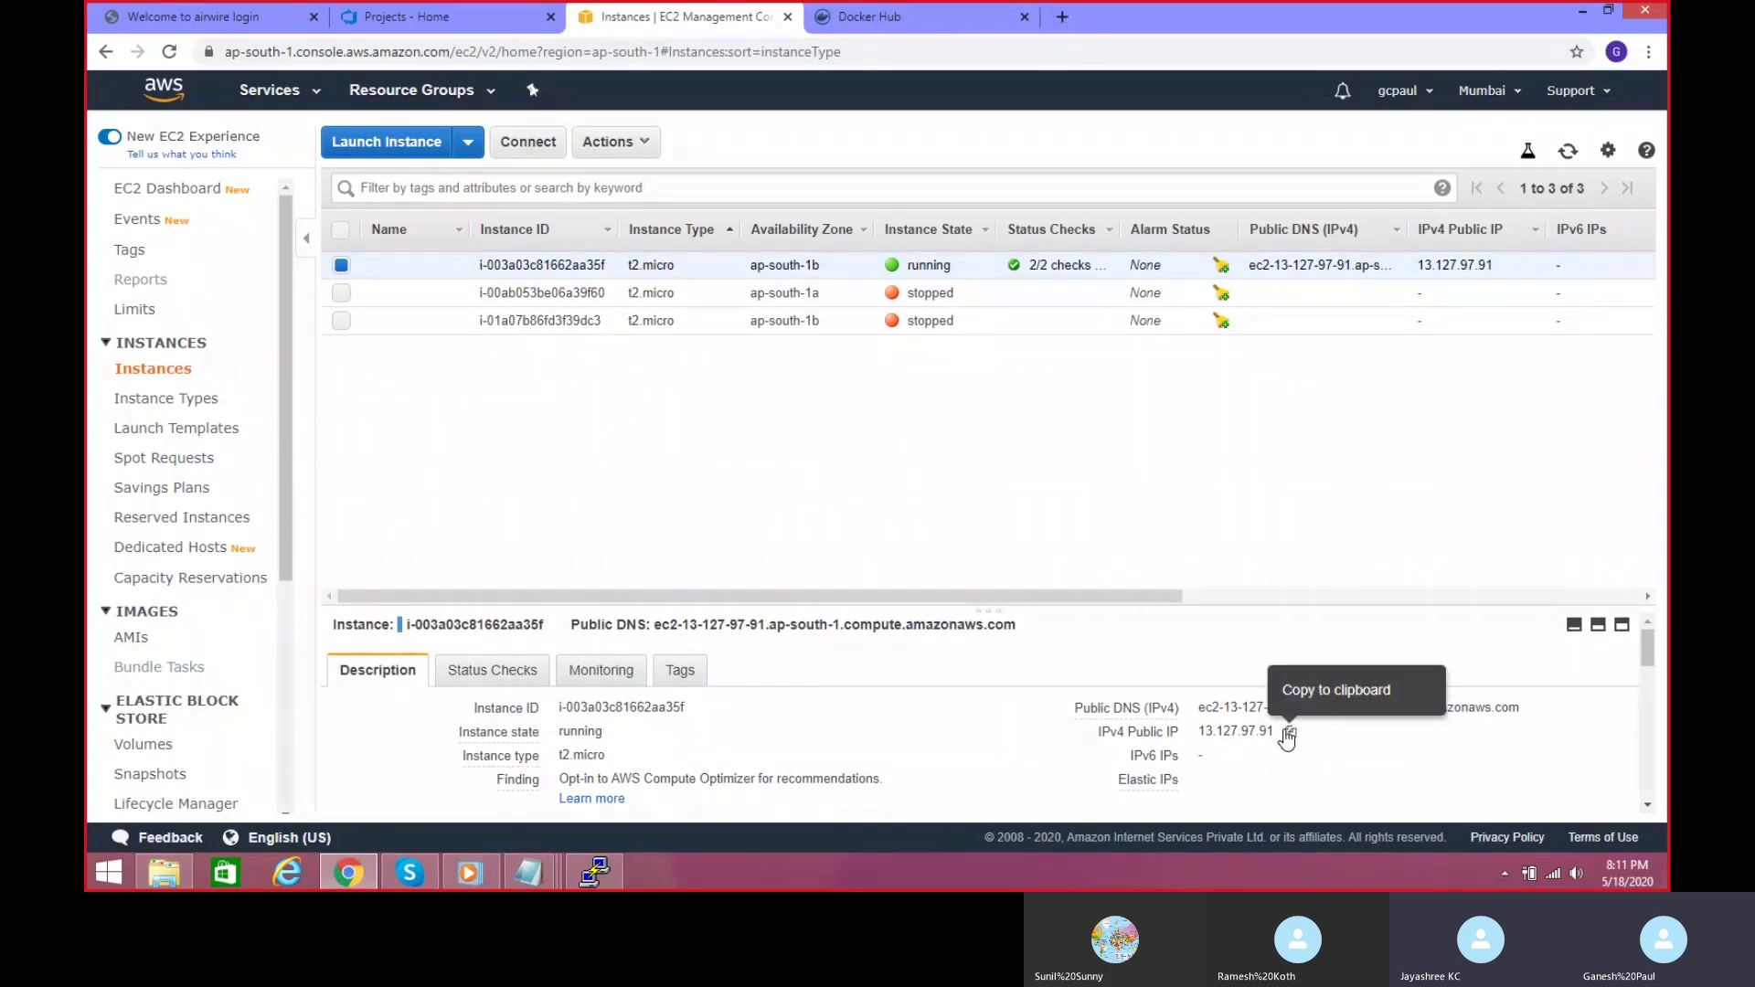
left_click(1291, 733)
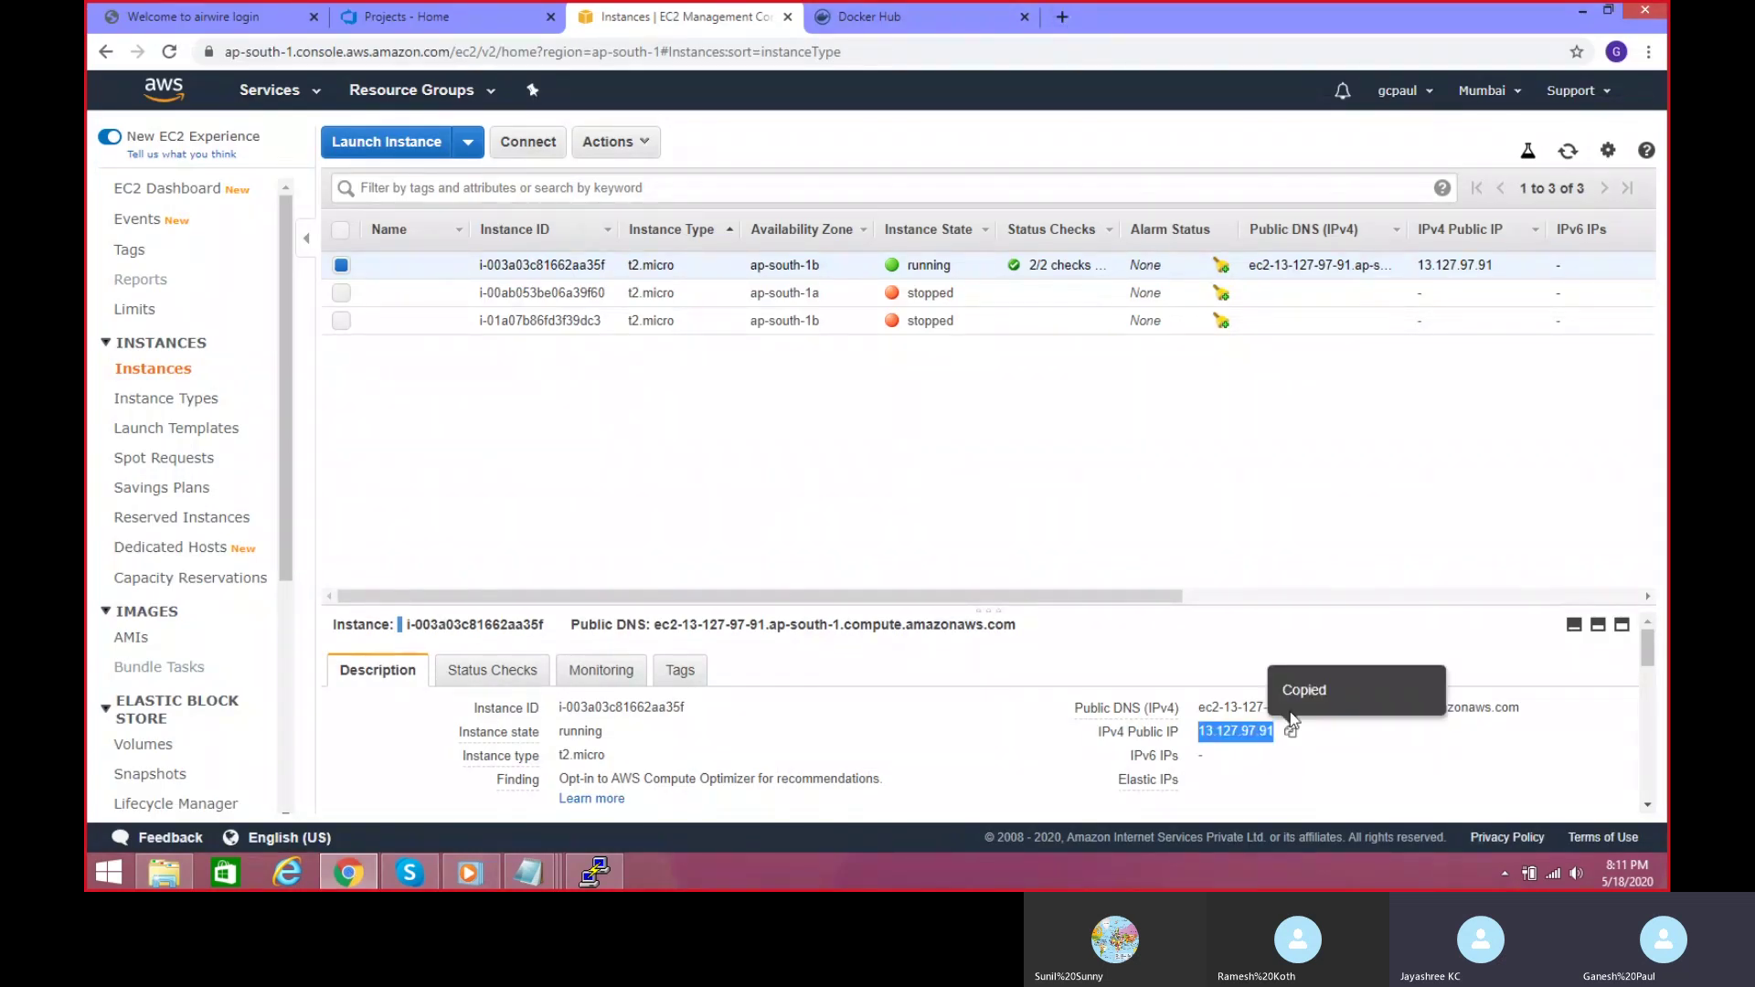
left_click(1063, 17)
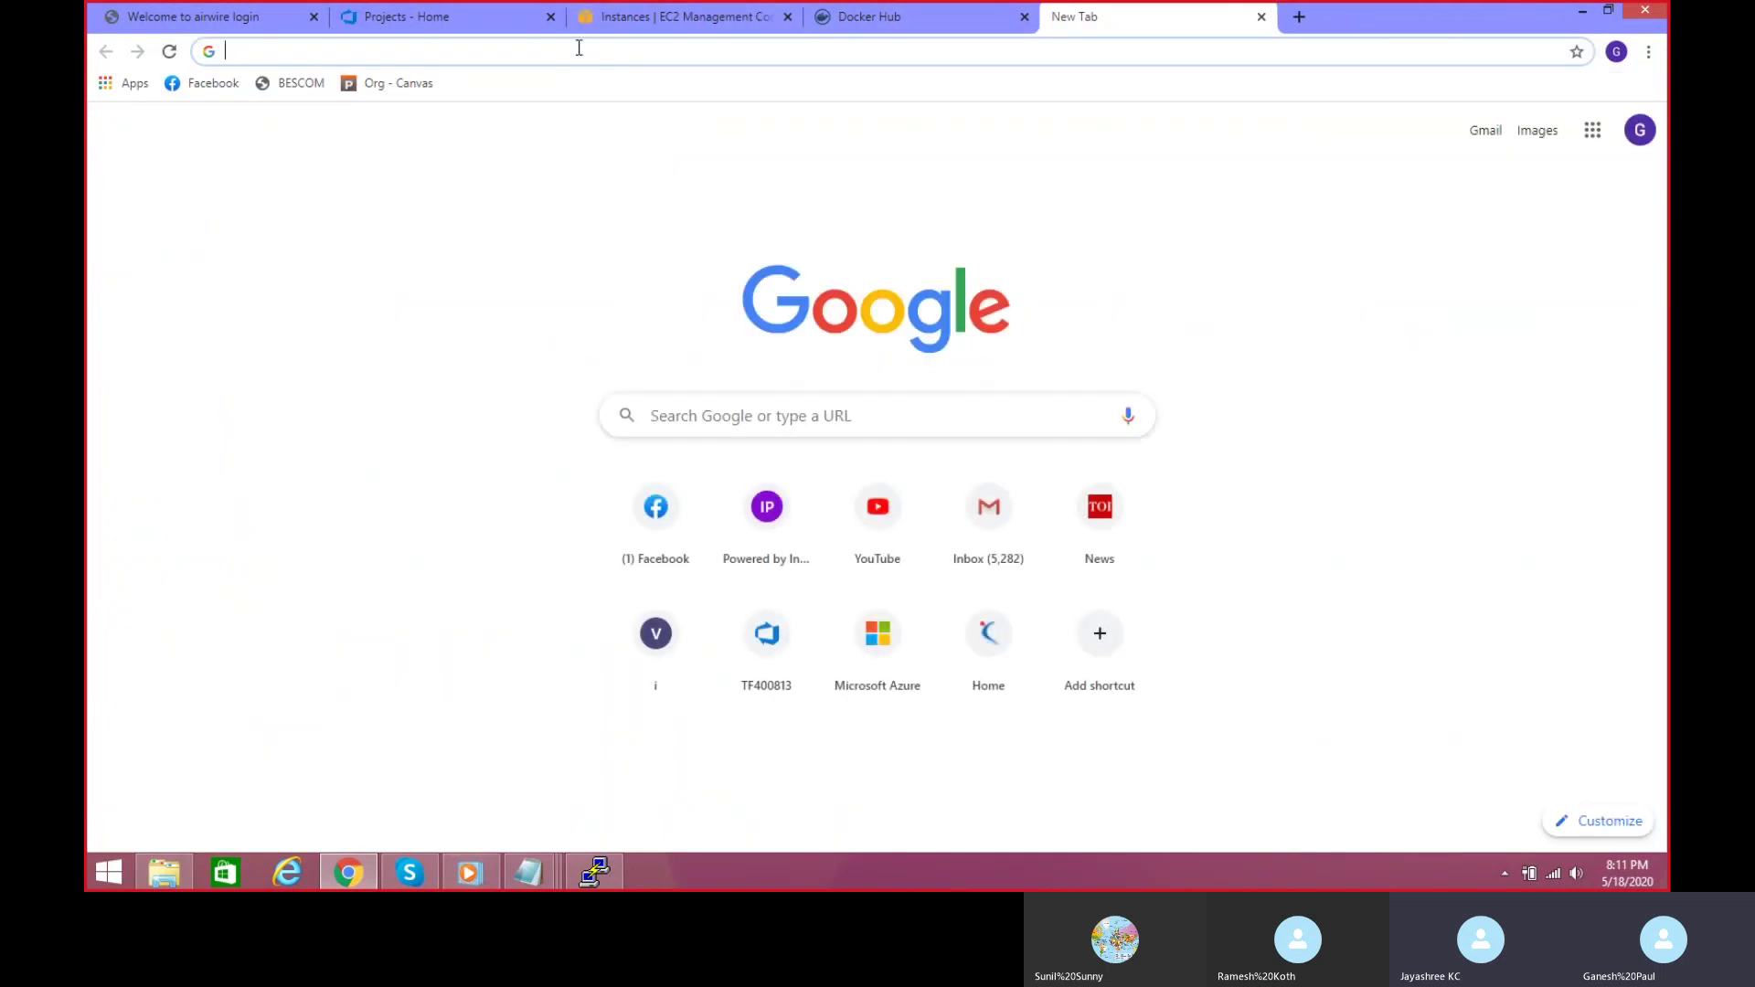
key("ctrl+v")
type(":8080")
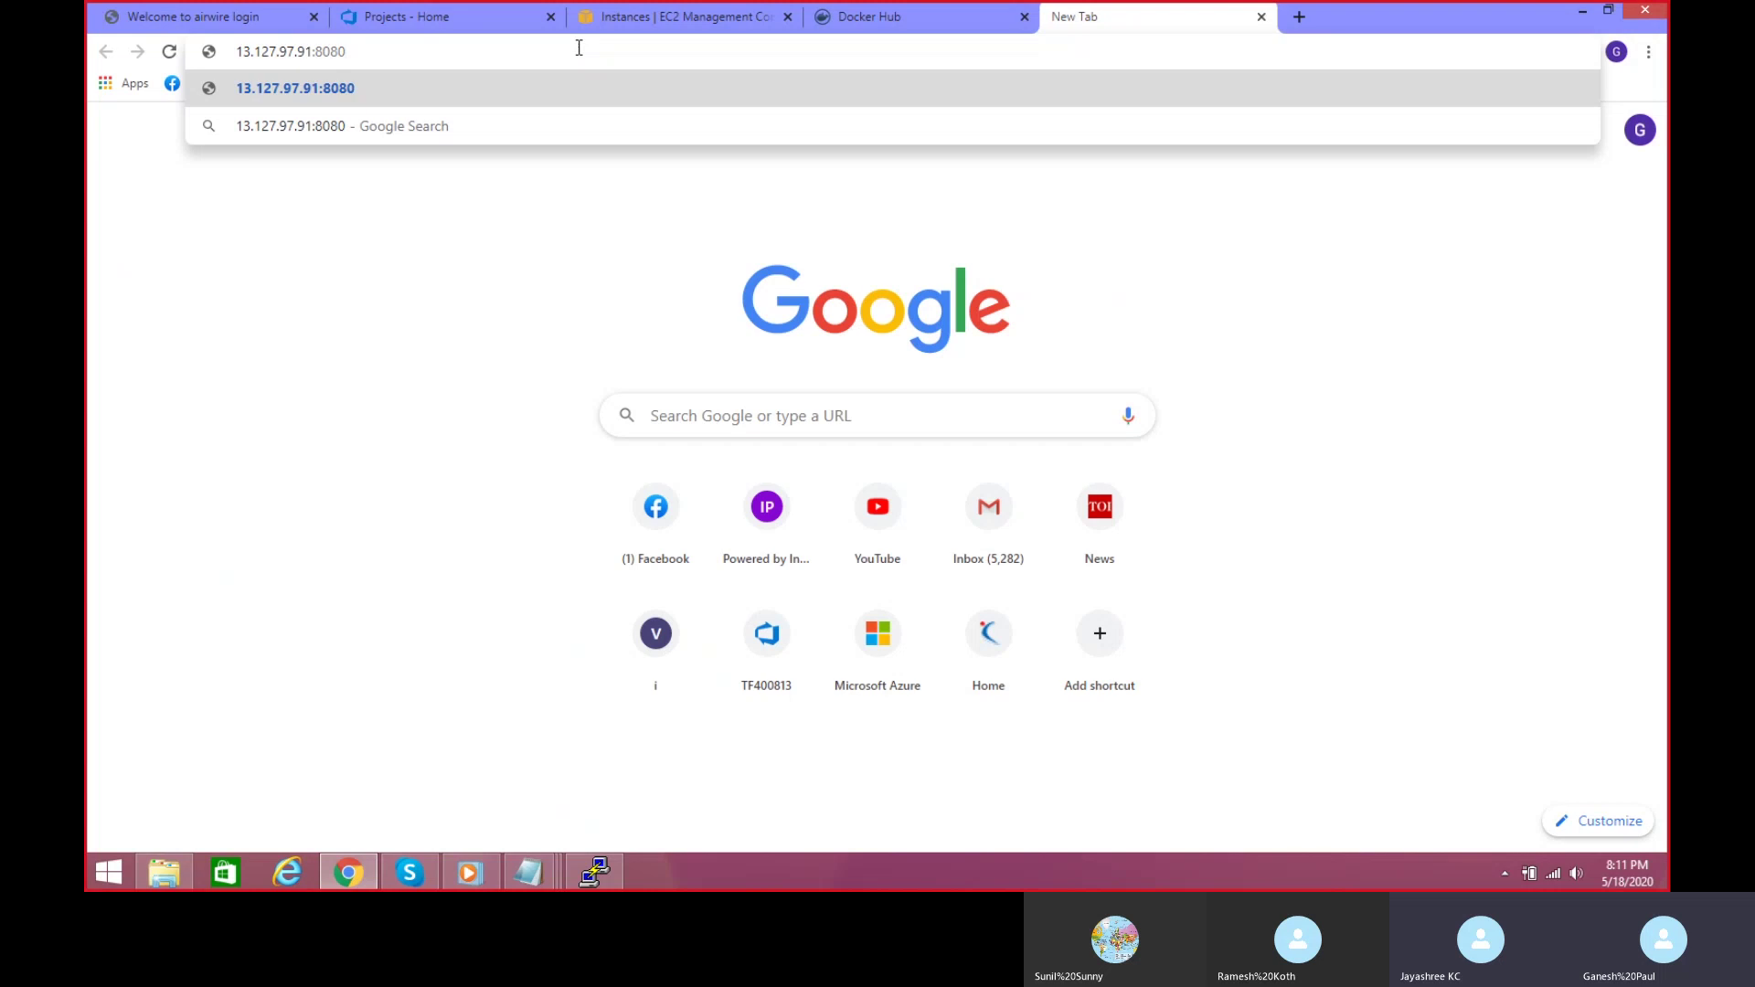
key("Return")
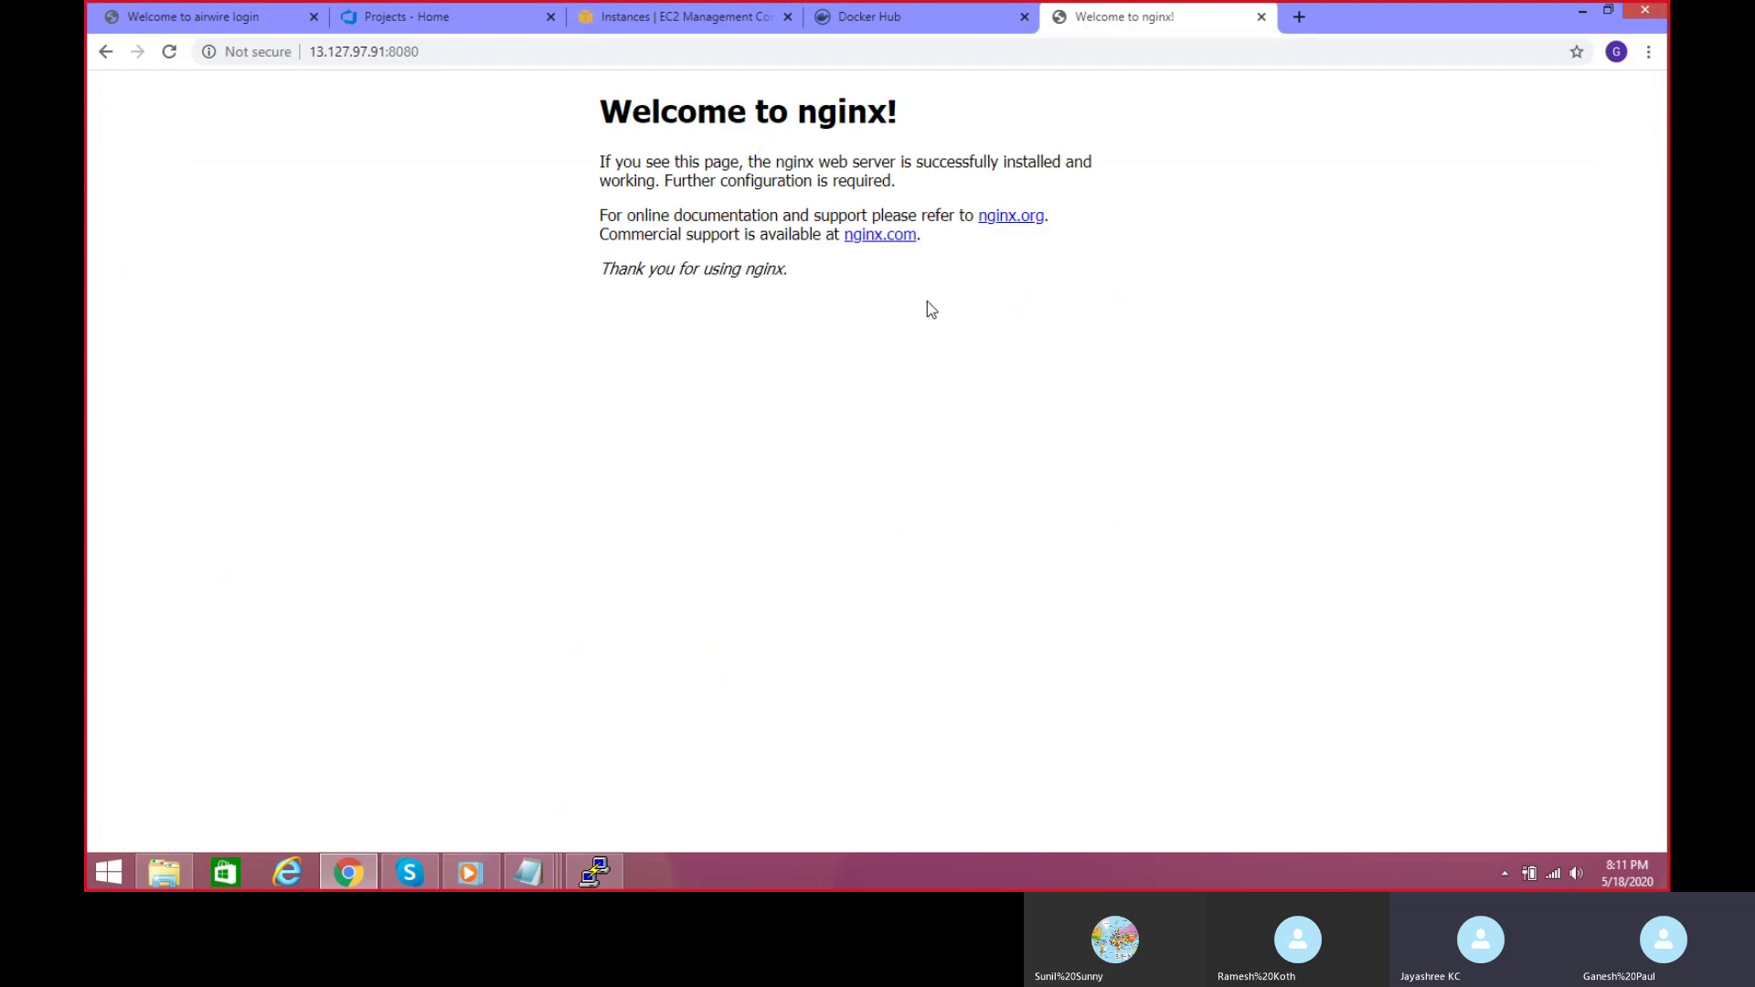
Step: Stop the attached nginx container in the PuTTY terminal, and reload the nginx page in the browser
left_click(594, 873)
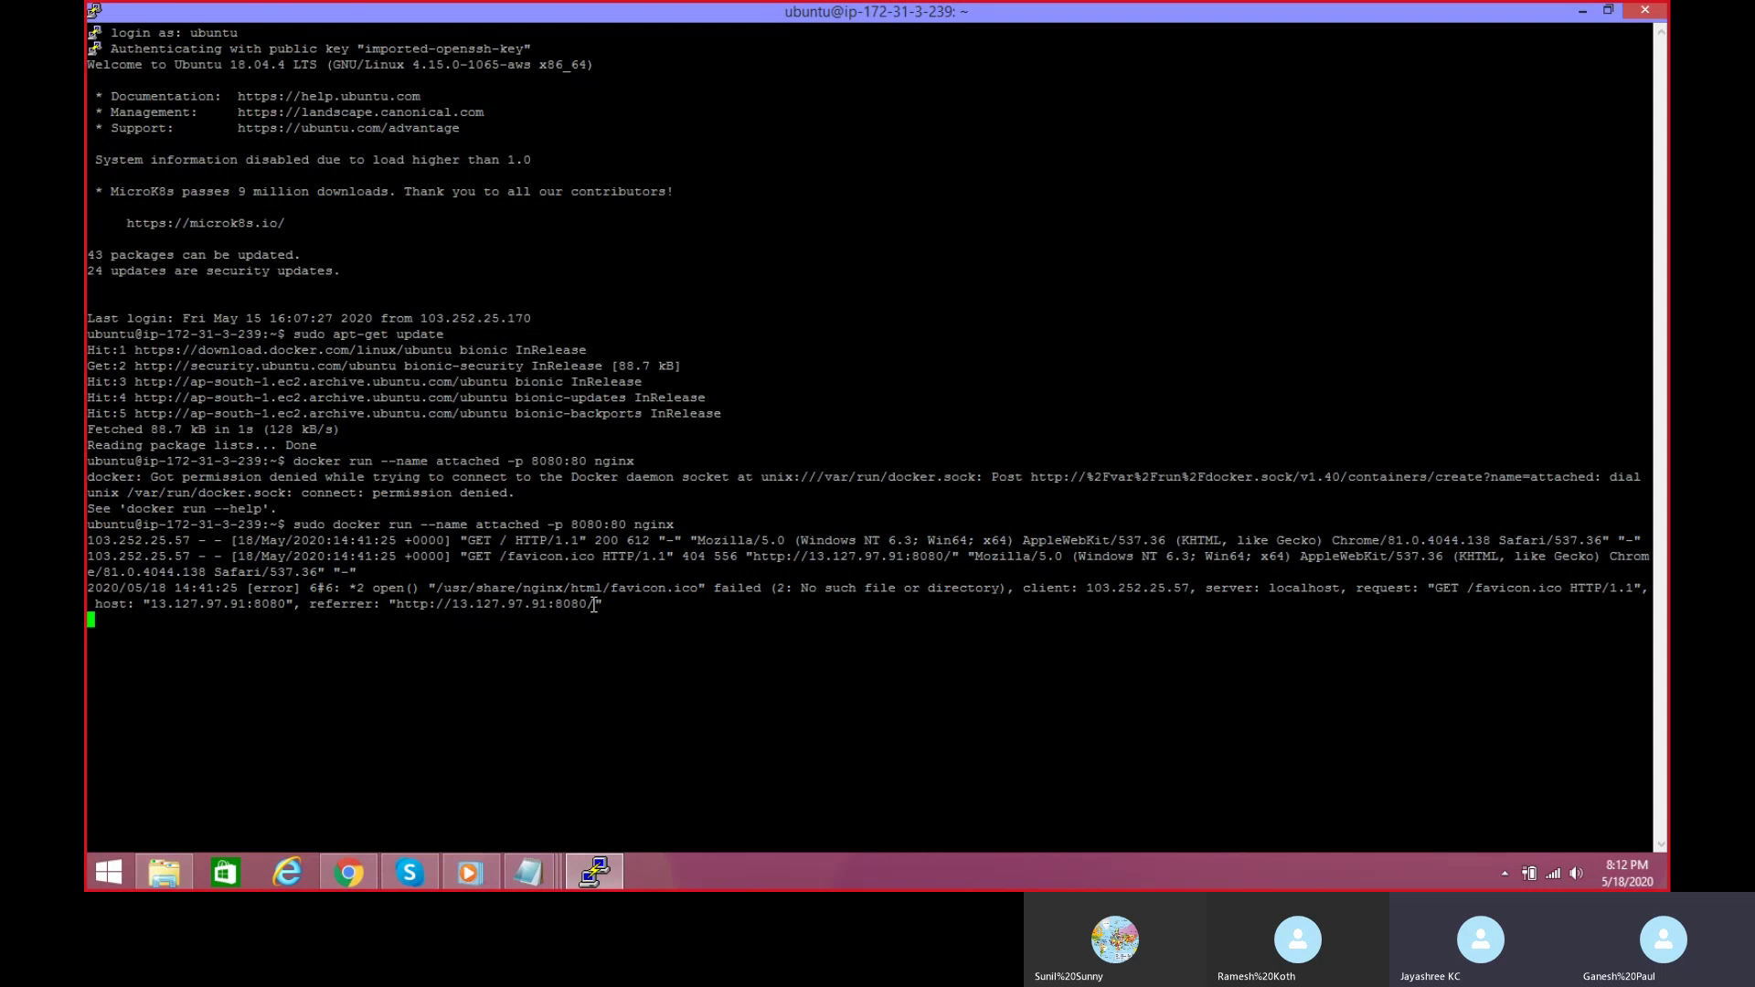
key("ctrl+c")
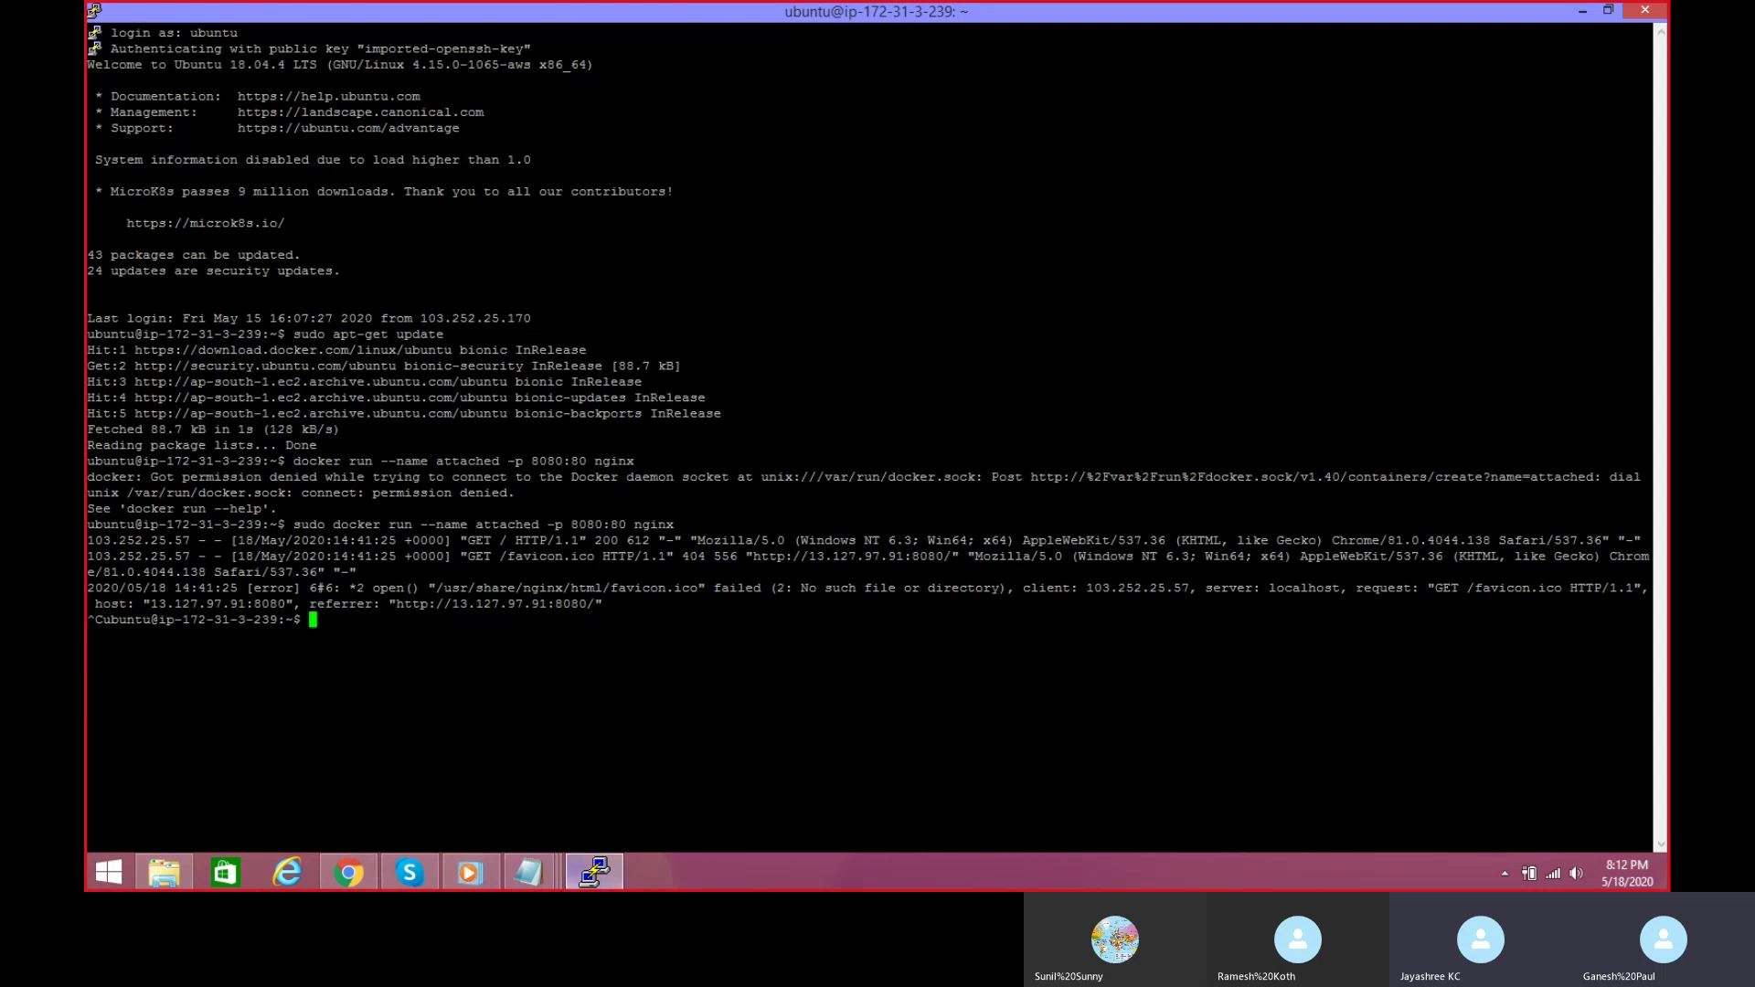
left_click(349, 873)
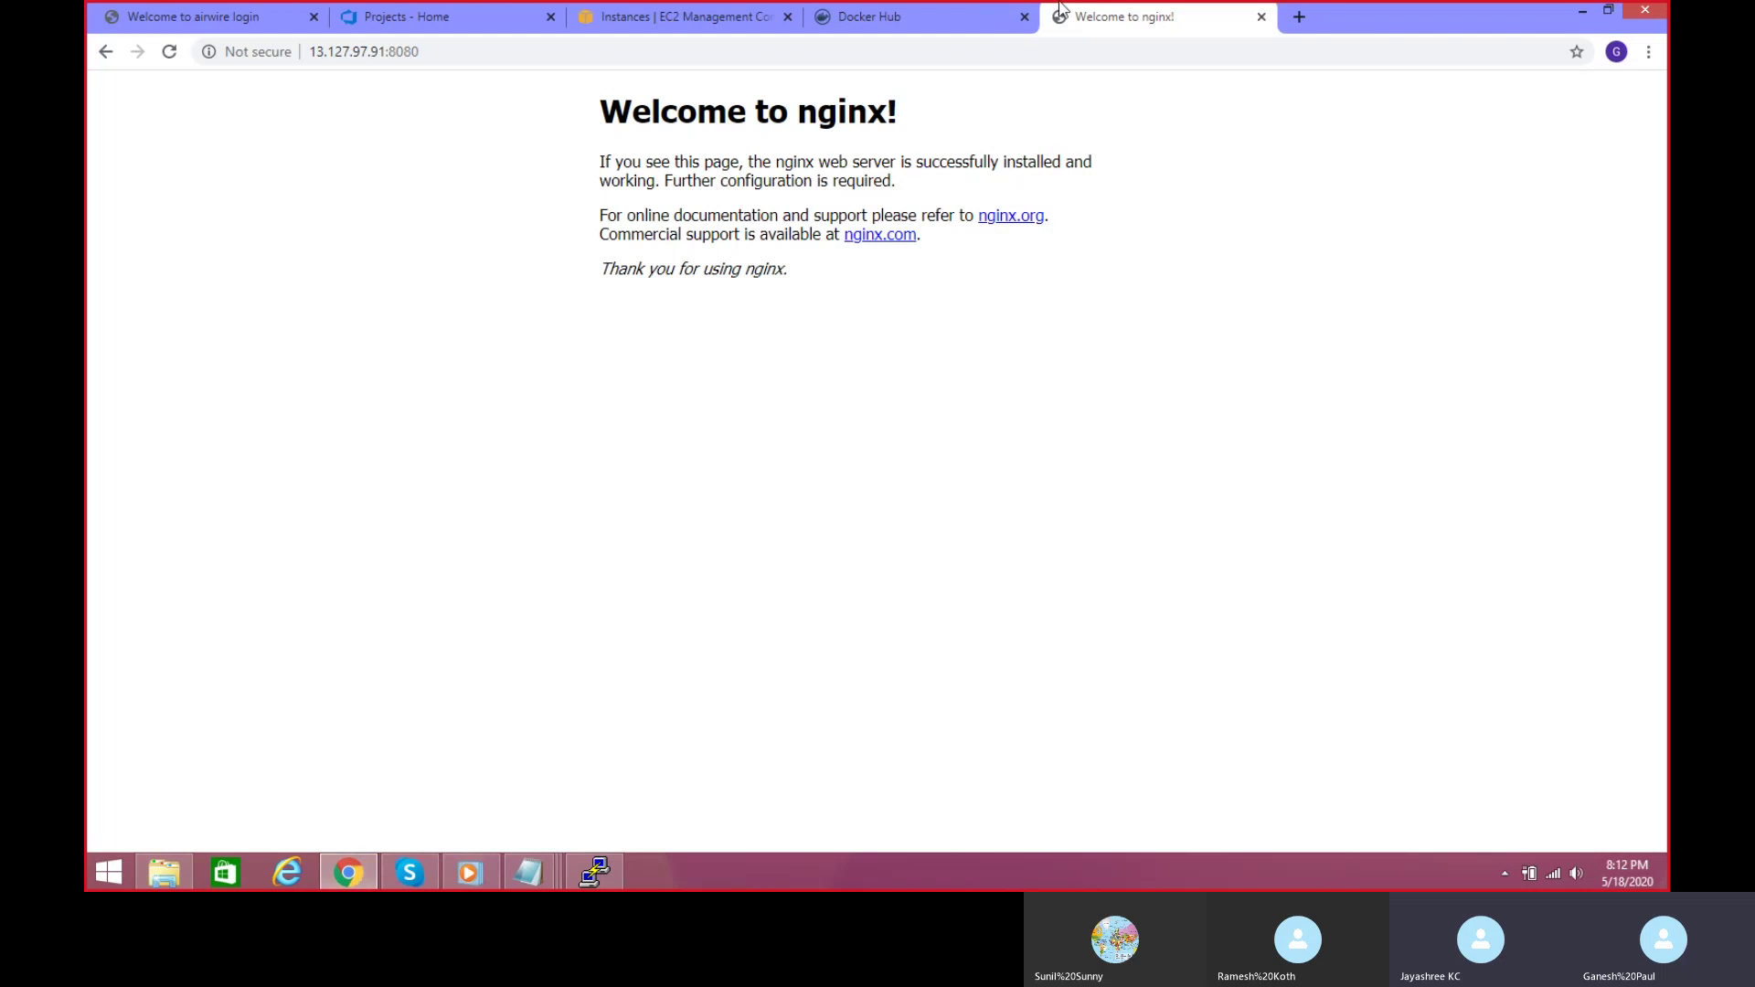
left_click(169, 52)
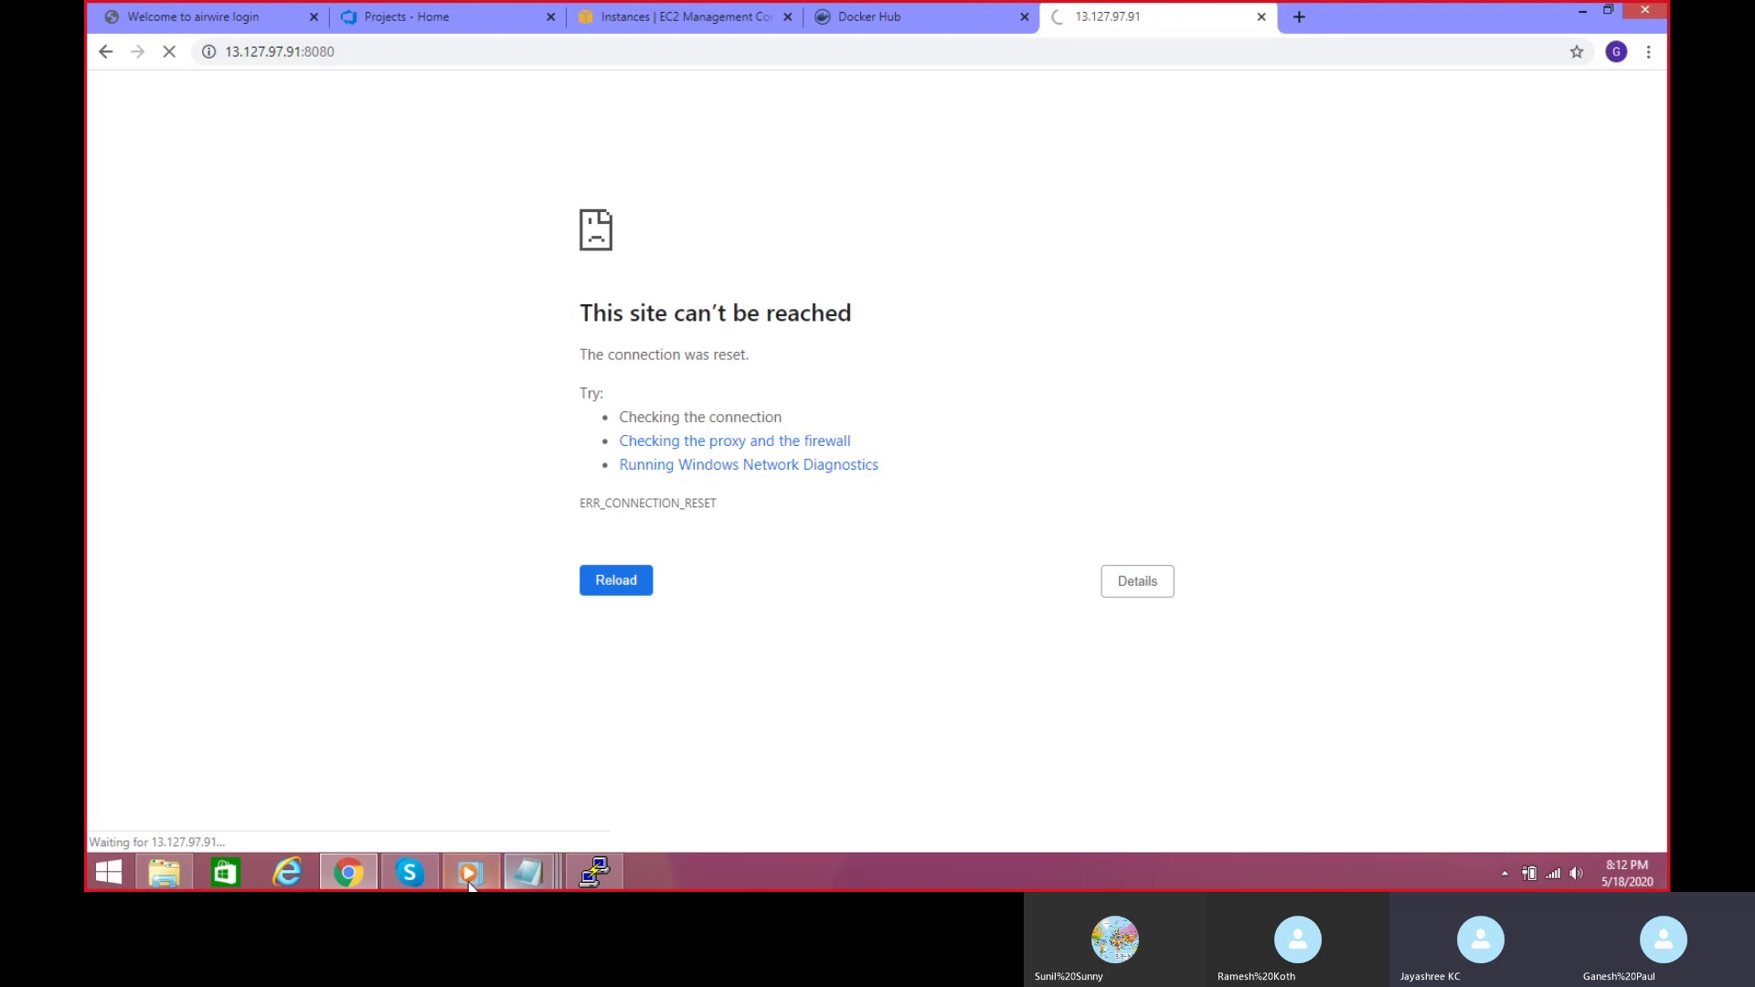
Step: Return to the PuTTY terminal, run sudo docker logs attached, and examine the error entry in the log
left_click(596, 873)
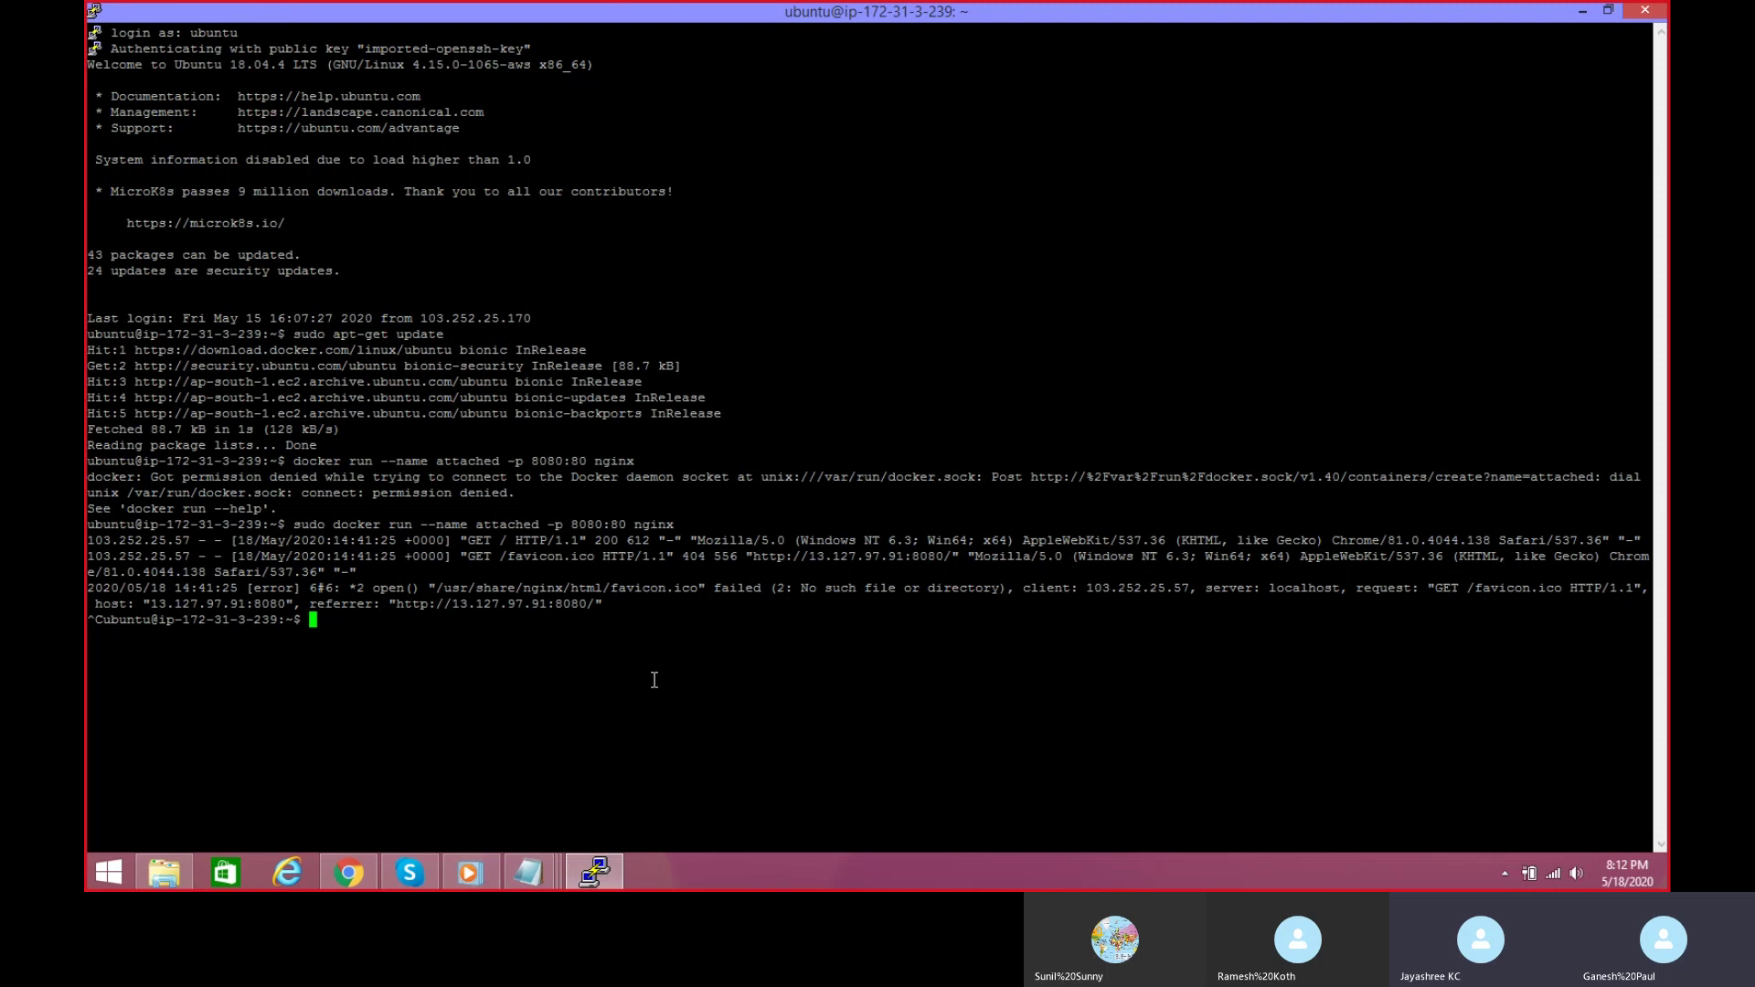
type("sudo")
type("docker logs attached")
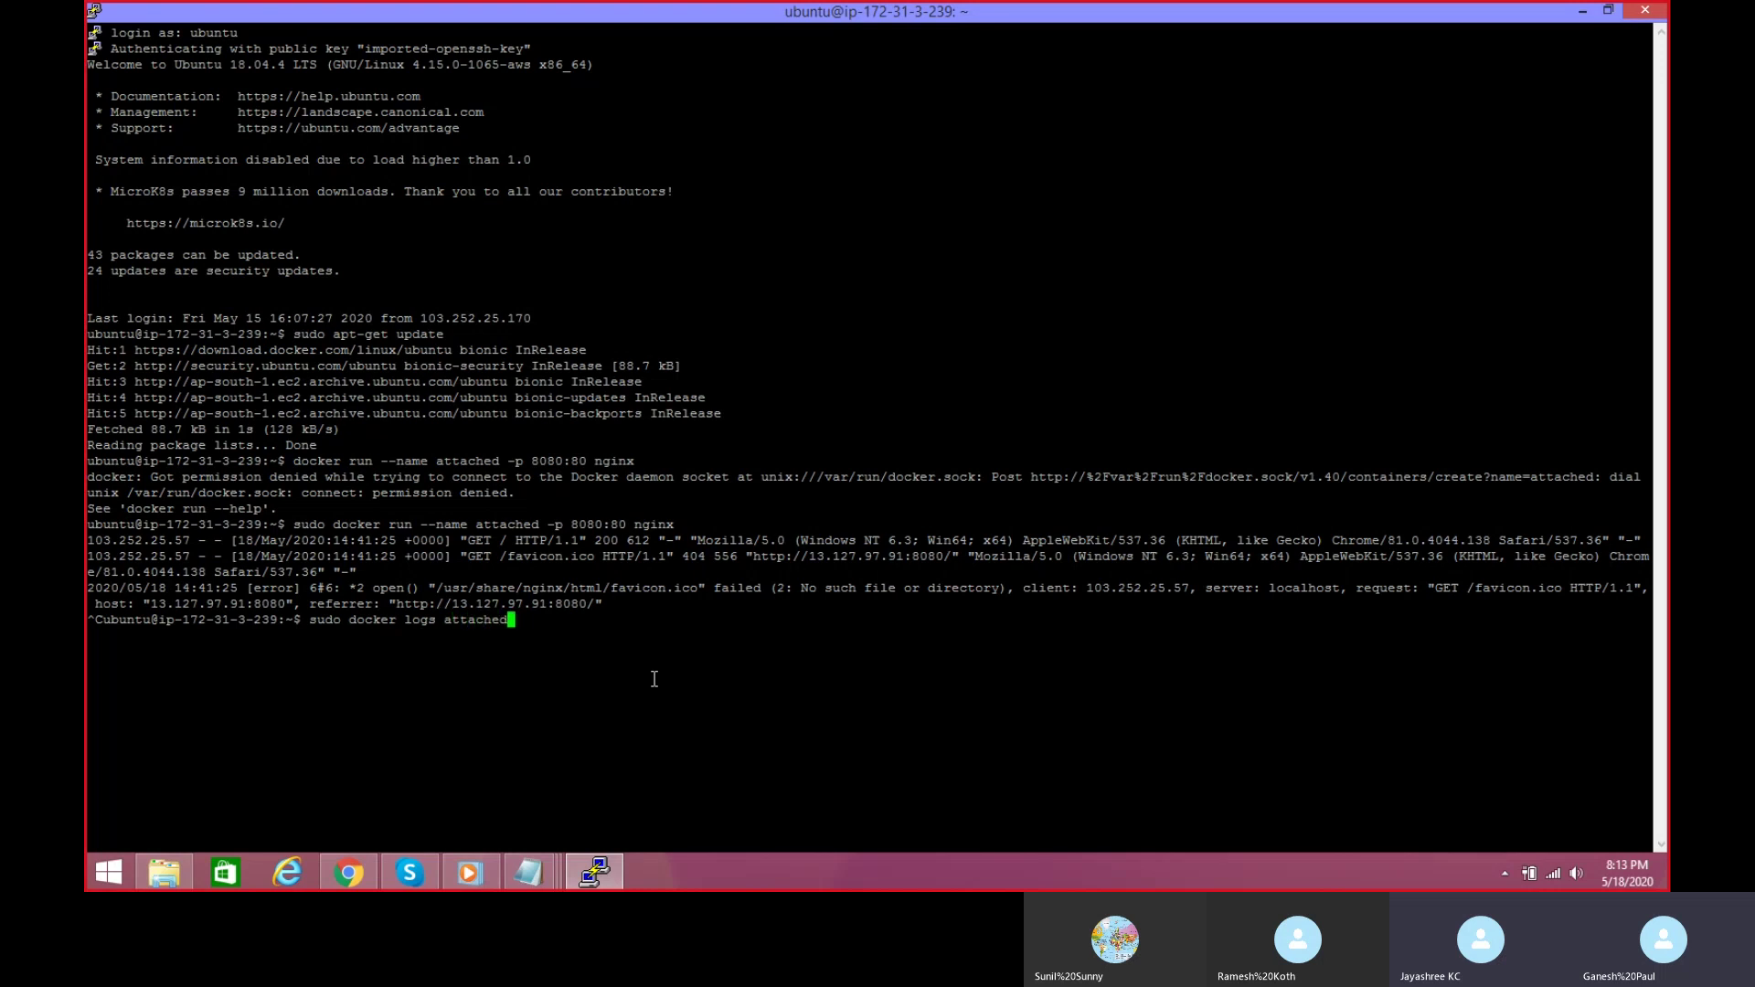
key("Return")
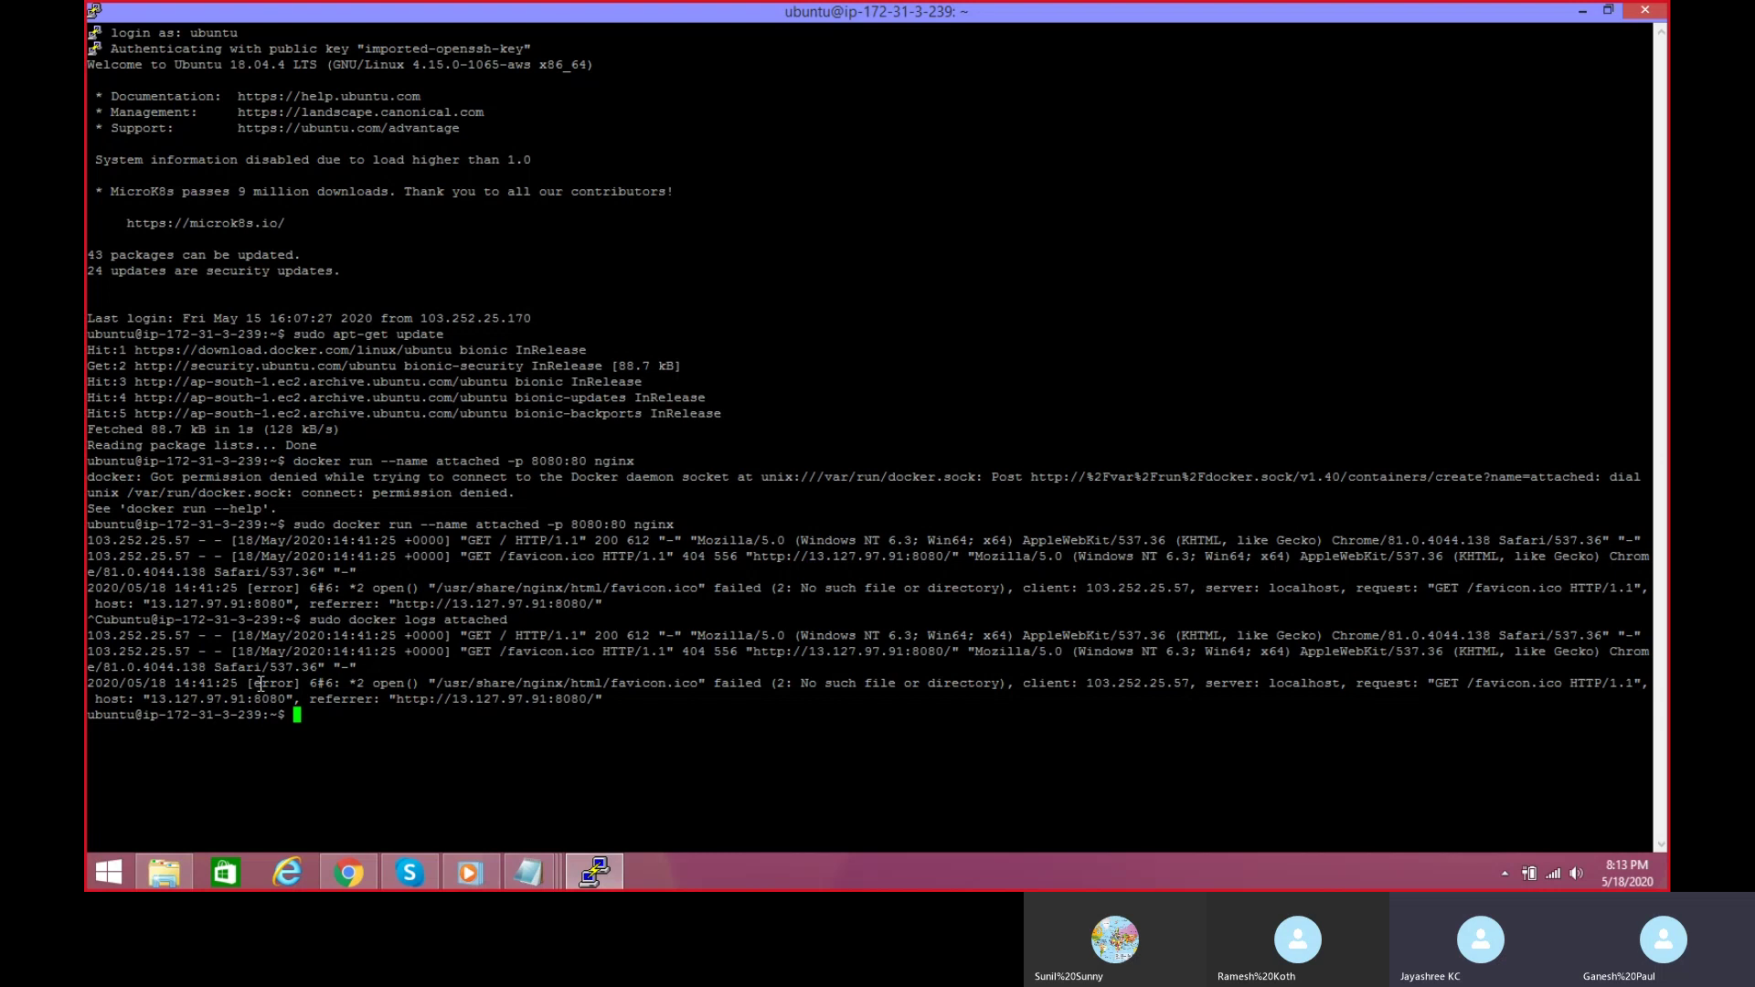
left_click_drag(247, 684, 294, 684)
left_click(374, 742)
Step: List the running containers with sudo docker ps, and list all containers with sudo docker ps -a
type("d")
key("BackSpace")
type("sudo docker -")
key("BackSpace")
type("ps")
key("Return")
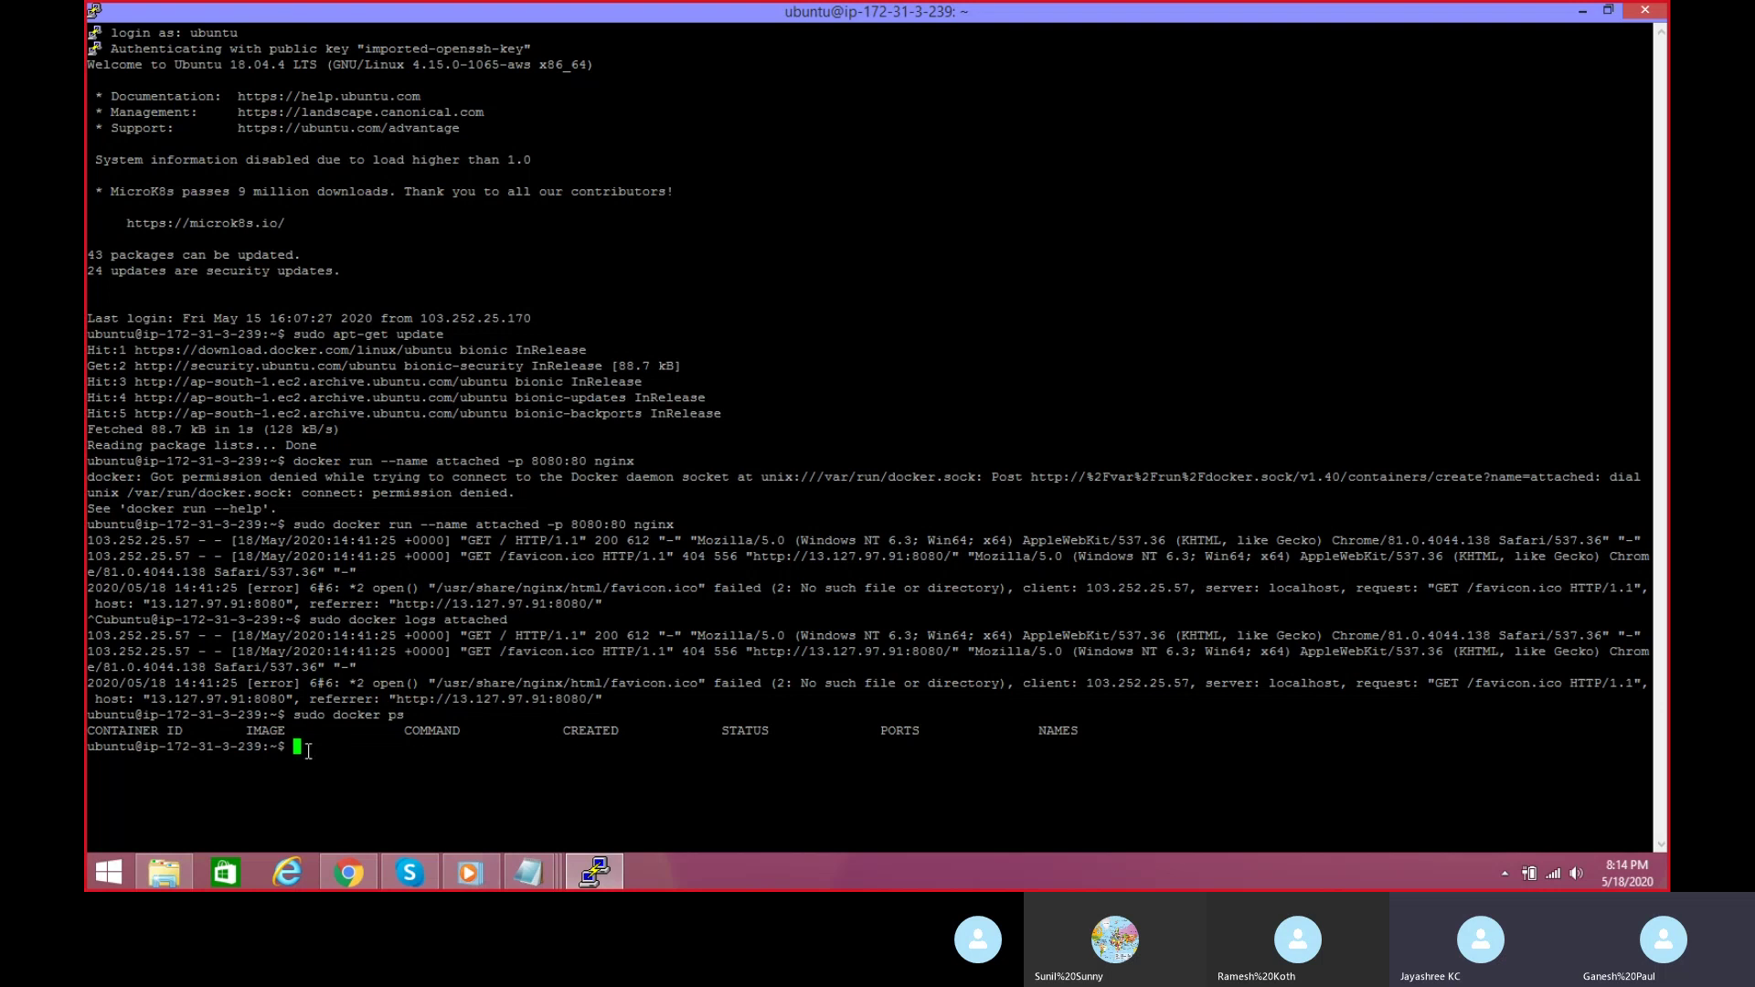
type("sudo docker ps -a")
key("Return")
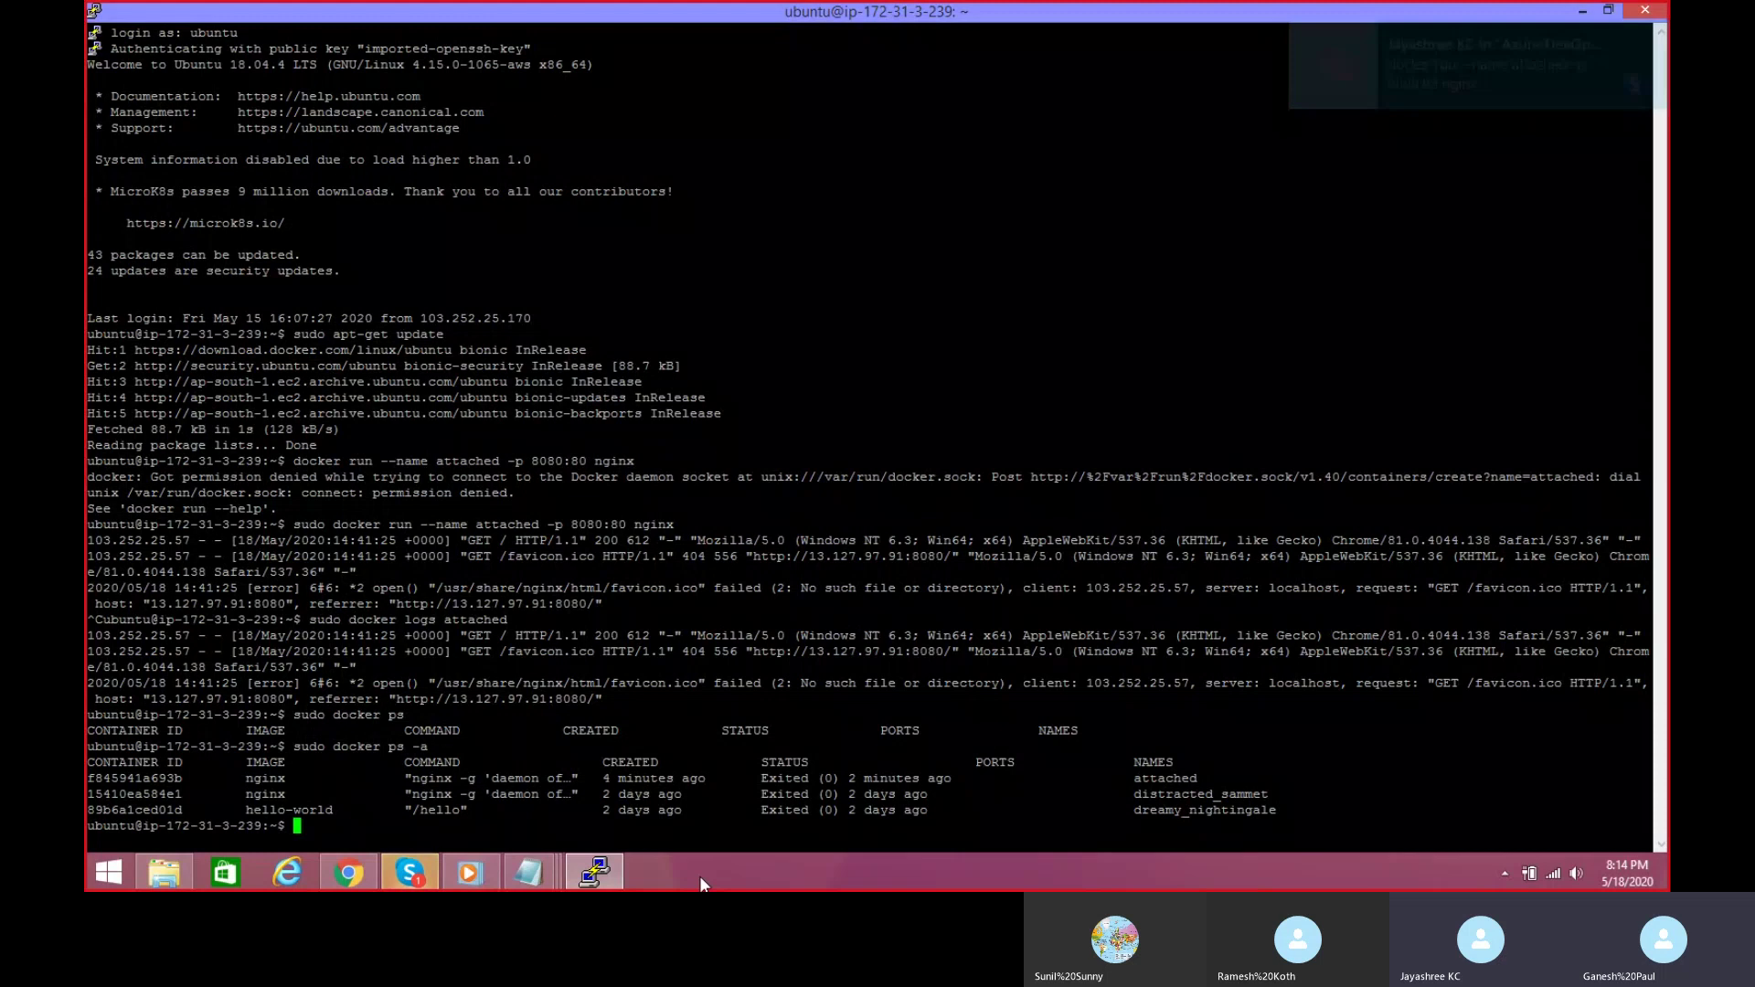
Step: Switch to the Skype call's chat and select the command docker run --name attached1 -d -p 8081:80 nginx
left_click(411, 872)
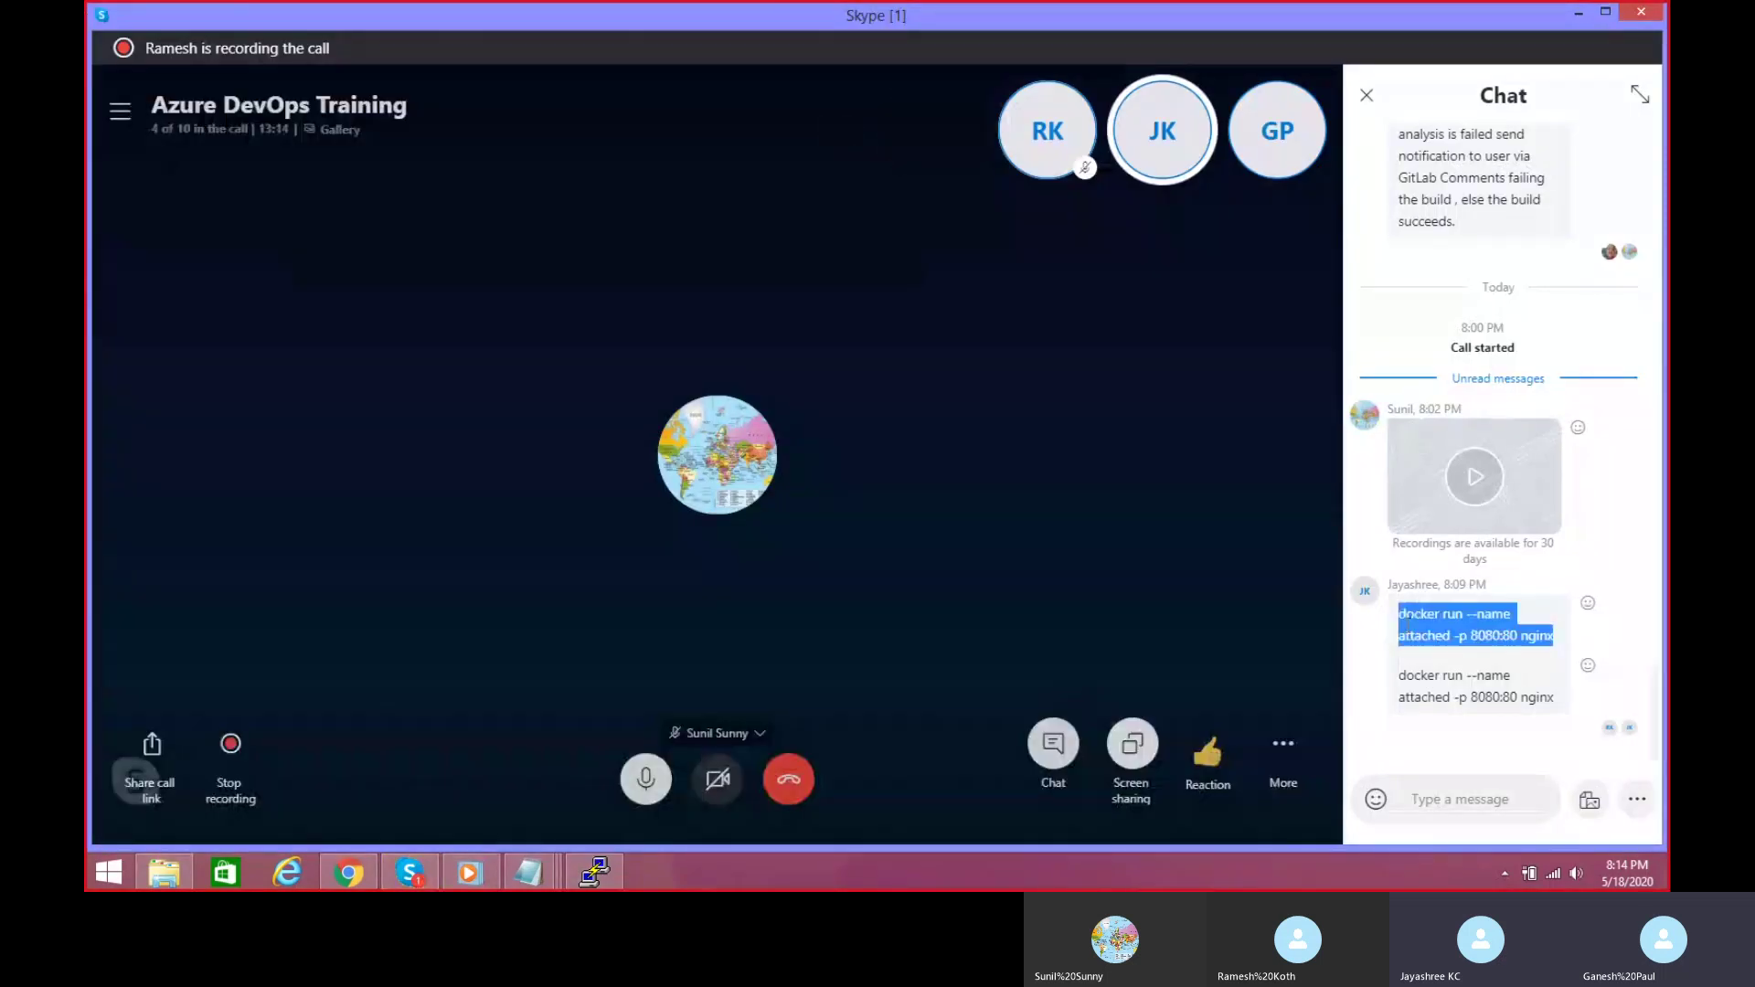
left_click_drag(1554, 699, 1399, 675)
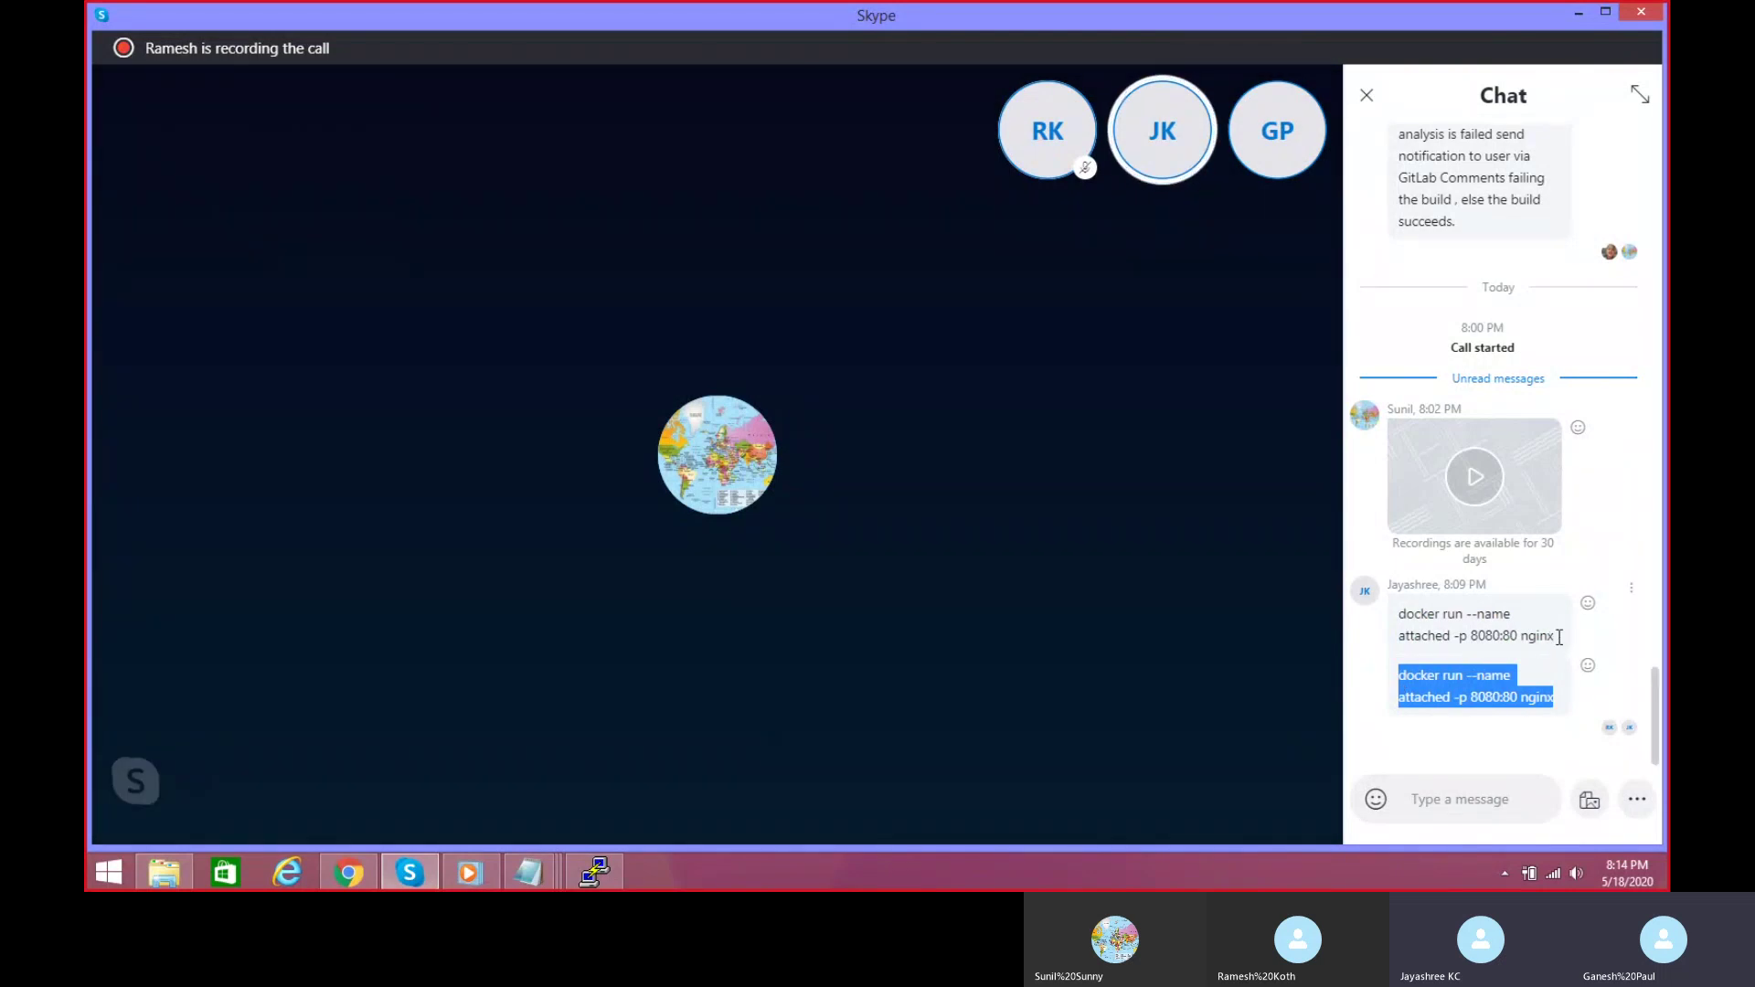
left_click_drag(1562, 638, 1413, 629)
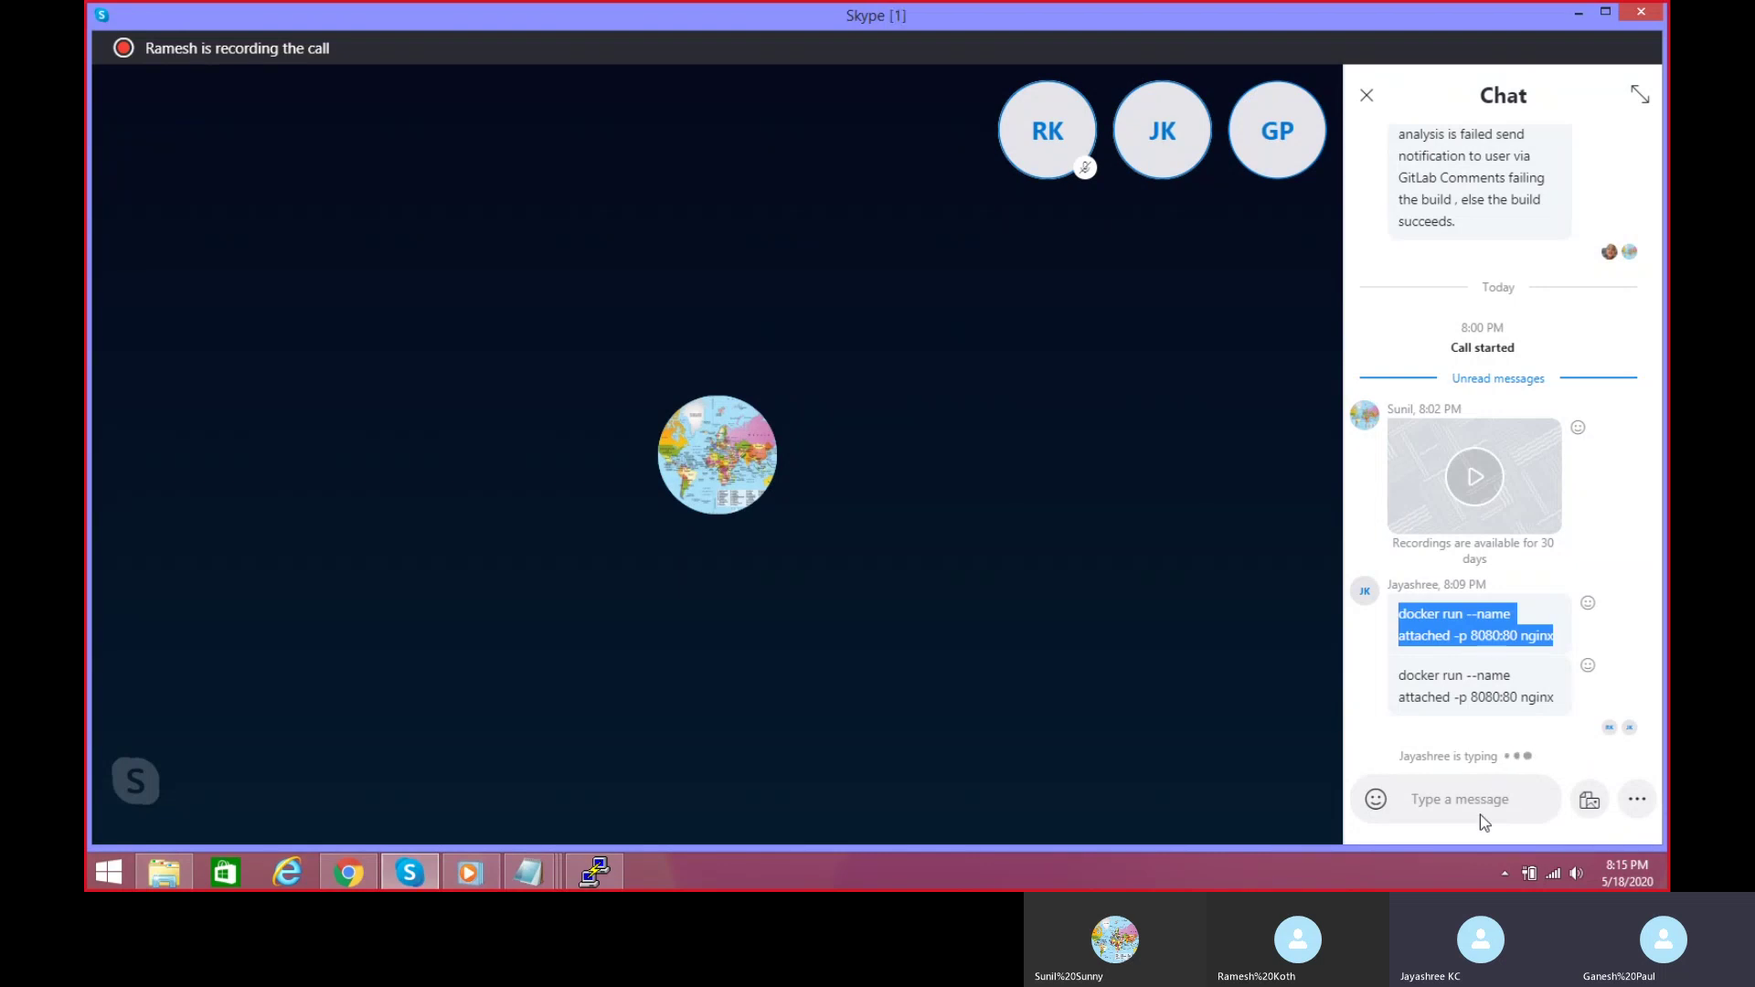
left_click_drag(1436, 698, 1391, 665)
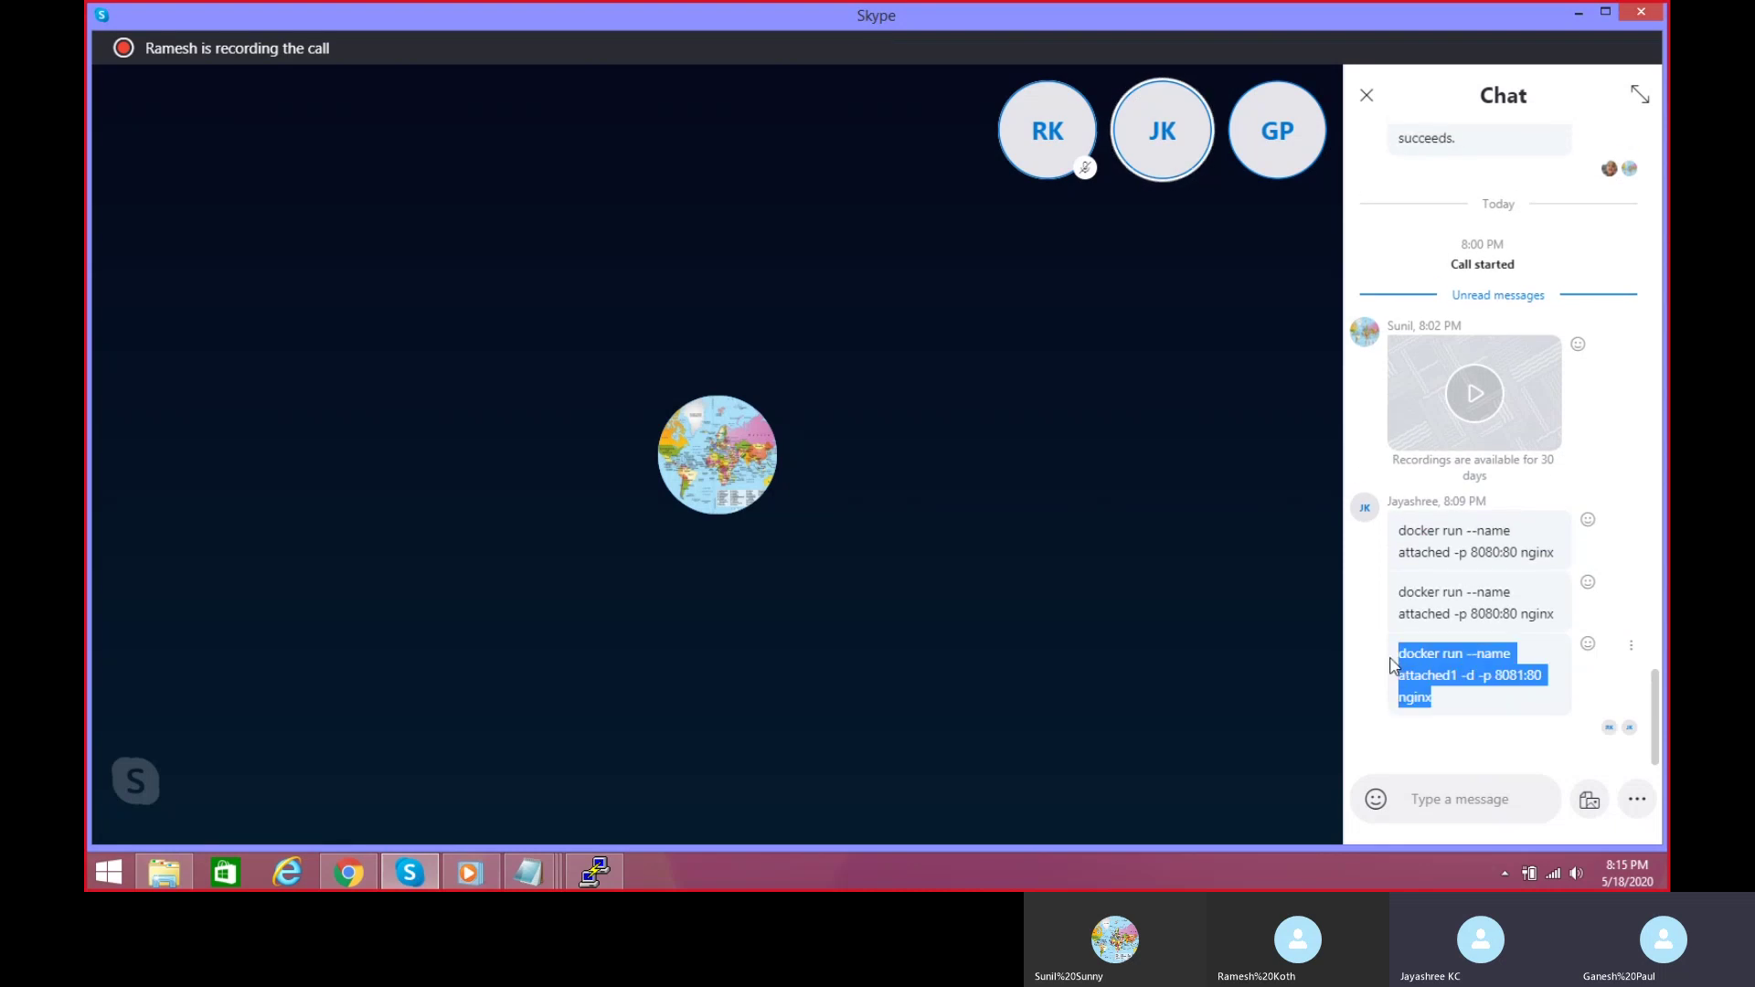
Step: Run the copied command in the PuTTY terminal with sudo in front: sudo docker run --name attached1 -d -p 8081:80 nginx
left_click(594, 873)
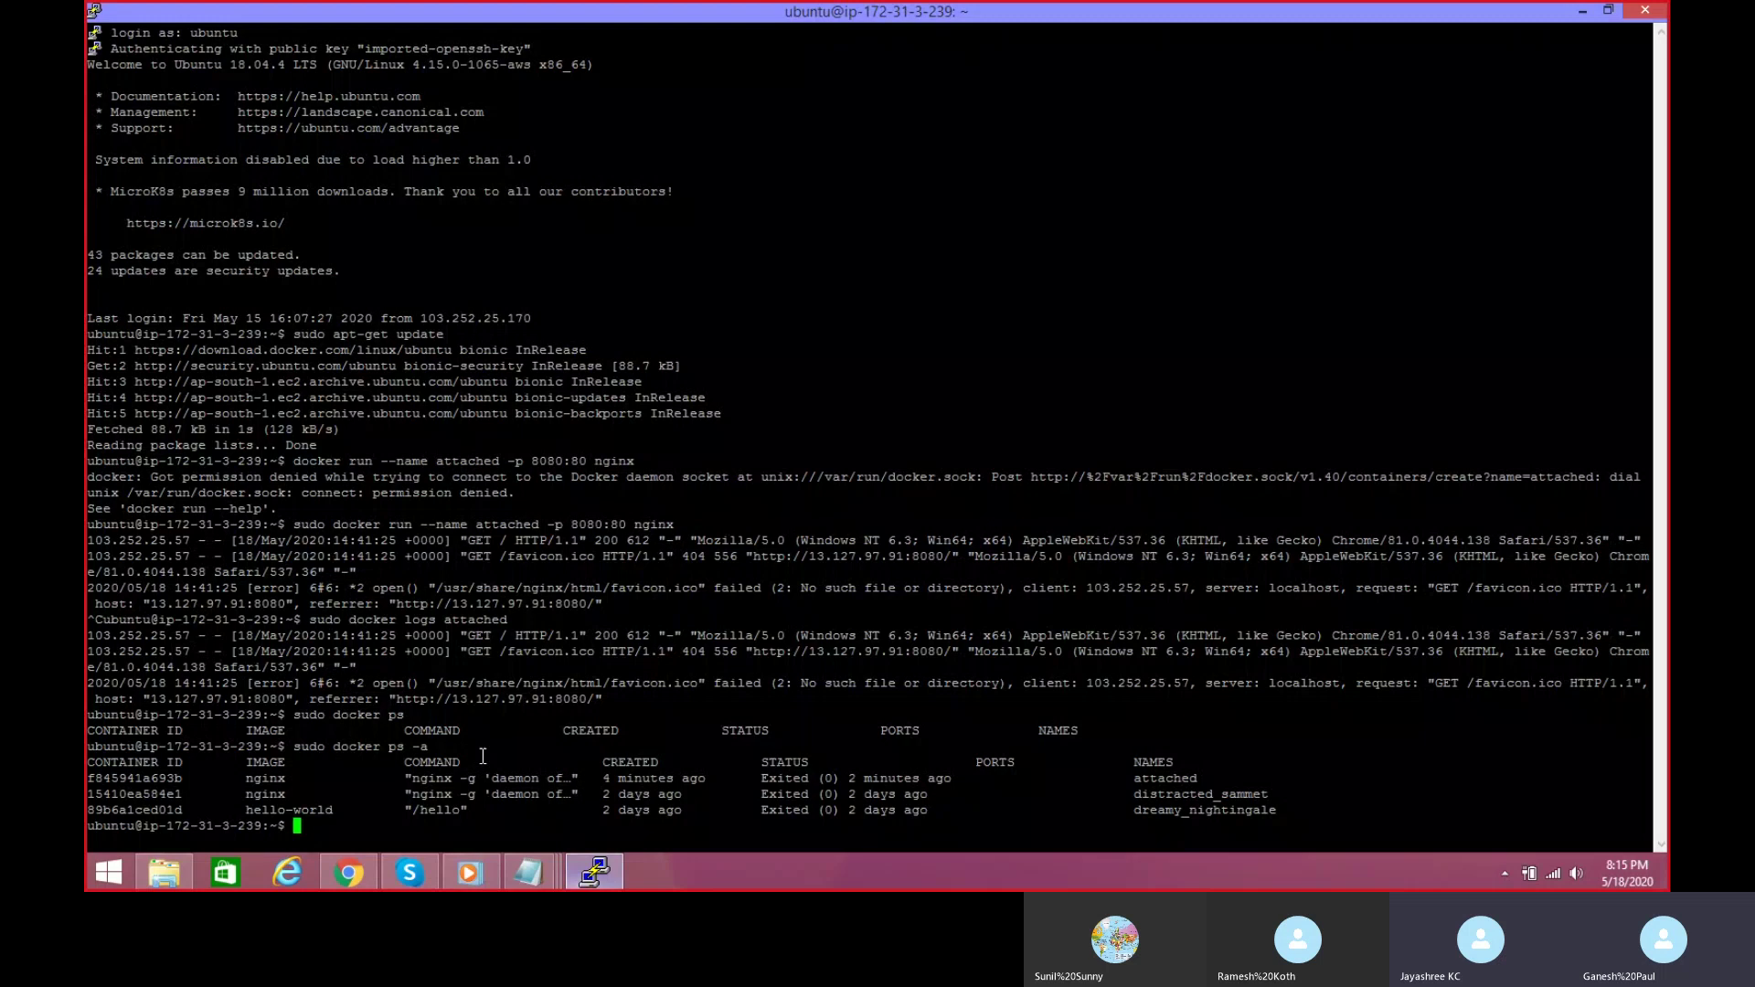
right_click(483, 755)
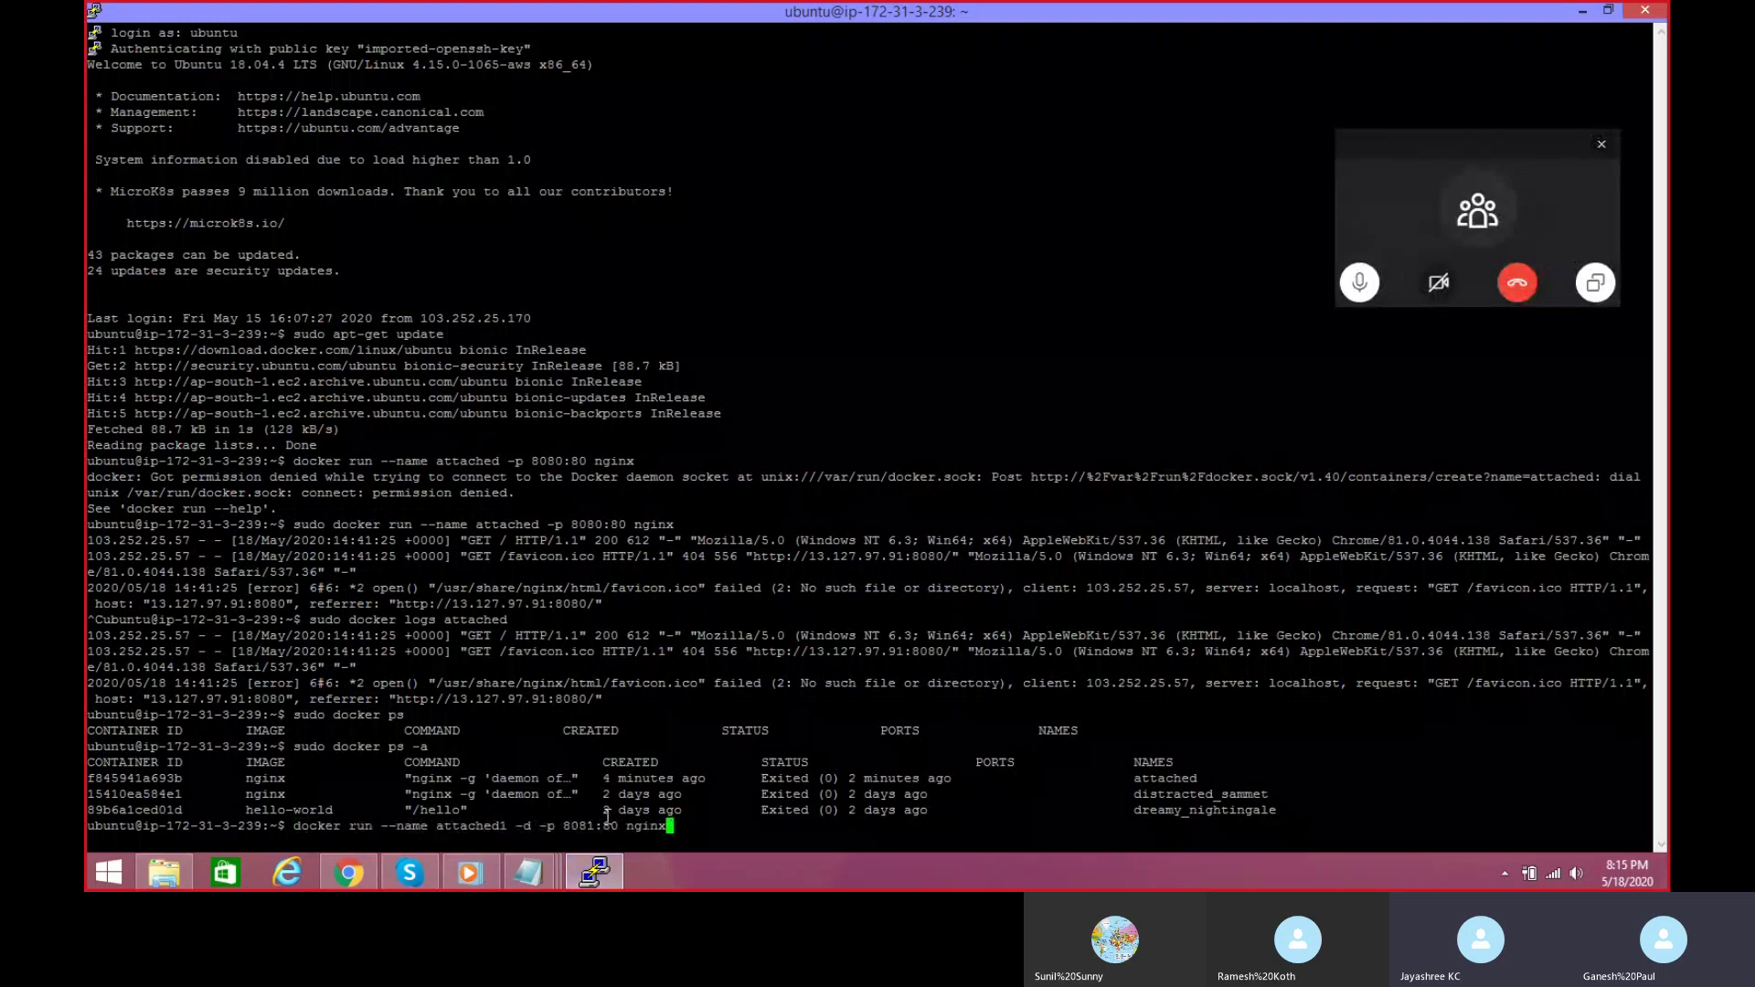
key("Left")
key("Left")
key("Left")
key("Left")
key("Left")
key("Left")
key("Left")
key("Left")
key("Left")
key("Left")
key("Left")
key("Left")
key("Left")
key("Left")
key("Left")
key("Left")
key("Left")
key("Left")
key("Left")
key("Left")
key("Left")
key("Left")
key("Left")
key("Left")
key("Left")
key("Left")
key("Left")
key("Left")
key("Left")
key("Left")
key("Left")
key("Left")
type("sudo")
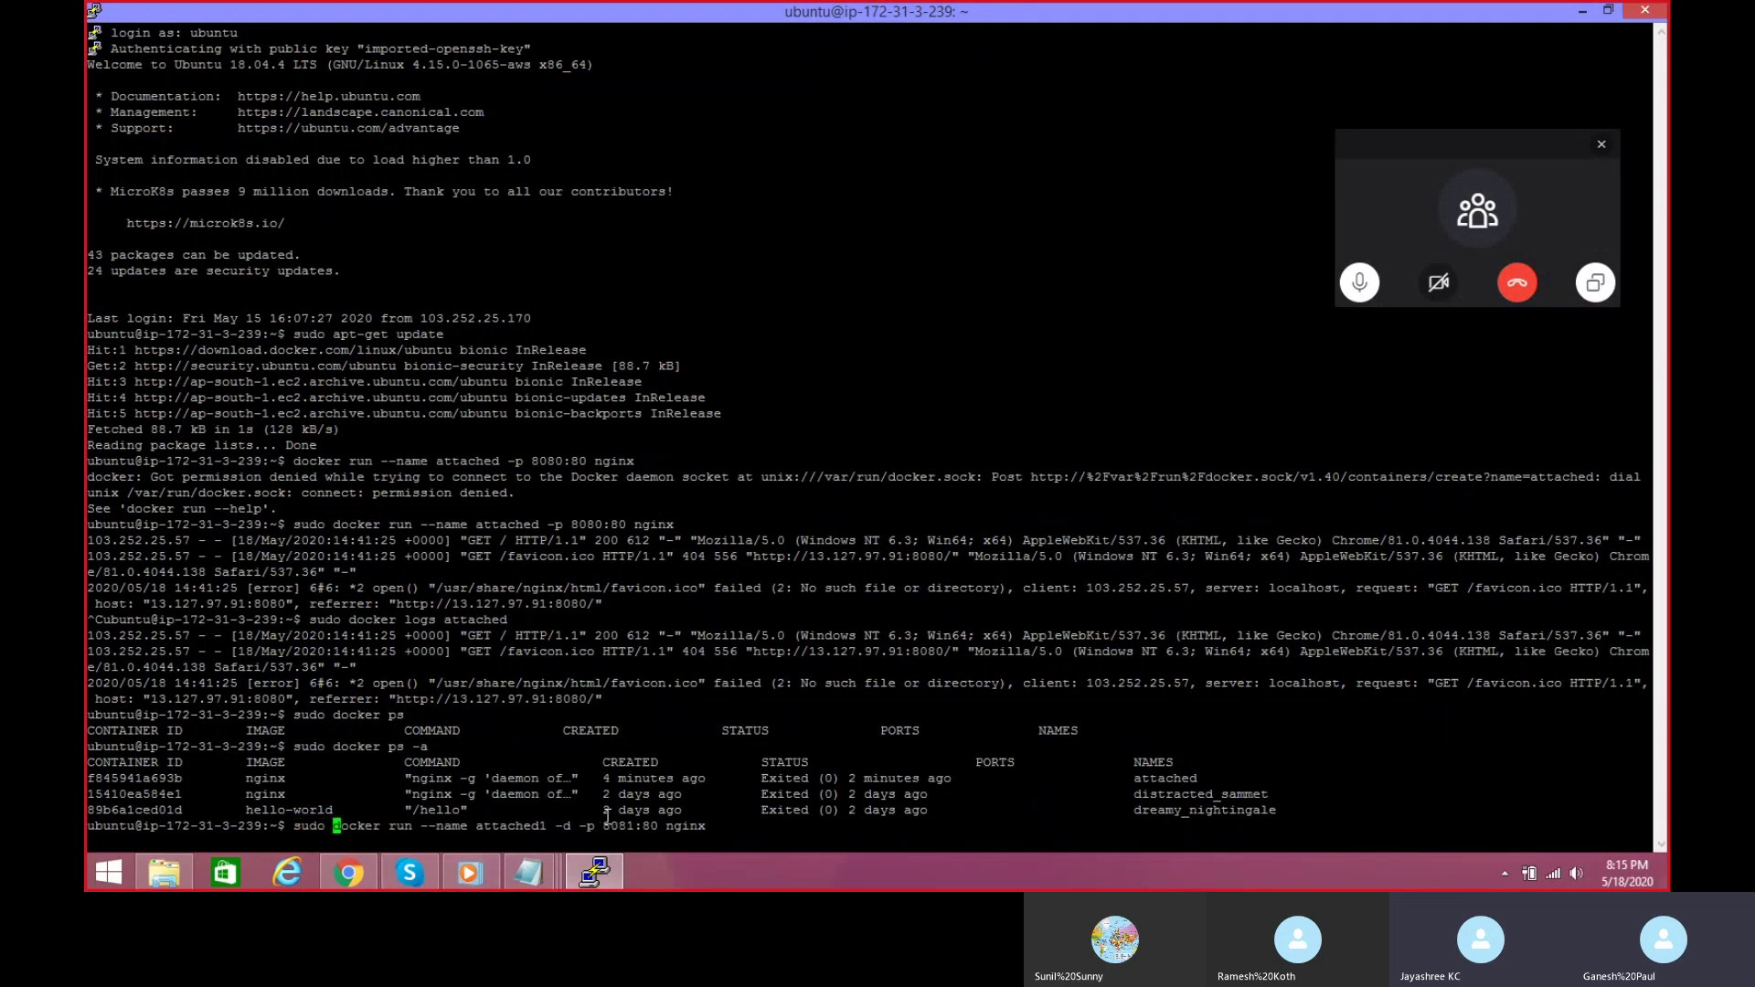
key("Return")
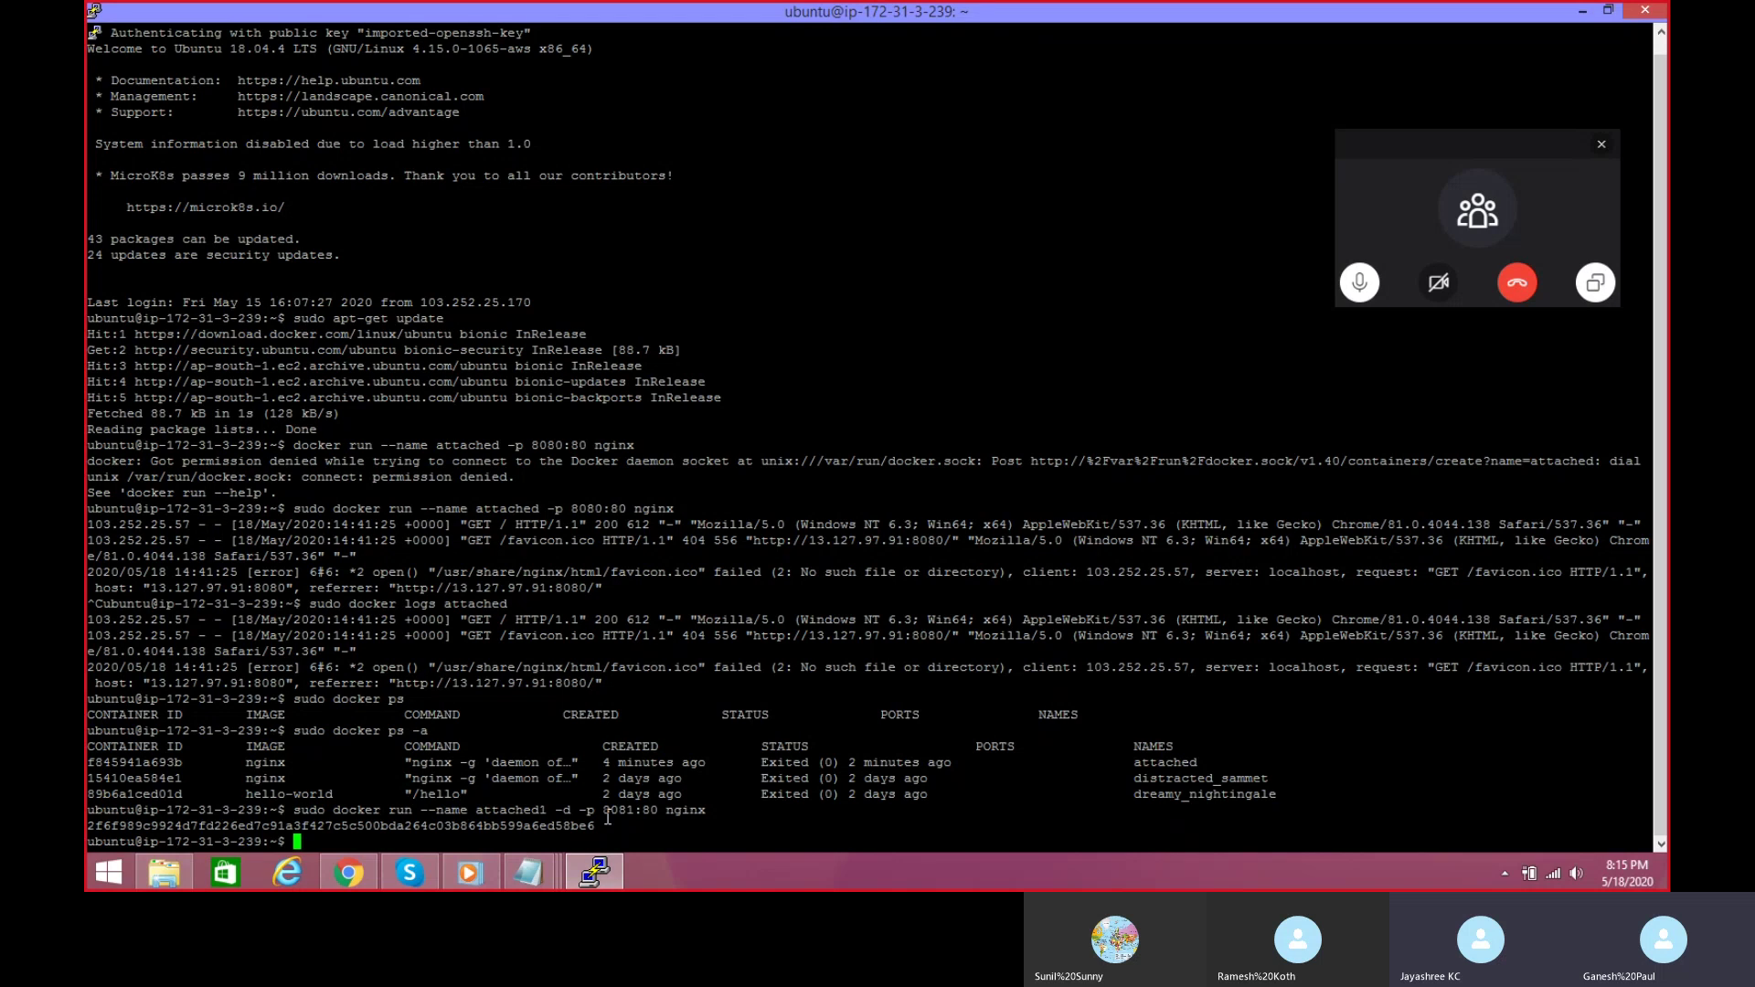
type("sudo")
key("BackSpace")
key("BackSpace")
key("BackSpace")
key("BackSpace")
Step: Get the docker container ls -aq command from the Skype chat and run it with sudo in the PuTTY terminal
mouse_move(362, 883)
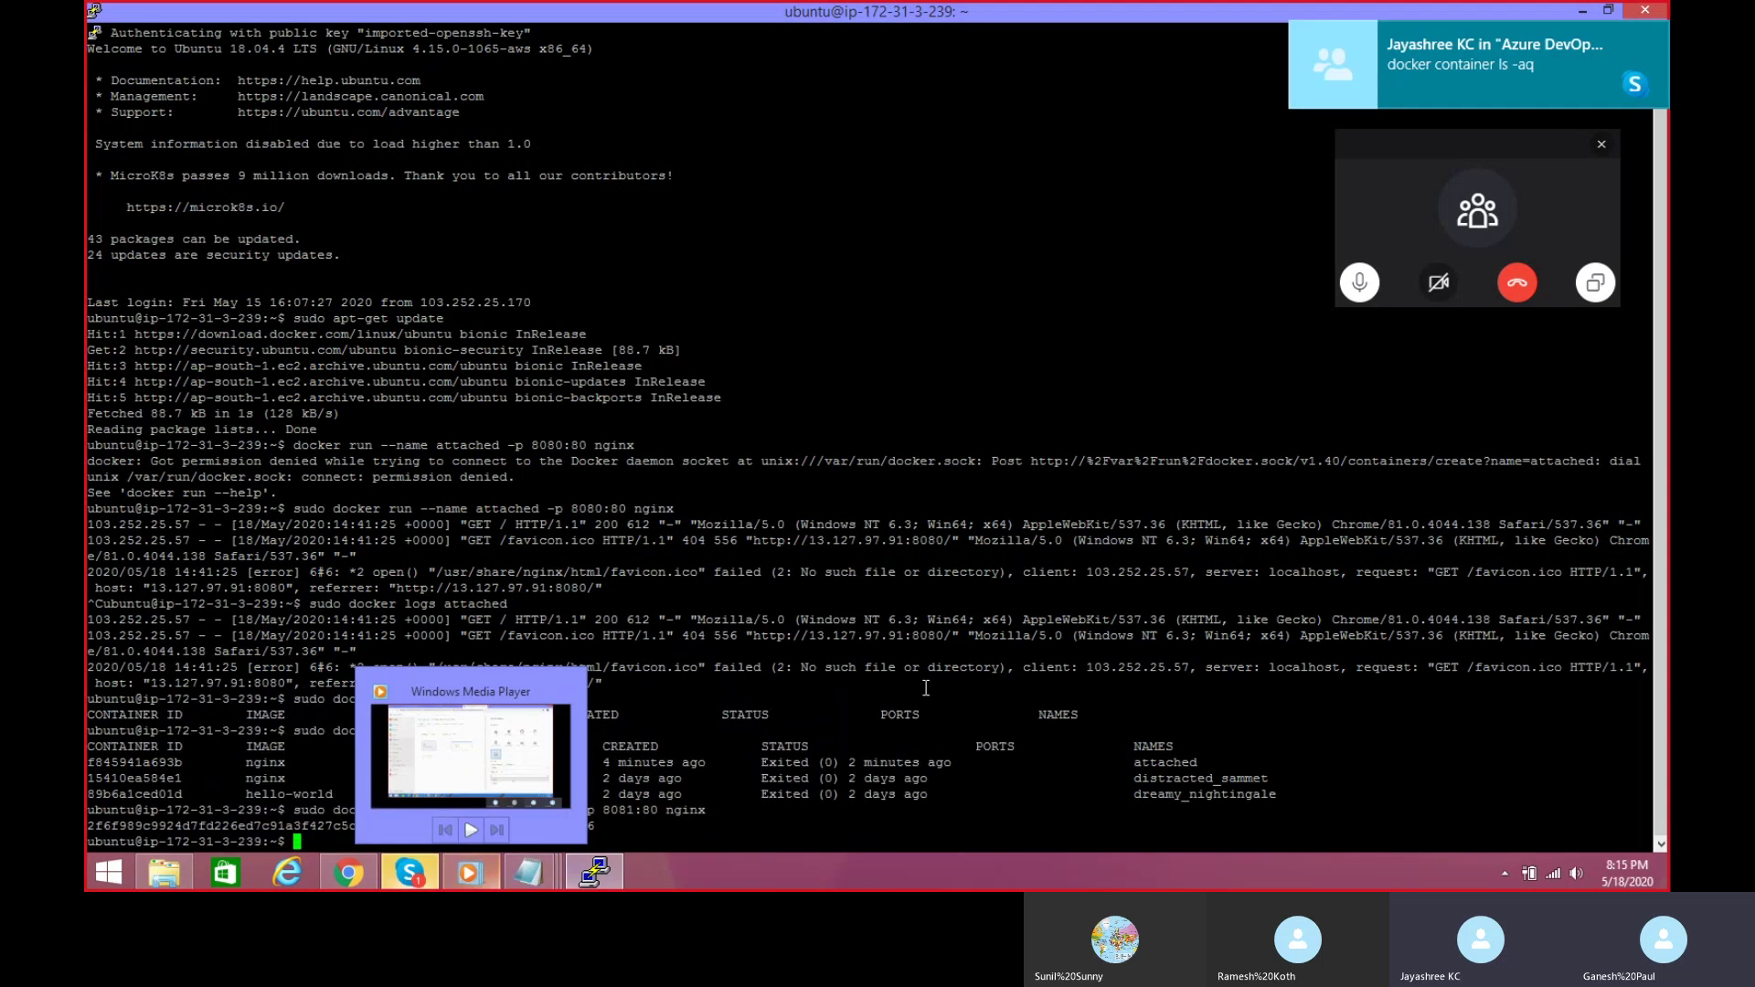
key("alt+Tab")
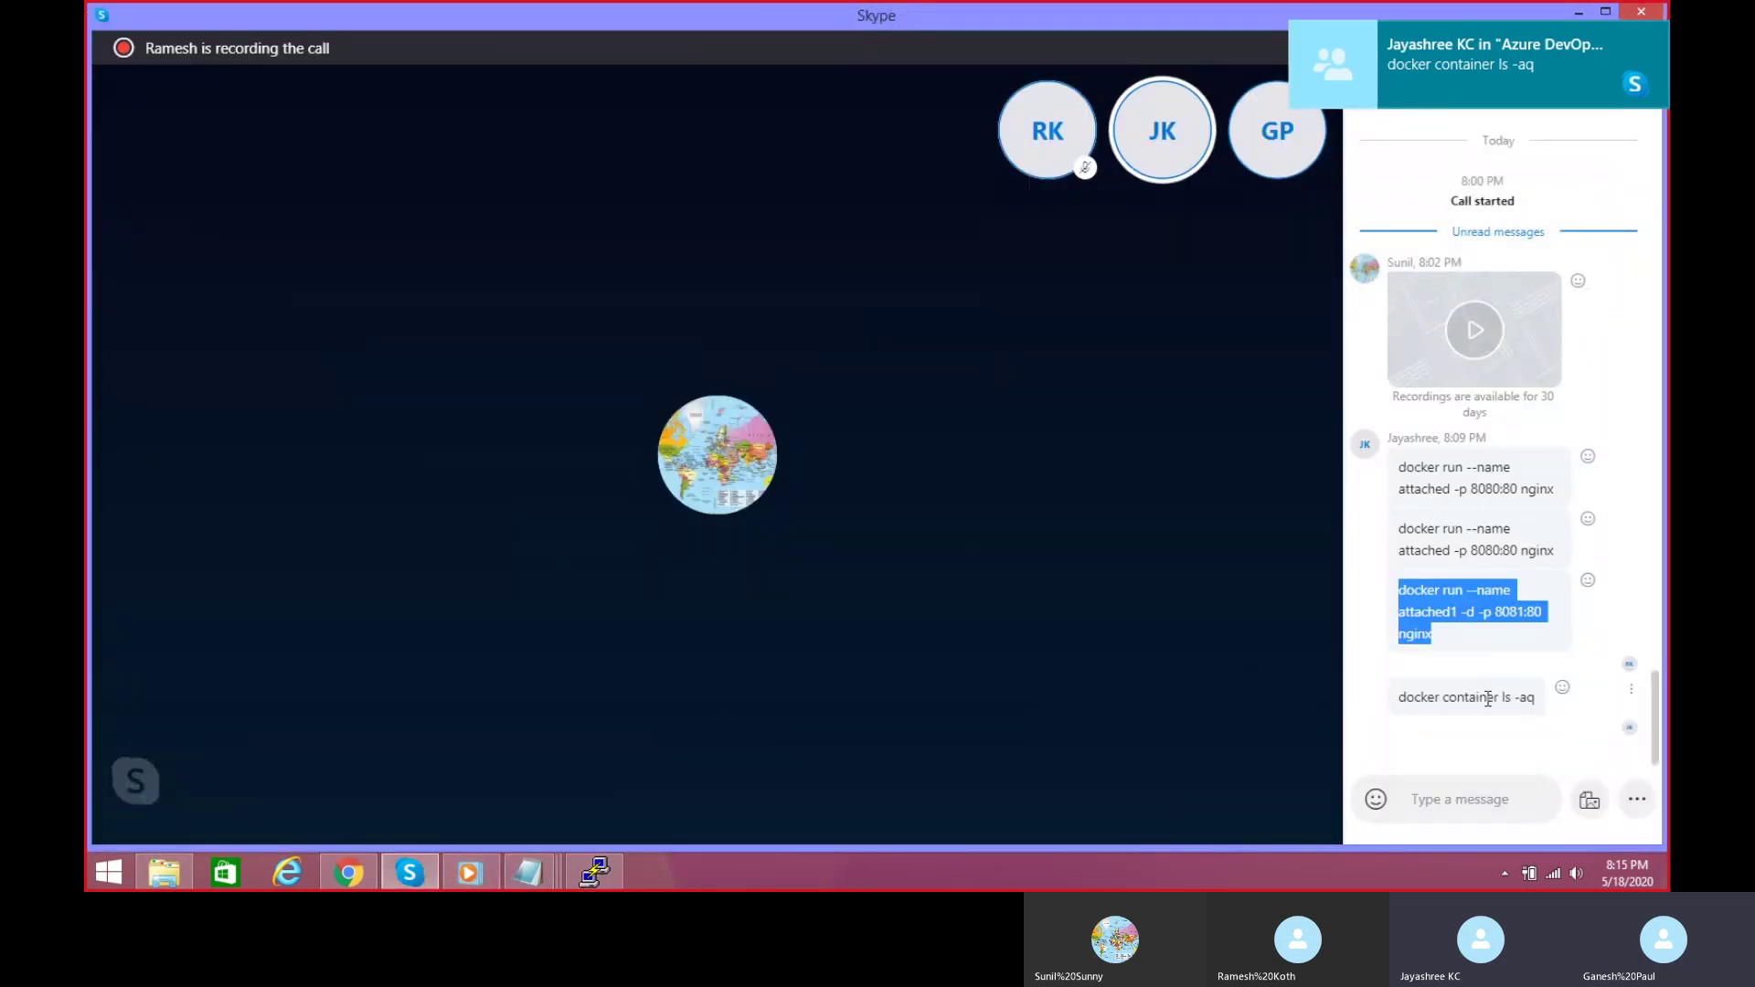
left_click_drag(1399, 698, 1536, 698)
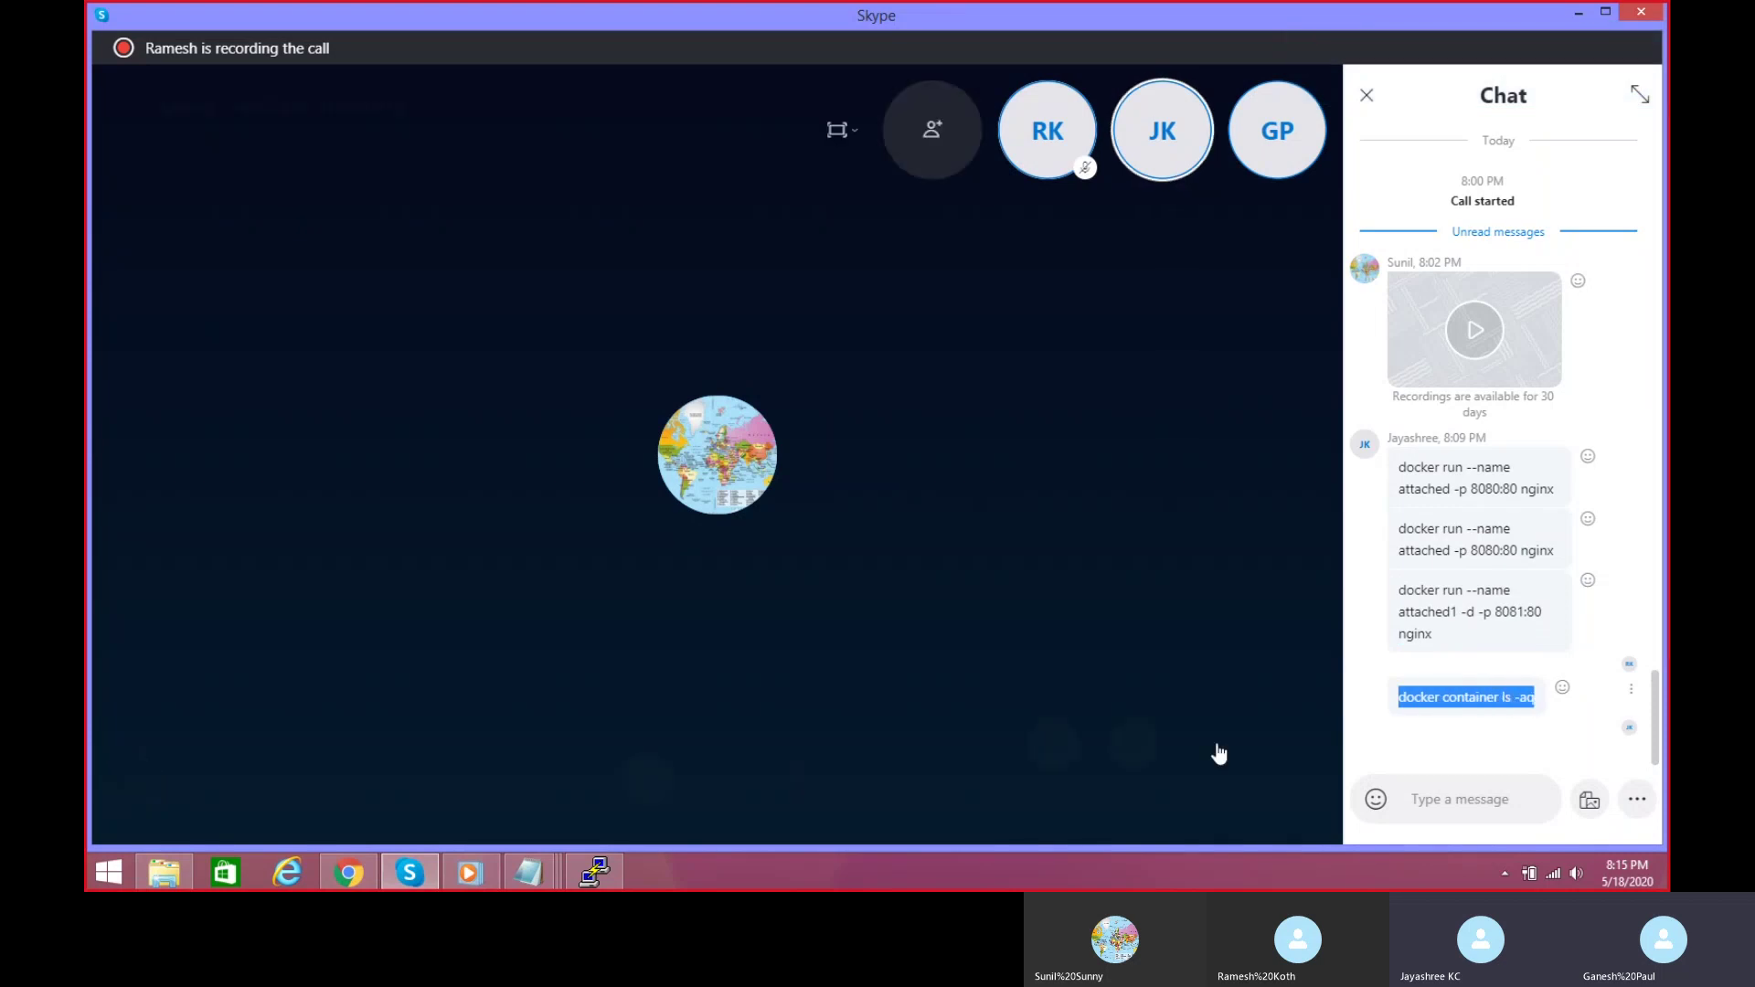
left_click(594, 872)
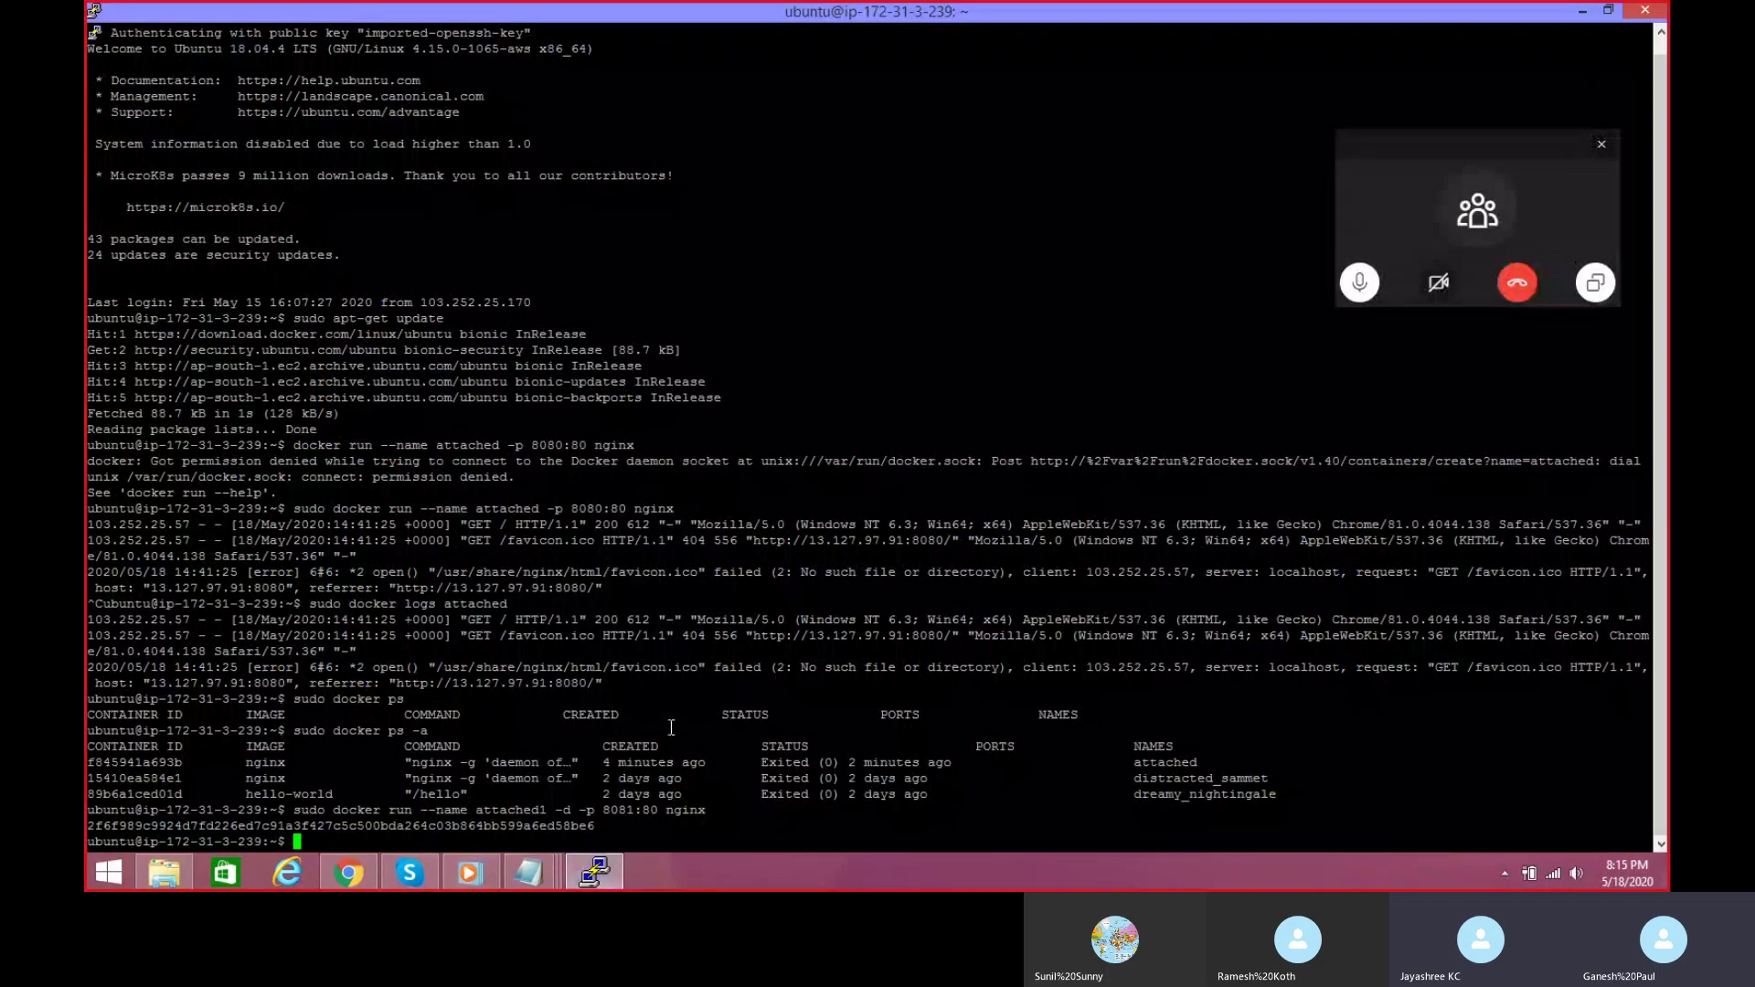
type("sudo docker container ls -aq")
key("Return")
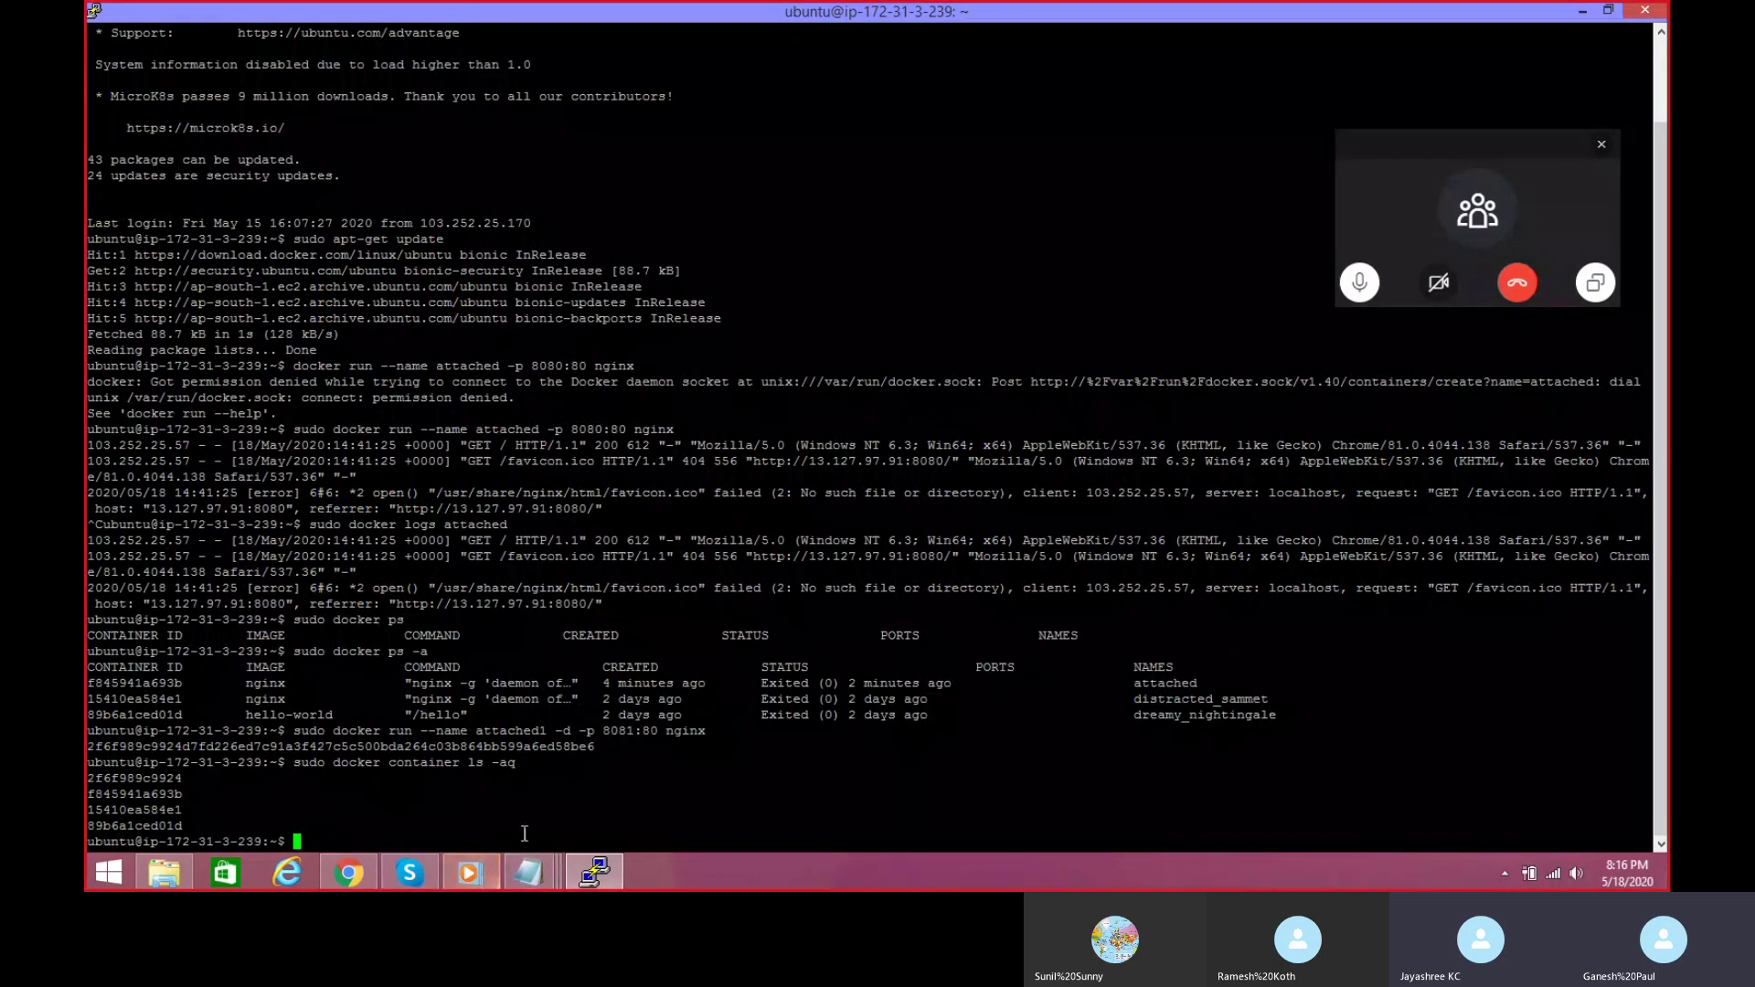
Step: Prepare sudo docker container stop in the PuTTY terminal using the command from the Skype chat, and close the floating call window
type("sudo")
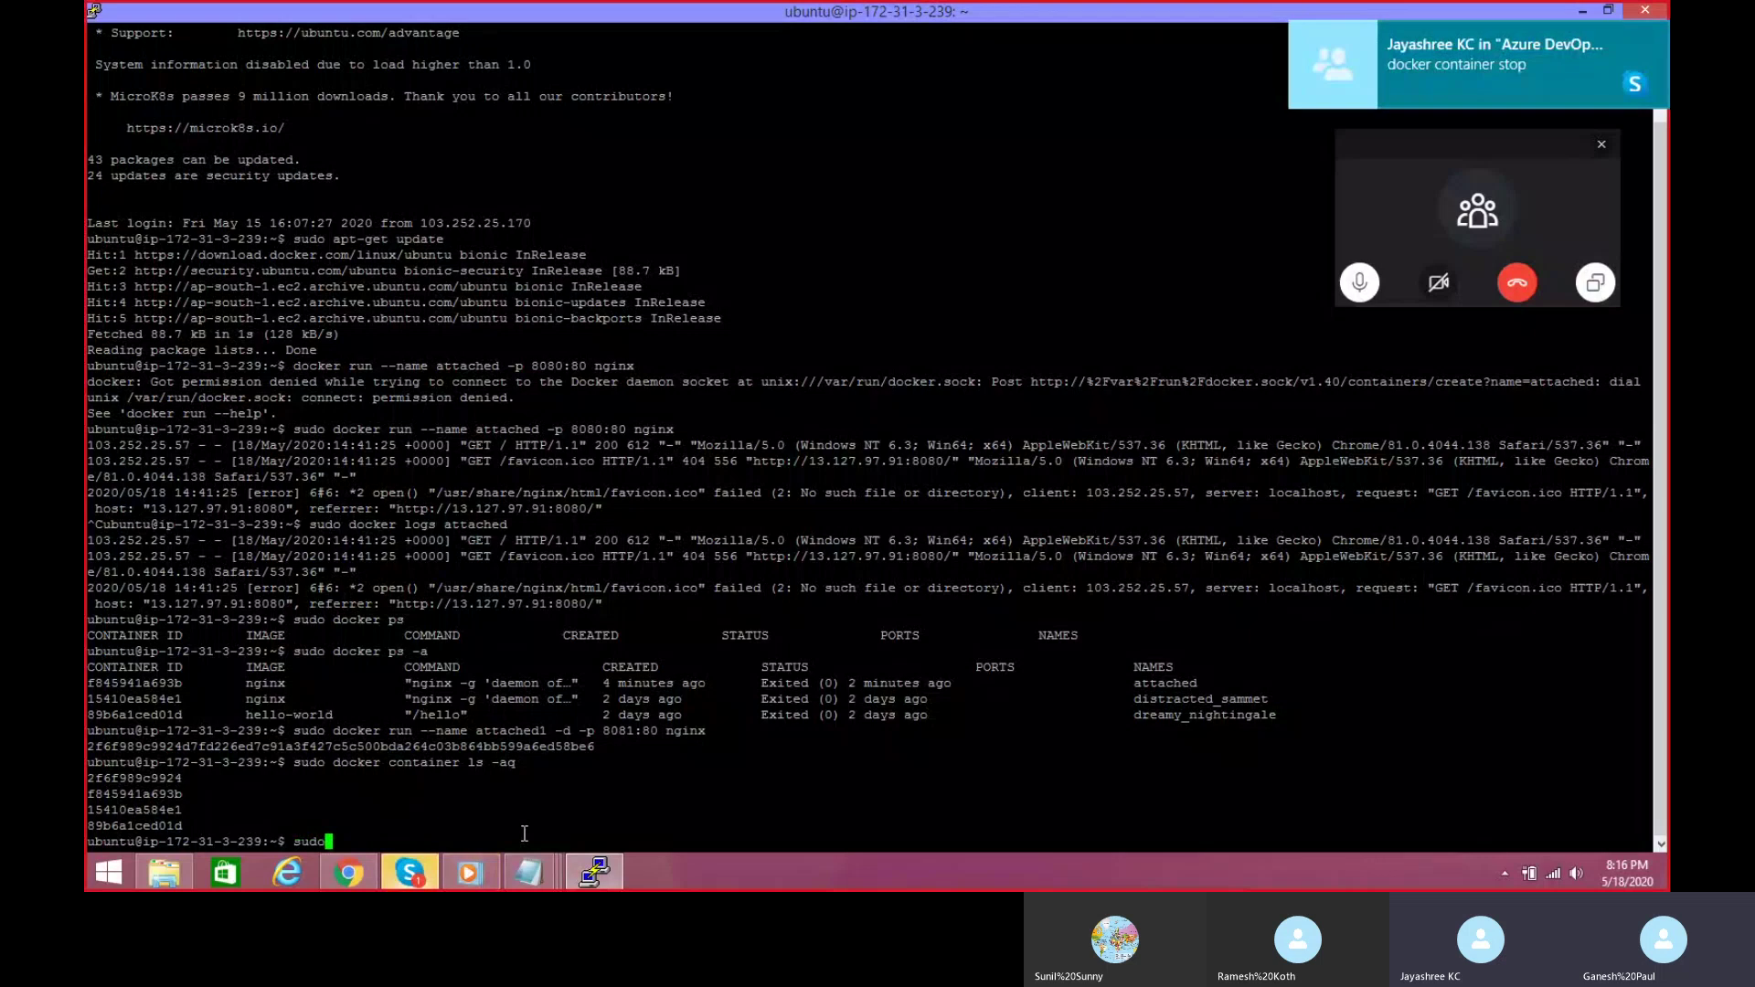
left_click(437, 878)
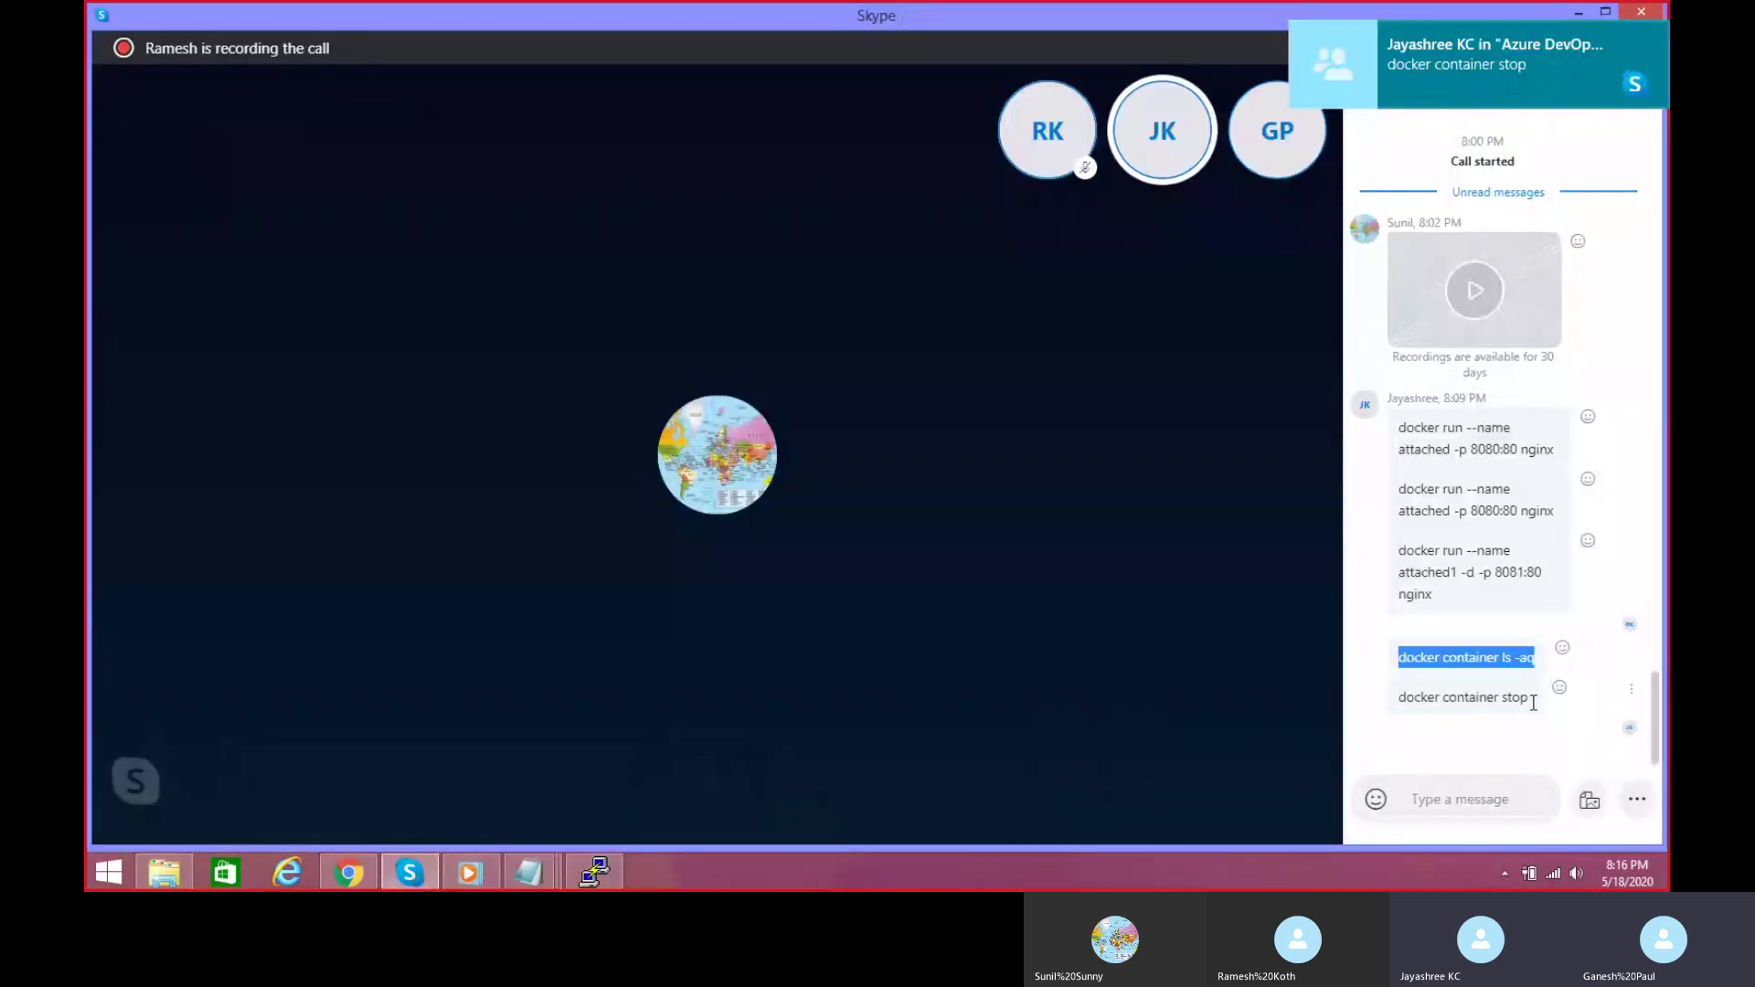
left_click_drag(1533, 699, 1399, 697)
key("ctrl+c")
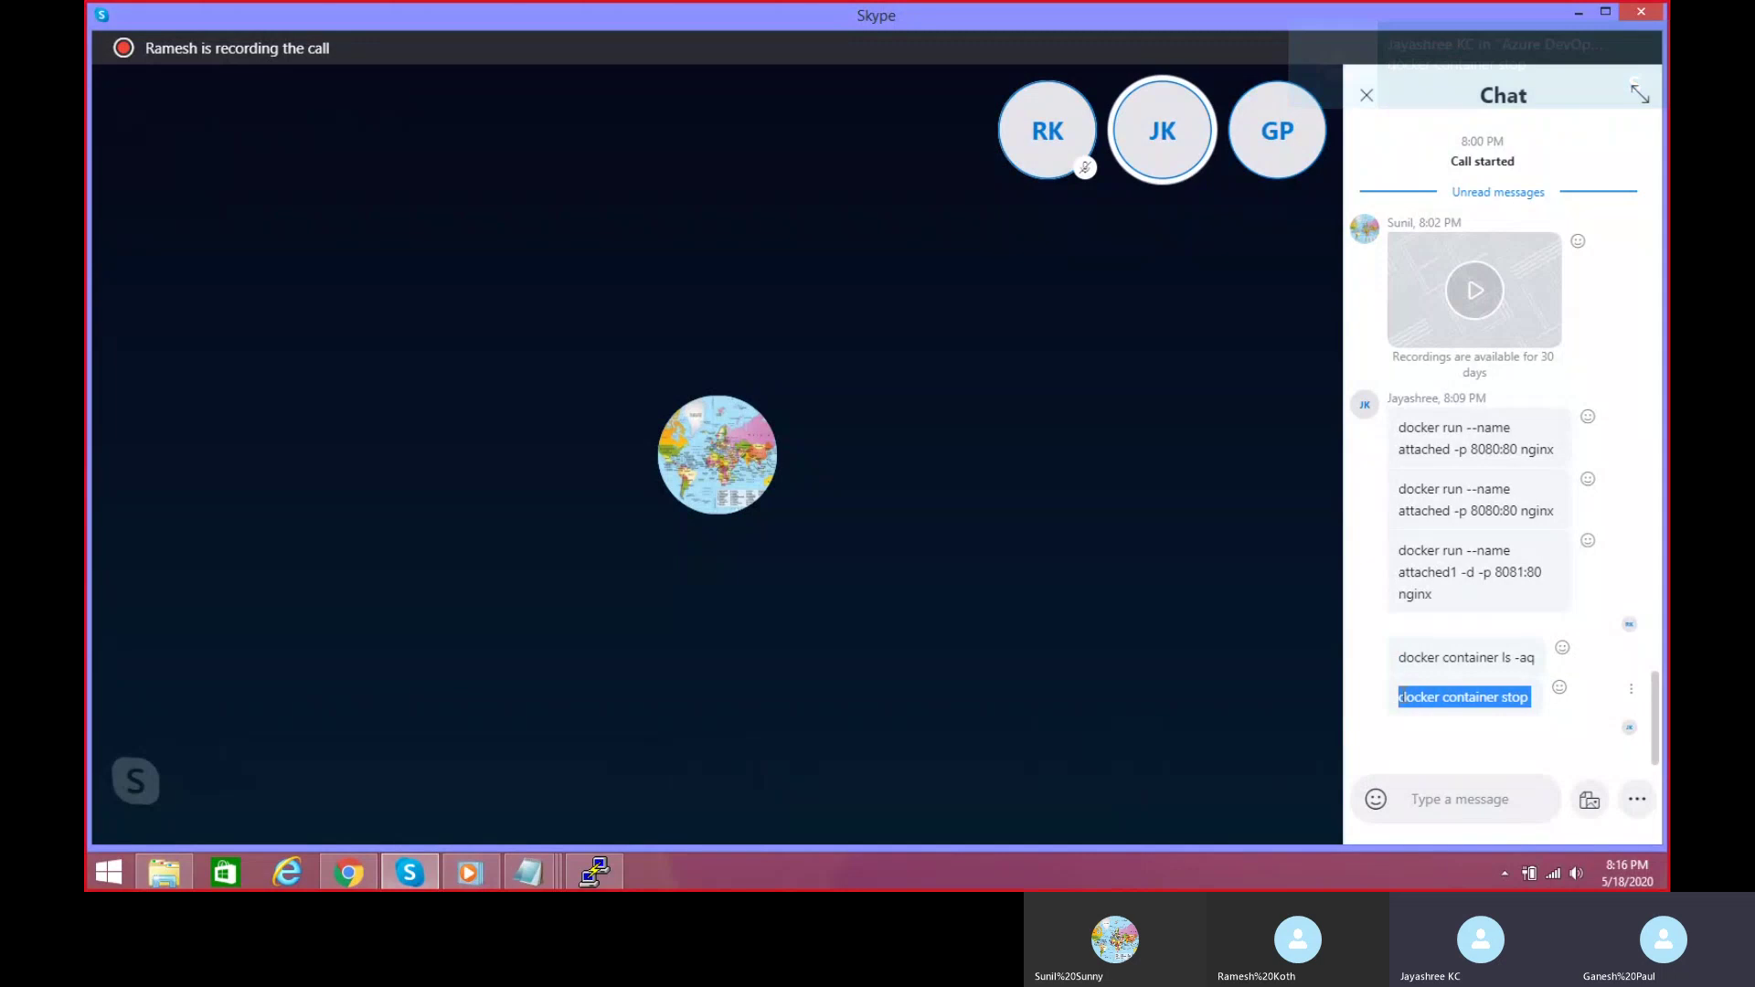
left_click(593, 876)
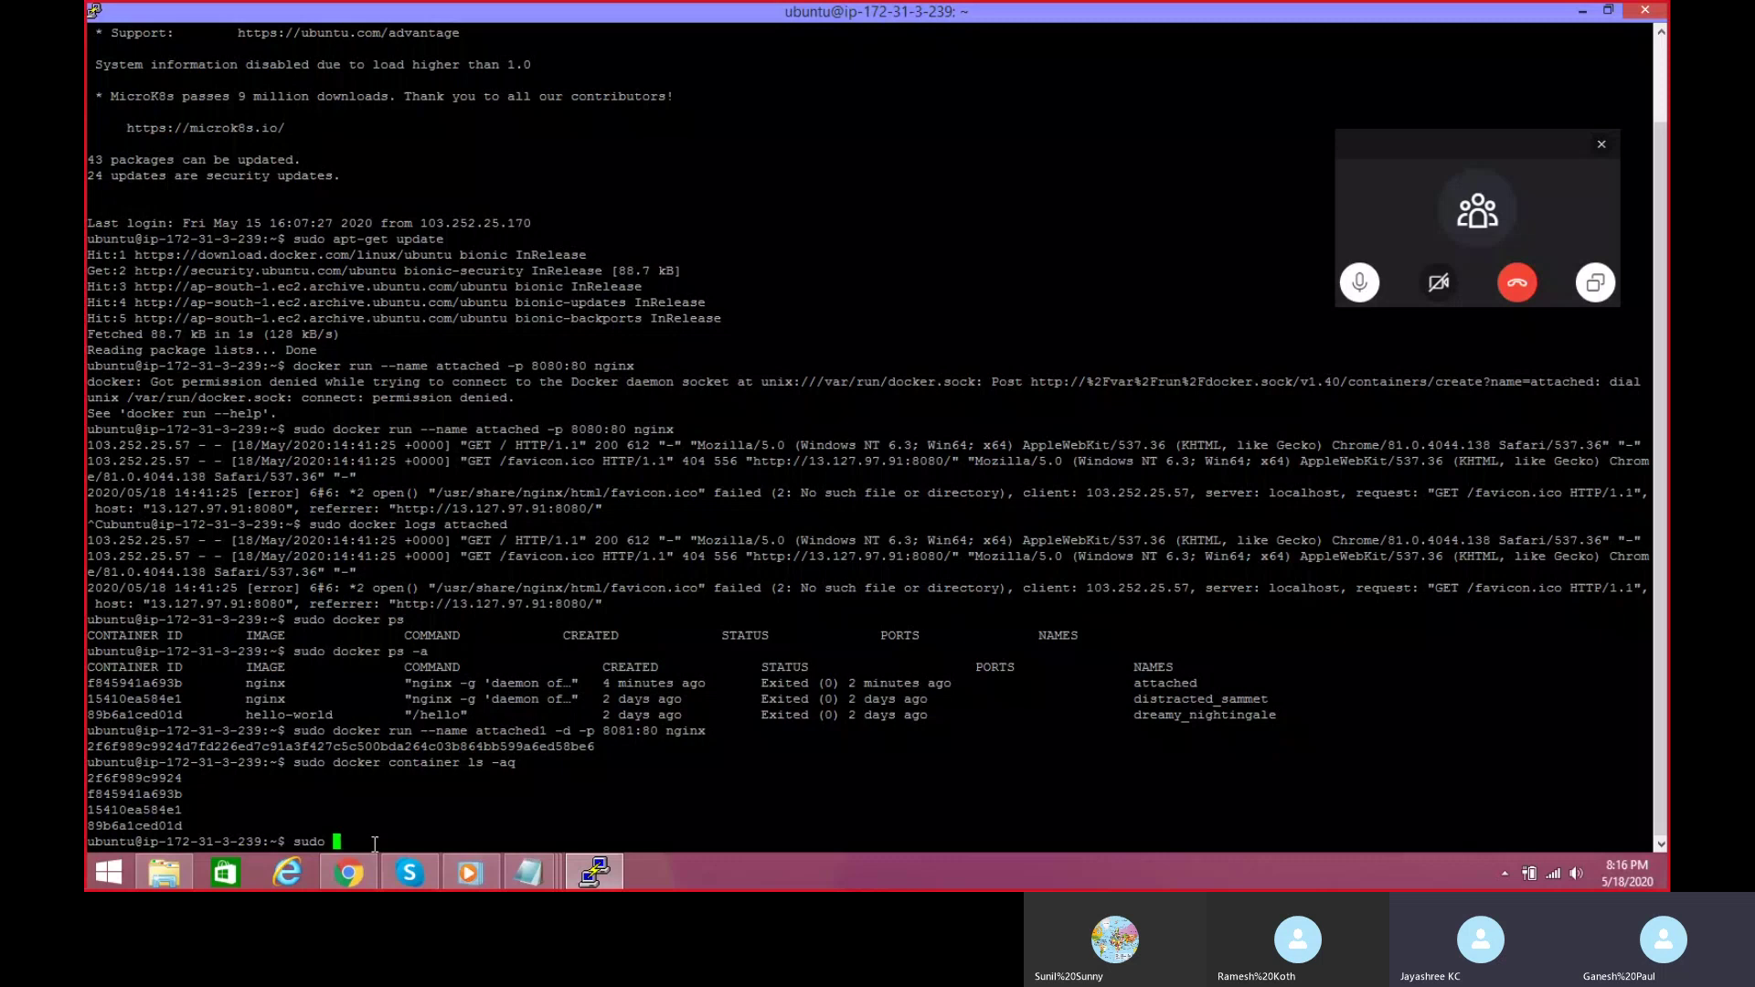
type("sudo")
right_click(375, 840)
left_click(1602, 145)
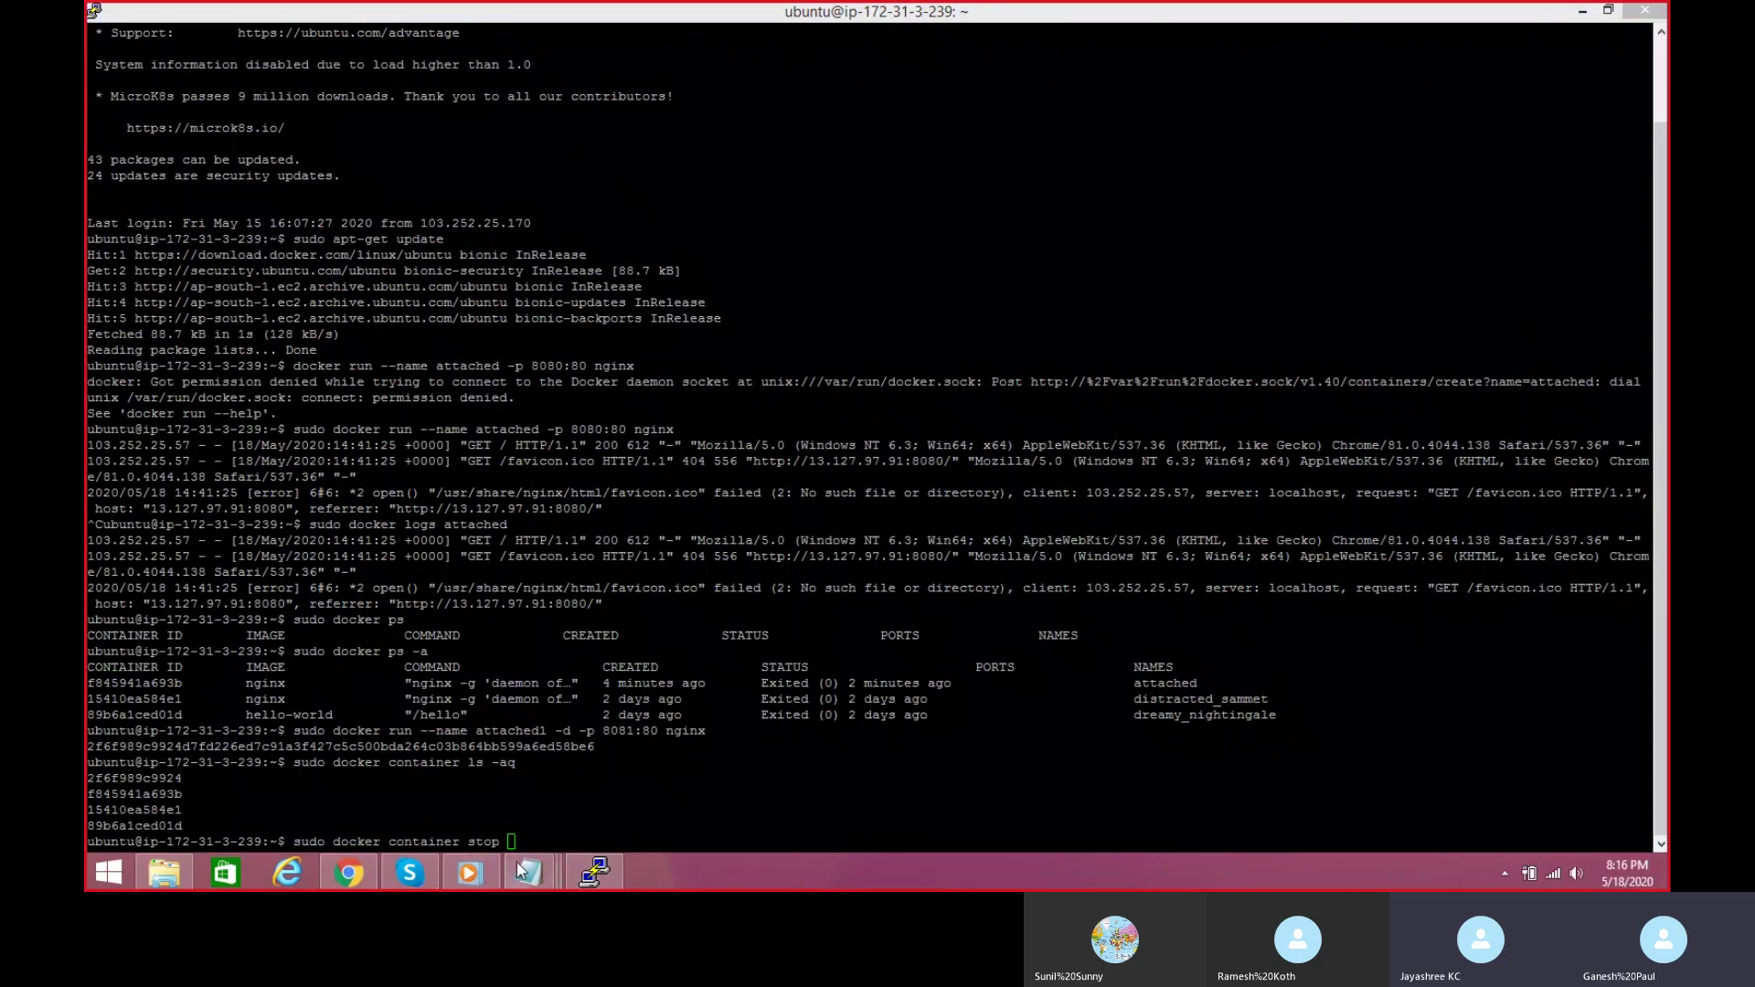
Step: Stop the hello-world container using its copied ID: run sudo docker container stop 89b6a1ced01d
left_click_drag(186, 826, 86, 825)
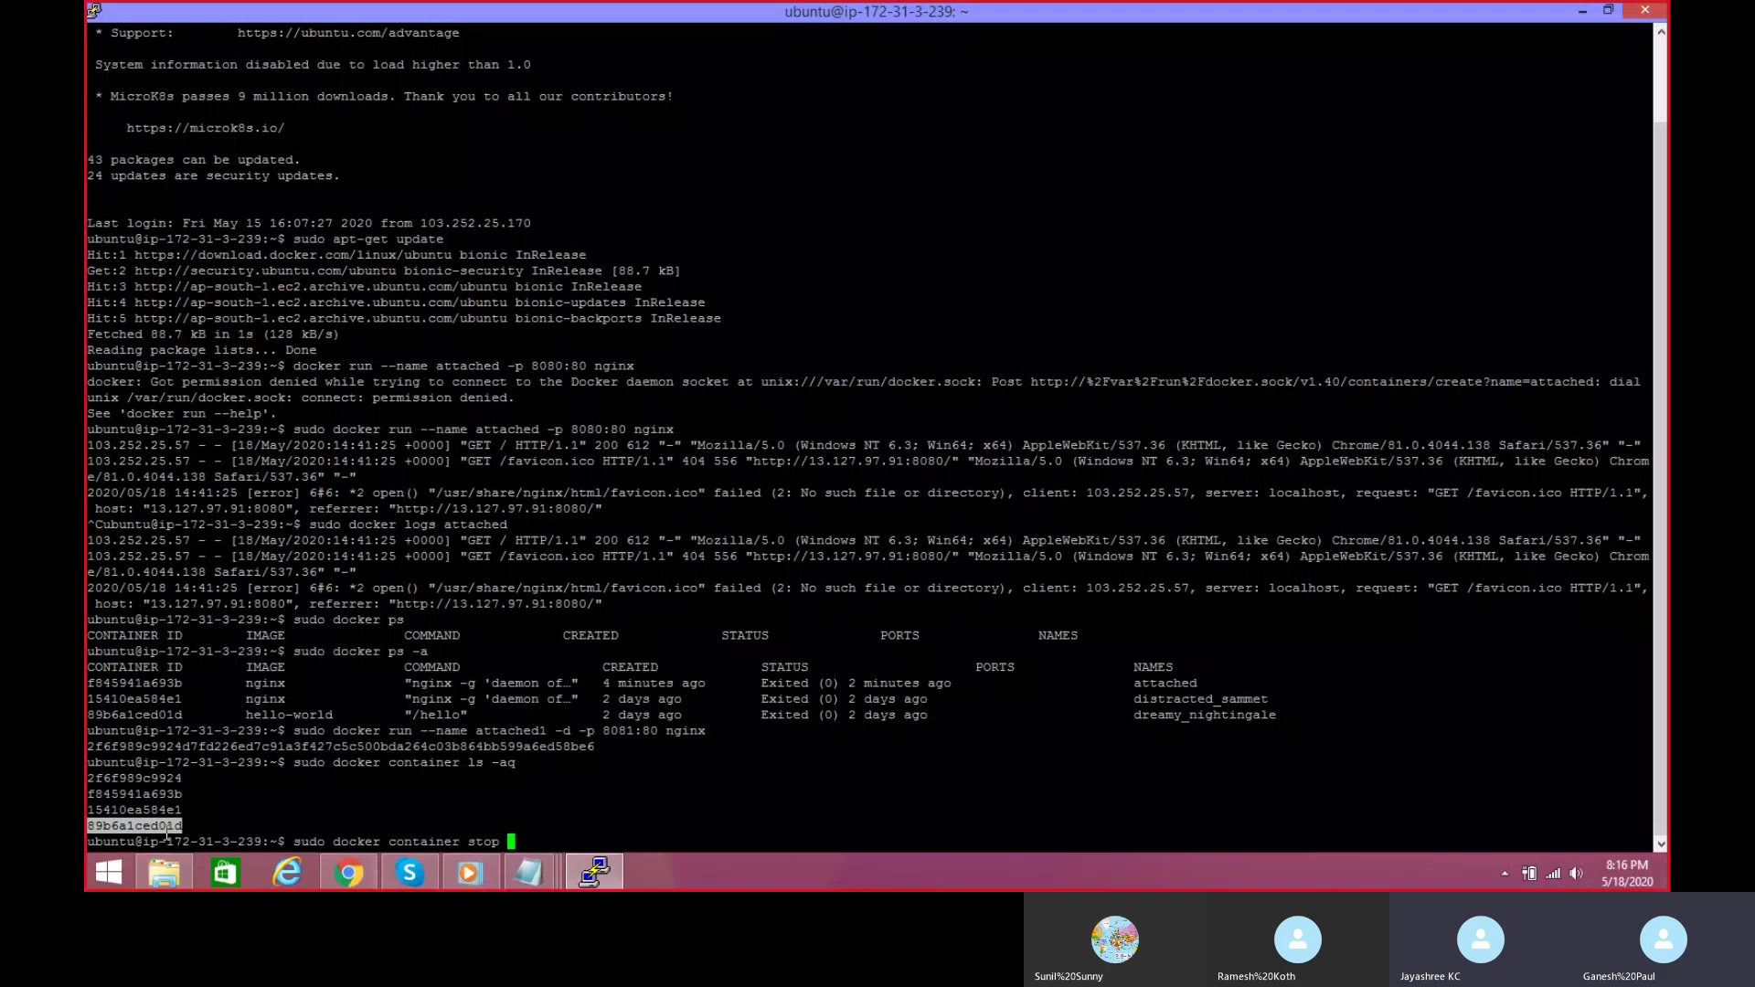
key("ctrl+c")
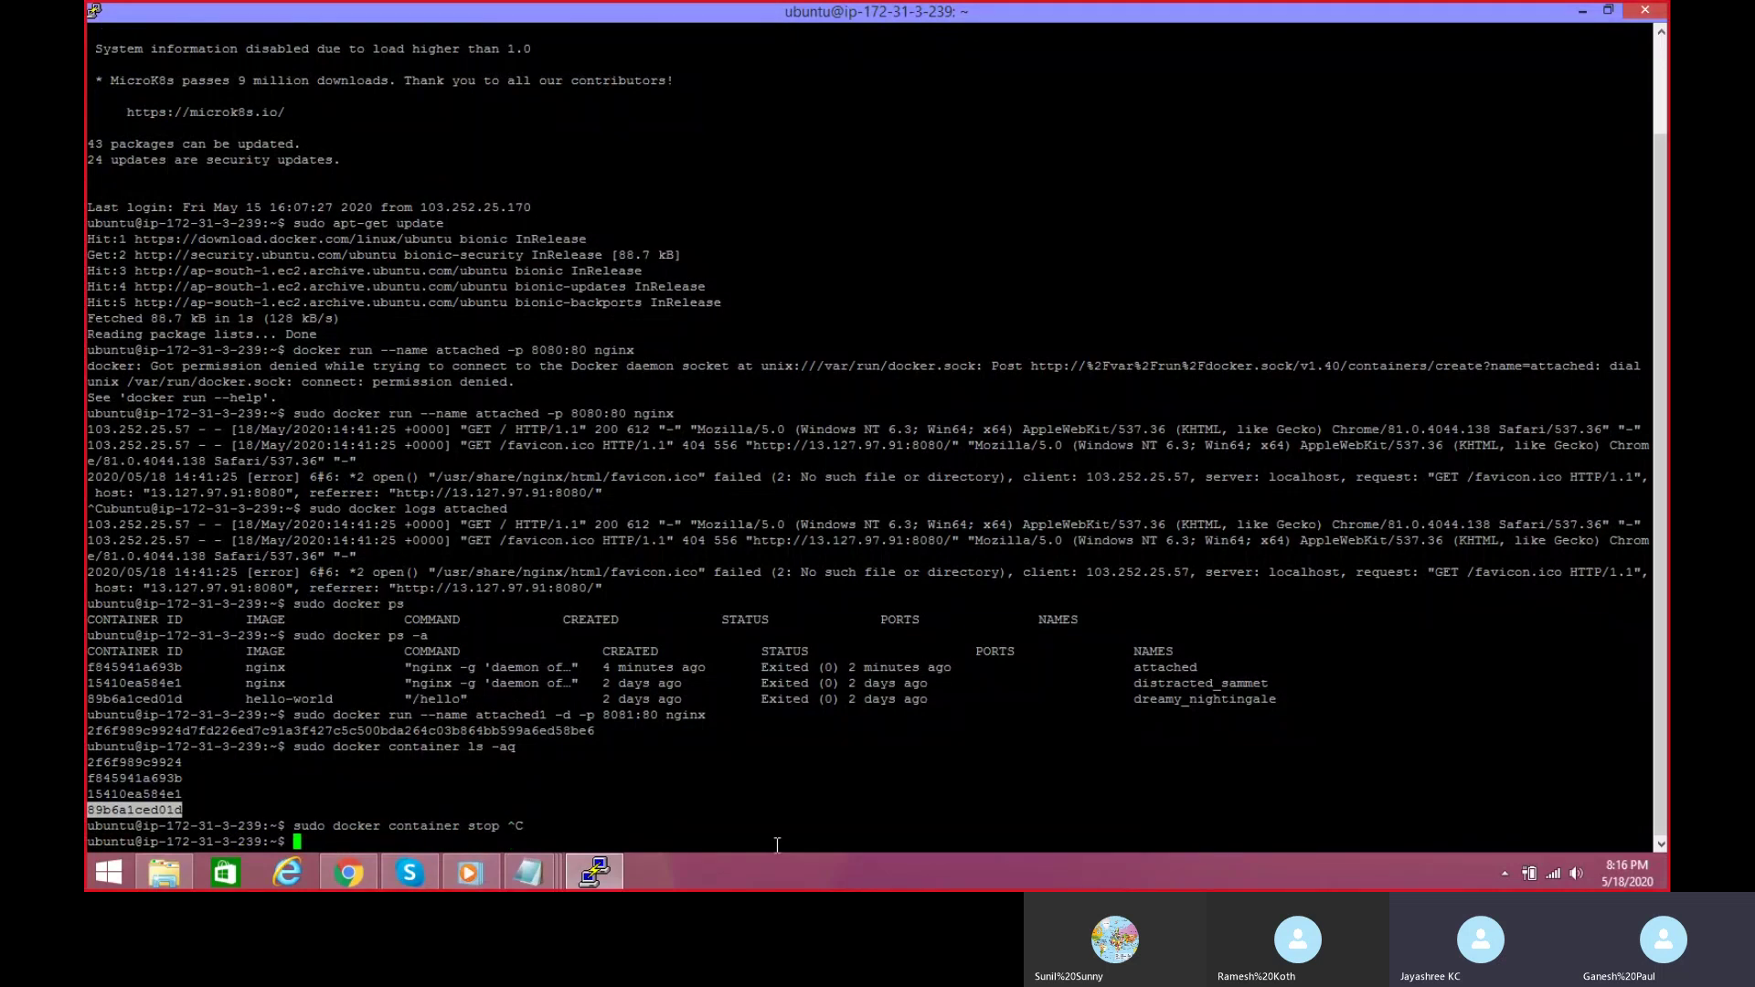
key("Up")
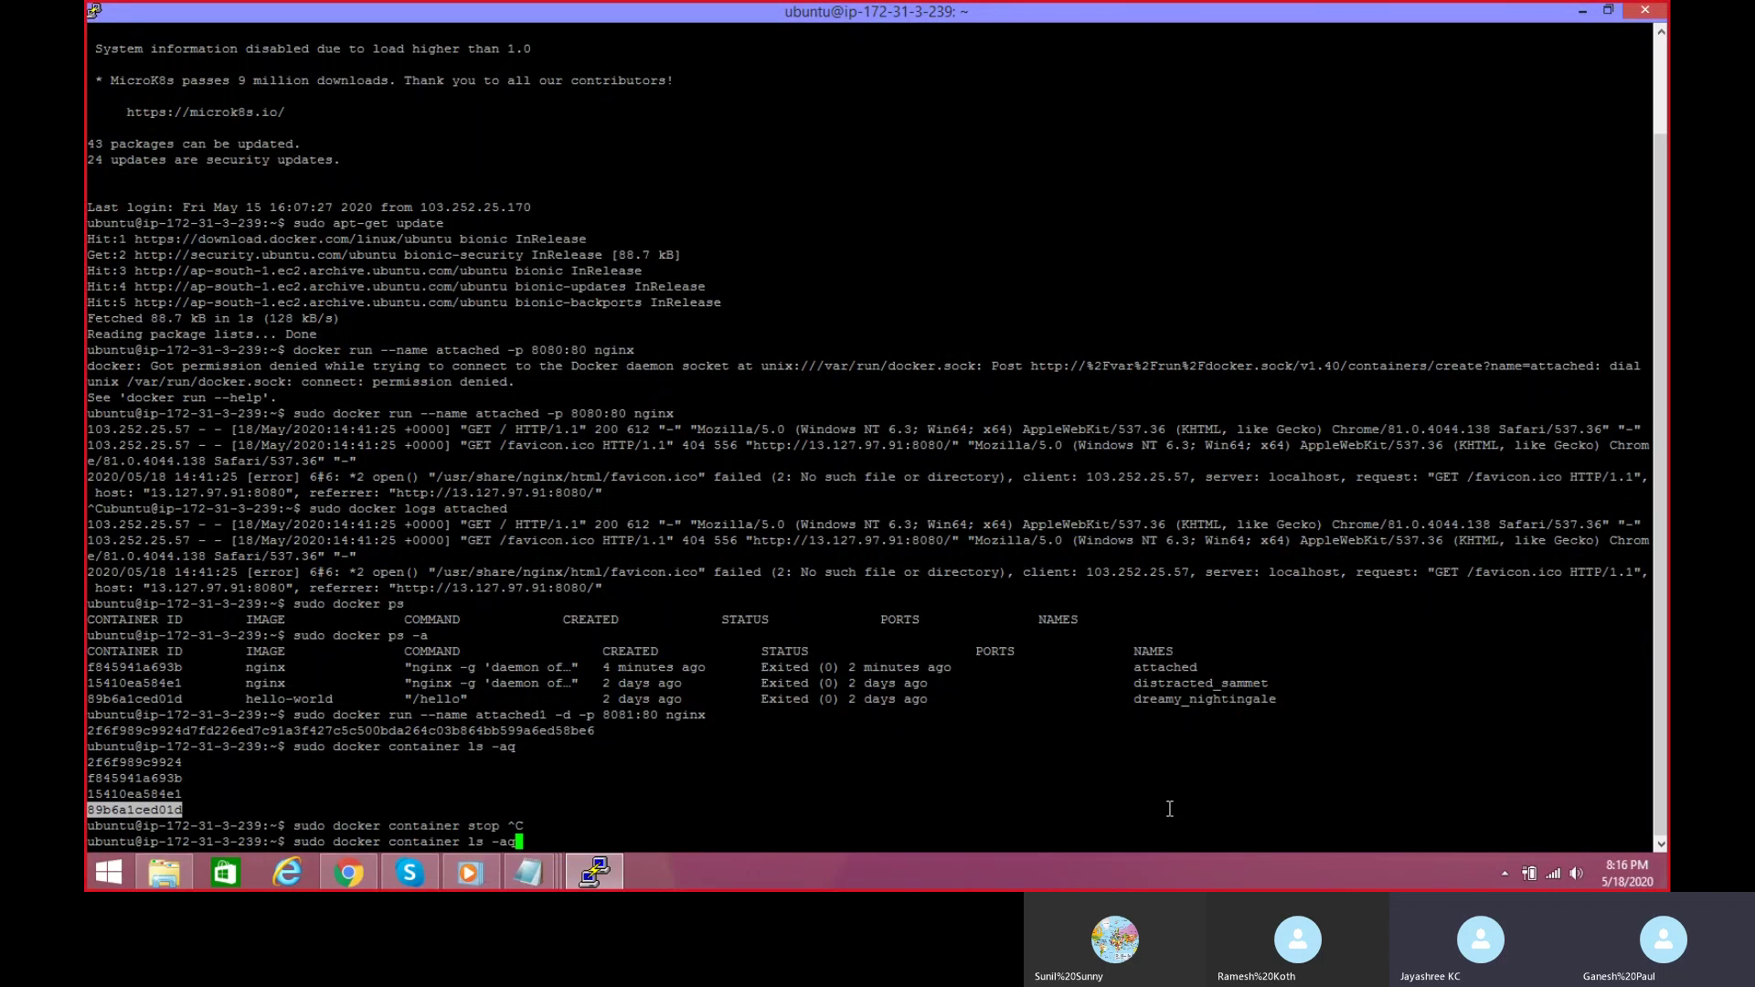
key("BackSpace")
key("BackSpace")
key("BackSpace")
key("BackSpace")
key("BackSpace")
key("BackSpace")
type("stop")
right_click(551, 836)
key("Return")
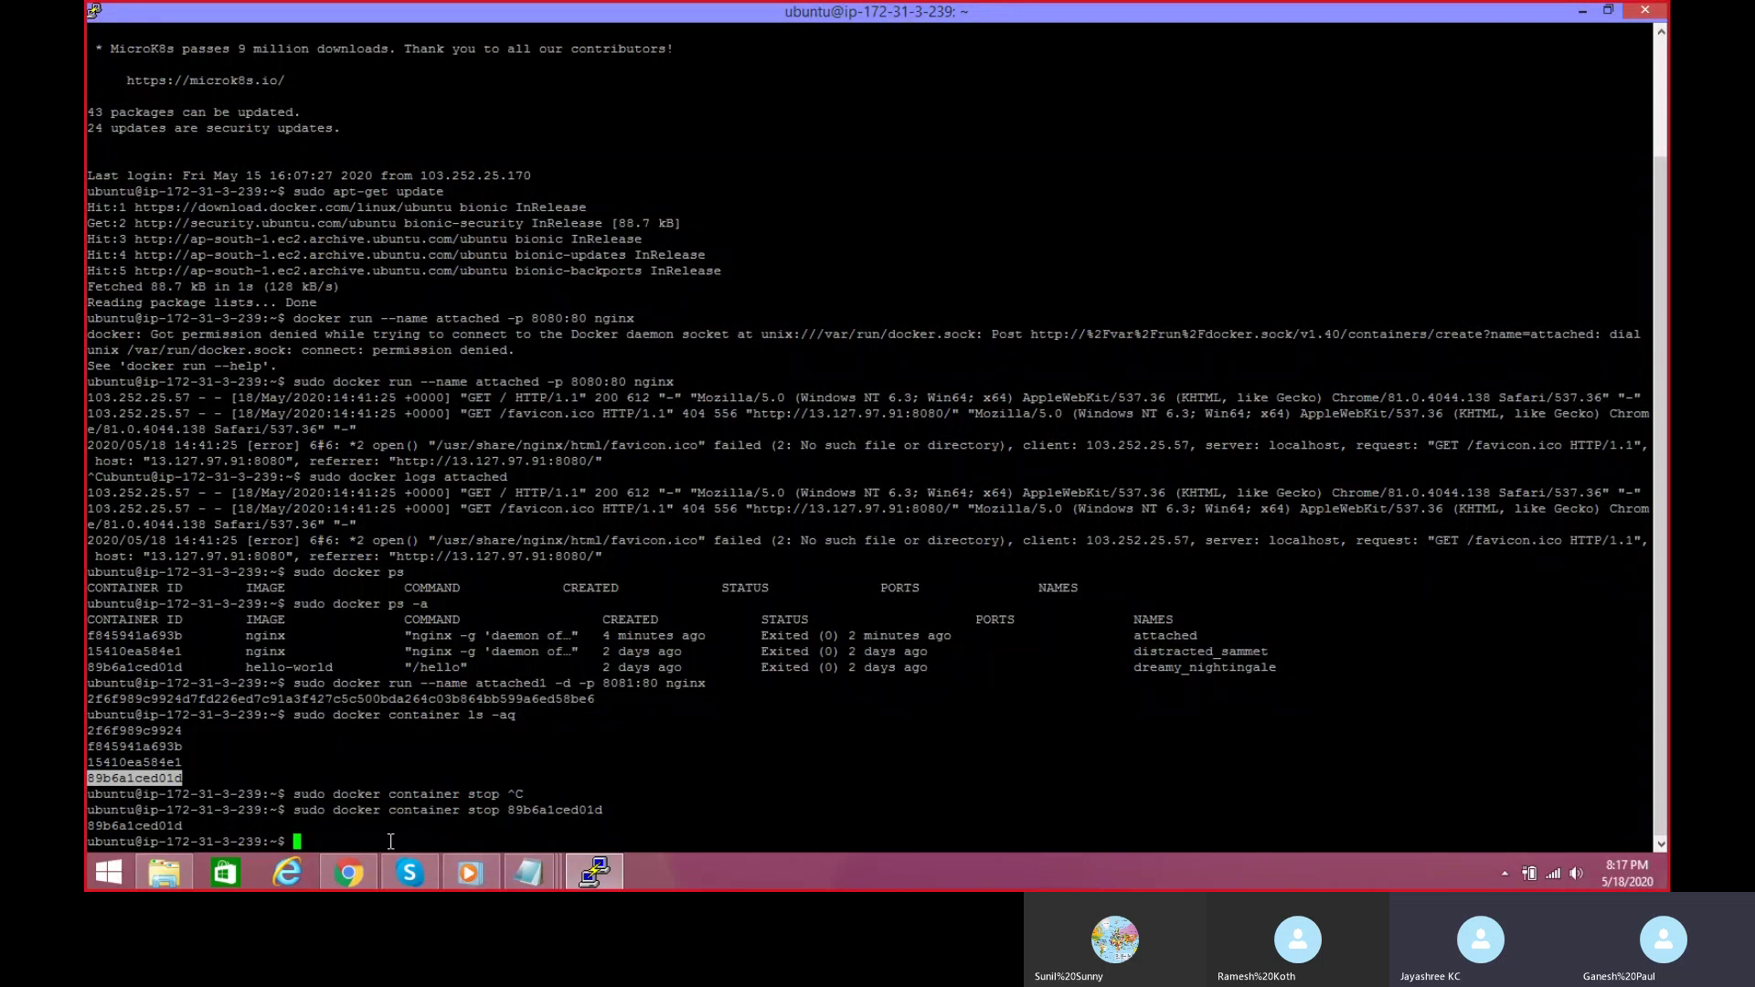
Step: List all containers again with sudo docker ps -a
key("Up")
key("Up")
key("Up")
key("Up")
key("Return")
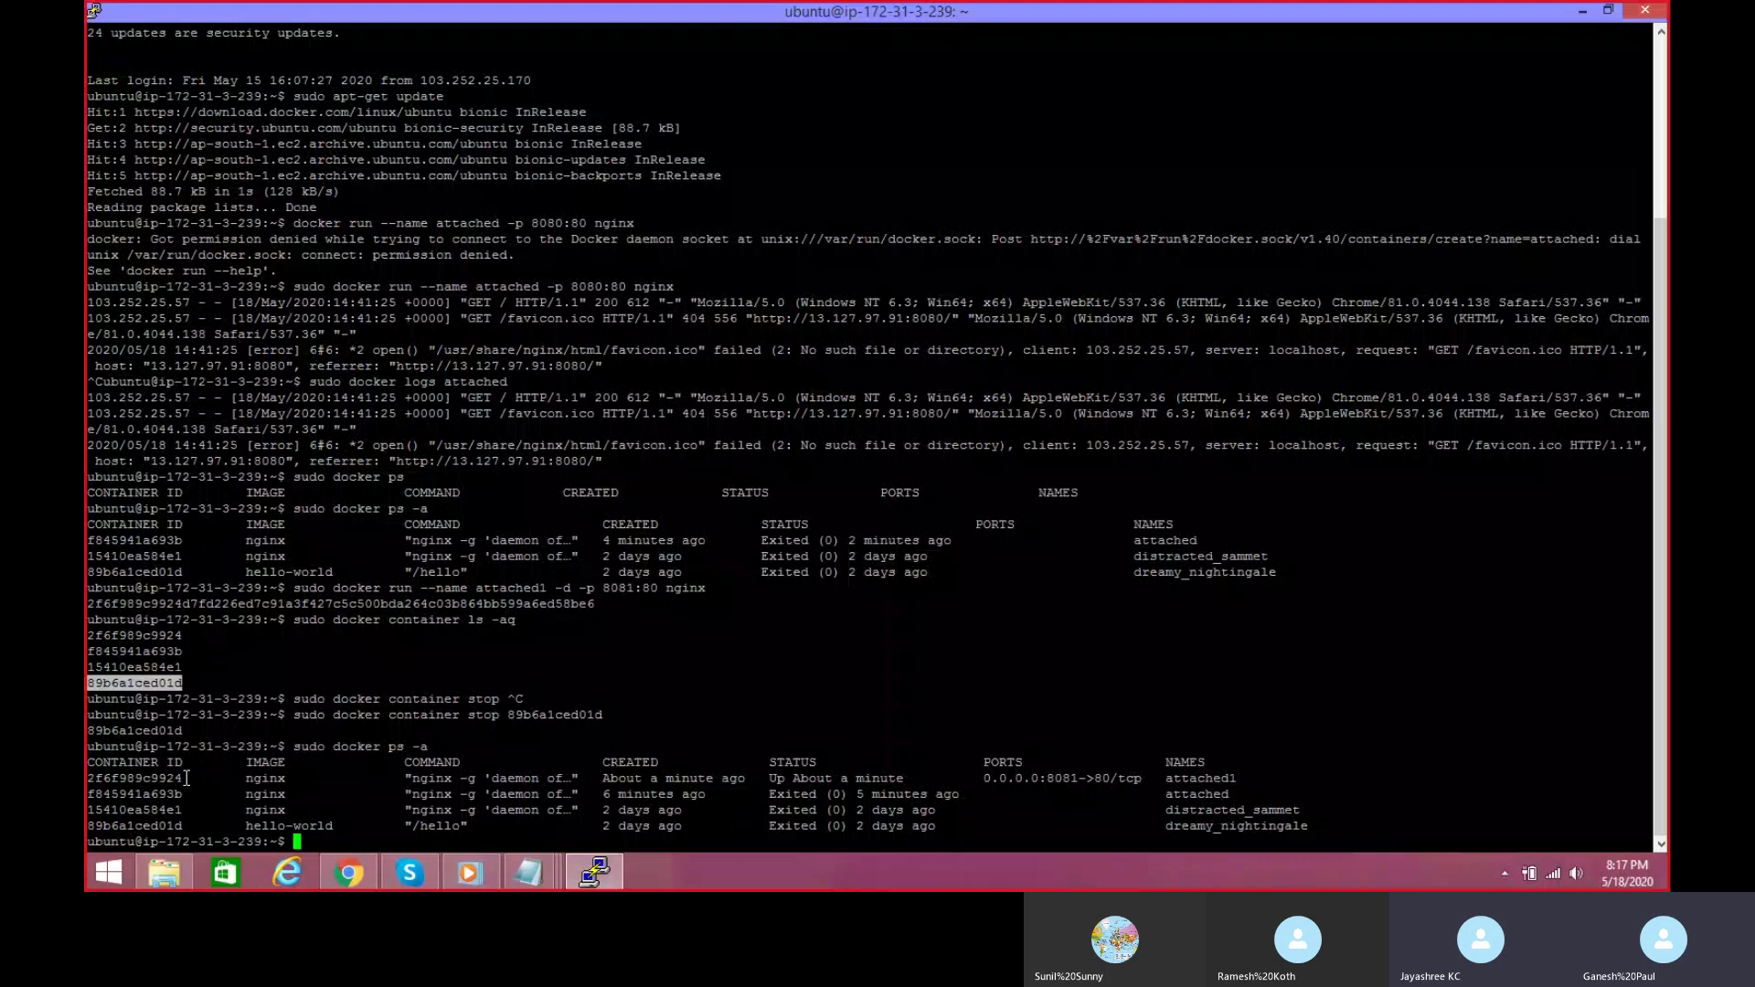
Step: Stop the attached1 container using its copied ID: run sudo docker container stop 2f6f989c9924
left_click_drag(189, 778, 87, 778)
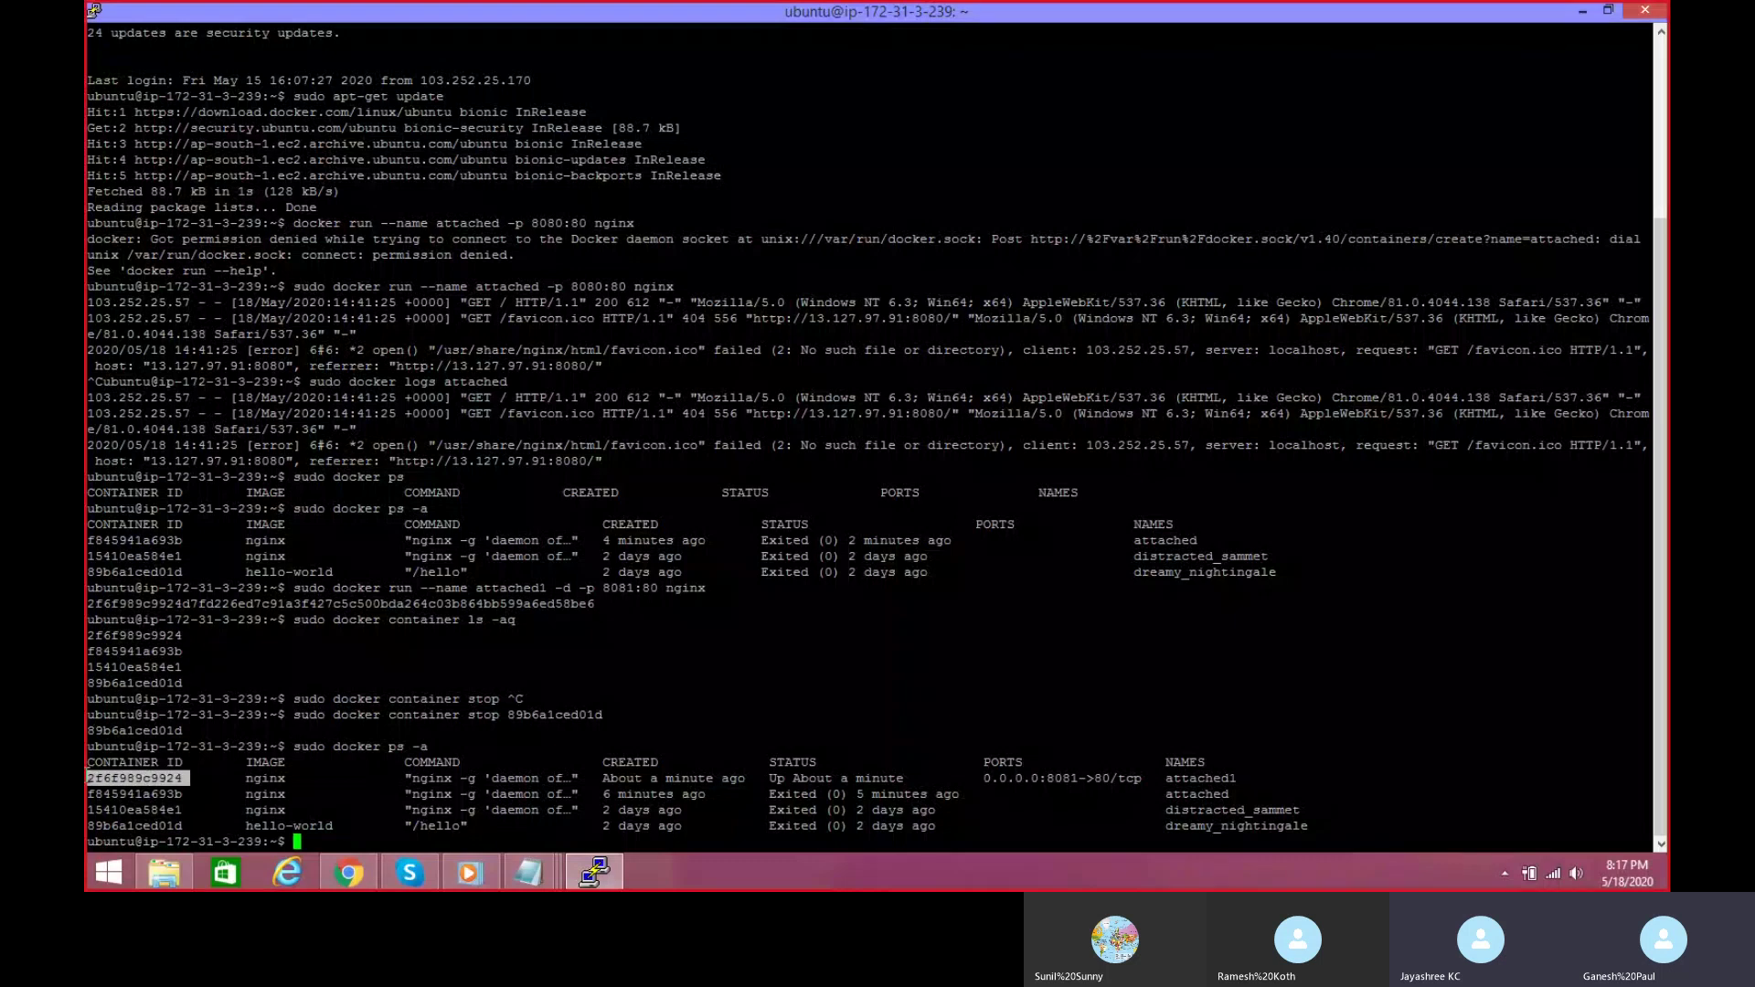
right_click(93, 772)
key("Left")
key("Left")
key("Left")
key("Left")
key("Left")
key("Left")
key("Left")
key("Left")
key("Left")
key("Left")
key("Left")
key("Left")
key("Left")
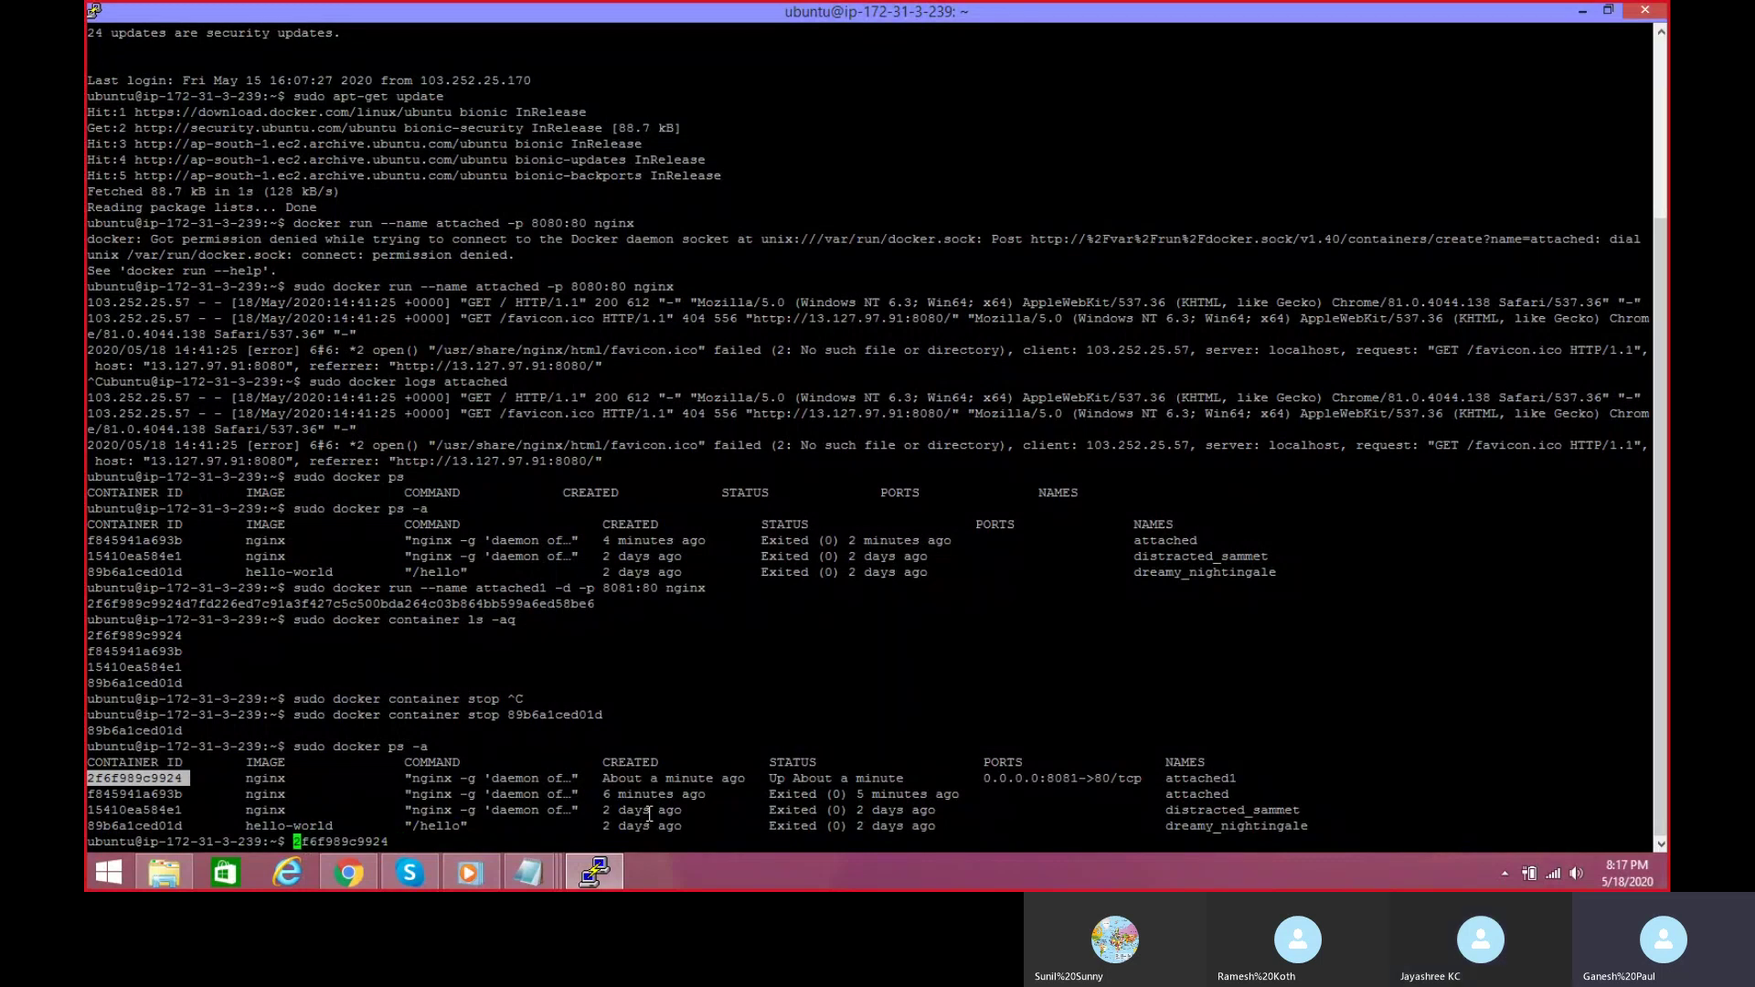
type("sudo ")
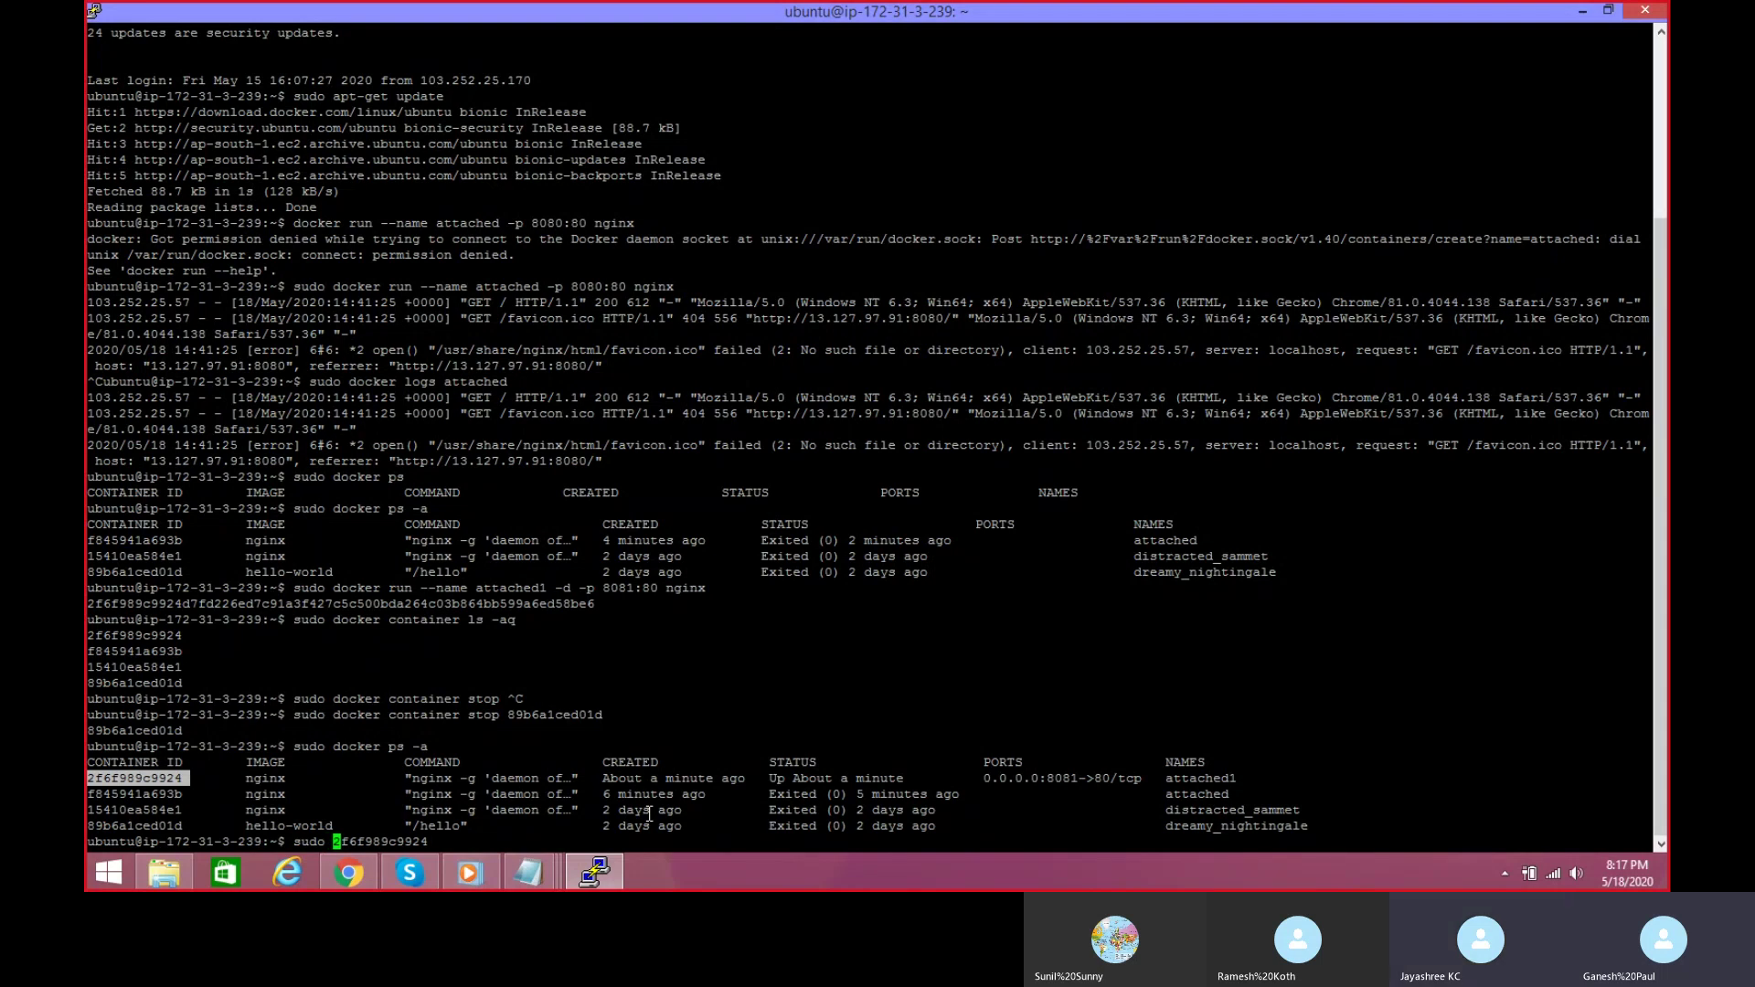
type("docker container stop")
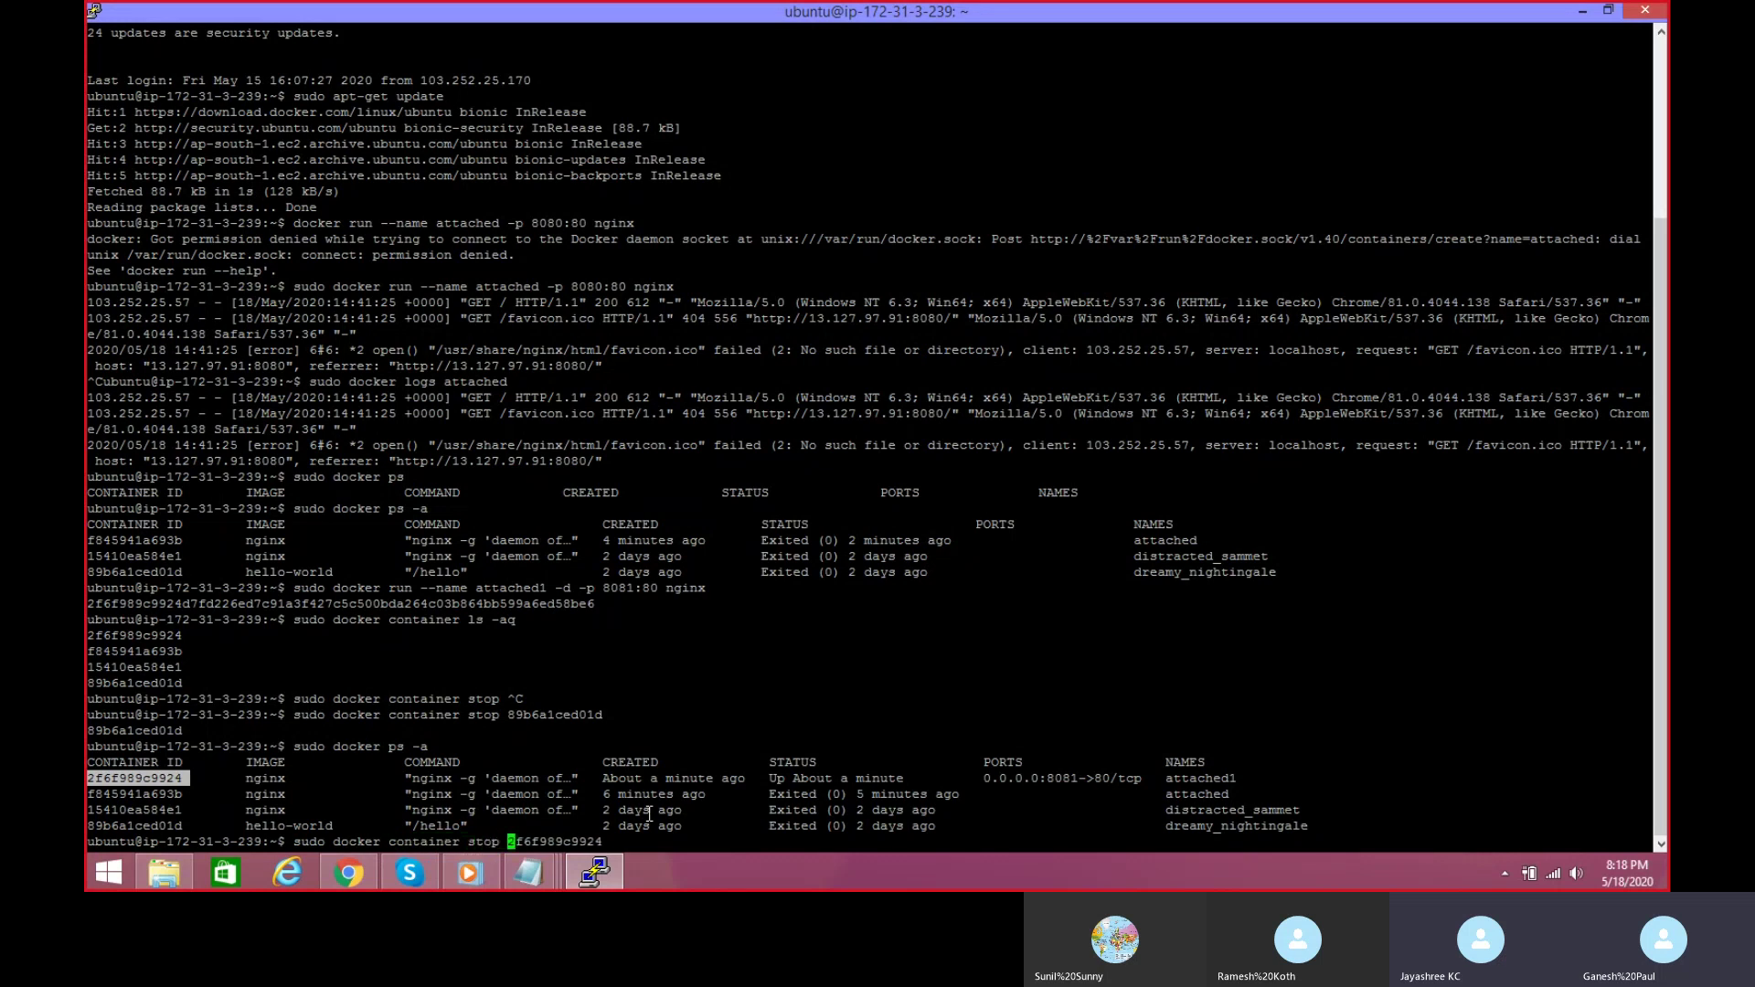
key("Return")
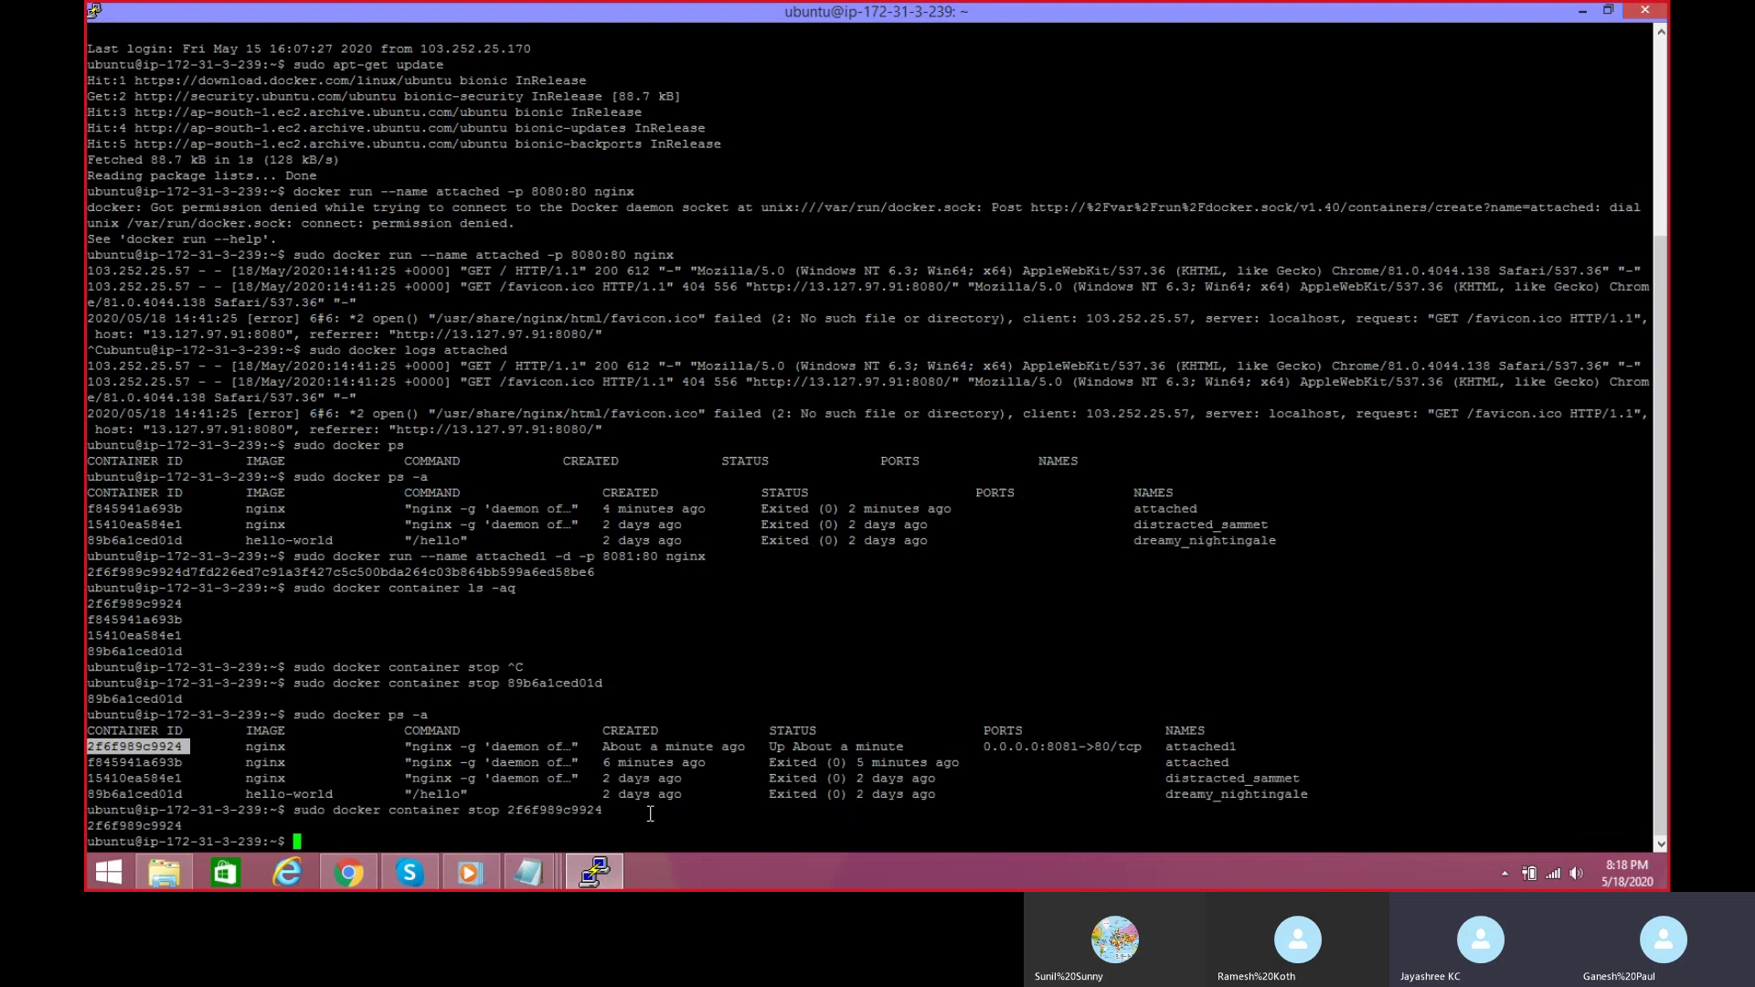
Step: Check the status of all containers with sudo docker ps -a and dismiss the website notification
key("Up")
key("Up")
key("Return")
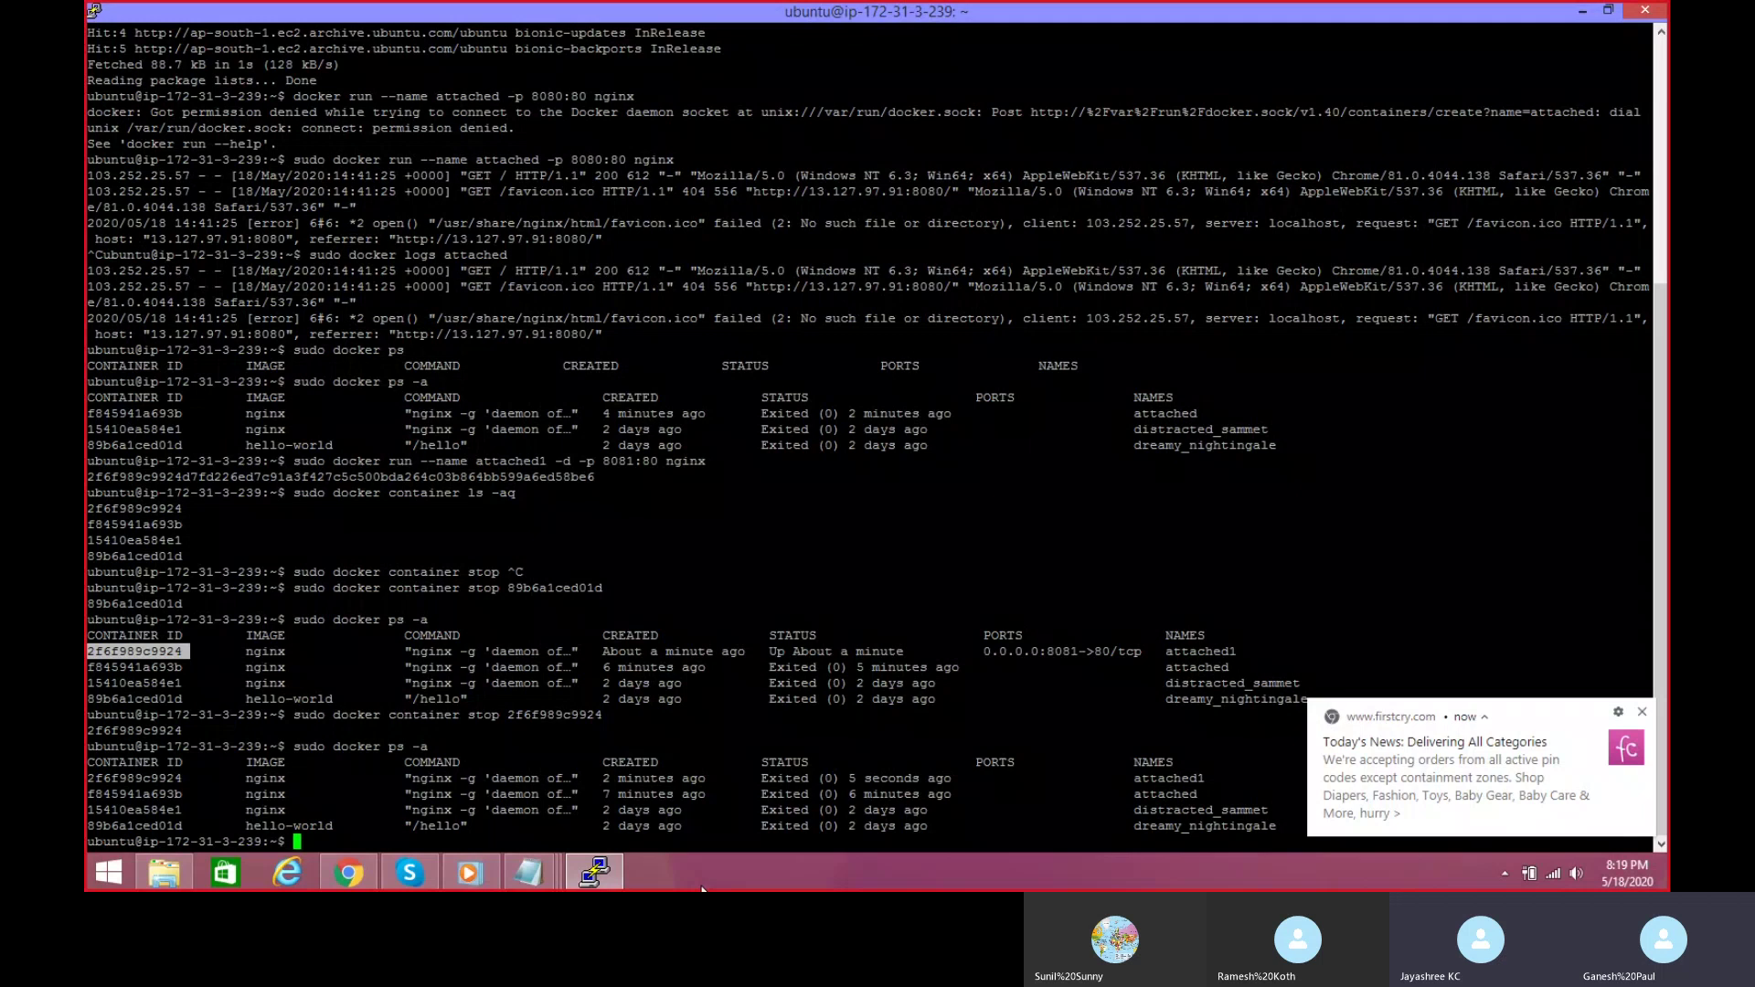
left_click(1643, 713)
left_click(1643, 713)
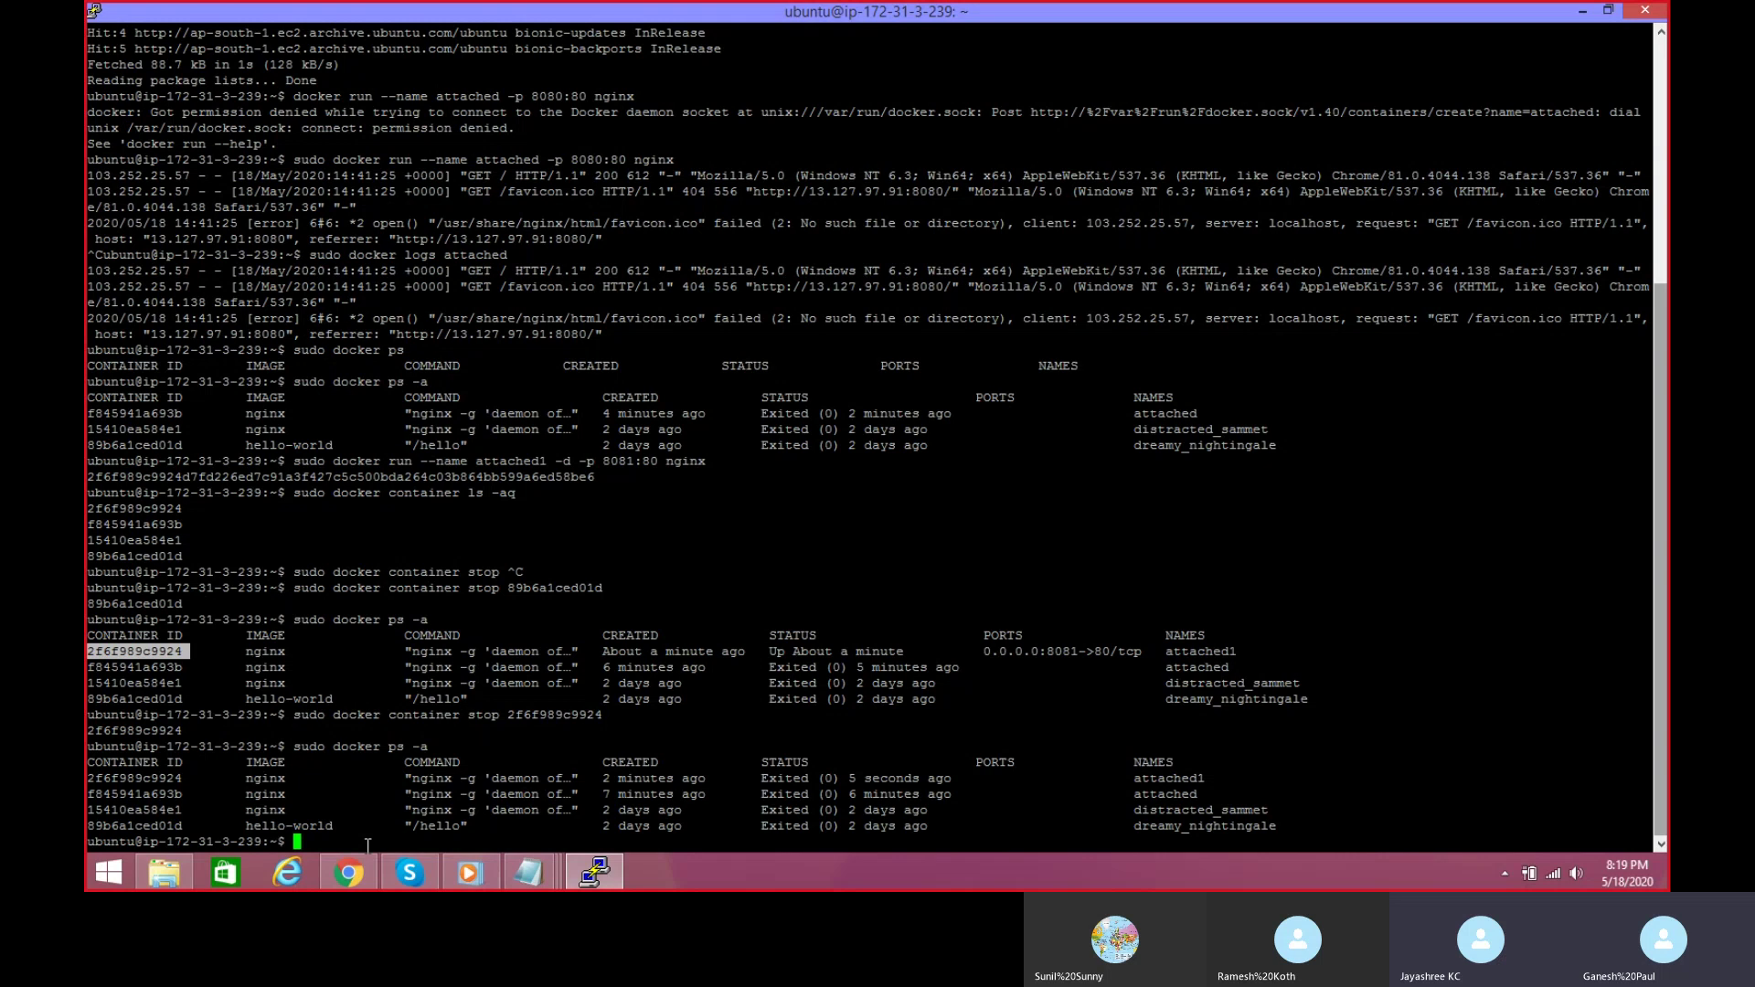
Step: Remove the attached1 container using its copied ID: run sudo docker container rm 2f6f989c9924
type("sudo do")
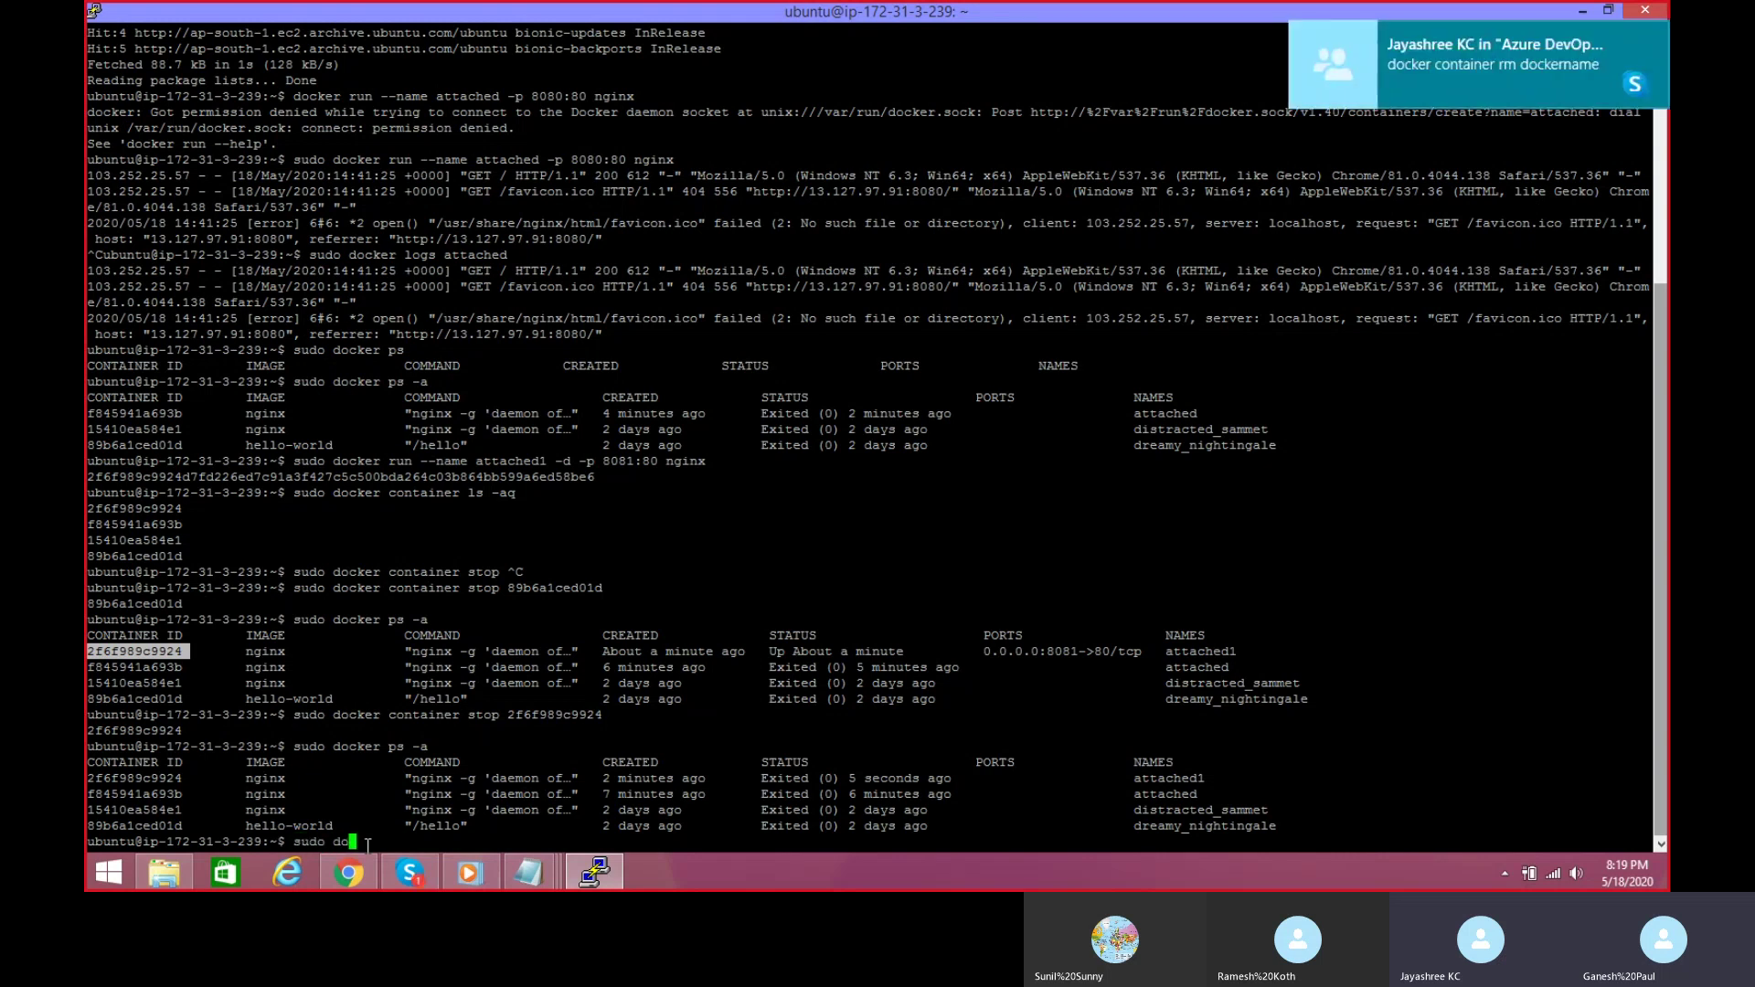
type("ck")
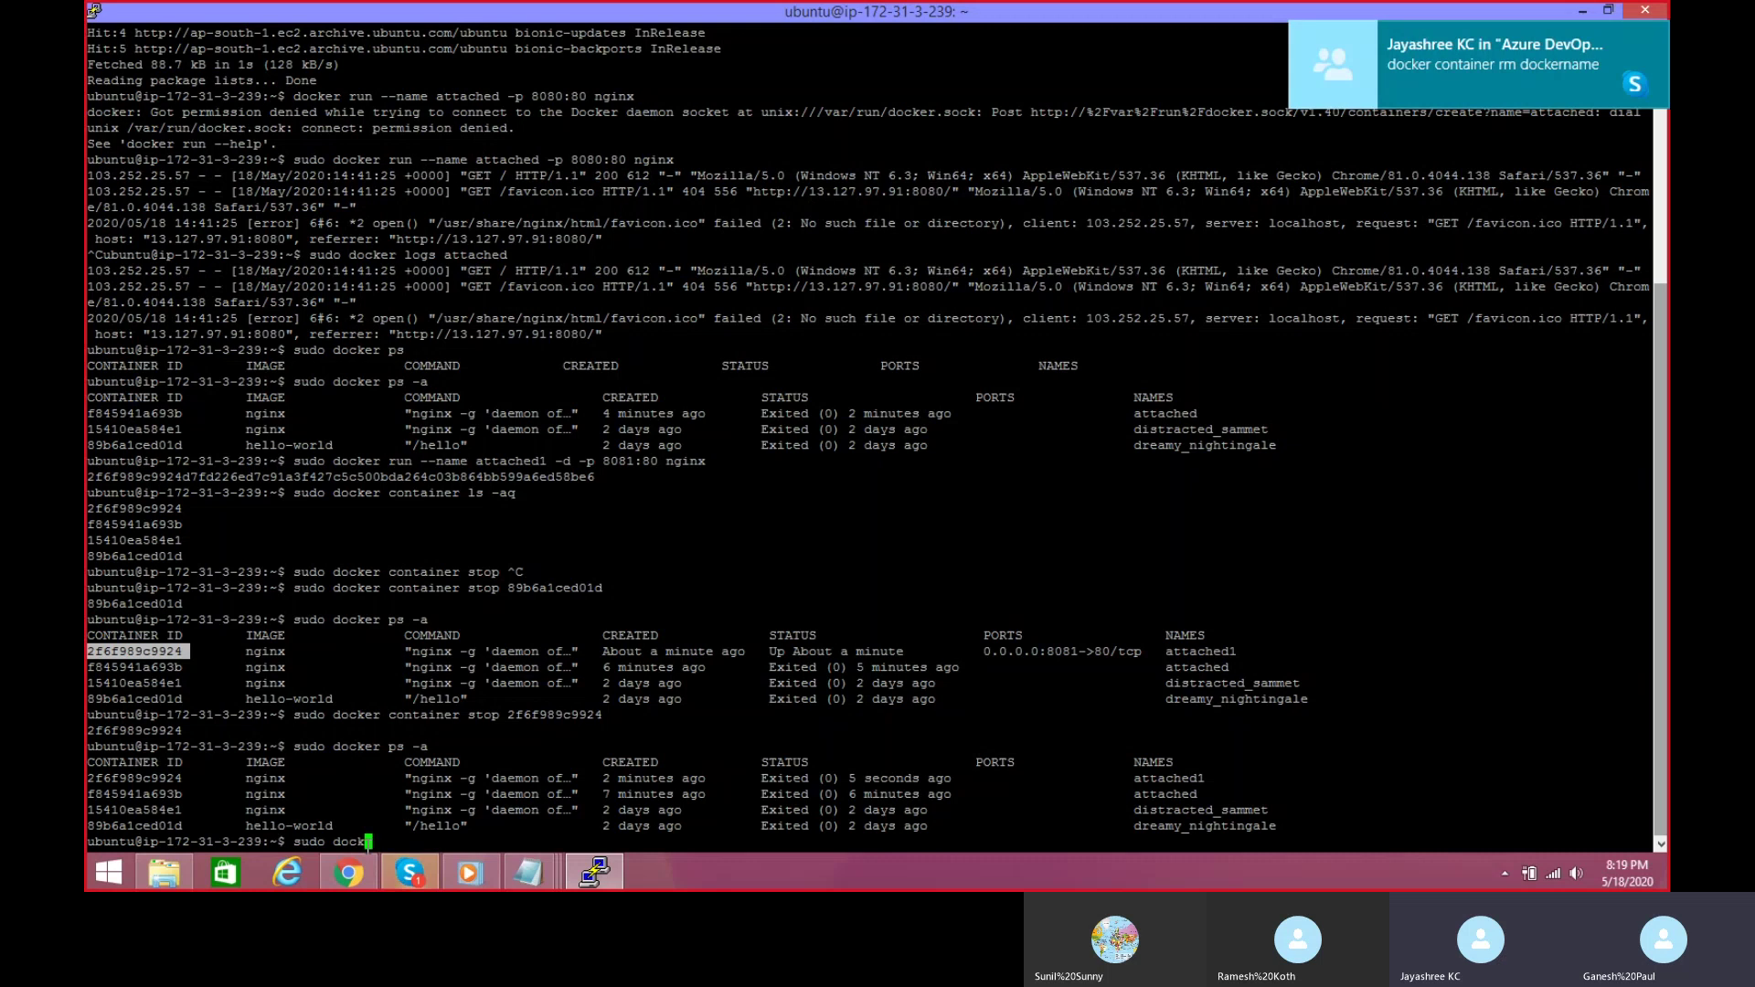
type("er ")
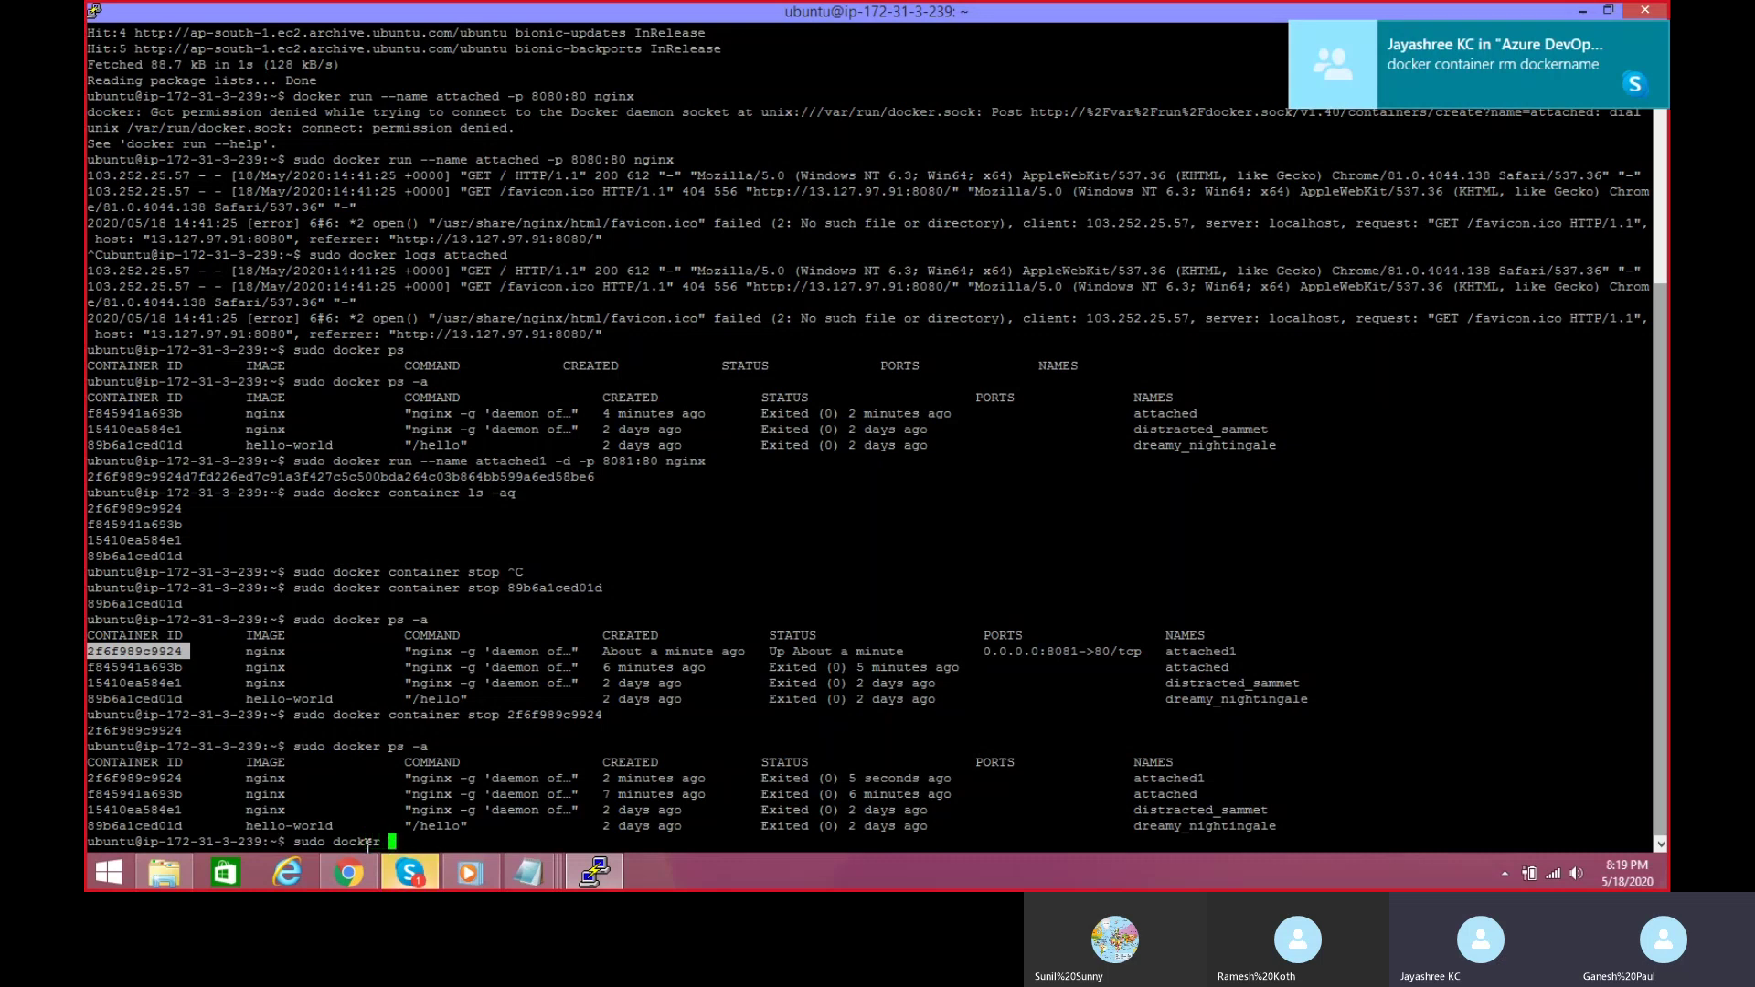
type("container ")
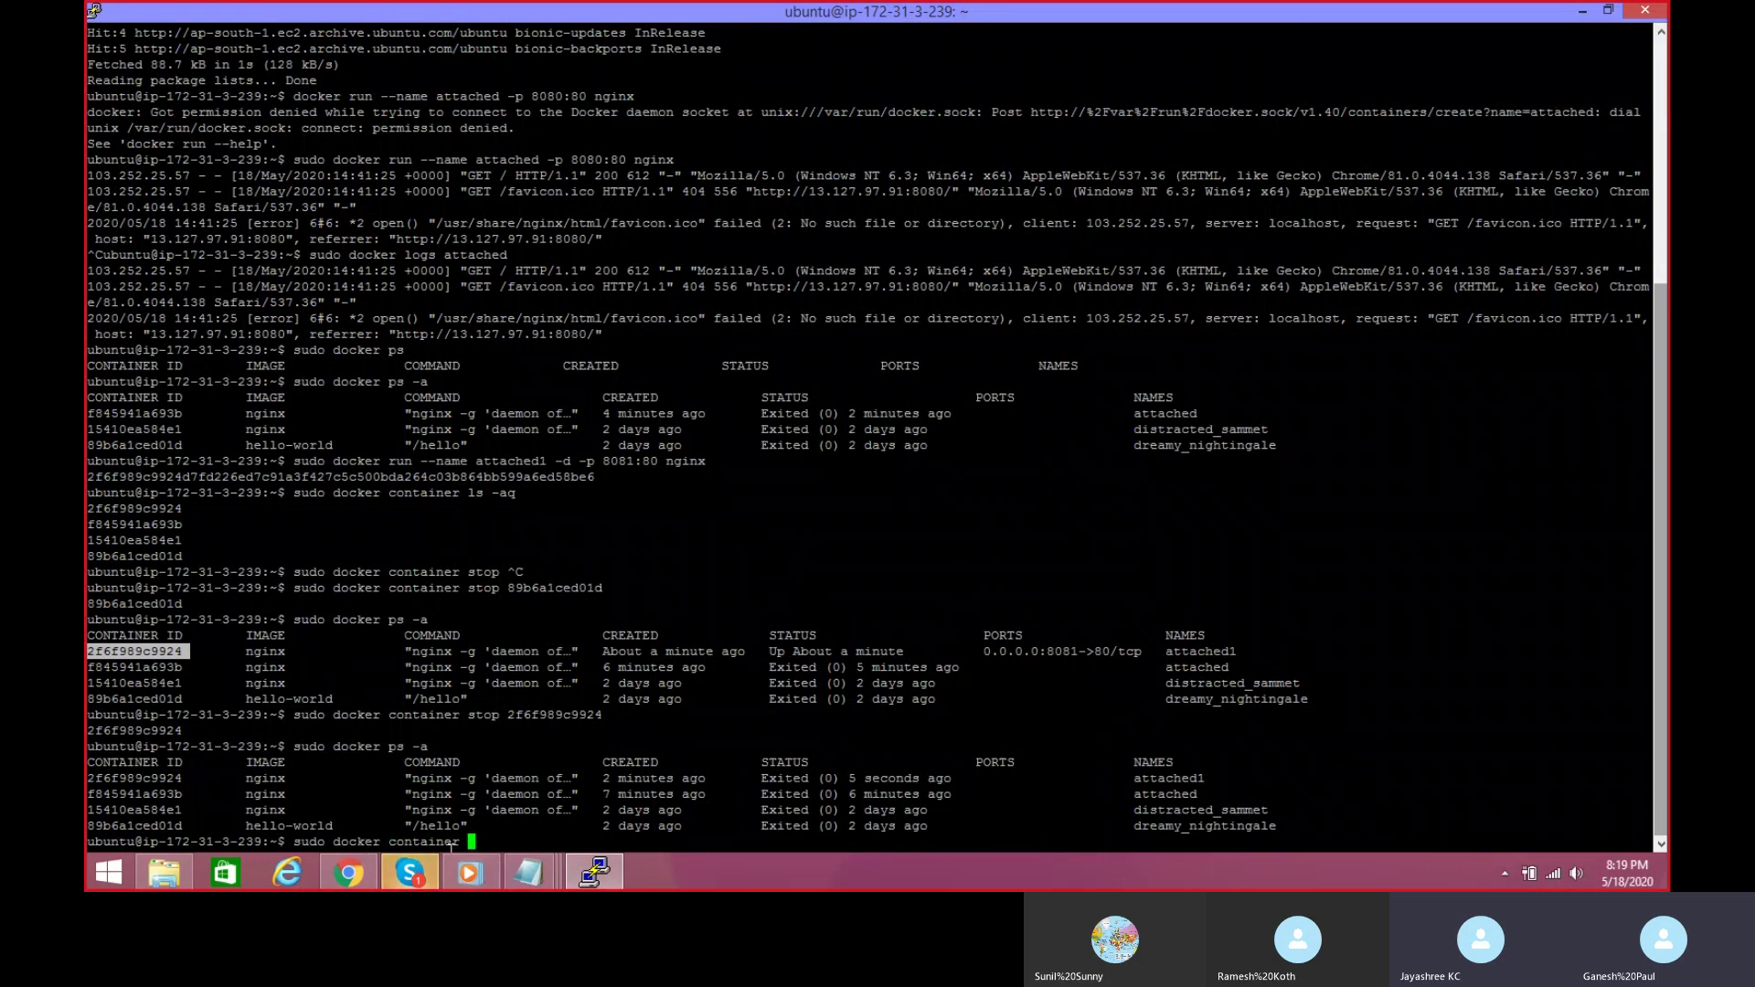
type("rm")
left_click_drag(191, 778, 92, 778)
right_click(94, 778)
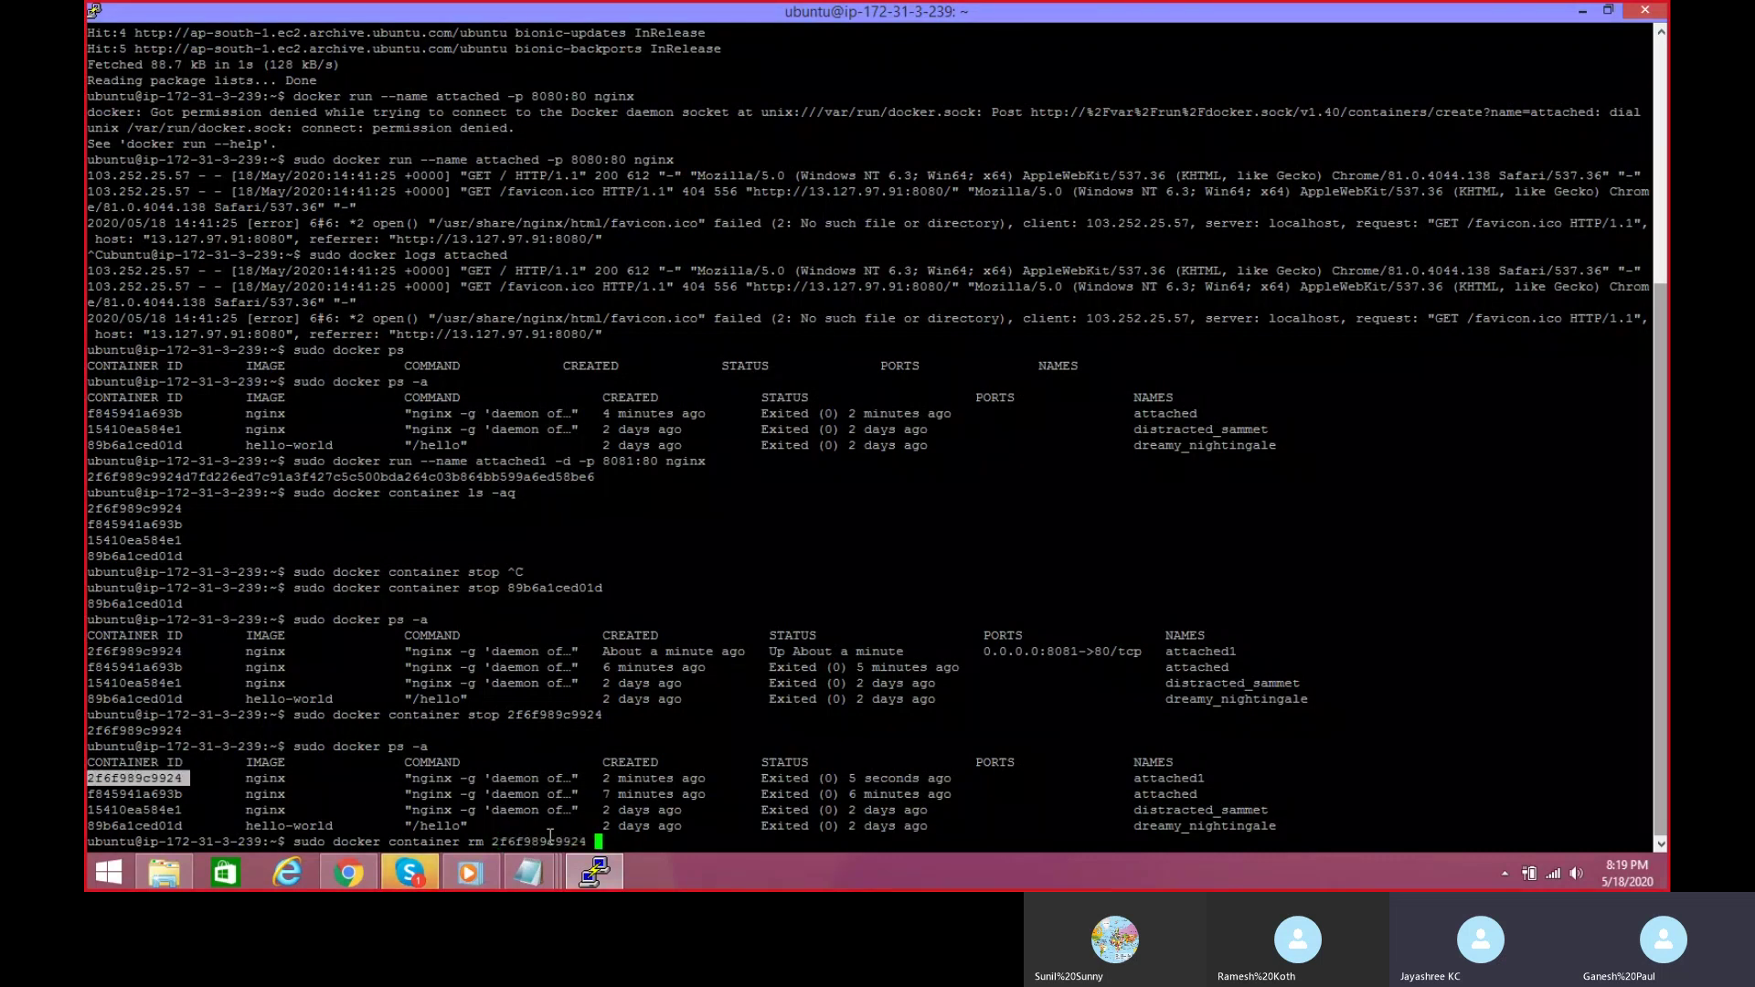
key("Return")
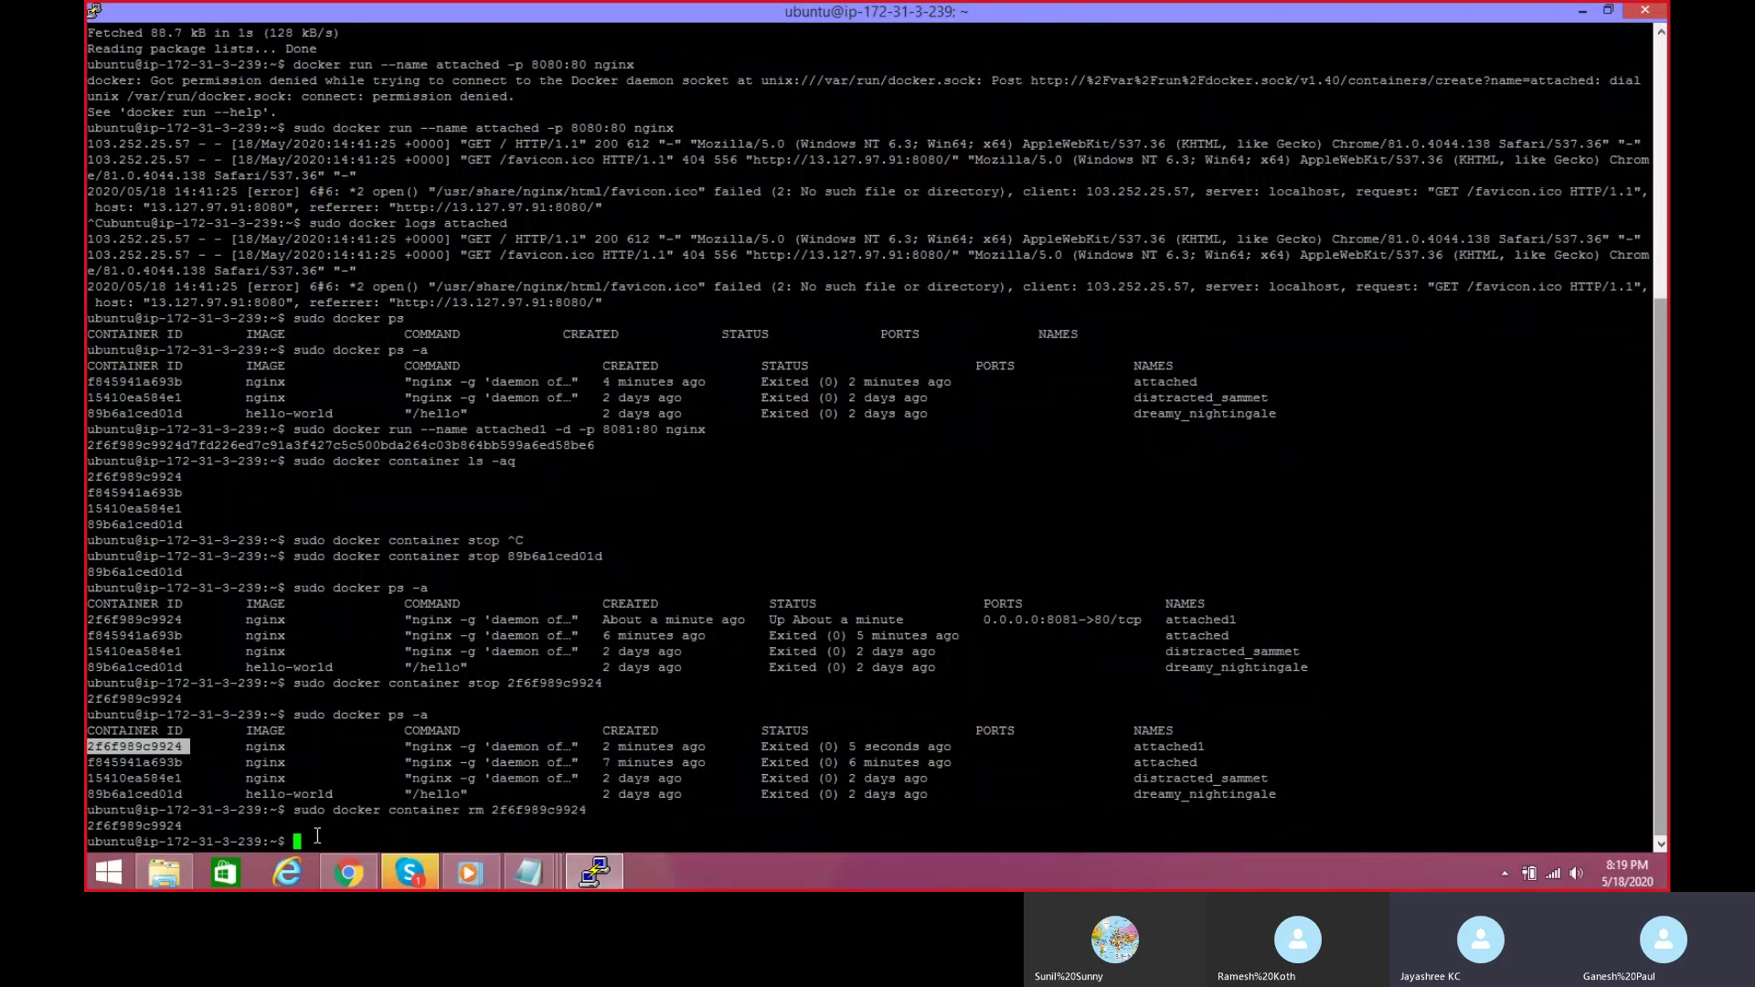
Step: Check the remaining containers by running sudo docker ps -a
key("Up")
key("Up")
key("Return")
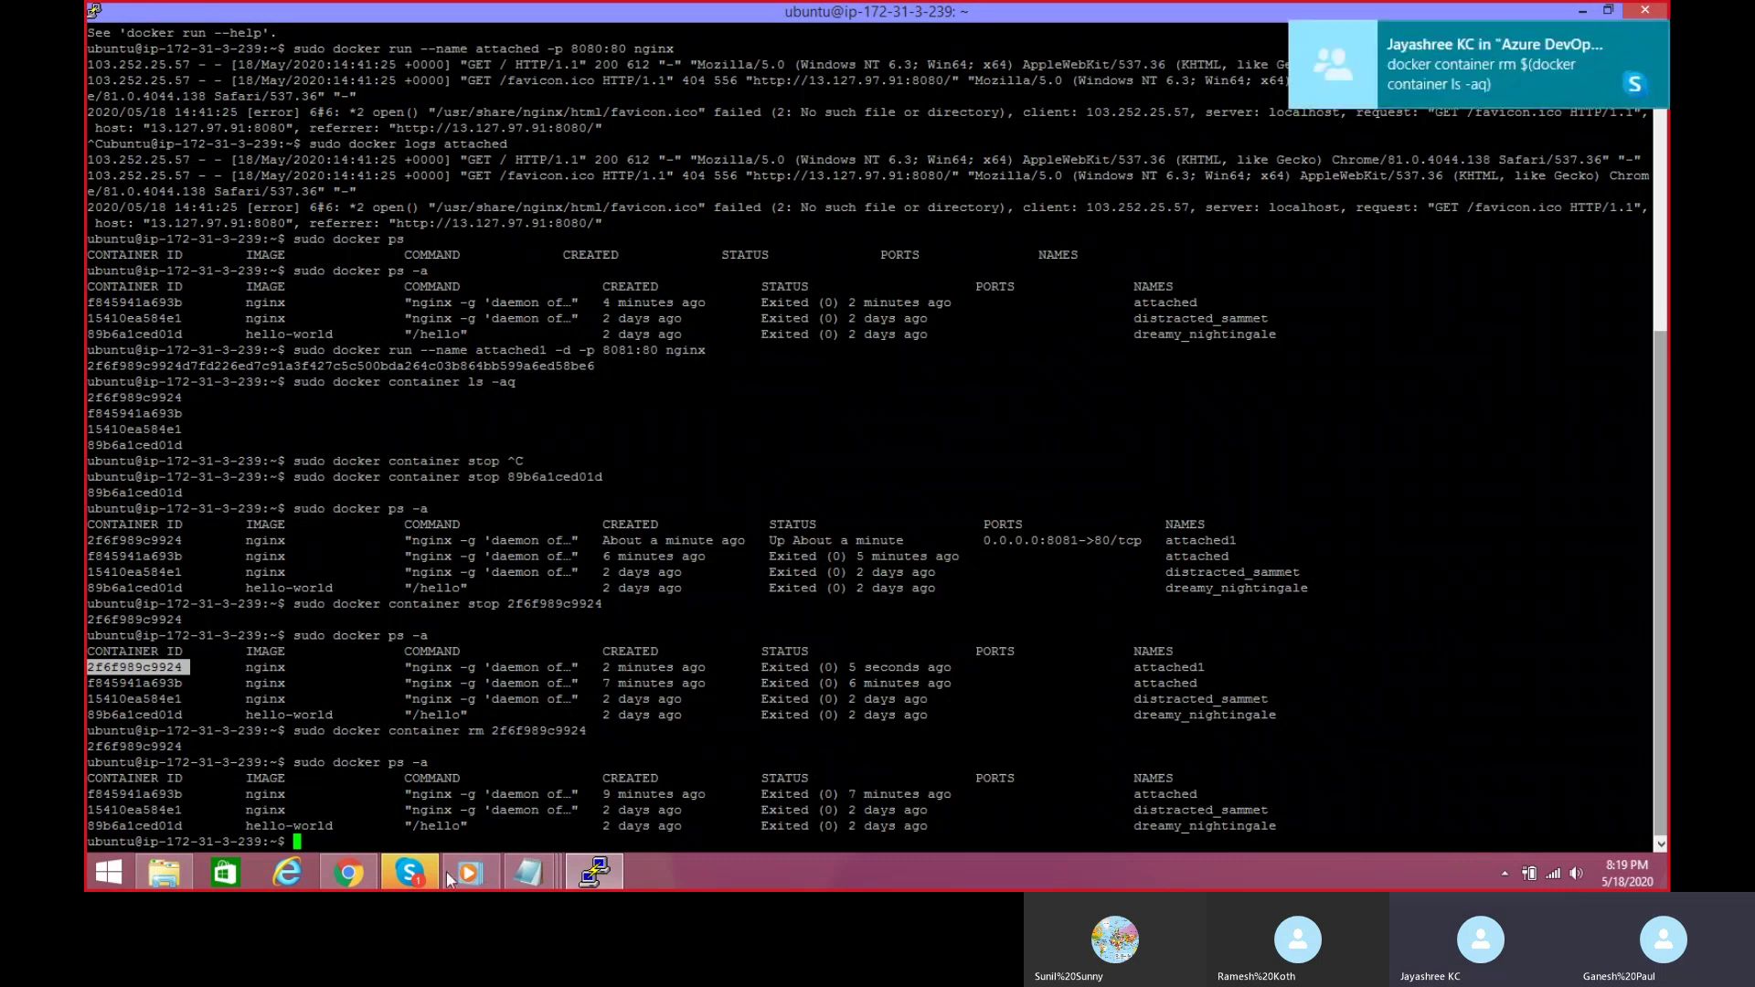
Step: Switch to the Skype call's chat and copy the command docker container rm $(docker container ls -aq)
left_click(412, 873)
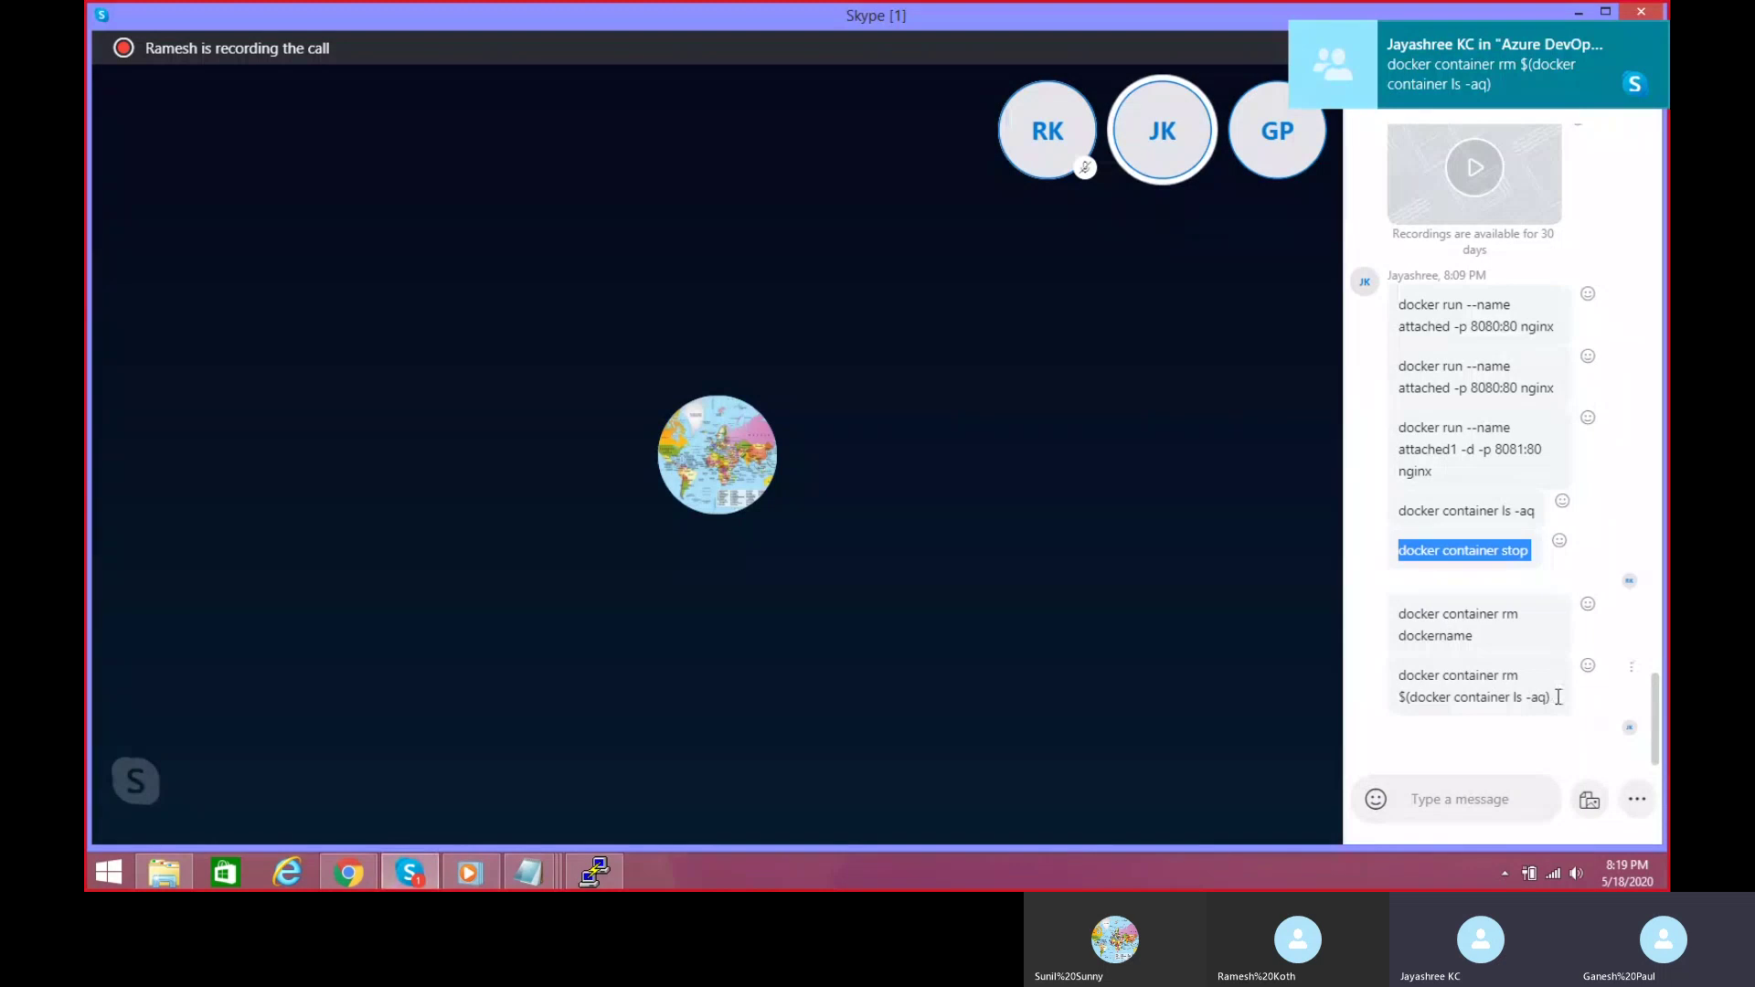
left_click_drag(1559, 697, 1399, 677)
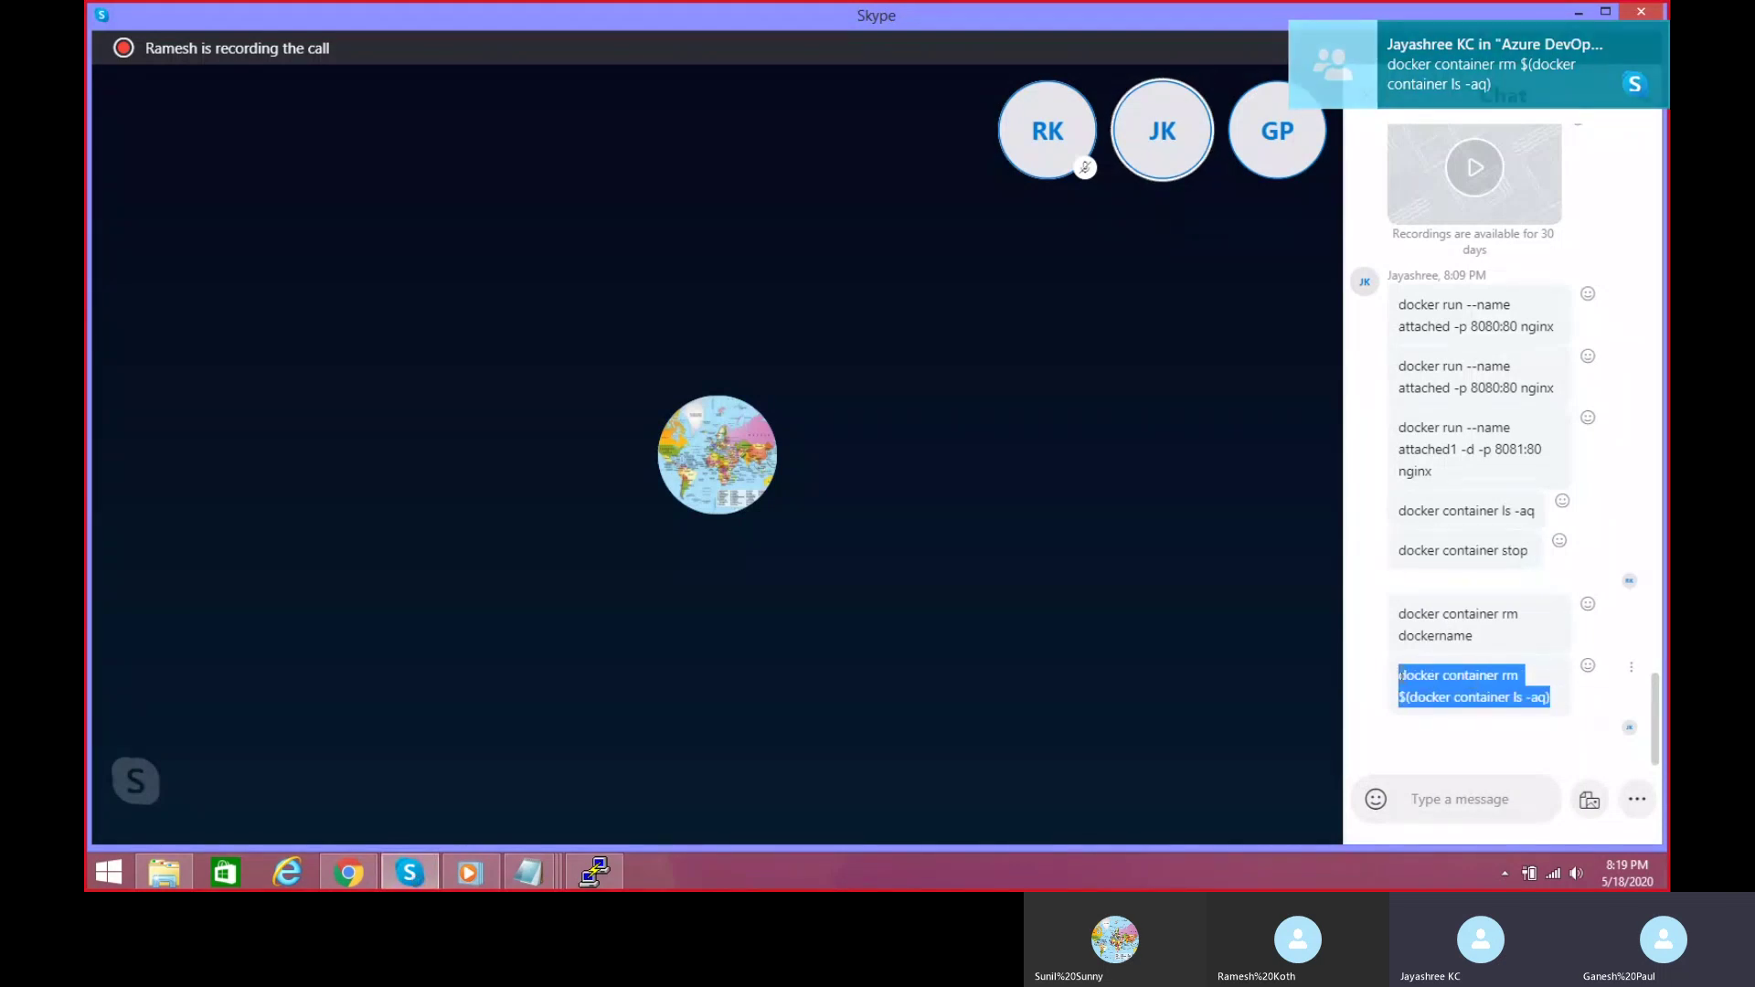
right_click(1454, 686)
left_click(1516, 531)
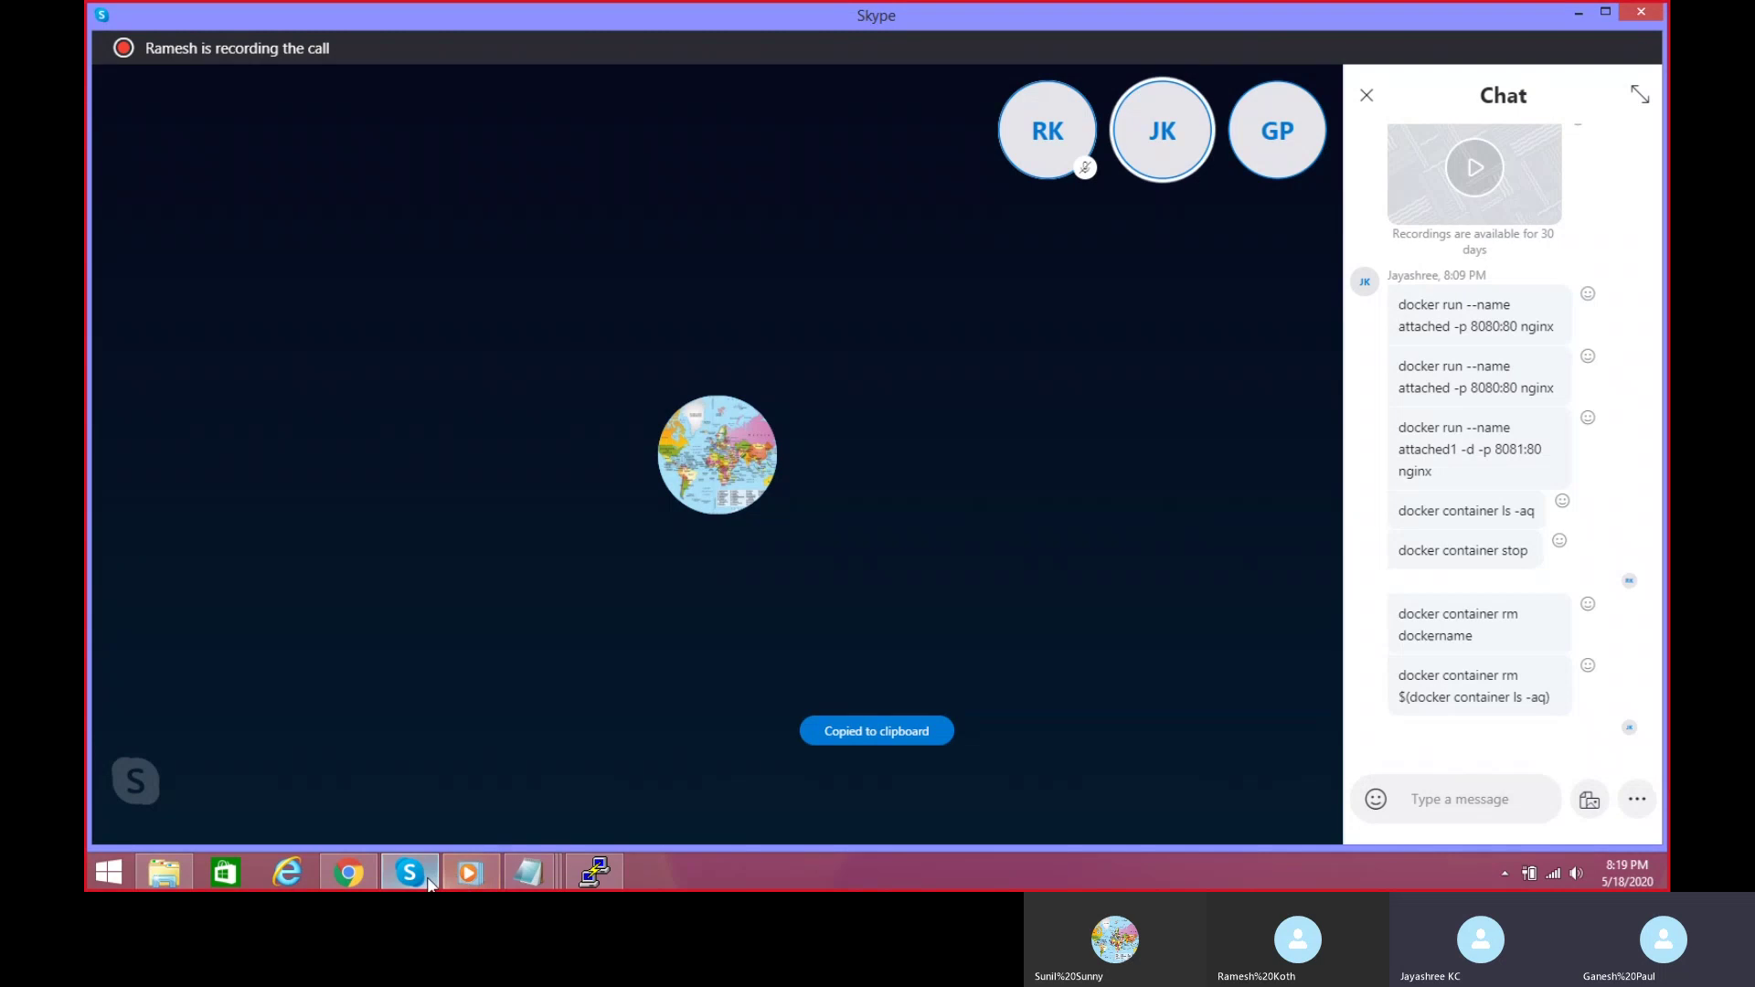
Step: Try to remove all containers in the PuTTY terminal by running sudo docker container rm $(docker container ls -aq)
left_click(596, 876)
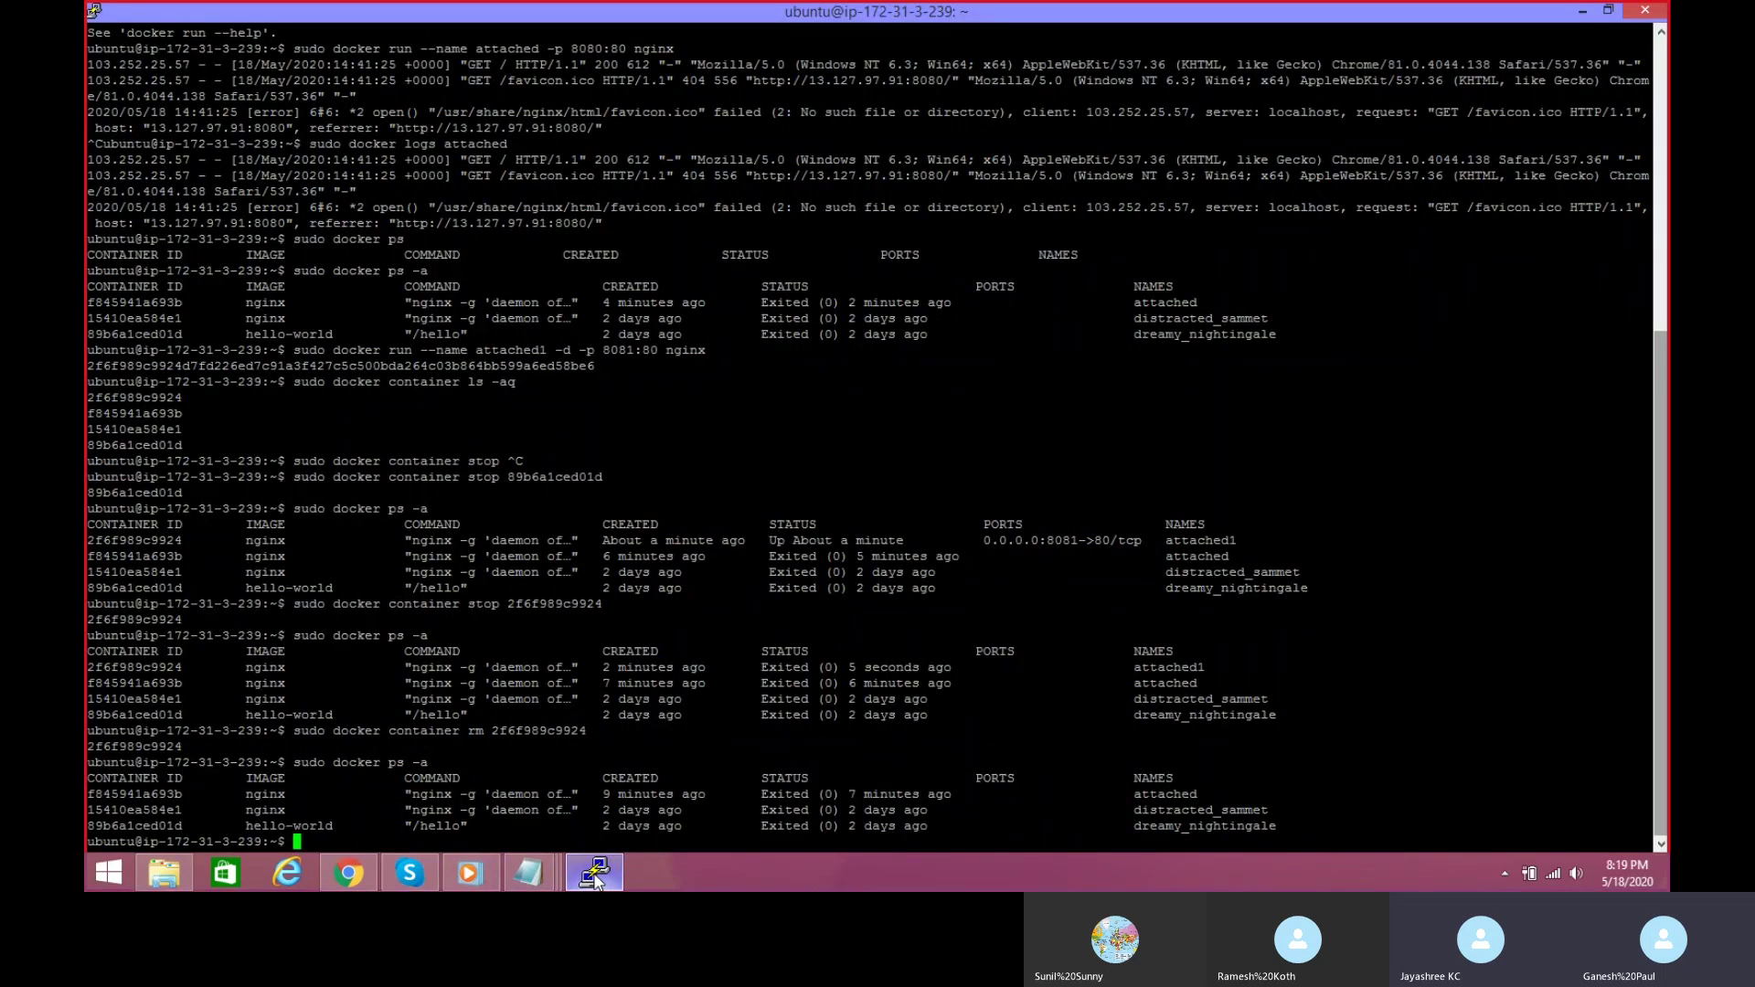
type("s")
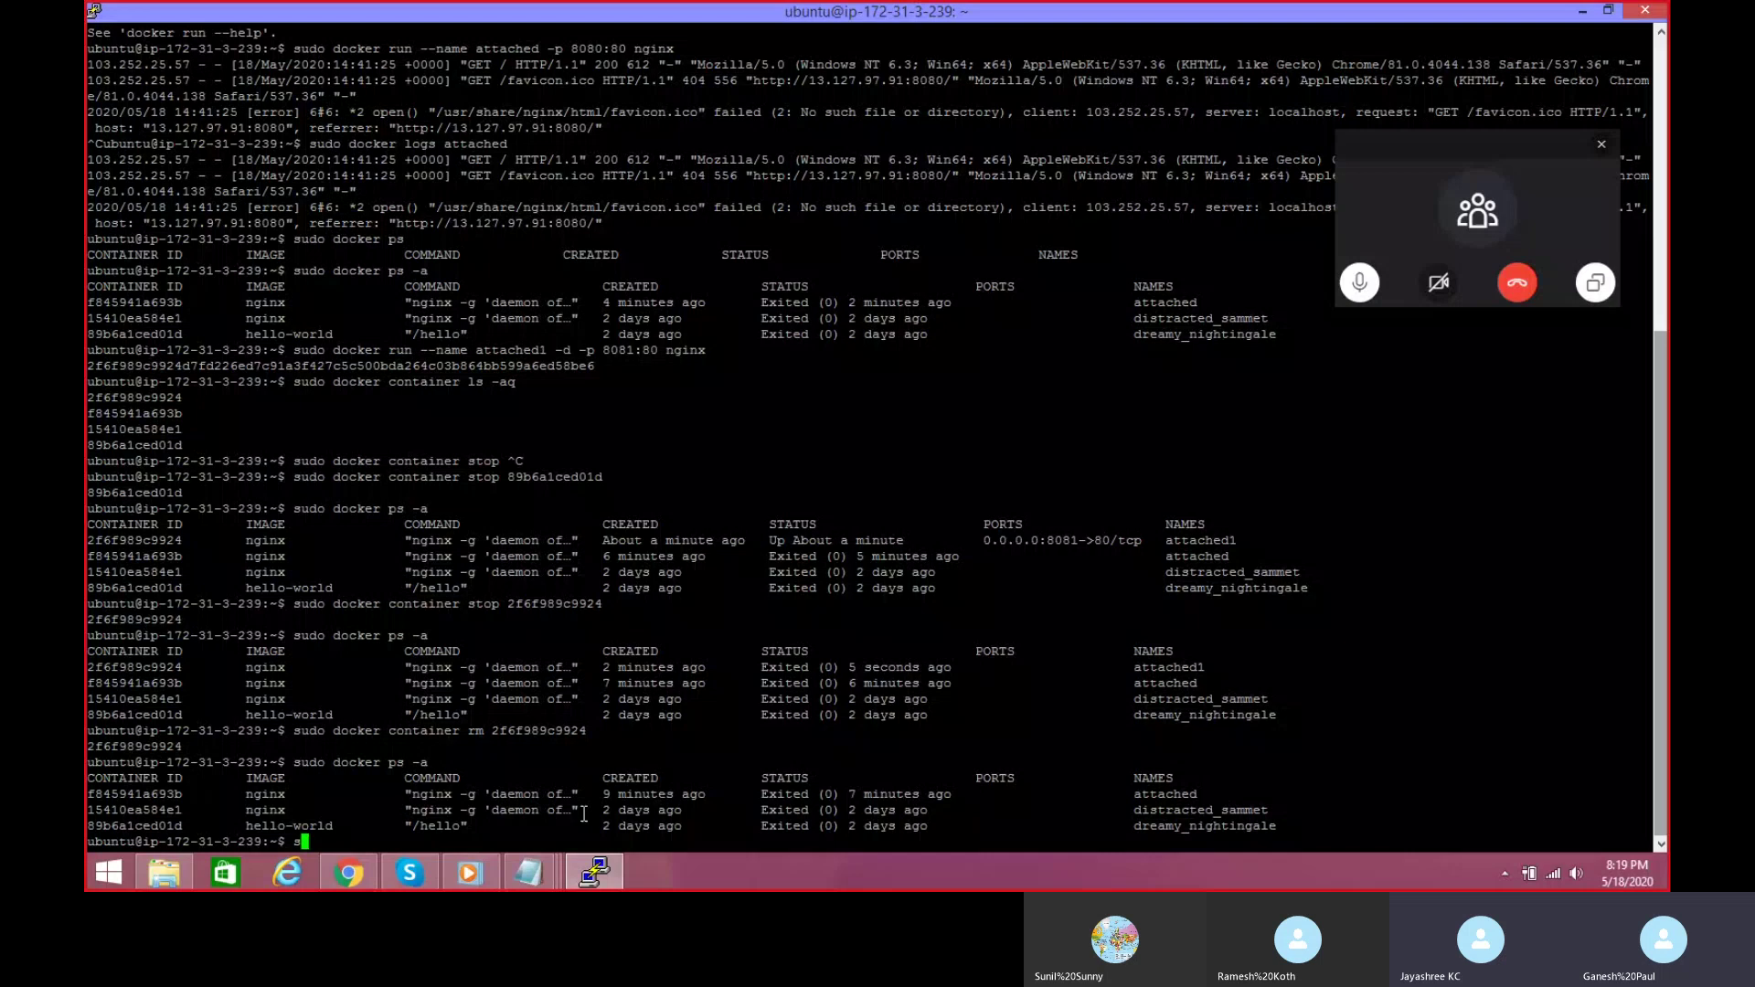
type("udo")
right_click(371, 845)
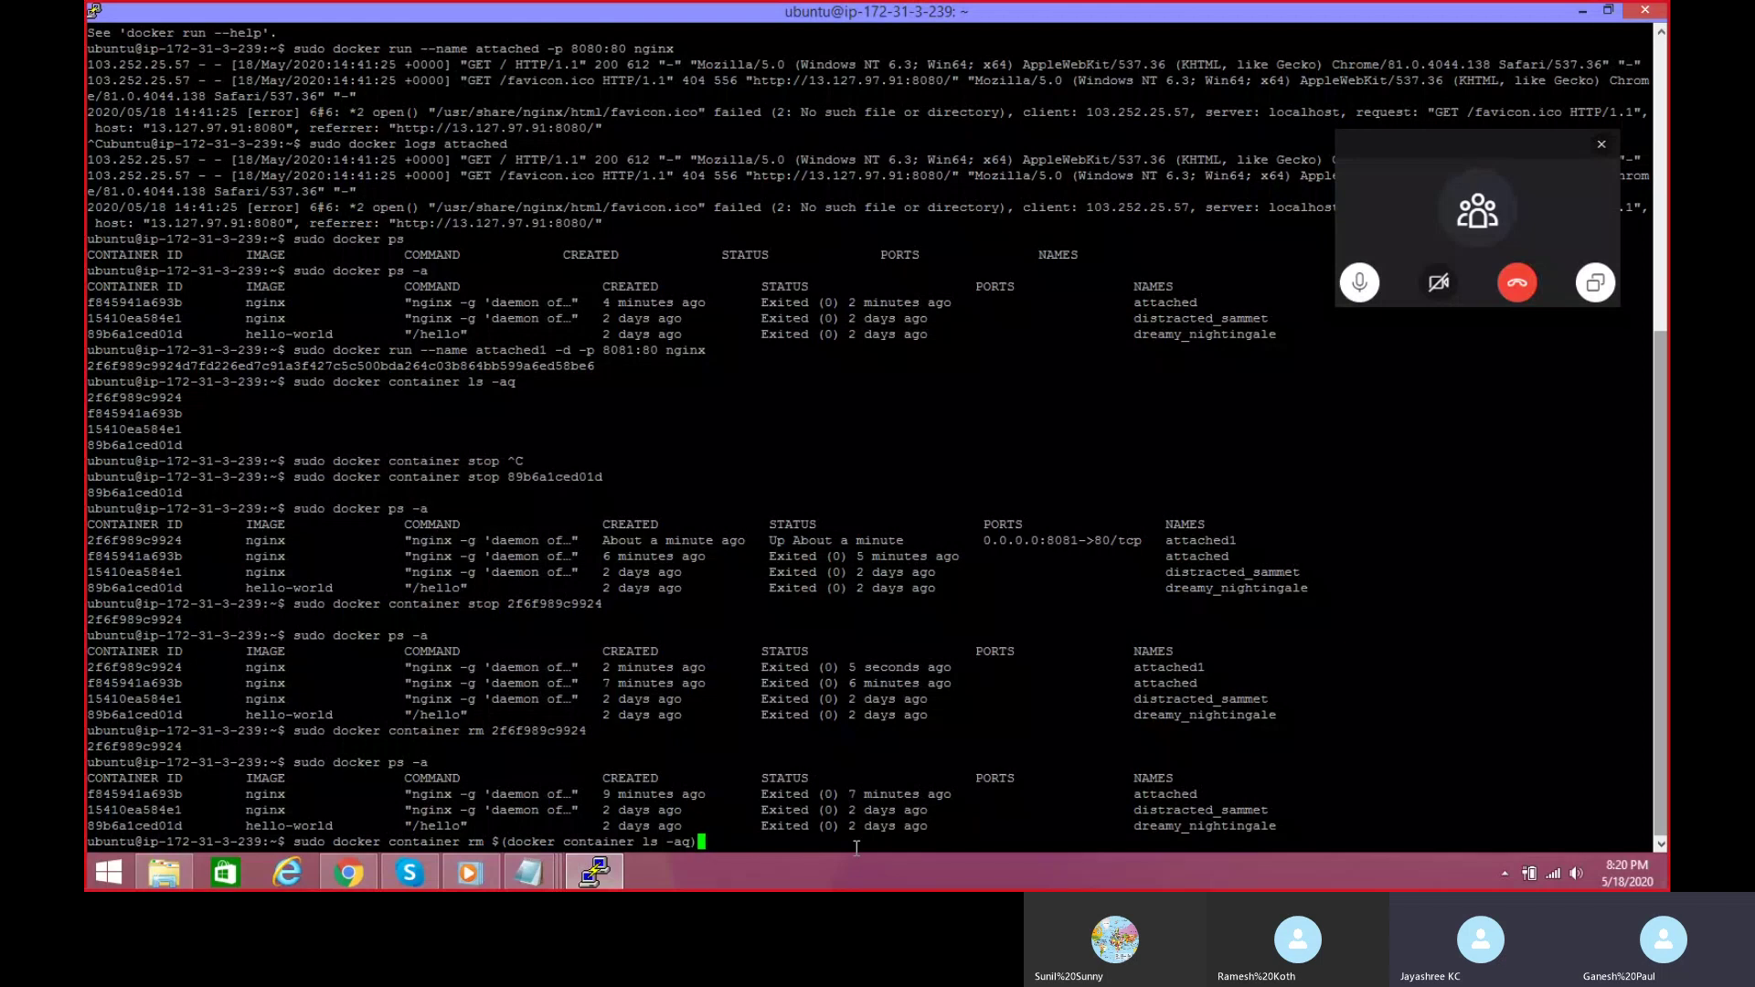
key("Return")
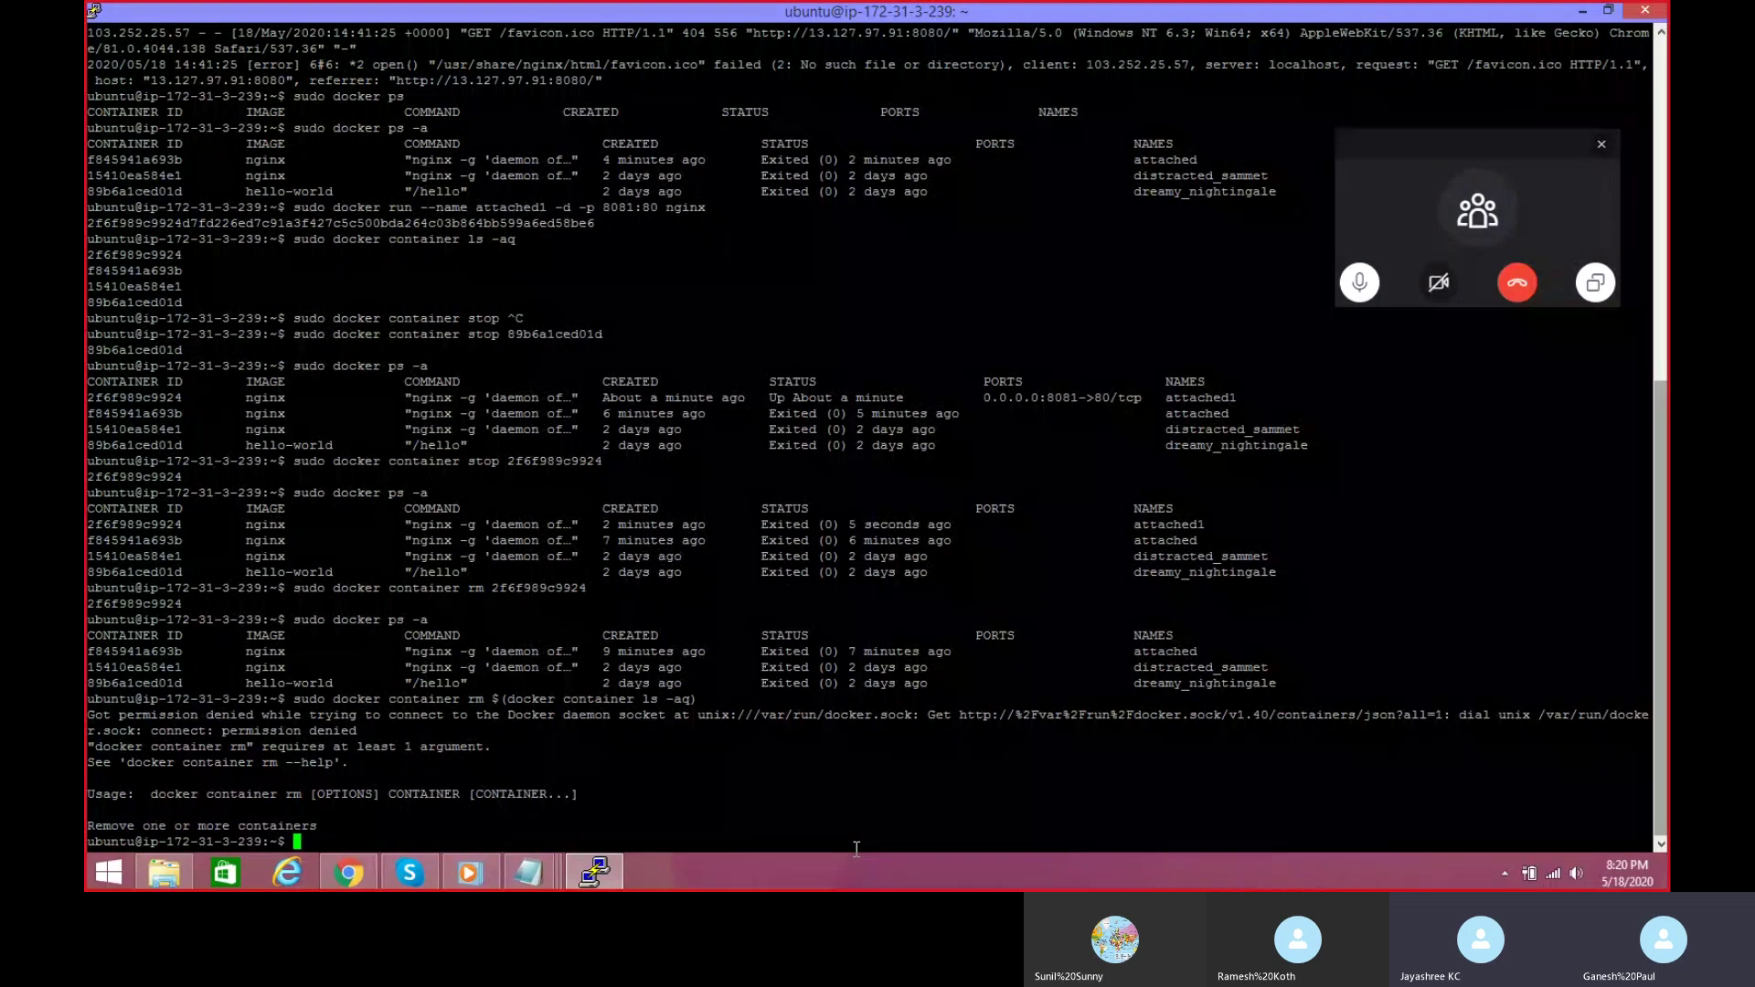
Step: Run sudo docker ps -a to check which containers still exist
key("Up")
key("Up")
key("Return")
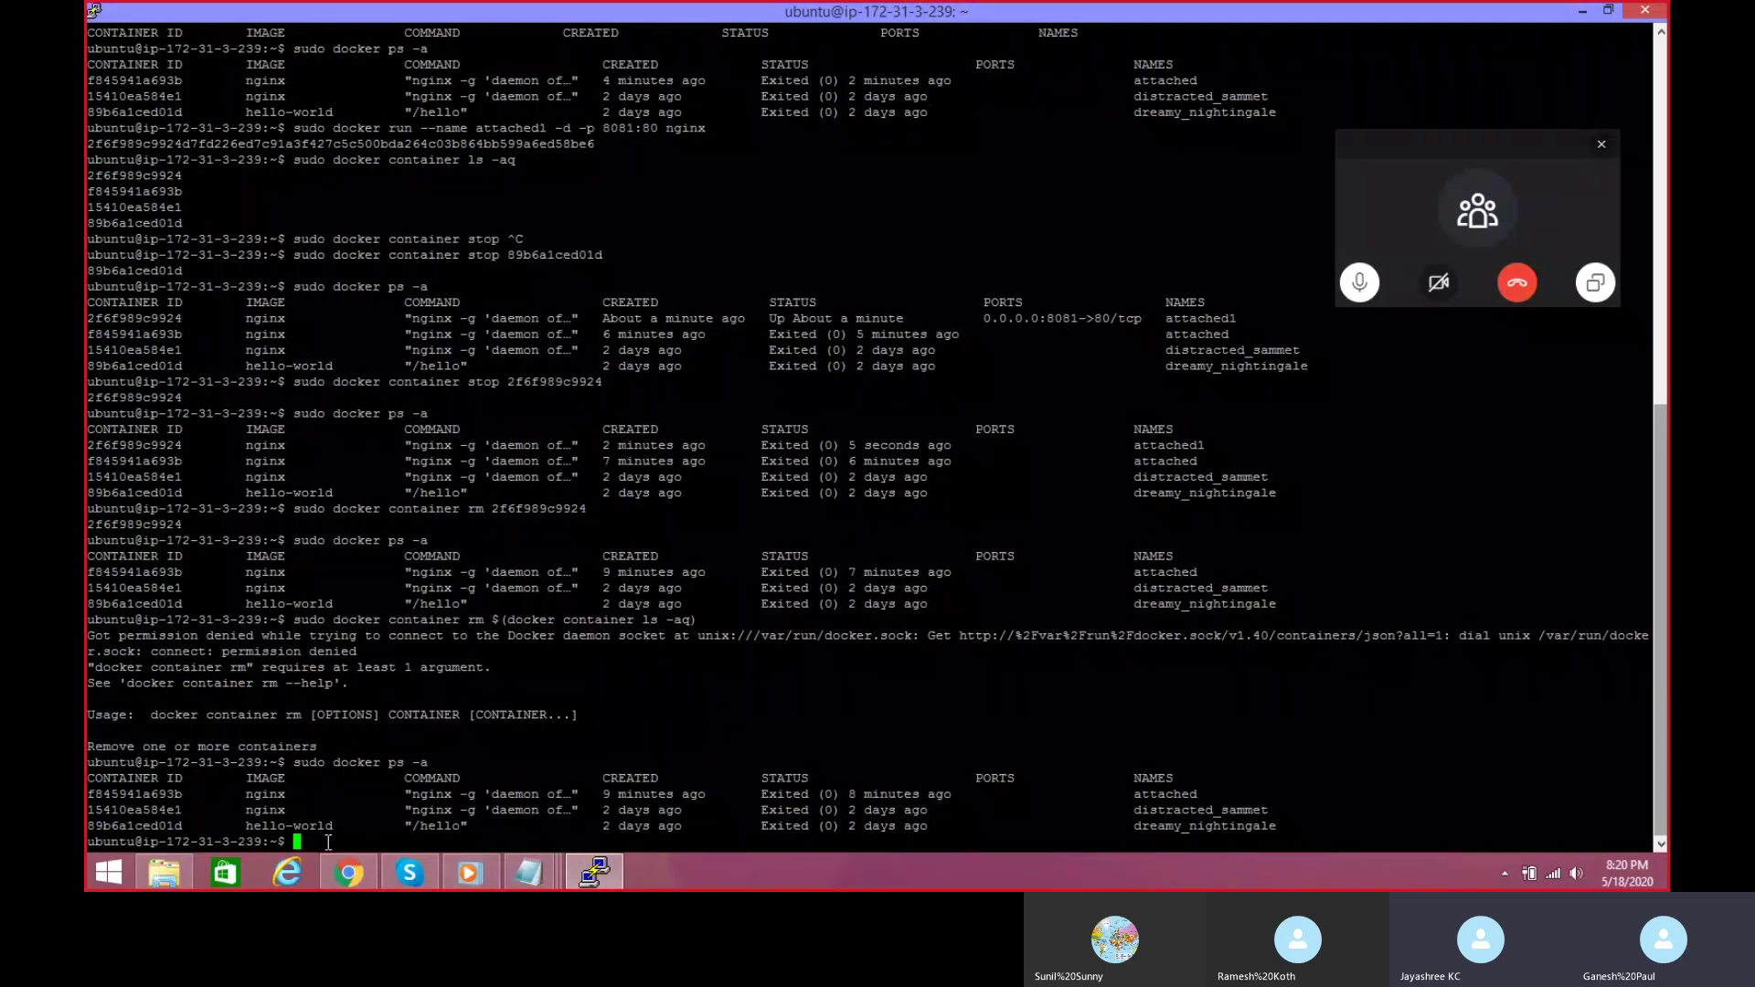
type("su")
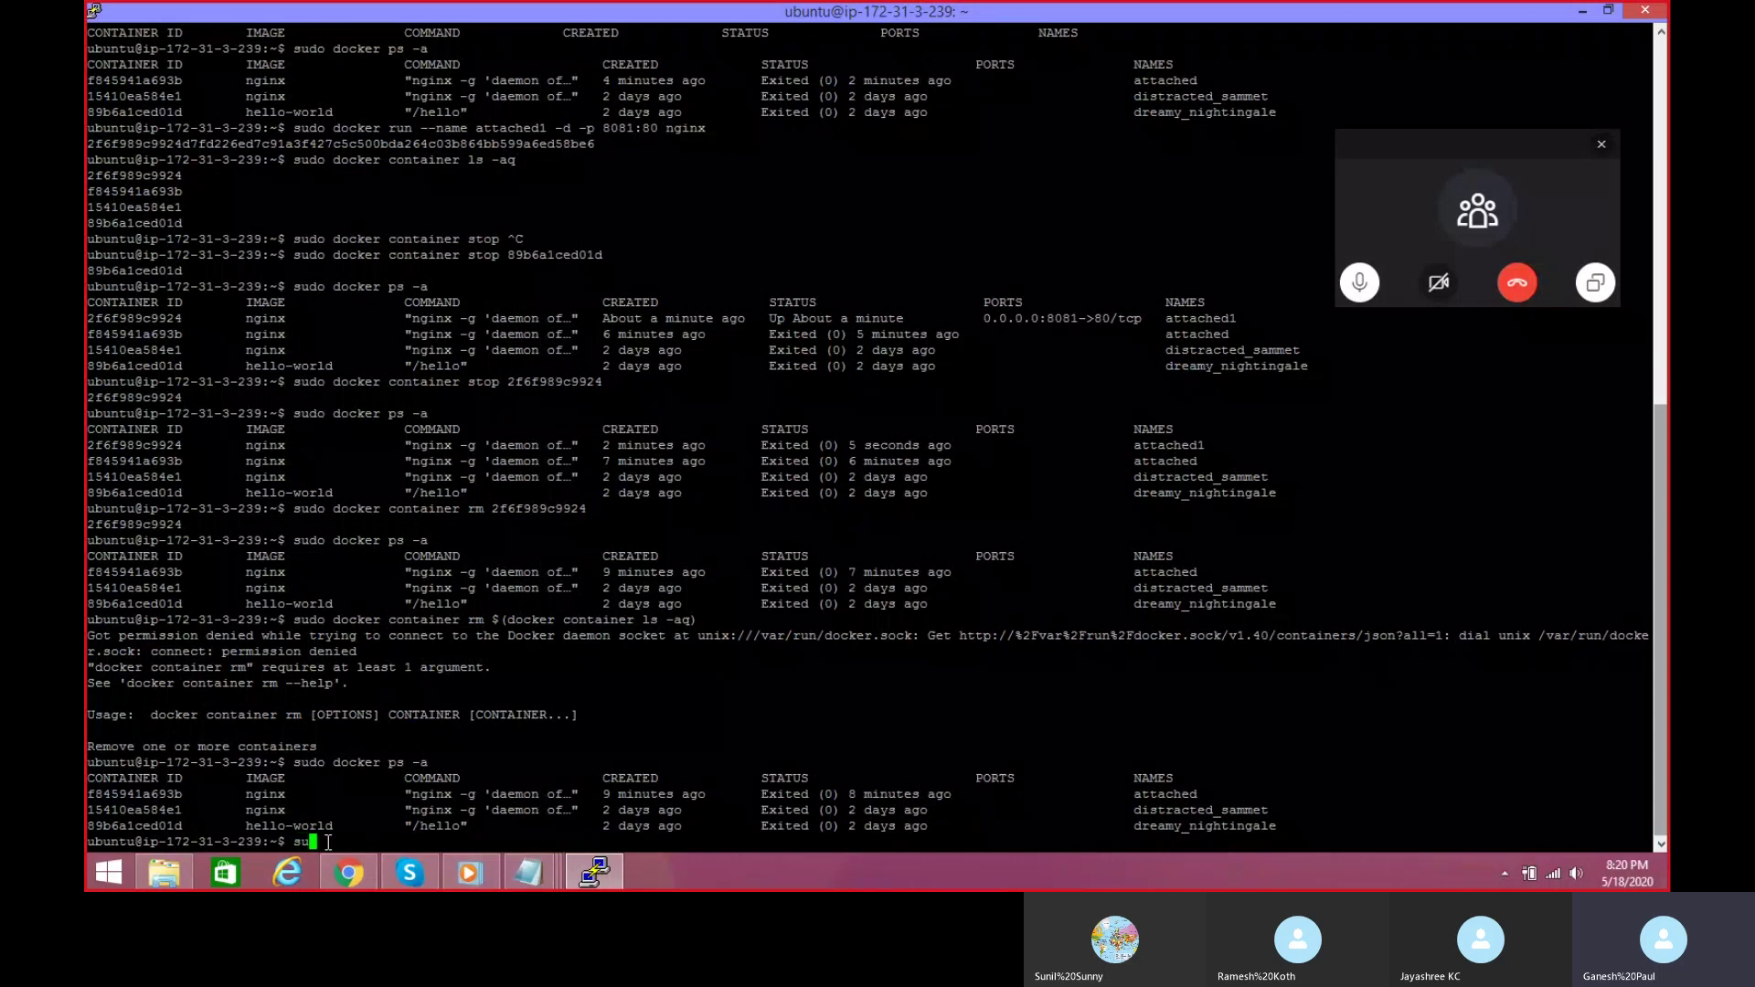
type("do")
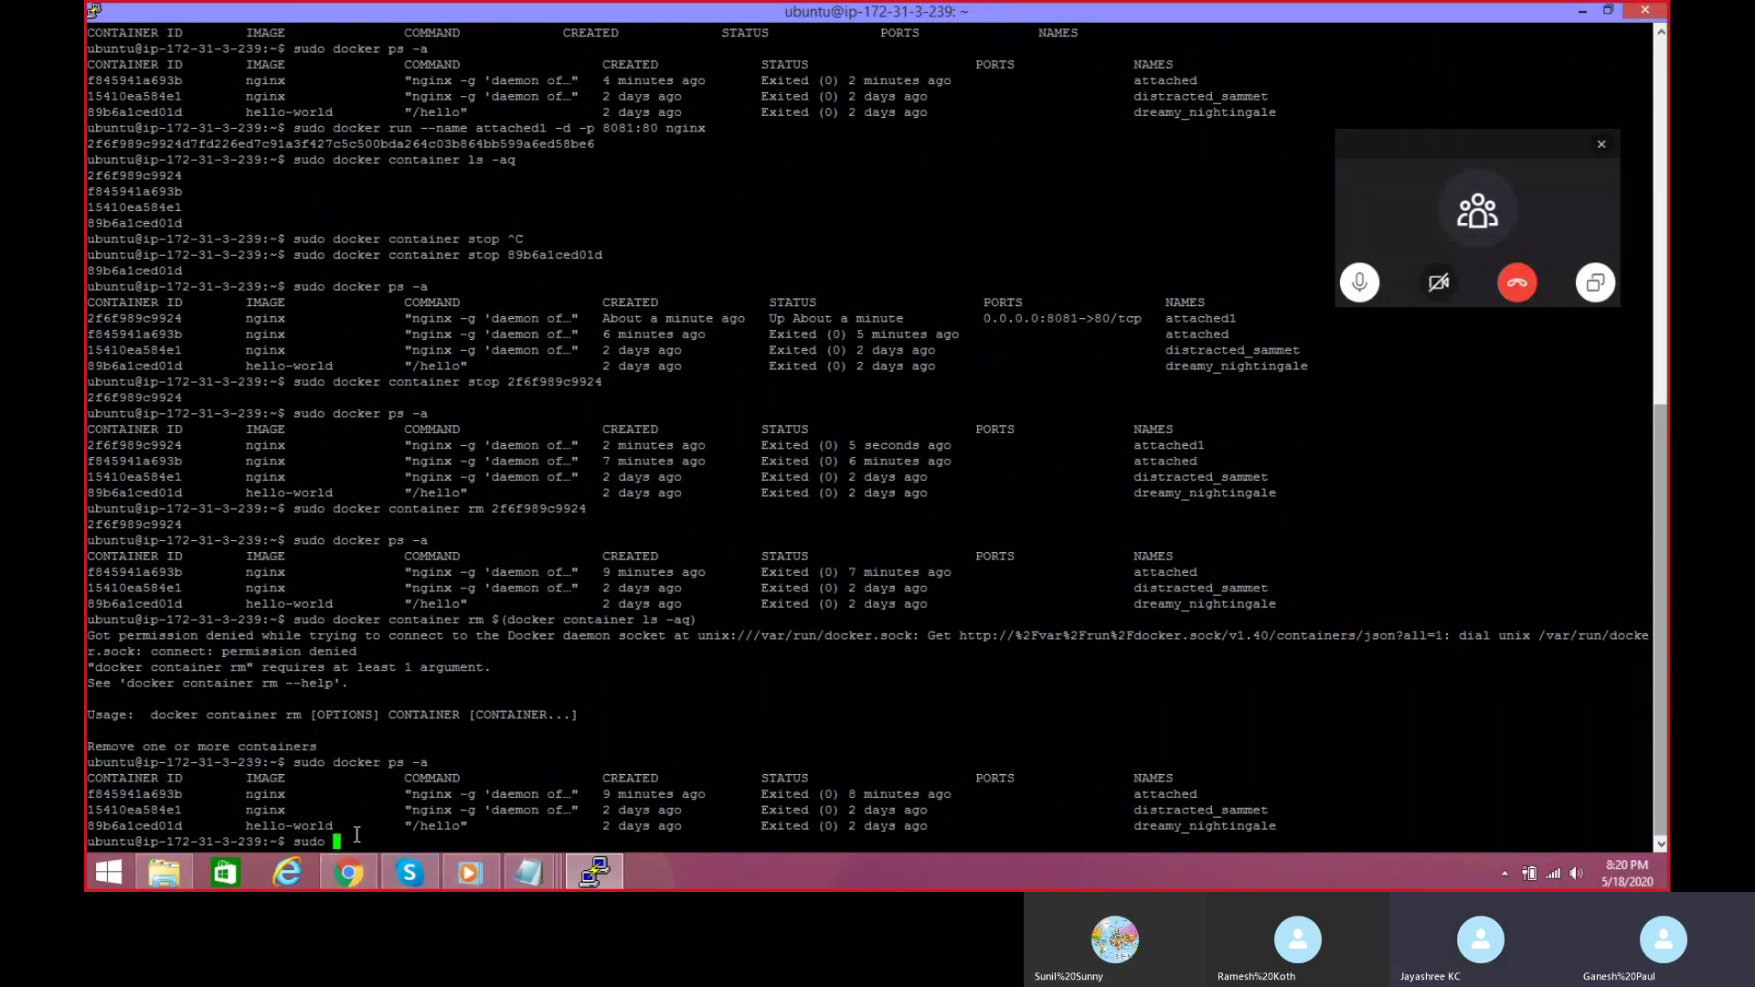
key("BackSpace")
key("BackSpace")
key("BackSpace")
key("BackSpace")
key("BackSpace")
Step: Add sudo inside the recalled removal command's parentheses and run sudo docker container rm $(sudo docker container ls -aq)
key("Up")
key("Up")
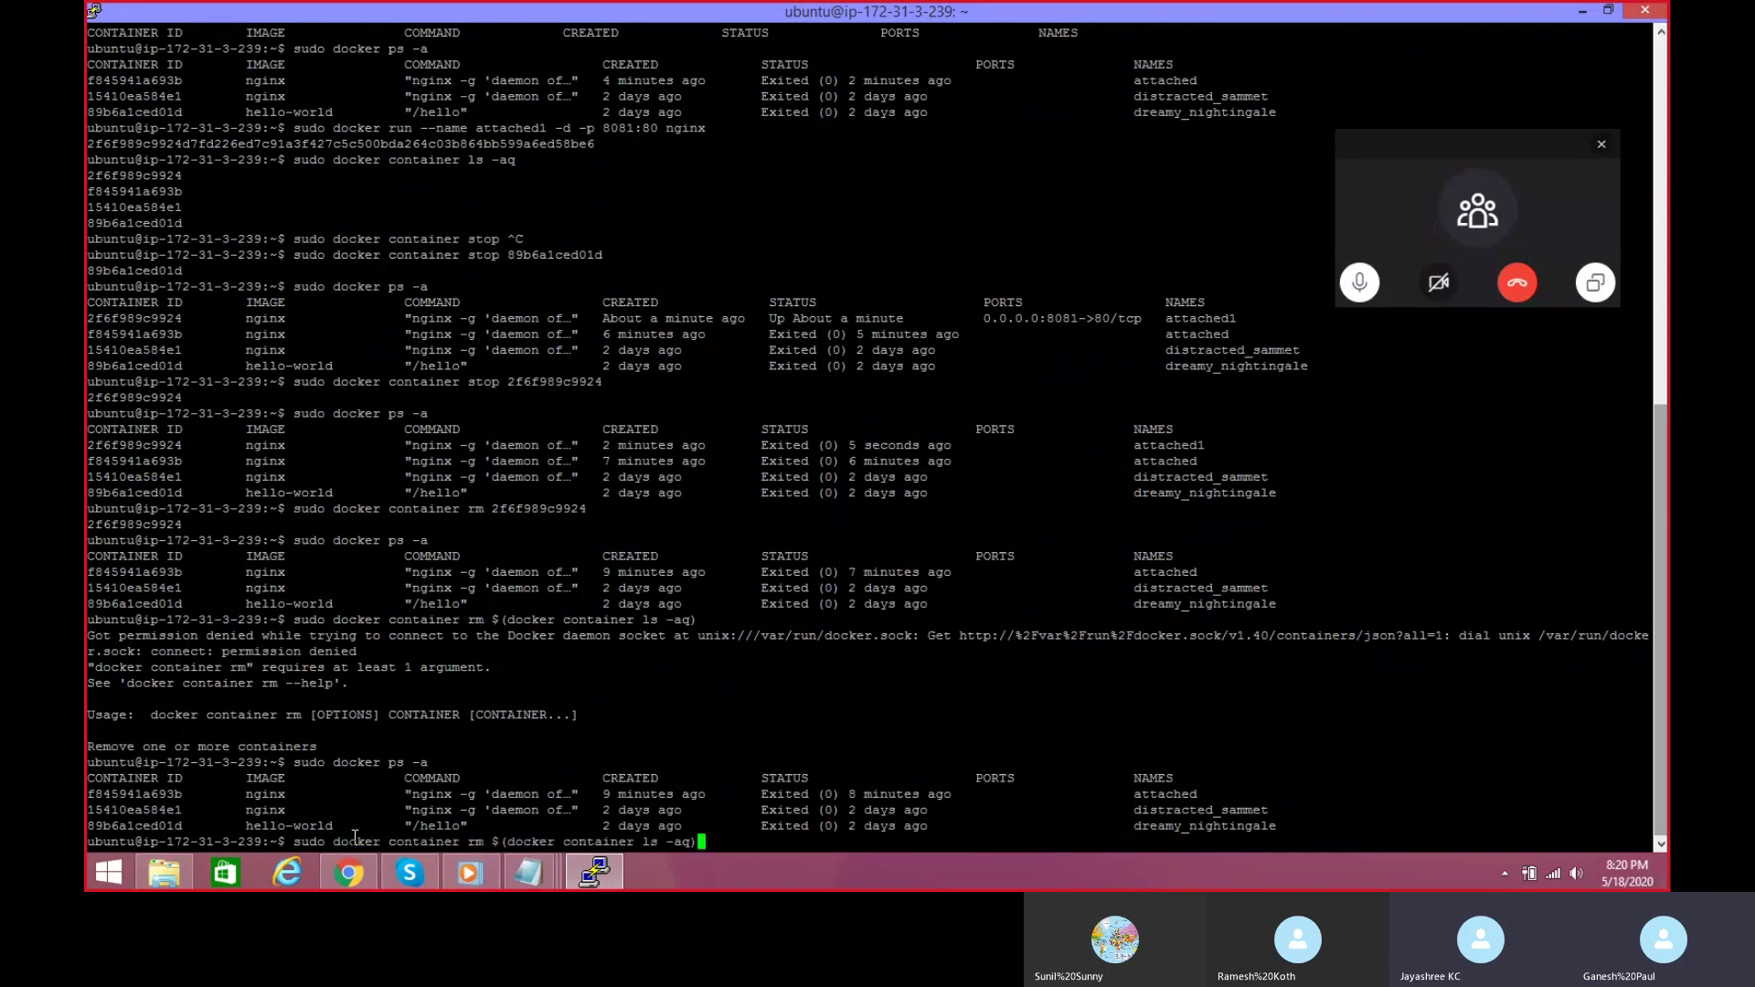
key("Left")
key("Left")
key("Left")
key("Left")
key("Left")
key("Left")
key("Left")
key("Left")
key("Left")
key("Left")
key("Left")
key("Left")
key("Left")
key("Left")
key("Left")
key("Left")
key("Left")
key("Left")
key("Left")
key("Left")
key("Left")
key("Left")
key("Left")
key("Left")
type("sudo")
key("Return")
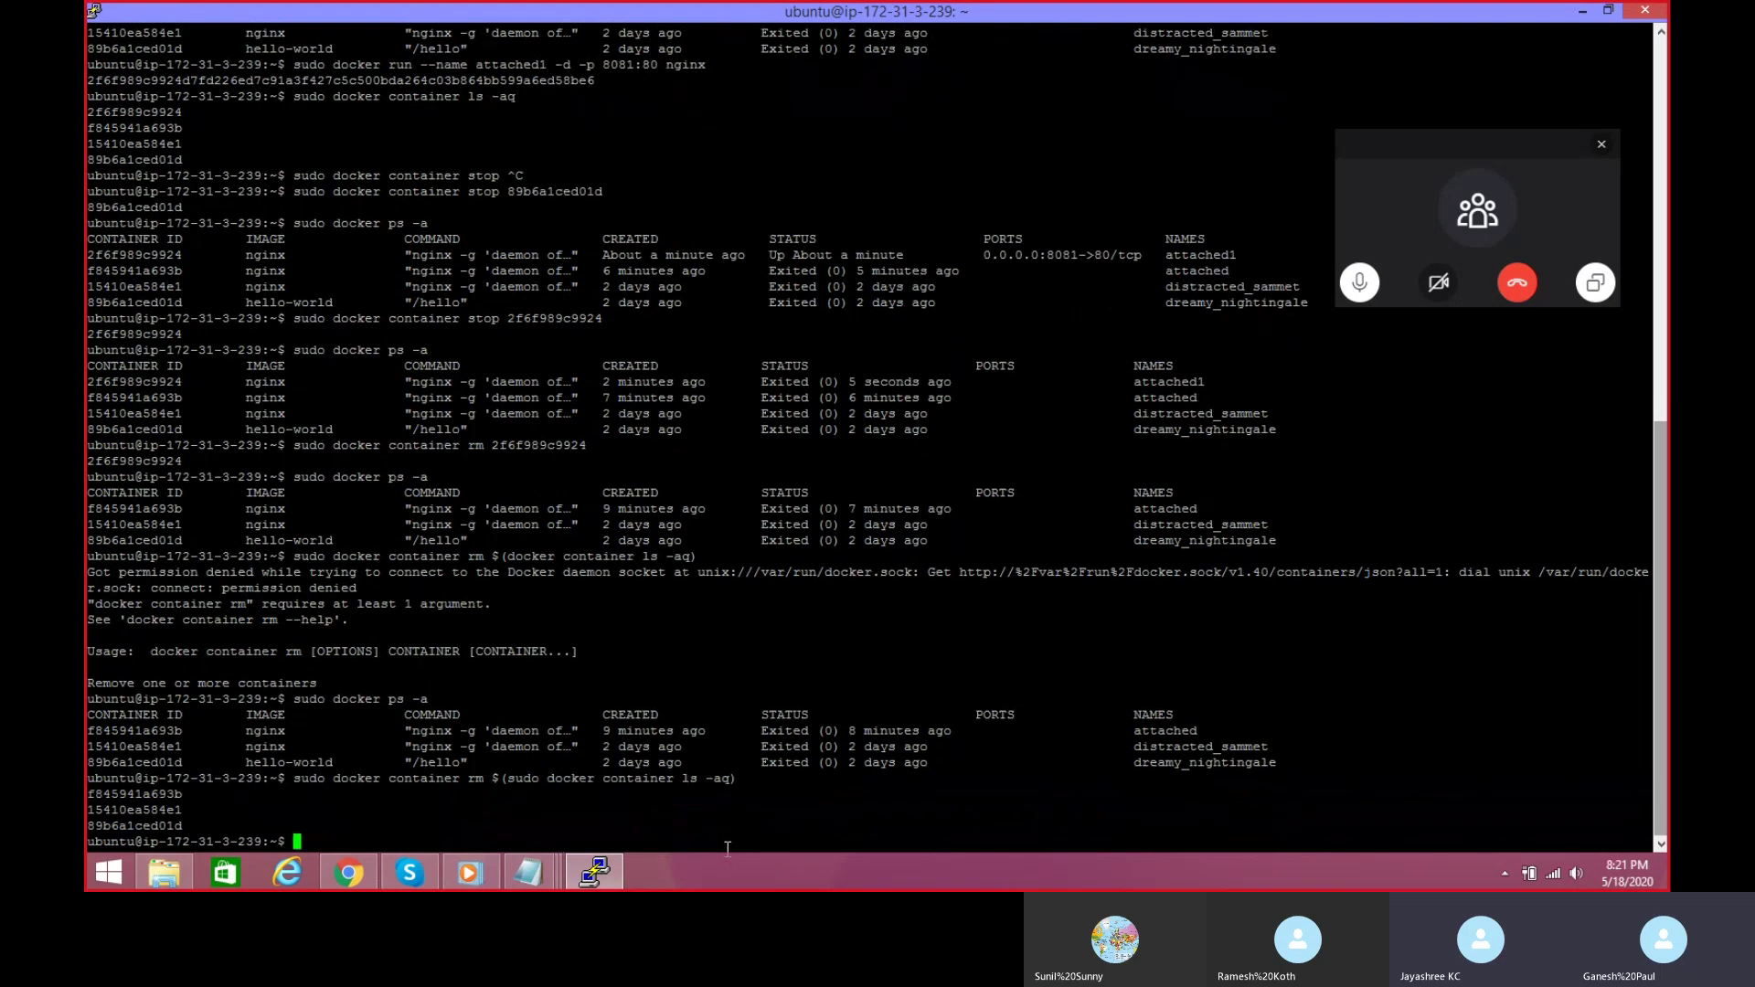
Step: List all containers with sudo docker ps -a and close the floating call window
key("Up")
key("Up")
key("Return")
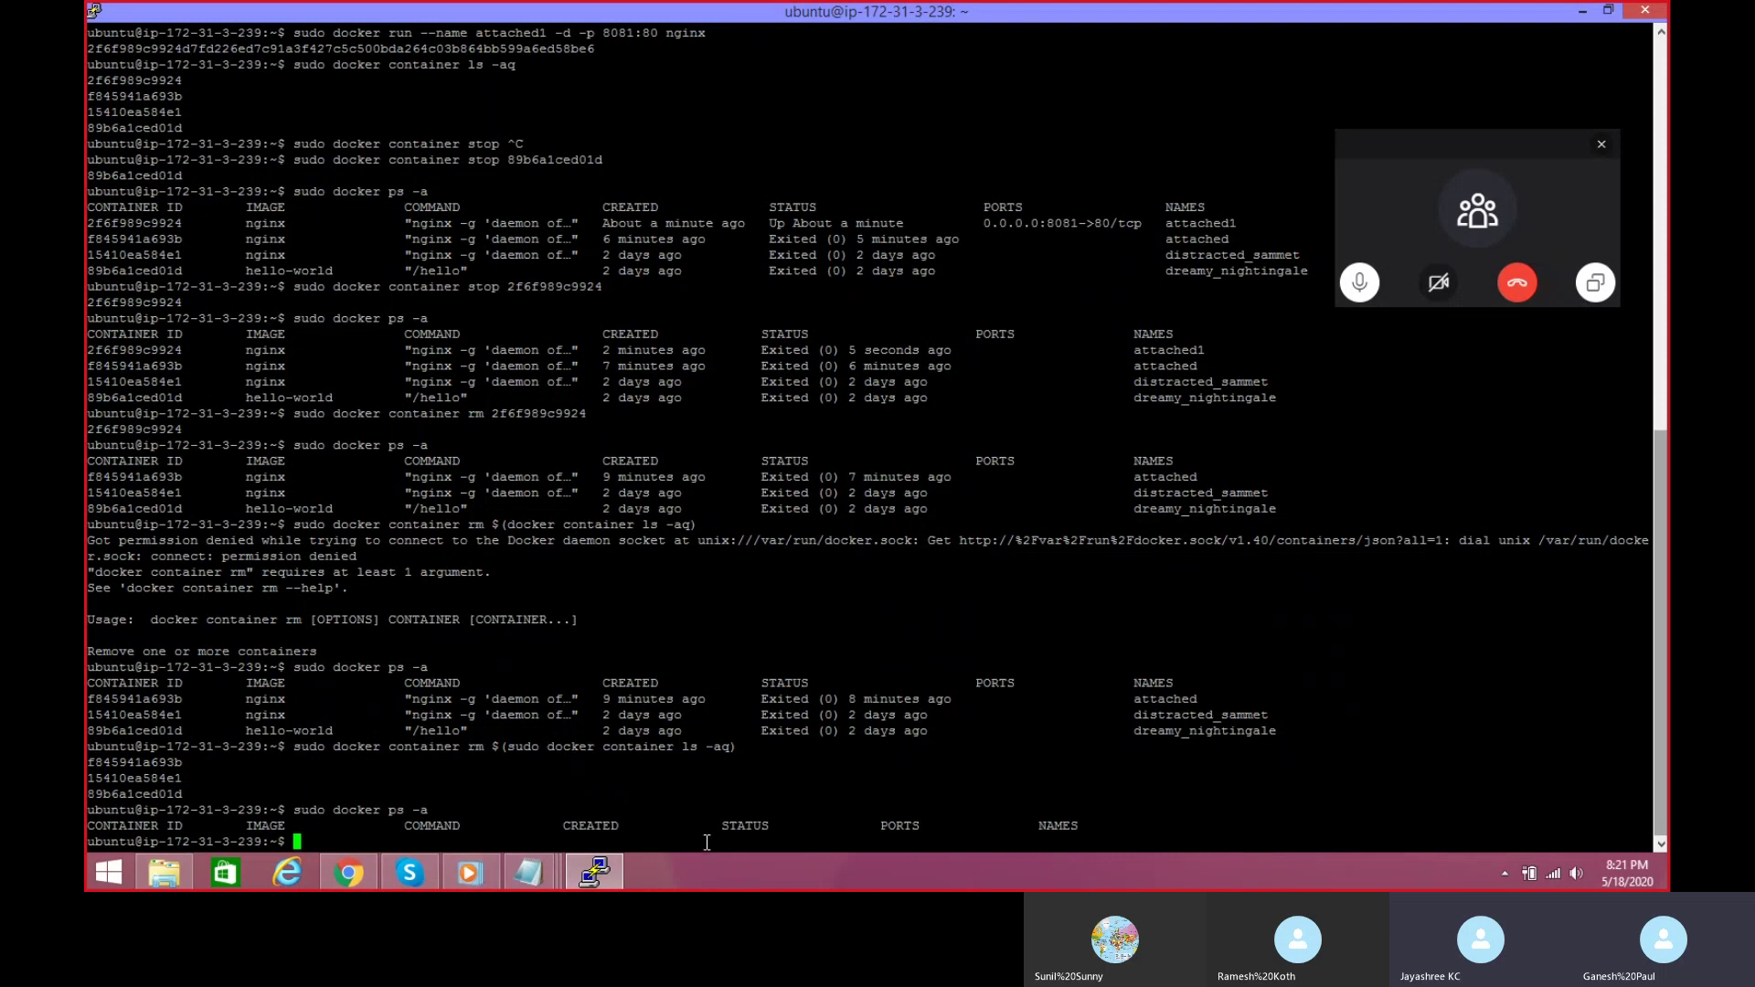
left_click(1602, 144)
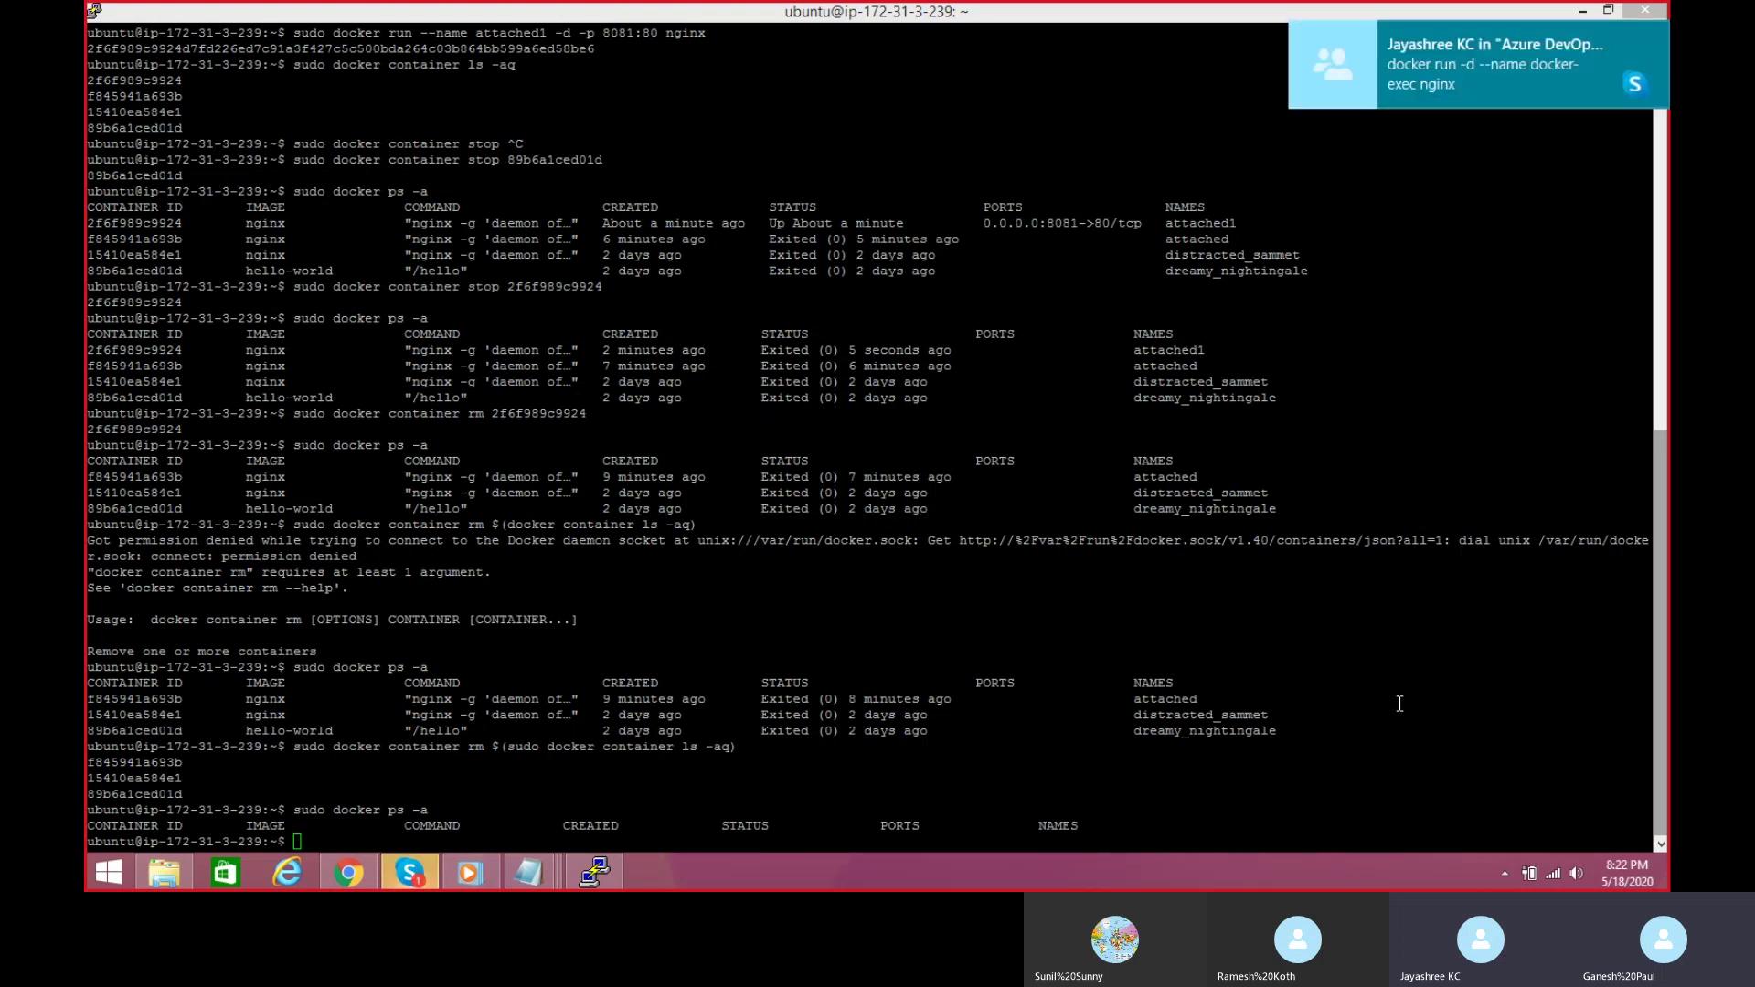
Step: Switch to the Skype chat and copy the message docker run -d --name docker-exec nginx
left_click(410, 873)
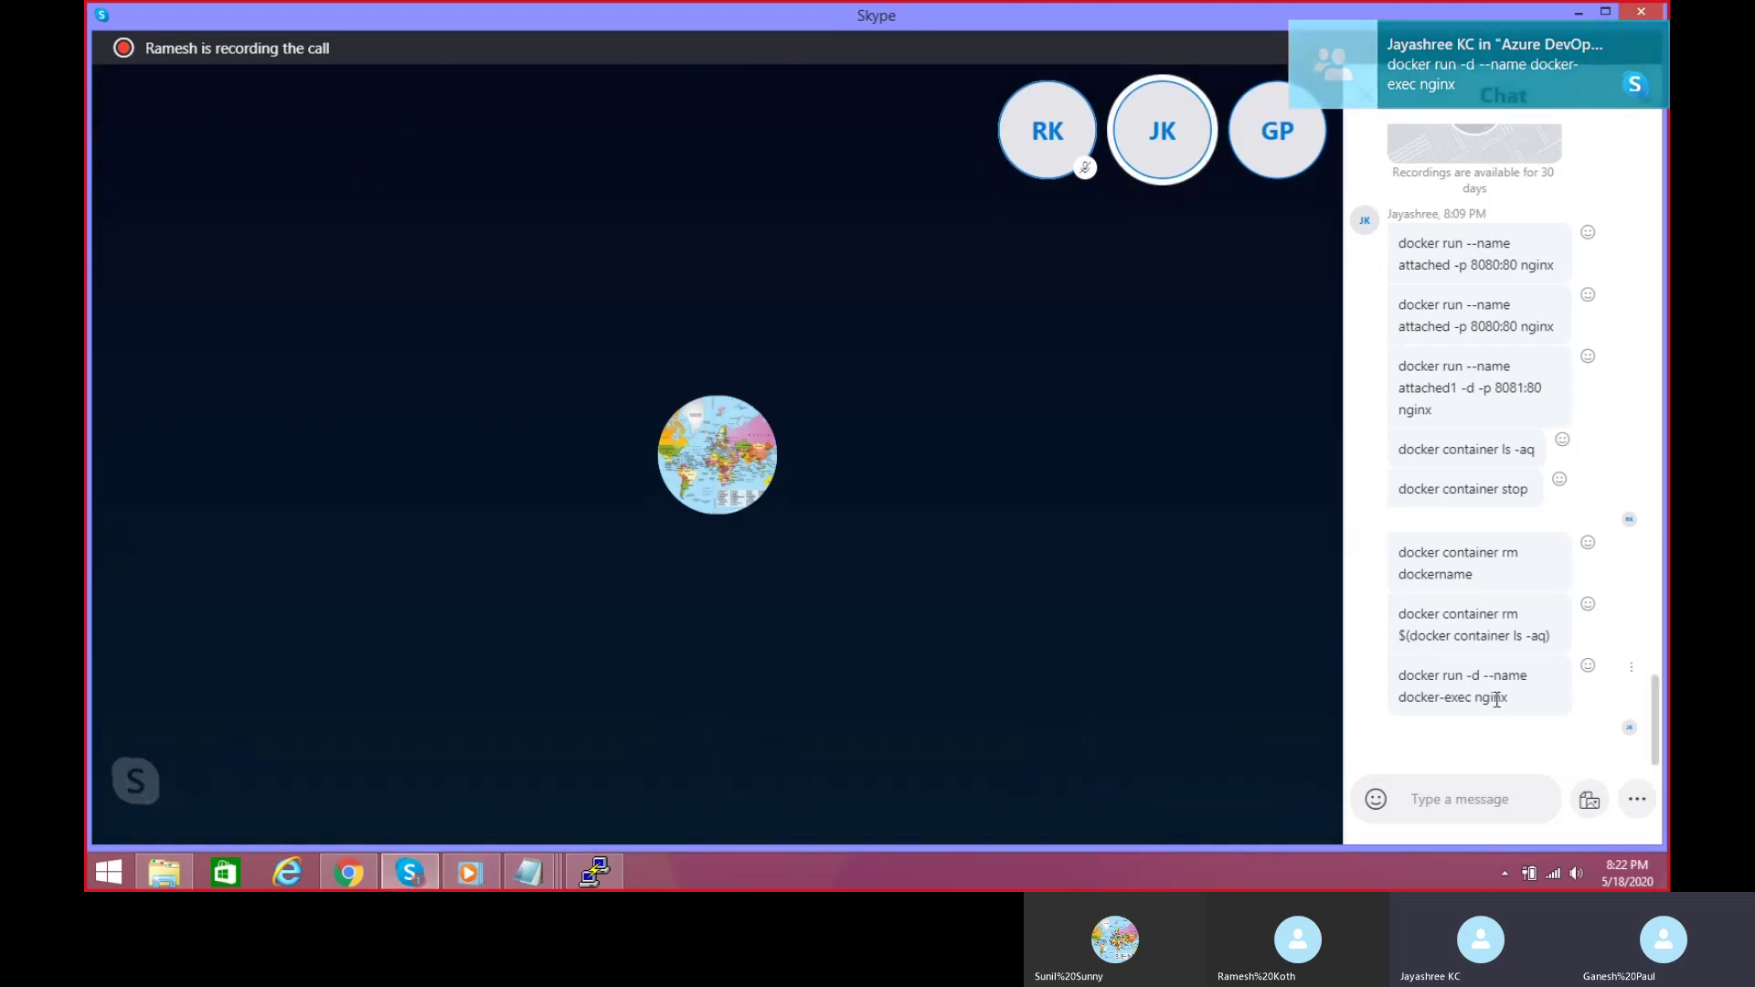
triple_click(1466, 693)
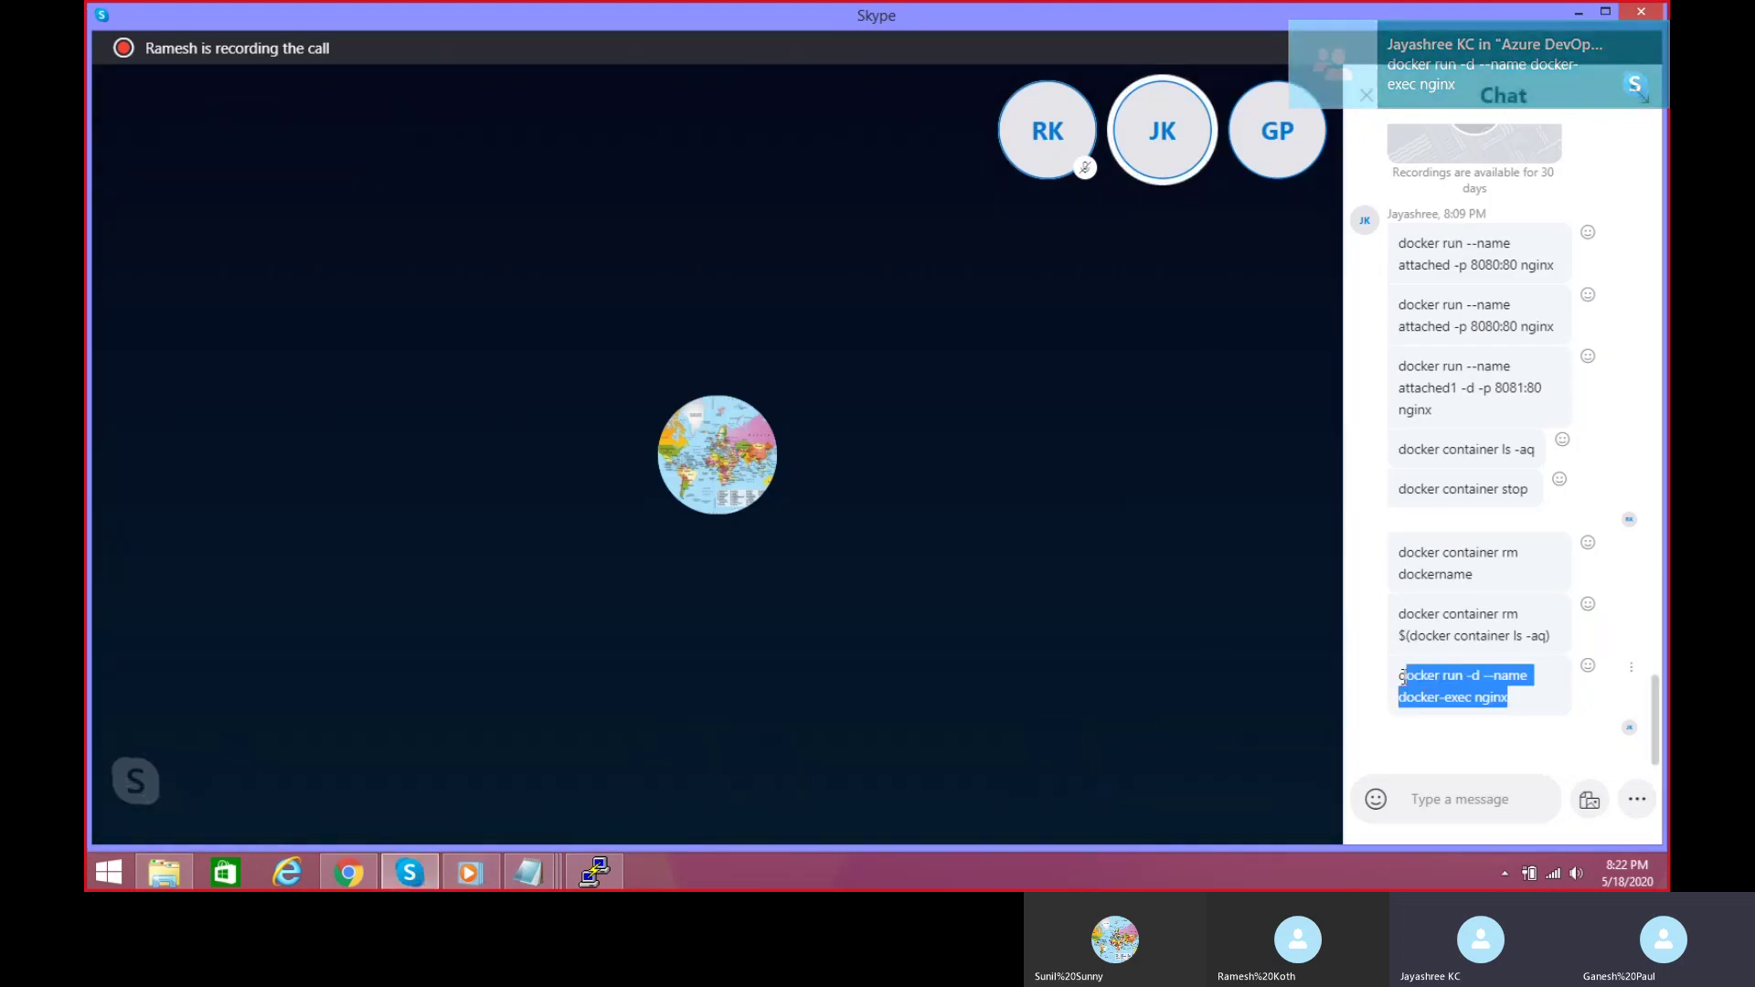
right_click(1465, 691)
left_click(1529, 527)
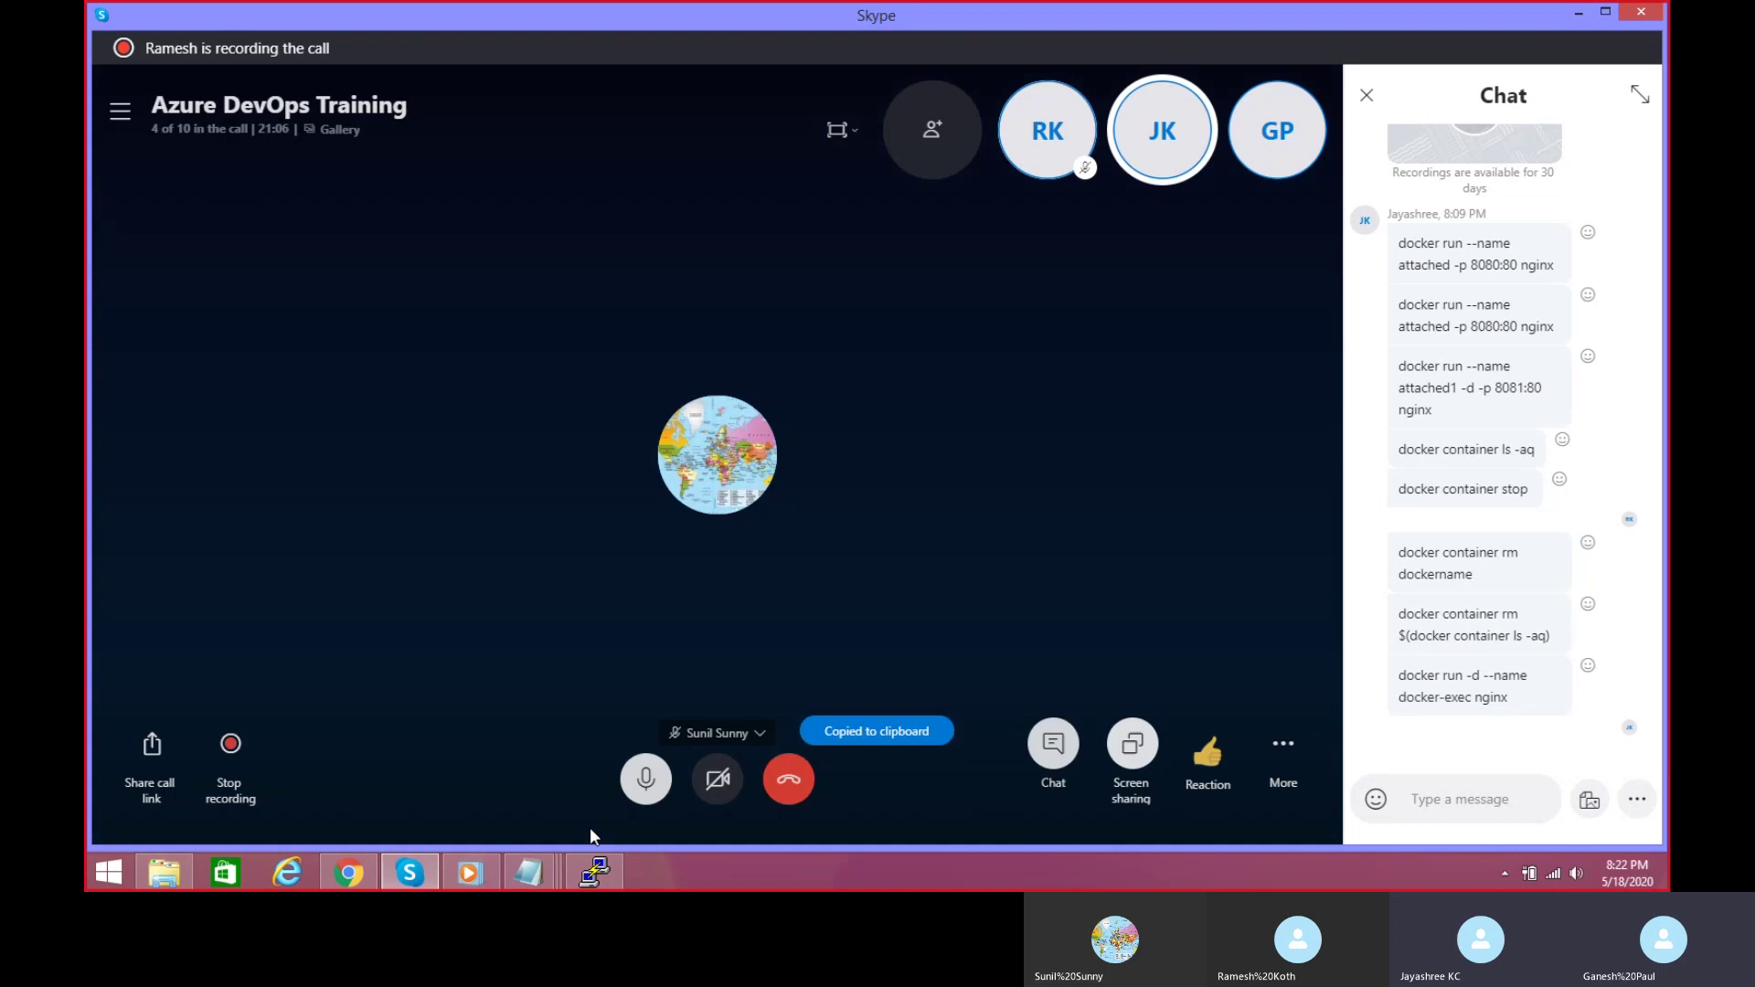
Step: Switch to the PuTTY terminal and run the copied command with sudo in front: sudo docker run -d --name docker-exec nginx
mouse_move(596, 880)
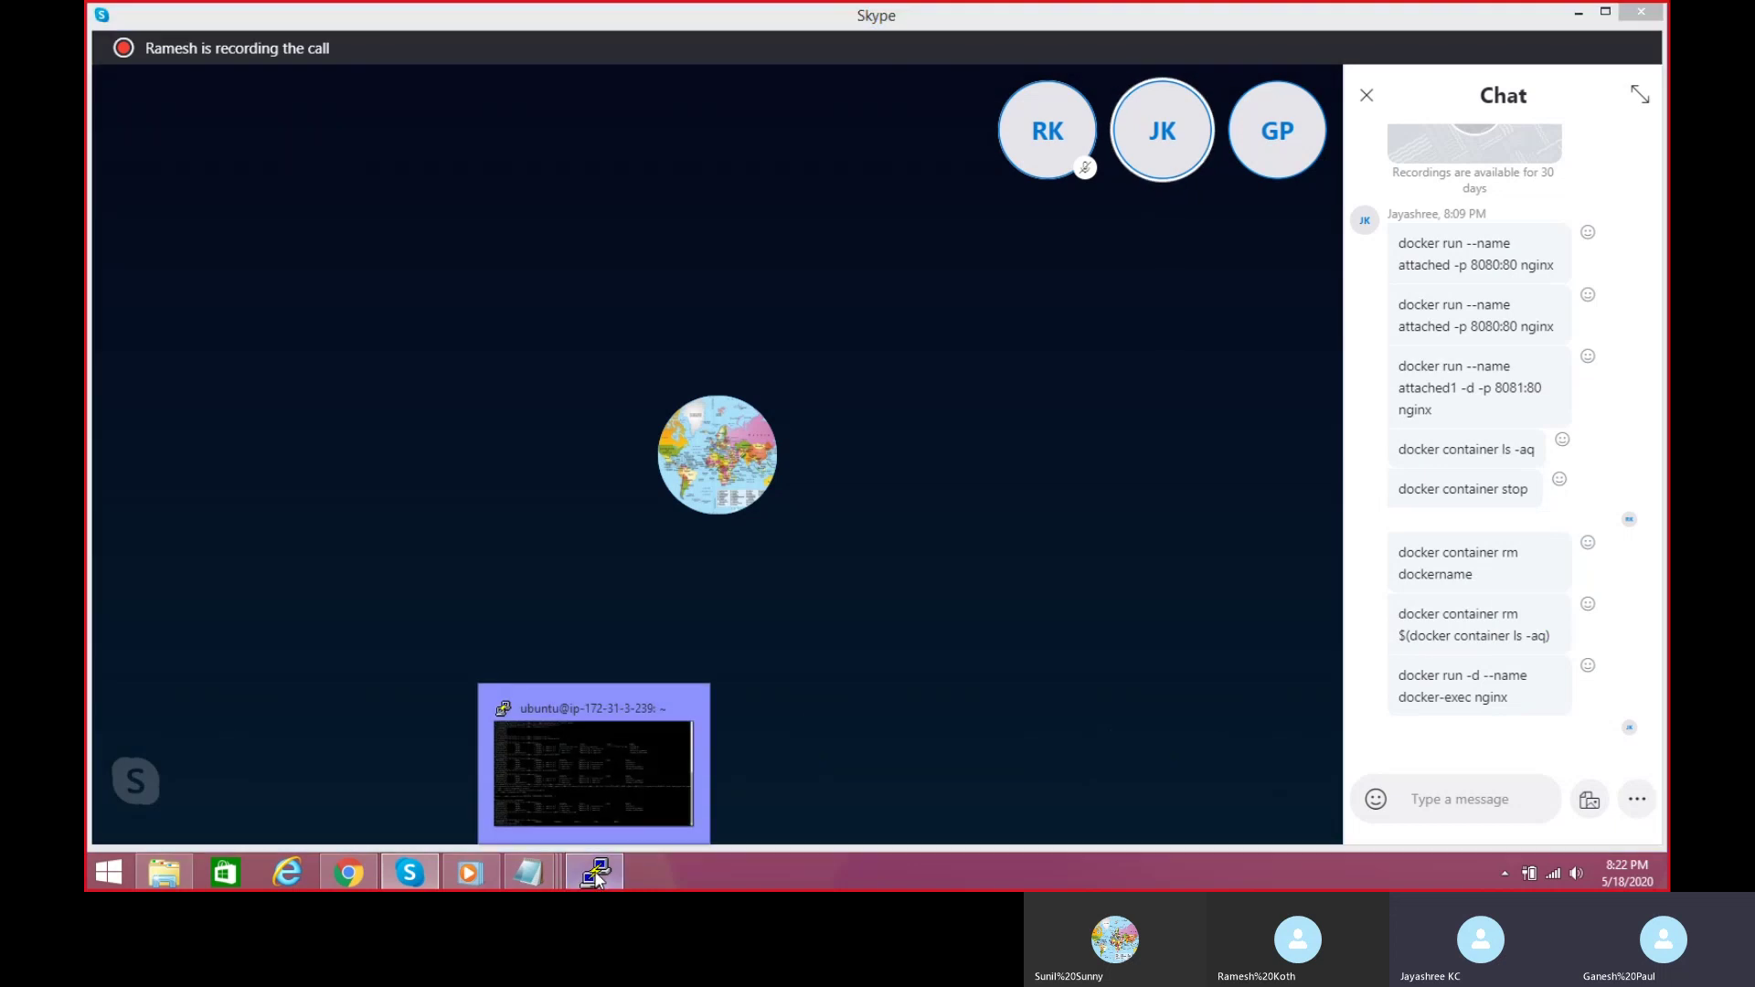
left_click(641, 764)
type("su")
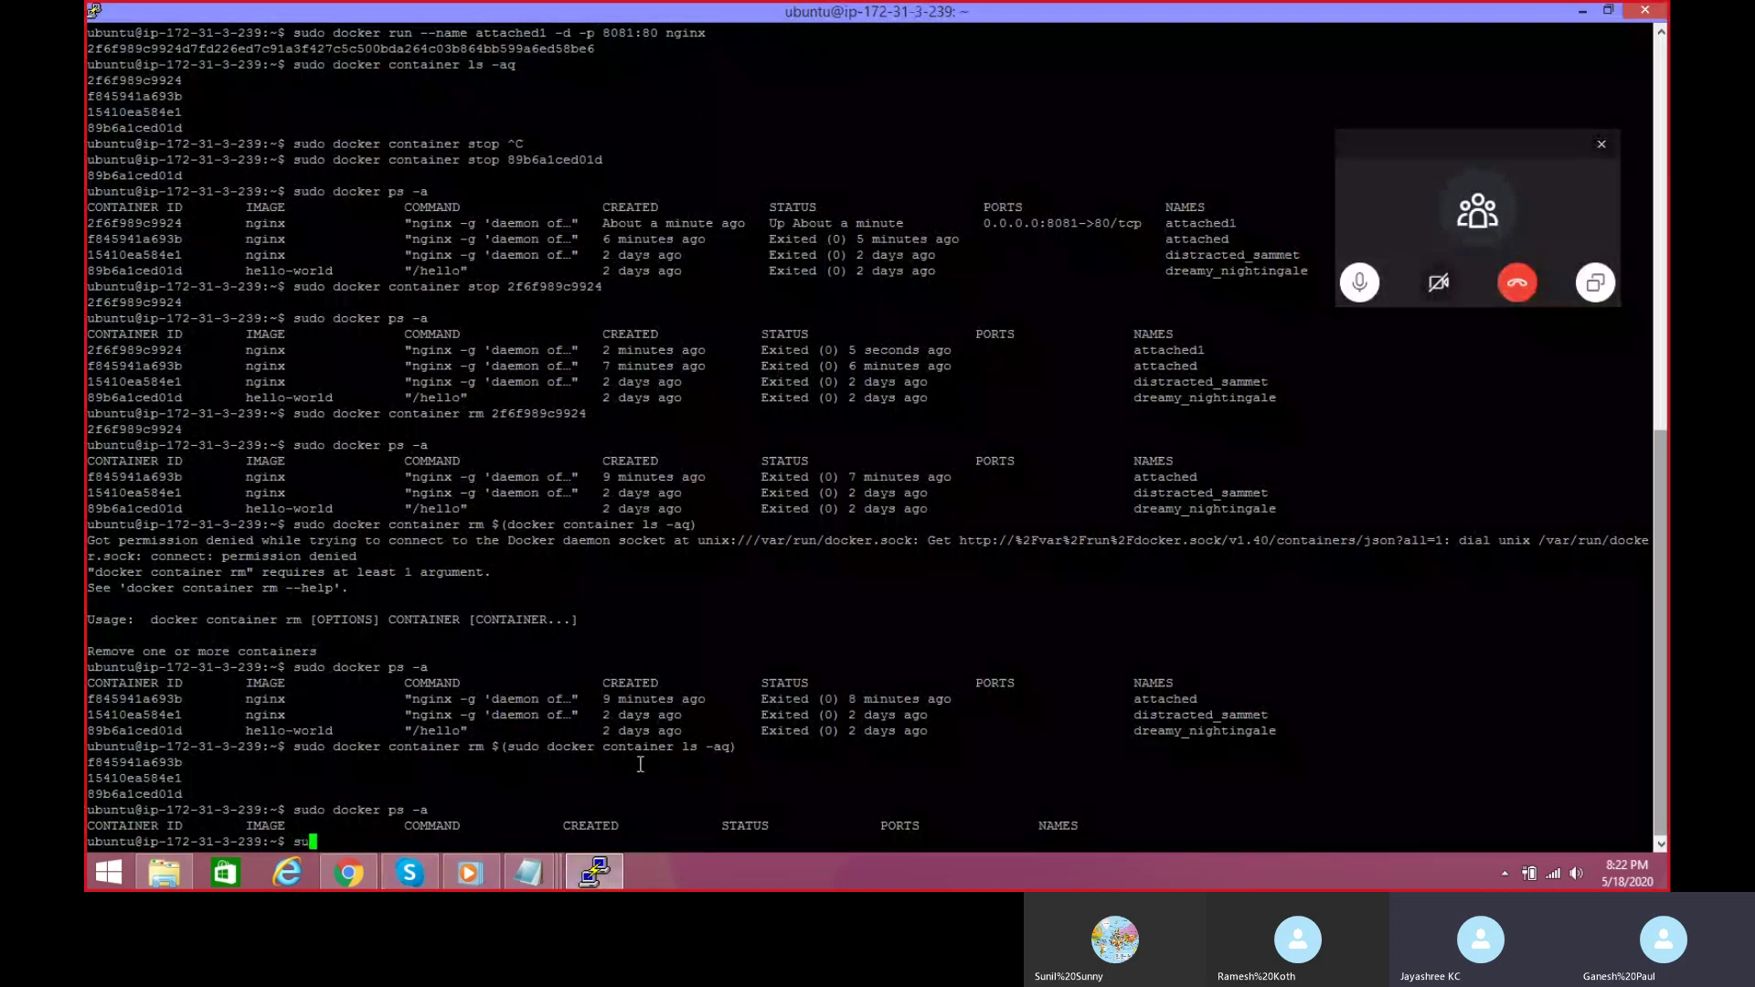
type("do docker run -d --name docker-exec nginx")
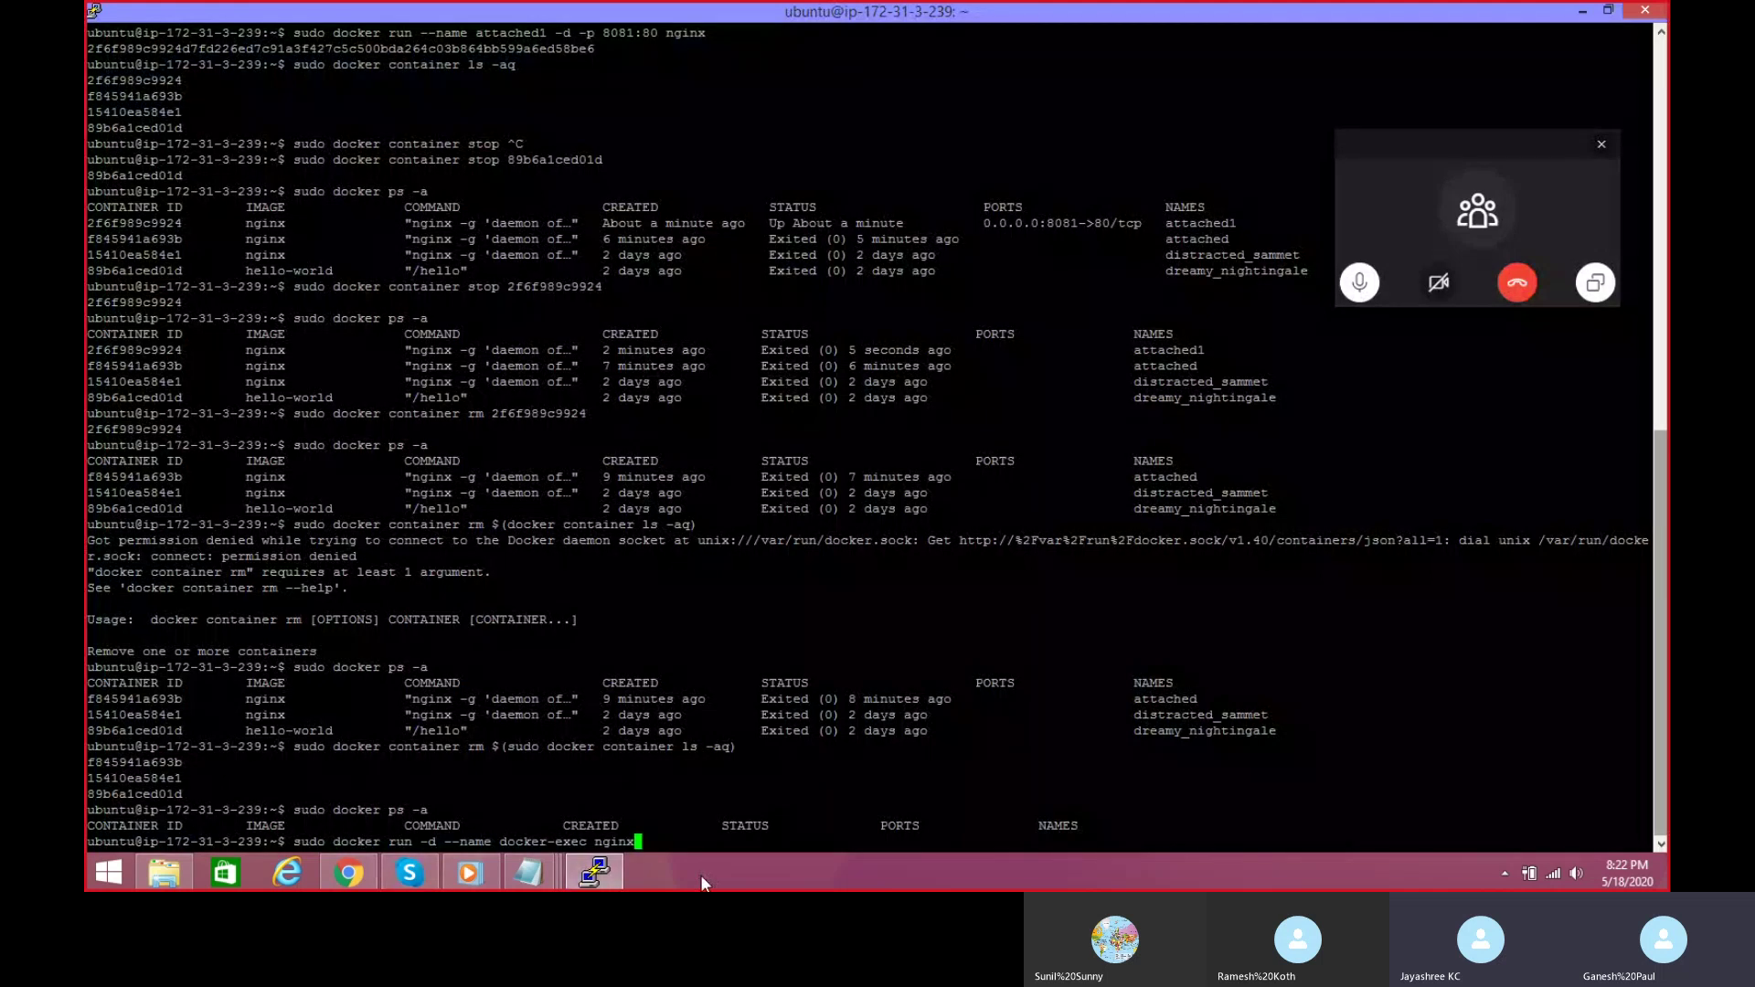
key("Return")
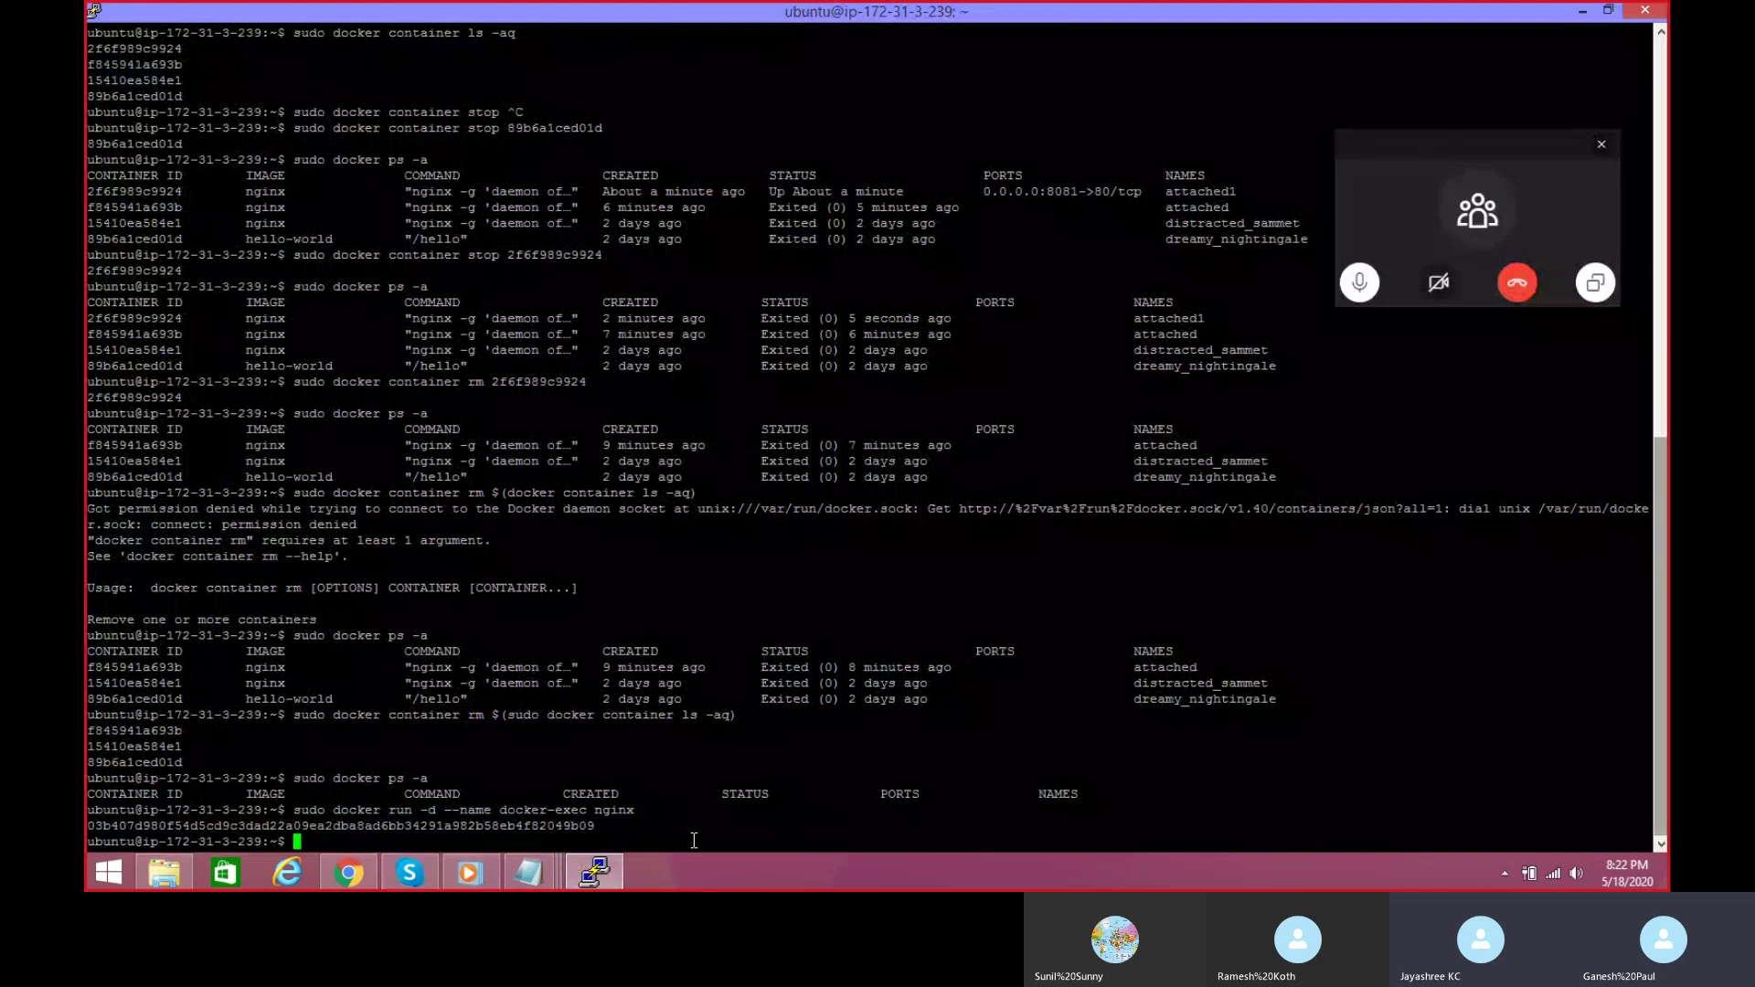
Step: Recall sudo docker ps -a from the command history and run it to list all containers
key("Up")
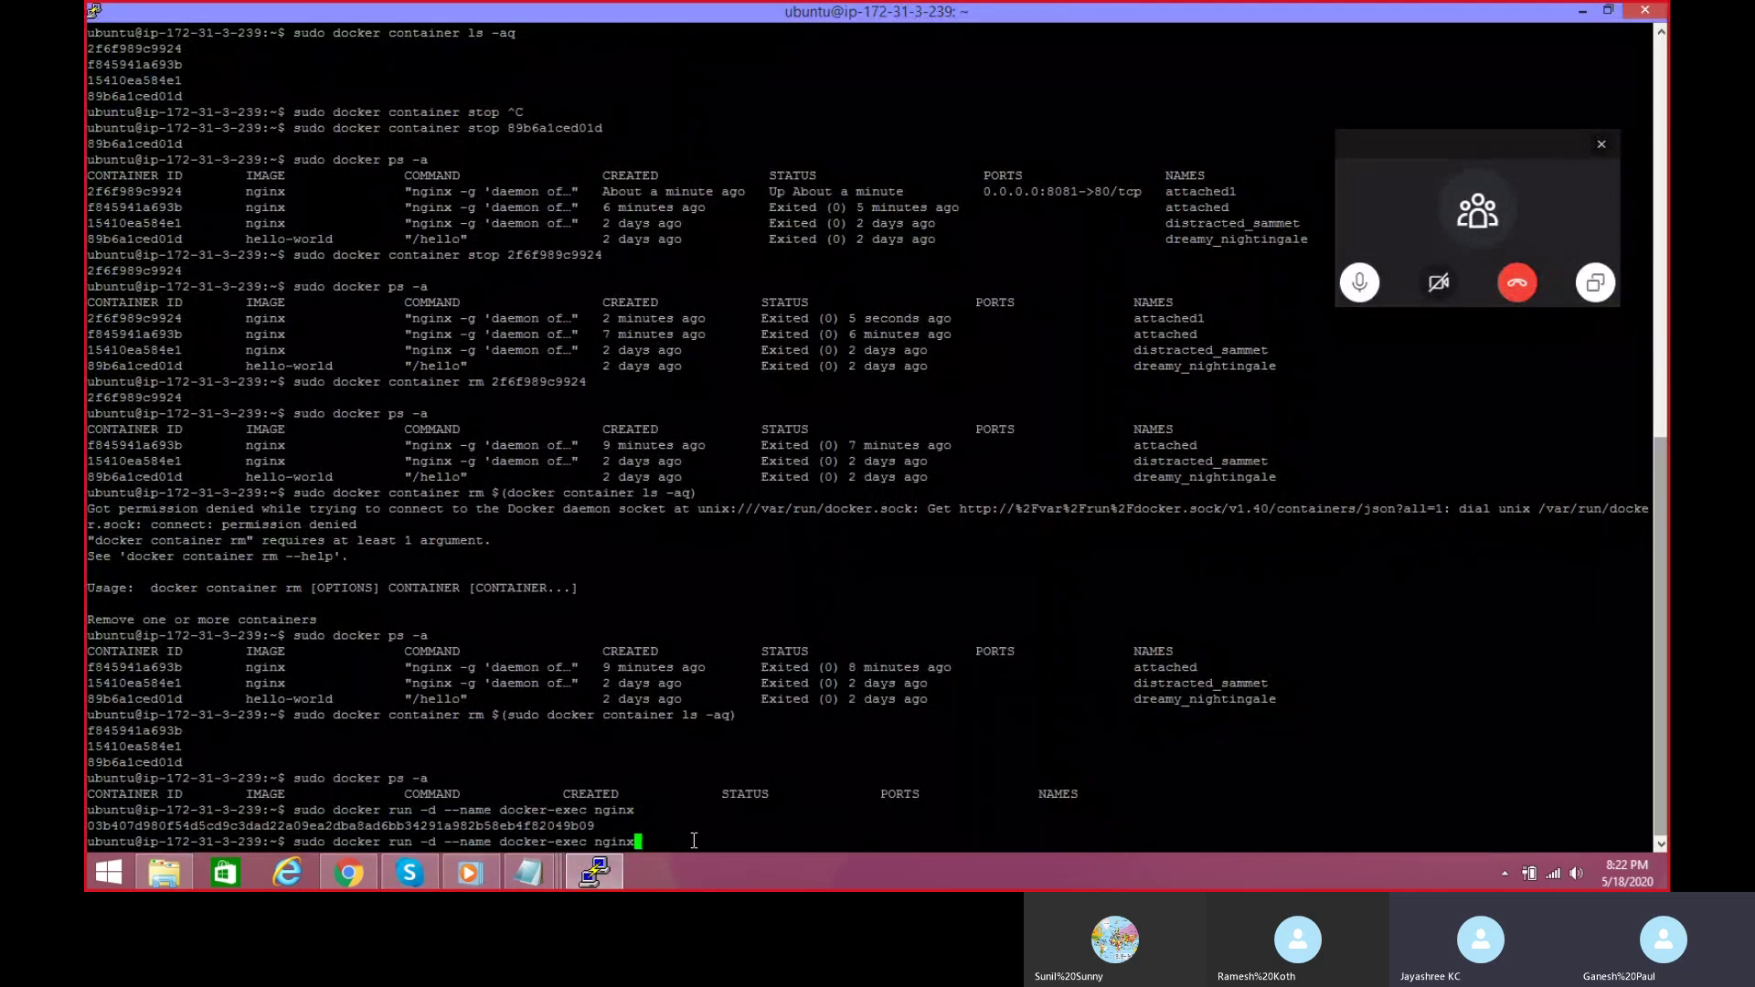
key("Up")
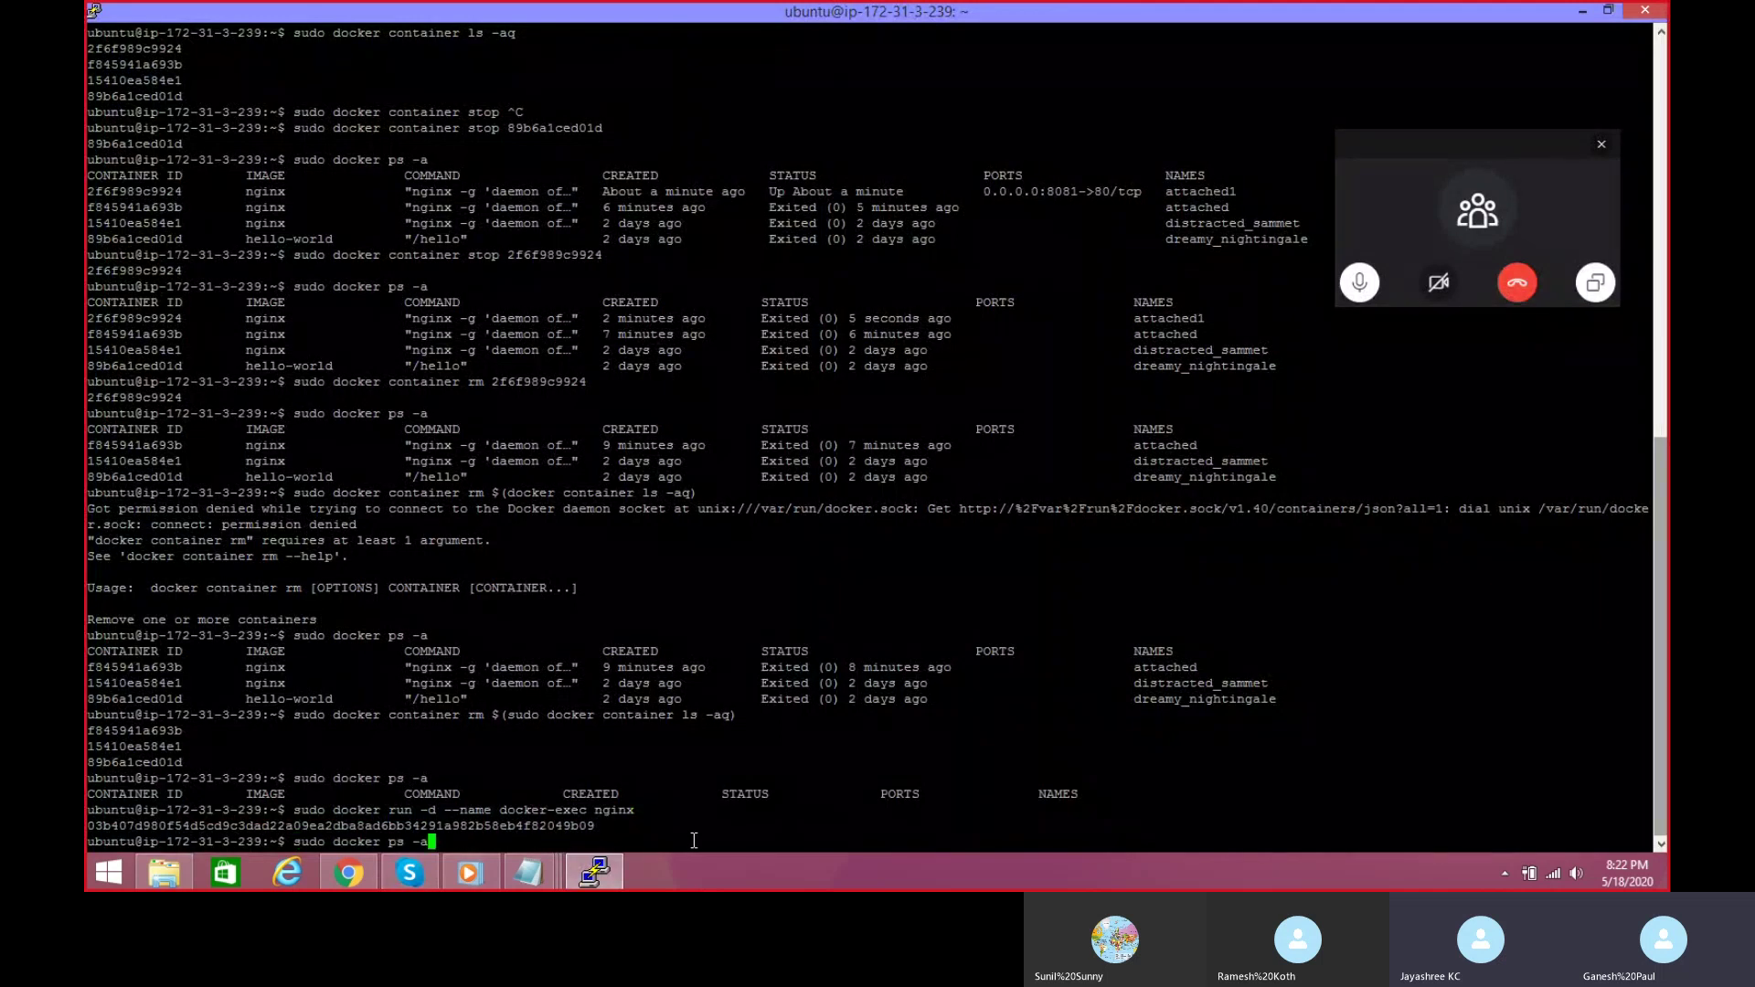
key("Return")
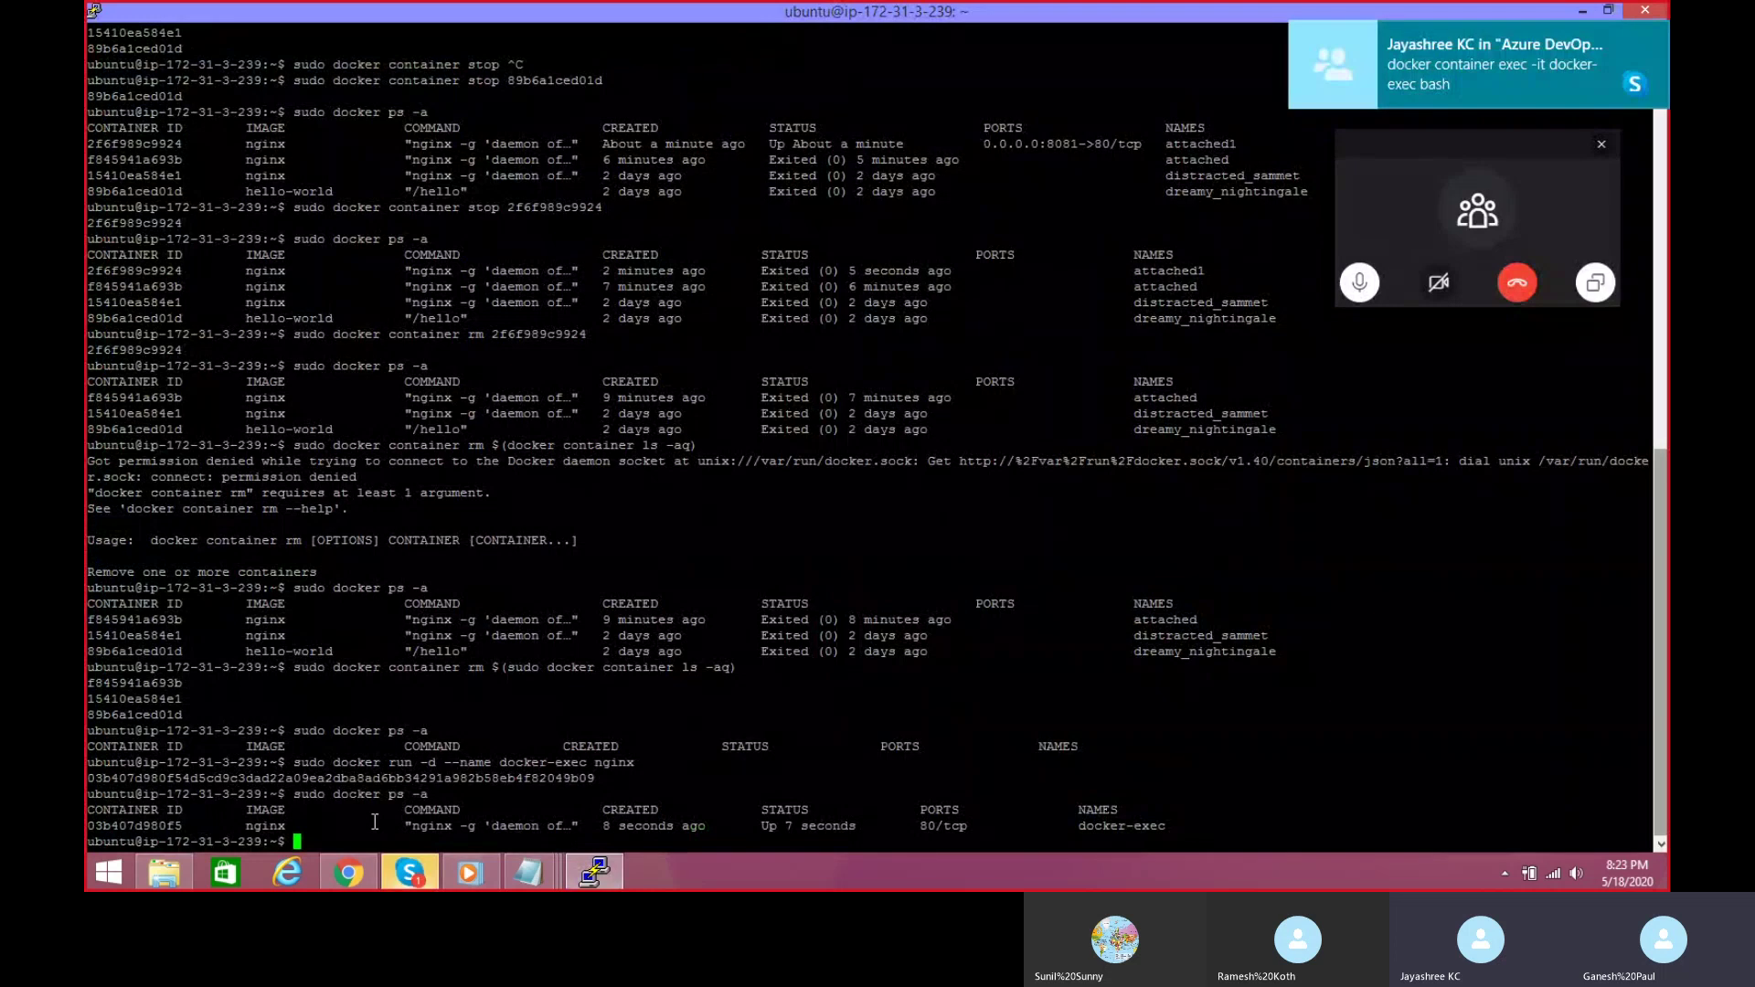
Step: Switch to the Skype chat and copy the message docker container exec -it docker-exec bash
left_click(410, 873)
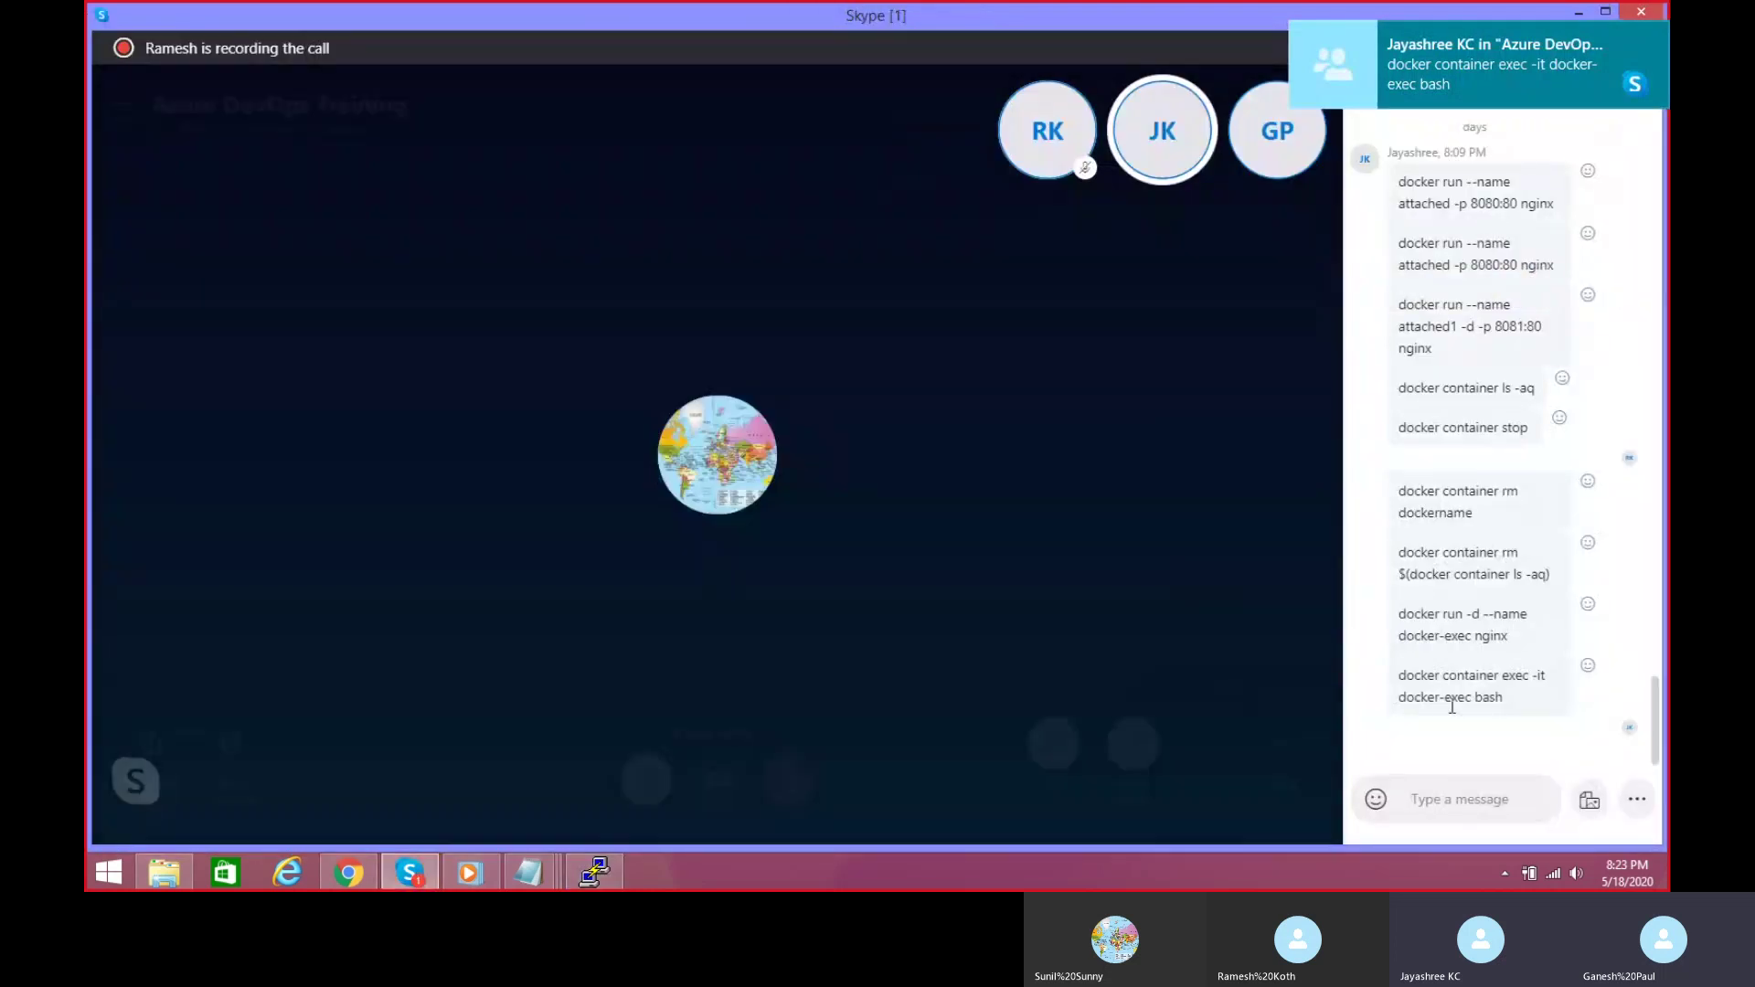
left_click_drag(1505, 699, 1400, 678)
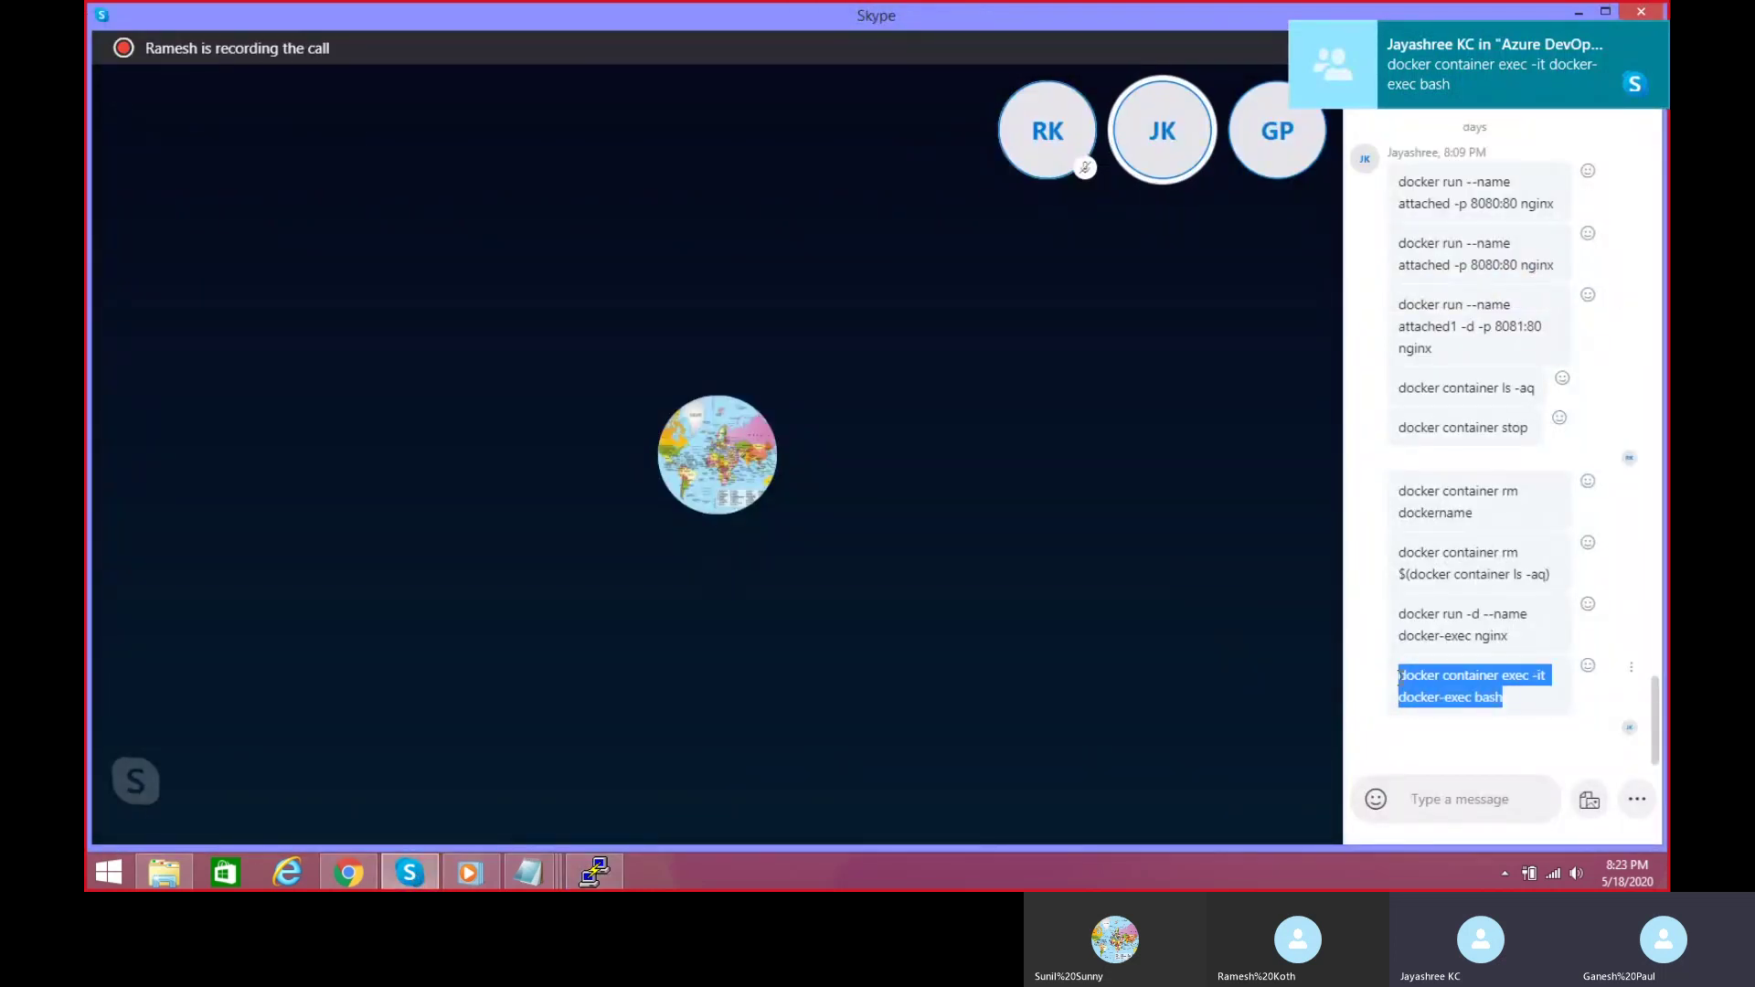
right_click(1460, 688)
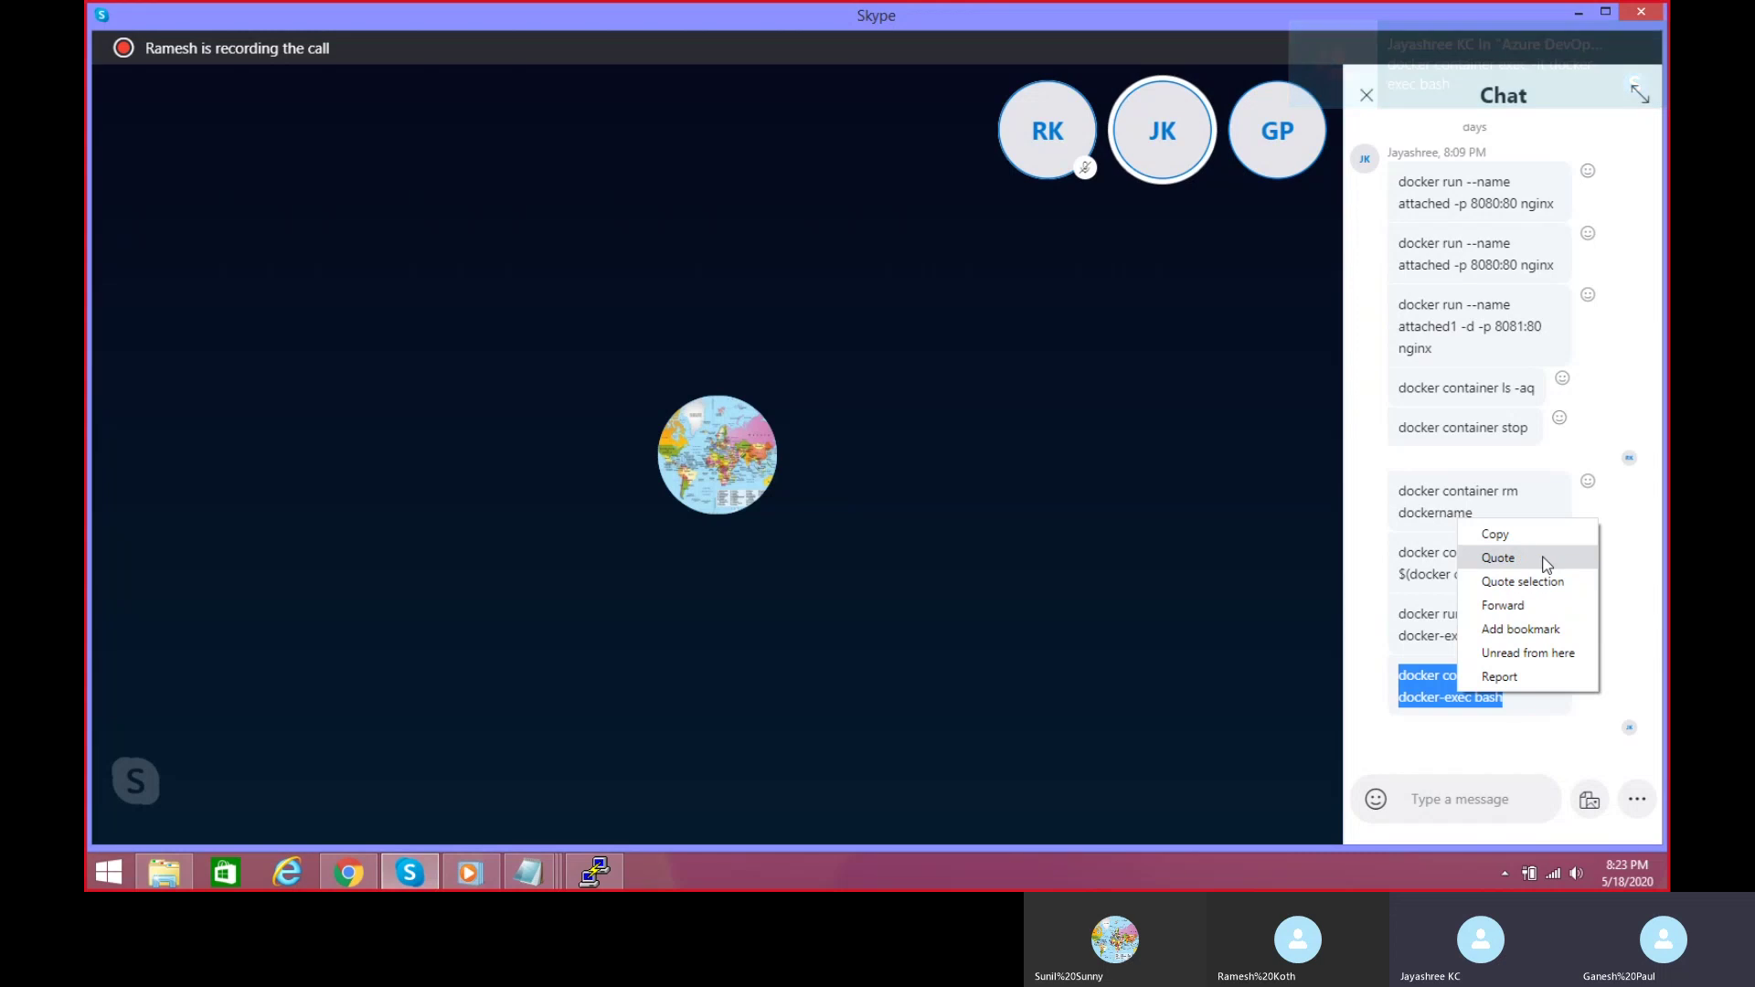
left_click(1498, 536)
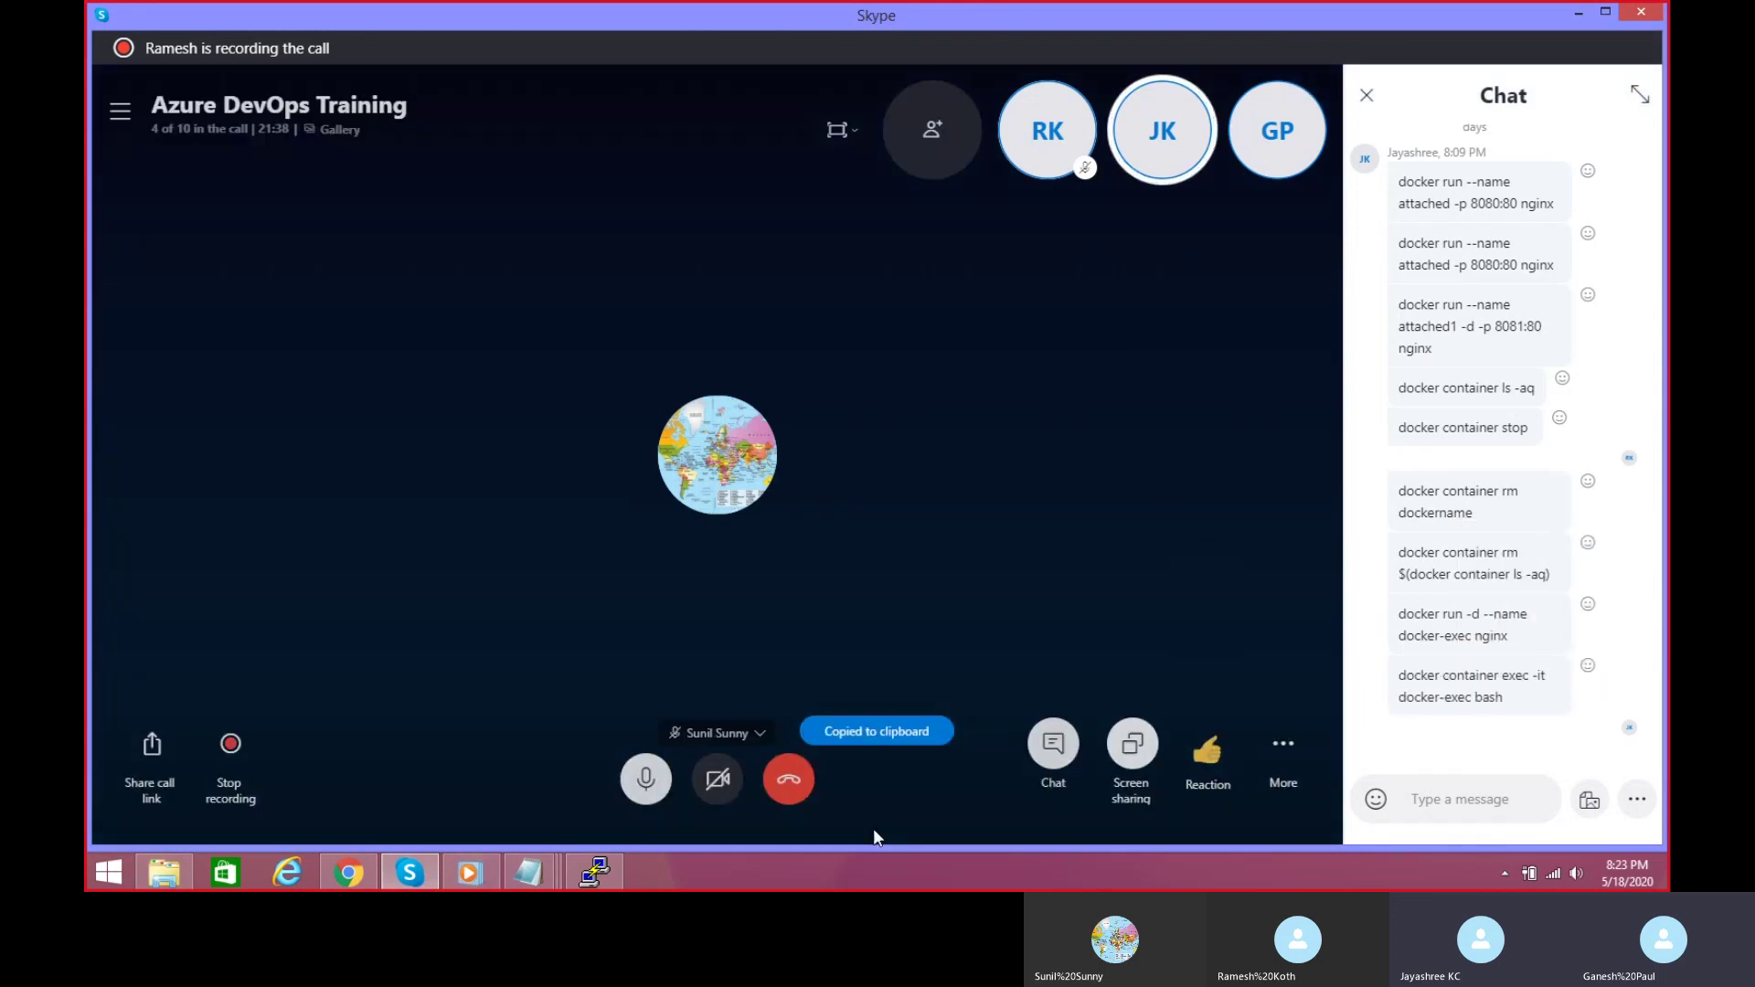
Step: Open a bash shell in the container from PuTTY by running sudo docker container exec -it docker-exec bash
left_click(595, 876)
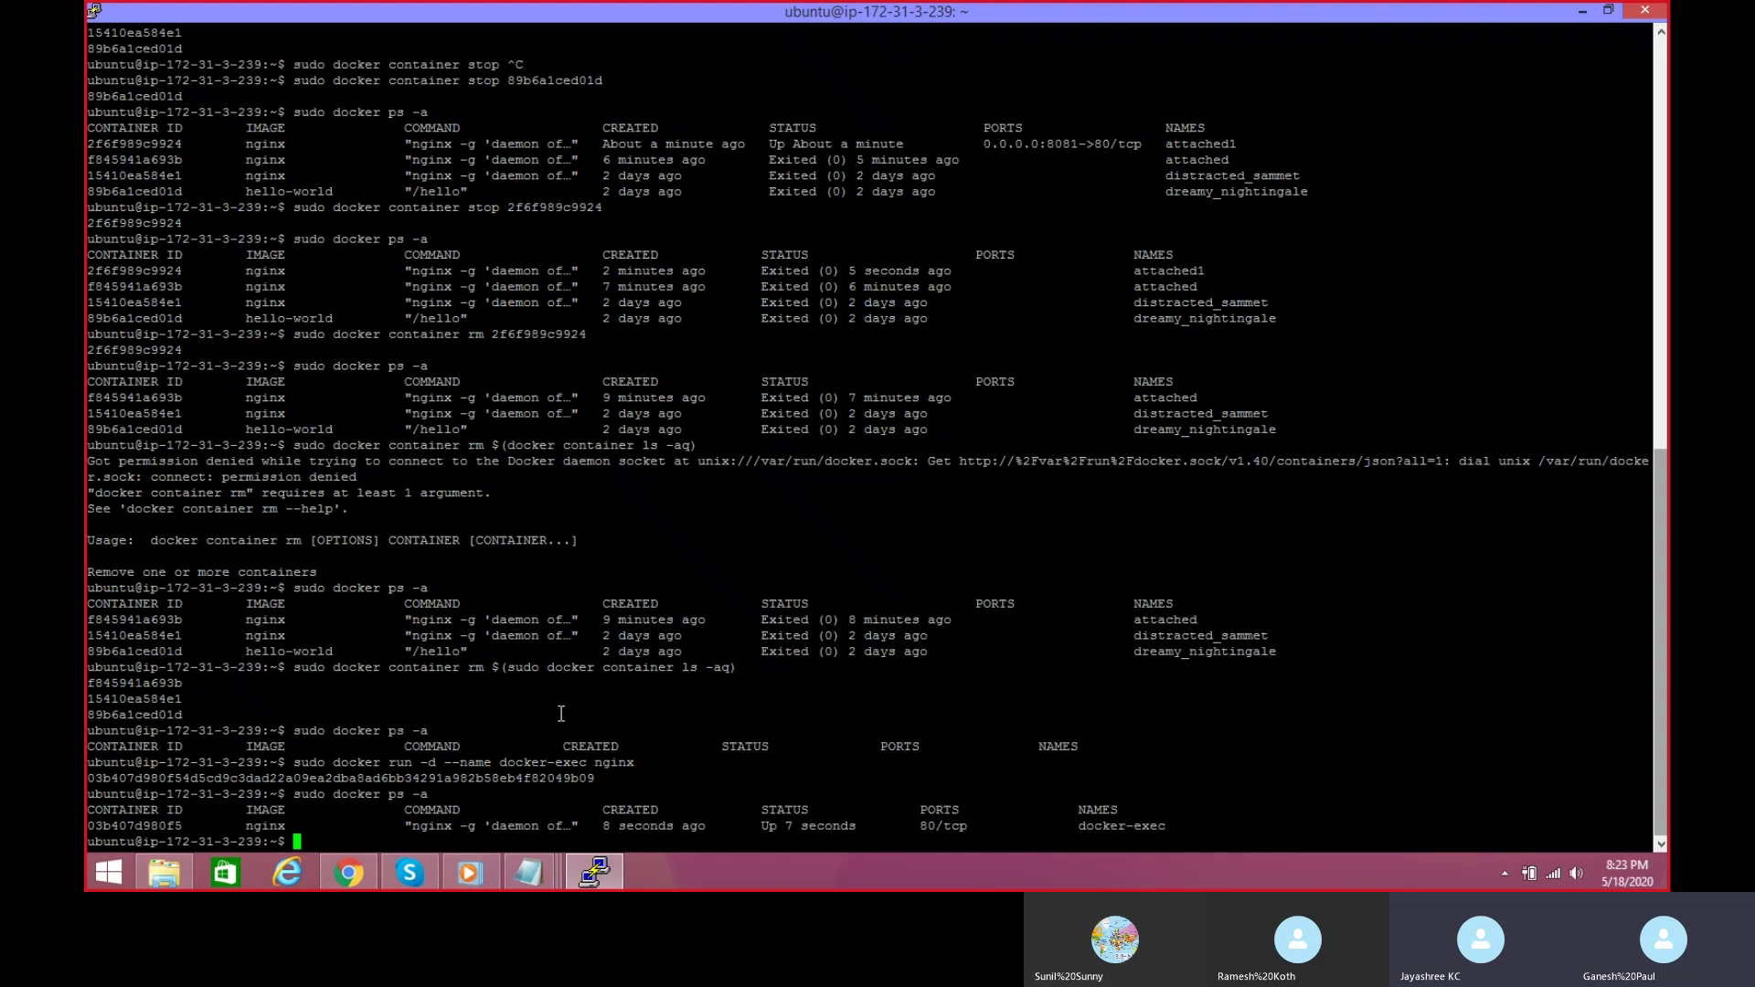
type("sudo")
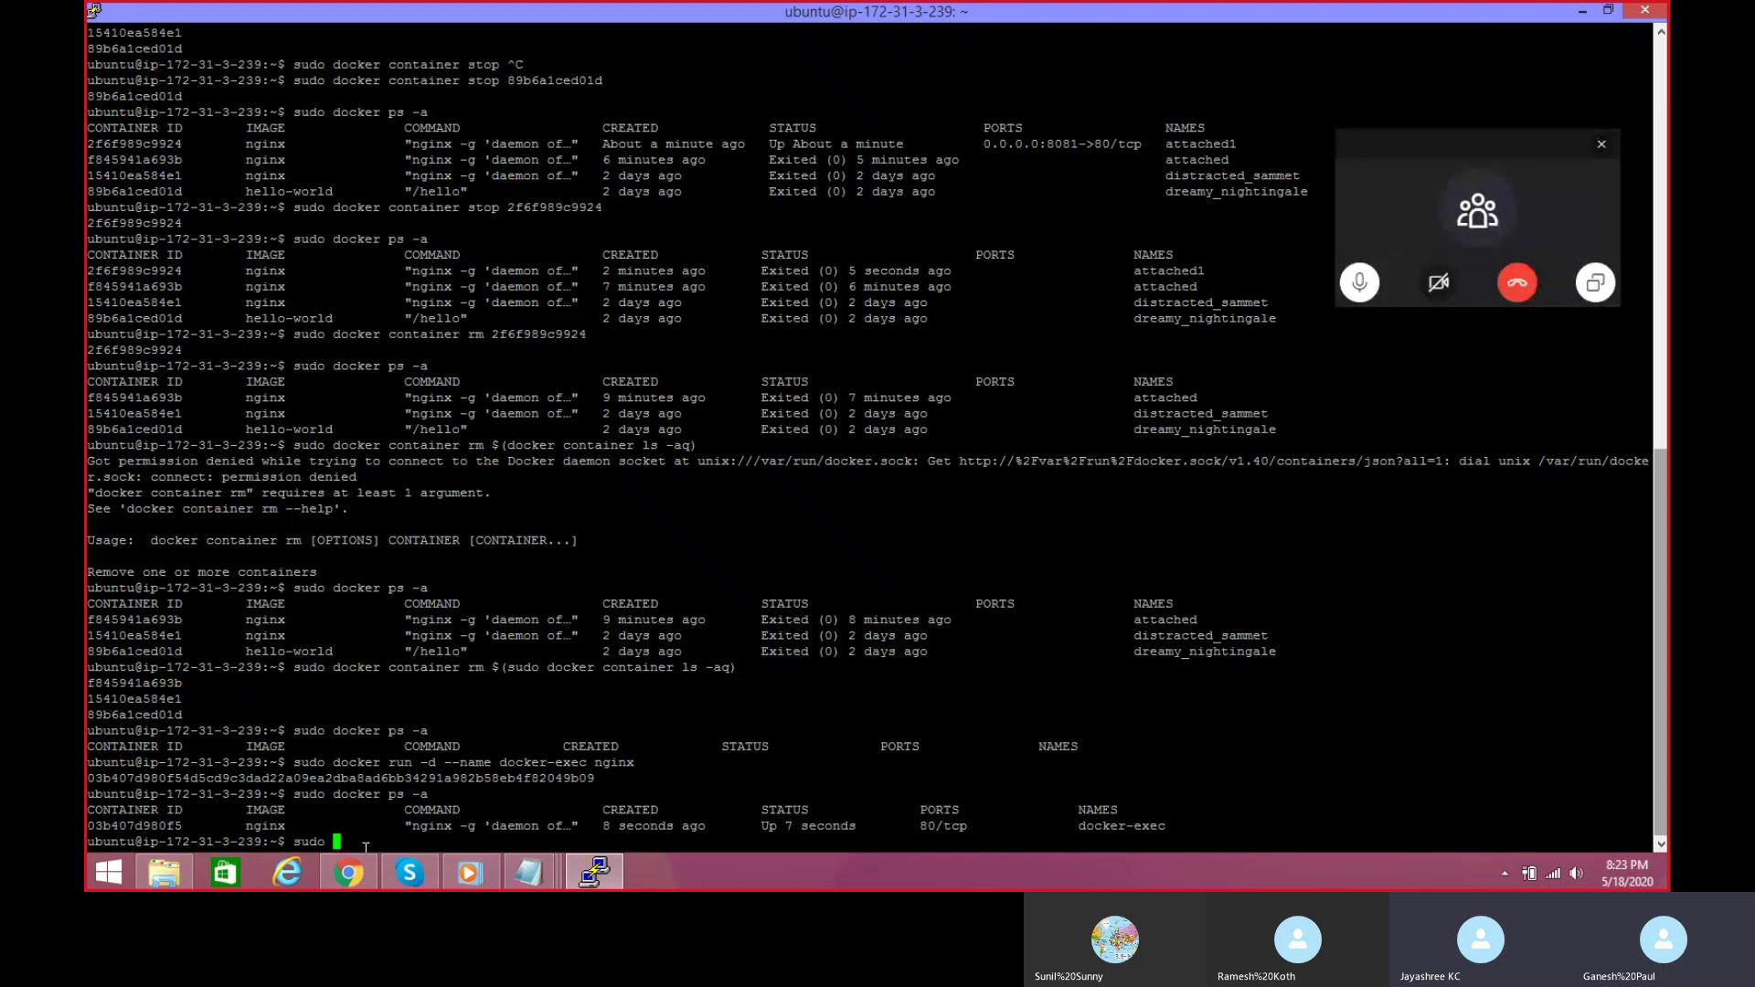
right_click(365, 847)
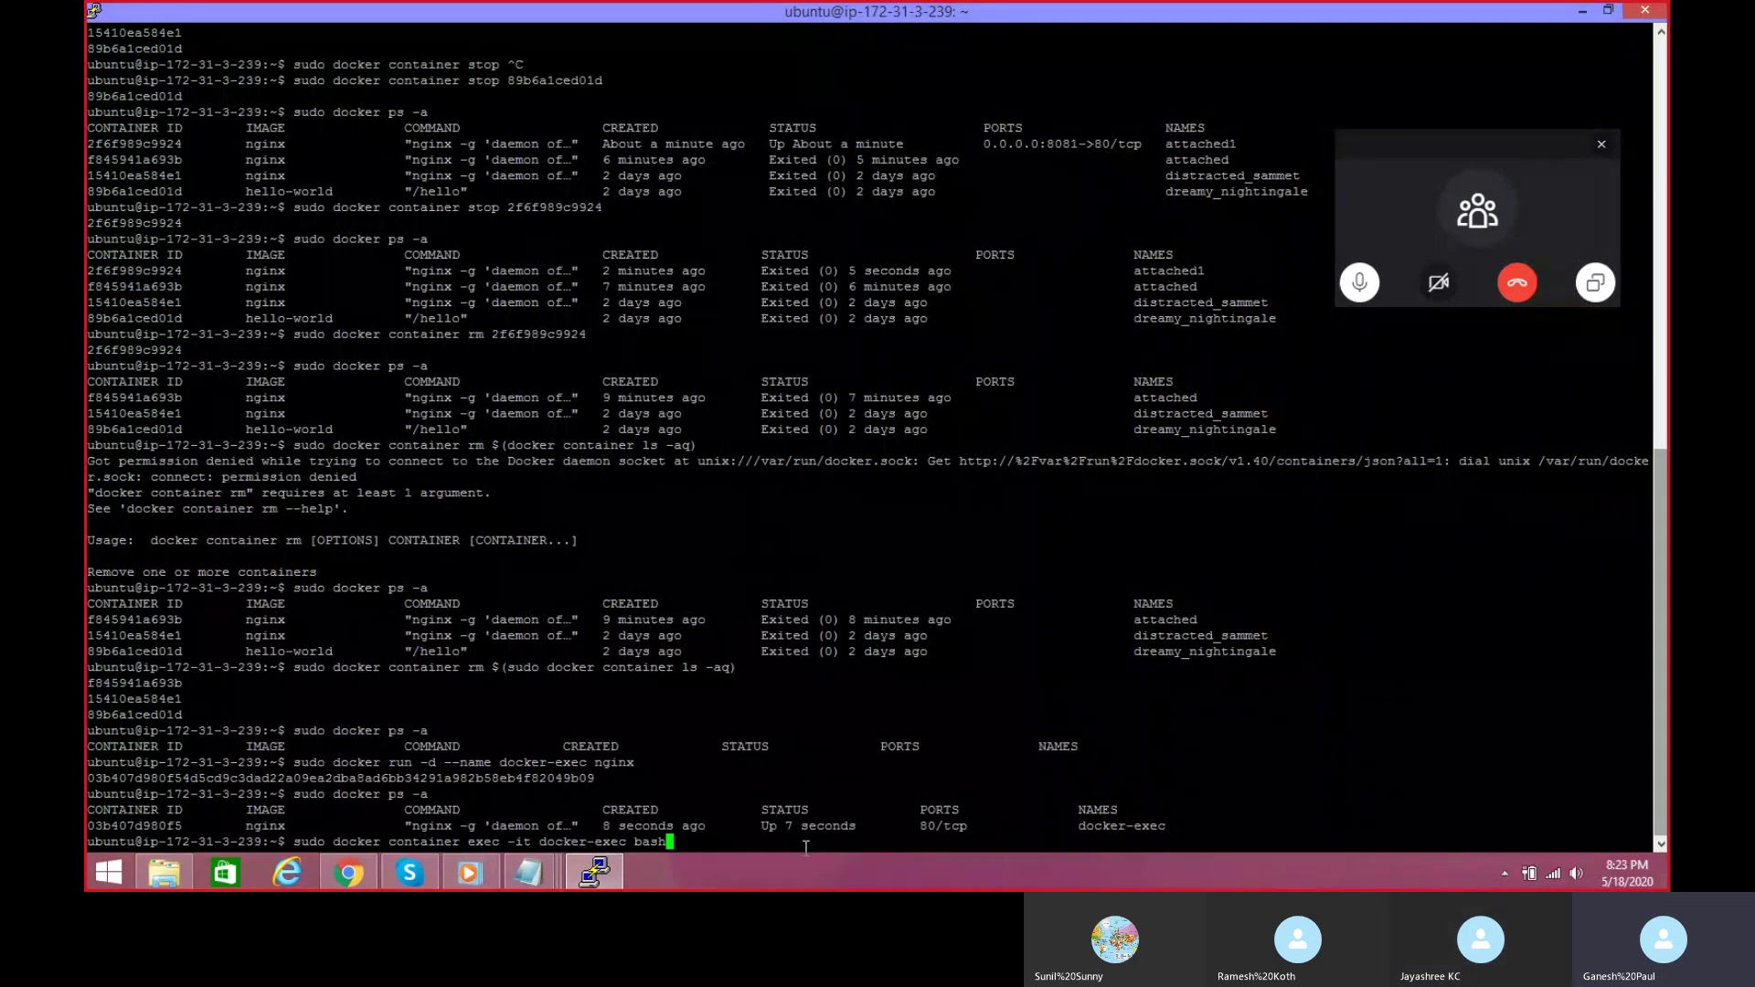
key("Return")
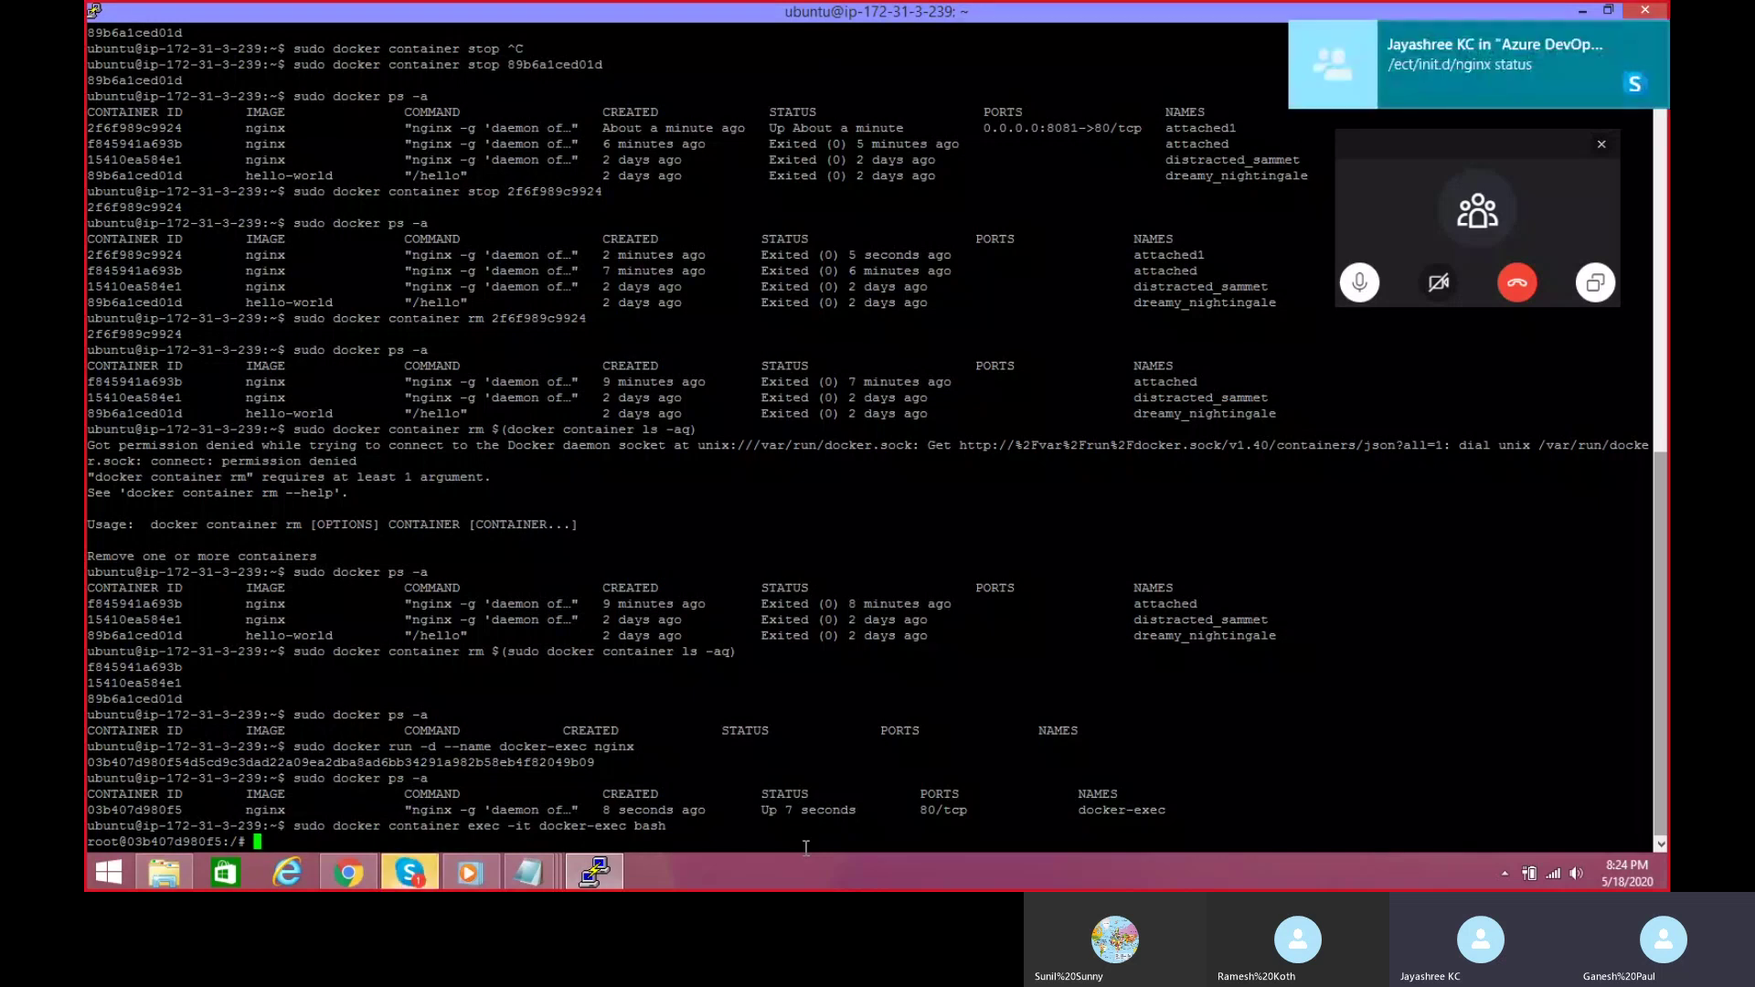
key("alt+Tab")
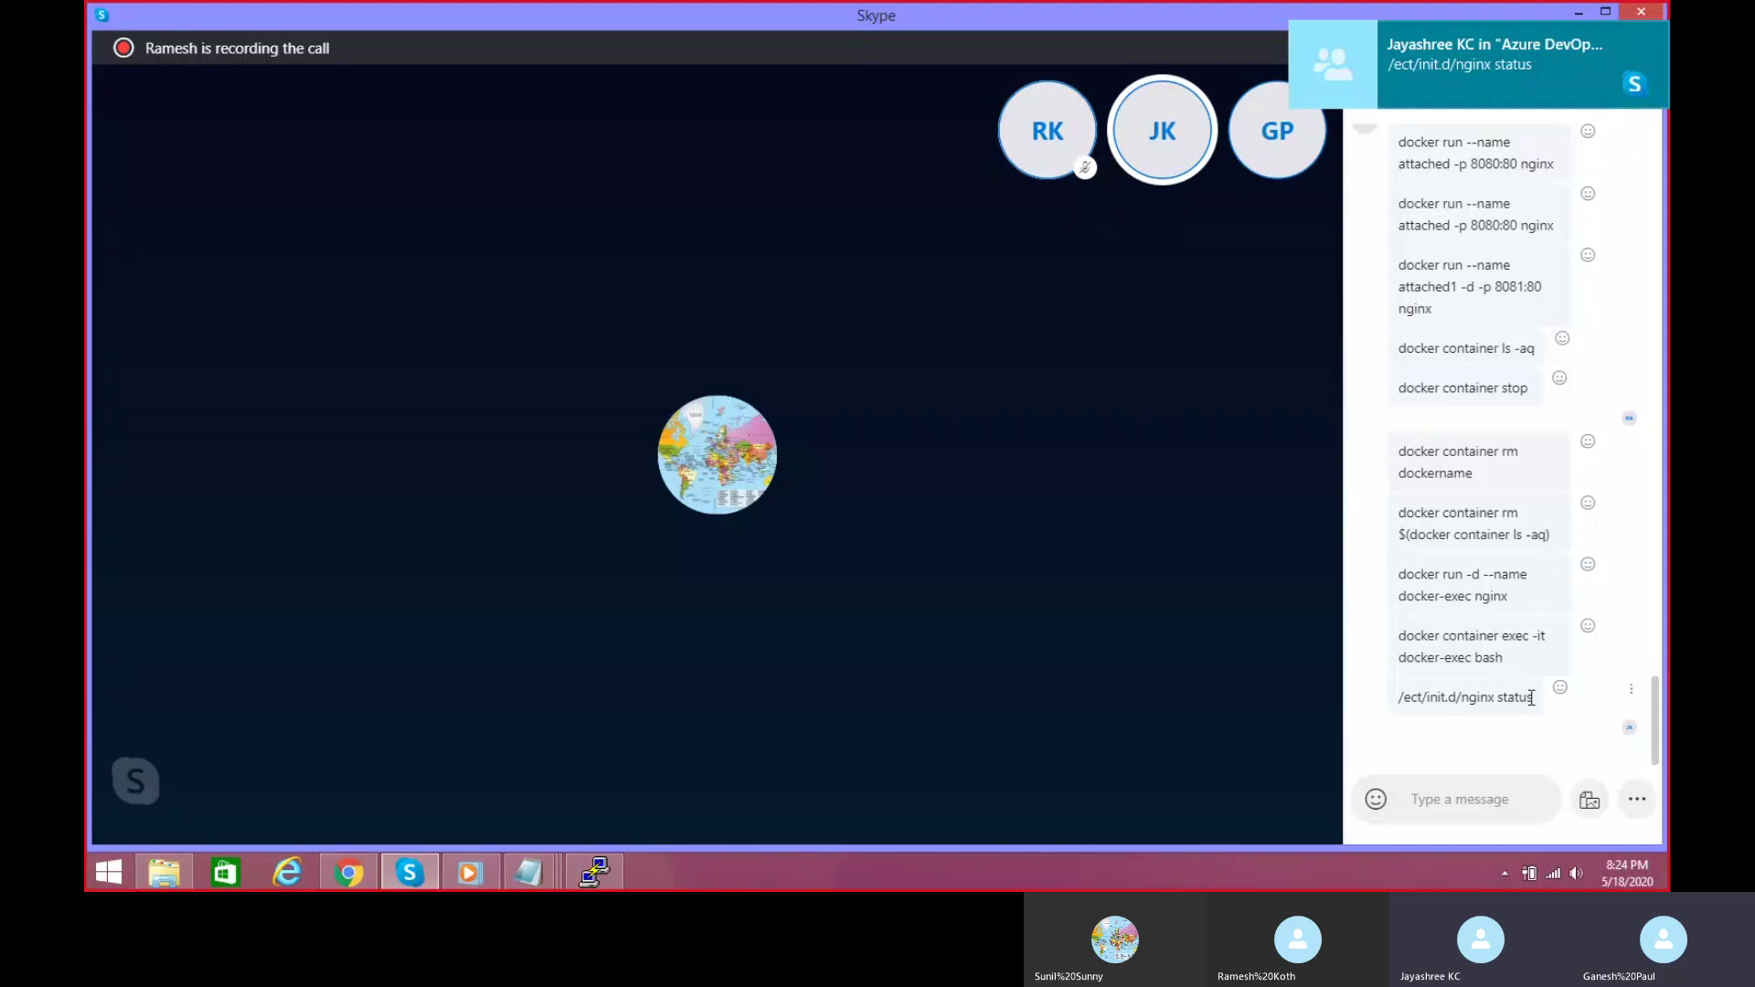
left_click_drag(1534, 698, 1399, 697)
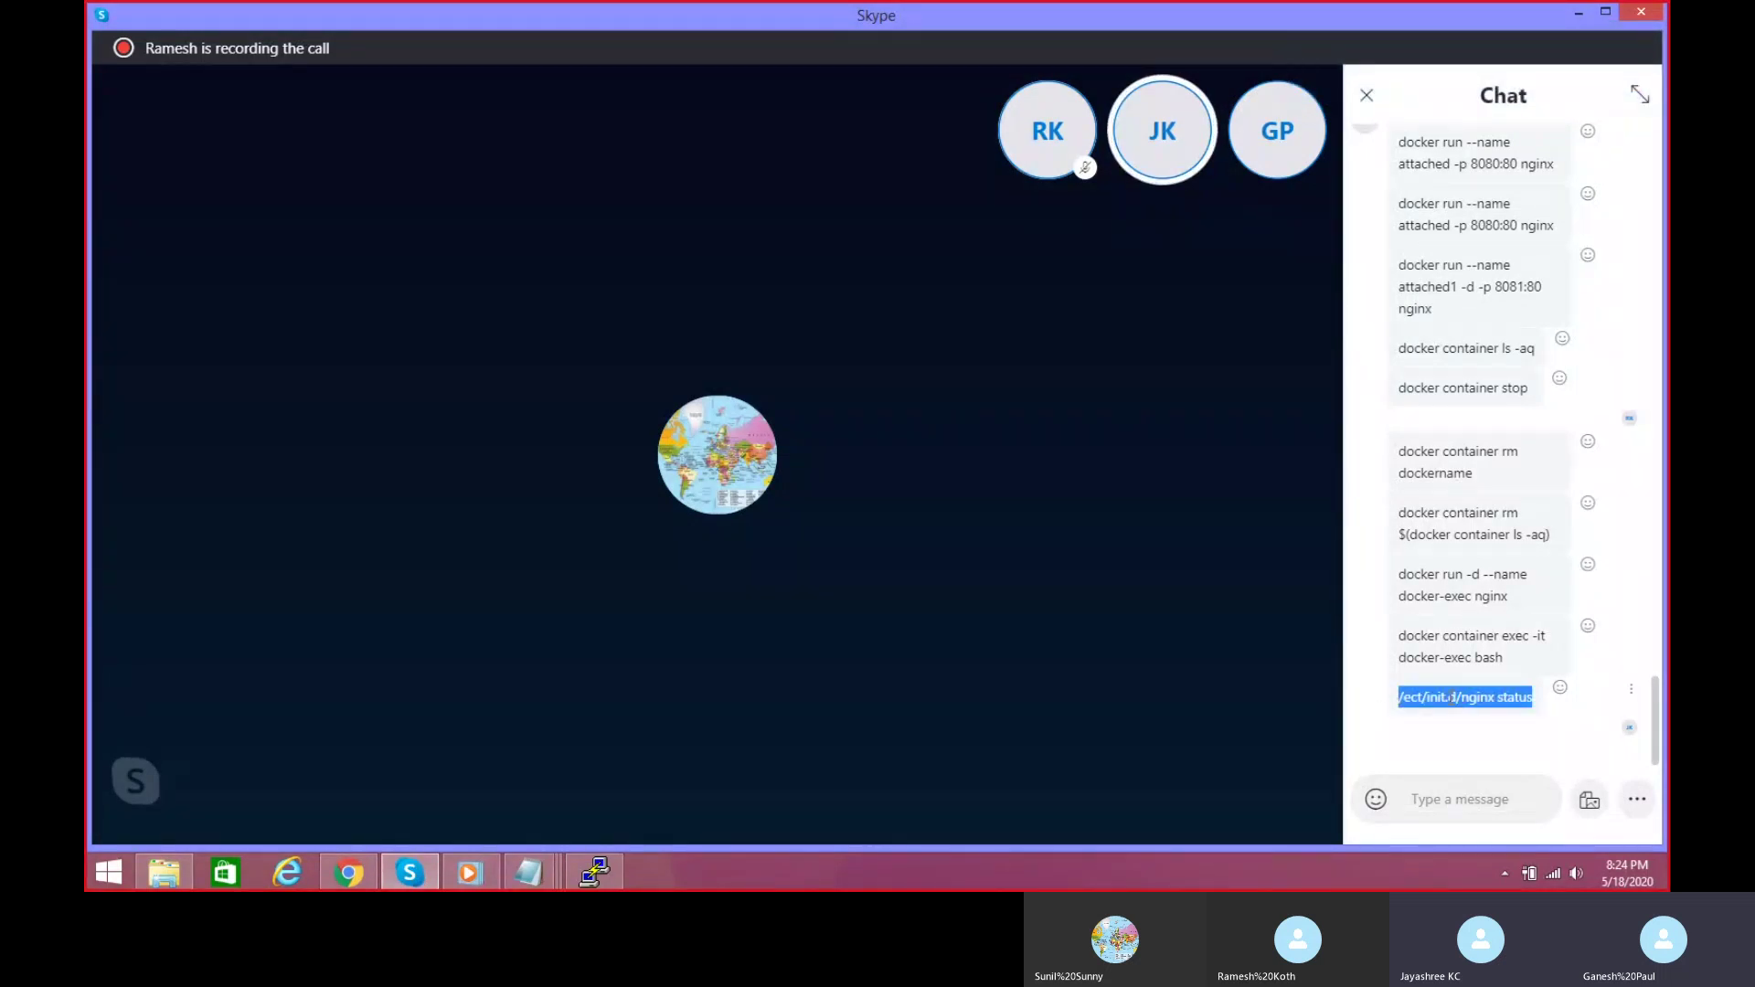
right_click(1453, 698)
left_click(1550, 541)
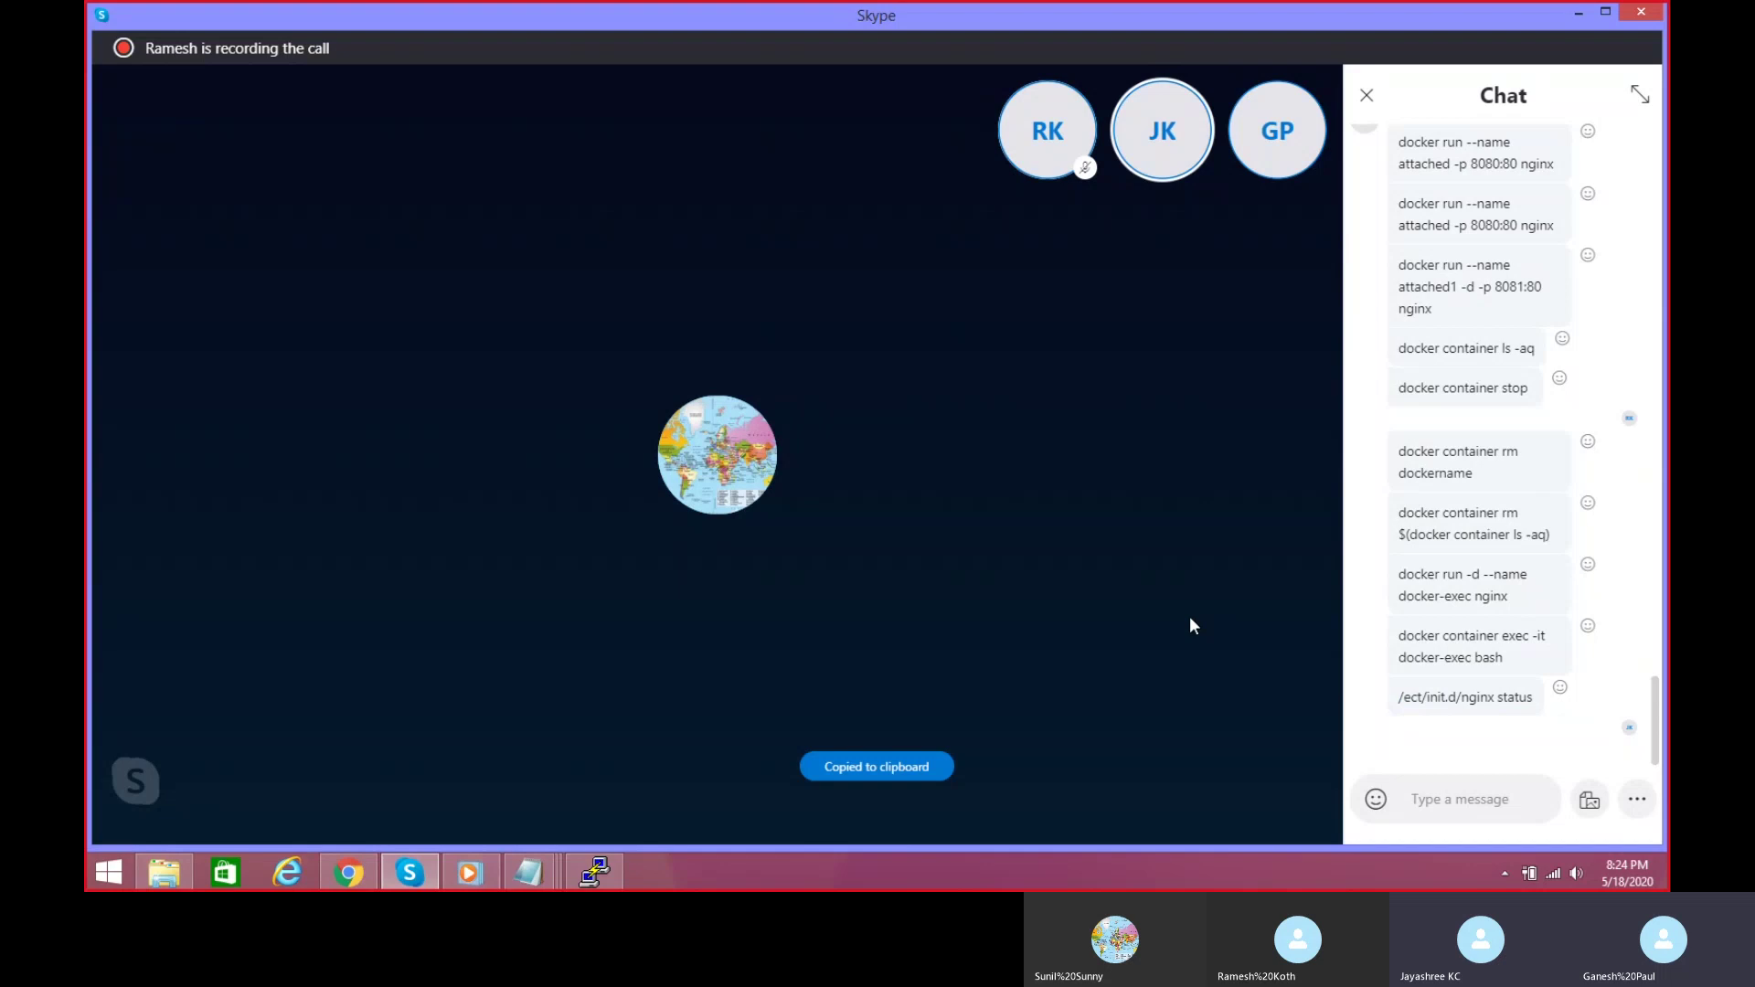
left_click(594, 873)
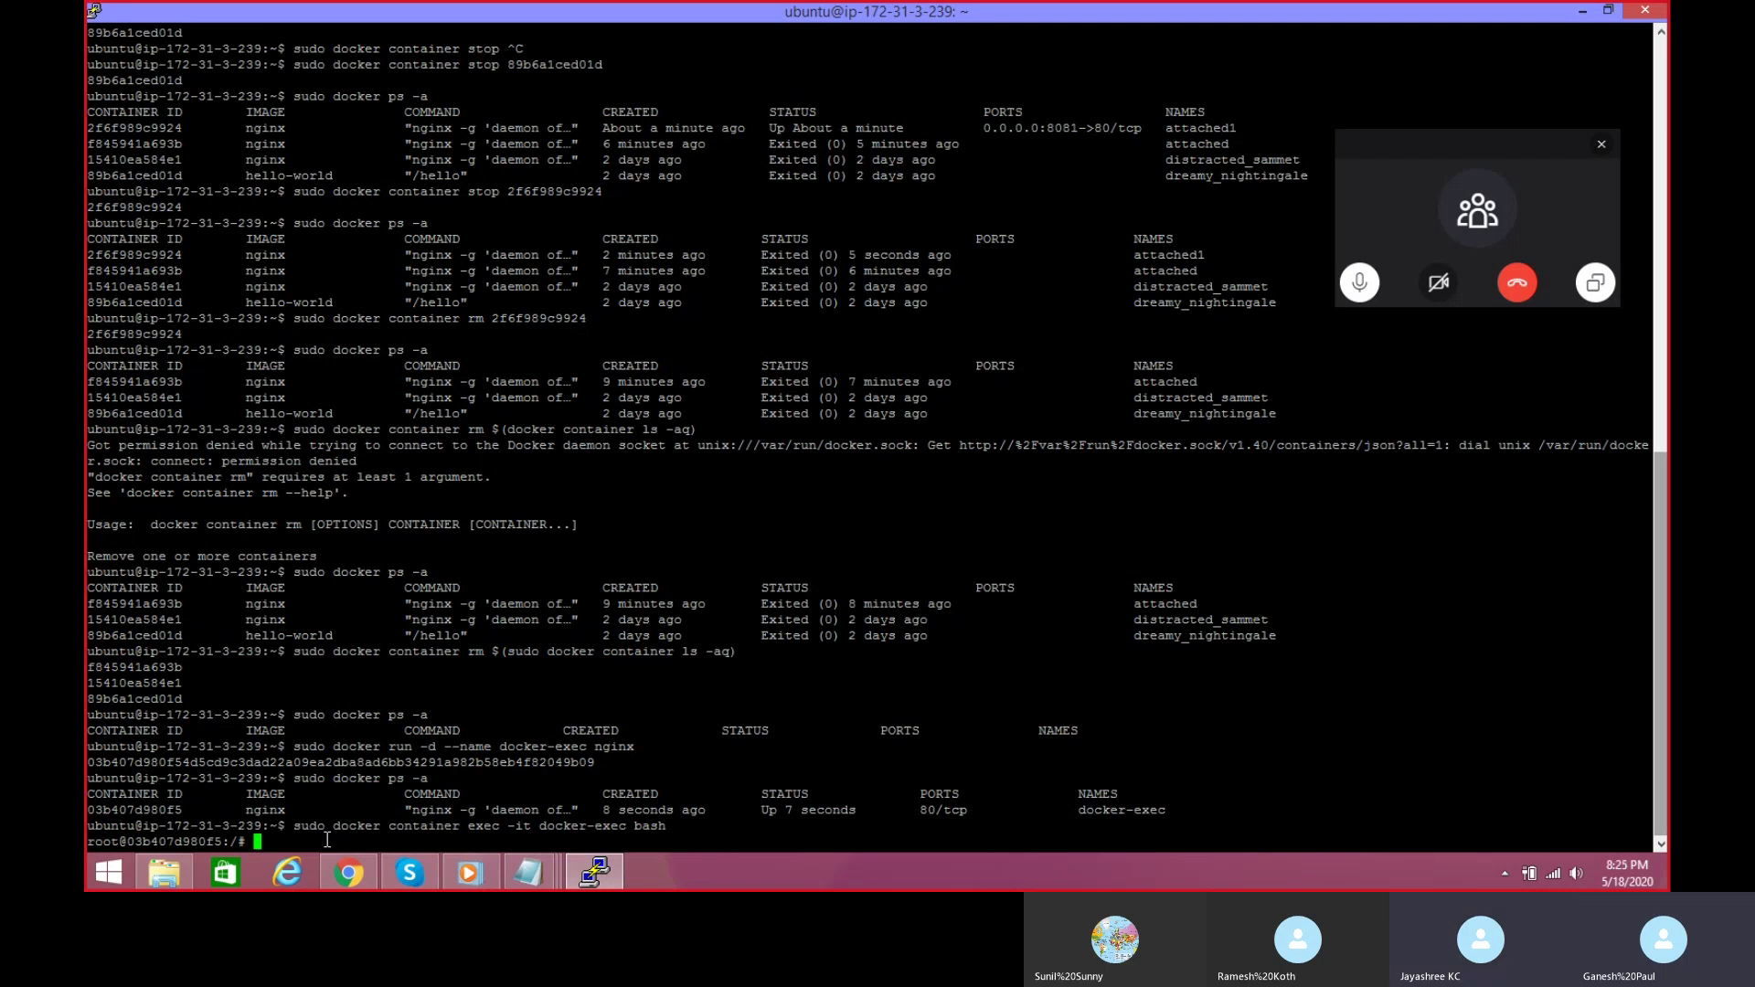
right_click(327, 842)
key("BackSpace")
key("BackSpace")
key("BackSpace")
key("BackSpace")
key("BackSpace")
key("BackSpace")
key("BackSpace")
key("BackSpace")
key("BackSpace")
key("BackSpace")
key("BackSpace")
key("BackSpace")
key("BackSpace")
key("BackSpace")
key("BackSpace")
key("BackSpace")
key("BackSpace")
key("BackSpace")
key("BackSpace")
key("BackSpace")
key("BackSpace")
Step: Change to the container's /bin directory with cd /bin and list its contents with ls
type("cd /bin")
key("Return")
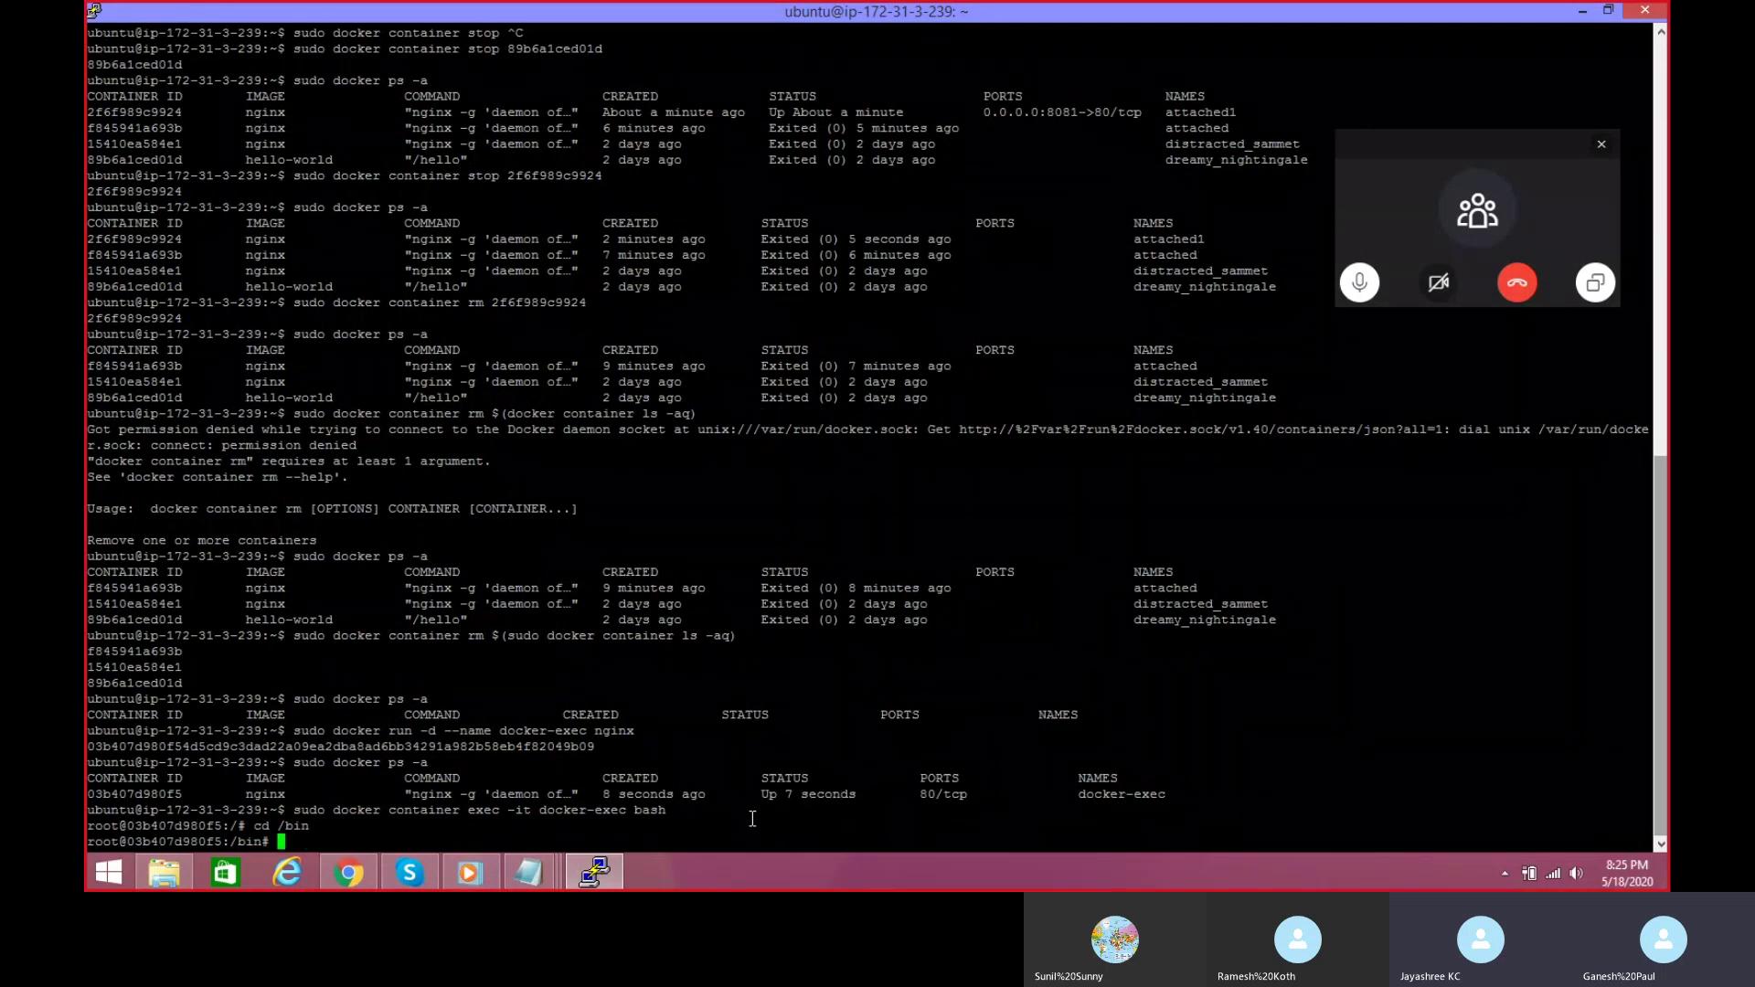
type("ls")
key("Return")
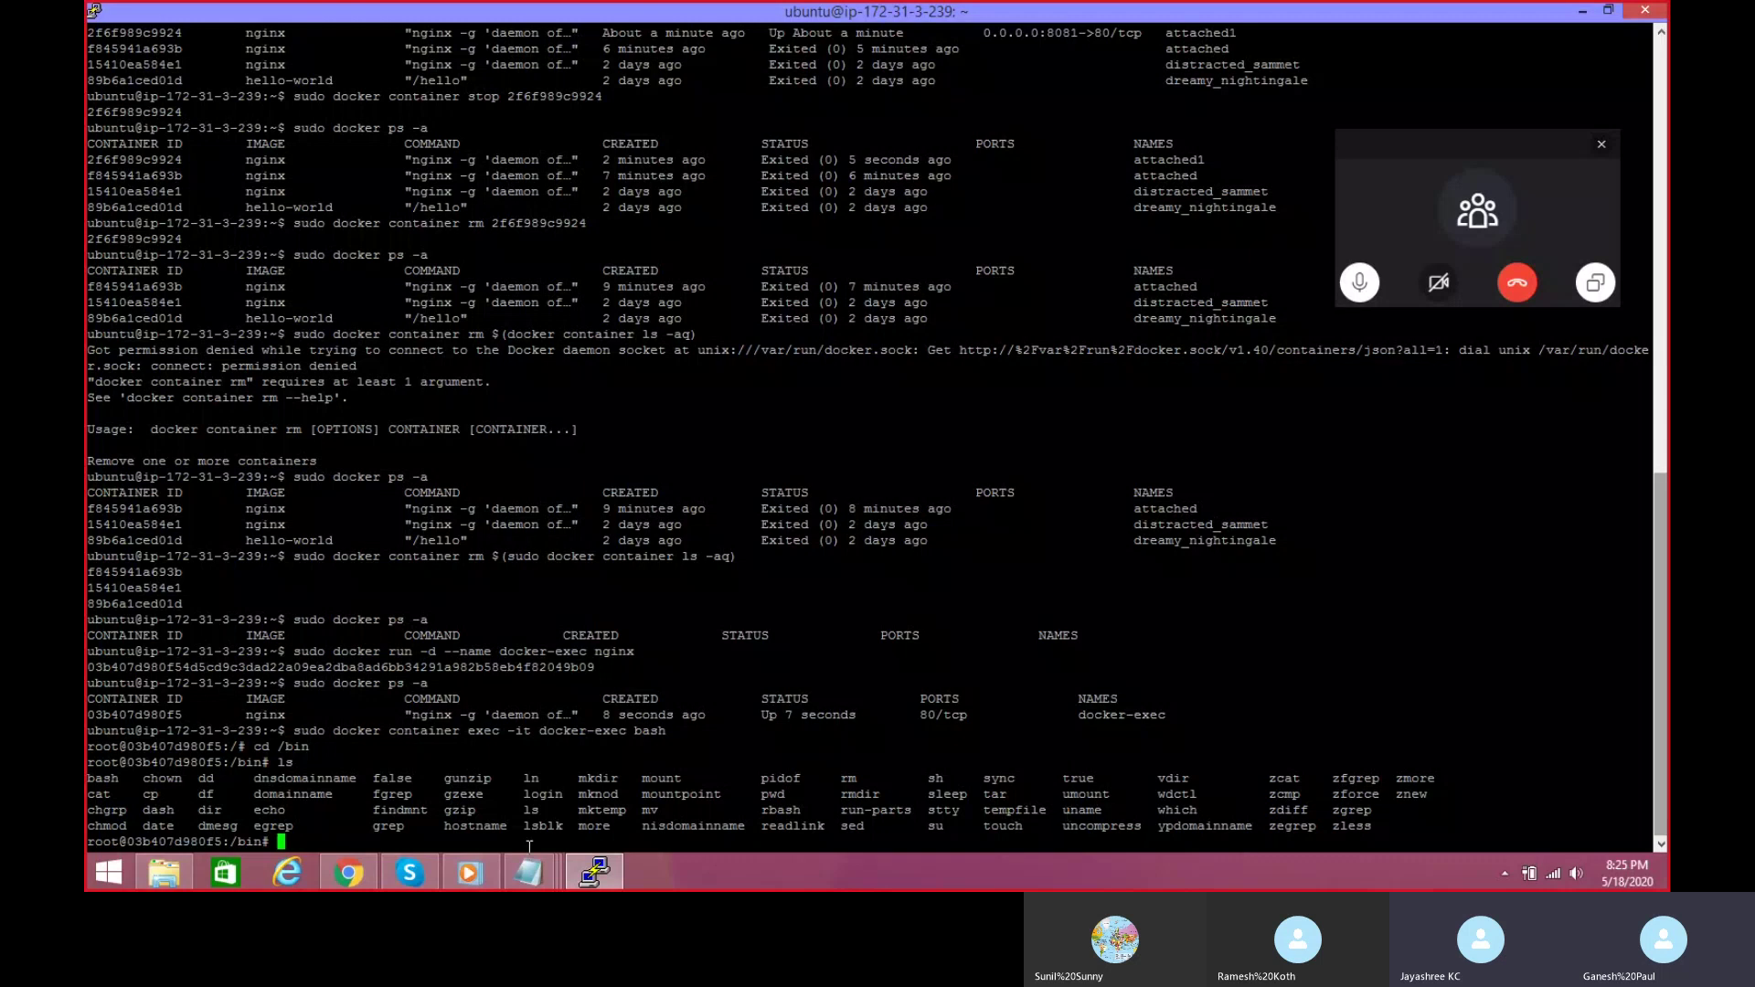
Step: Clear the terminal screen and list the contents of /bin again with ls
type("clear")
key("Return")
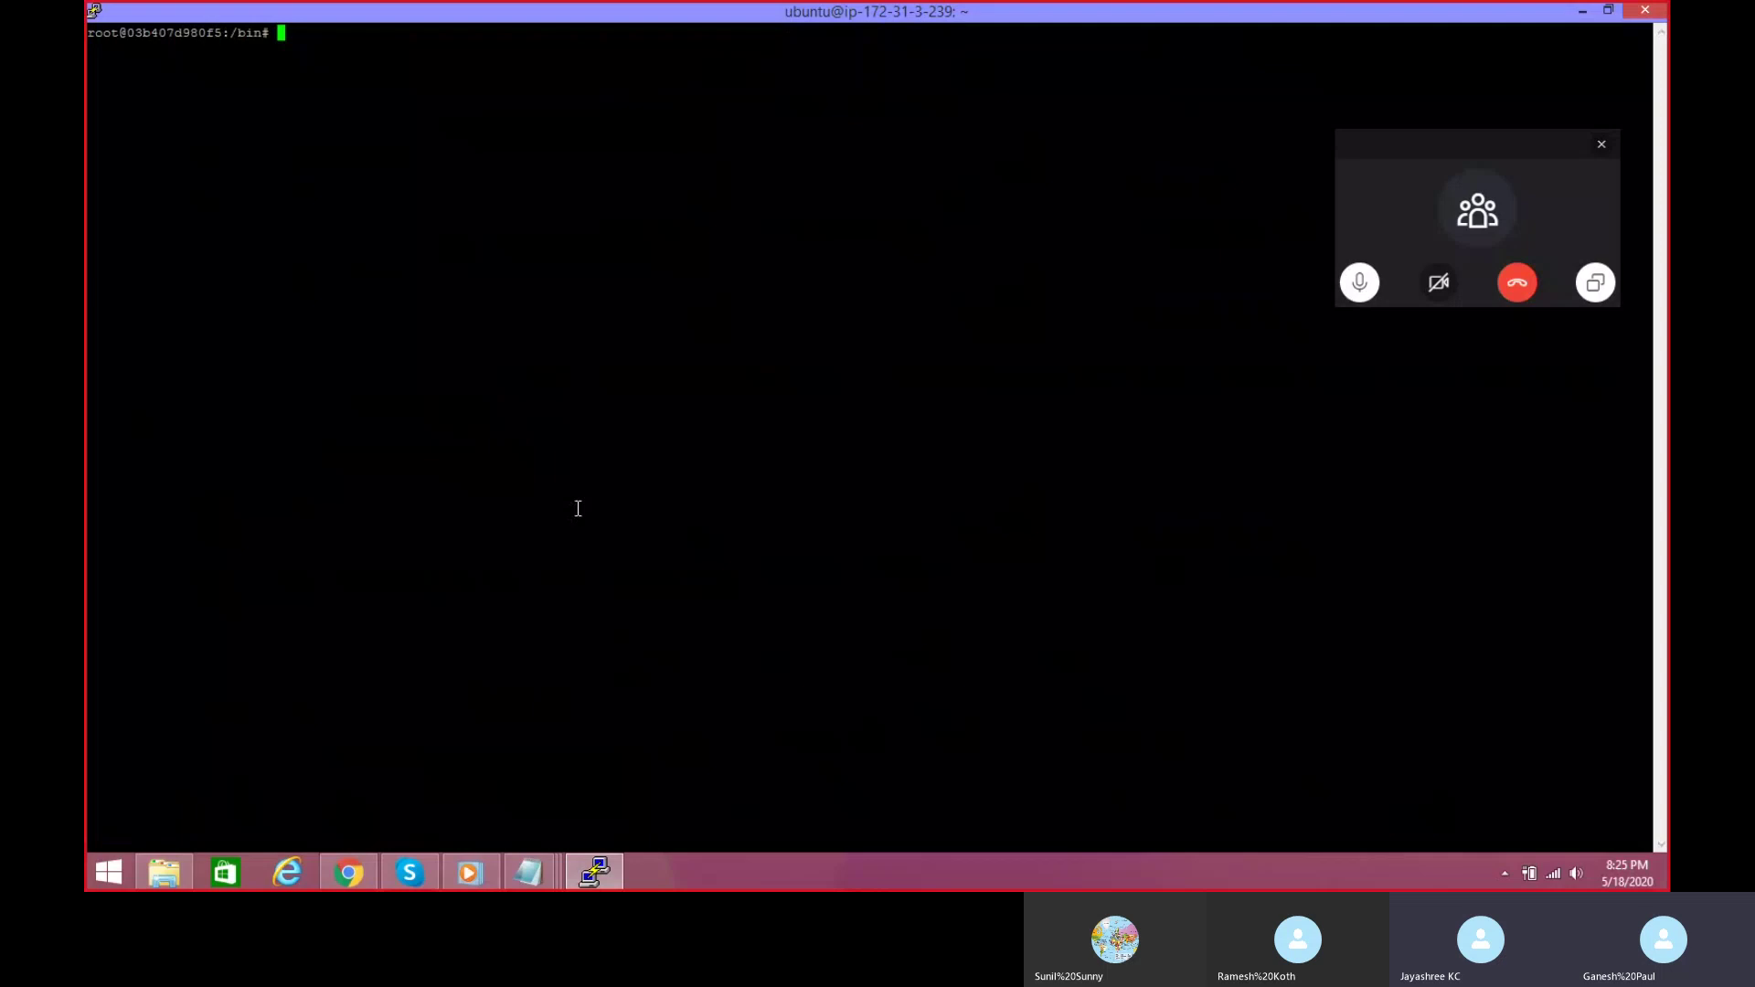
type("clear")
key("Up")
key("Return")
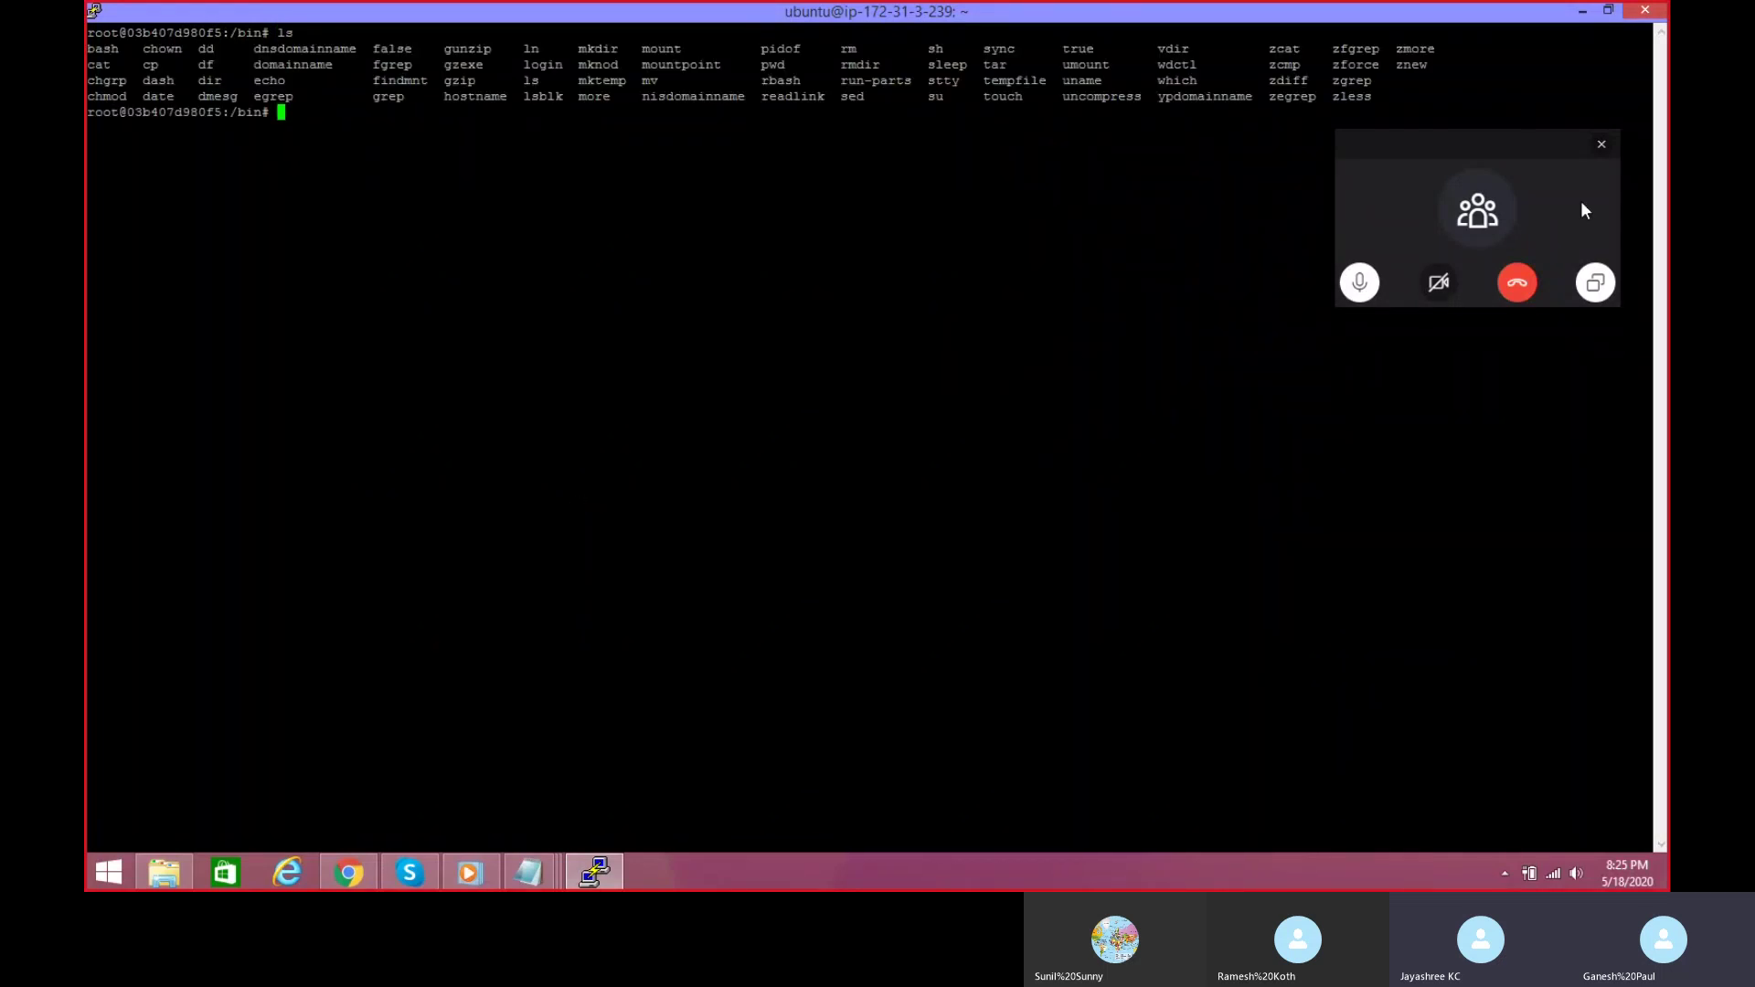
Step: Close the floating call window and highlight the bash entry in the /bin listing
left_click(1604, 145)
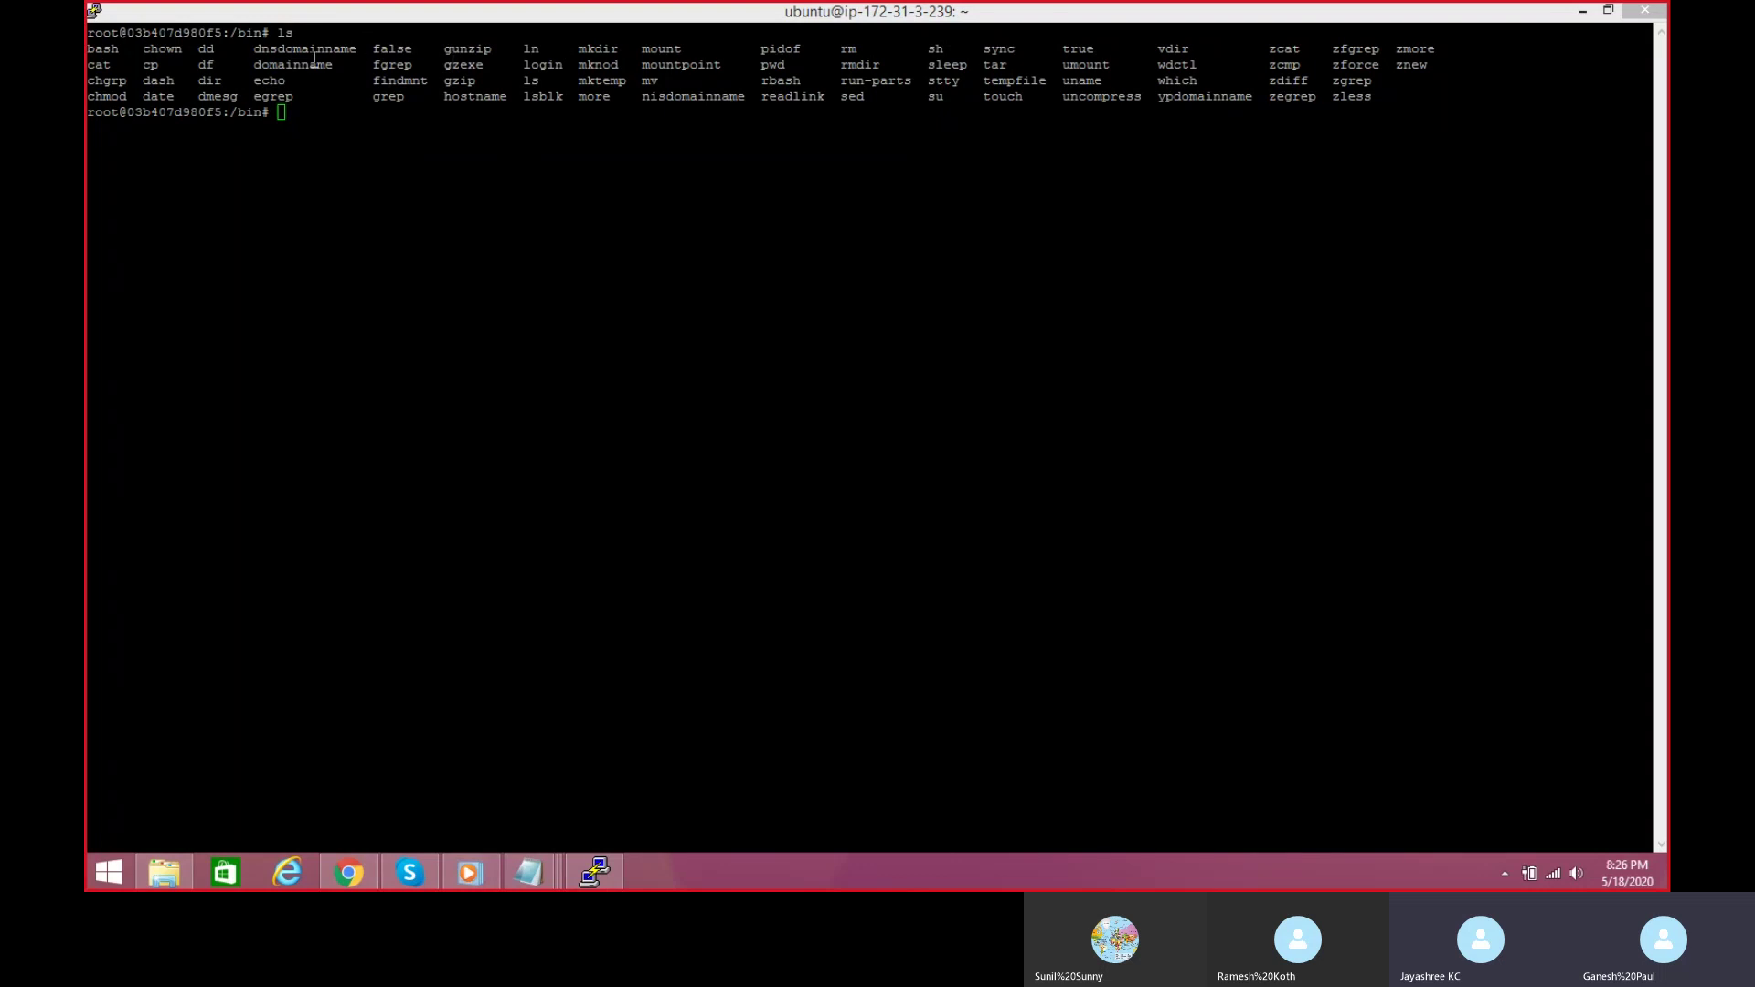
double_click(117, 50)
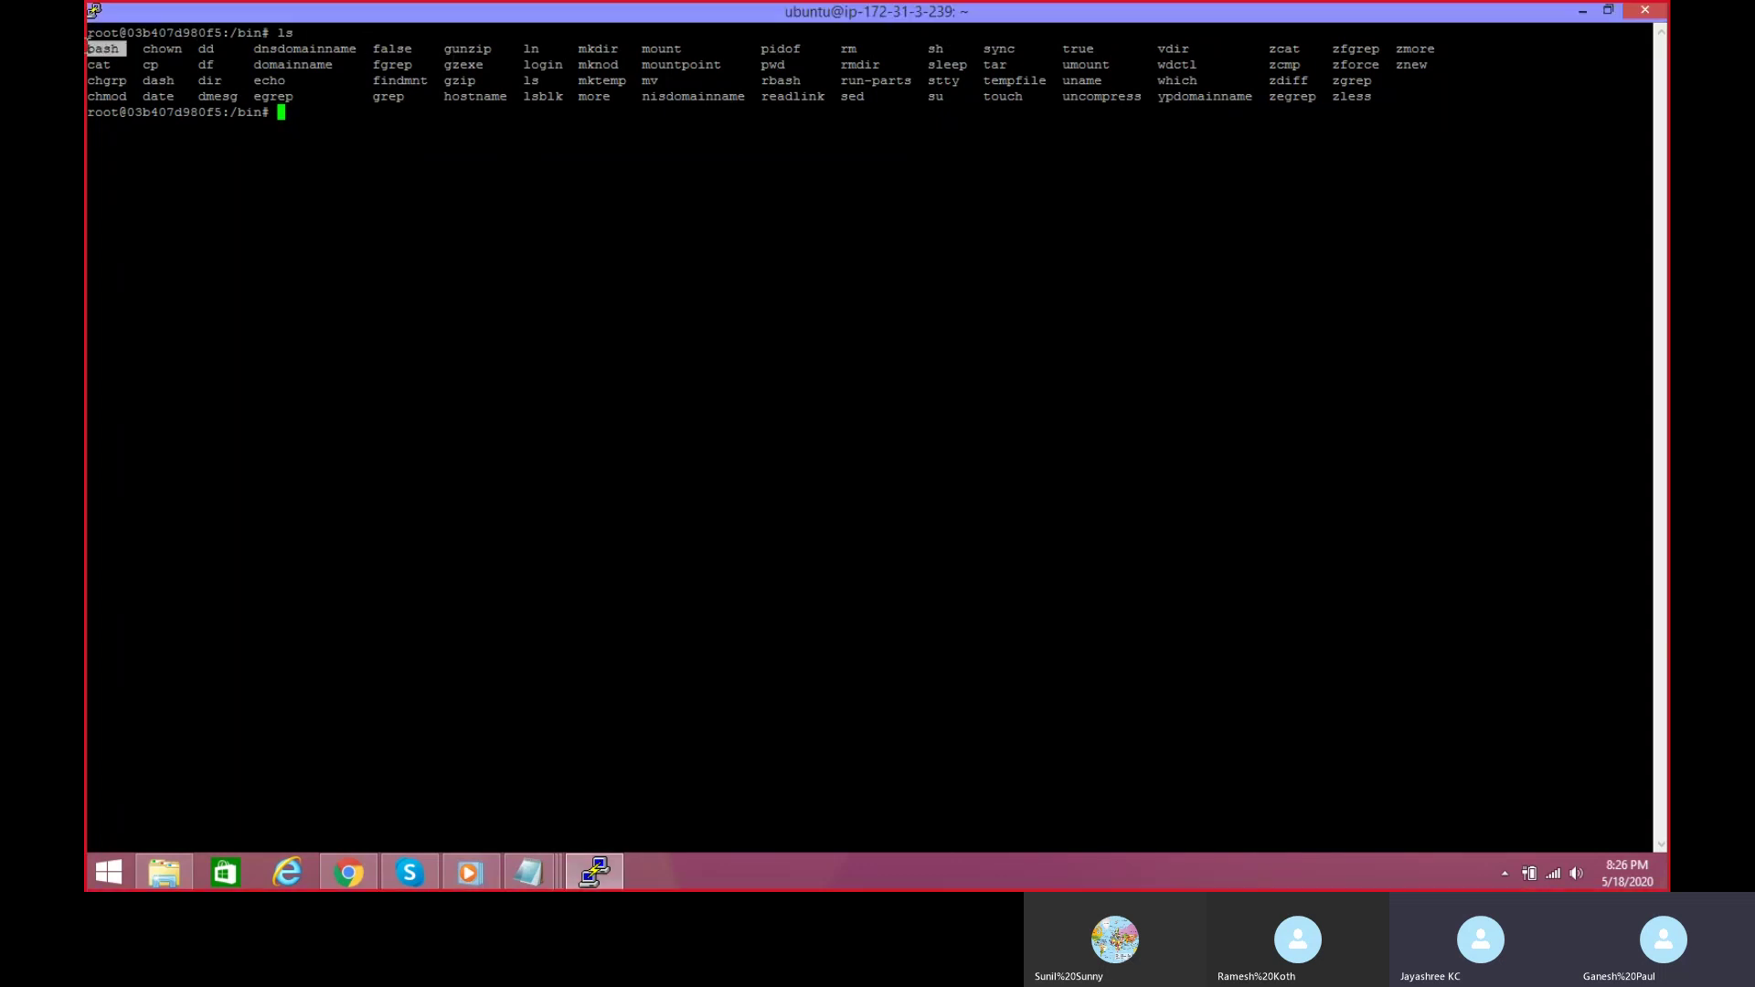
left_click(313, 118)
Step: Copy /etc/init.d/nginx status from the Skype chat and run it in the container shell in PuTTY
left_click(414, 874)
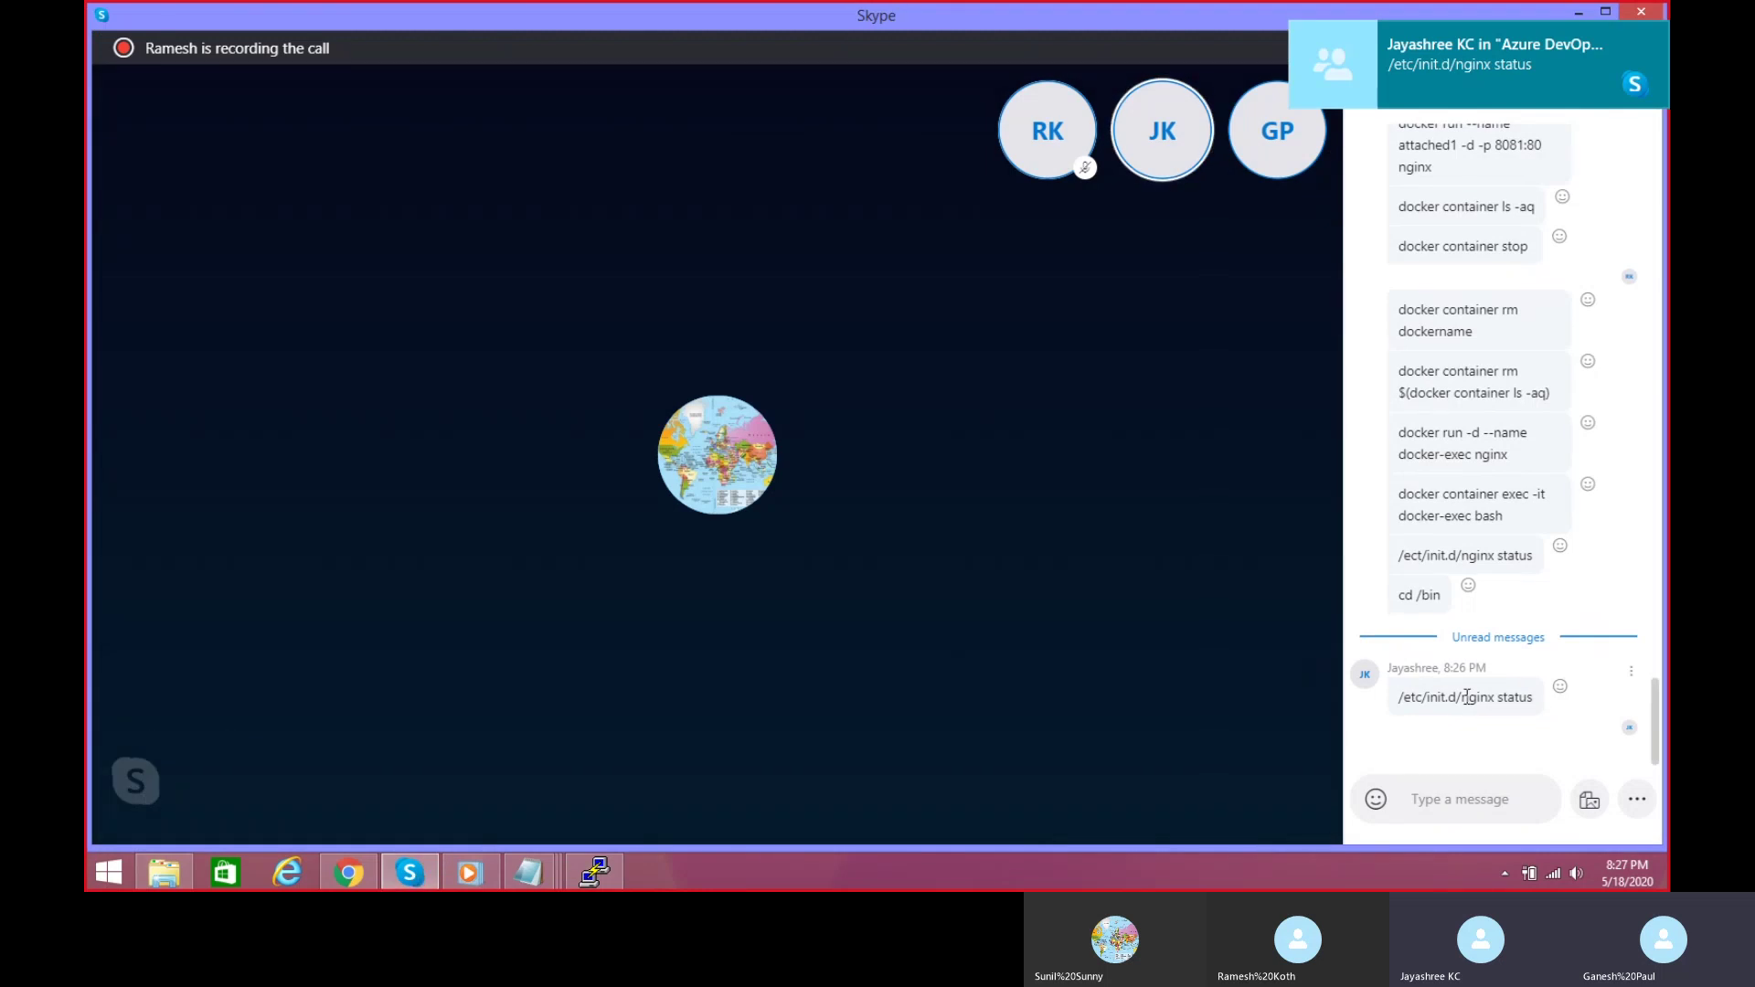
left_click_drag(1532, 695, 1397, 696)
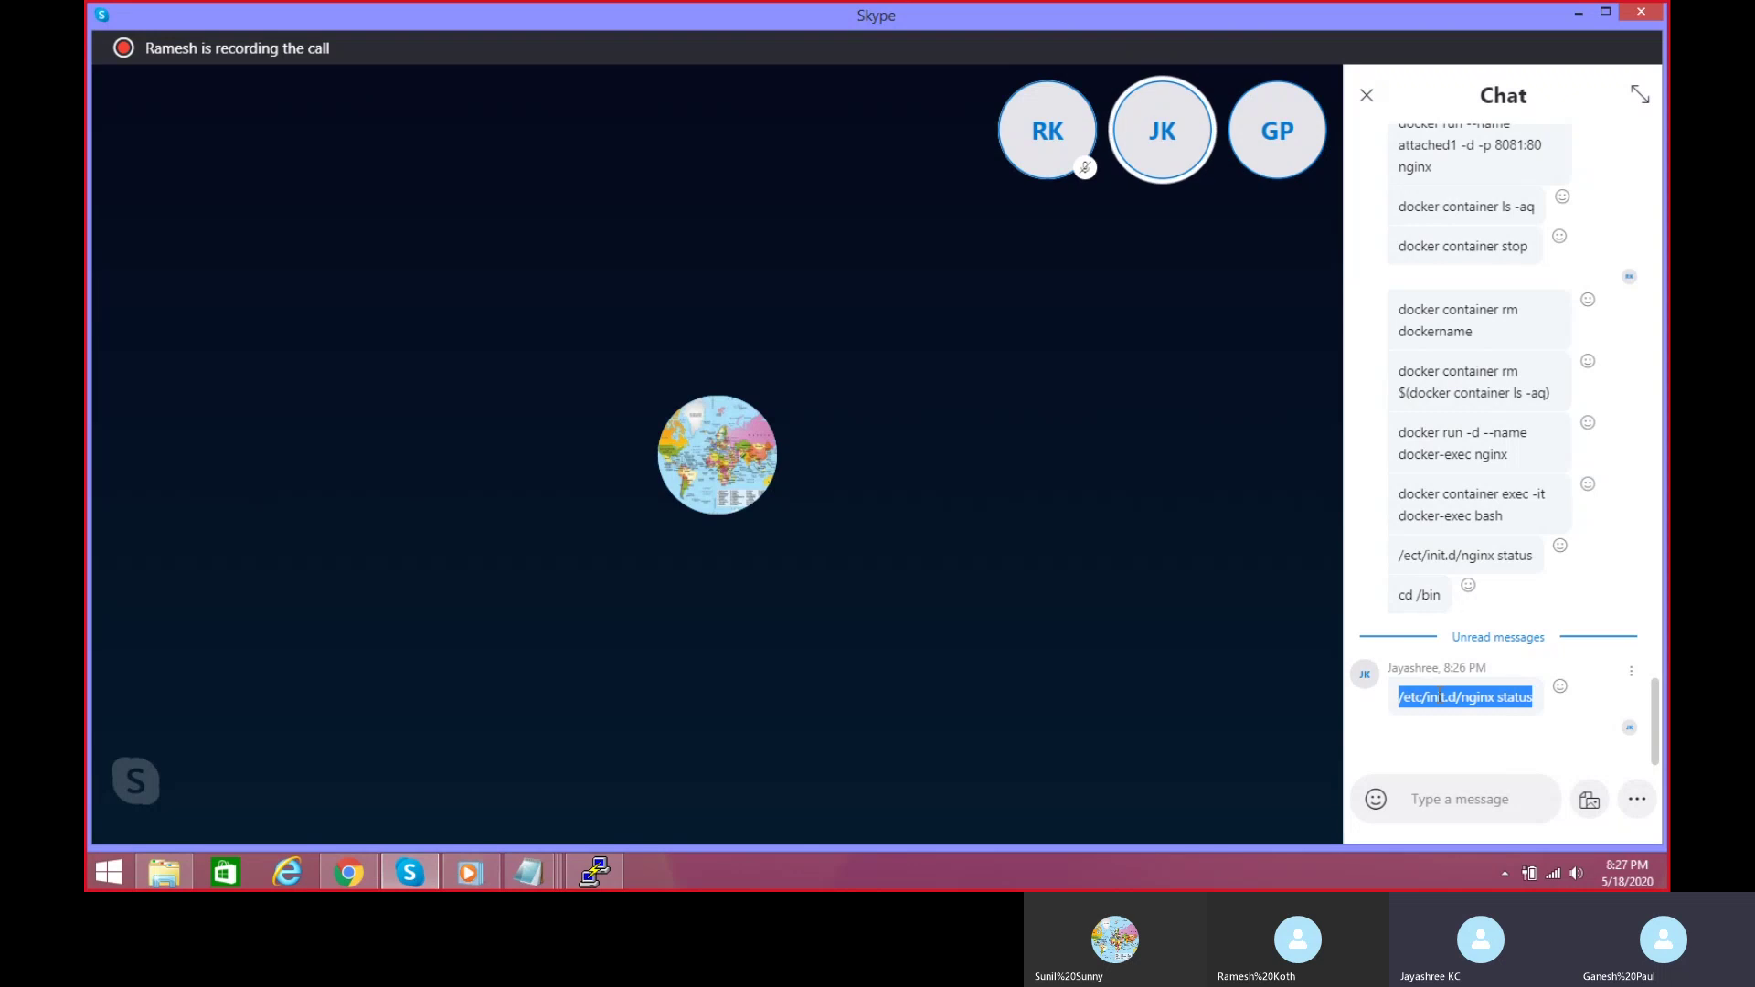
left_click(594, 871)
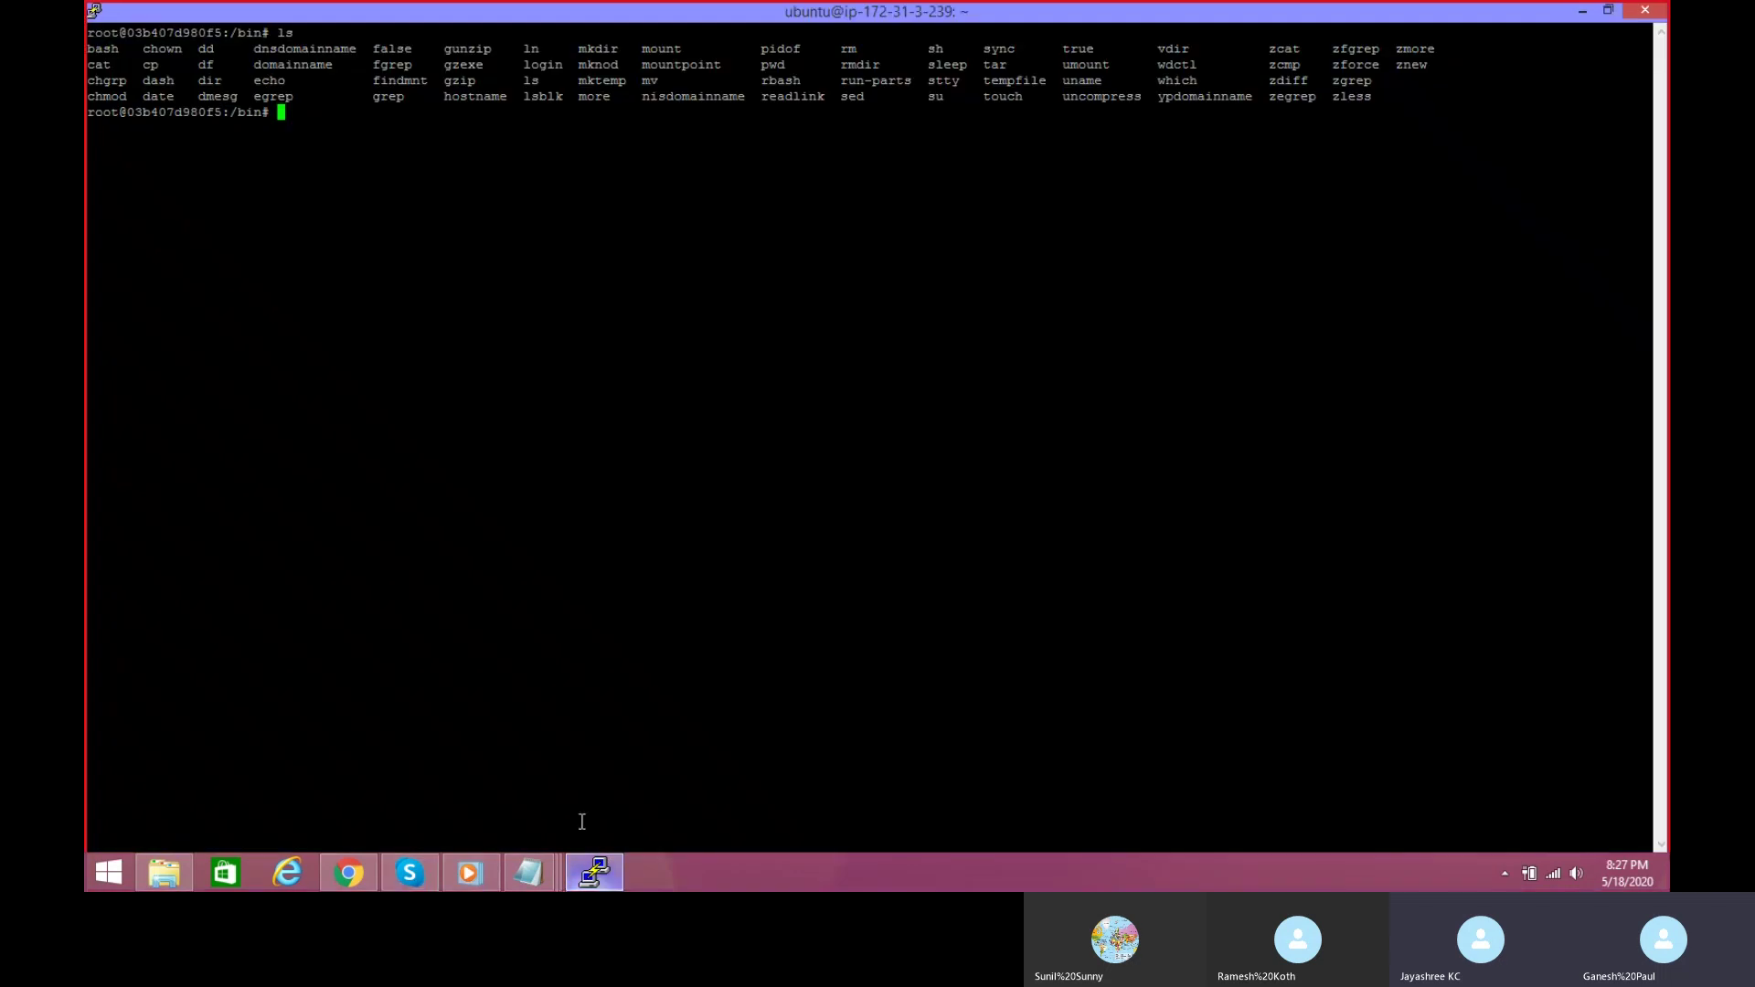
right_click(335, 111)
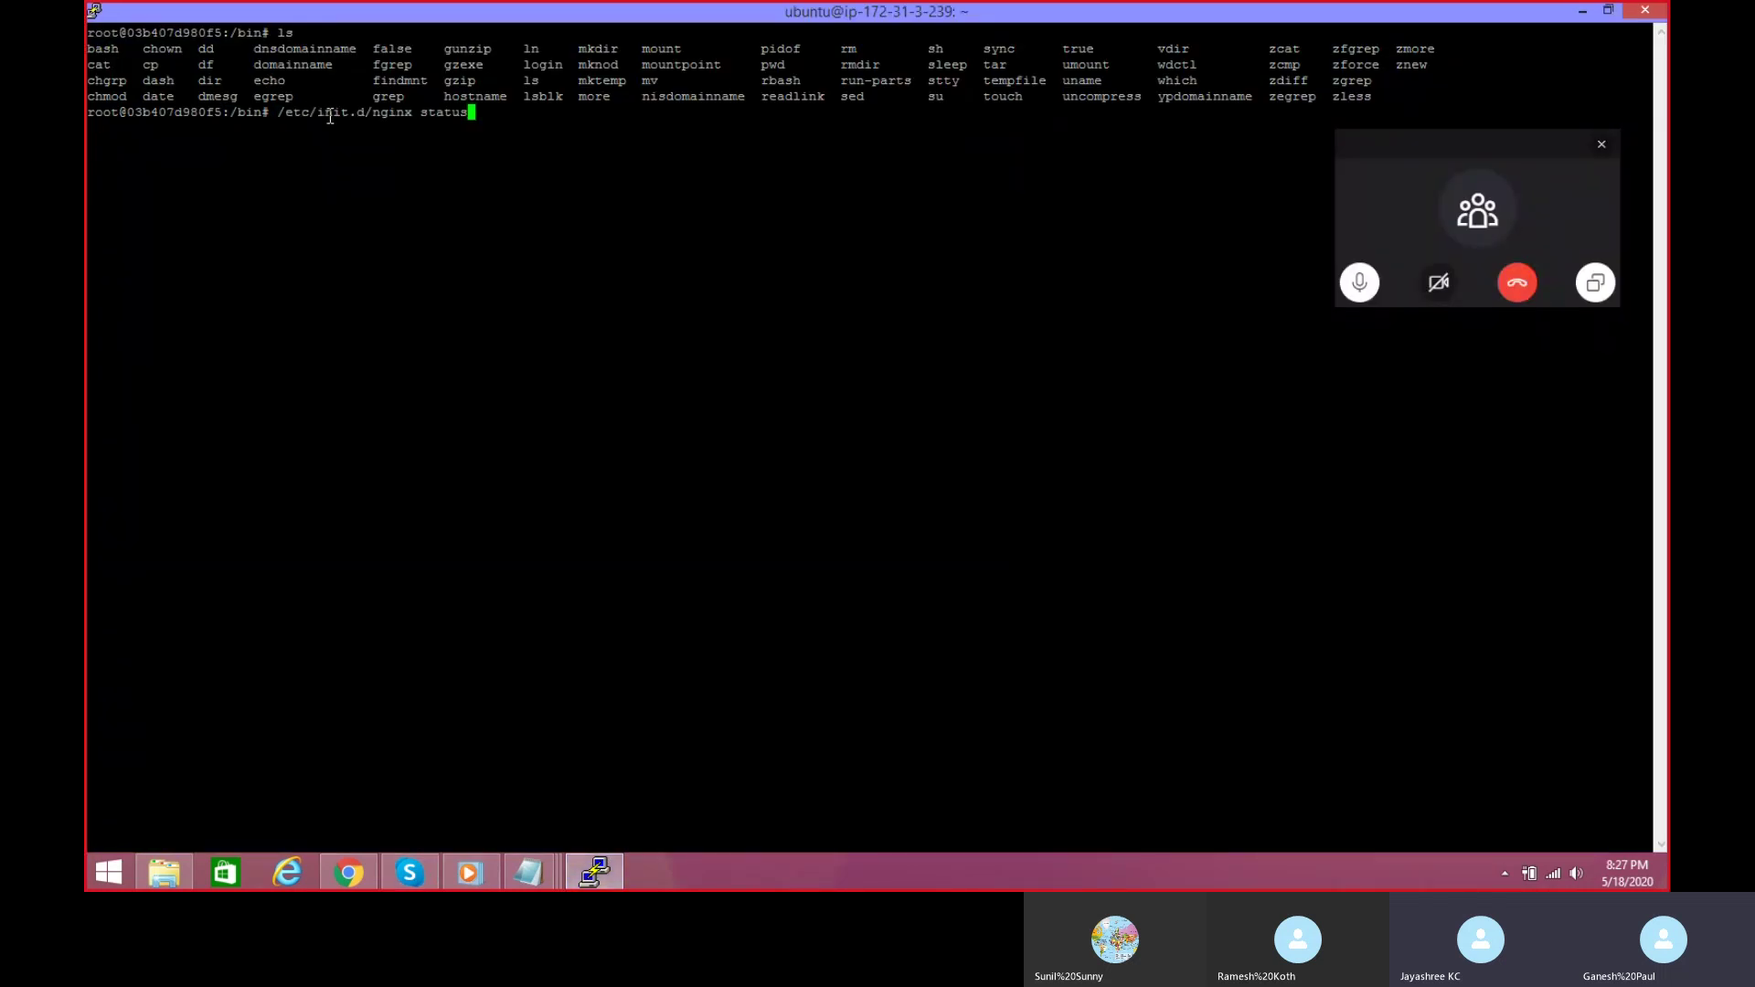
key("Return")
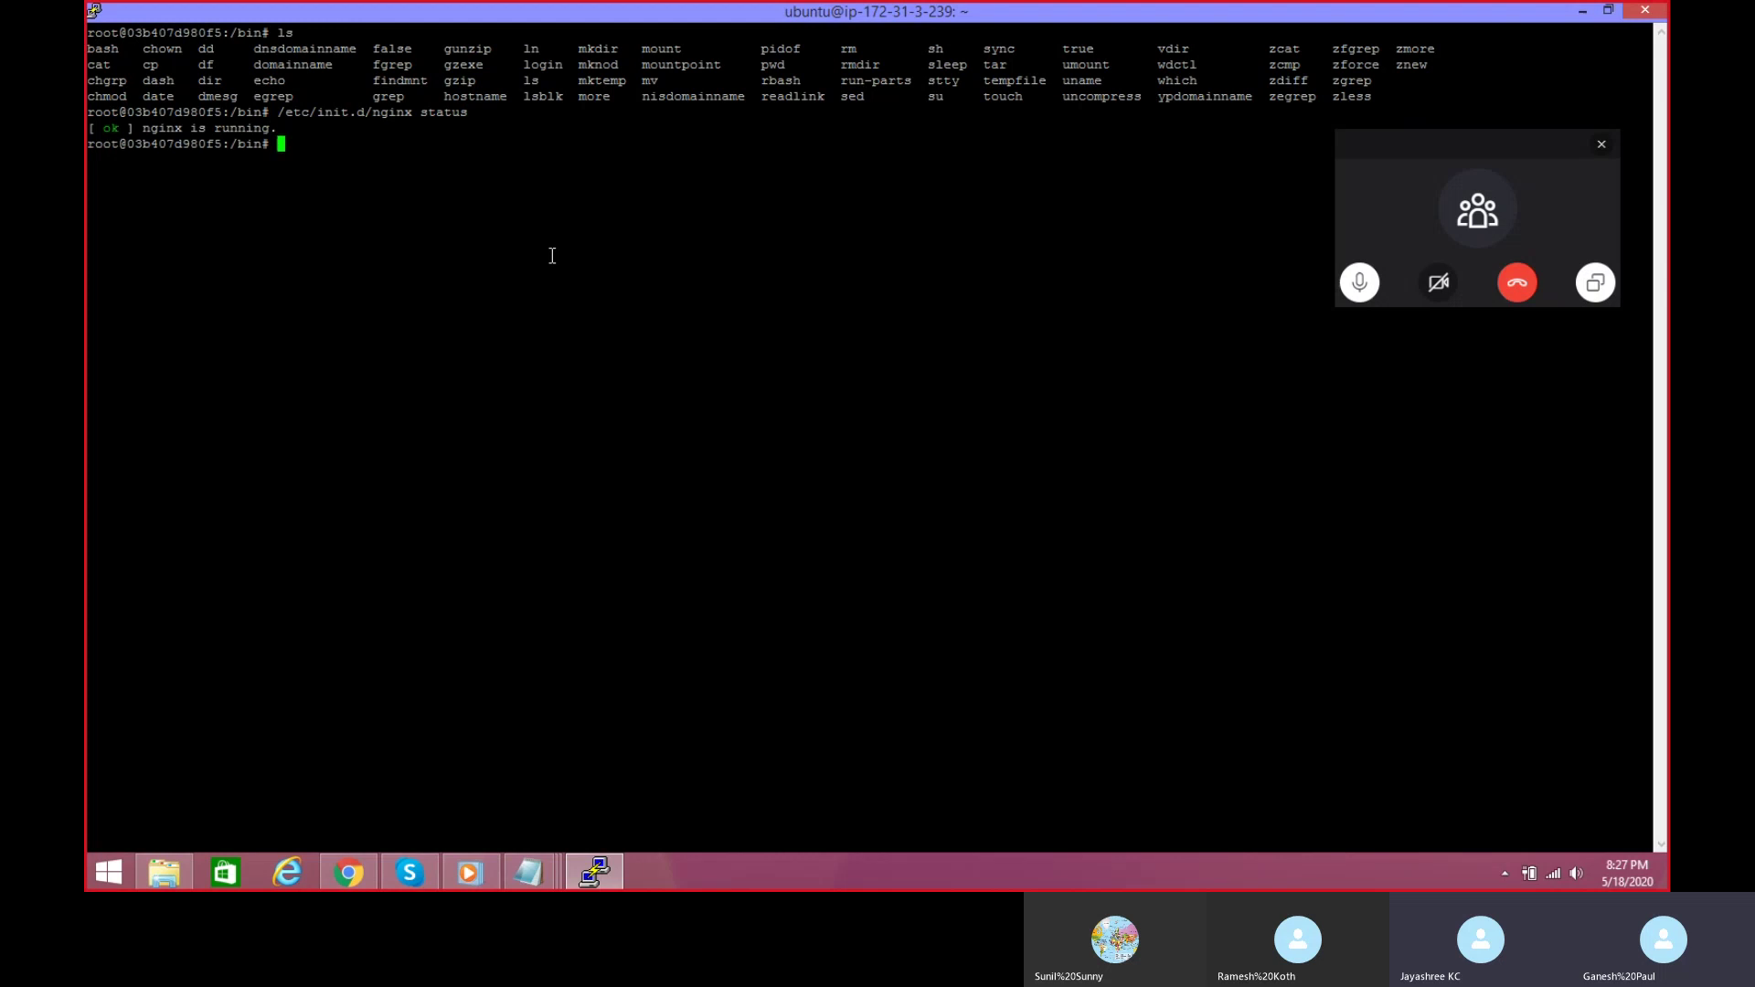
Step: Copy sudo apt-get install net-tools from the Skype chat and try running it in the container shell in PuTTY
left_click(1602, 145)
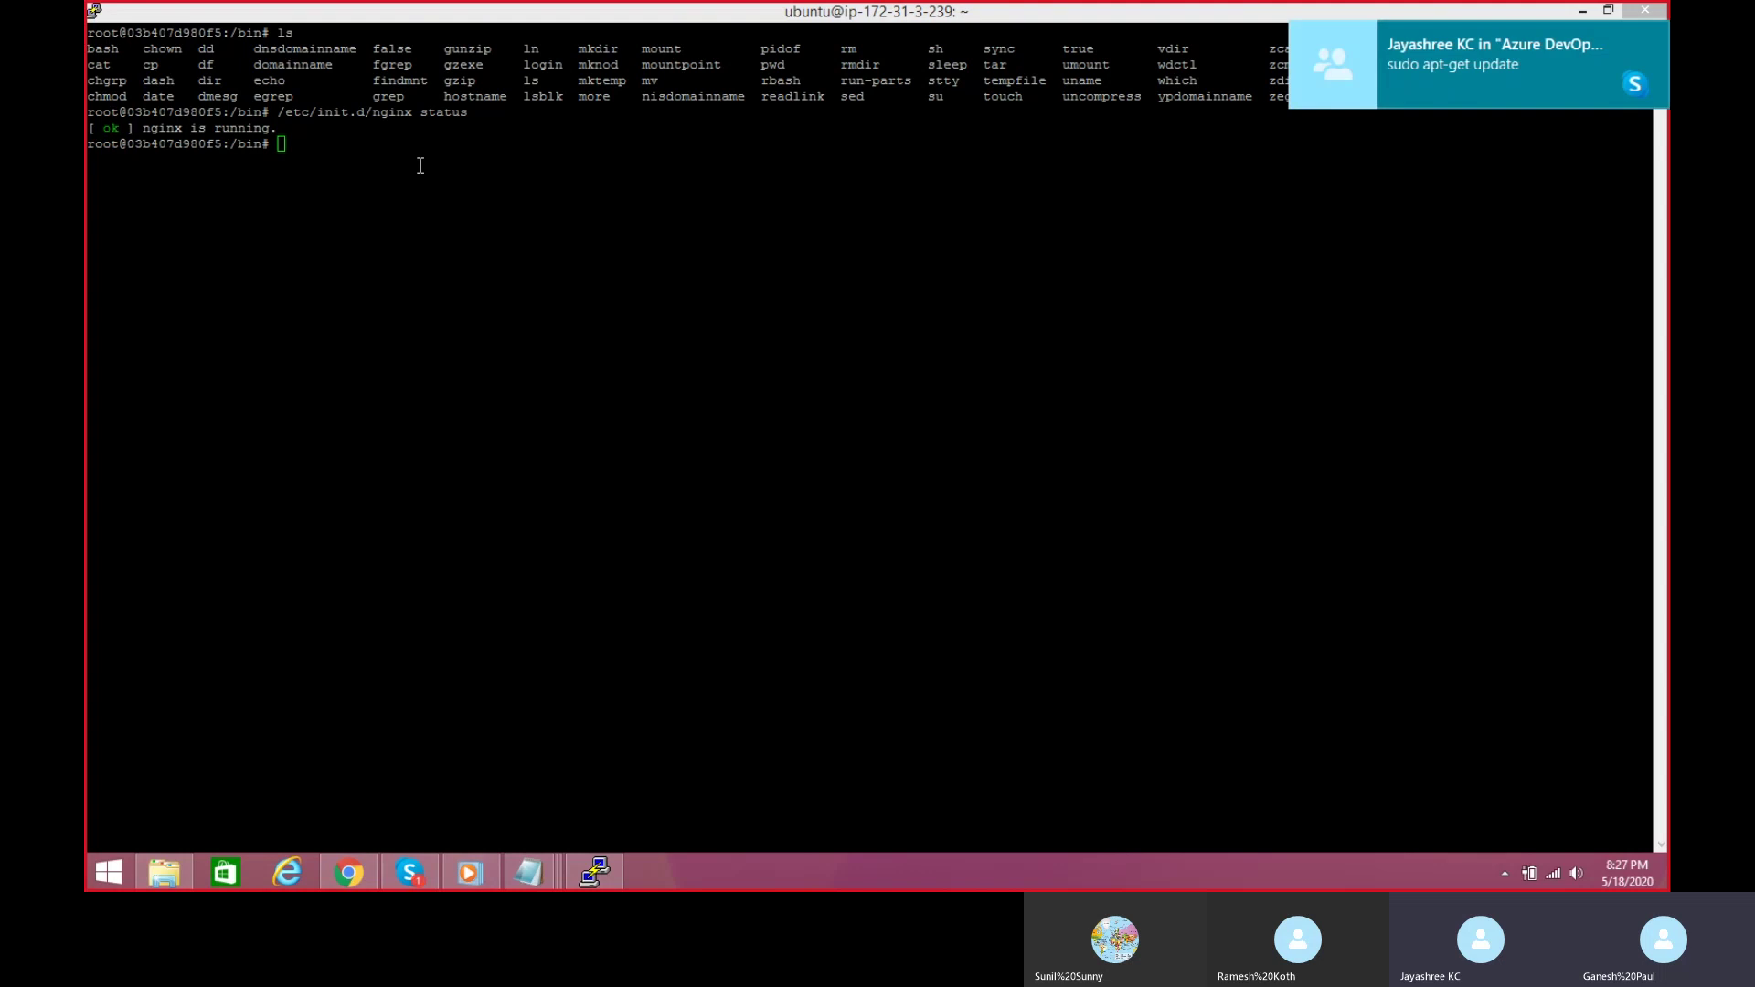
left_click(408, 874)
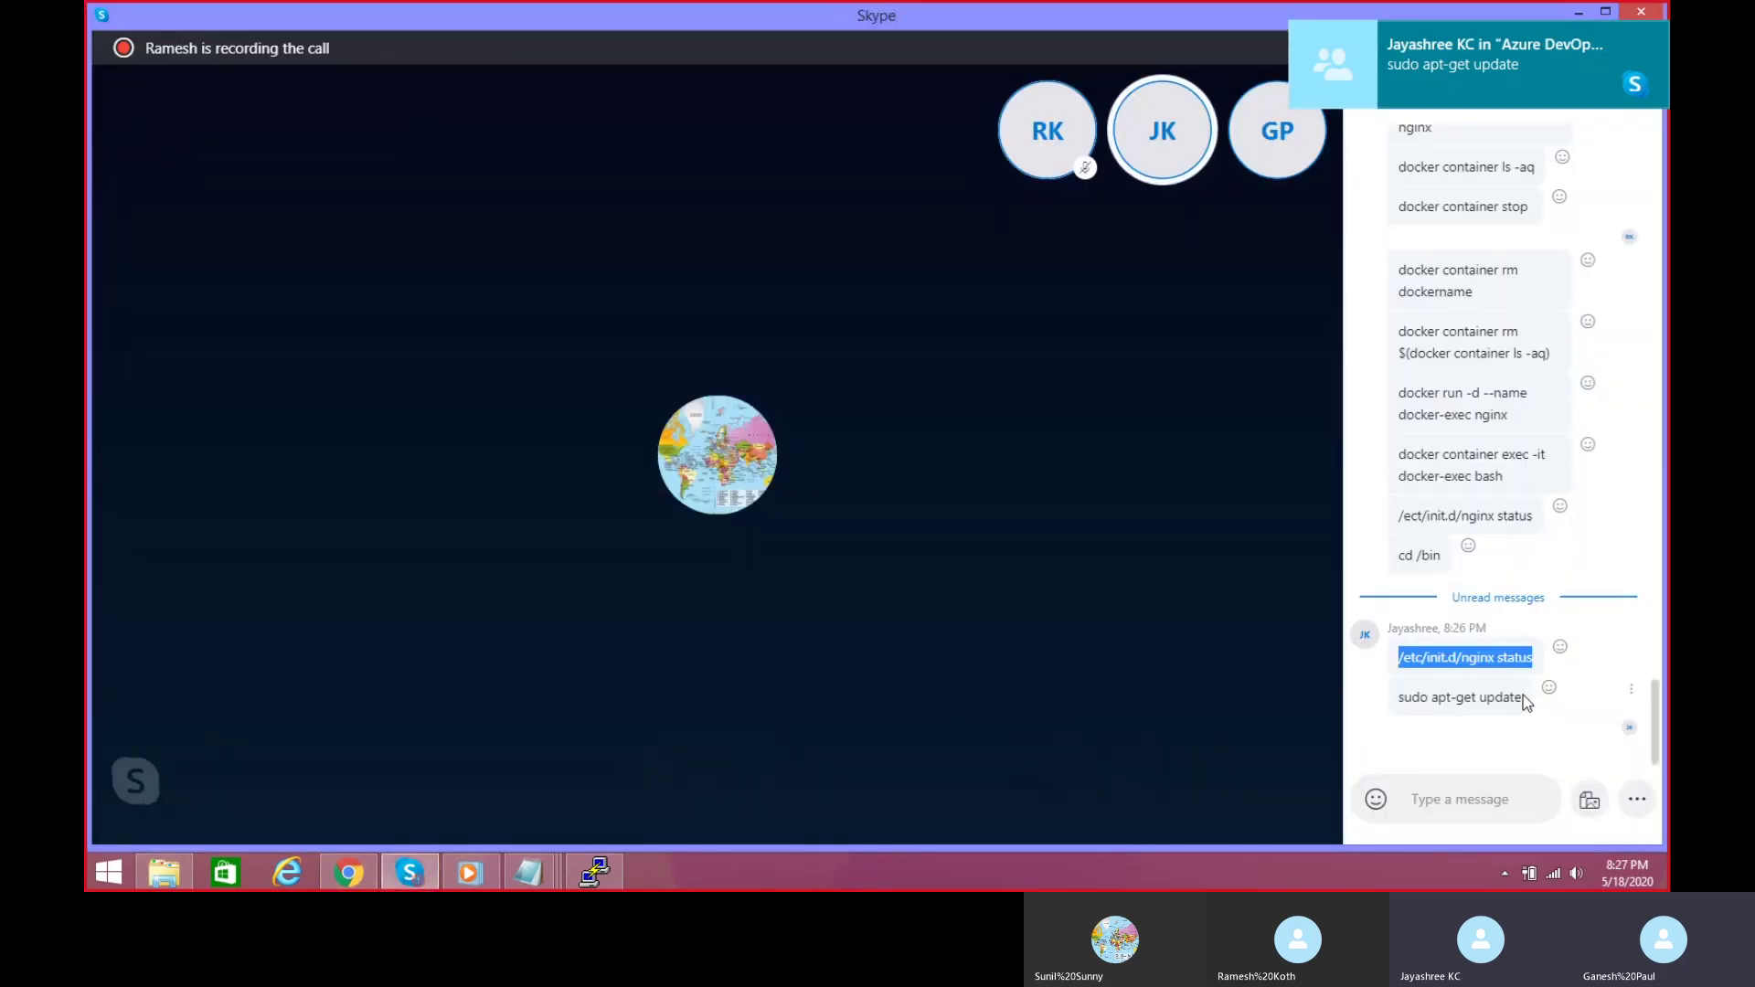
left_click(1403, 713)
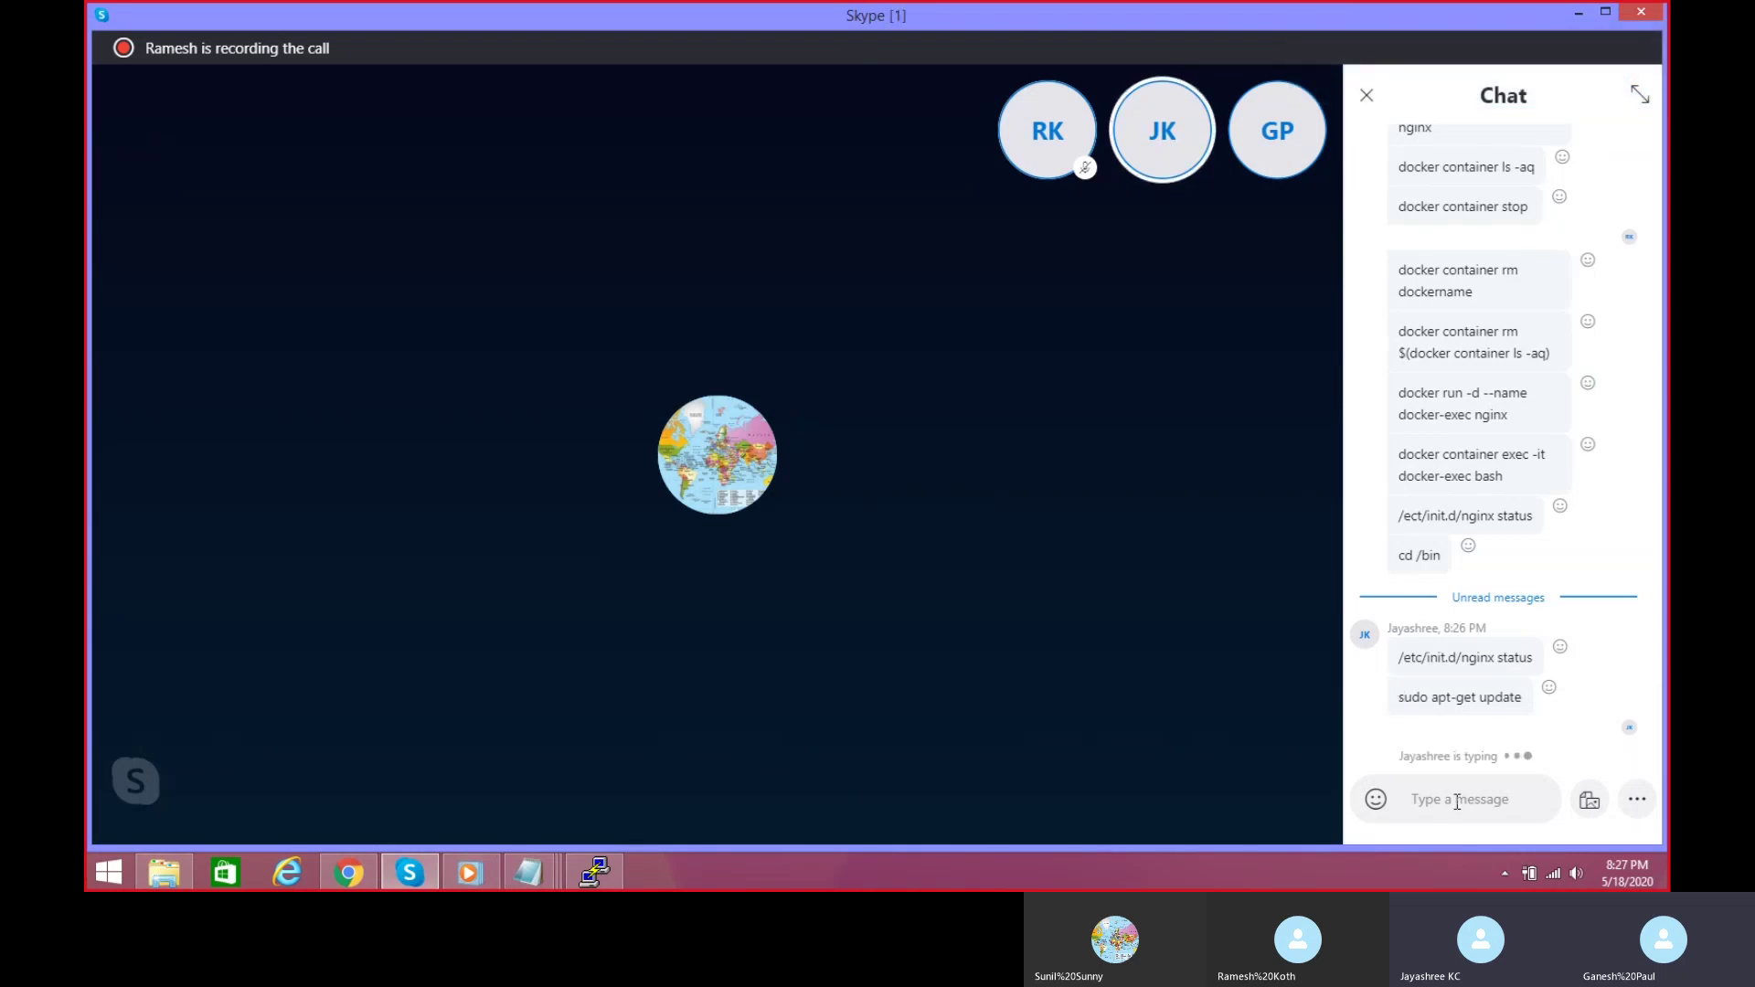
triple_click(1435, 694)
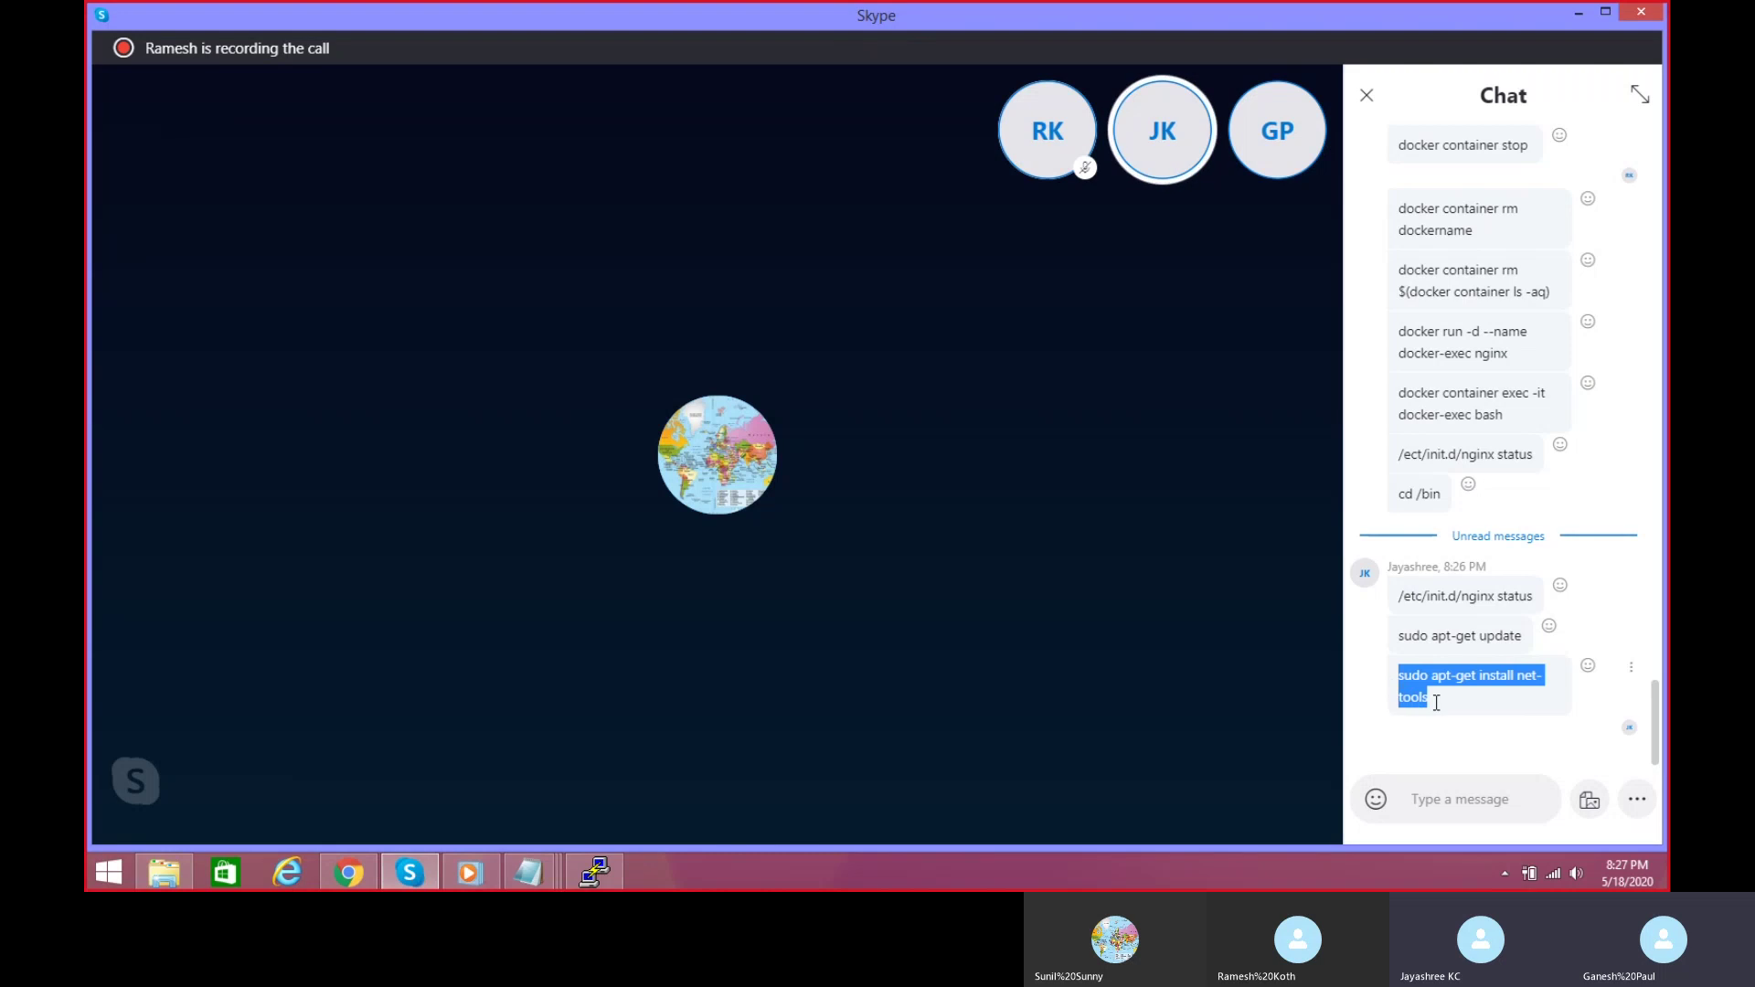
left_click(586, 871)
right_click(318, 143)
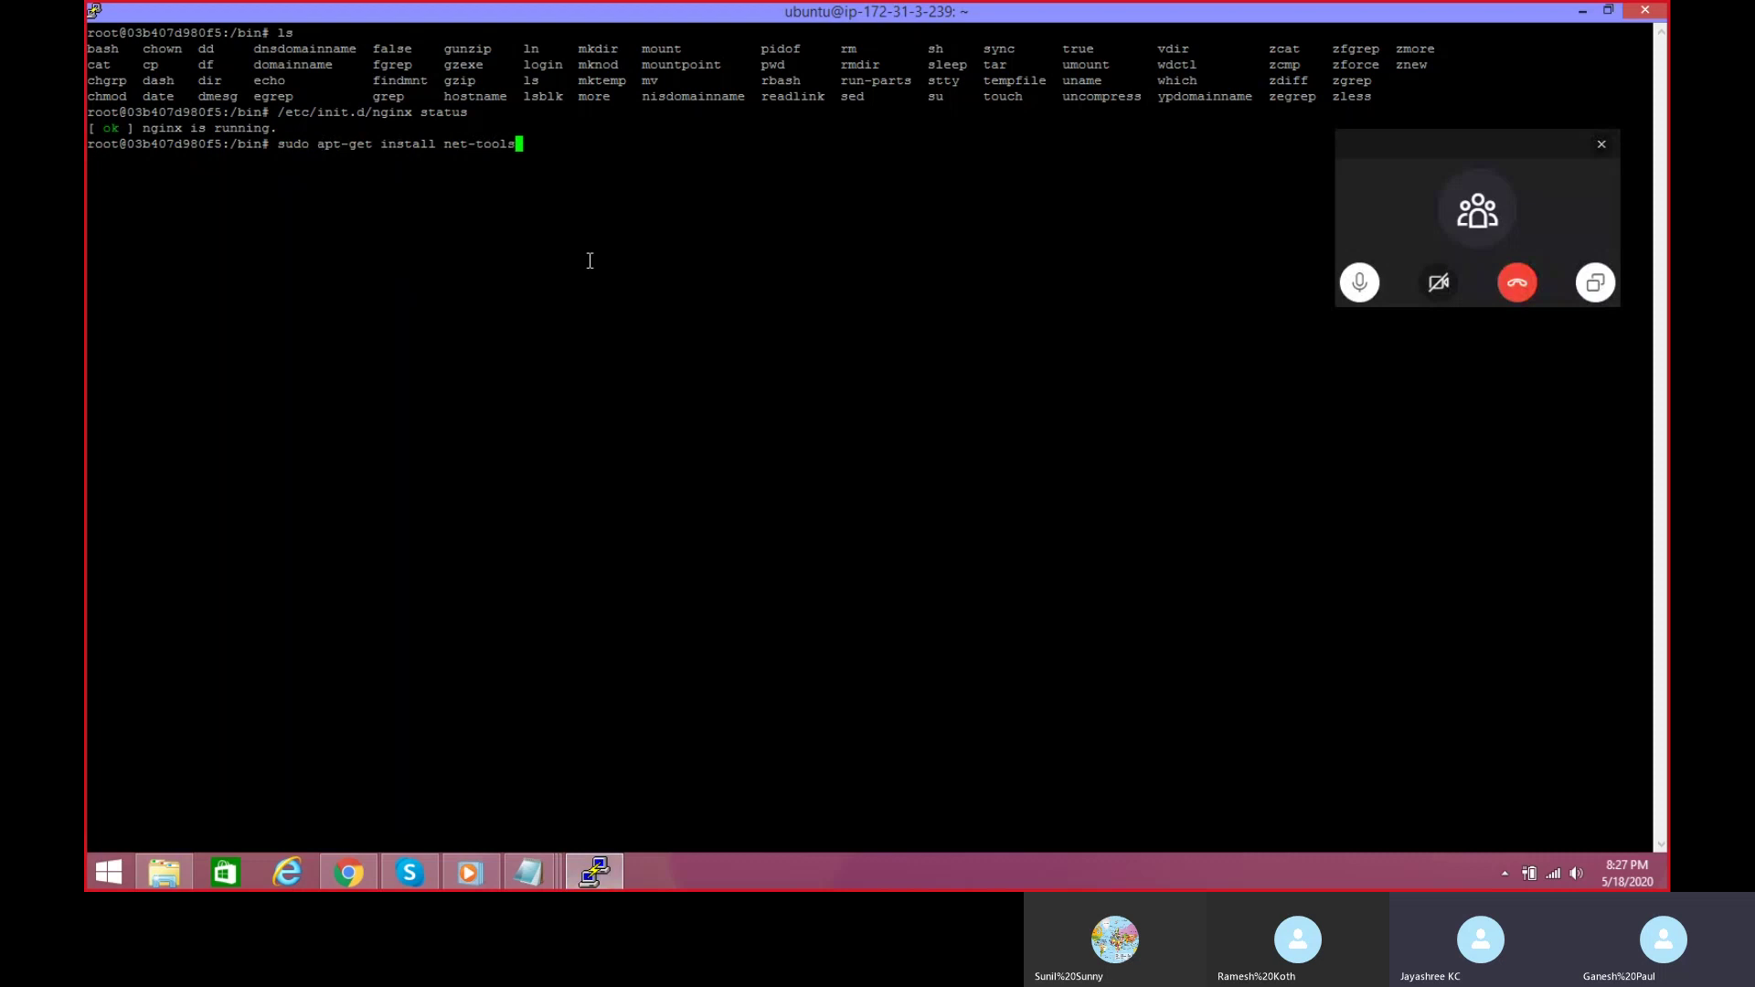
key("Return")
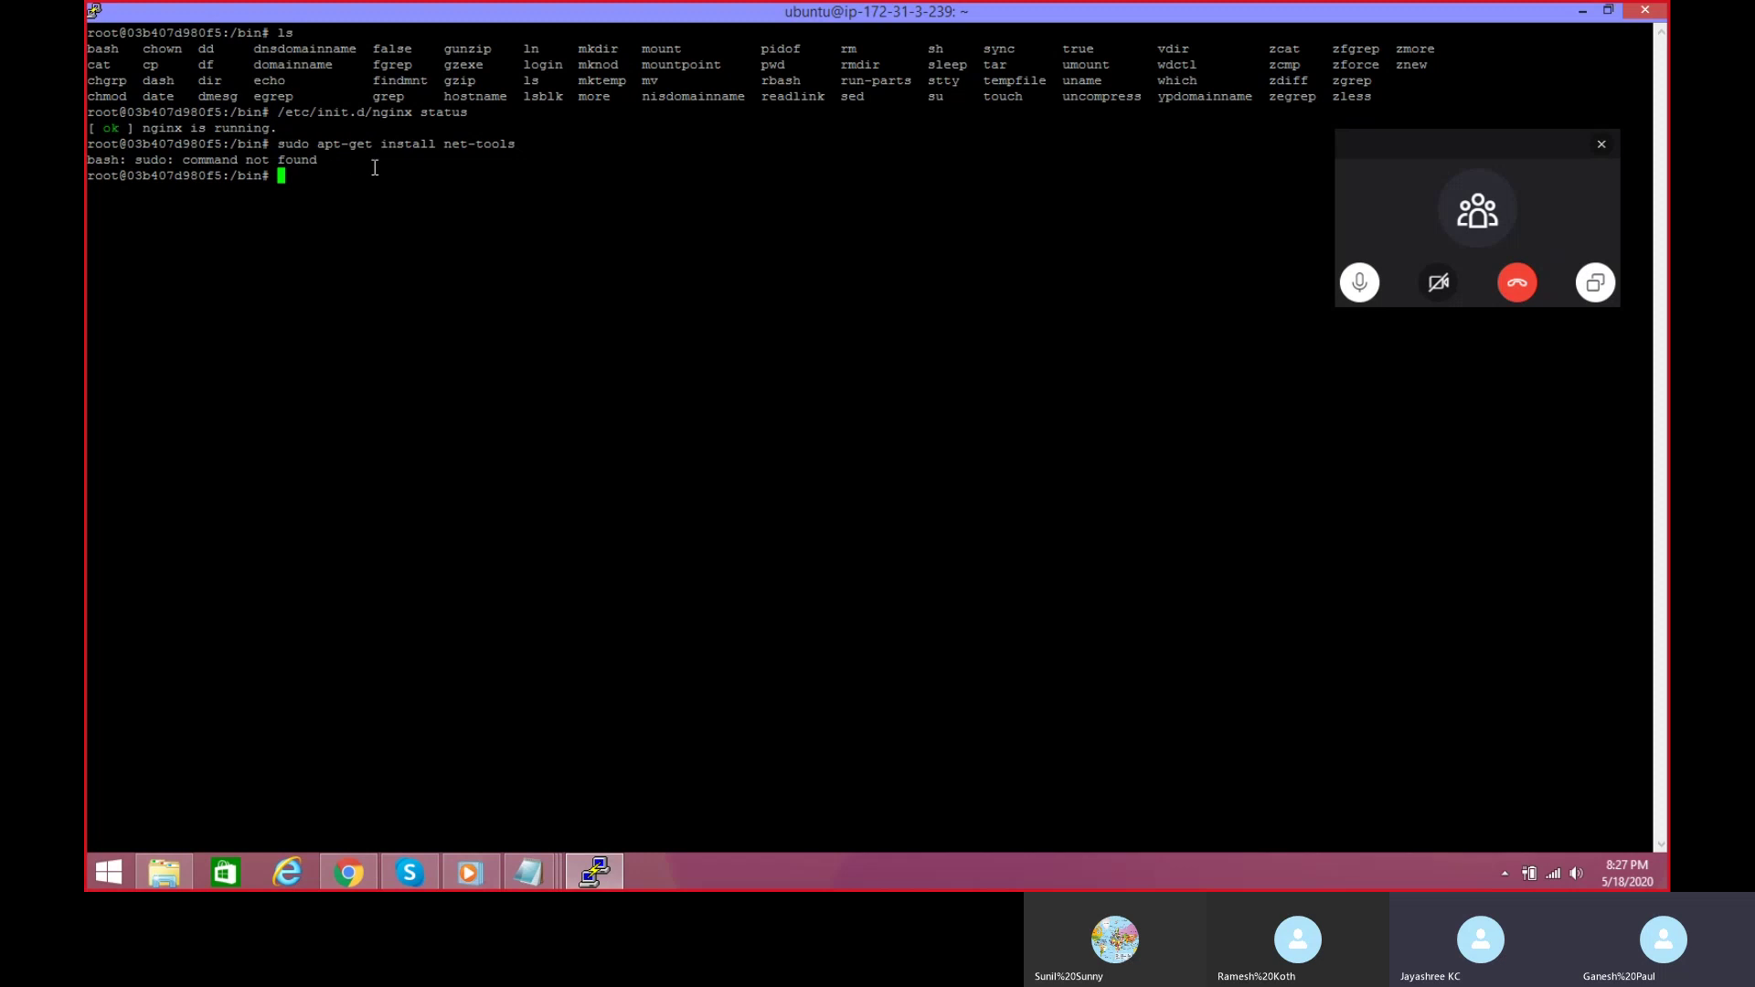
Step: Recall the net-tools install command, remove sudo from it, and try running apt-get install net-tools
type("c")
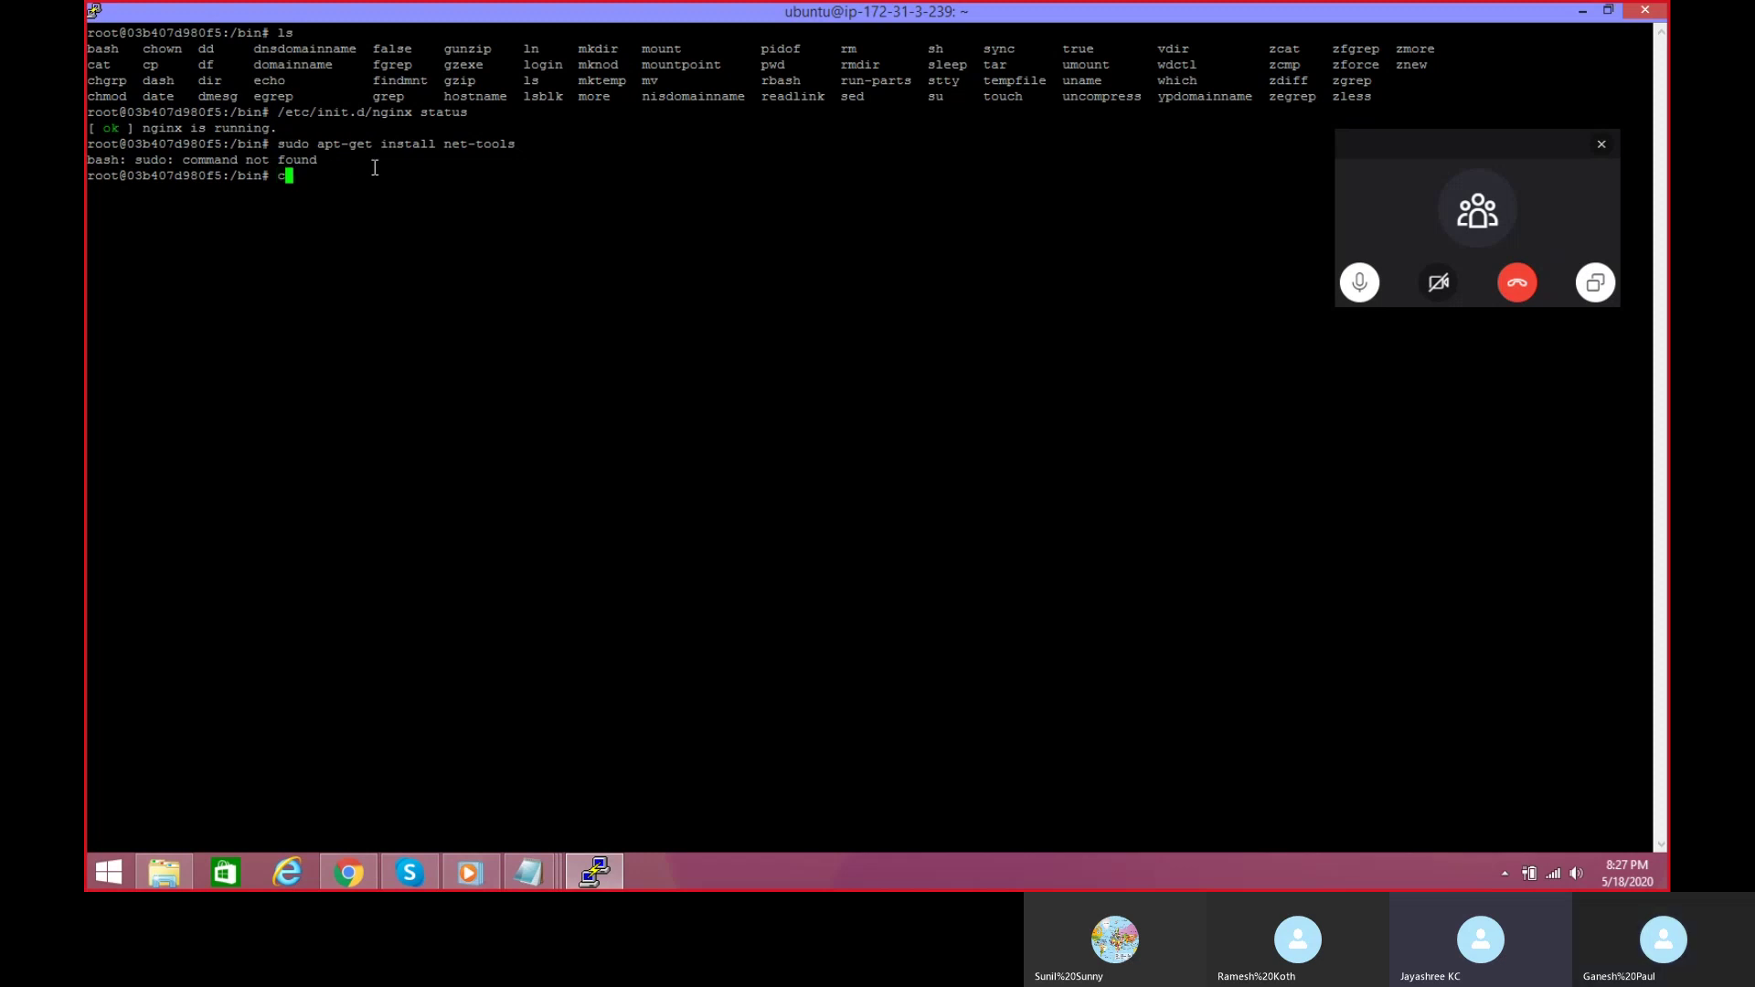
key("BackSpace")
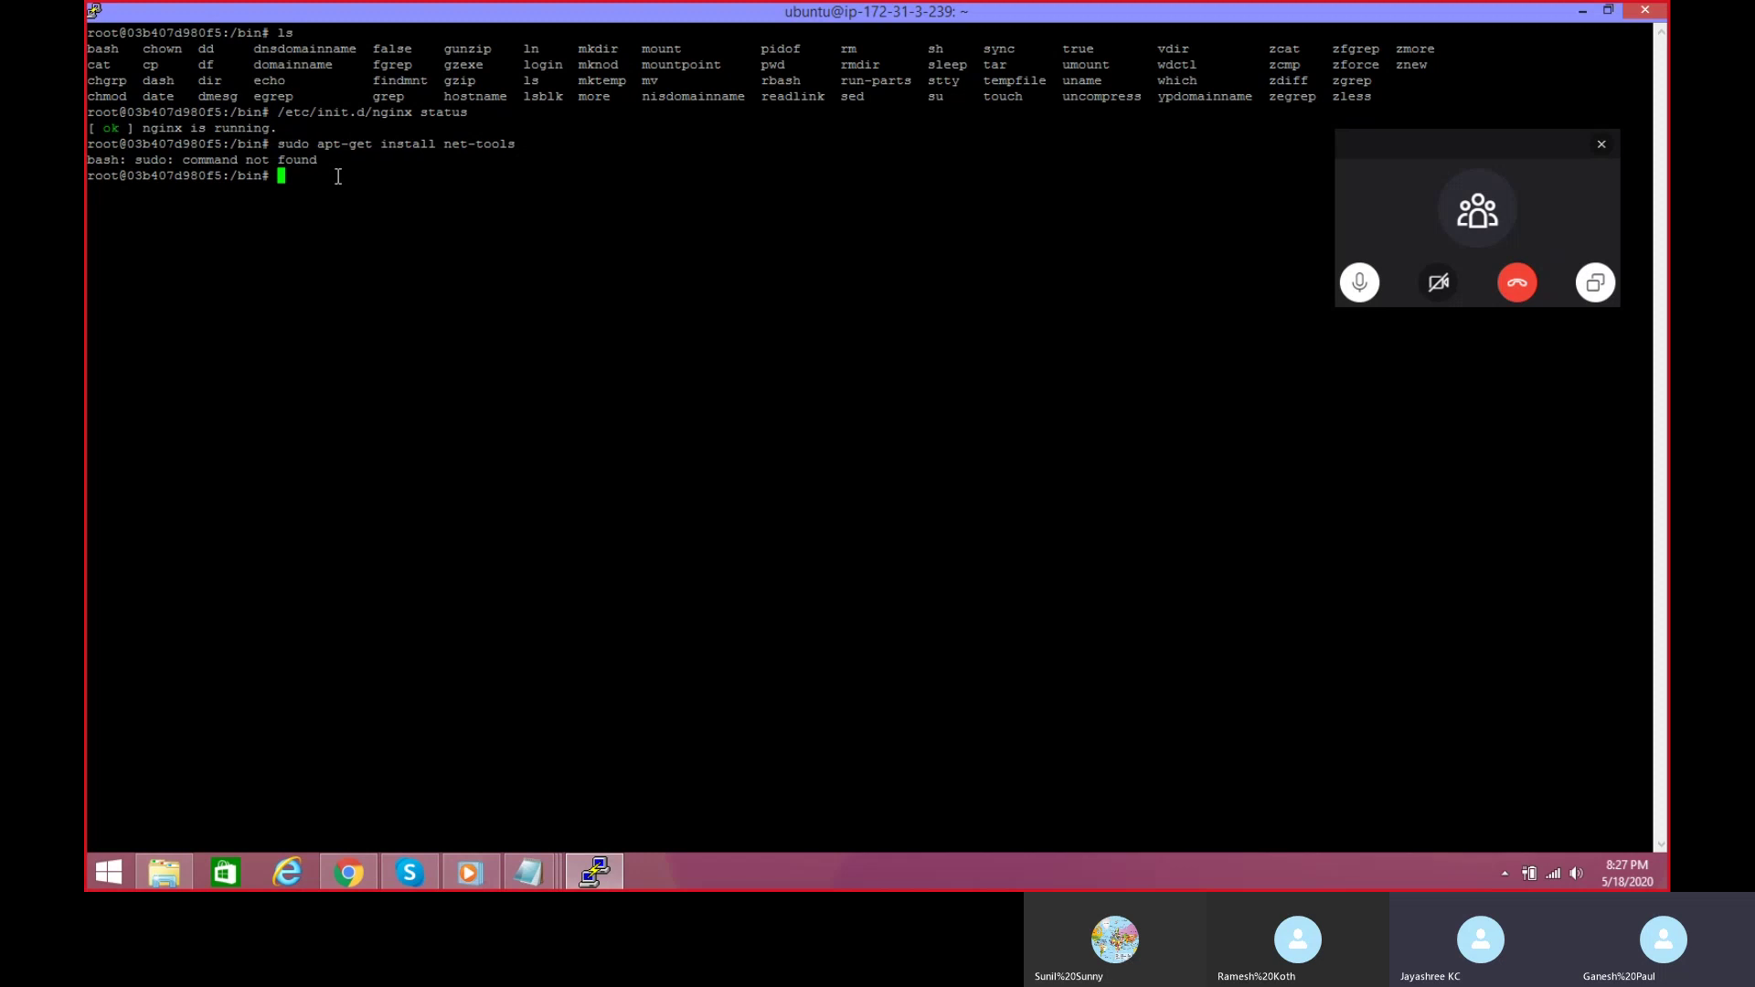
key("Up")
key("Left")
key("Left")
key("Left")
key("Left")
key("Left")
key("Left")
key("Left")
key("Left")
key("Left")
key("Left")
key("Left")
key("Left")
key("Left")
key("Left")
key("Left")
key("Left")
key("Left")
key("Left")
key("Left")
key("Left")
key("Left")
key("BackSpace")
key("BackSpace")
key("BackSpace")
key("BackSpace")
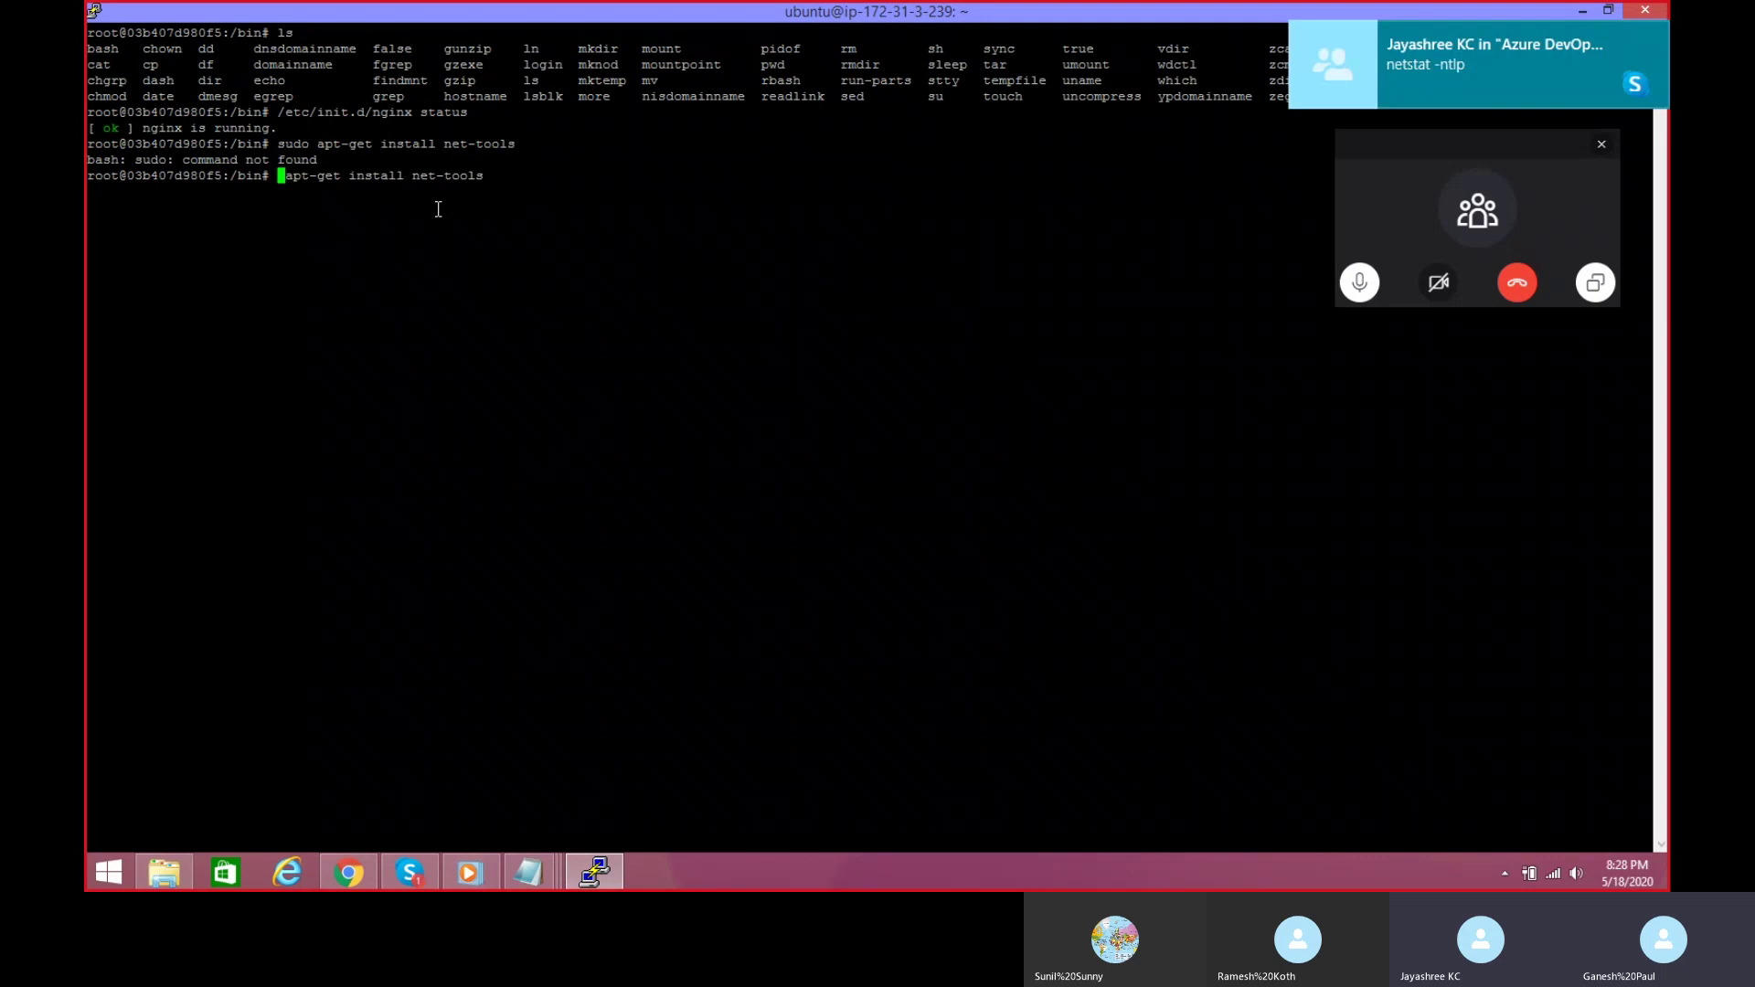
key("Return")
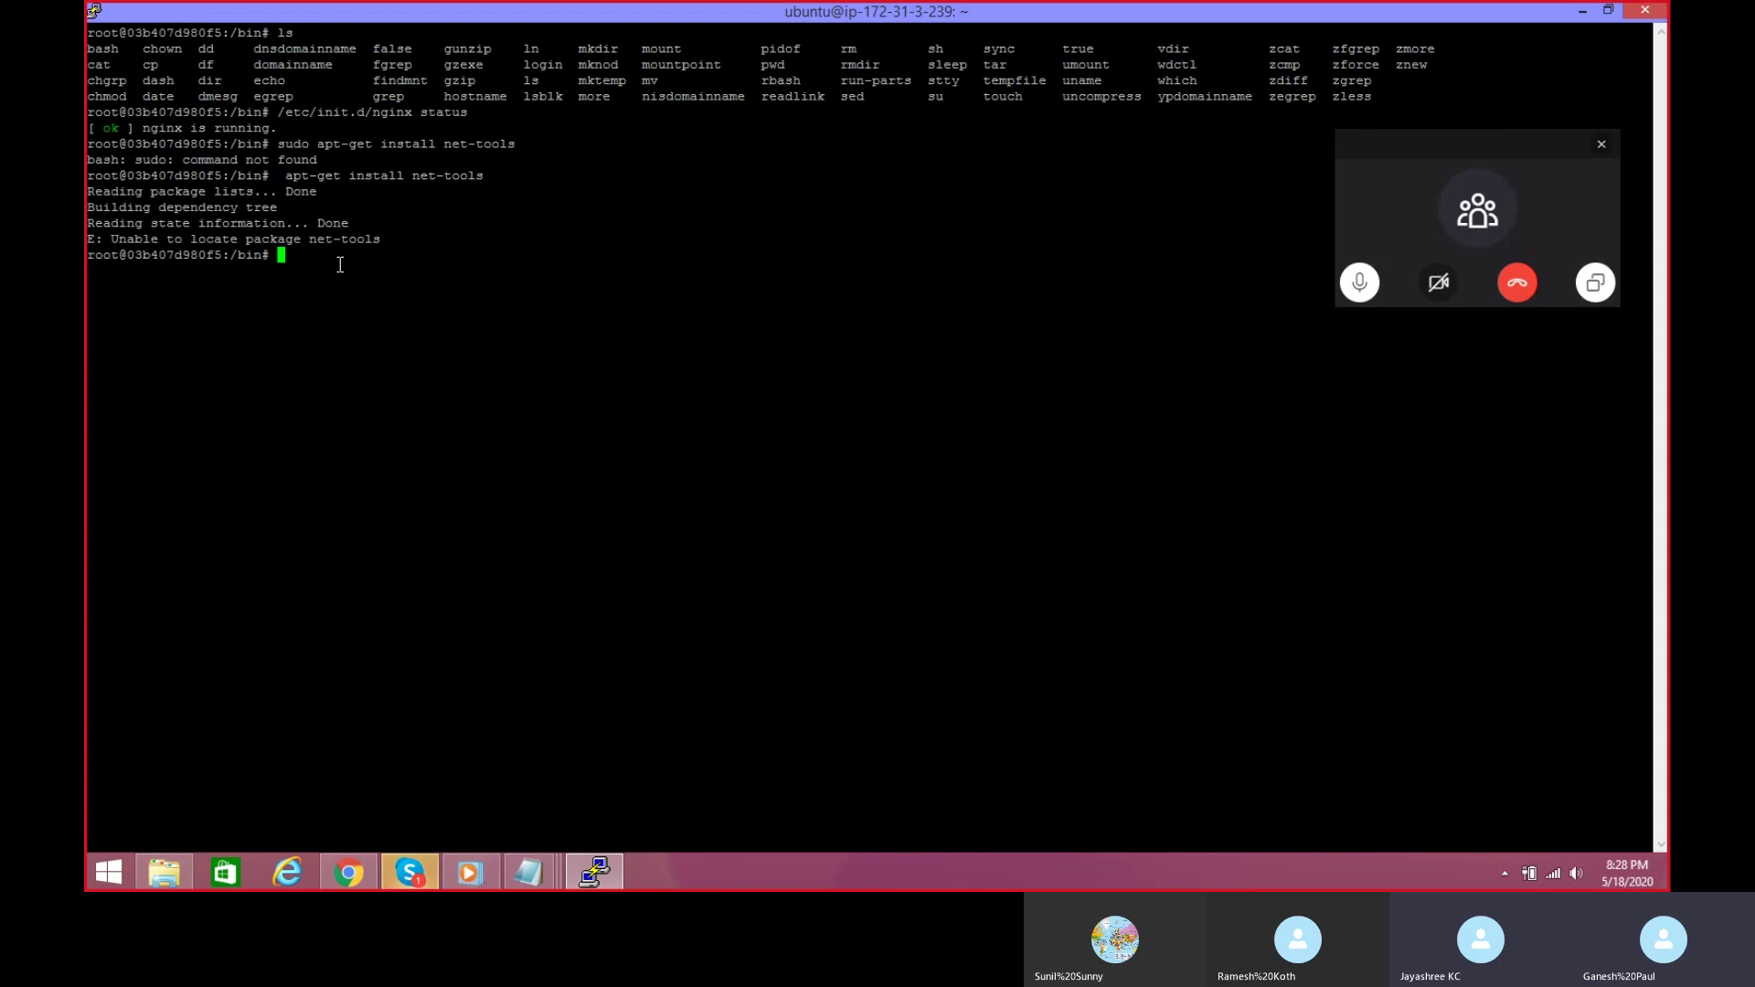
Step: Try to list the container's listening TCP ports from /bin with netstat -ntlp
type("net sta")
key("BackSpace")
key("BackSpace")
key("BackSpace")
key("BackSpace")
type("start")
key("BackSpace")
key("BackSpace")
key("BackSpace")
type("t -ntlp")
key("Return")
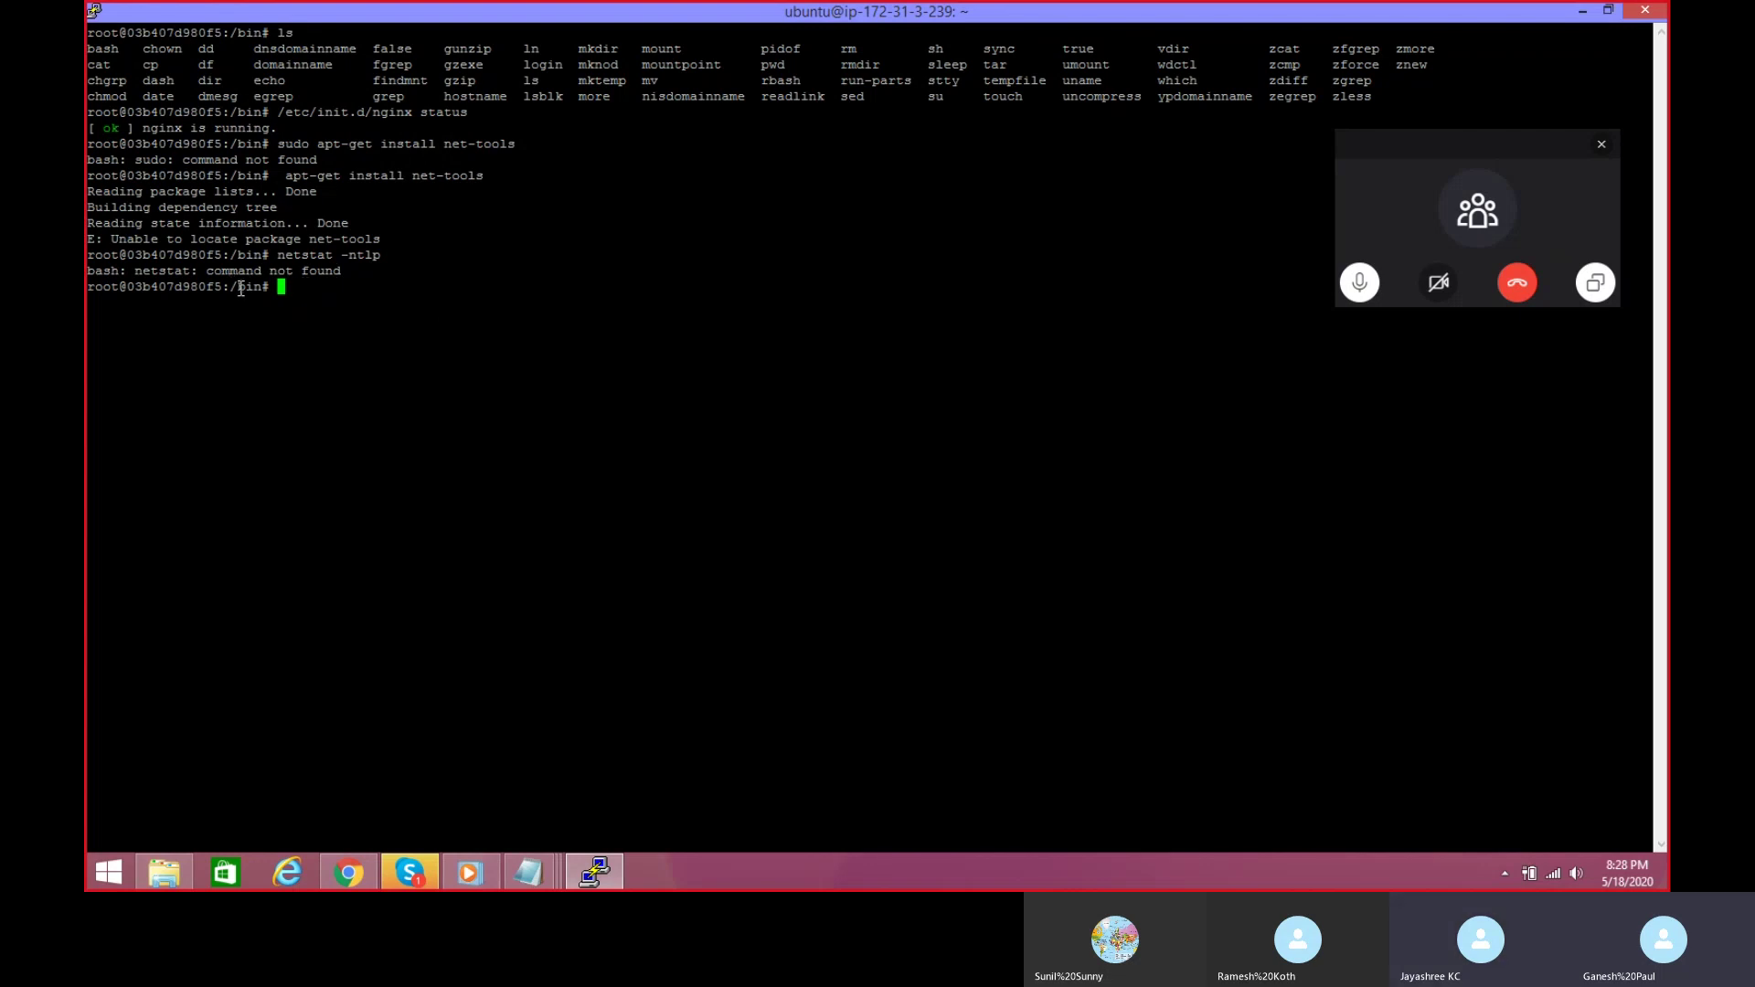
Step: Switch to the container's home directory with cd and try netstat -ntlp there
type("cd")
key("Return")
type("netstat -ntlp")
key("Return")
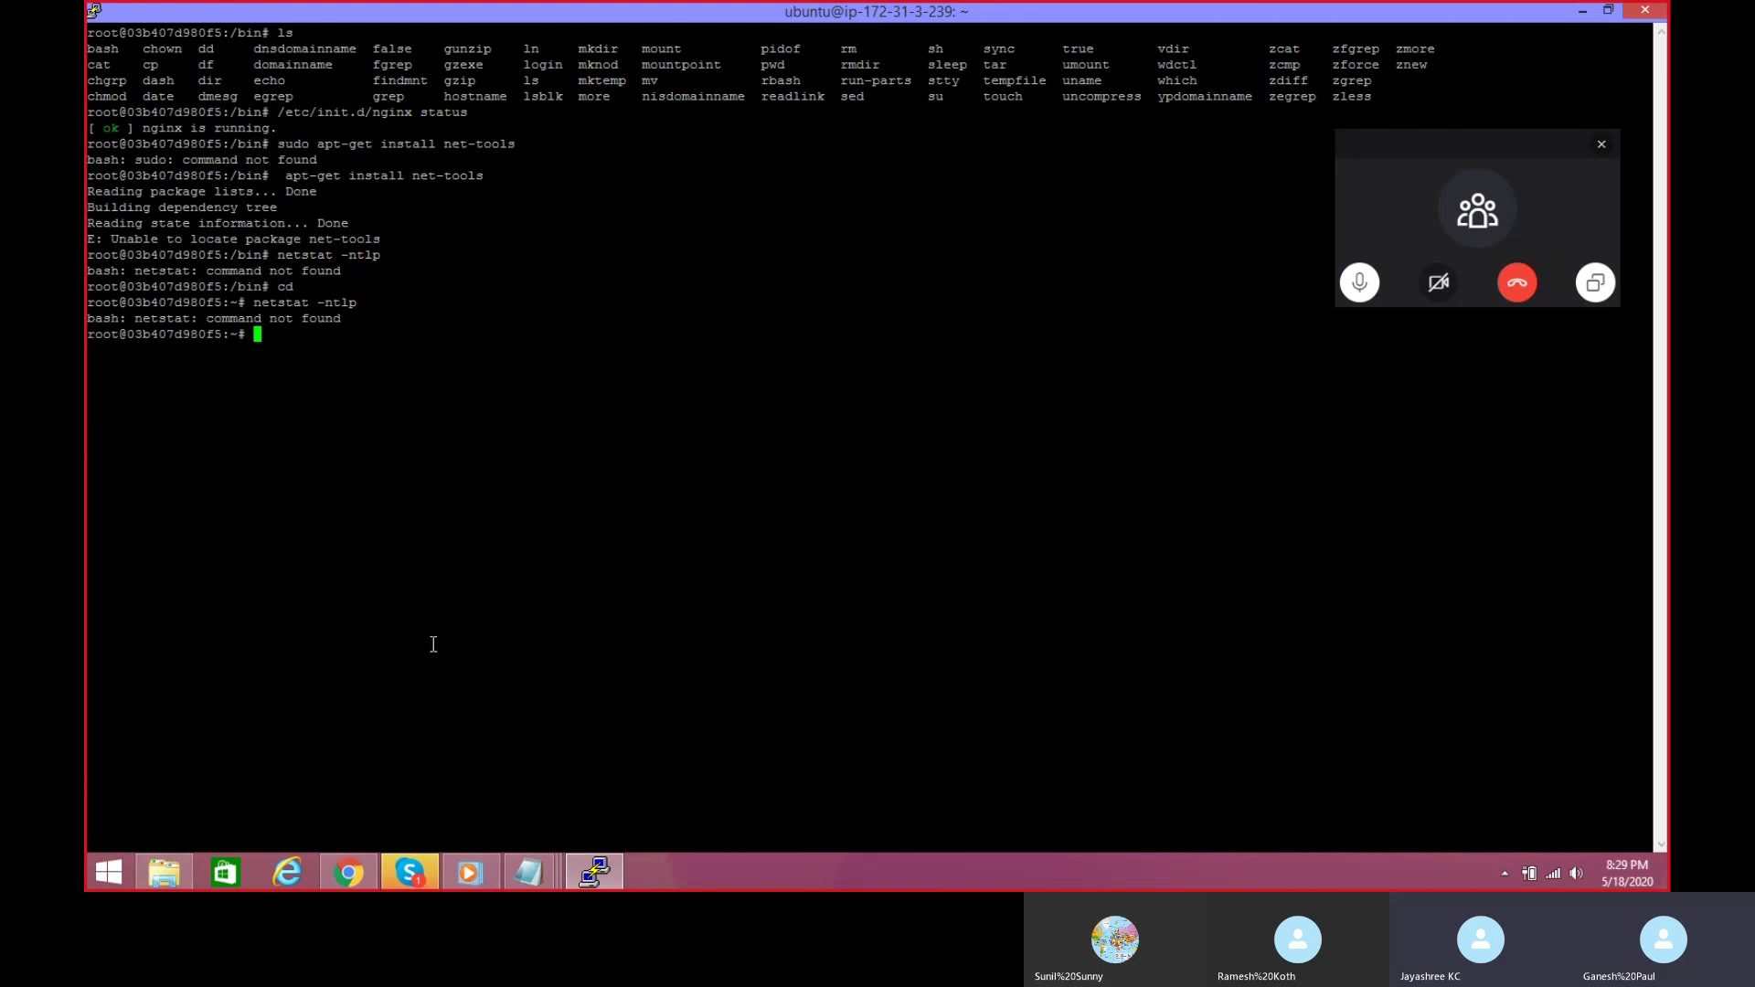
Step: Copy netstat -ntlp from the Skype chat and try running the pasted command in the container shell in PuTTY
left_click(413, 873)
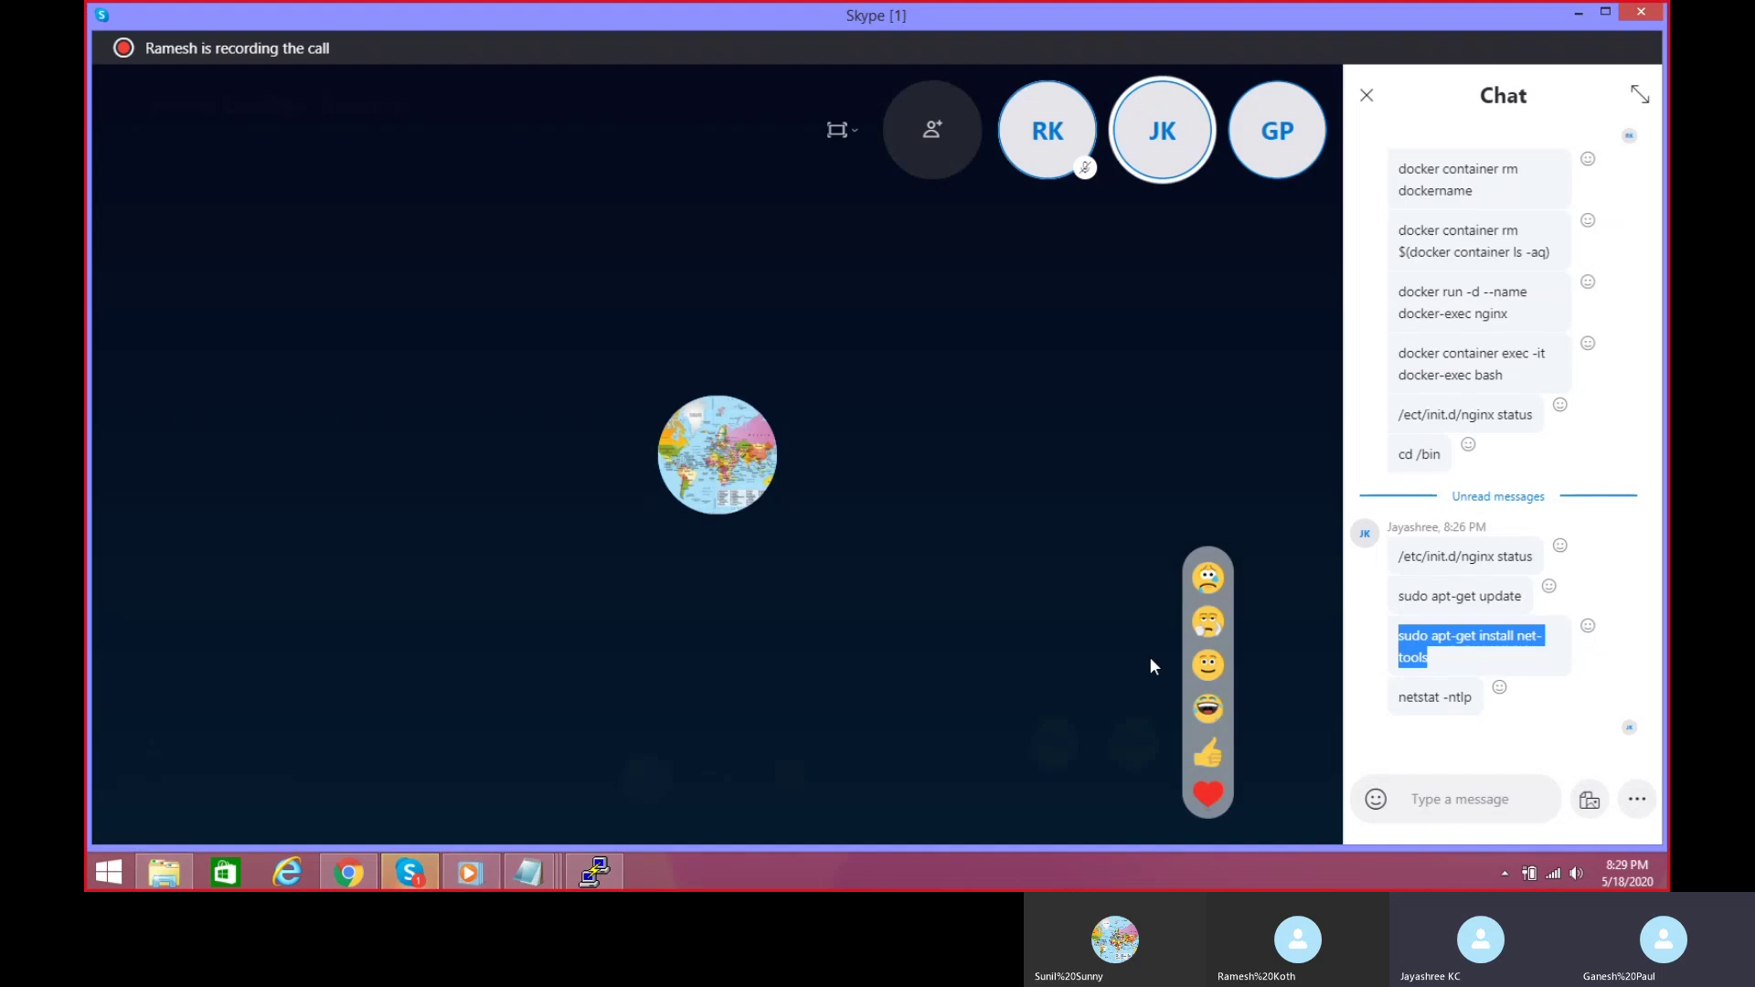
left_click(1473, 699)
left_click_drag(1473, 699, 1396, 699)
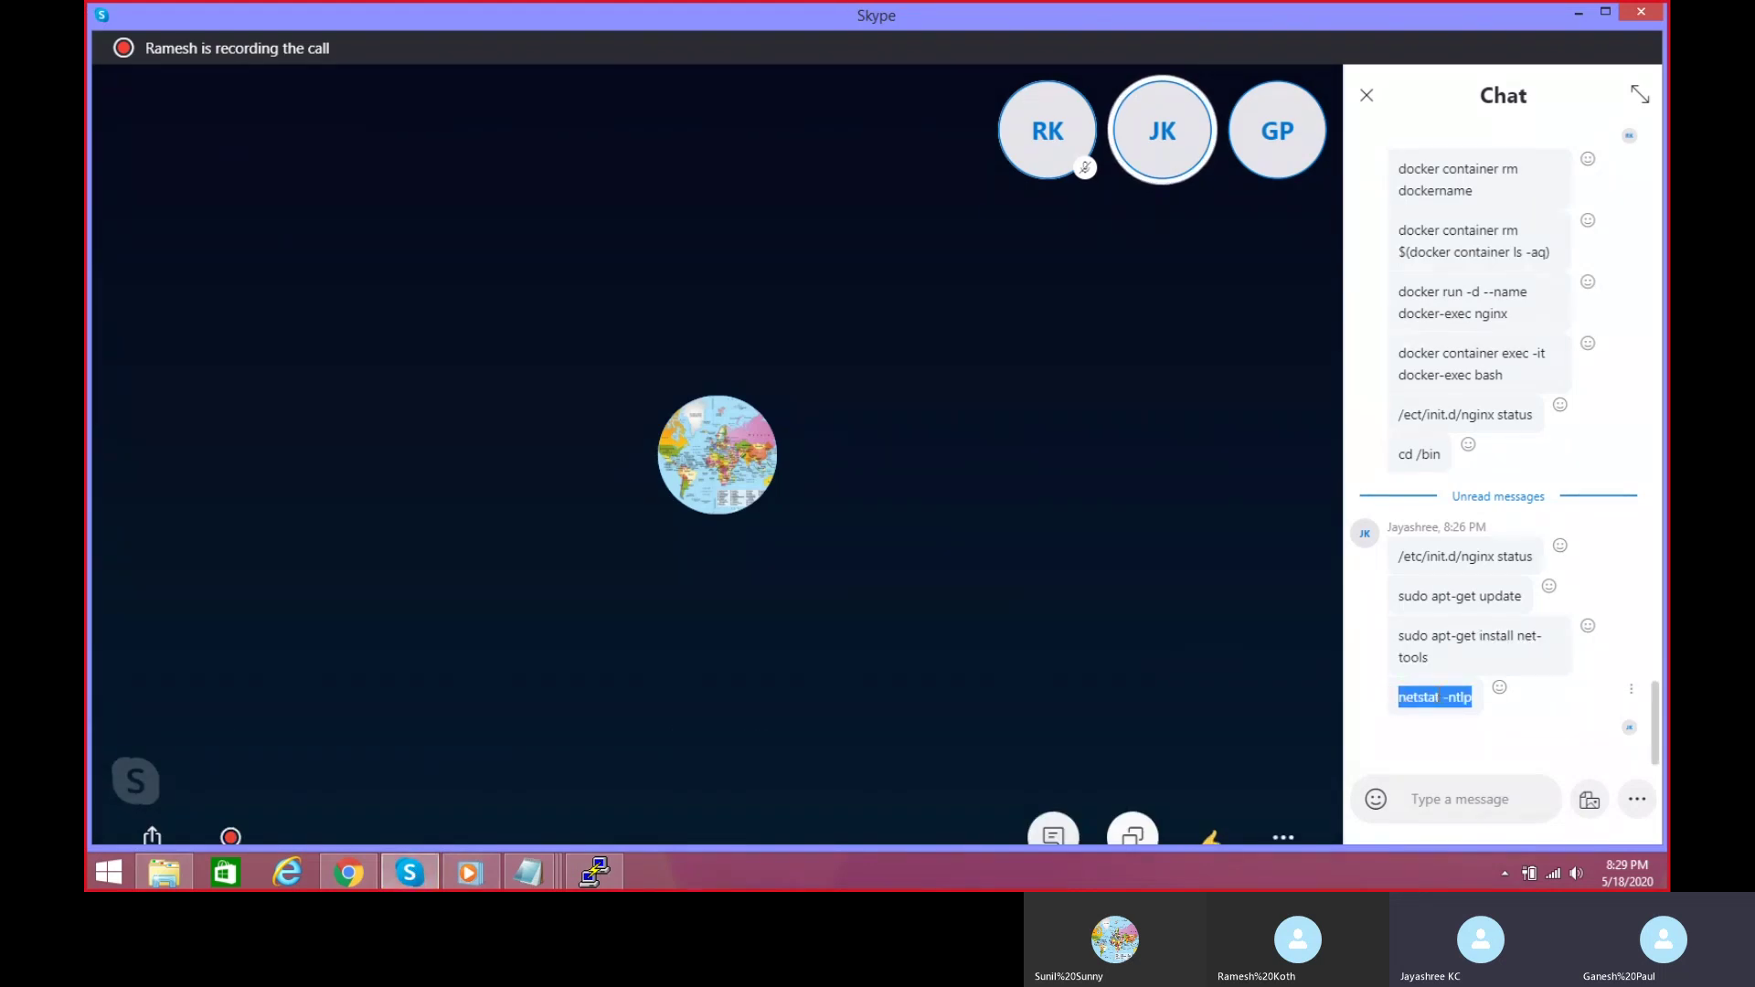
right_click(1435, 701)
left_click(1437, 537)
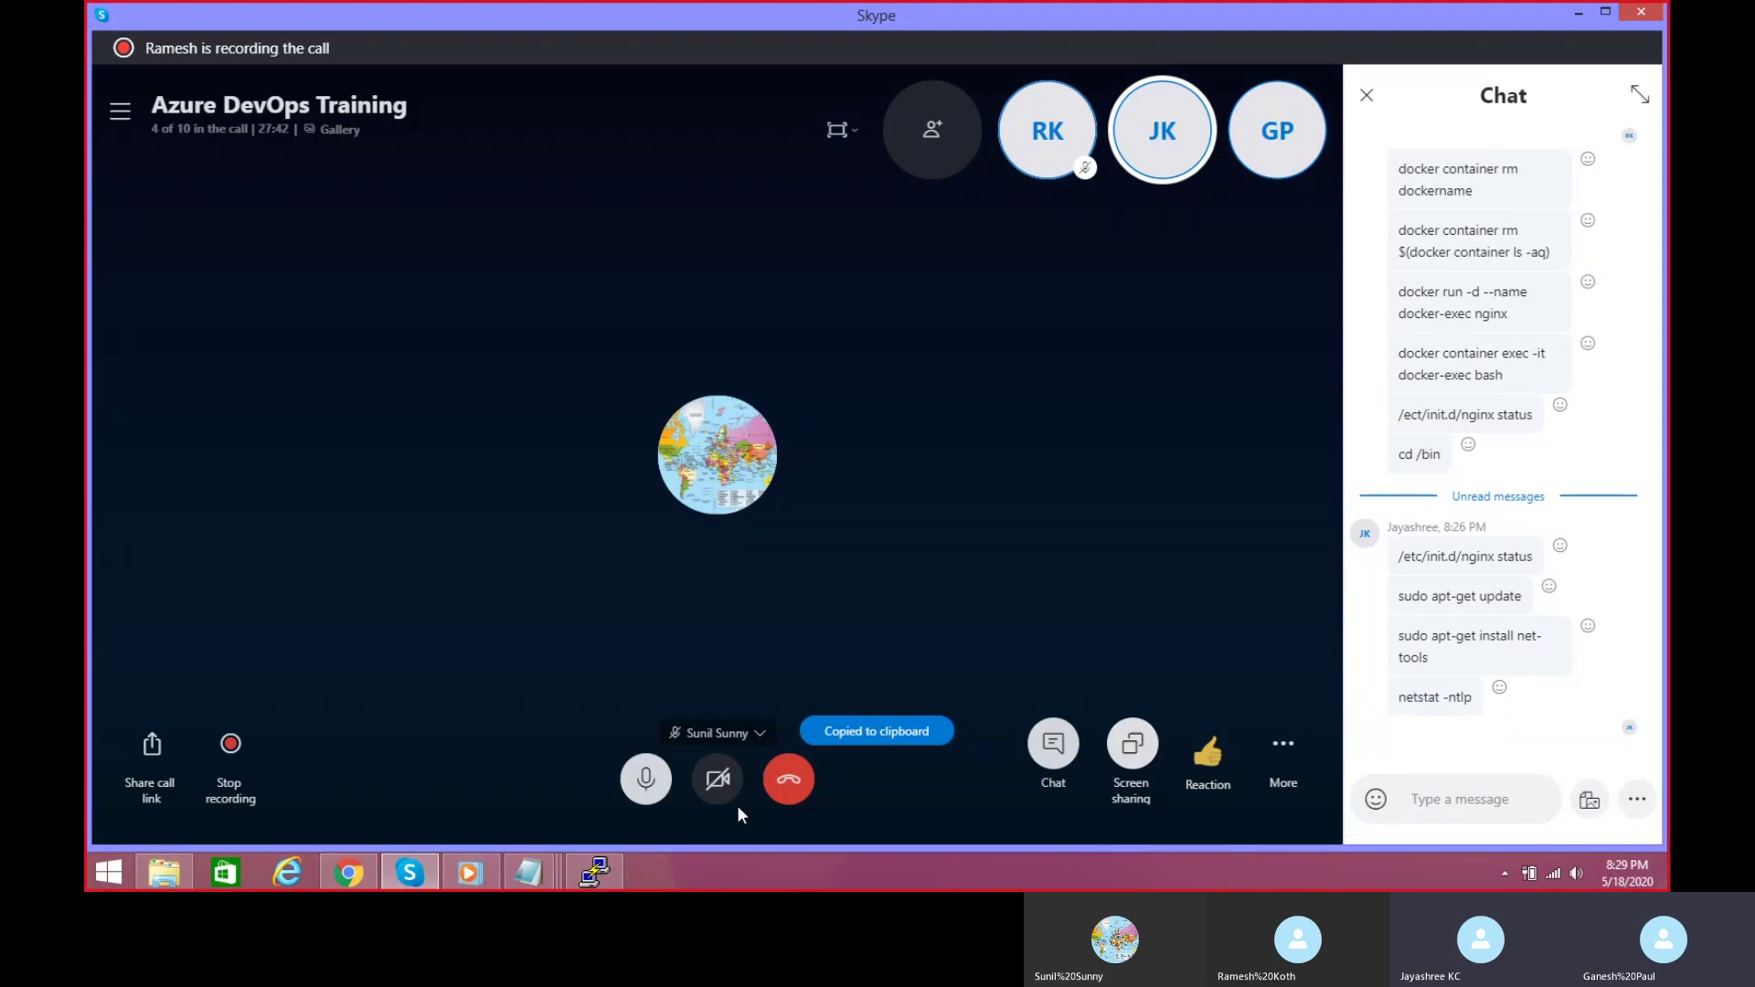
left_click(594, 872)
right_click(283, 337)
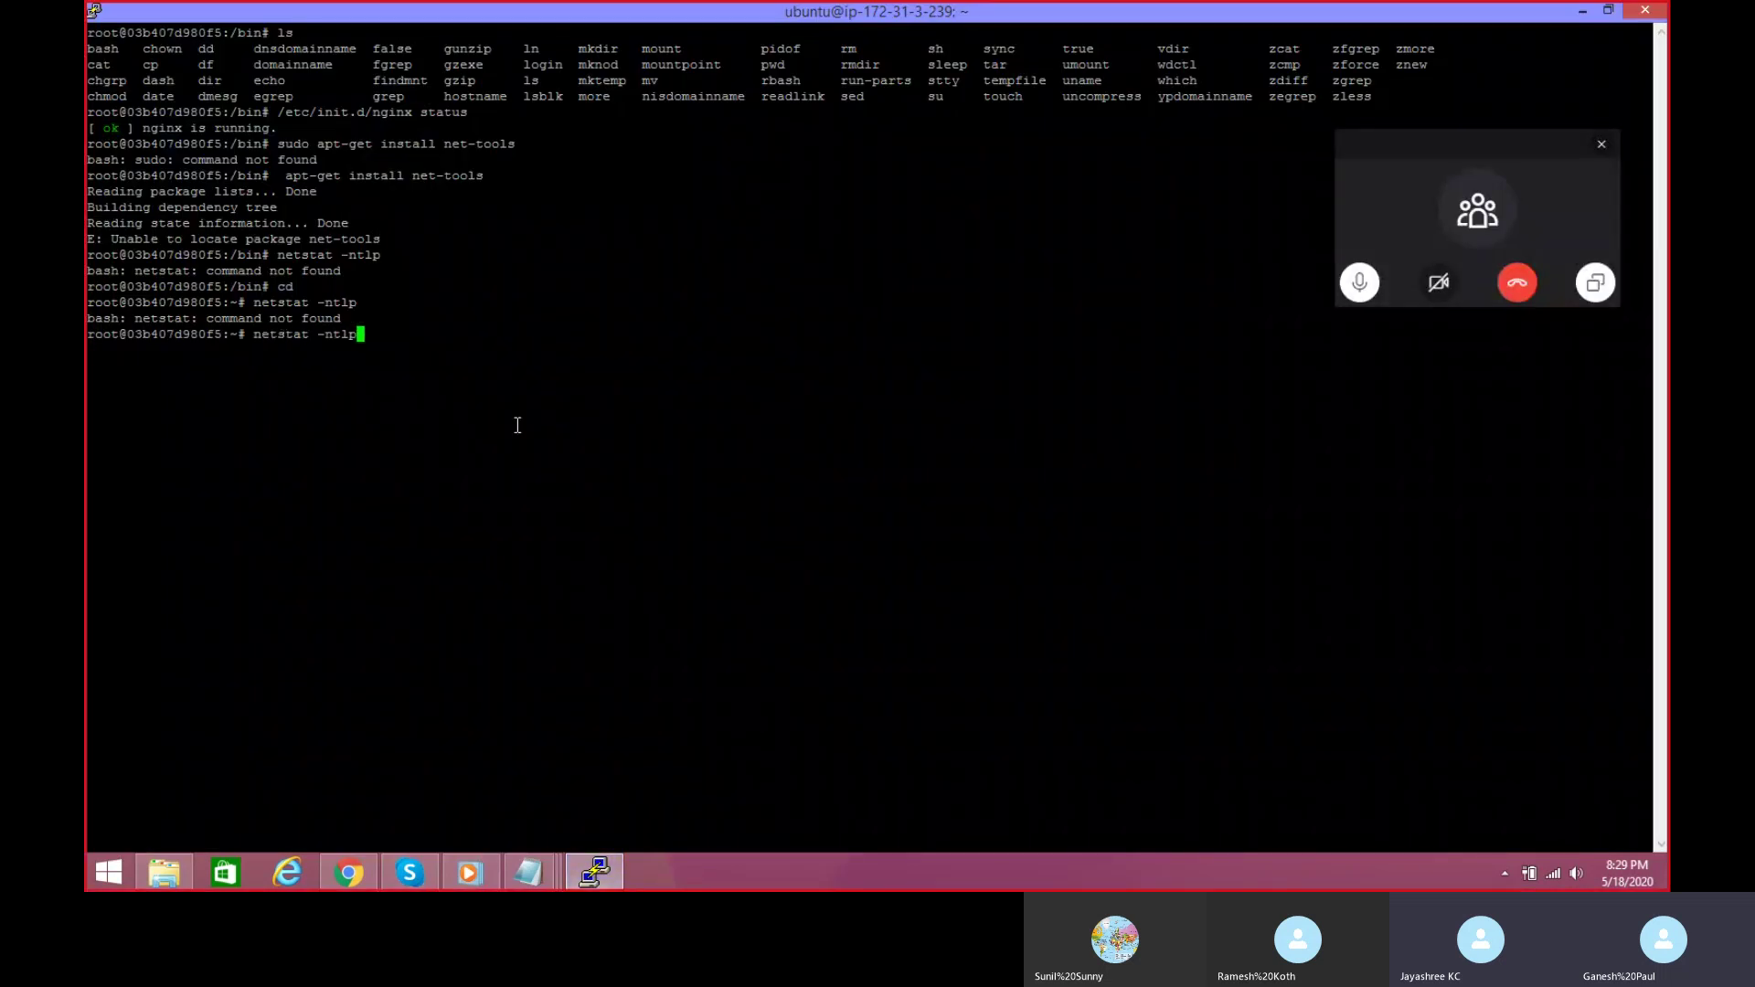
key("Return")
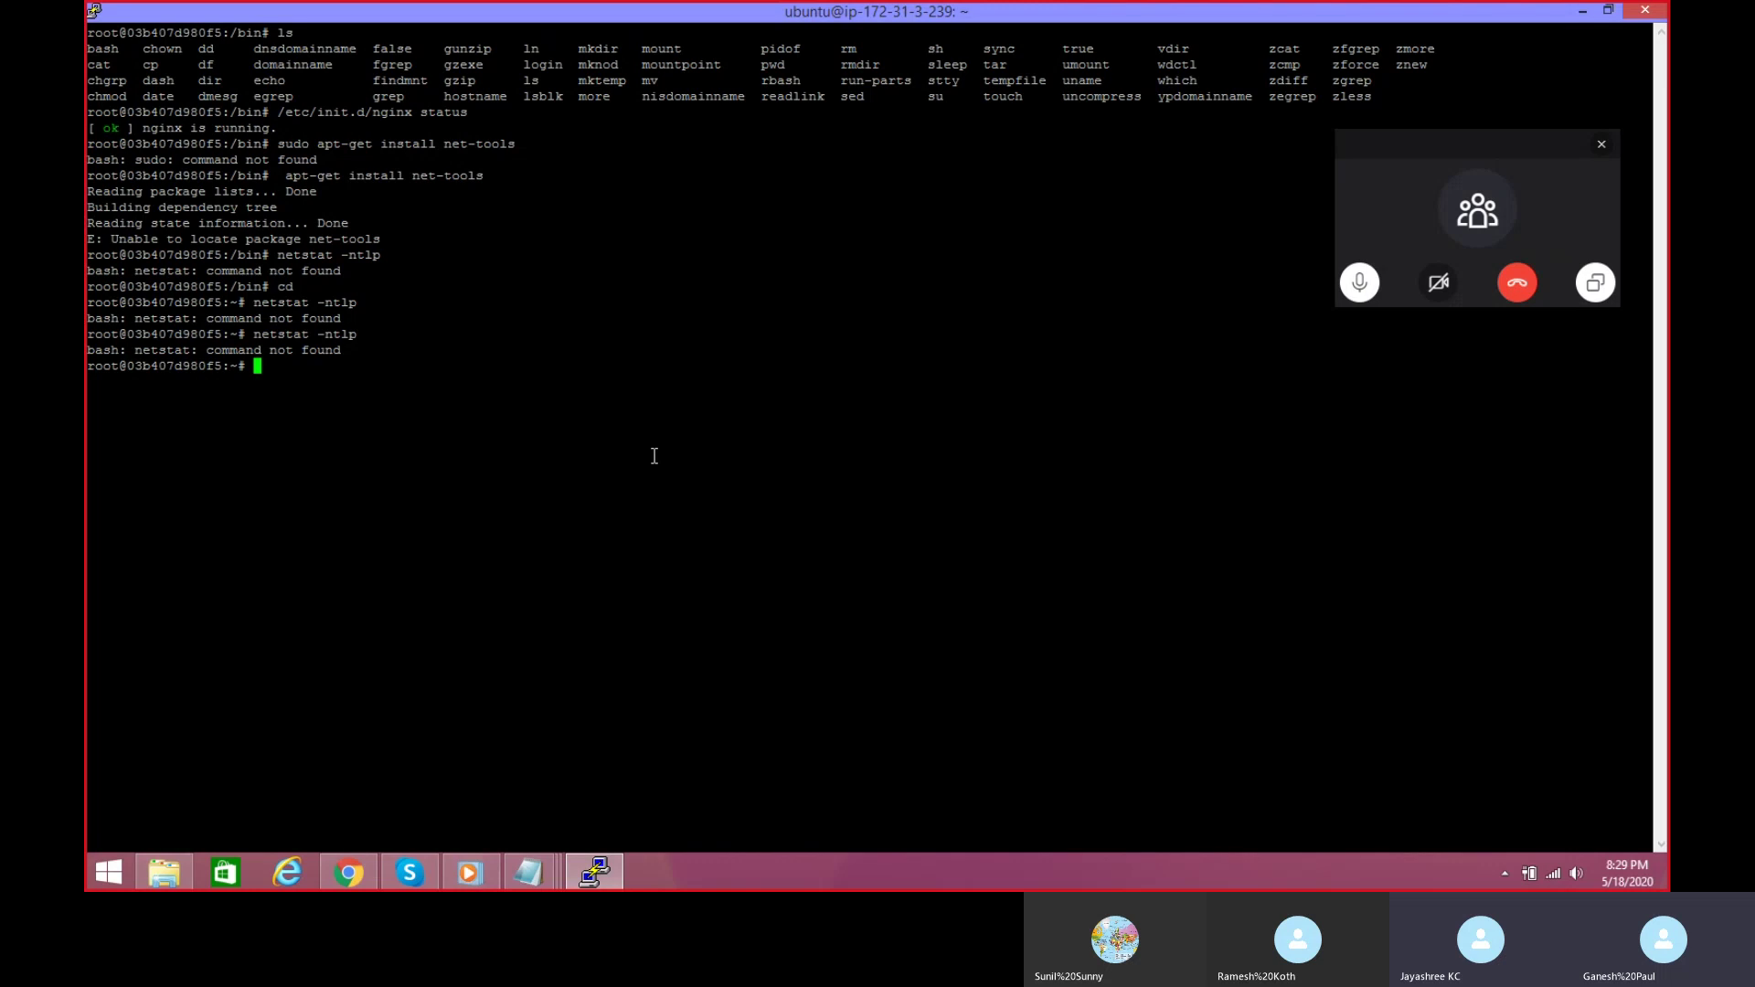
Step: Try to install the network tools from the home directory with apt-get insall net-tools
type("apt-get")
type("insall -n")
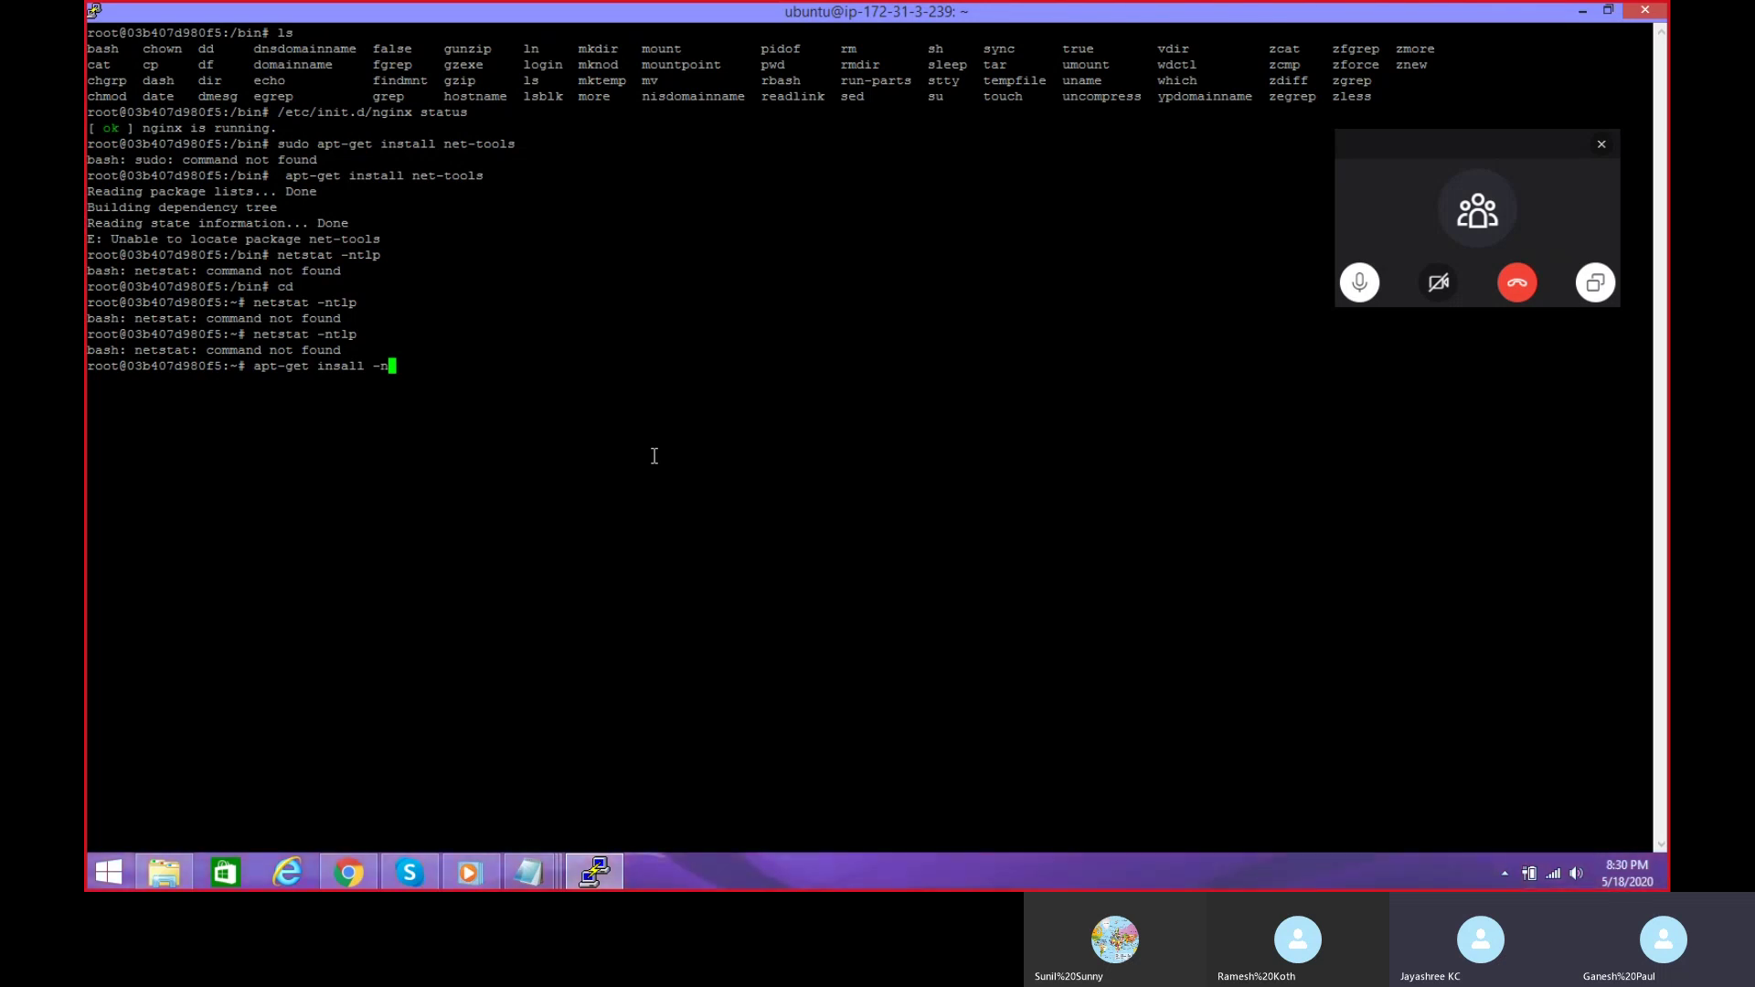
type("et-tools")
key("Left")
key("Left")
key("Left")
key("Left")
key("Left")
key("Left")
key("Left")
key("Left")
key("Left")
key("BackSpace")
key("Return")
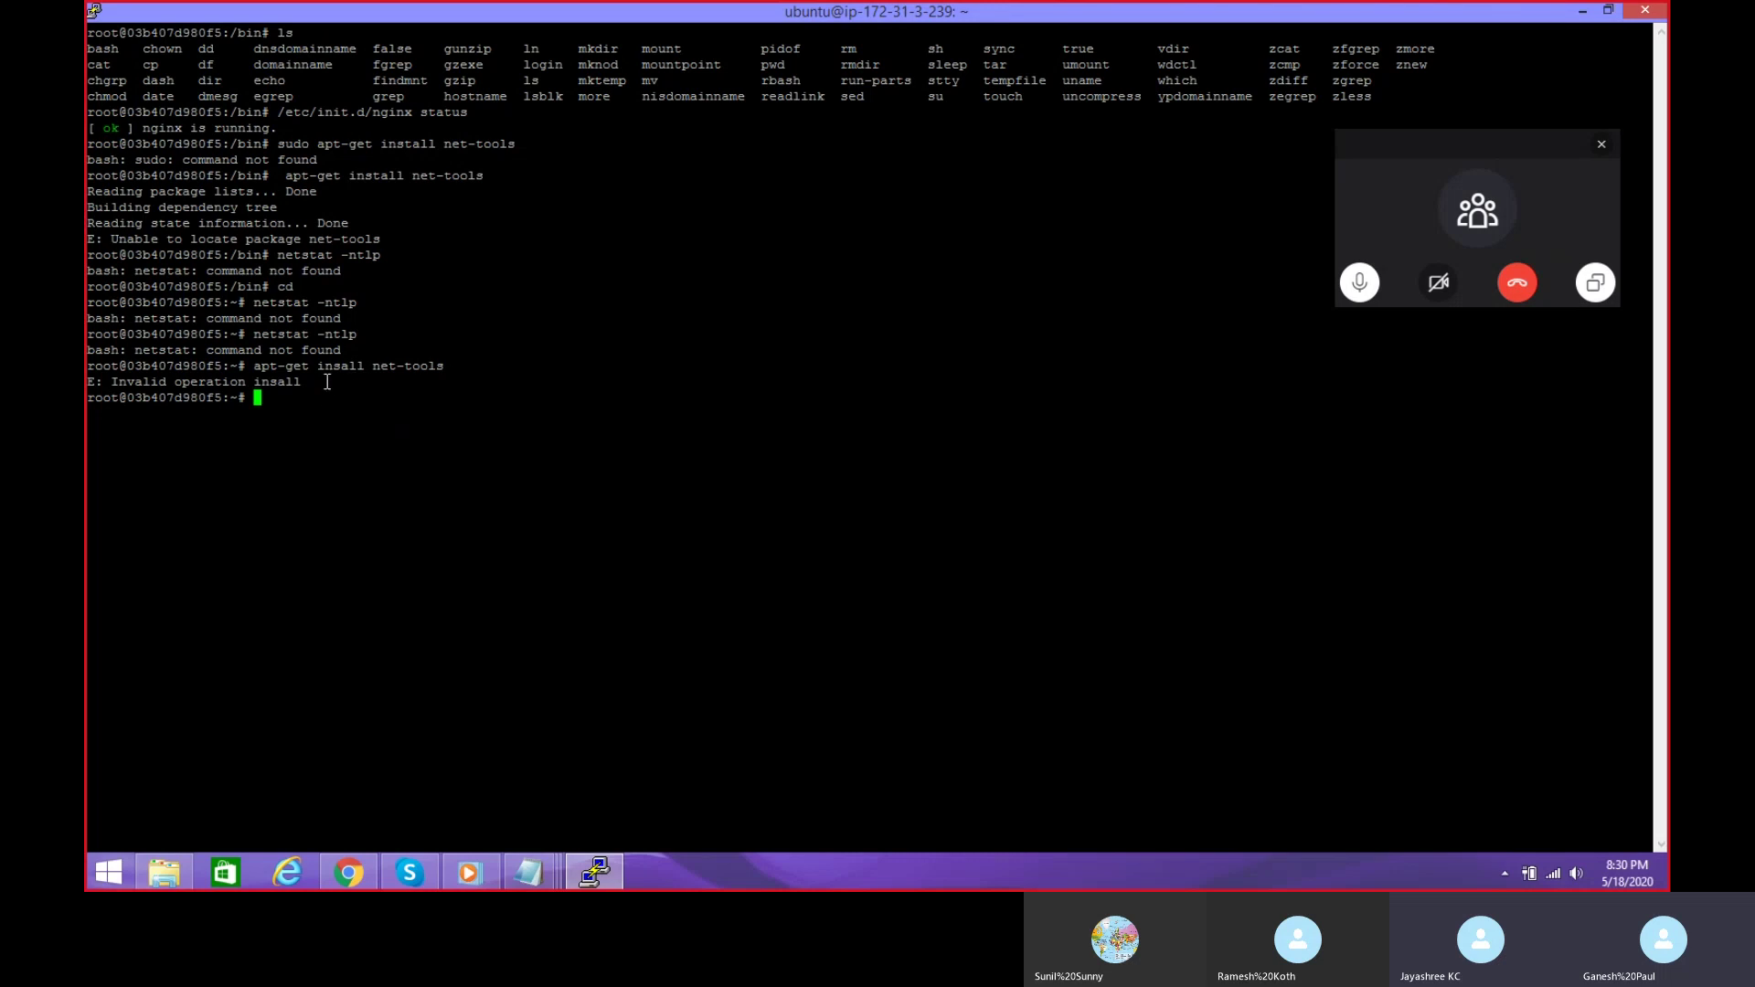
Step: Correct the misspelled insall in the previous command and try apt-get install net-tools
key("Up")
key("Left")
key("Left")
key("Left")
key("Left")
key("Left")
key("Left")
key("Left")
key("Left")
key("Left")
key("Left")
key("Left")
key("Left")
key("Left")
type("t")
key("Return")
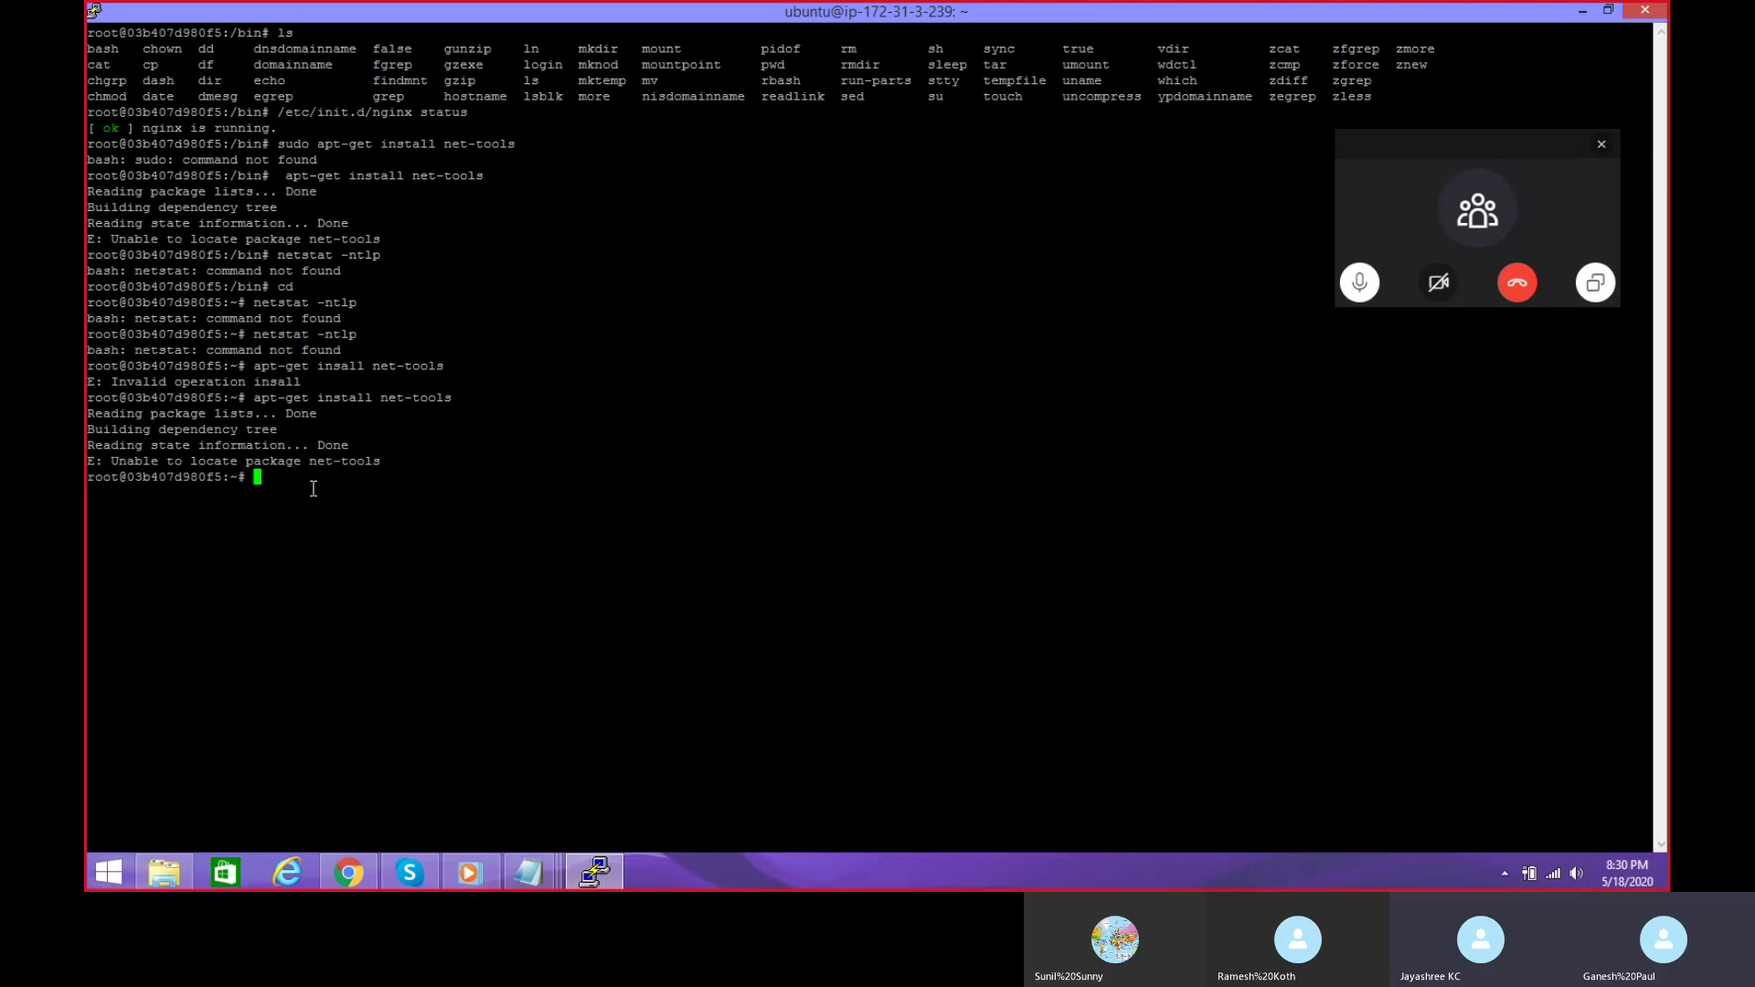
Step: Update the container's package lists, trying sudo apt-get update first and running apt-get update without sudo
type("sudo apt-get update")
key("Return")
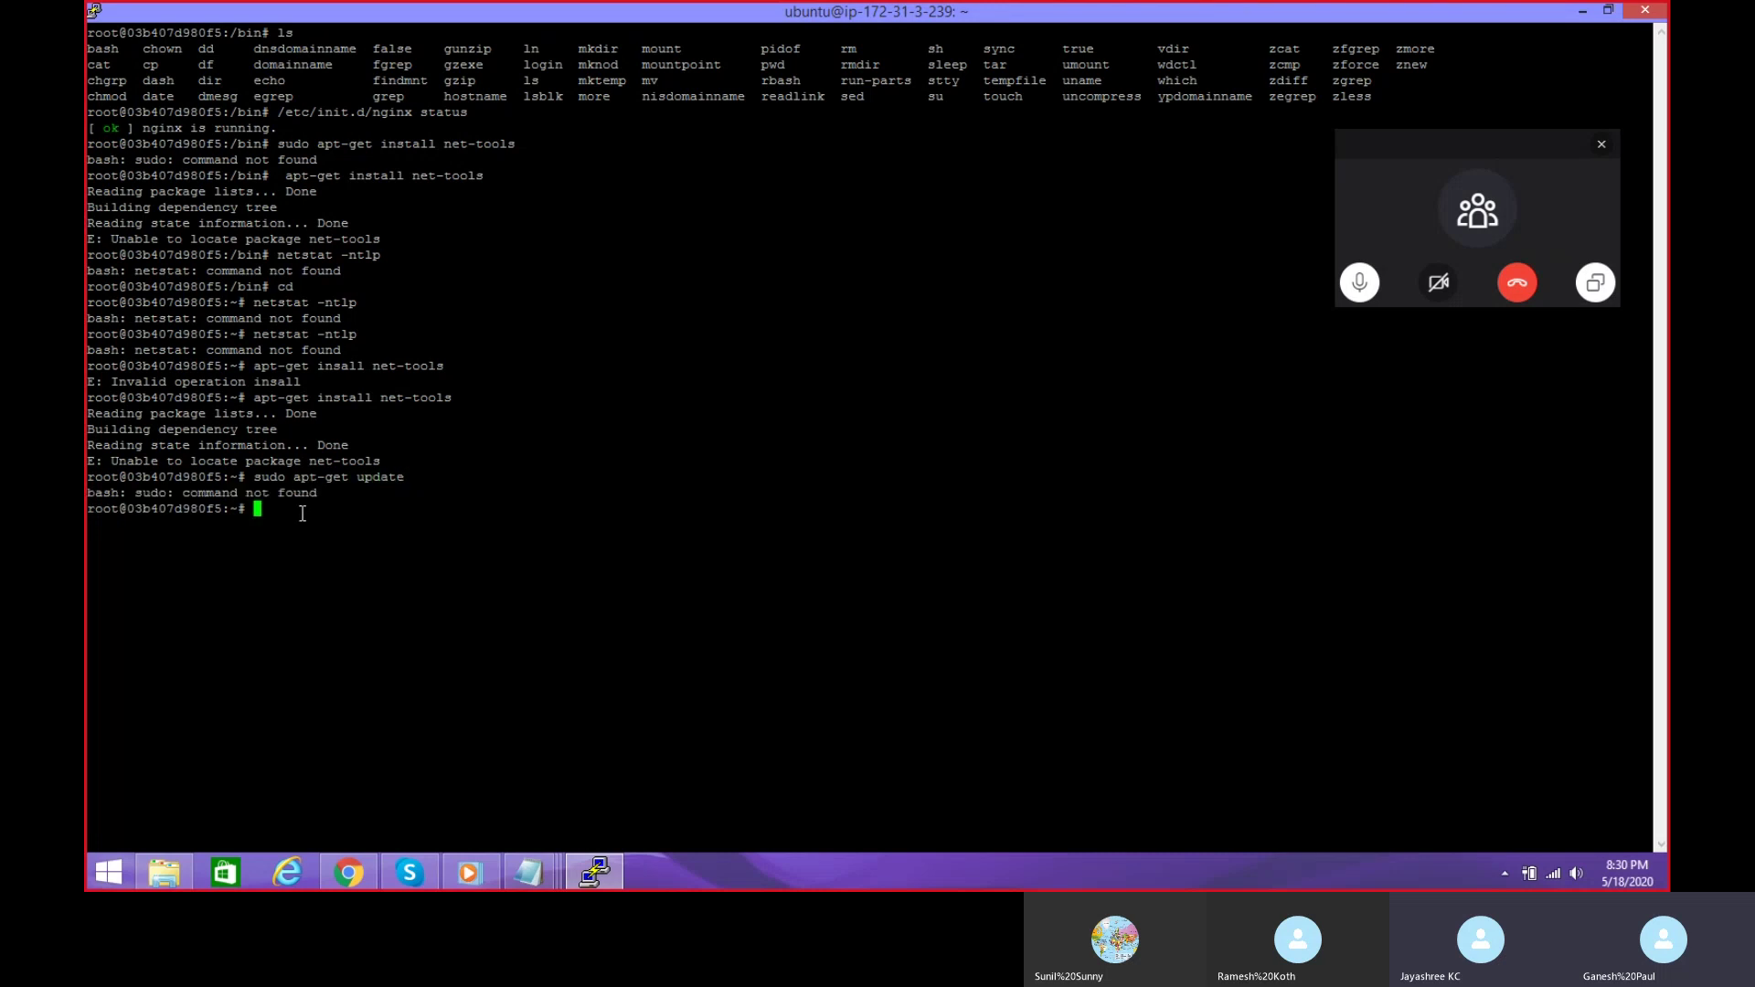
type("apt-get update")
key("Return")
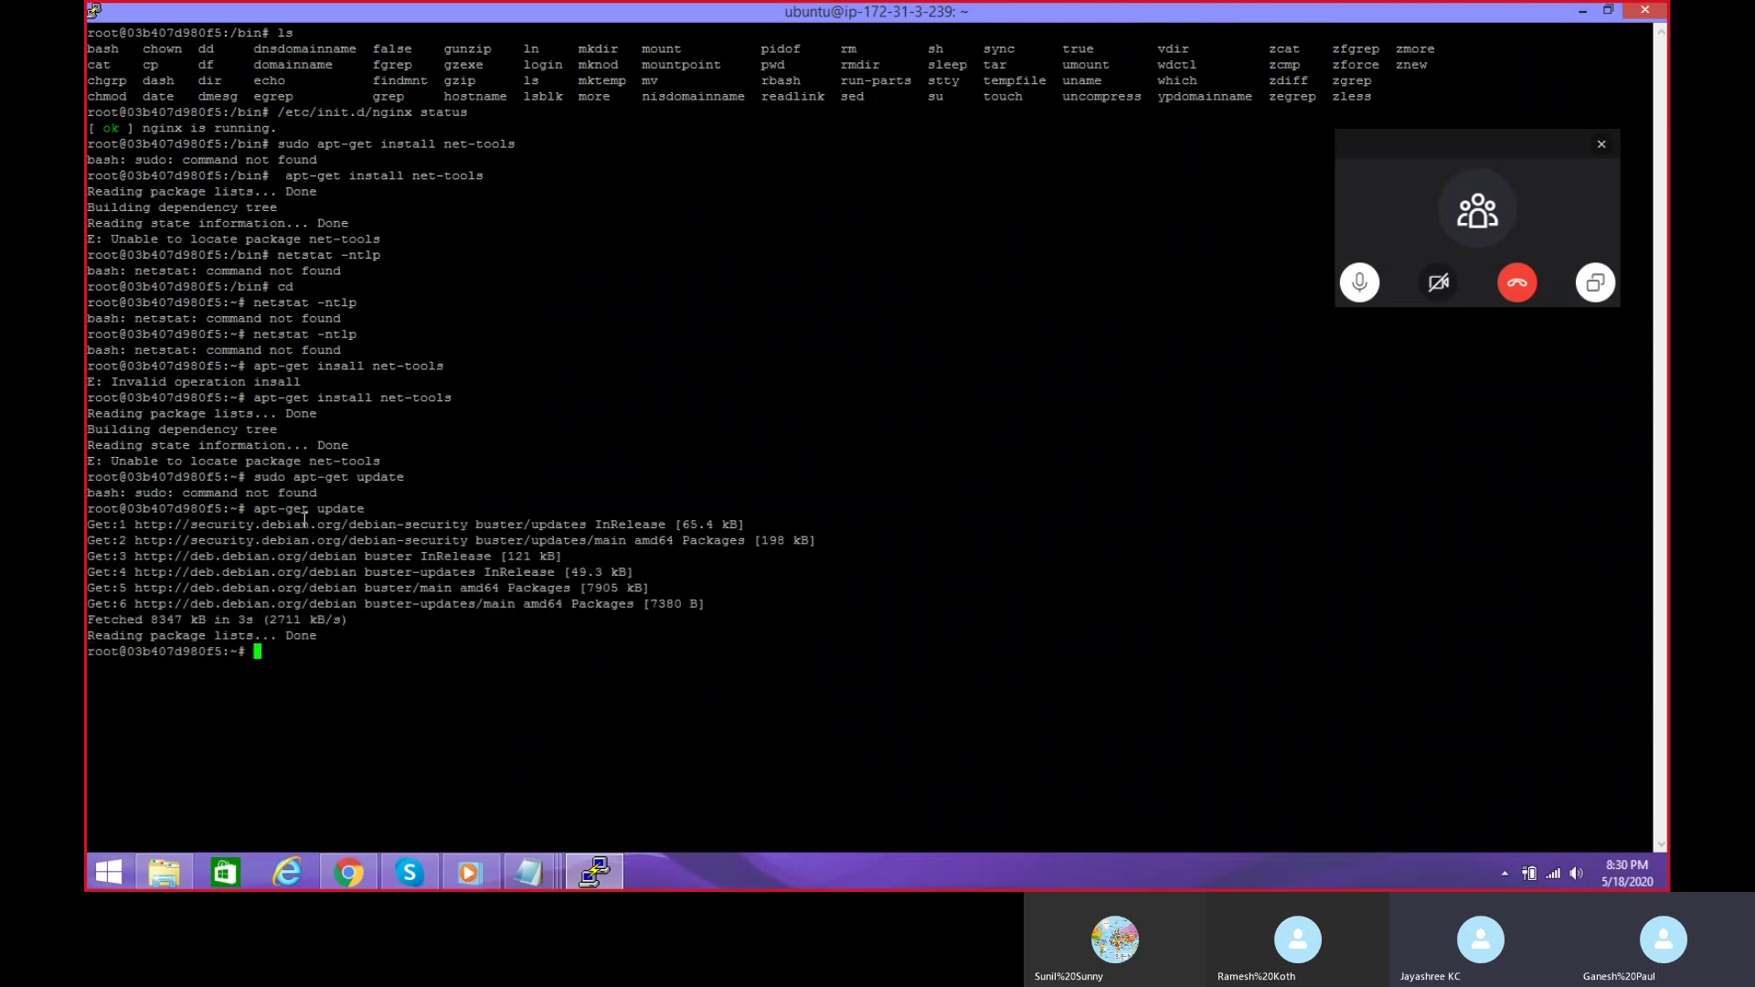
Step: Install the net-tools package in the container by rerunning apt-get install net-tools from the command history
key("Up")
key("Up")
key("Up")
key("Return")
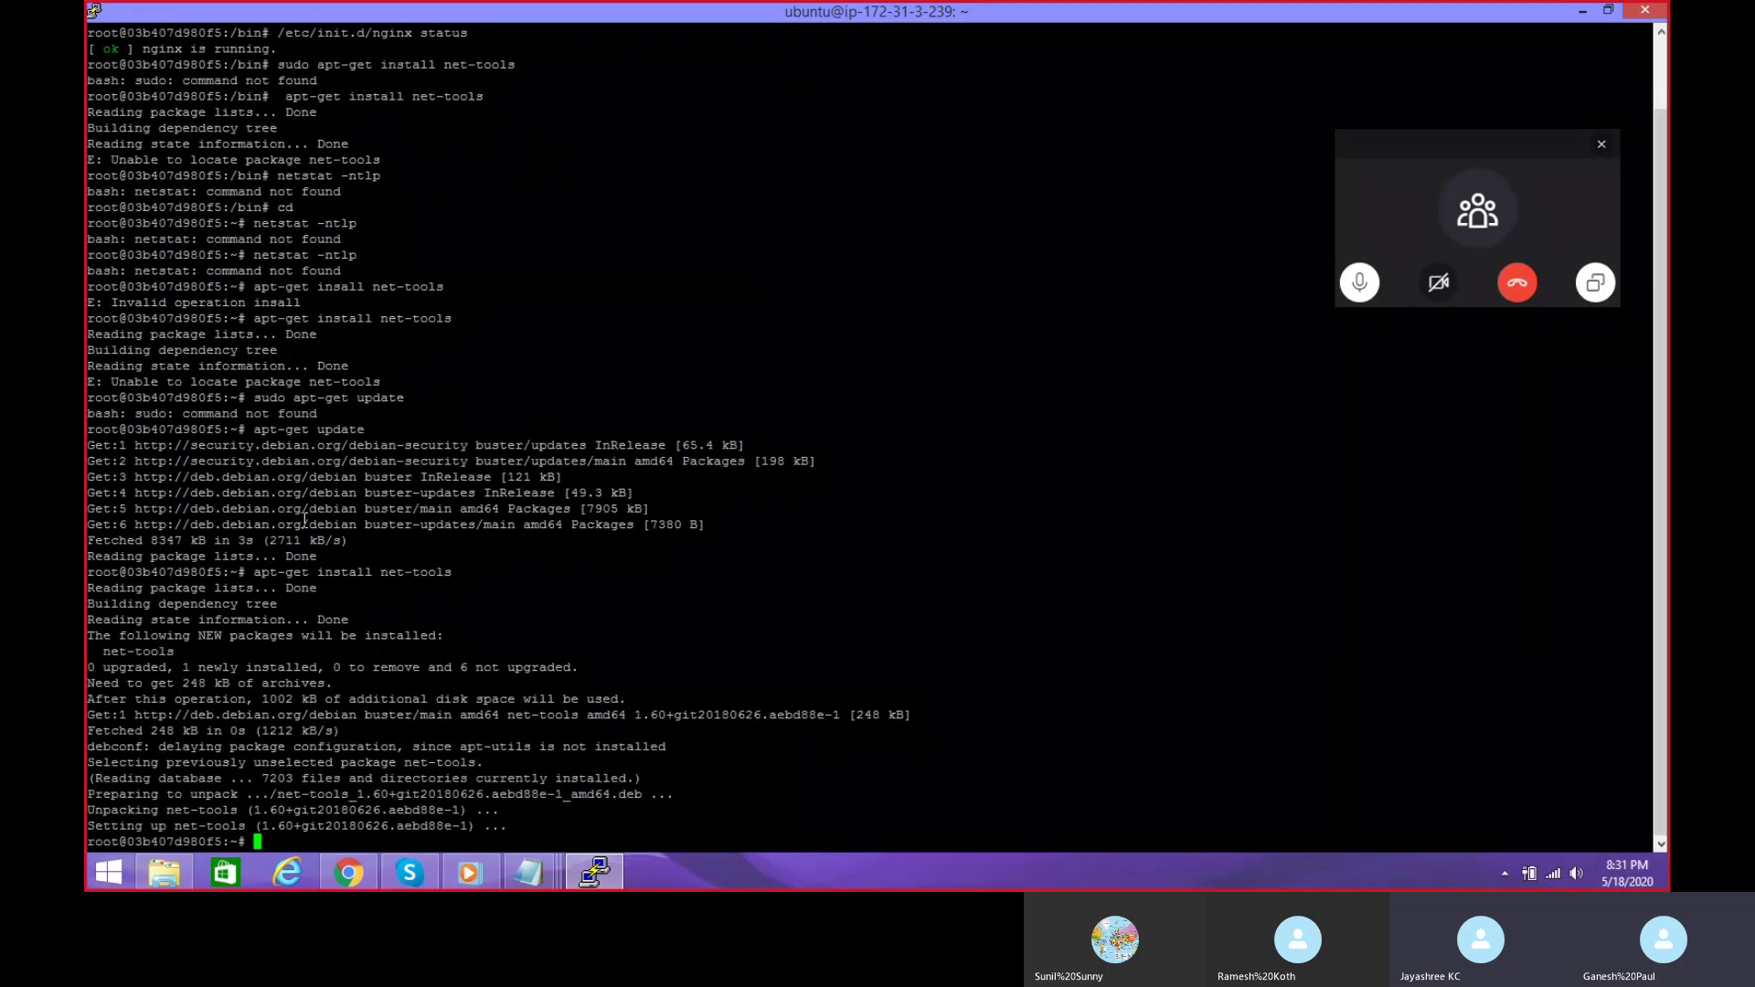
Step: Recall netstat -ntlp from the command history and run it to list the container's listening ports
key("Up")
key("Up")
key("Down")
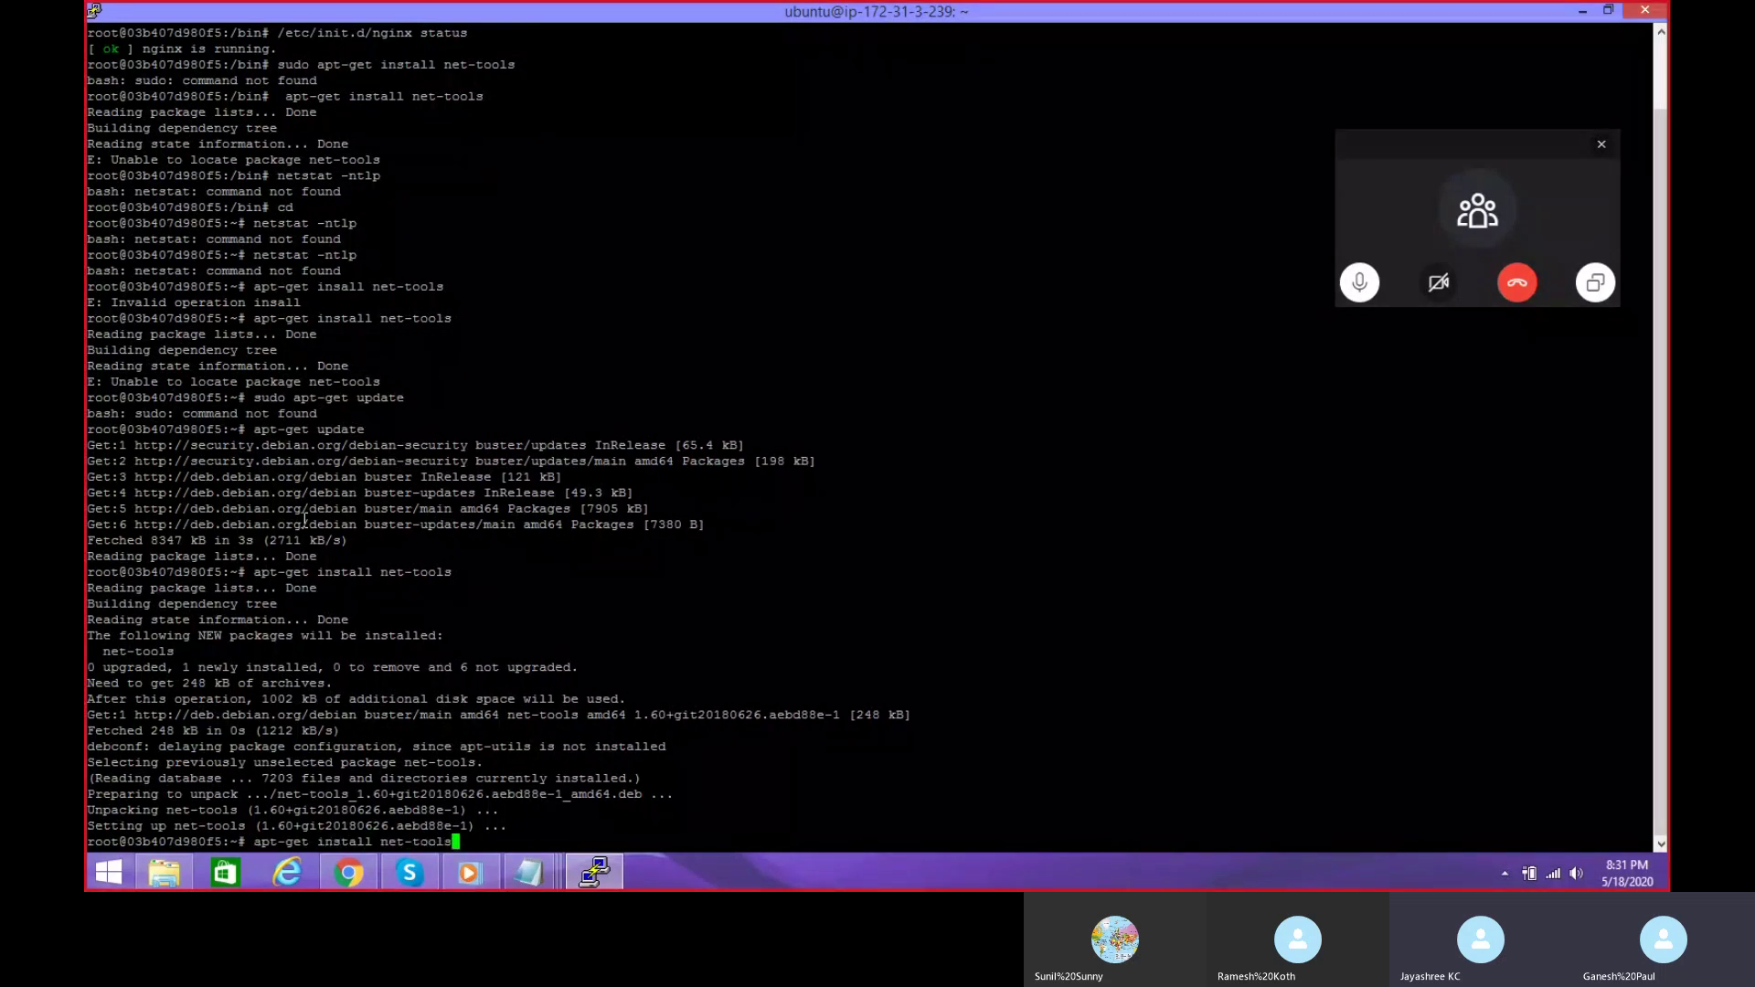
key("Up")
key("Up")
key("Up")
key("Up")
key("Up")
key("Return")
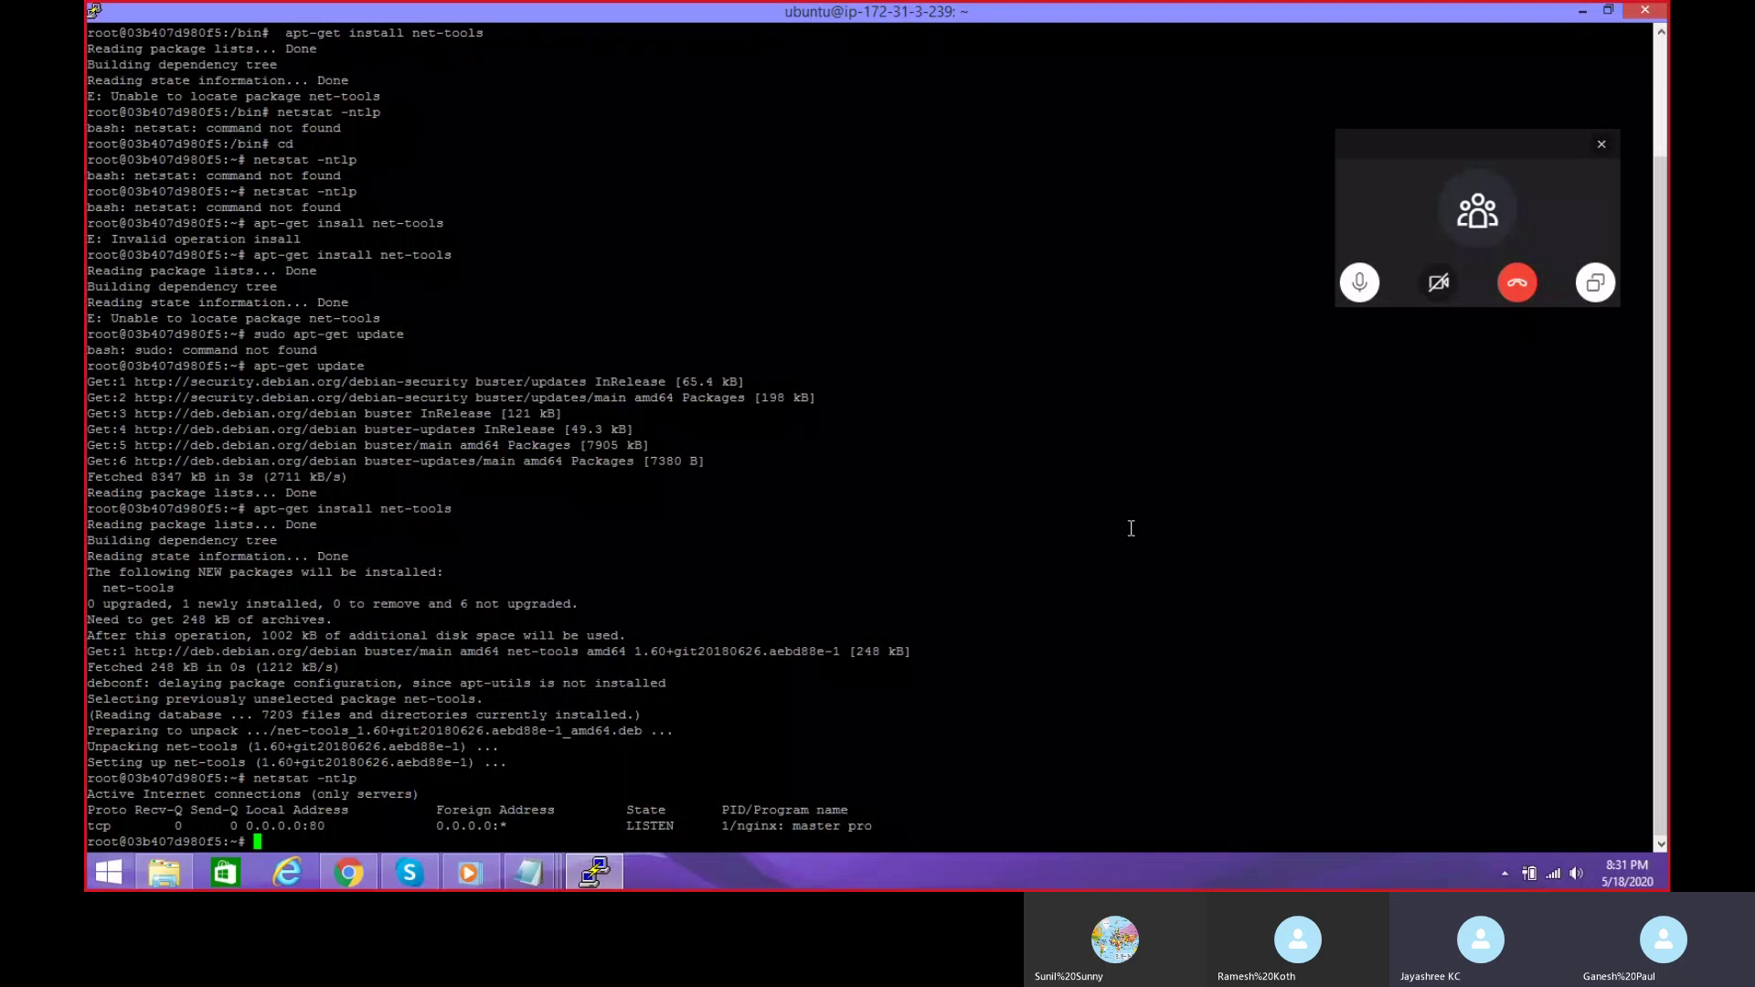
Step: Clear the terminal screen and exit the container shell back to the EC2 host prompt
type("clear")
key("Return")
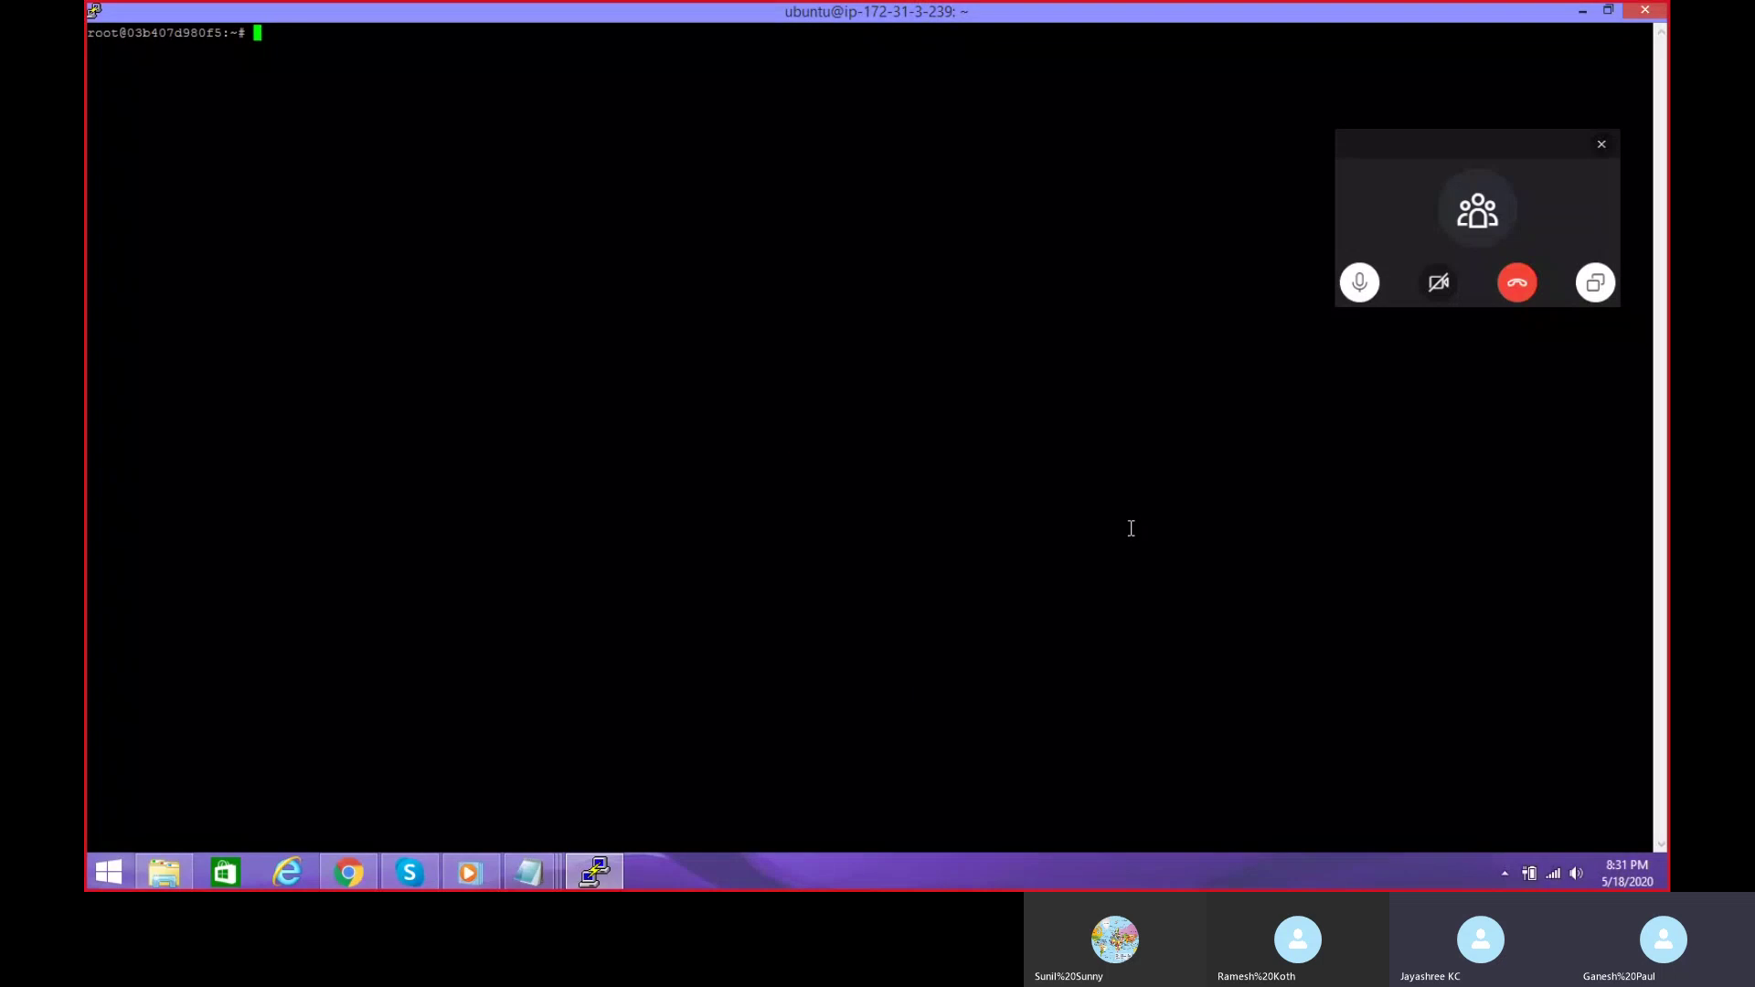
type("exit")
key("Return")
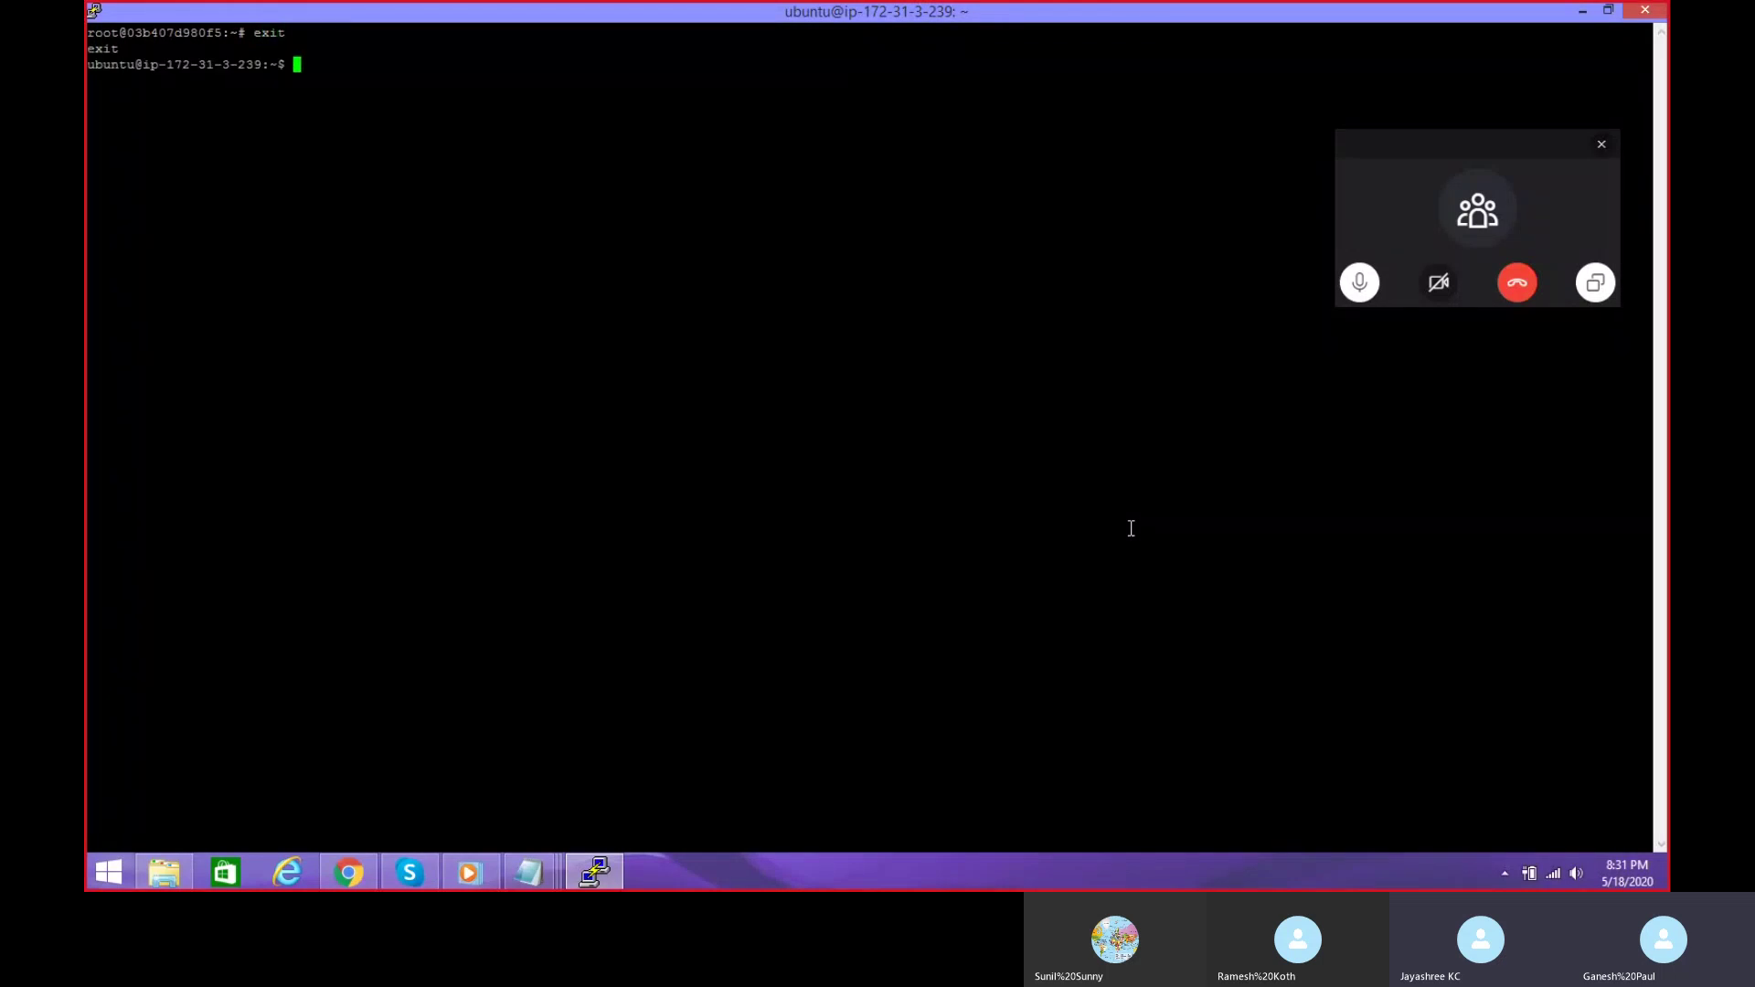
Step: Copy docker container exec -it docker-exec netstat ntlp from the Skype chat and paste it at the host prompt in PuTTY
left_click(1600, 142)
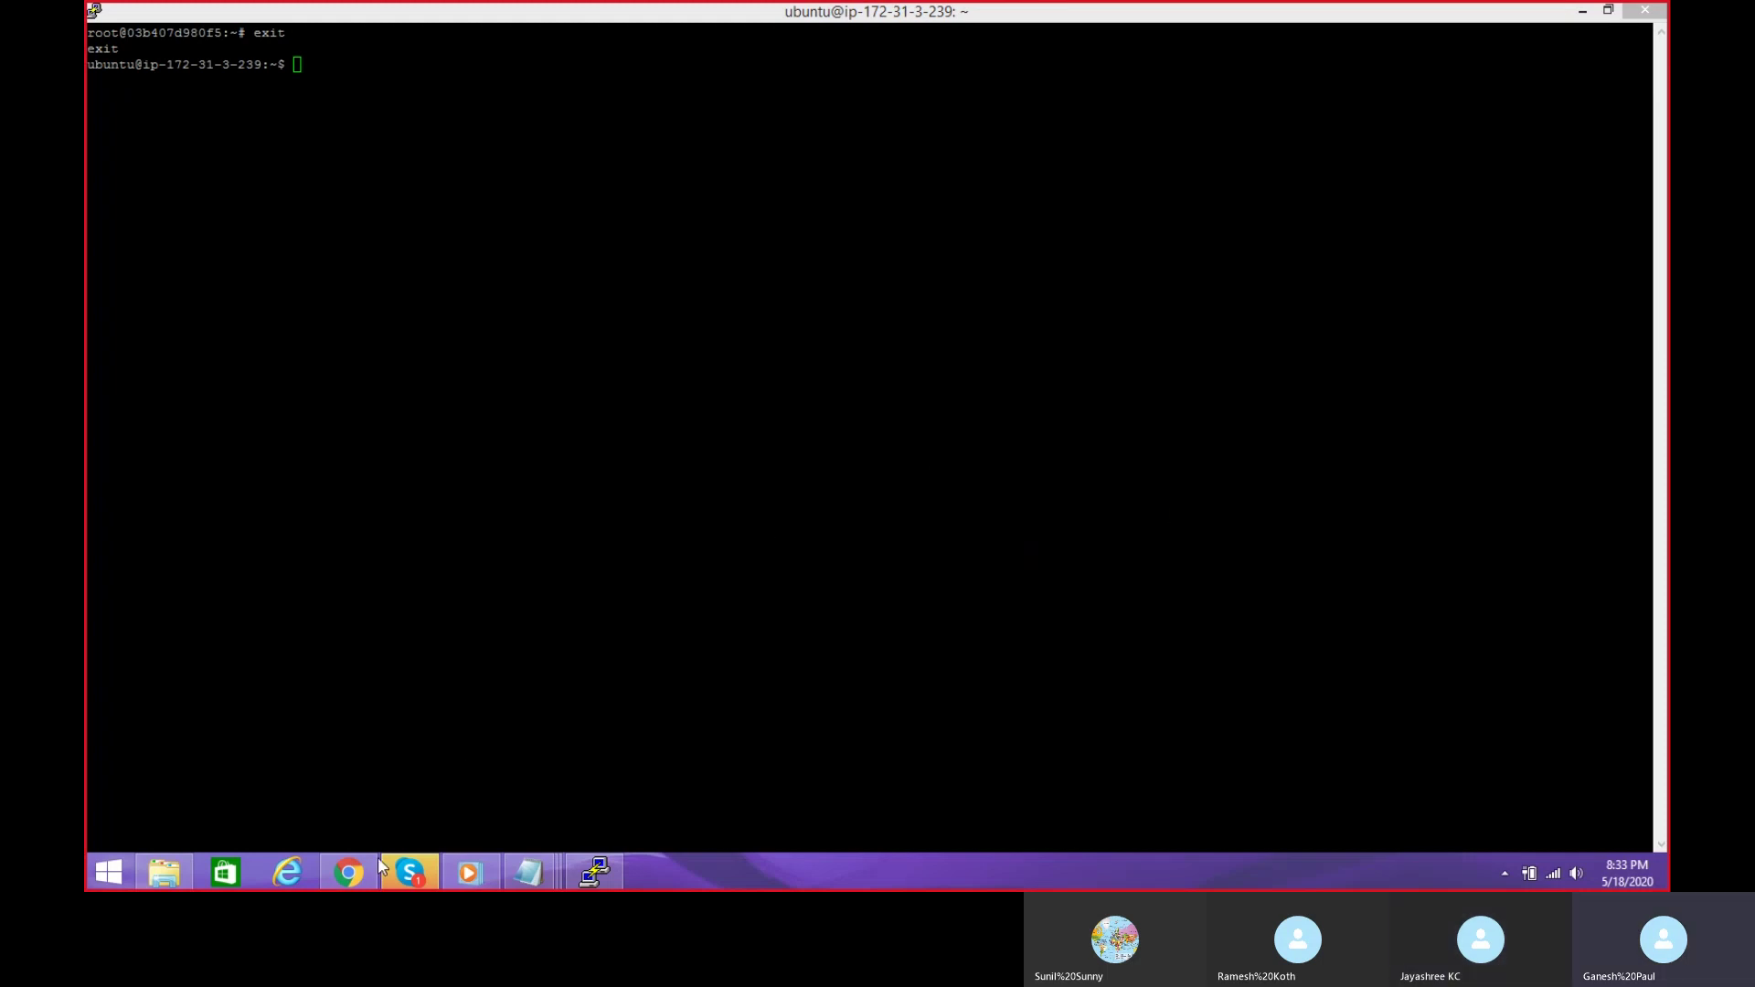
left_click(415, 870)
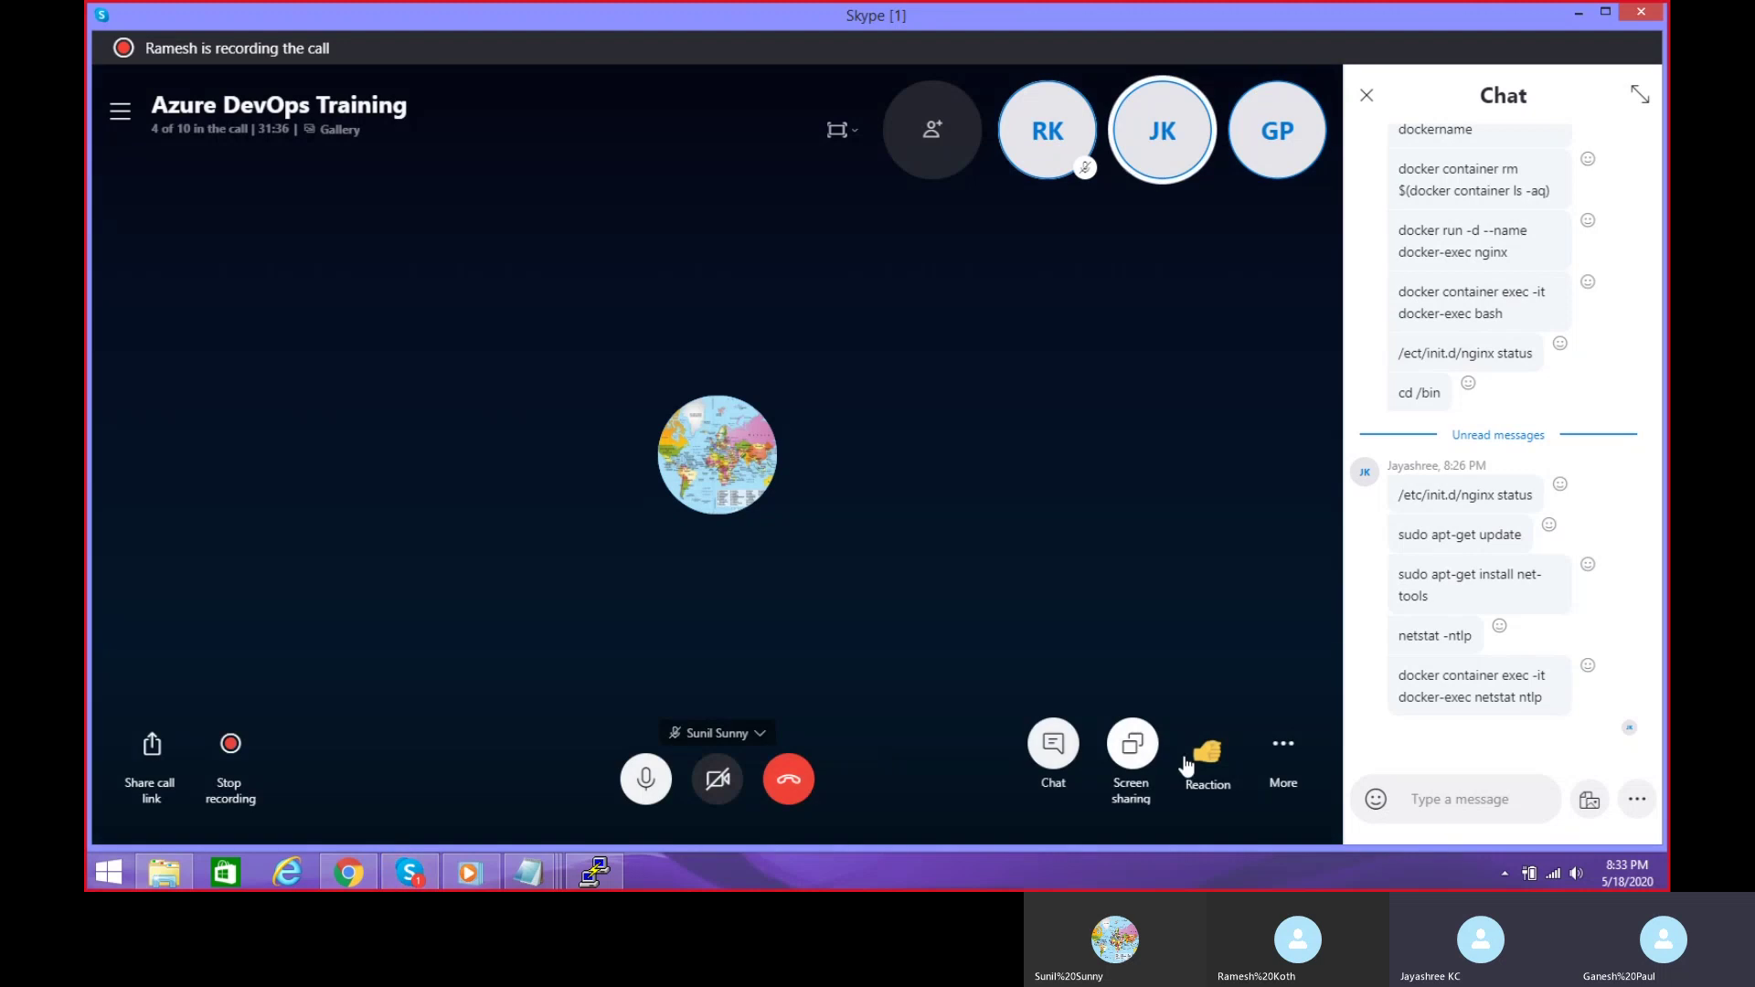
left_click_drag(1548, 698, 1400, 676)
right_click(1468, 683)
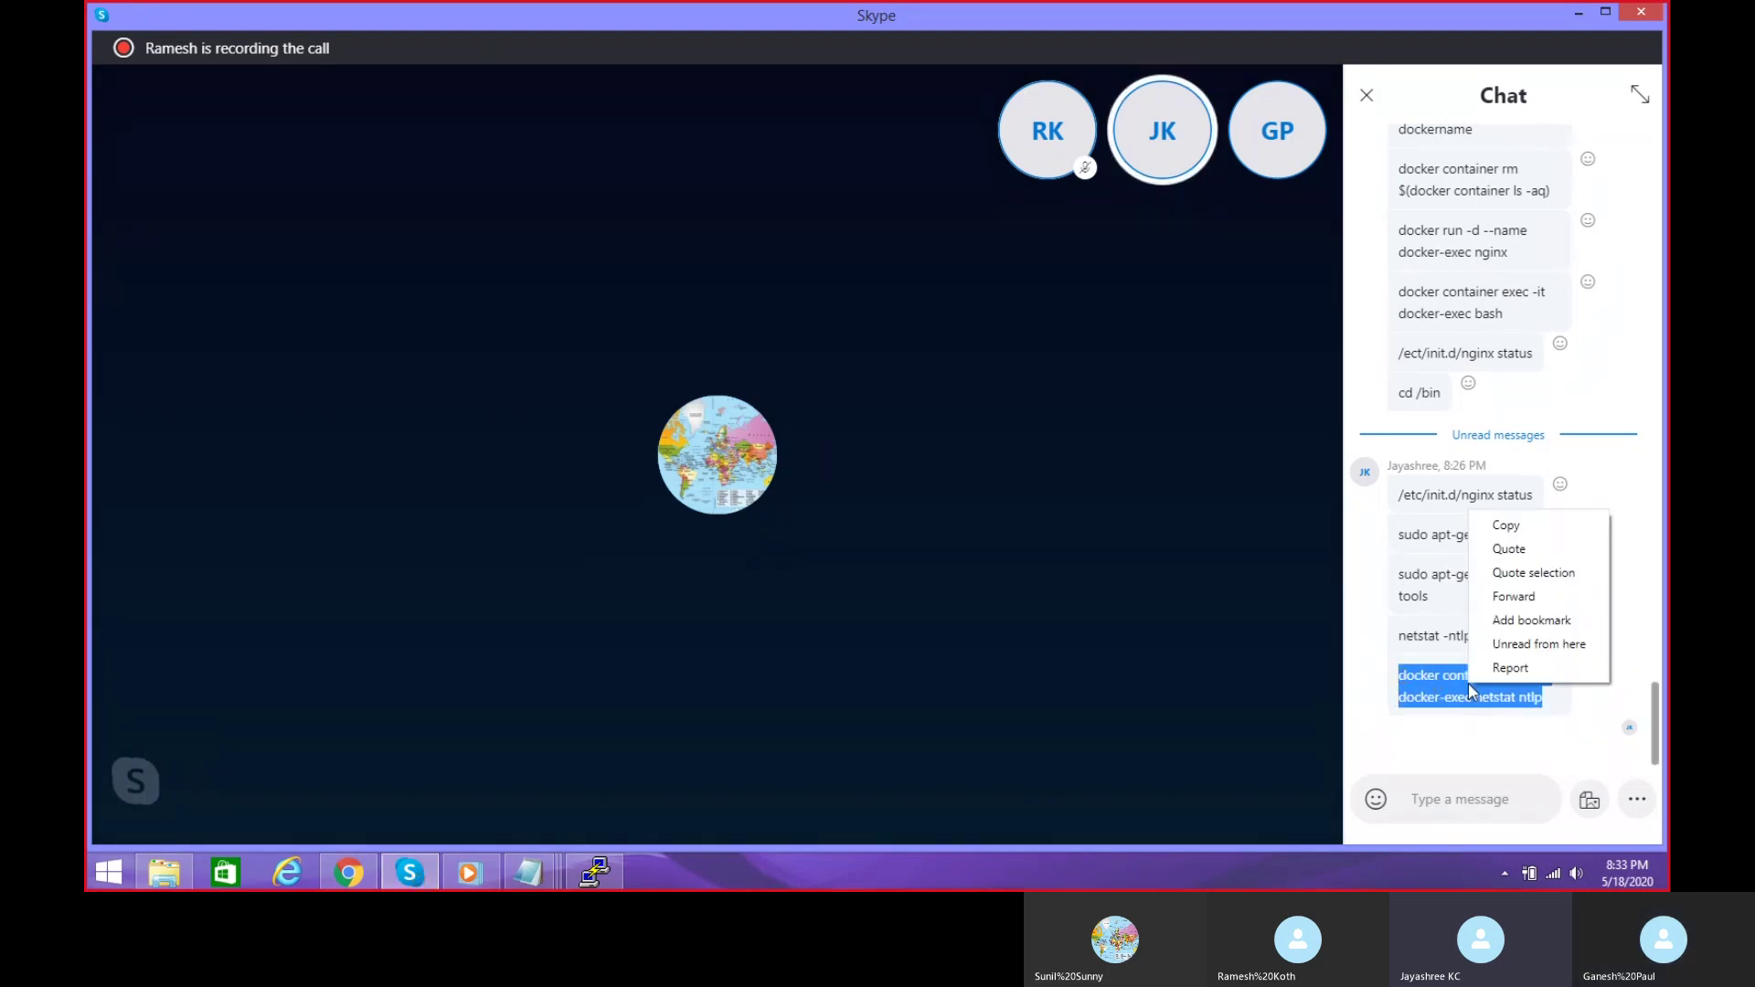
left_click(1551, 528)
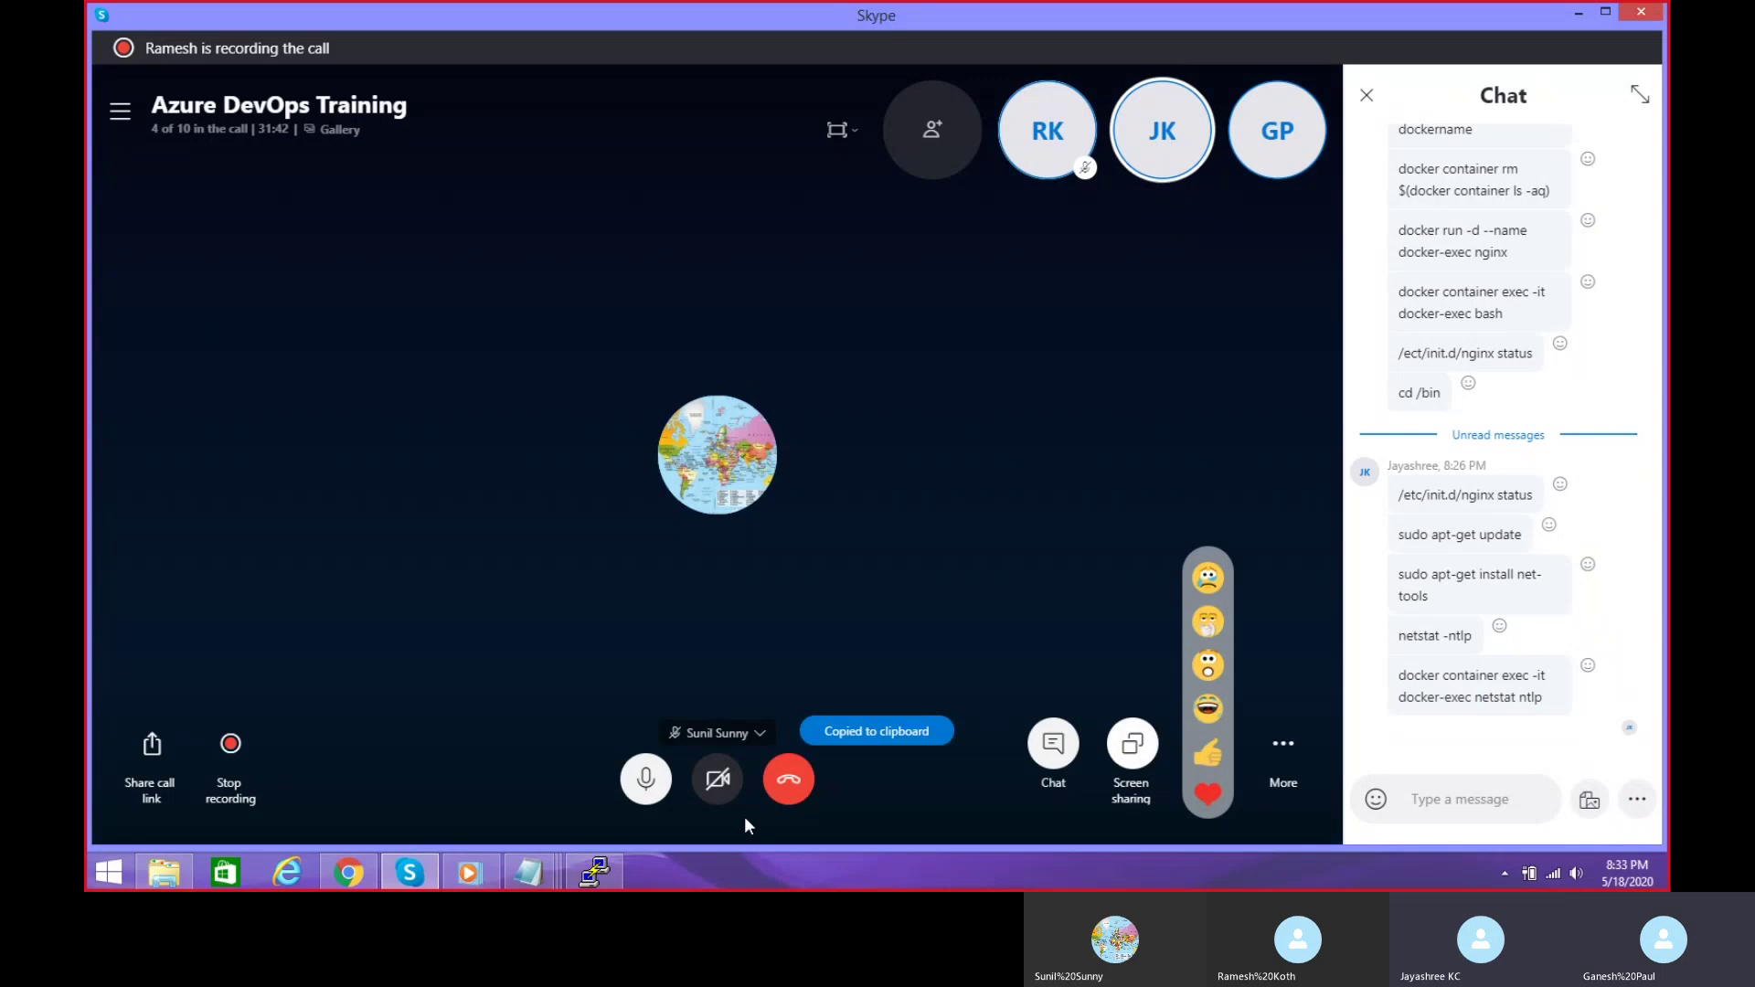
left_click(594, 873)
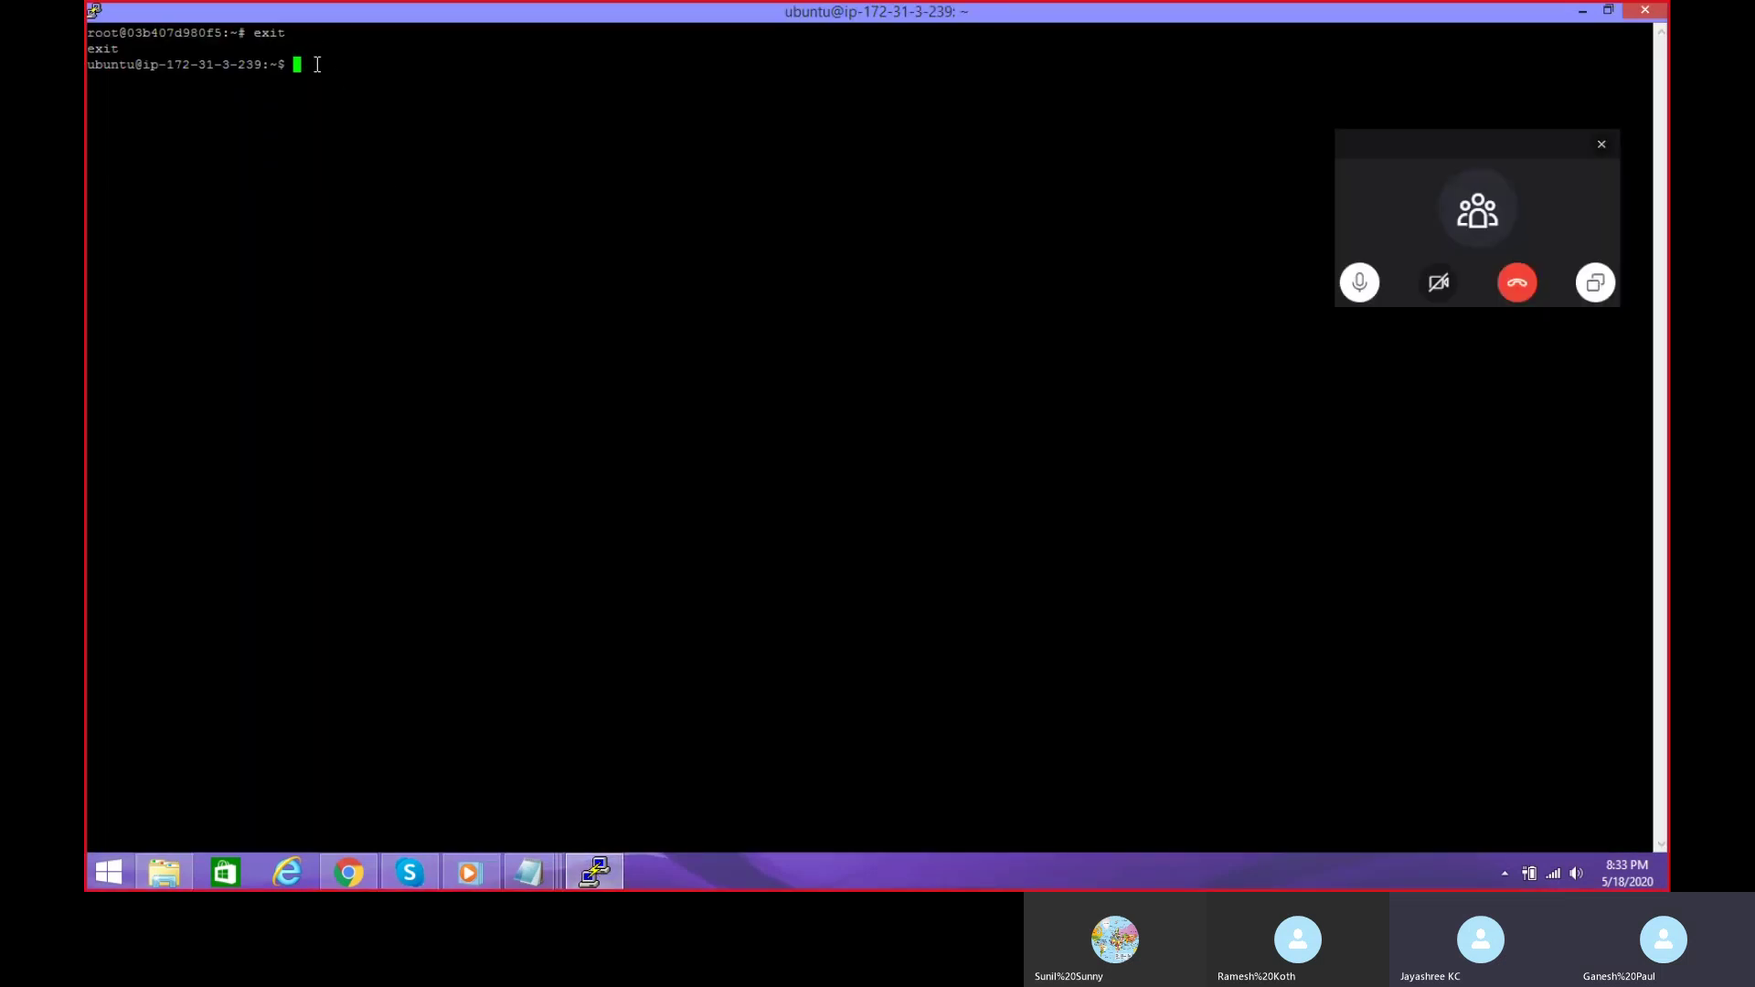
right_click(443, 121)
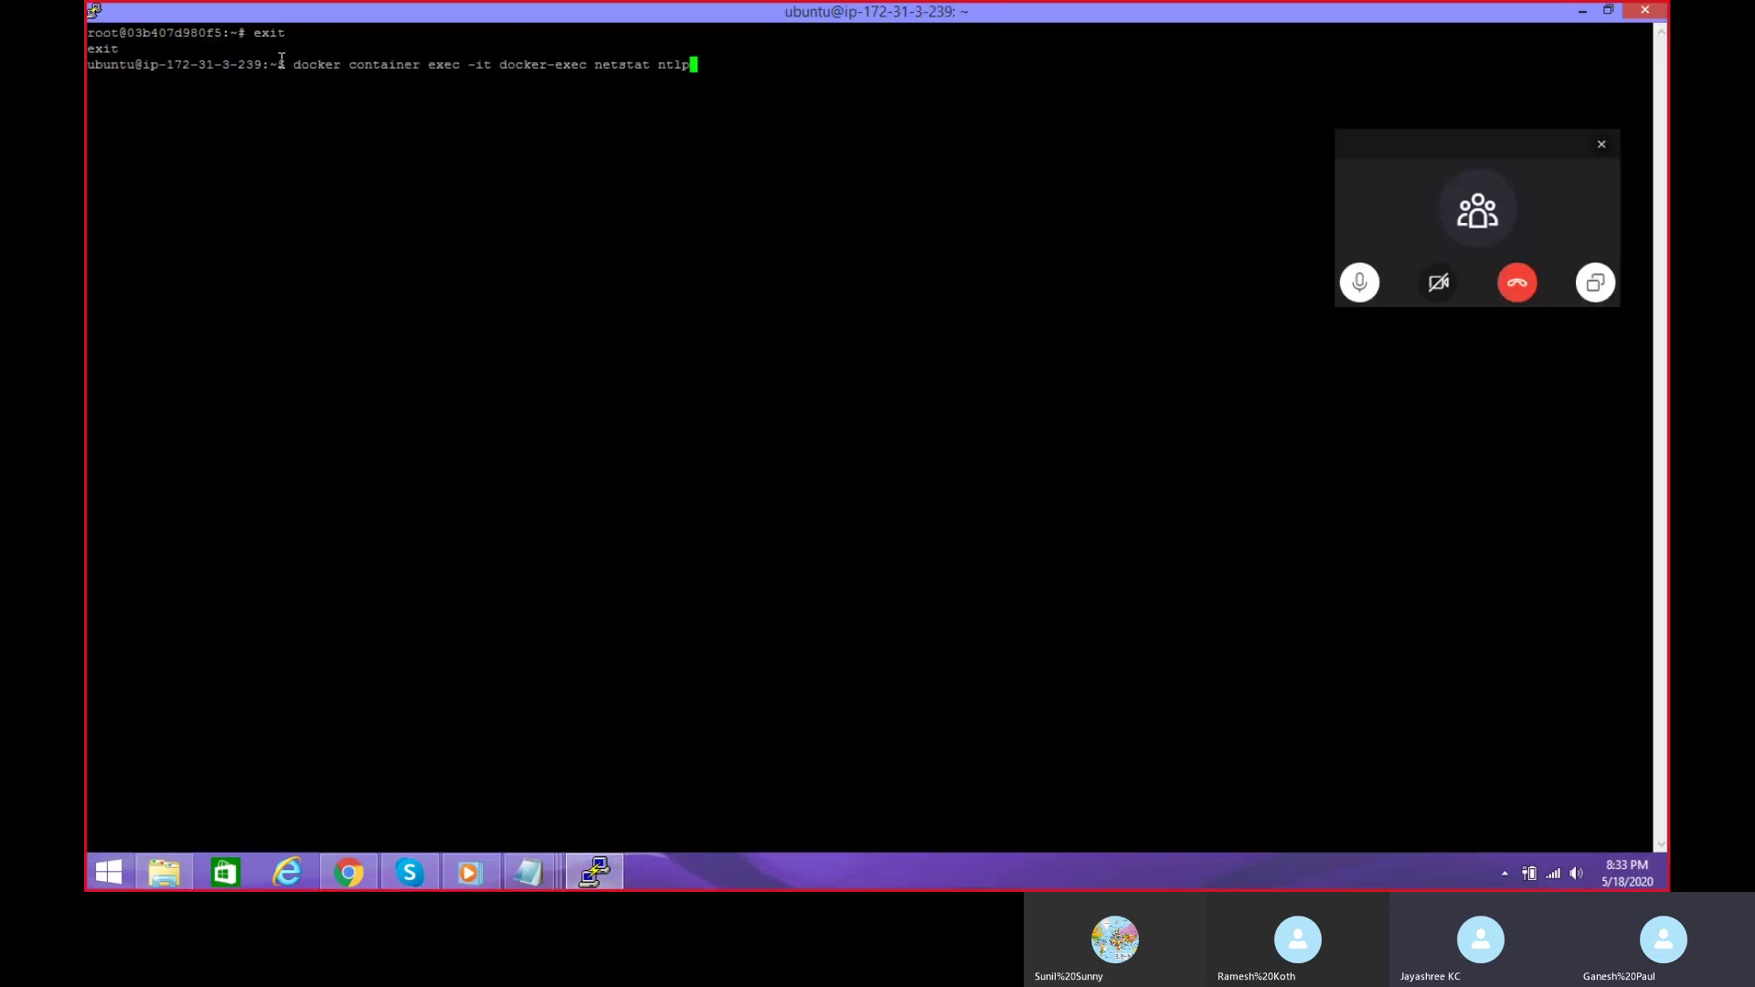
Step: Prefix the pasted docker container exec command with sudo and run it to show the docker-exec container's network connections
key("Left")
key("Left")
key("Left")
key("Left")
key("Left")
key("Left")
key("Left")
key("Left")
key("Left")
key("Left")
key("Left")
key("Left")
key("Left")
key("Left")
key("Left")
key("Left")
key("Left")
key("Left")
key("Left")
key("Left")
key("Left")
key("Left")
key("Left")
key("Left")
key("Left")
type("sudo")
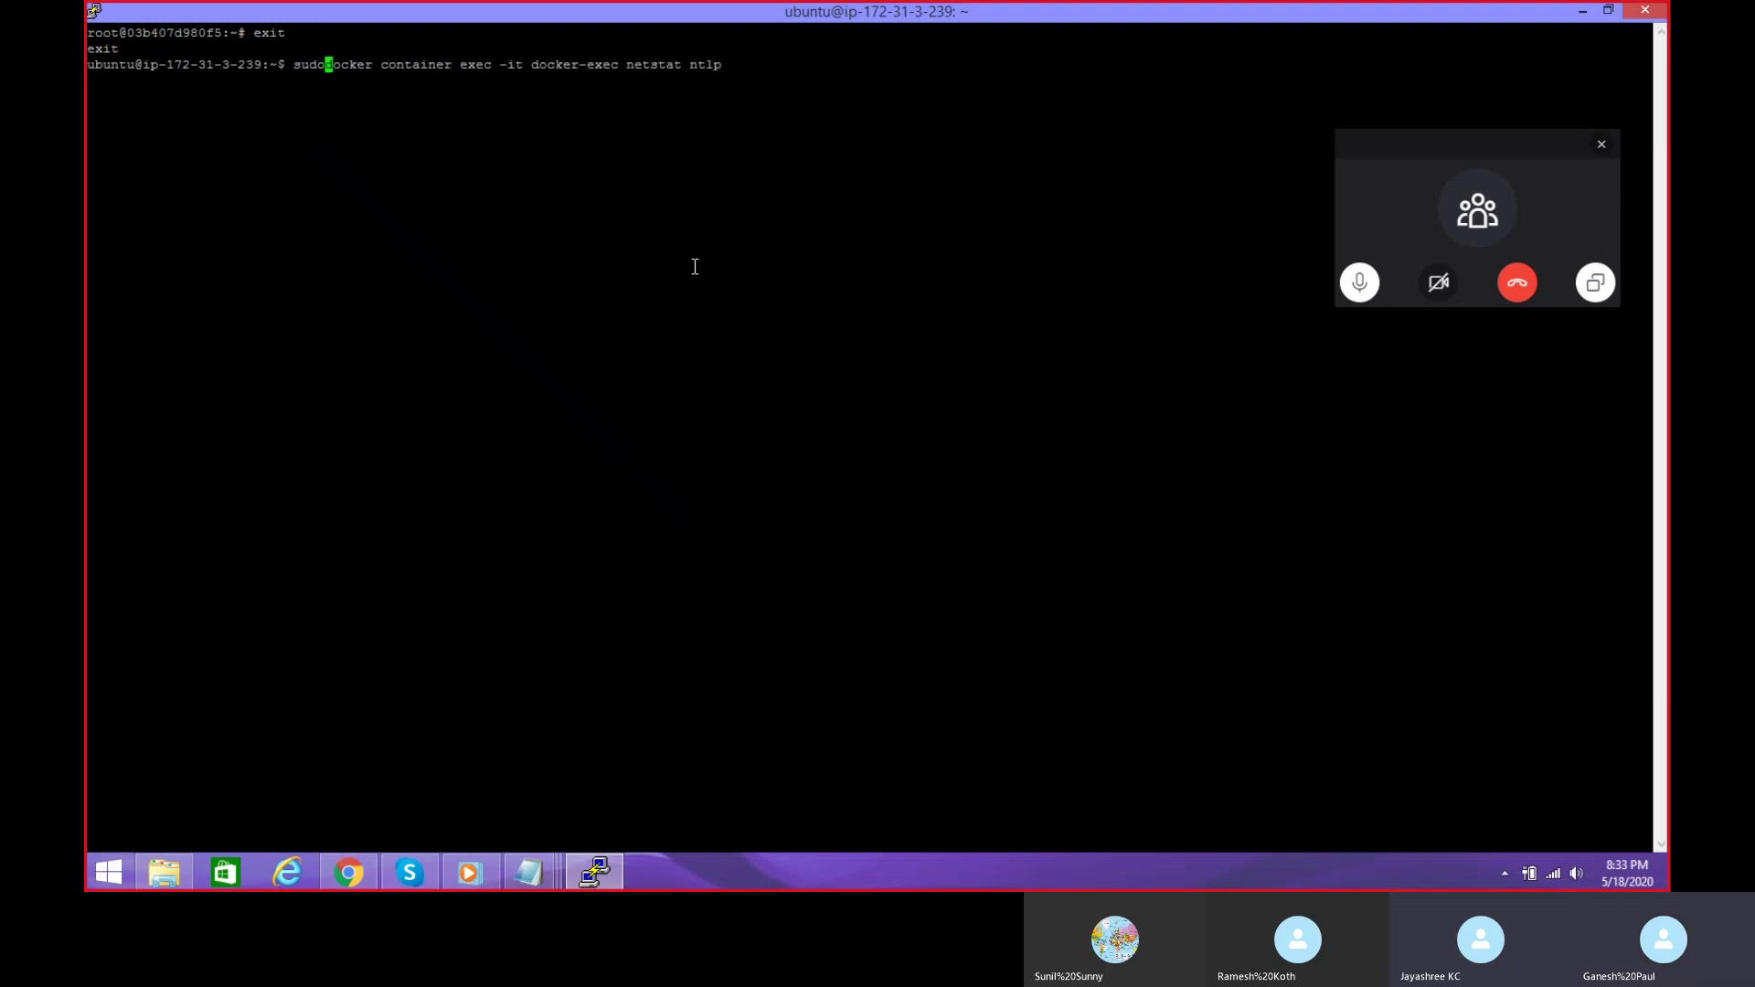
key("Return")
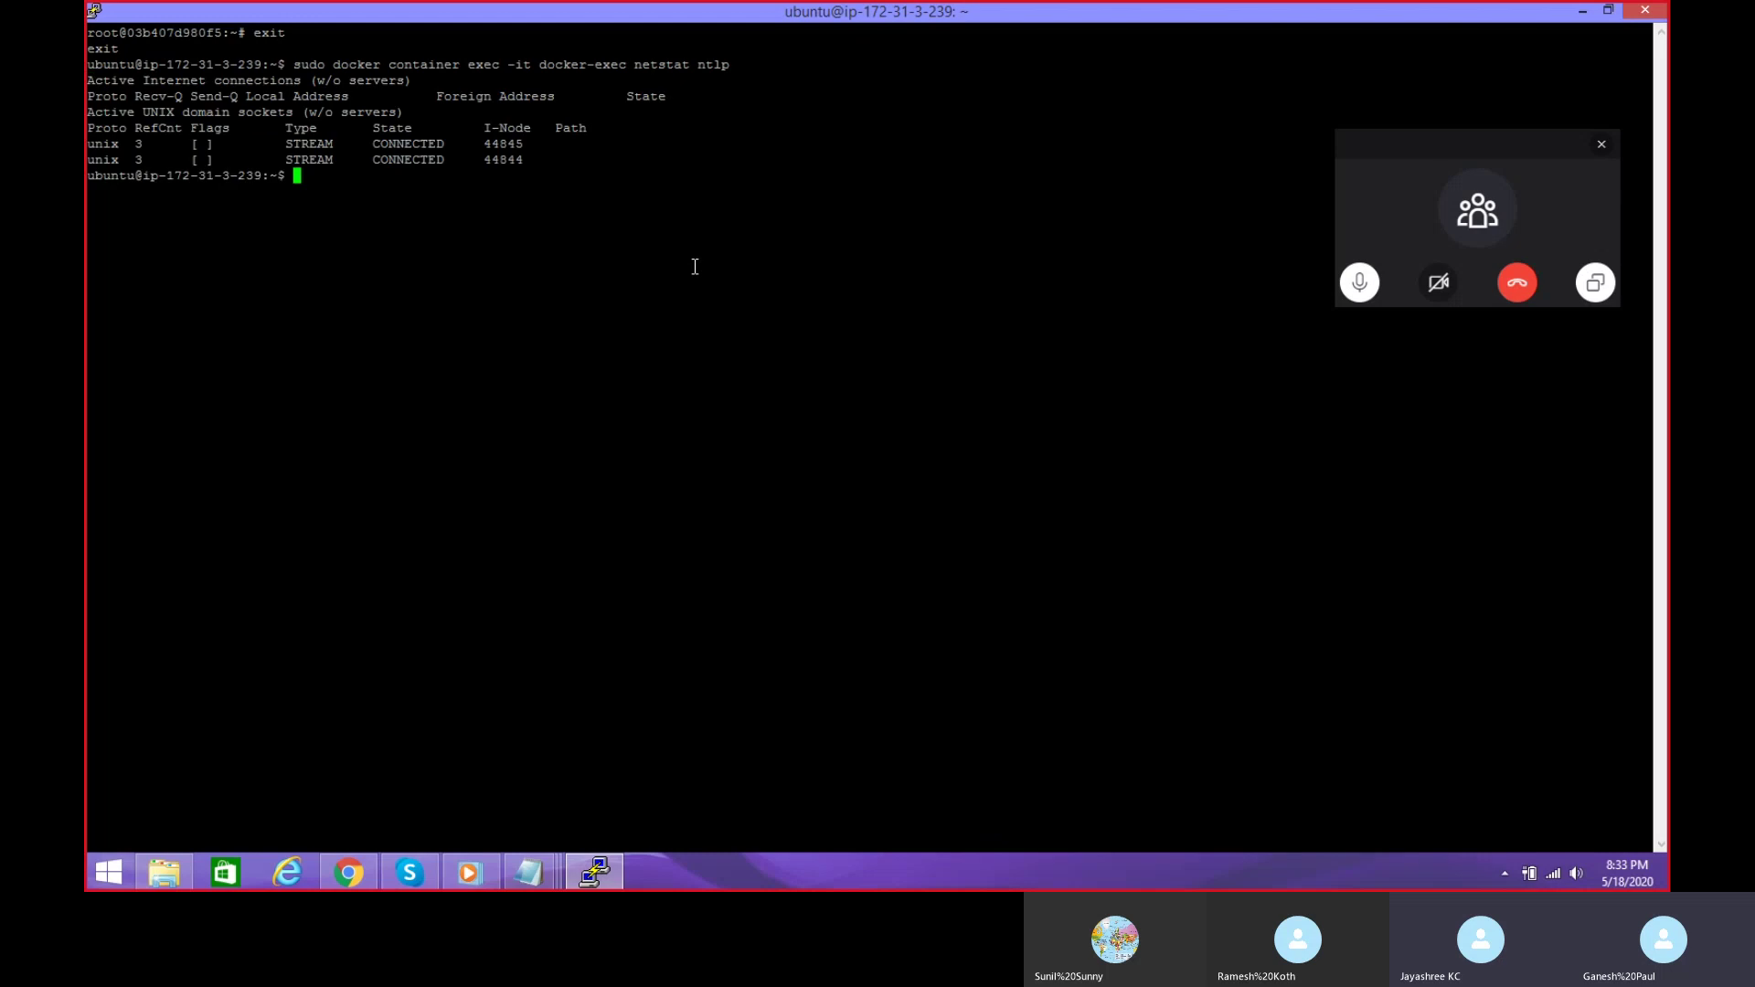
Step: Recall the docker-exec netstat command, change its -it option to -t, and run sudo docker container exec -t docker-exec netstat ntlp
left_click(1601, 144)
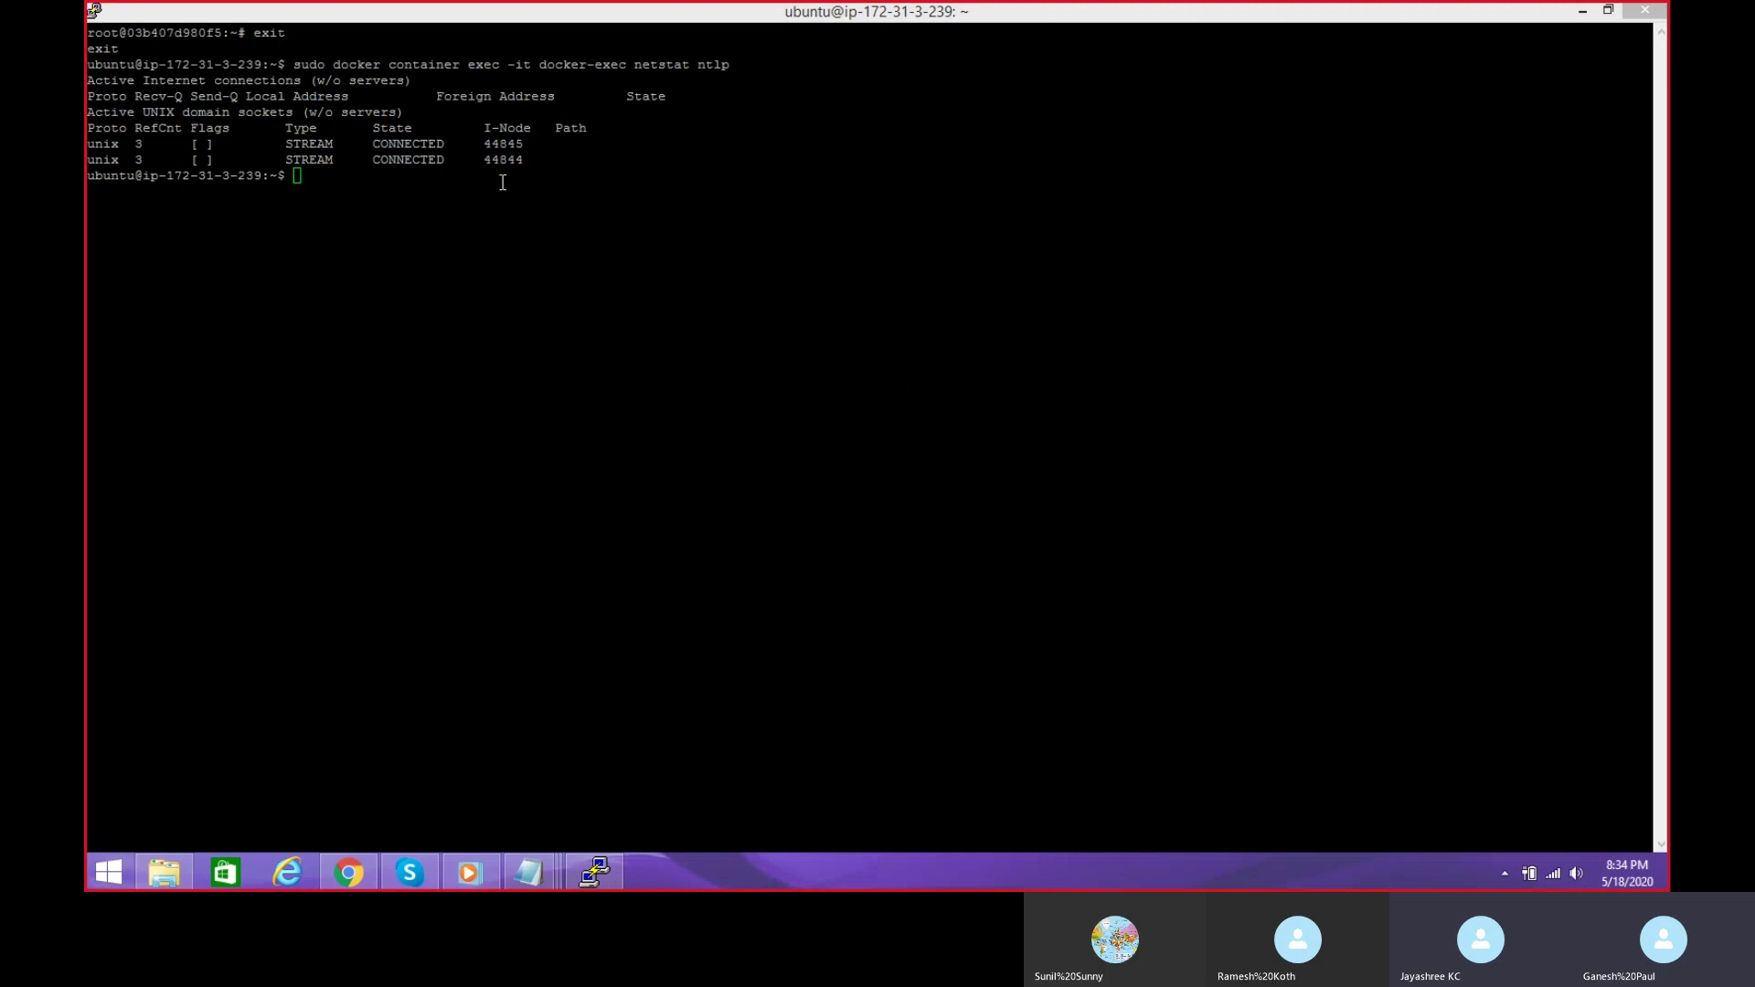
left_click(340, 184)
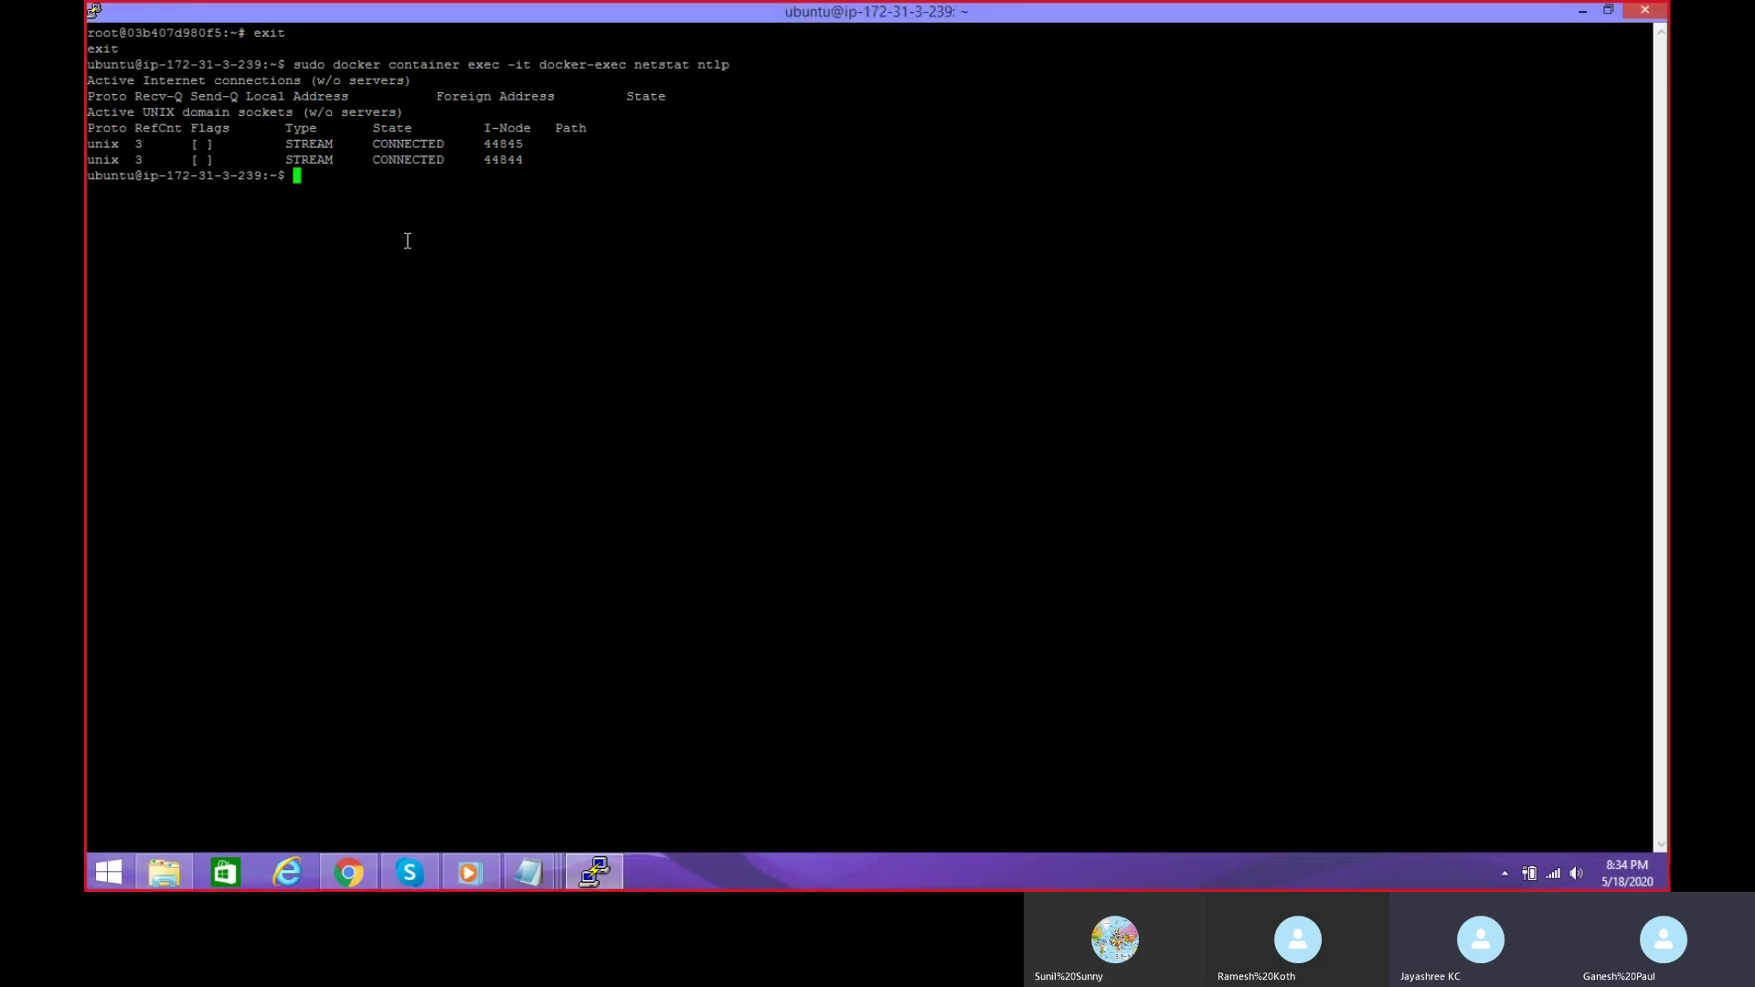
key("Up")
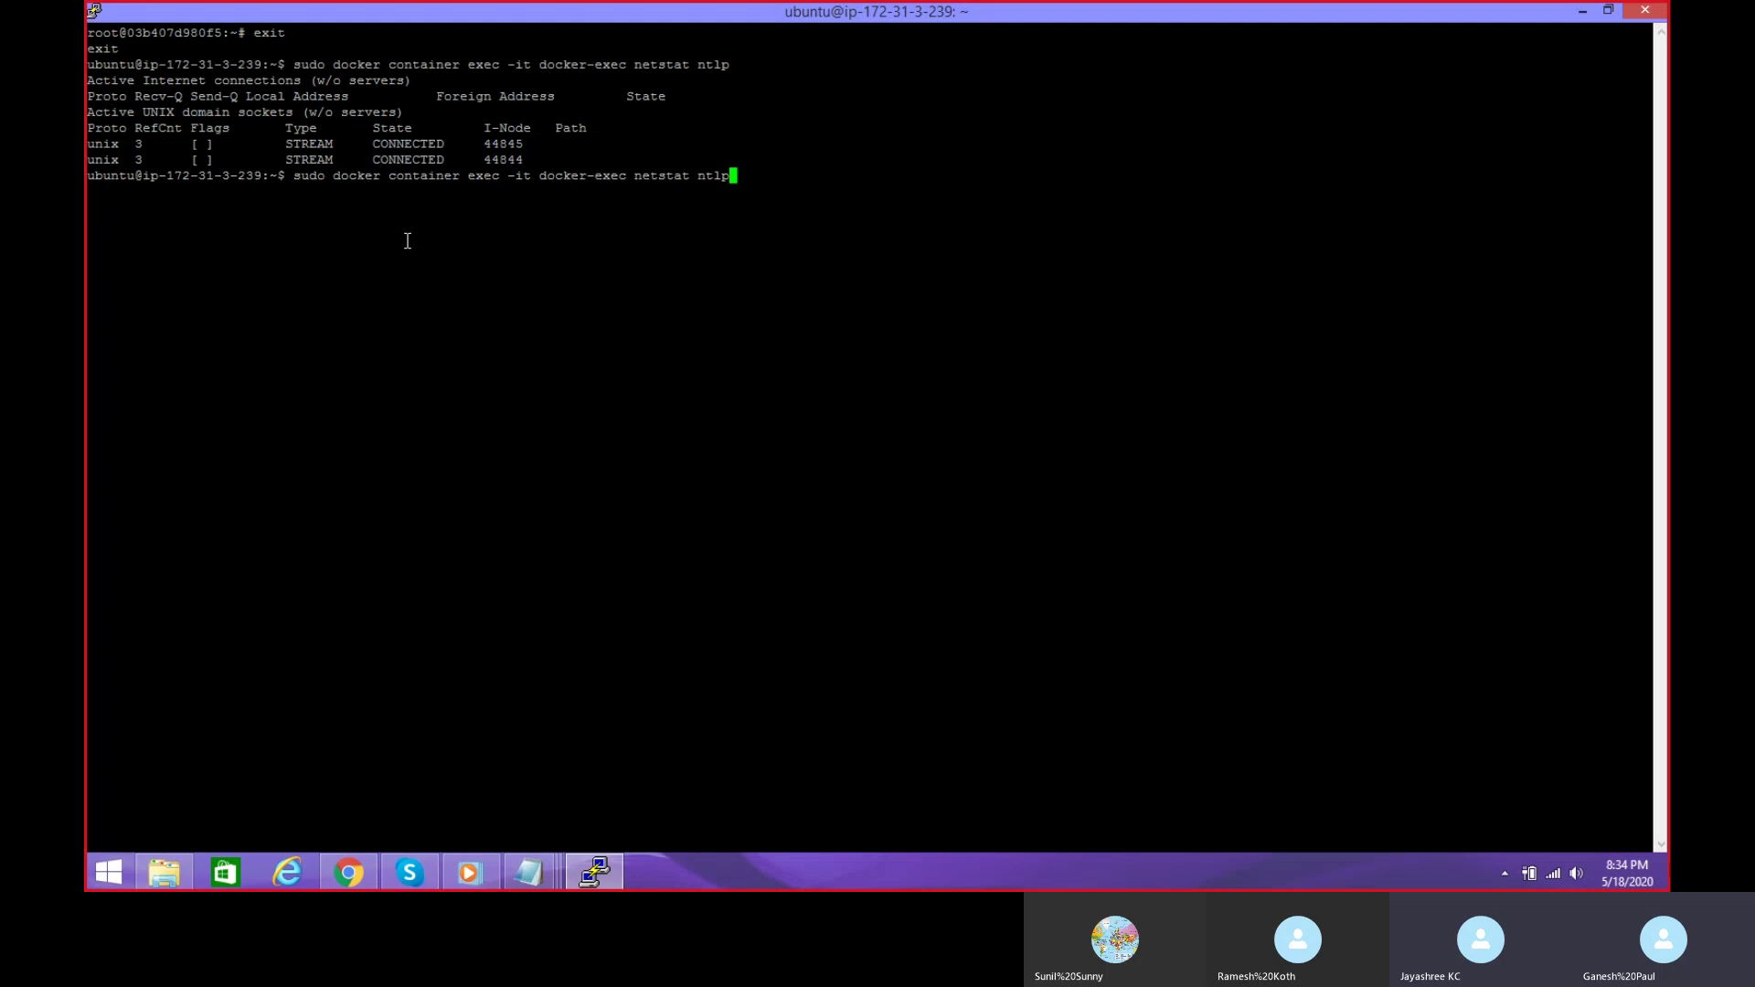
key("BackSpace")
key("BackSpace")
key("ctrl+u")
key("ctrl+y")
type("lp")
key("Left")
key("Left")
key("Left")
key("Left")
key("Left")
key("Left")
key("Left")
key("Left")
key("Left")
key("Left")
key("Left")
key("Left")
key("Left")
key("Left")
key("Left")
key("Left")
key("Left")
key("Left")
key("Left")
key("Left")
key("Left")
key("Left")
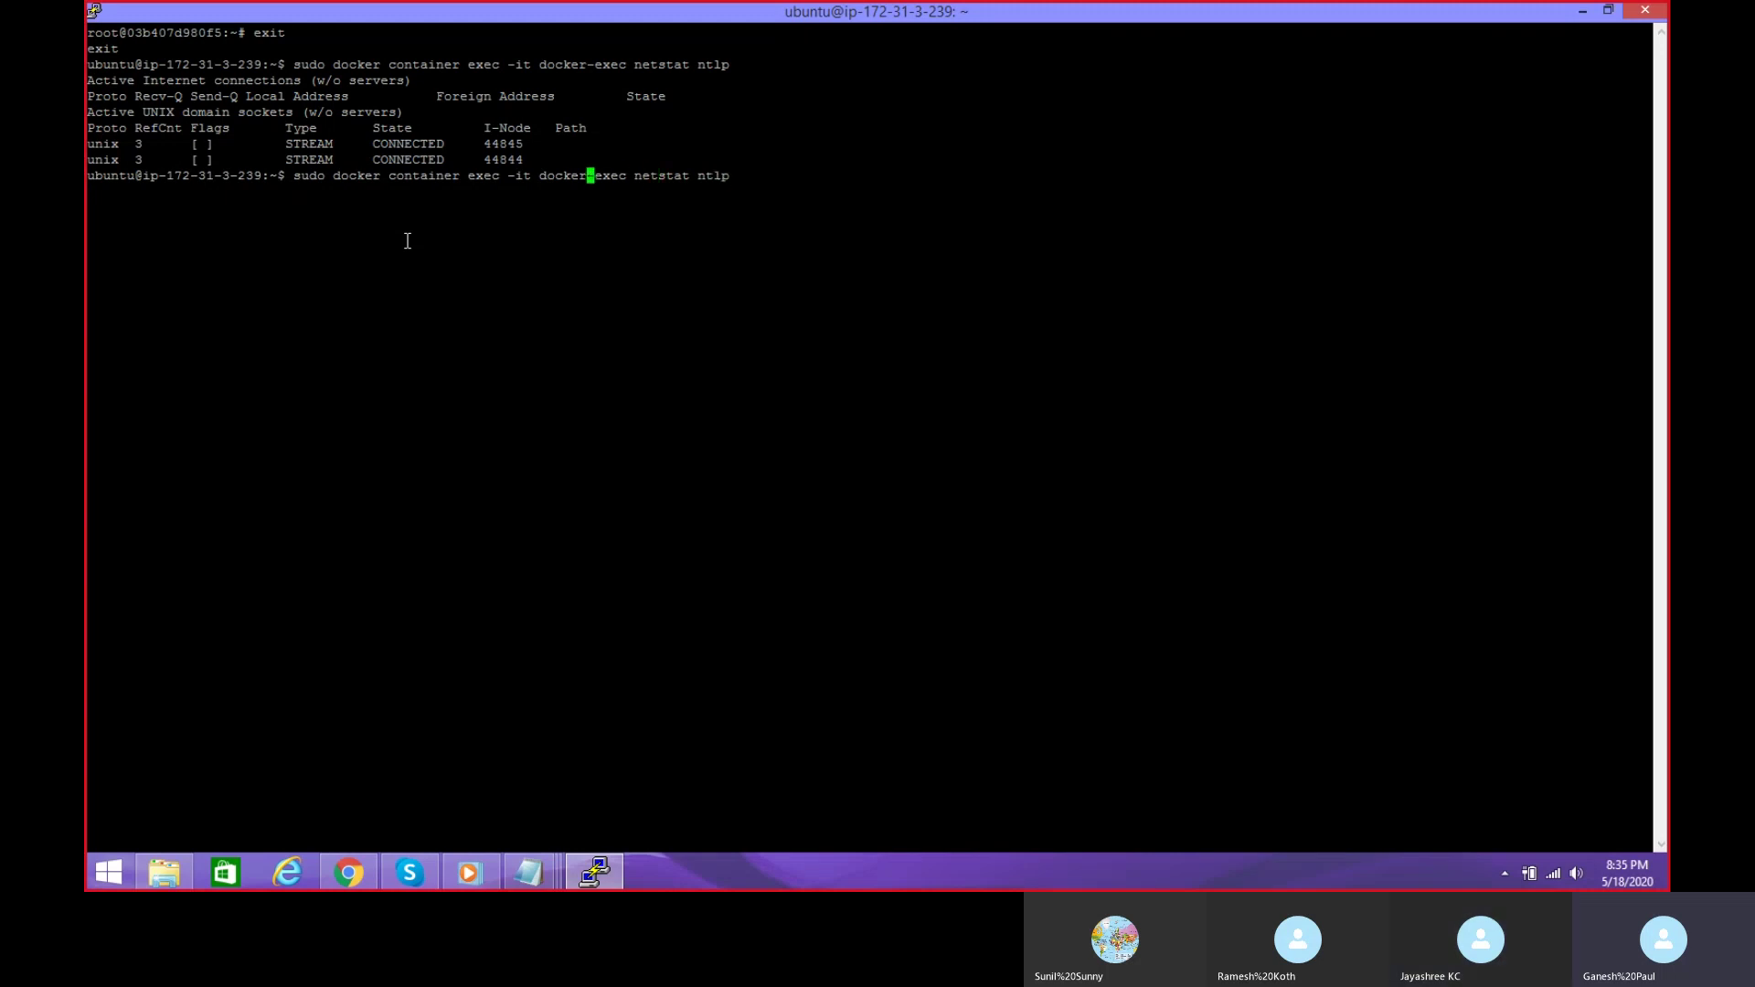
key("Left")
key("Left")
key("Left")
key("Left")
key("BackSpace")
key("Return")
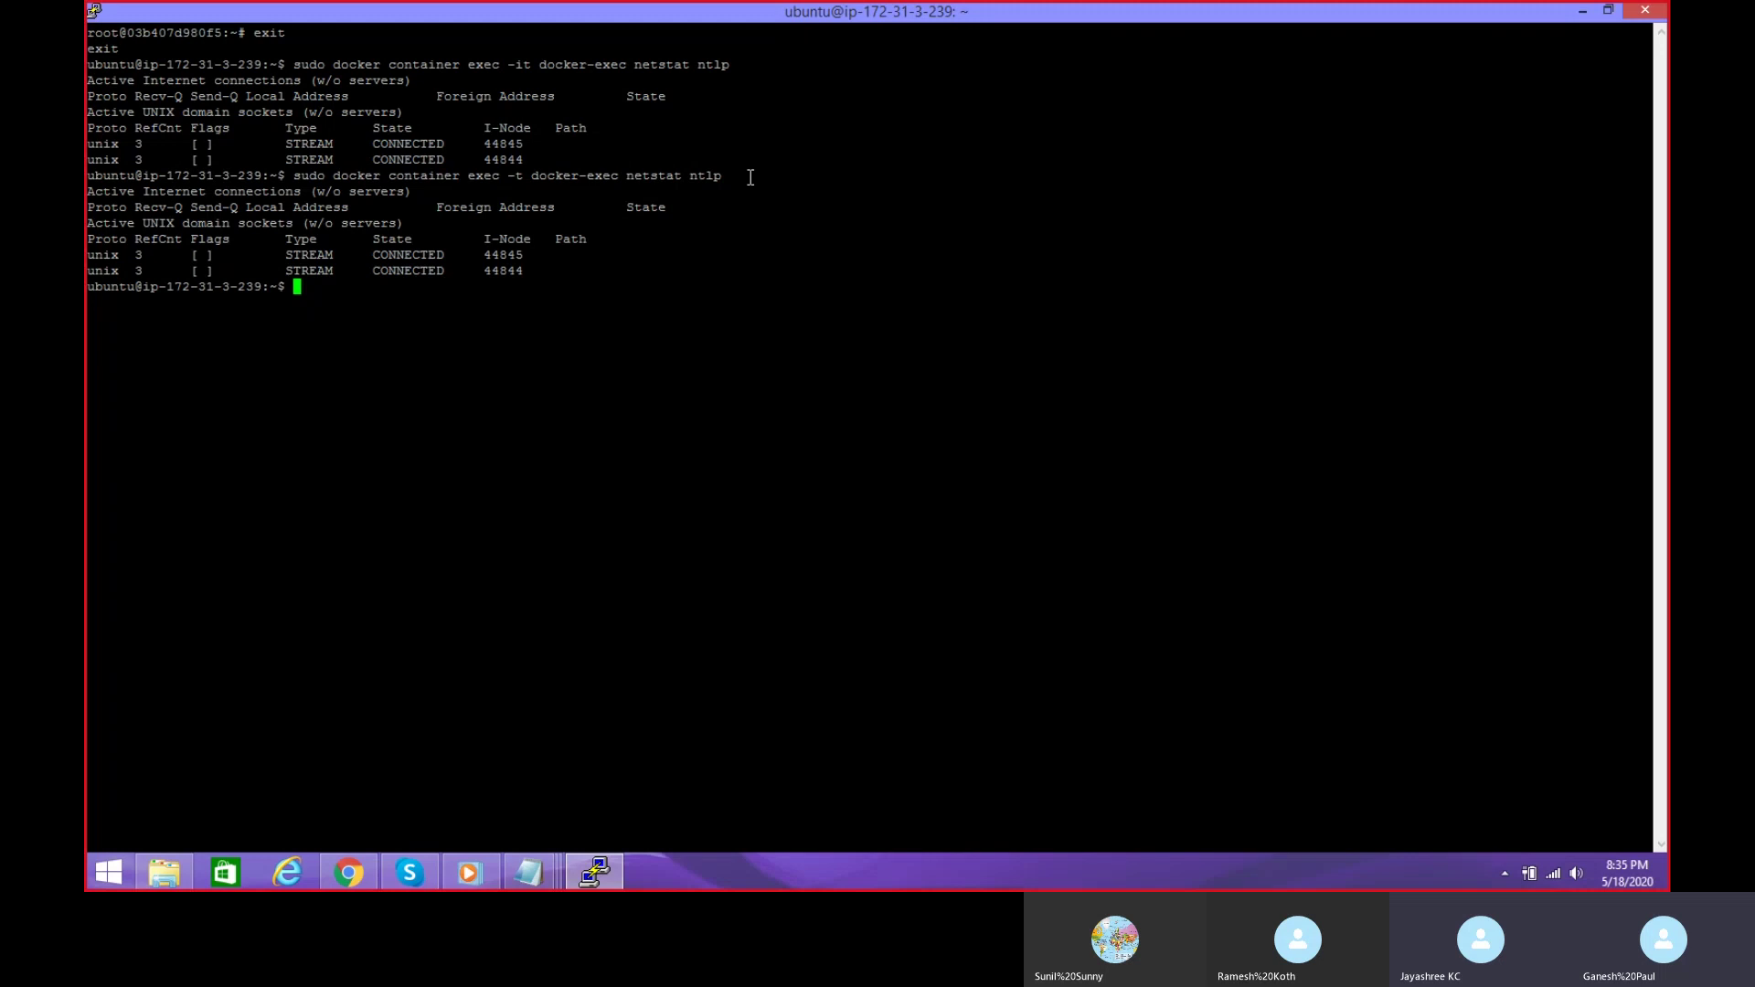
Step: Try to pull the hello-world image by running sudo pull hello-world at the host prompt
type("sudo pull hello-world")
key("Return")
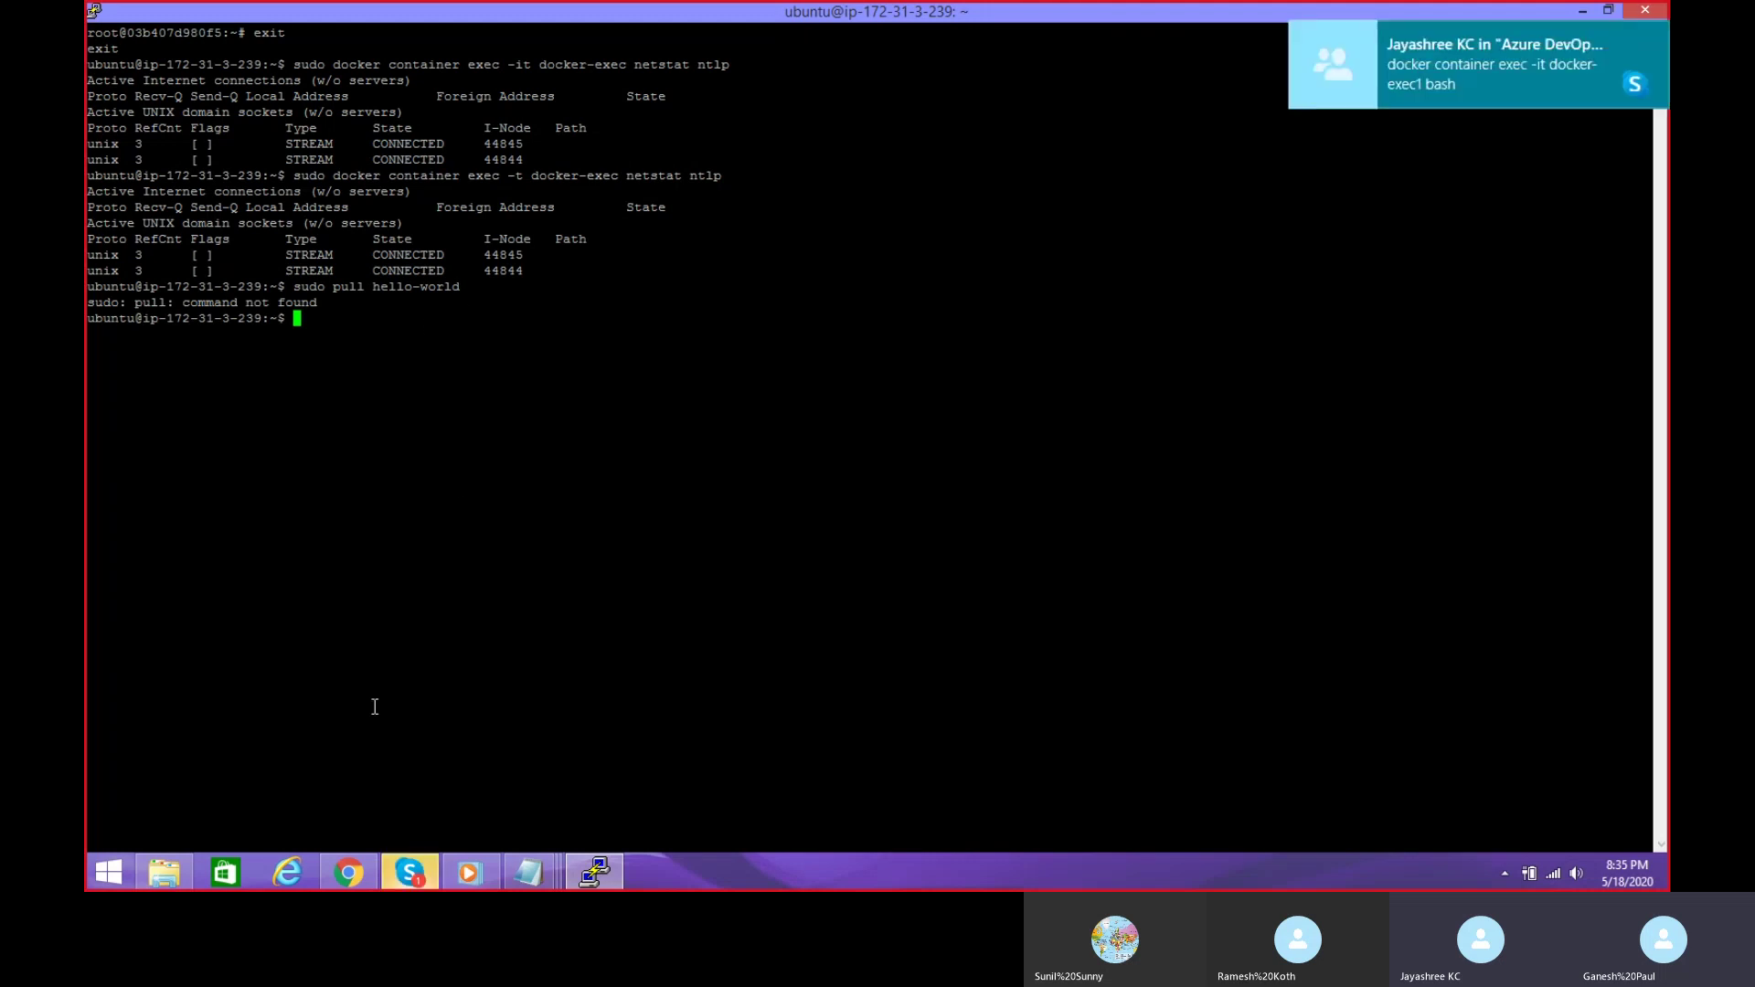
Step: Copy docker container exec -it docker-exec1 bash from the Skype chat and run it with sudo at the PuTTY host prompt
key("alt+Tab")
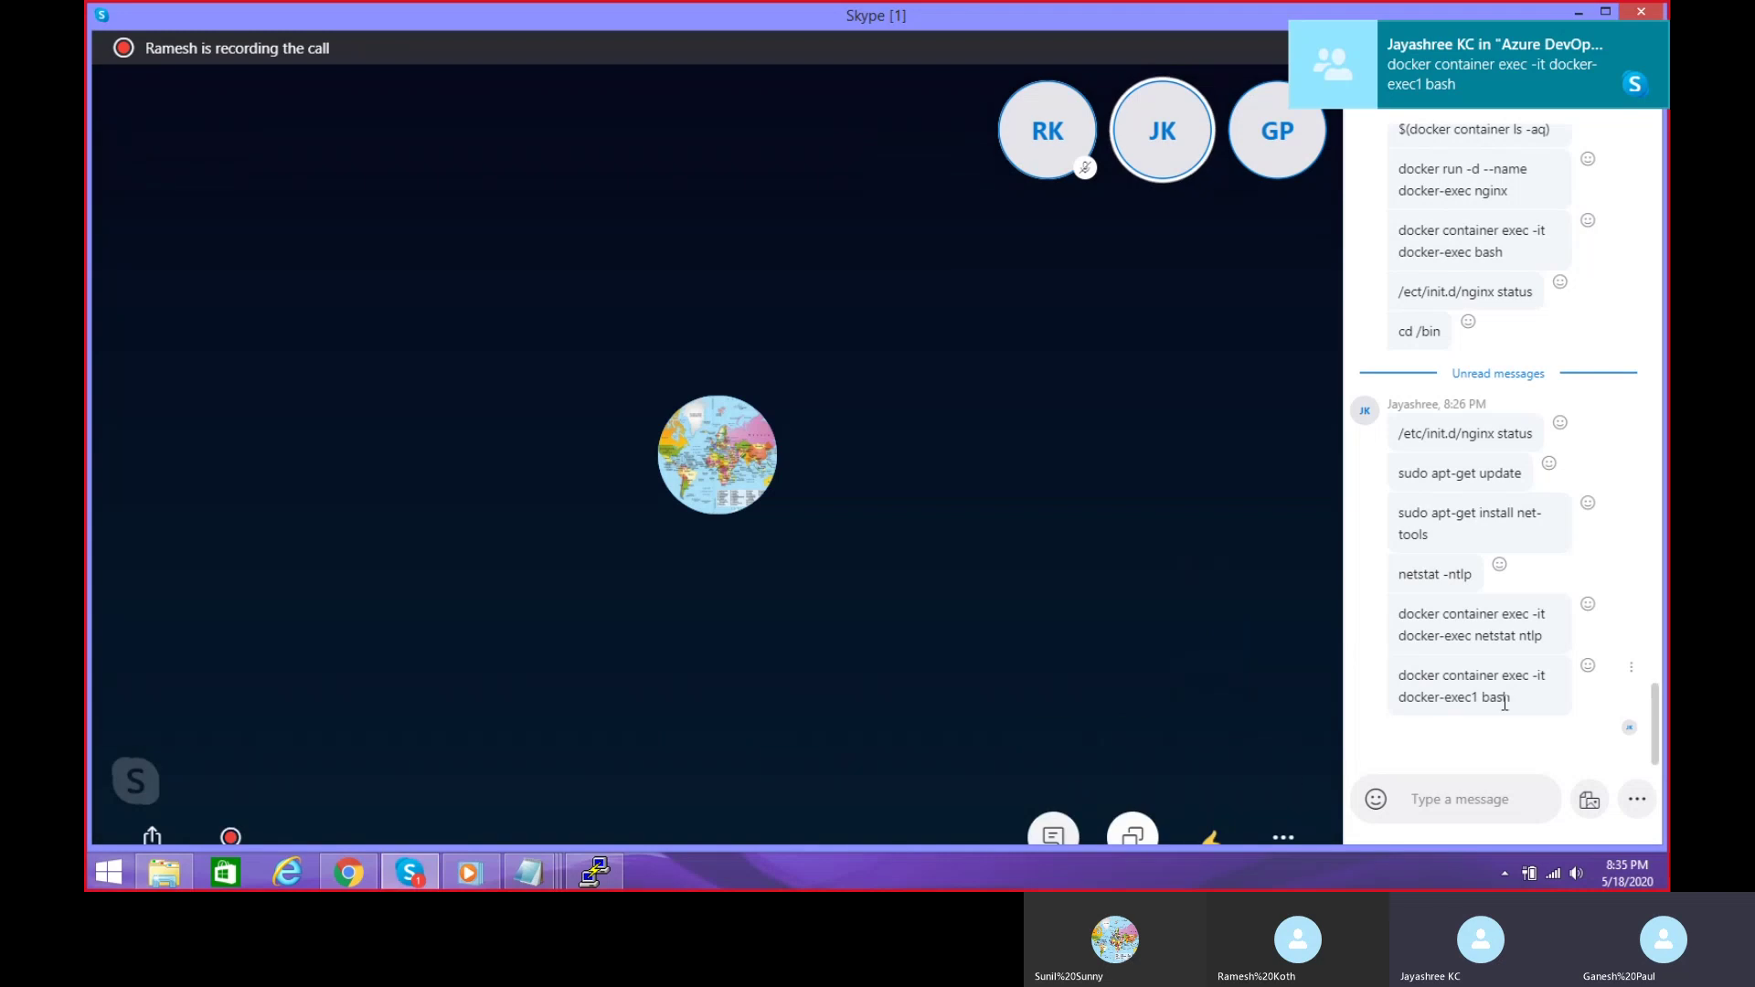
left_click_drag(1513, 699, 1398, 675)
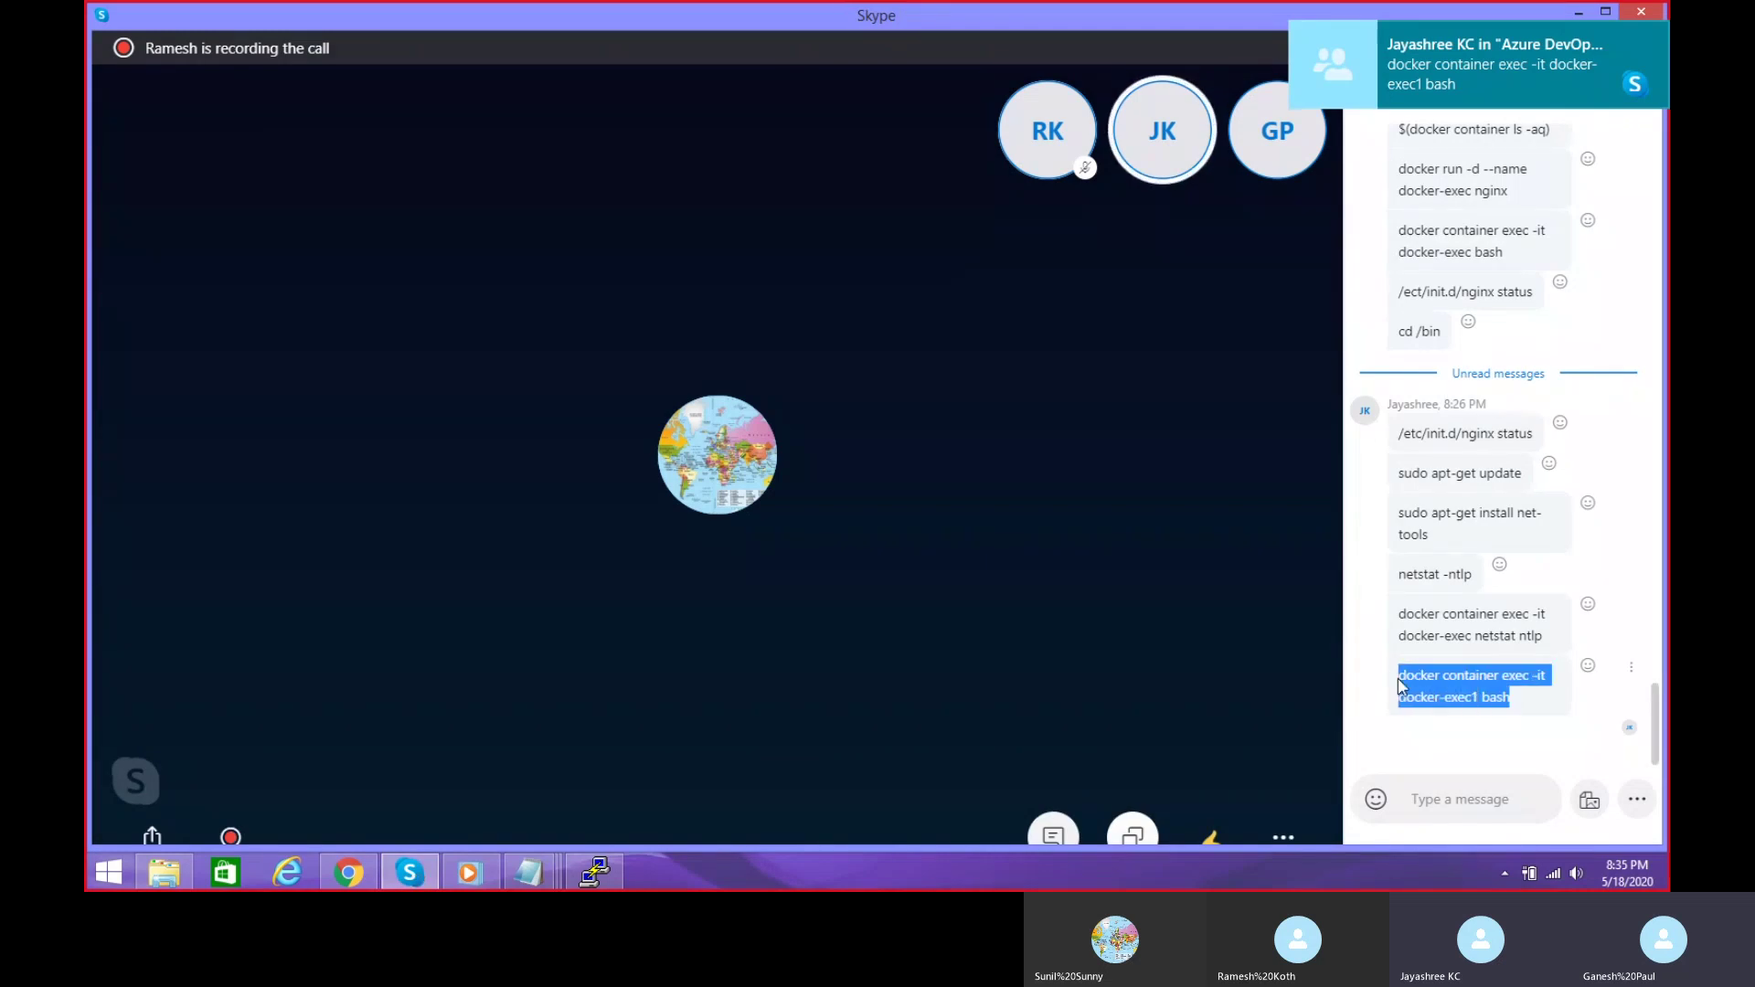
right_click(1447, 698)
left_click(1504, 535)
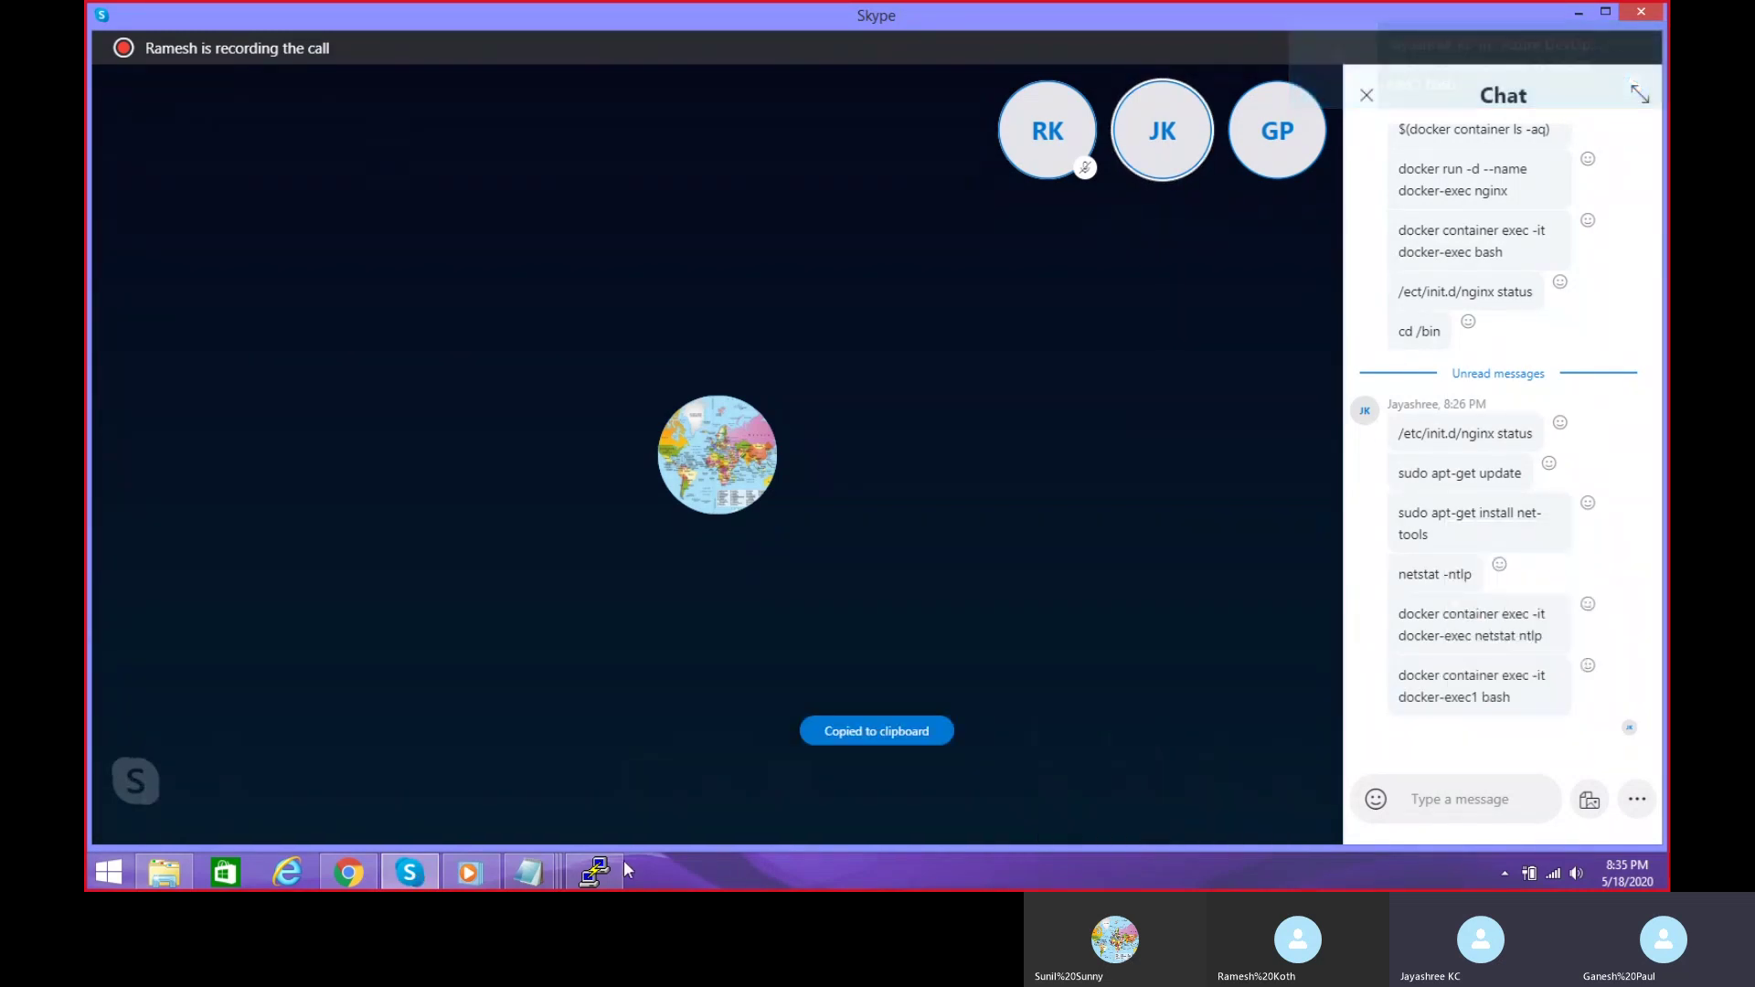
left_click(597, 873)
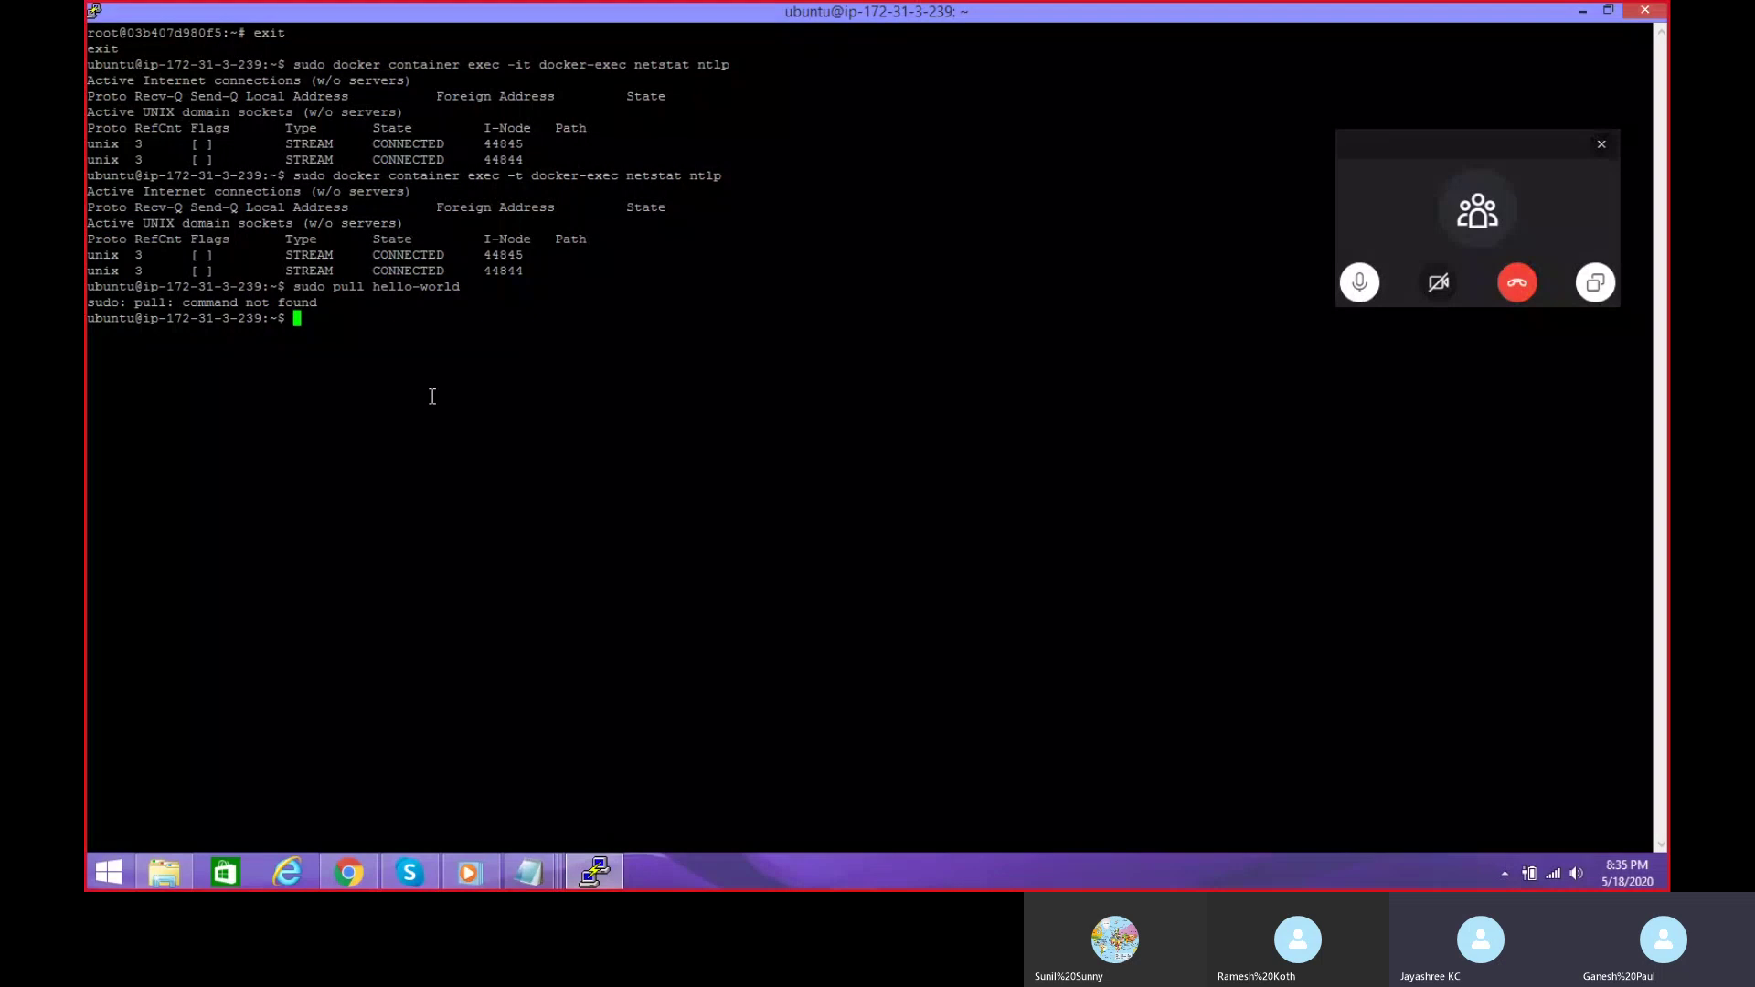
type("sudo")
right_click(396, 322)
key("Return")
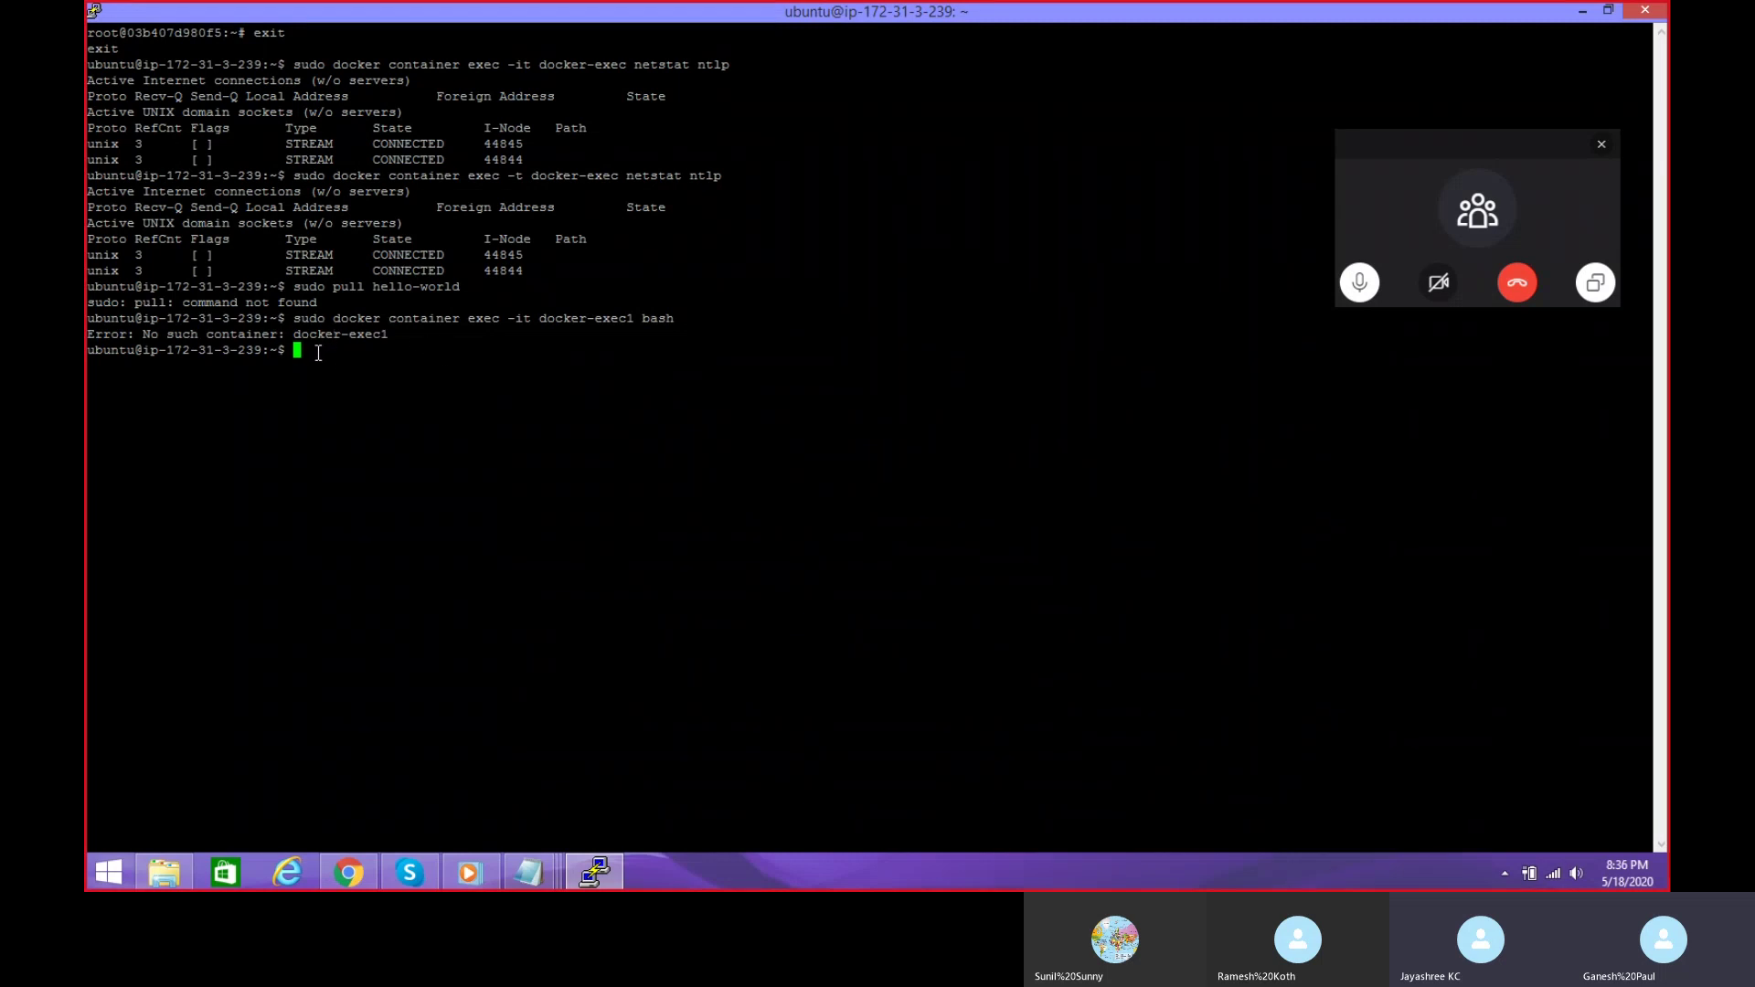
Step: Recall the docker-exec1 bash command, edit it to sudo docker container exec -i docker-exec, and try to run it
key("Up")
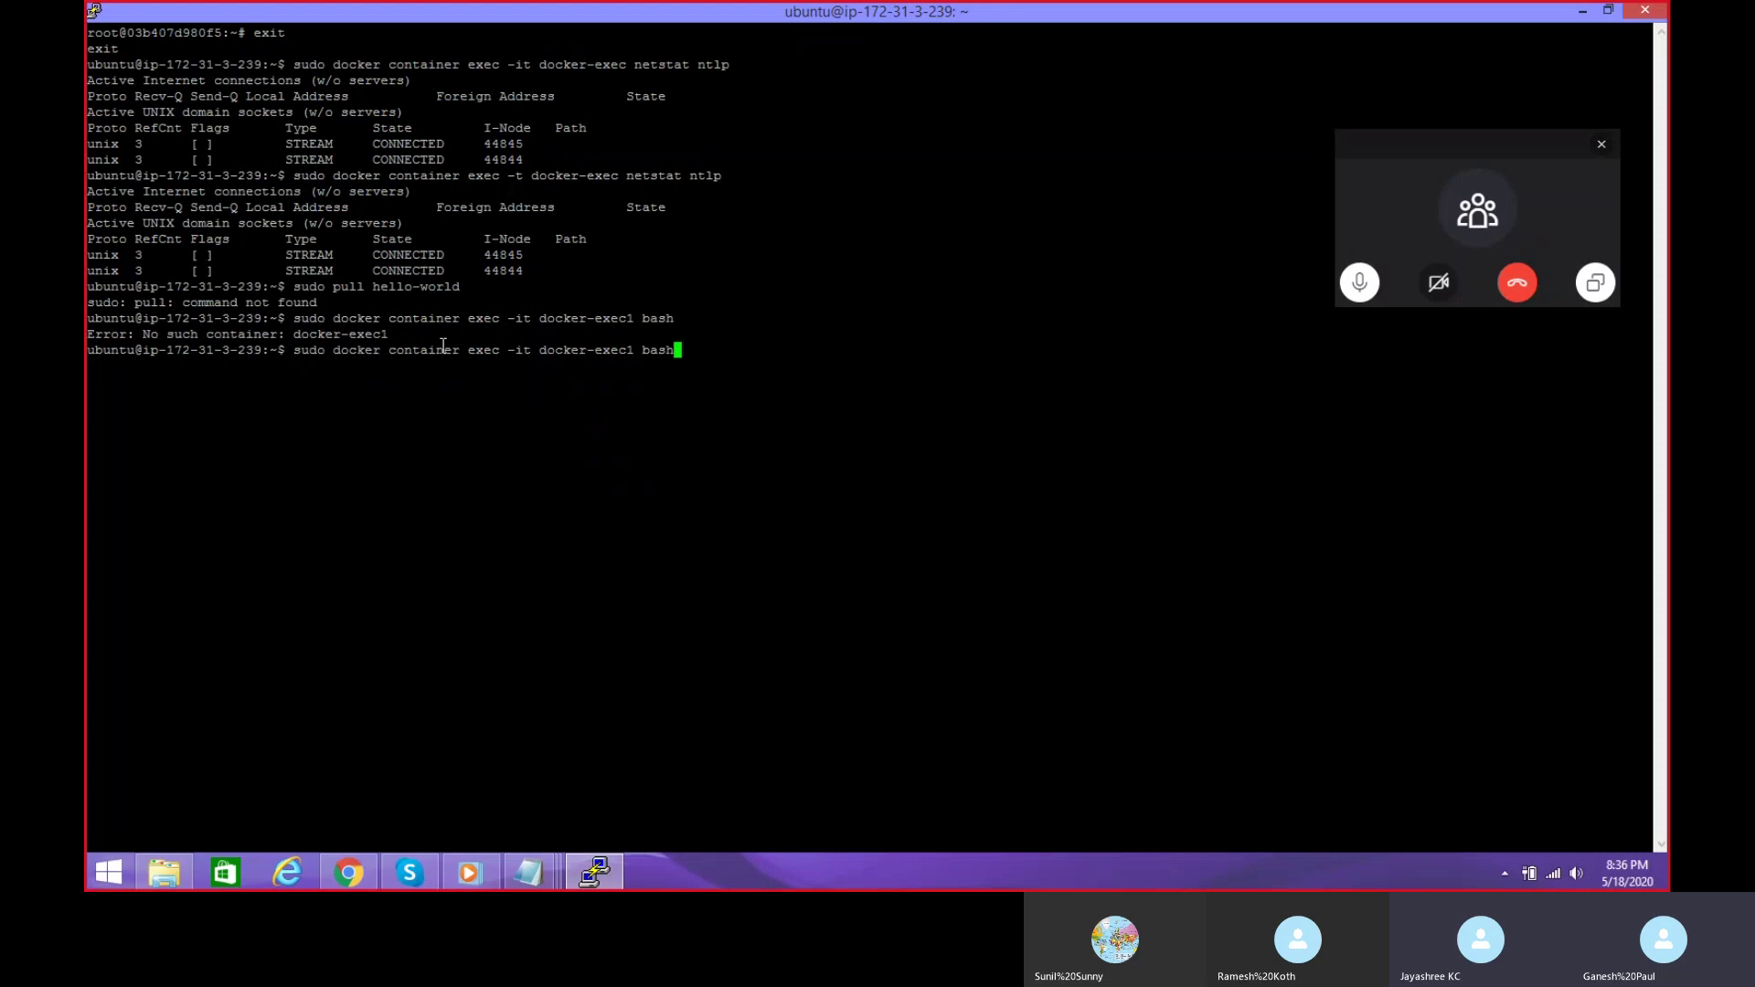
key("Left")
key("Left")
key("Left")
key("Left")
key("Left")
key("Left")
key("Right")
key("Right")
key("Right")
key("Right")
key("Right")
key("Right")
key("BackSpace")
key("BackSpace")
key("BackSpace")
key("BackSpace")
key("BackSpace")
key("BackSpace")
key("Left")
key("Left")
key("Left")
key("Left")
key("Left")
key("Left")
key("Left")
key("Left")
key("Left")
key("Left")
key("Left")
key("Left")
key("BackSpace")
key("Return")
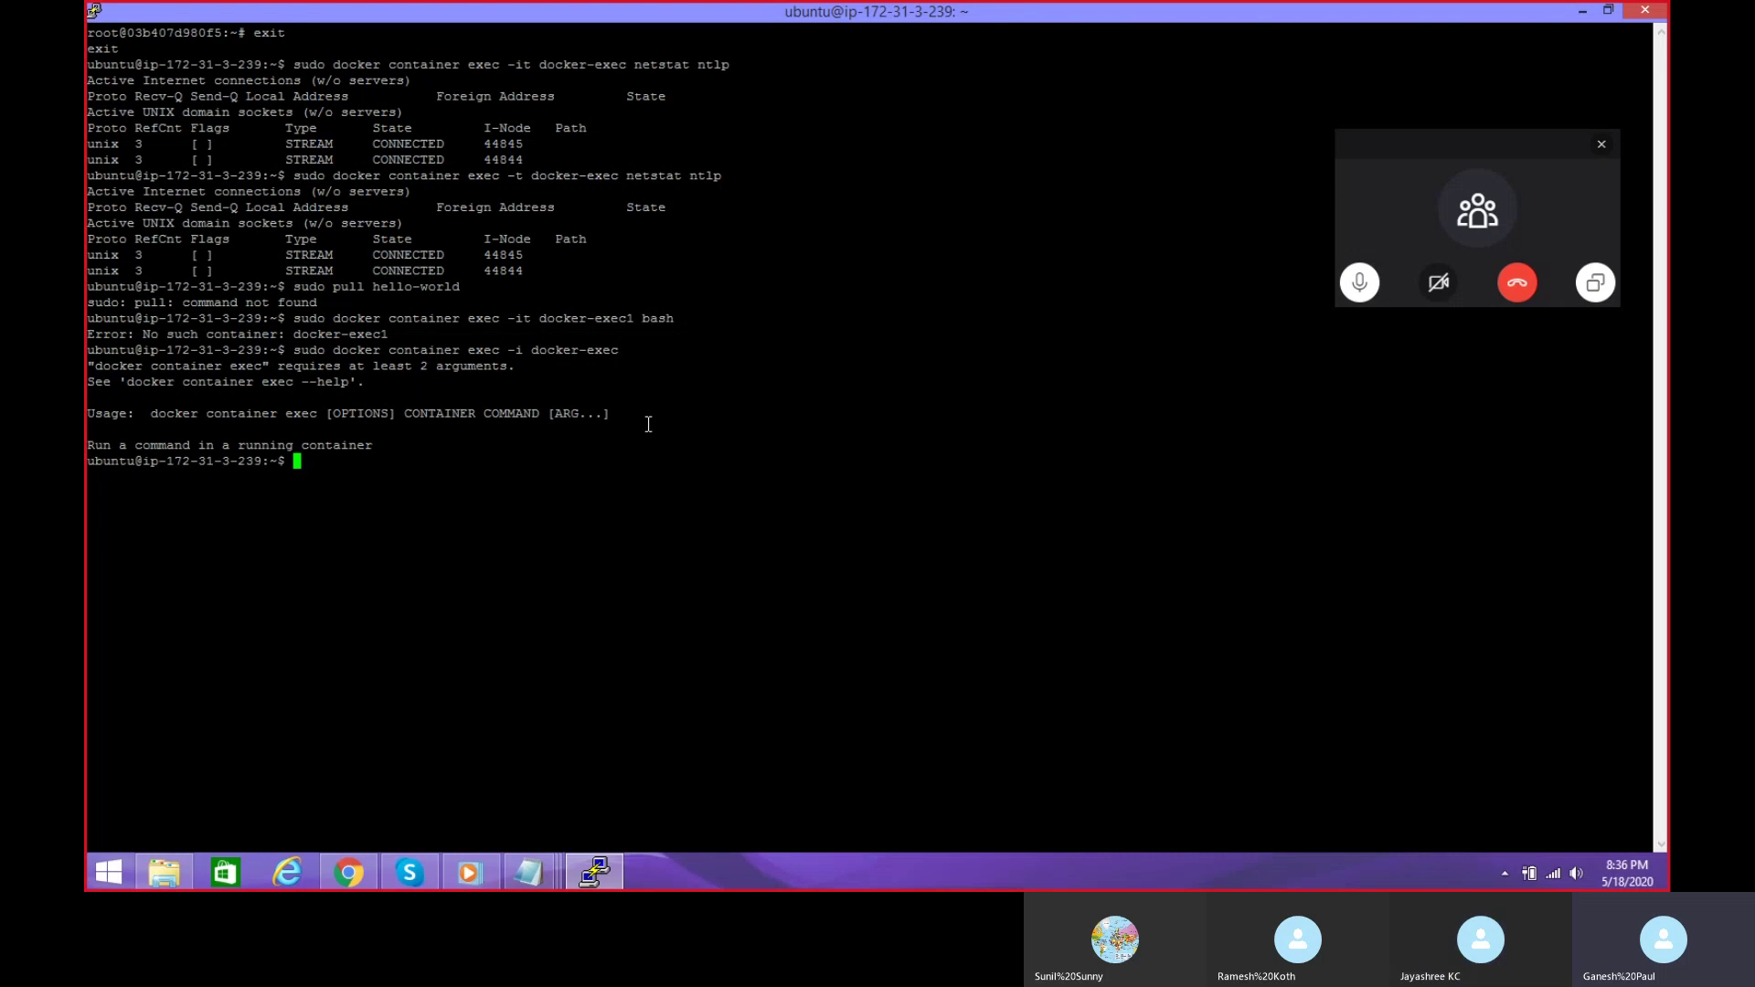
left_click(1602, 143)
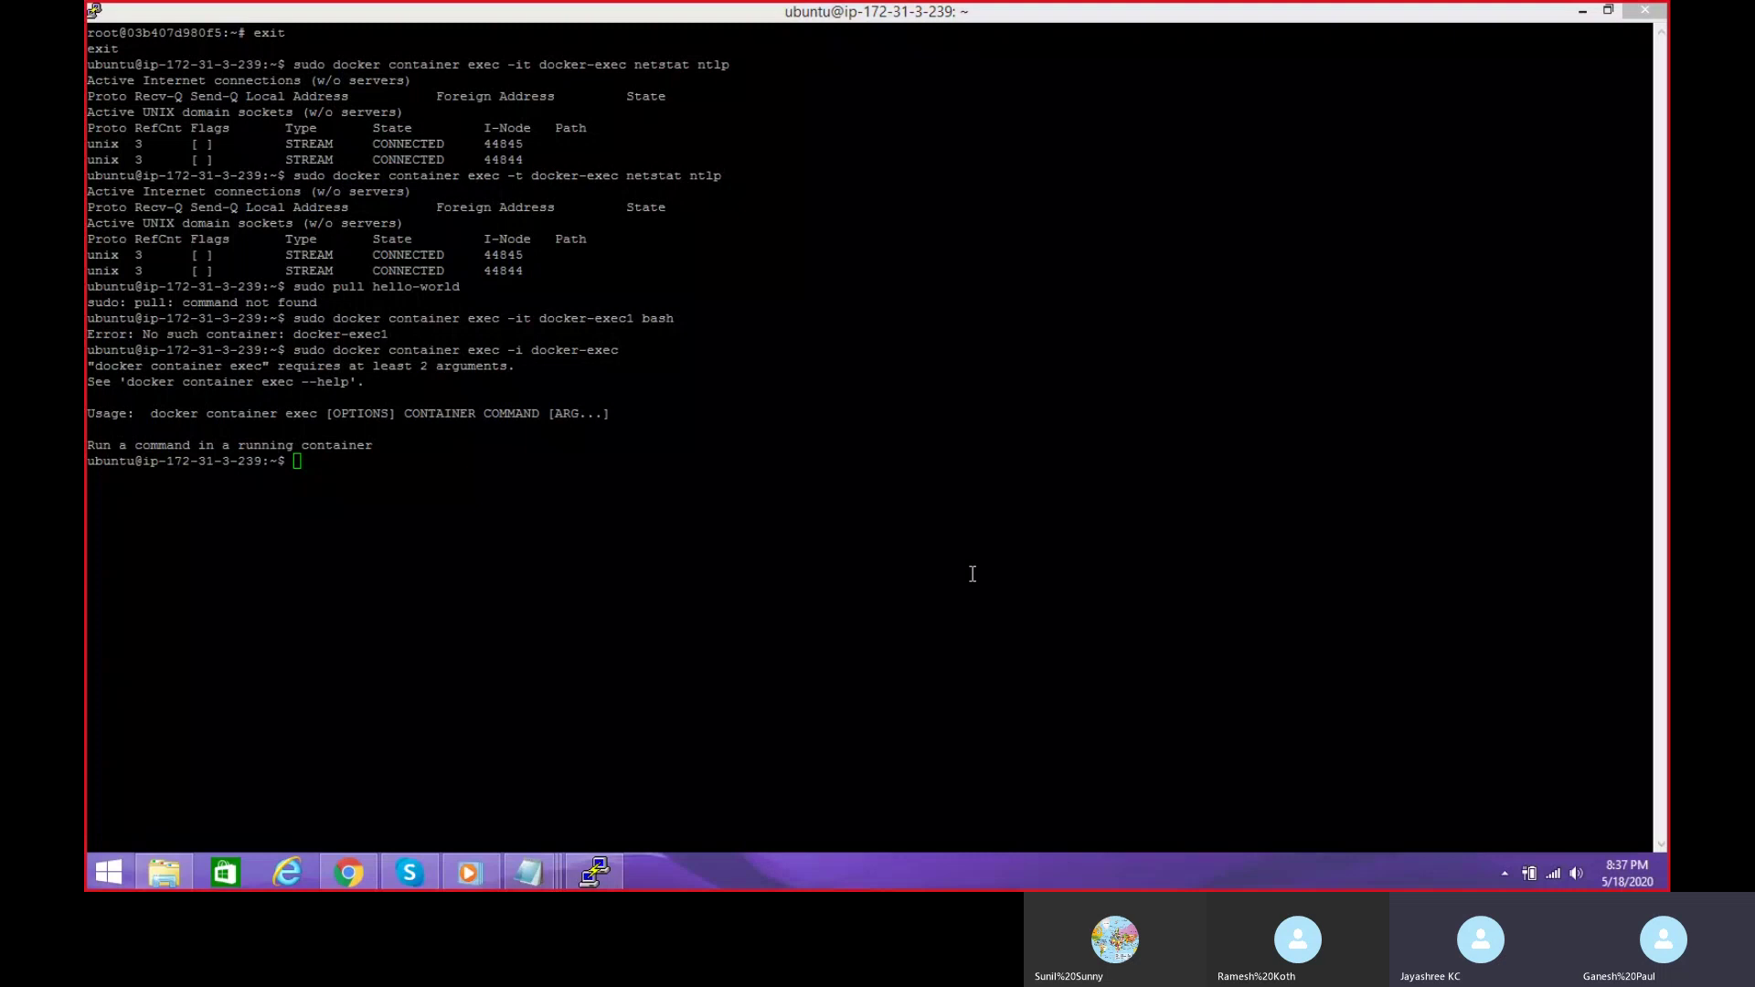
Step: Copy docker run -d --name docker-exec1 nginx from the Skype chat and run it with sudo in PuTTY
left_click(415, 870)
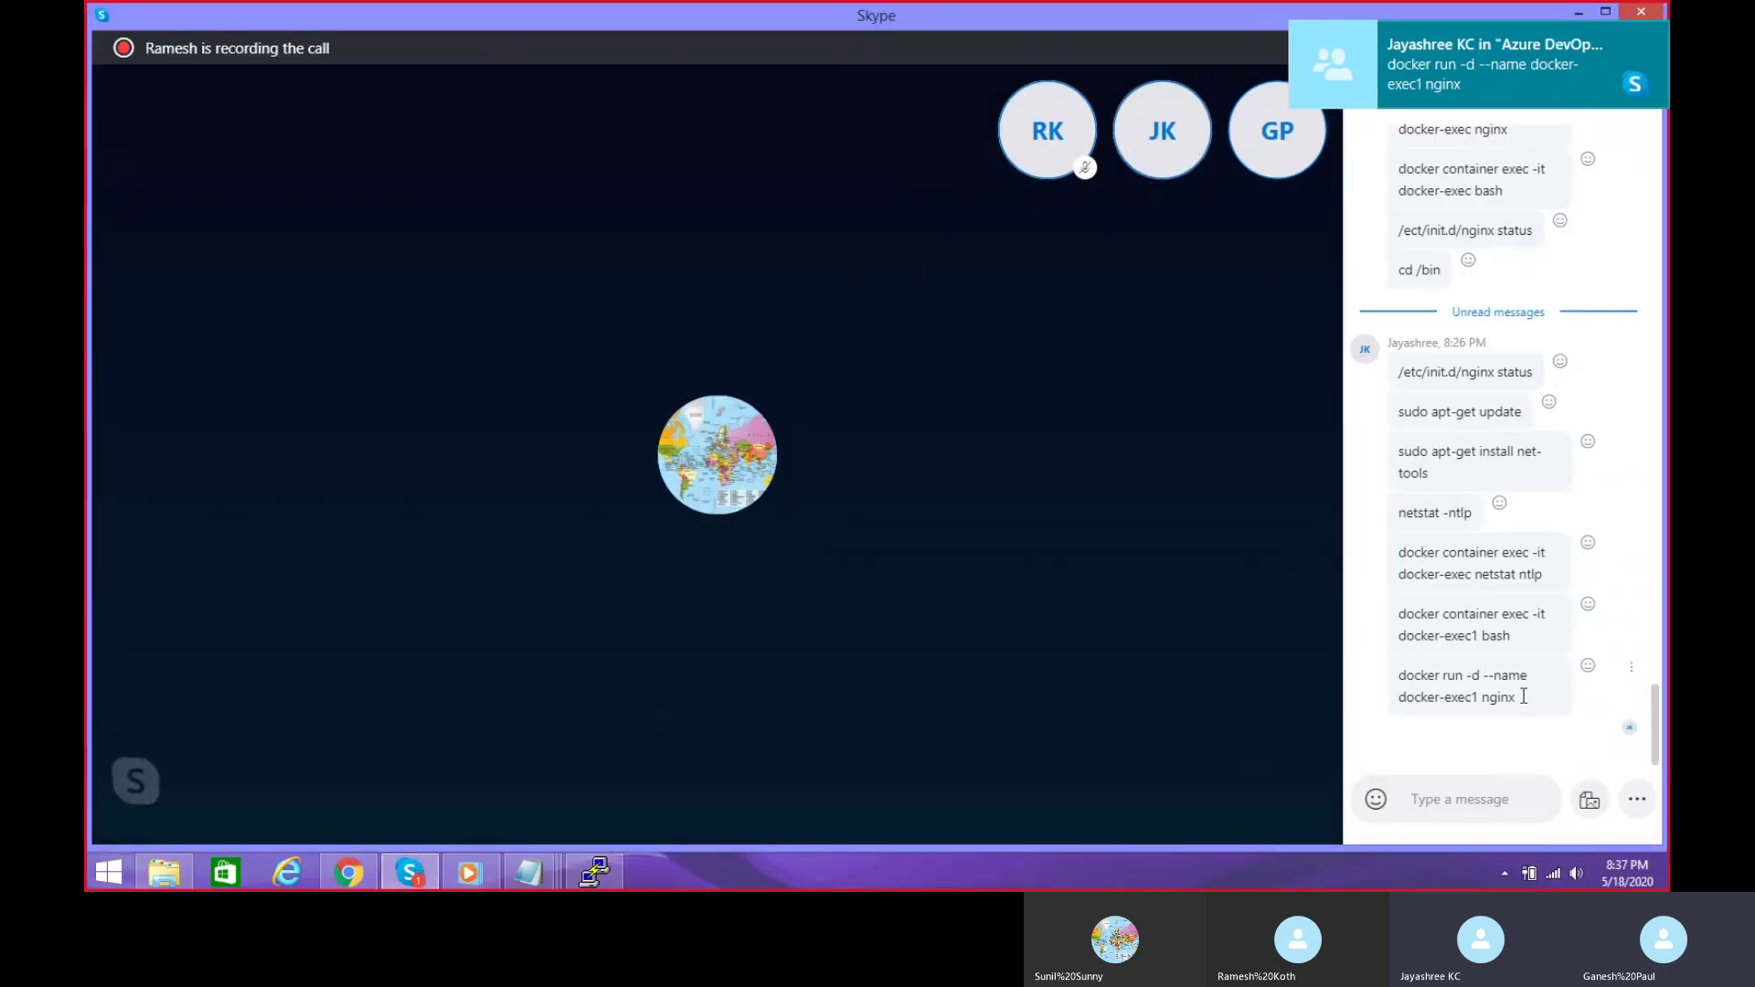
left_click_drag(1524, 697, 1398, 676)
right_click(1437, 680)
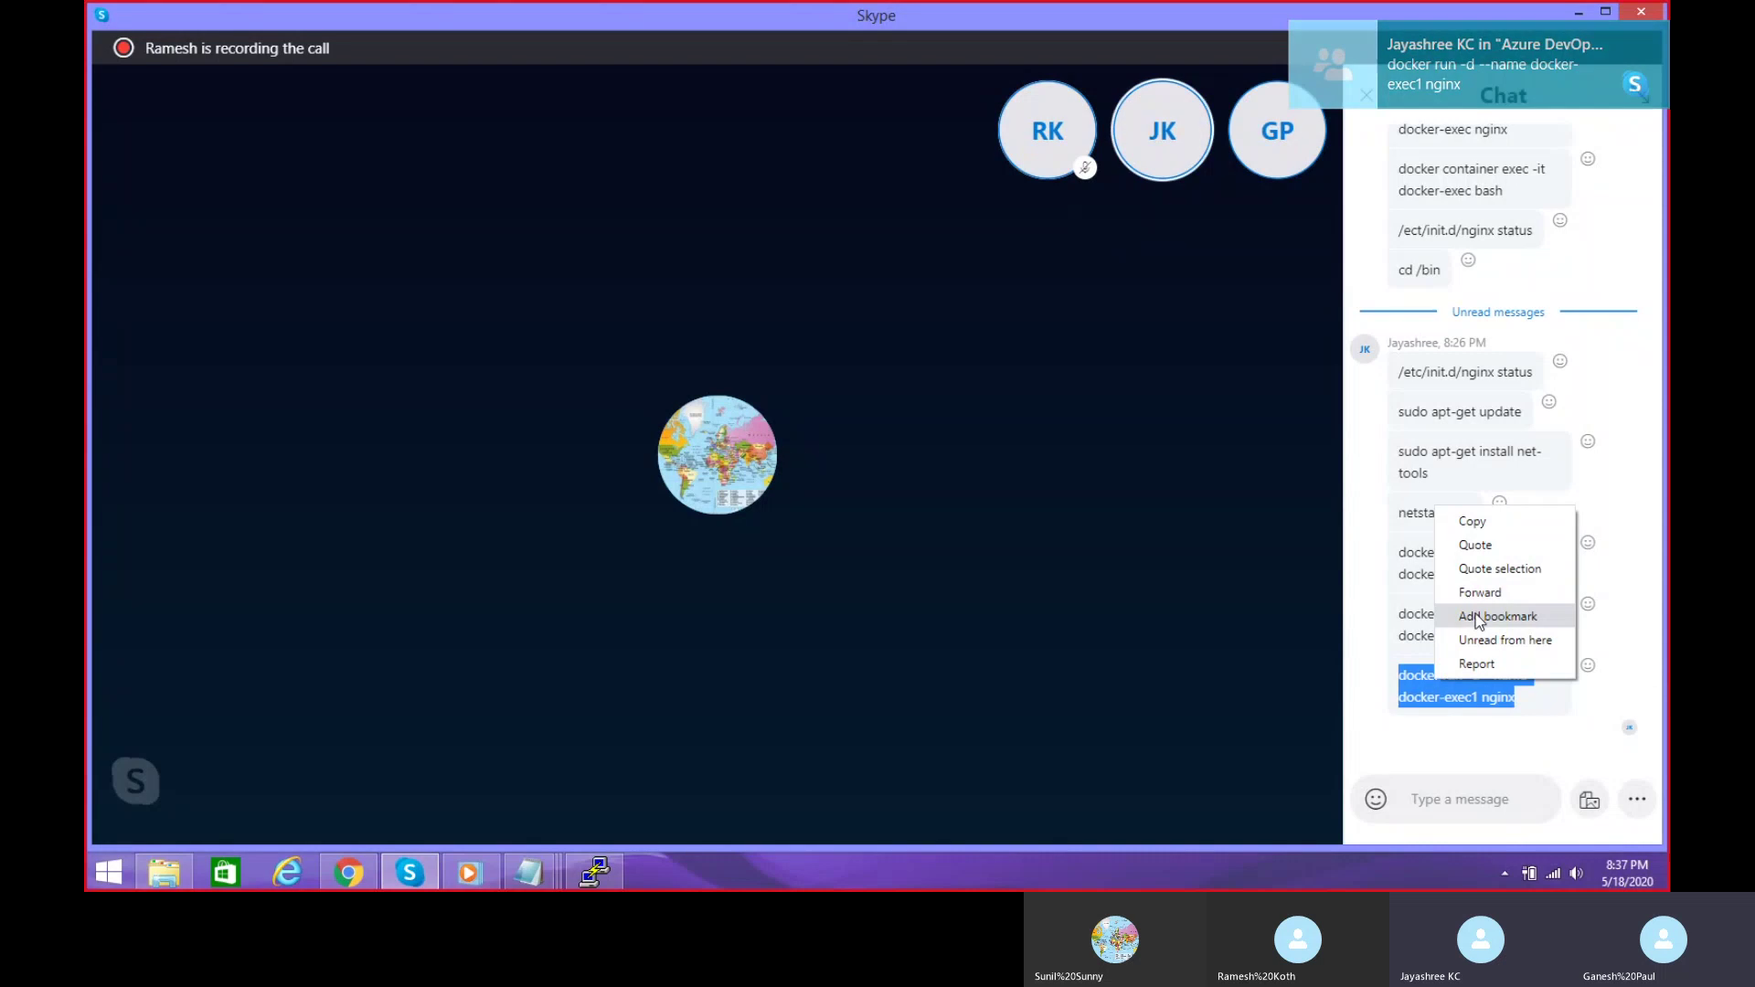
left_click(1481, 521)
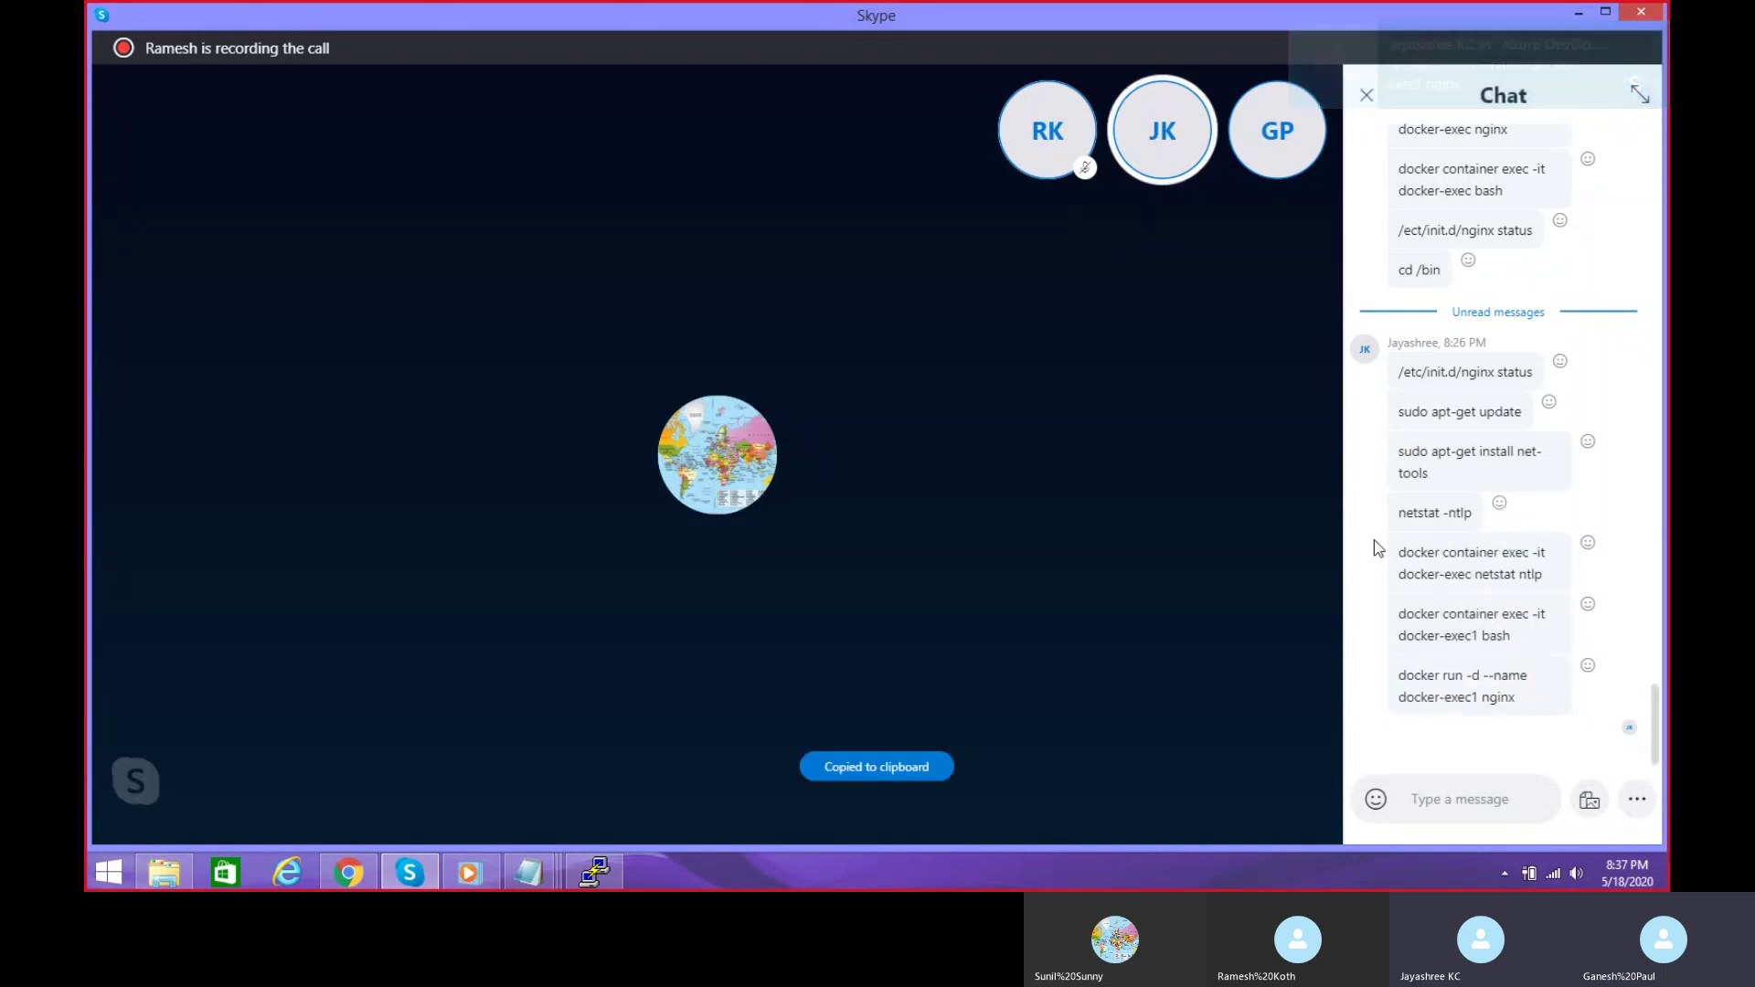
left_click(603, 876)
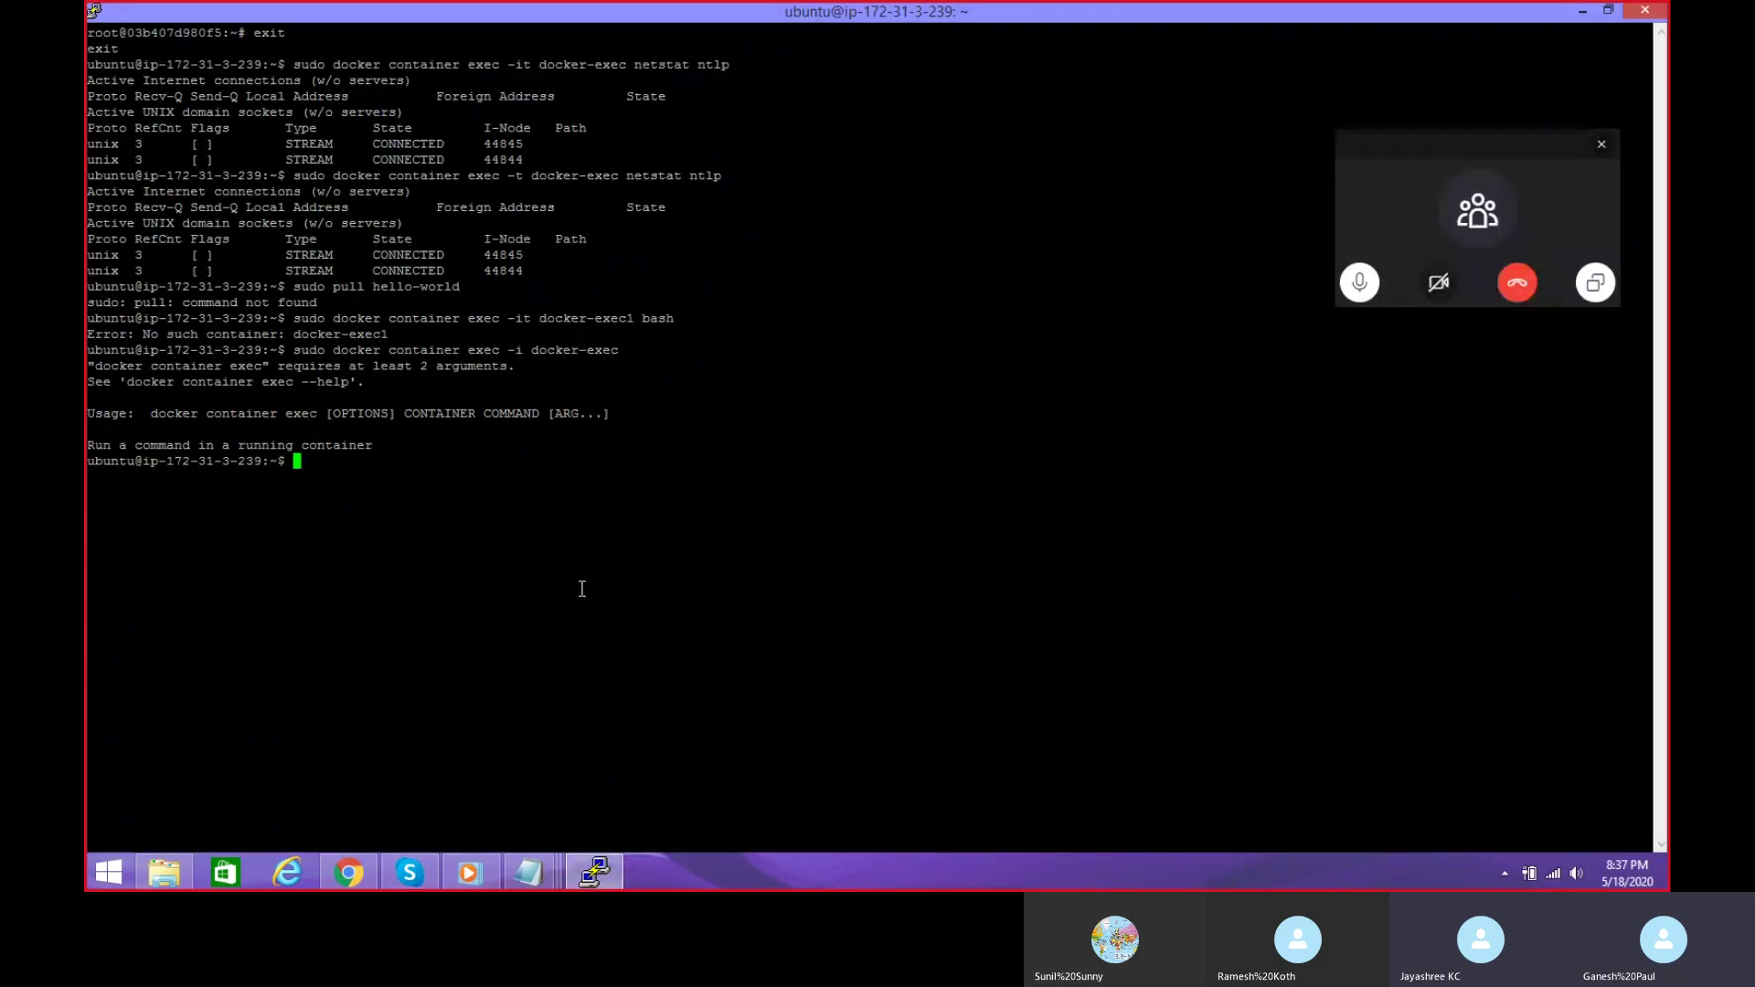
type("sudo")
right_click(443, 509)
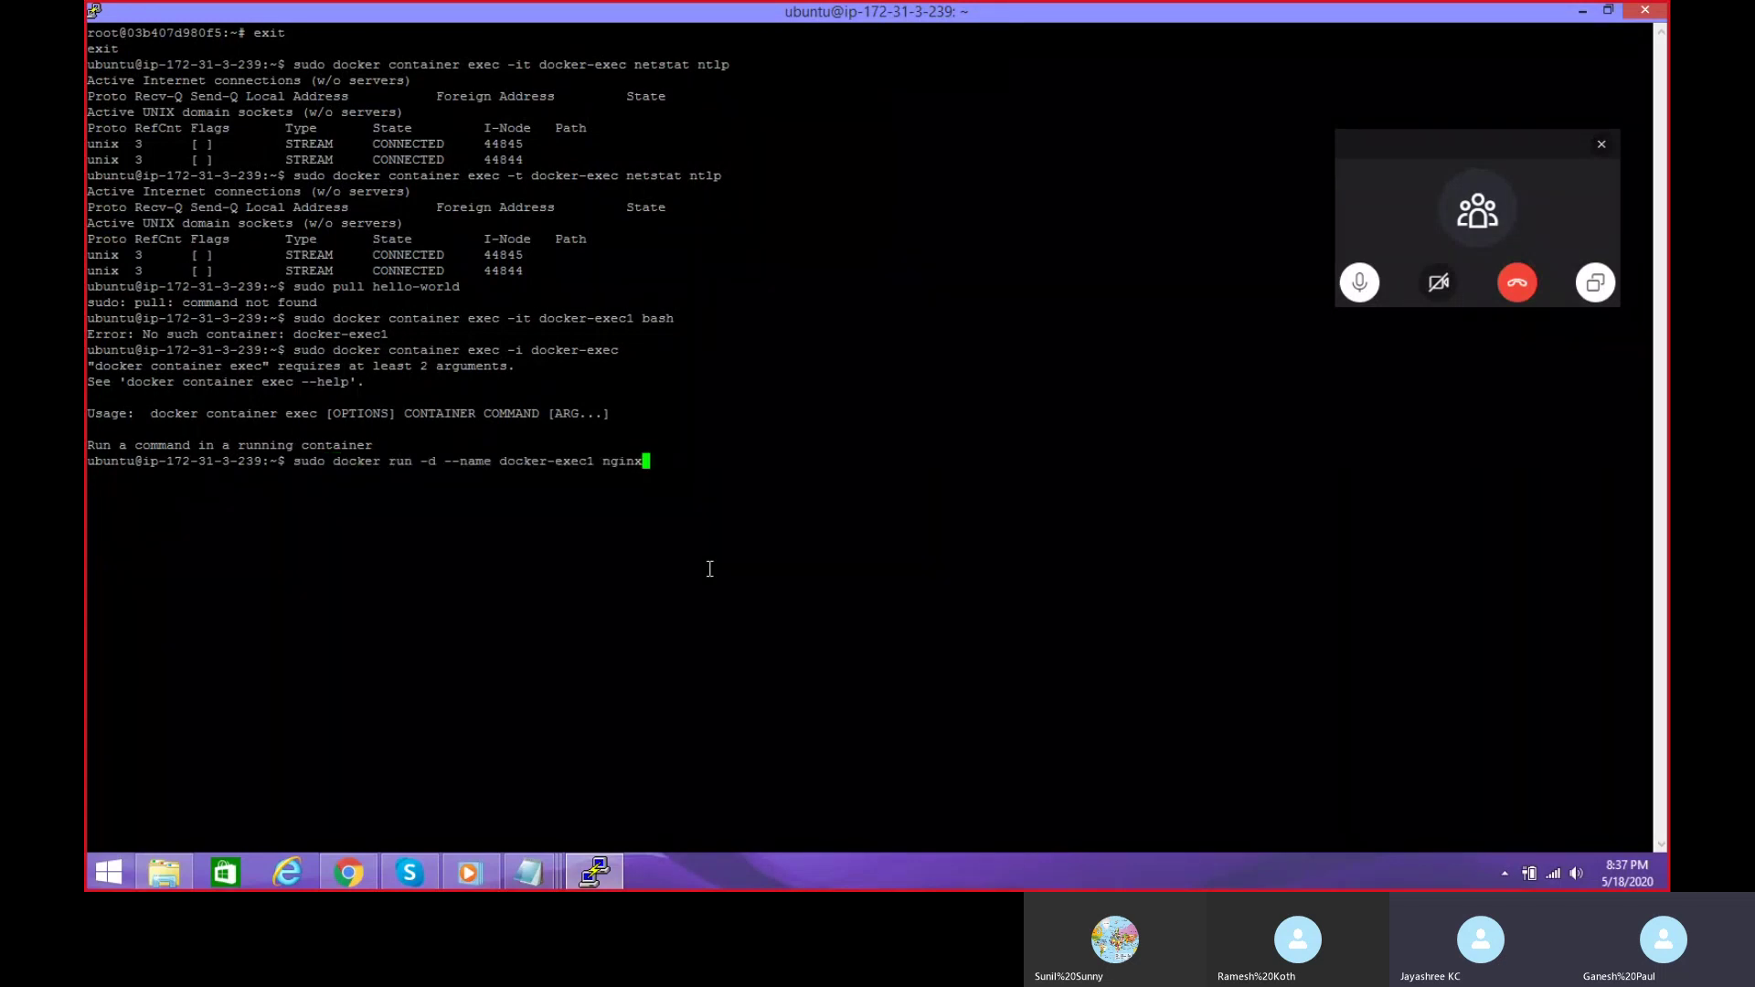
key("Return")
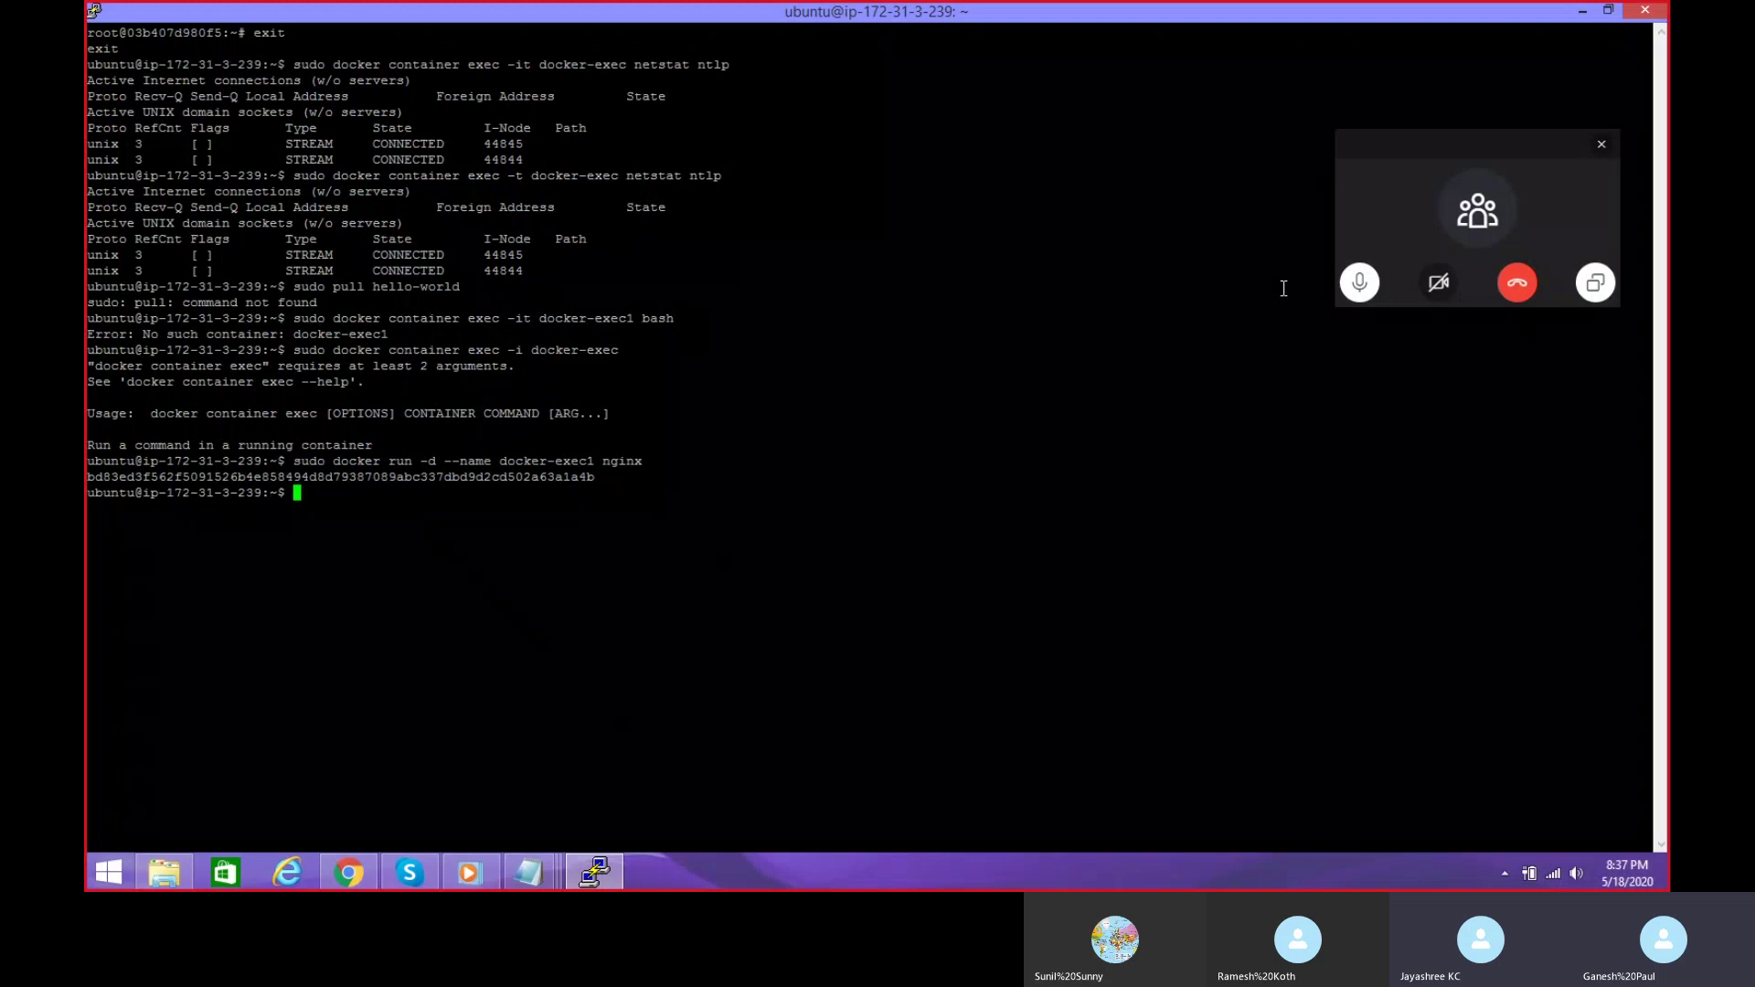
left_click(1601, 145)
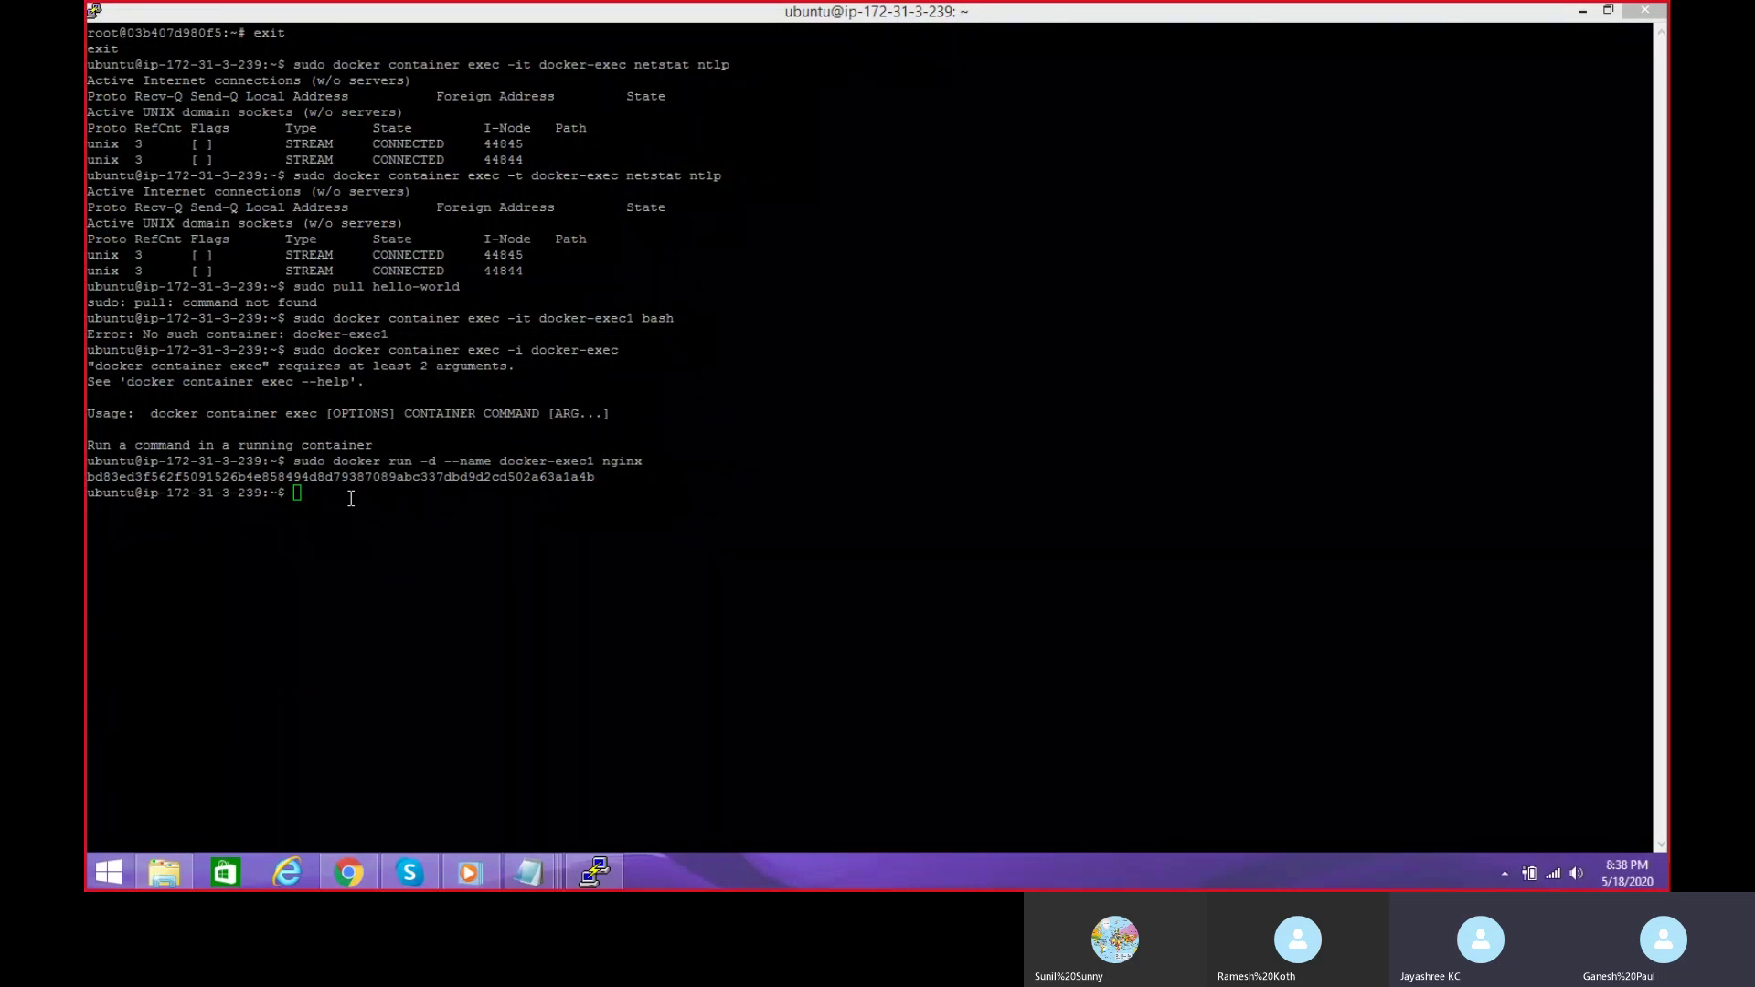
Step: Recall the docker-exec1 bash command, change its -it option to -t, and run sudo docker container exec -t docker-exec1 bash
left_click(351, 498)
key("Up")
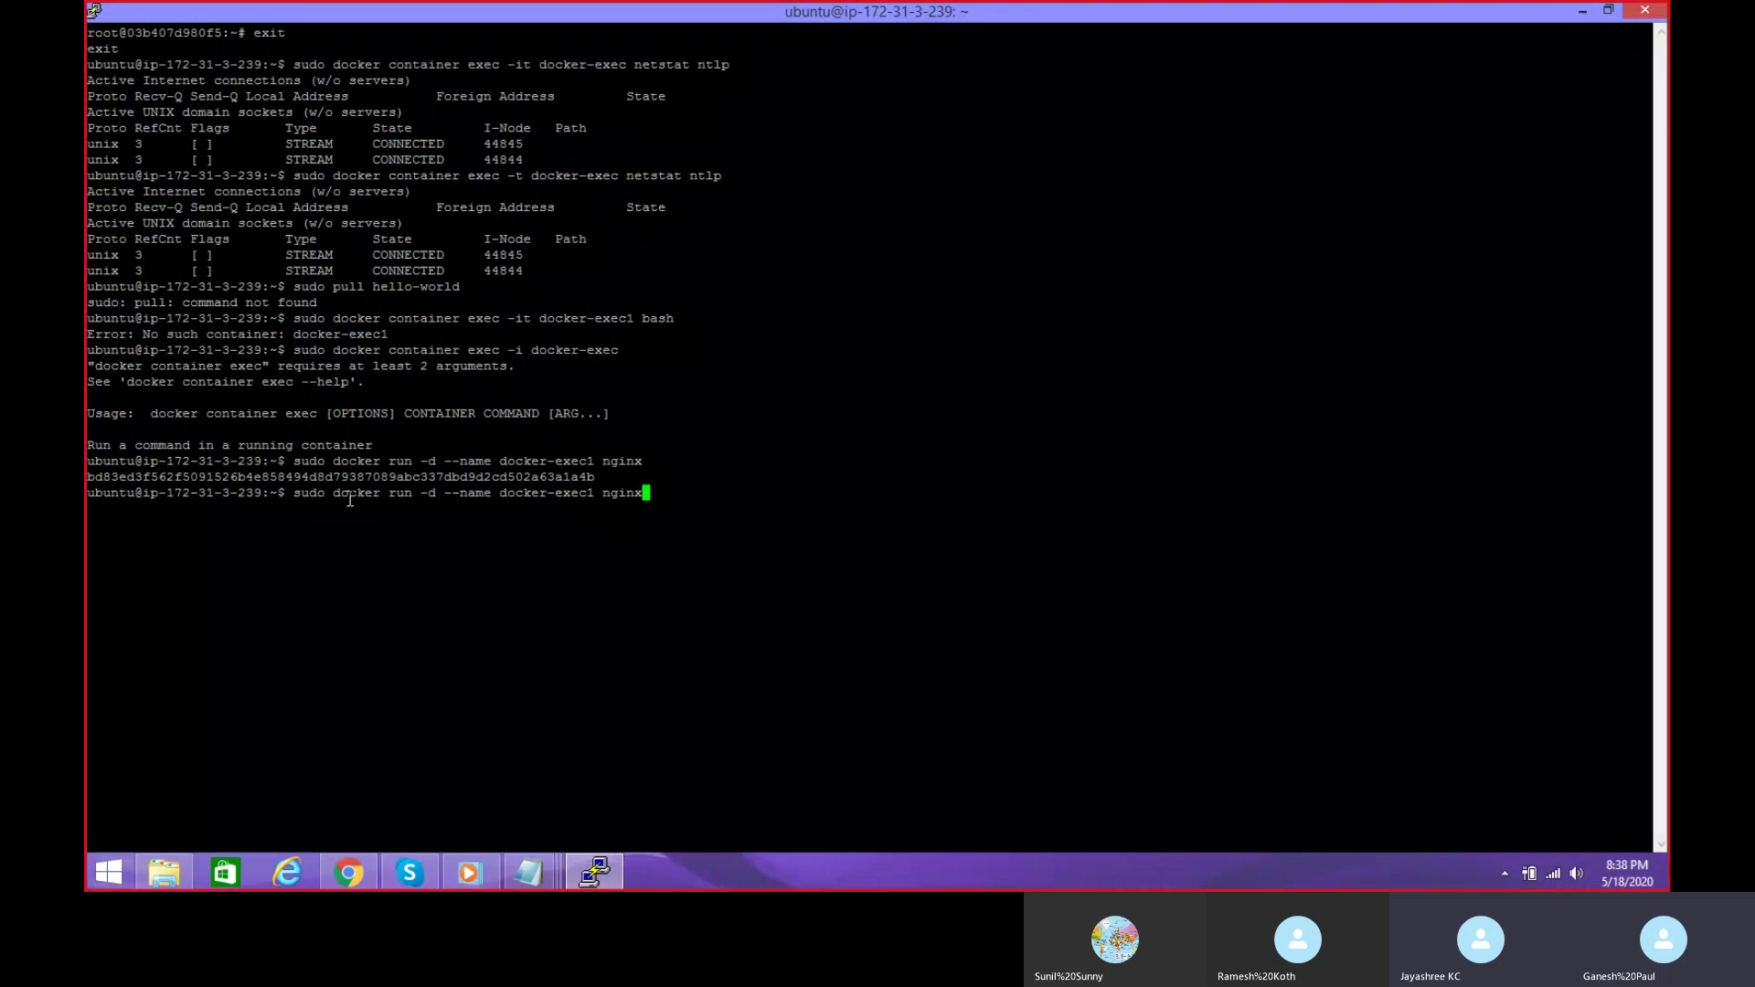
key("Up")
key("Up")
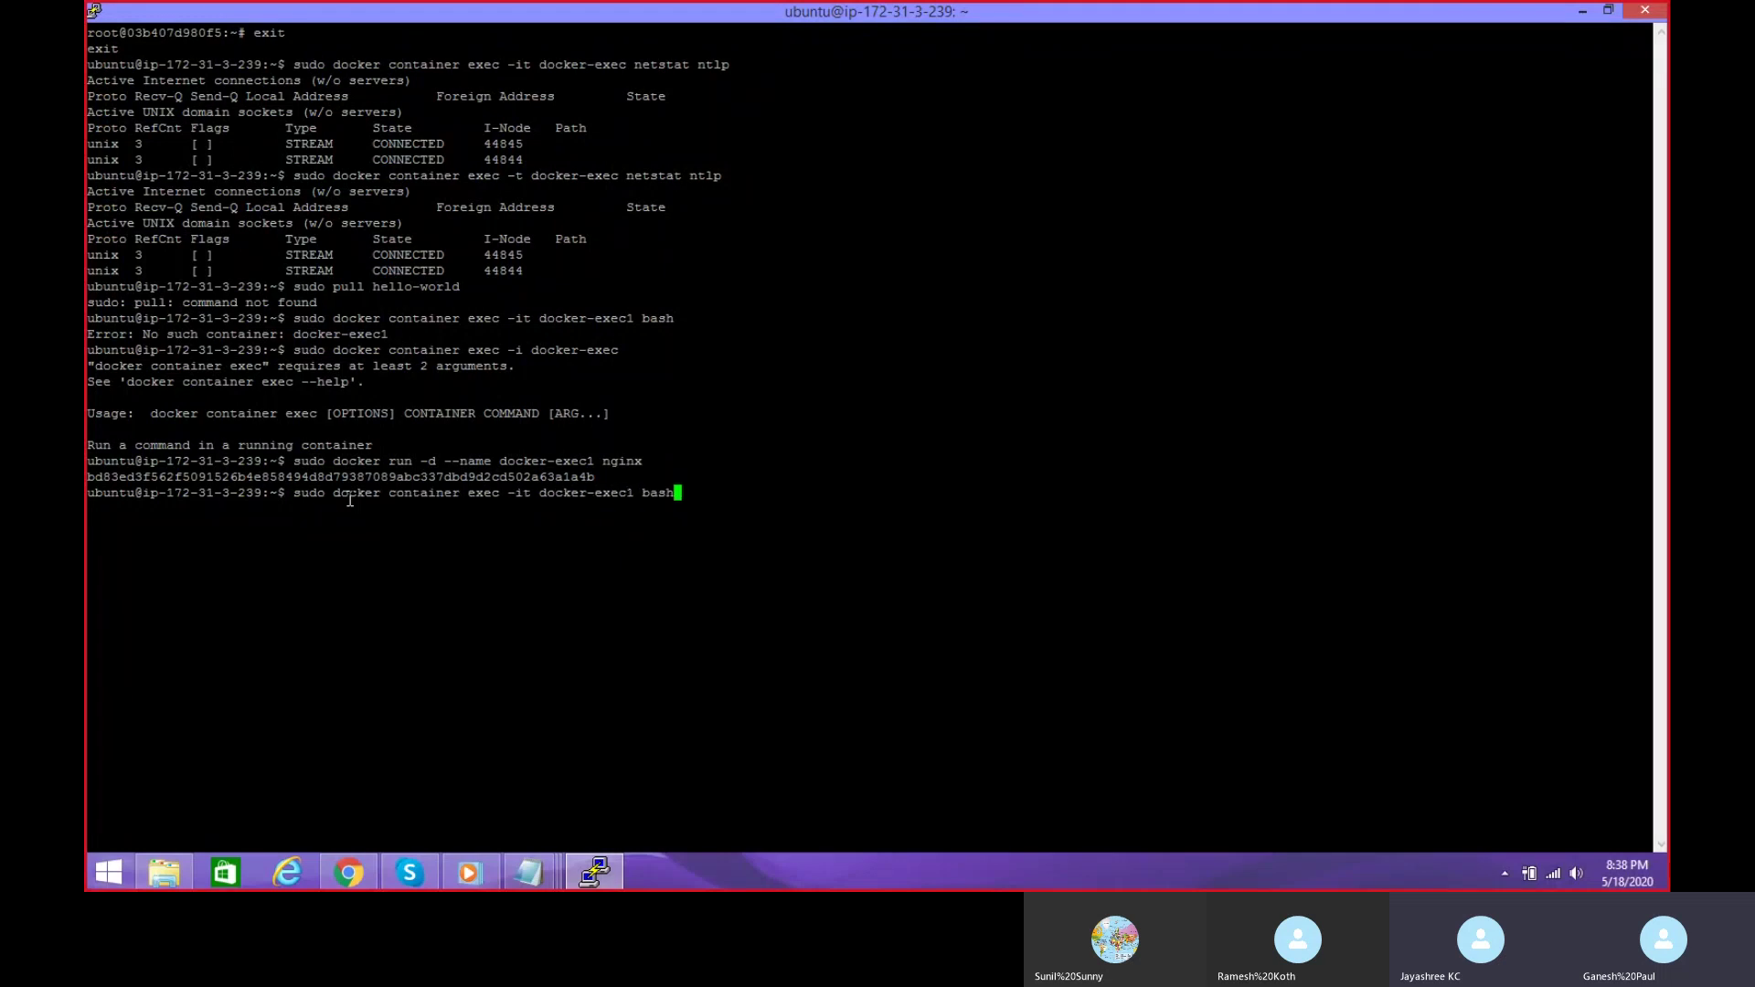
key("Left")
key("Left")
key("Left")
key("Left")
key("Left")
key("Left")
key("Left")
key("Left")
key("Left")
key("Left")
key("Left")
key("Left")
key("Left")
key("Left")
key("Left")
key("Left")
key("Left")
key("Left")
key("Left")
key("BackSpace")
key("Return")
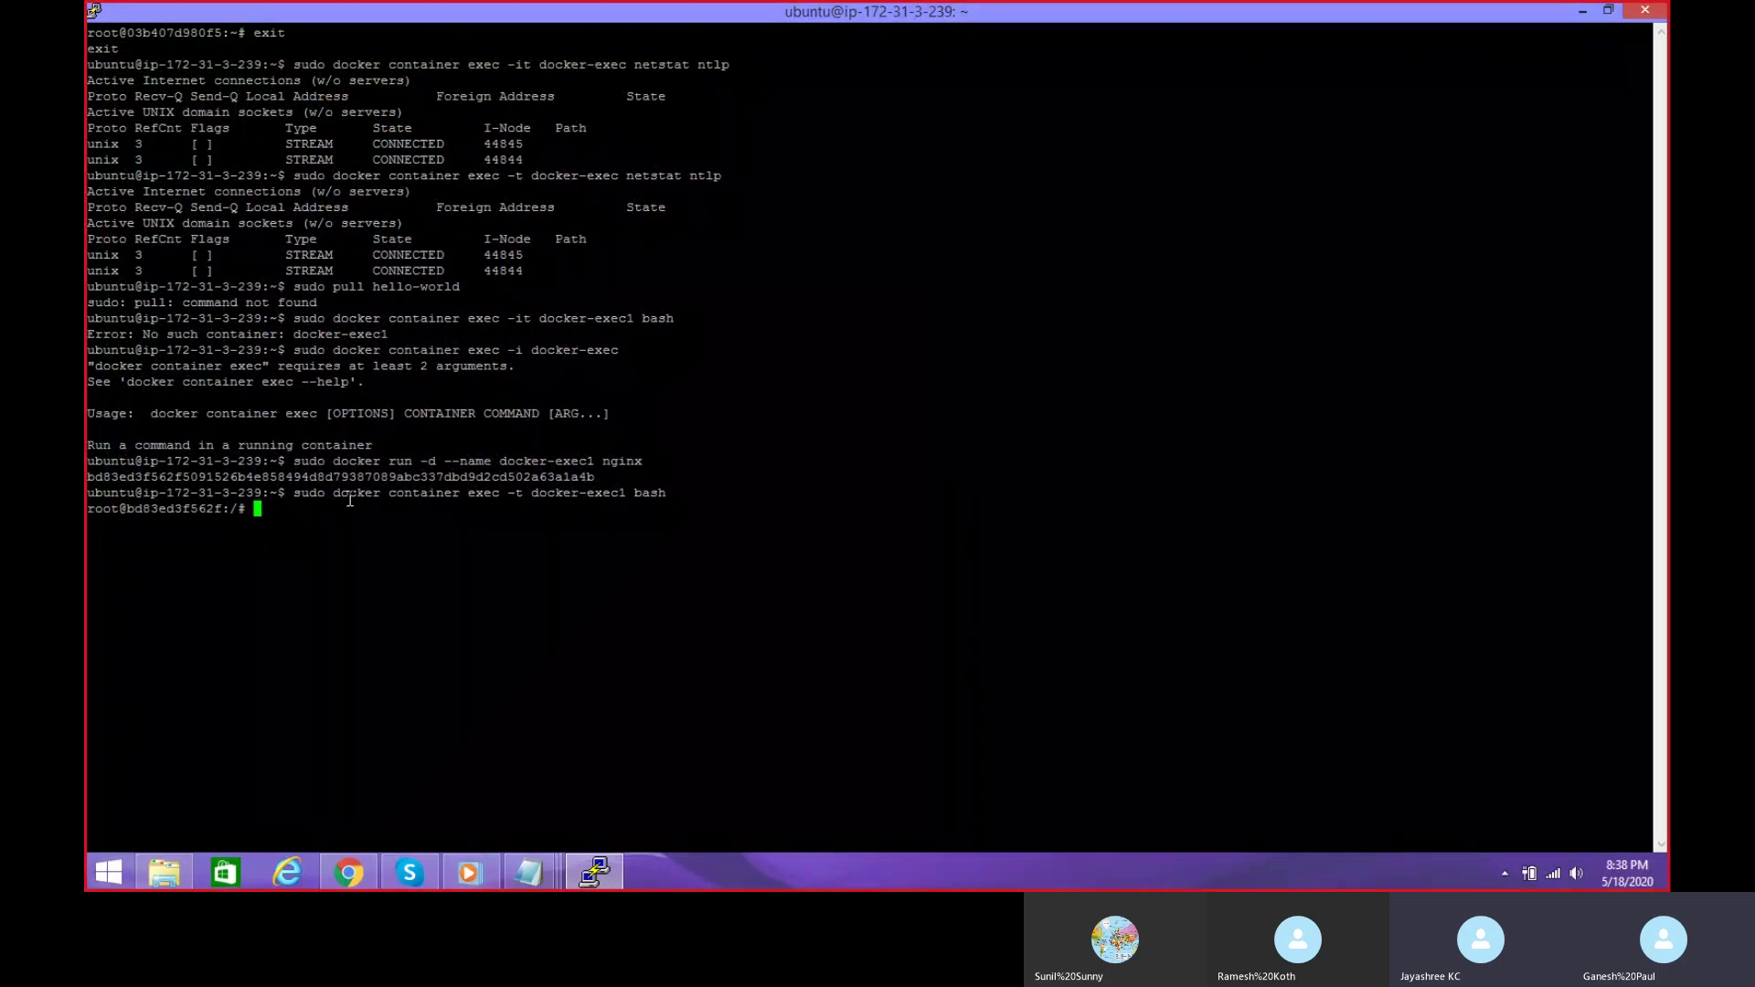
Step: Enter sudo apt-get update at the docker-exec1 container's root prompt, correcting the mistyped command, and interrupt it to return to the host
type("sudo -apt-get update")
key("Left")
key("Left")
key("Left")
key("Left")
key("Left")
key("Left")
key("Left")
key("Left")
key("Left")
key("Left")
key("Left")
key("Left")
key("Left")
key("Left")
key("Left")
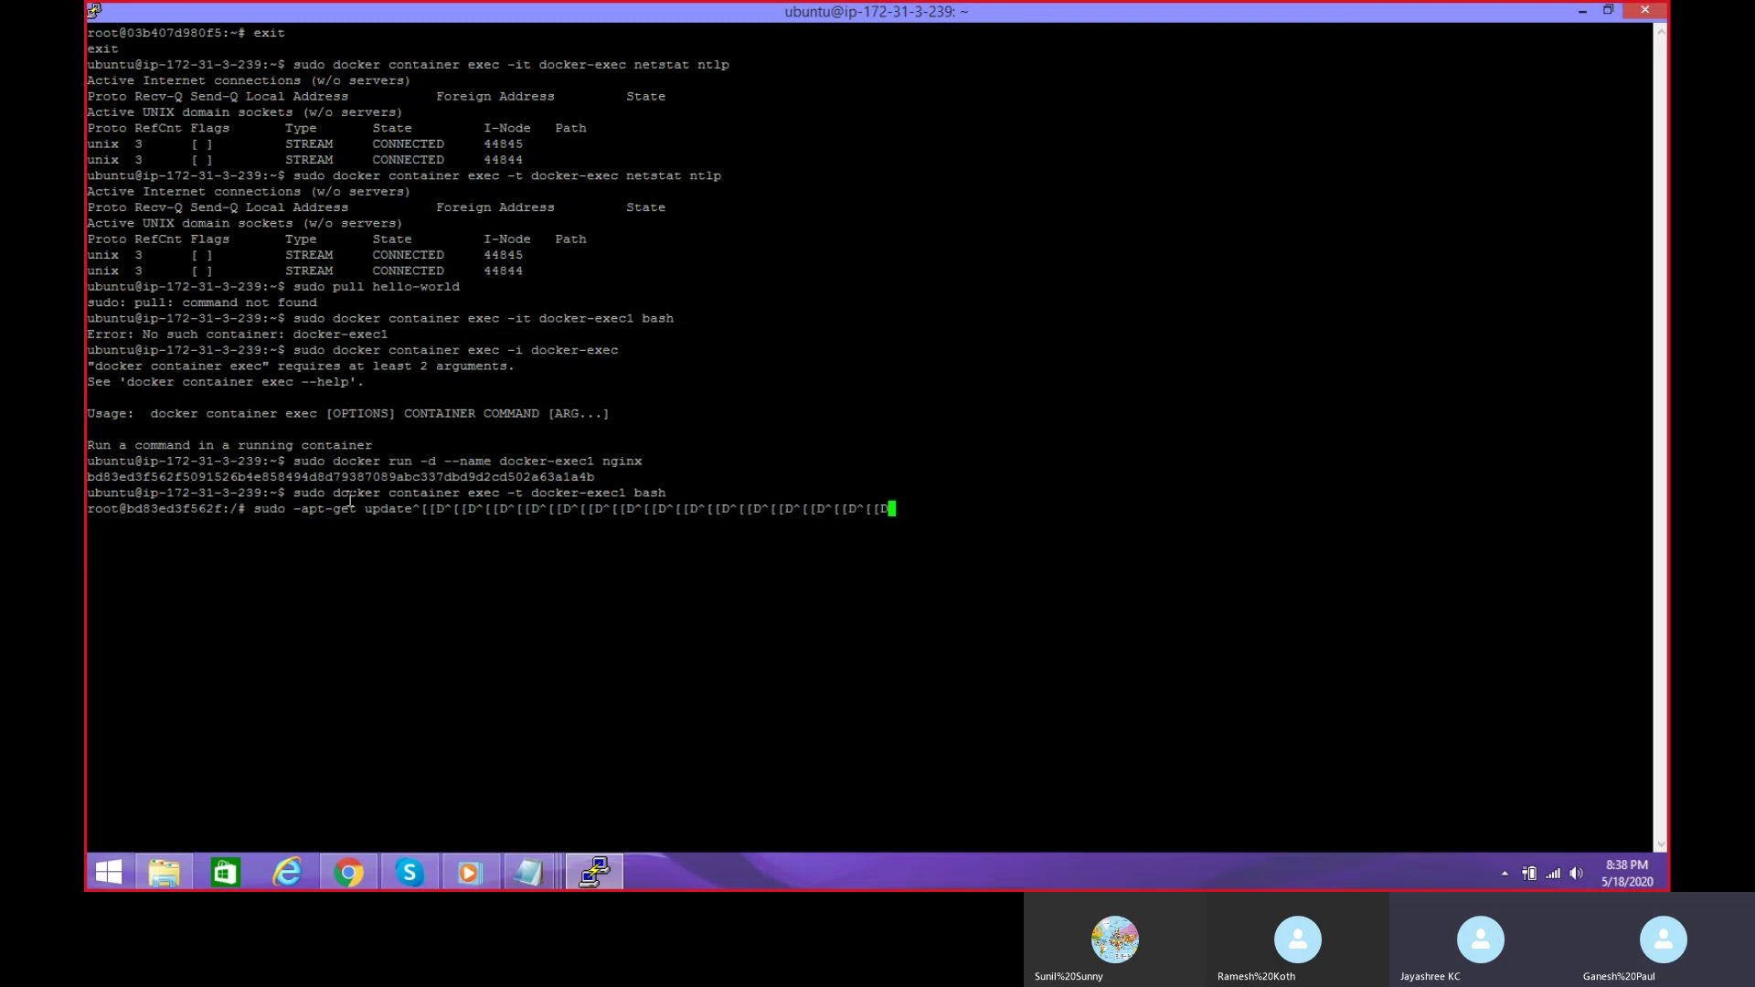
key("BackSpace")
key("BackSpace")
key("BackSpace")
key("BackSpace")
key("BackSpace")
key("BackSpace")
key("BackSpace")
key("BackSpace")
key("BackSpace")
key("BackSpace")
key("BackSpace")
key("BackSpace")
key("BackSpace")
key("BackSpace")
key("BackSpace")
key("BackSpace")
key("BackSpace")
key("BackSpace")
key("BackSpace")
key("BackSpace")
key("BackSpace")
key("BackSpace")
key("BackSpace")
key("BackSpace")
key("BackSpace")
key("BackSpace")
key("BackSpace")
key("BackSpace")
key("BackSpace")
key("BackSpace")
key("BackSpace")
key("BackSpace")
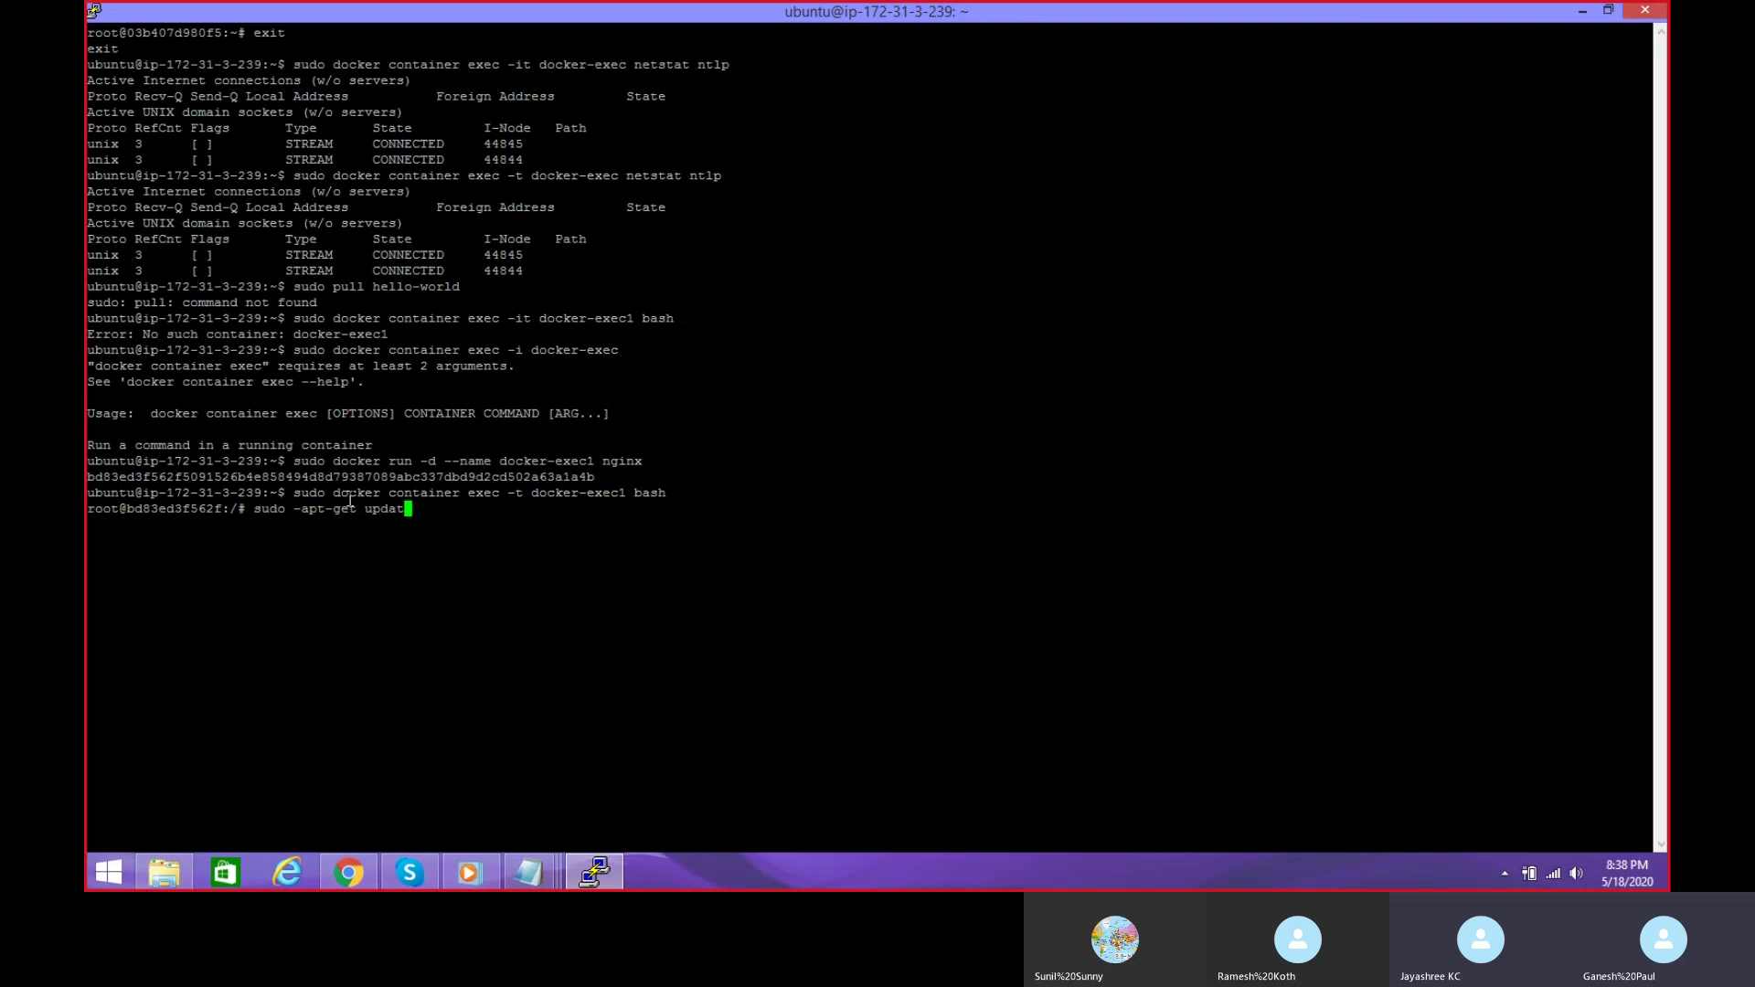
type("e")
key("Left")
key("Left")
key("Left")
key("Left")
key("Left")
key("Left")
key("Left")
key("BackSpace")
key("BackSpace")
key("BackSpace")
key("BackSpace")
key("BackSpace")
key("BackSpace")
key("BackSpace")
key("BackSpace")
key("BackSpace")
key("BackSpace")
key("BackSpace")
key("BackSpace")
key("BackSpace")
key("BackSpace")
key("BackSpace")
key("BackSpace")
key("BackSpace")
key("BackSpace")
key("BackSpace")
key("BackSpace")
key("BackSpace")
key("BackSpace")
key("BackSpace")
key("BackSpace")
key("BackSpace")
key("BackSpace")
key("BackSpace")
key("BackSpace")
key("BackSpace")
key("BackSpace")
key("BackSpace")
key("BackSpace")
key("BackSpace")
key("BackSpace")
type("apt-get update")
key("Return")
key("ctrl+c")
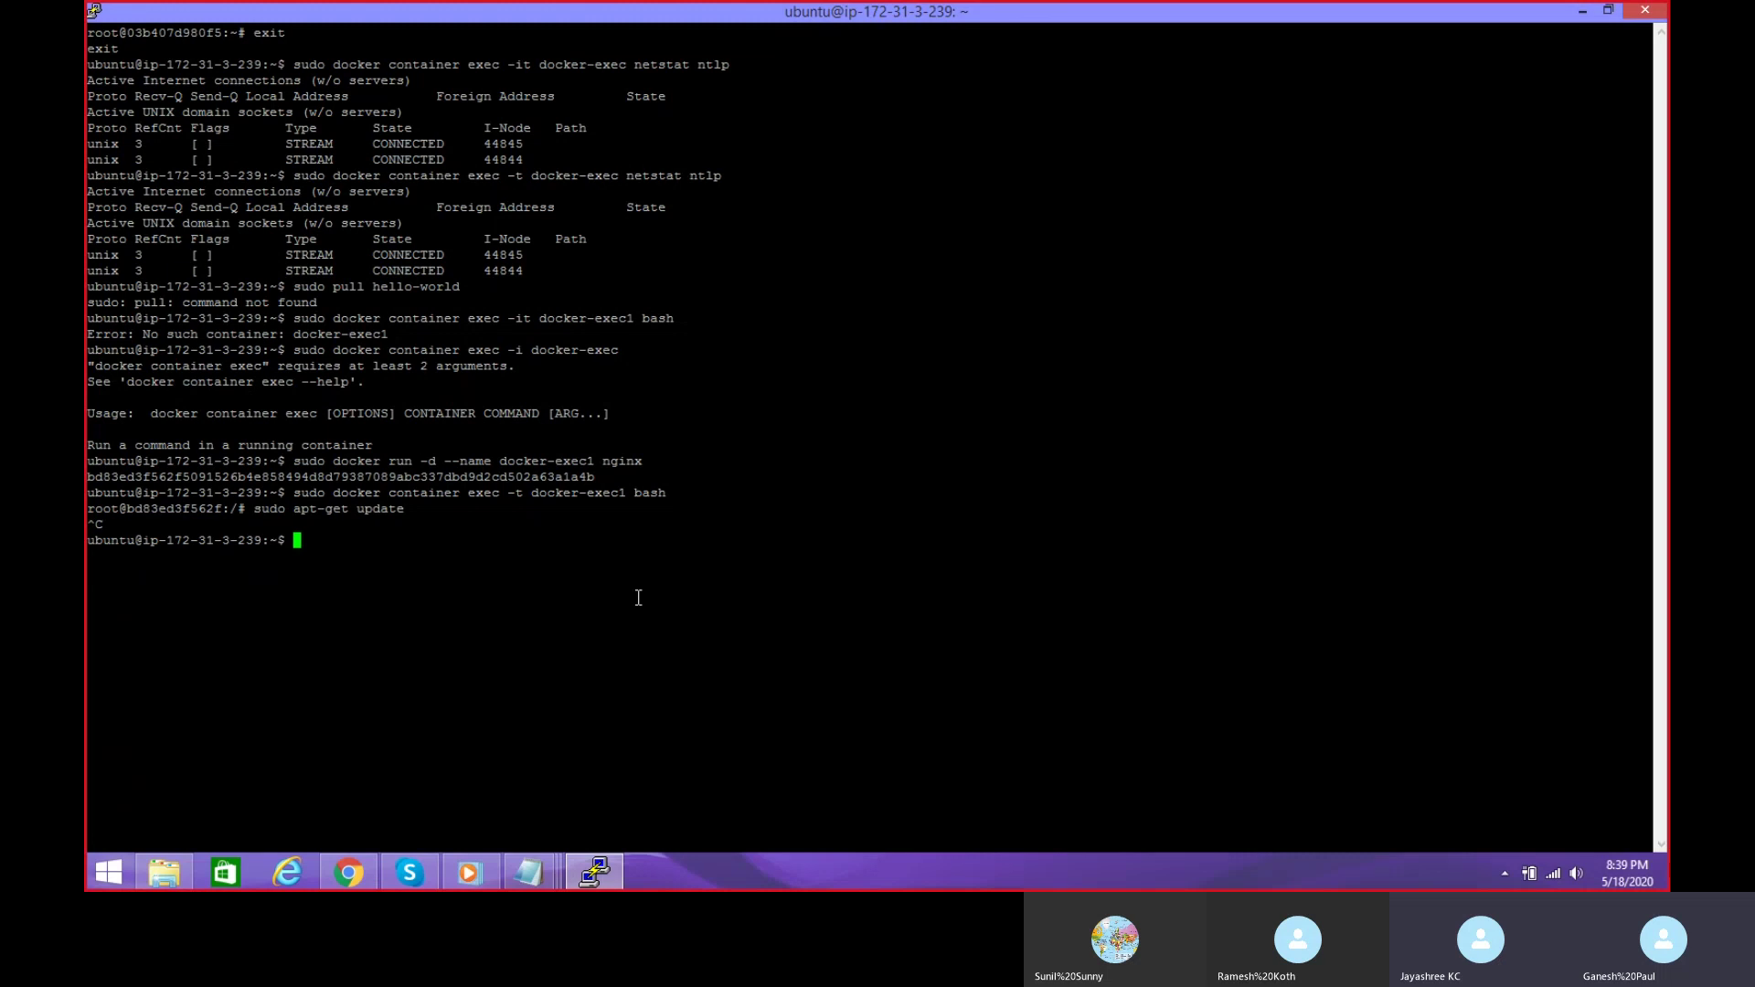
Step: Recall the docker-exec1 bash command, change its -t option to -i, run it, and interrupt the session
key("Up")
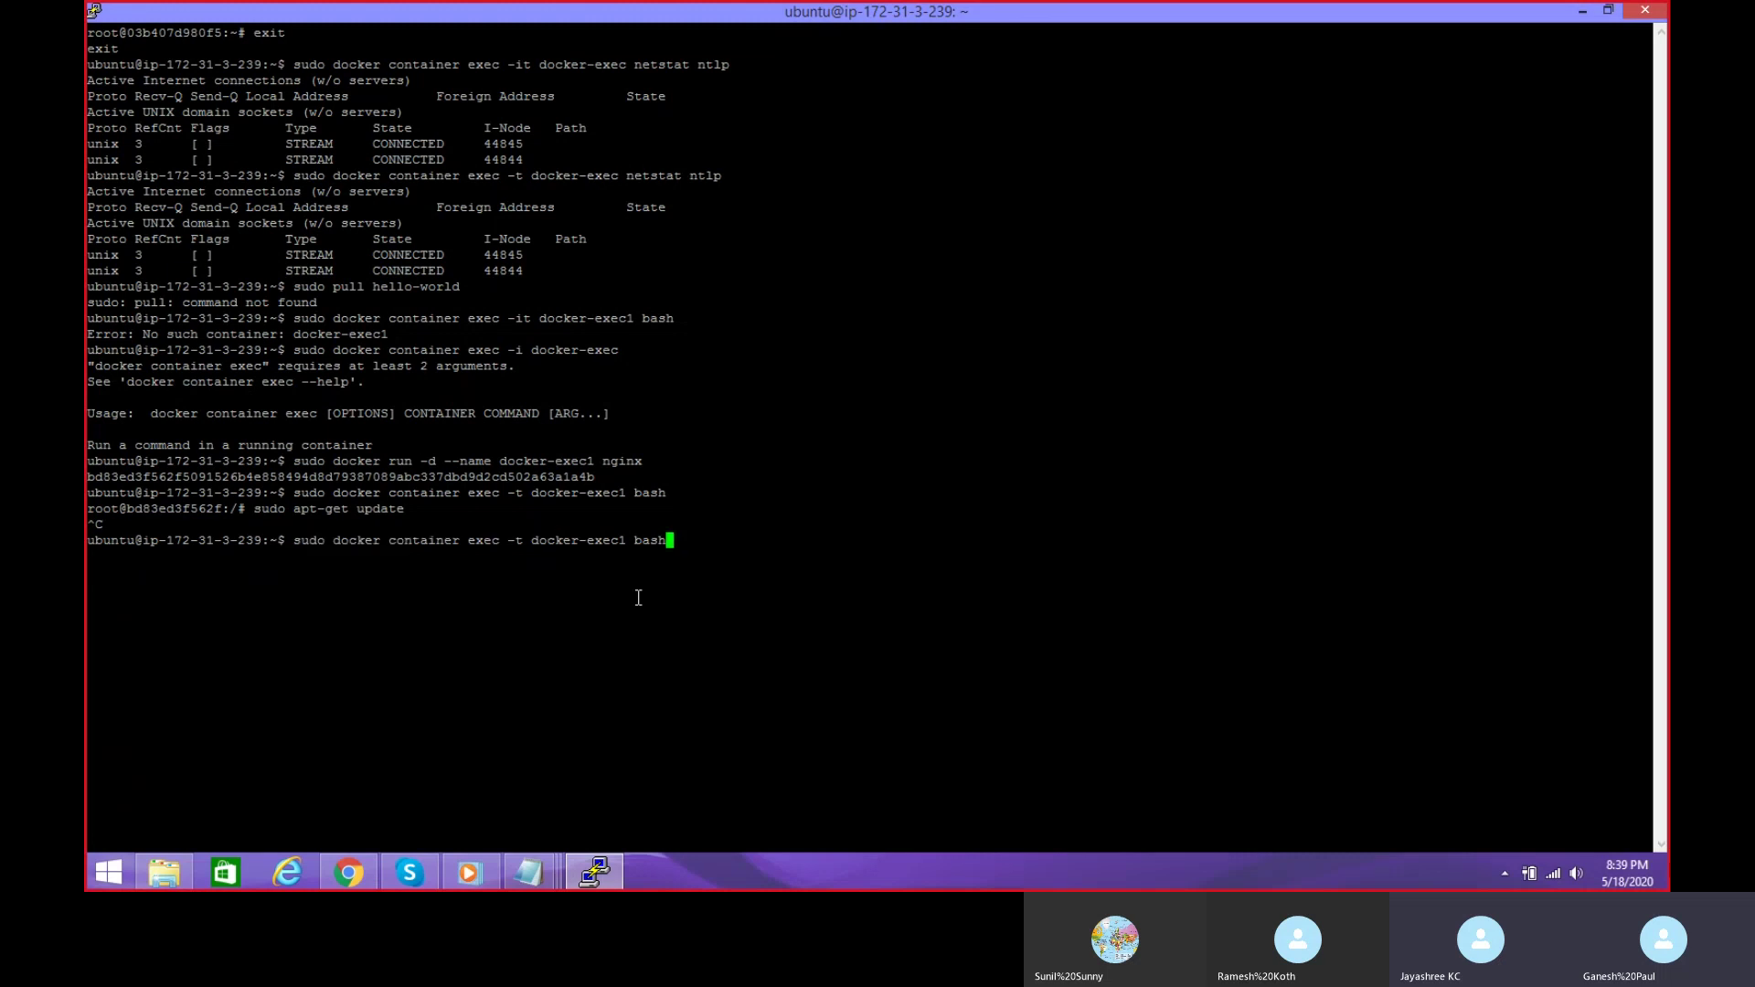
key("Left")
key("Left")
key("Left")
key("Left")
key("Left")
key("Left")
key("Left")
key("Left")
key("Left")
key("Left")
key("Left")
key("Left")
key("Left")
key("Left")
key("Left")
key("Left")
key("Left")
key("Left")
key("BackSpace")
type("i")
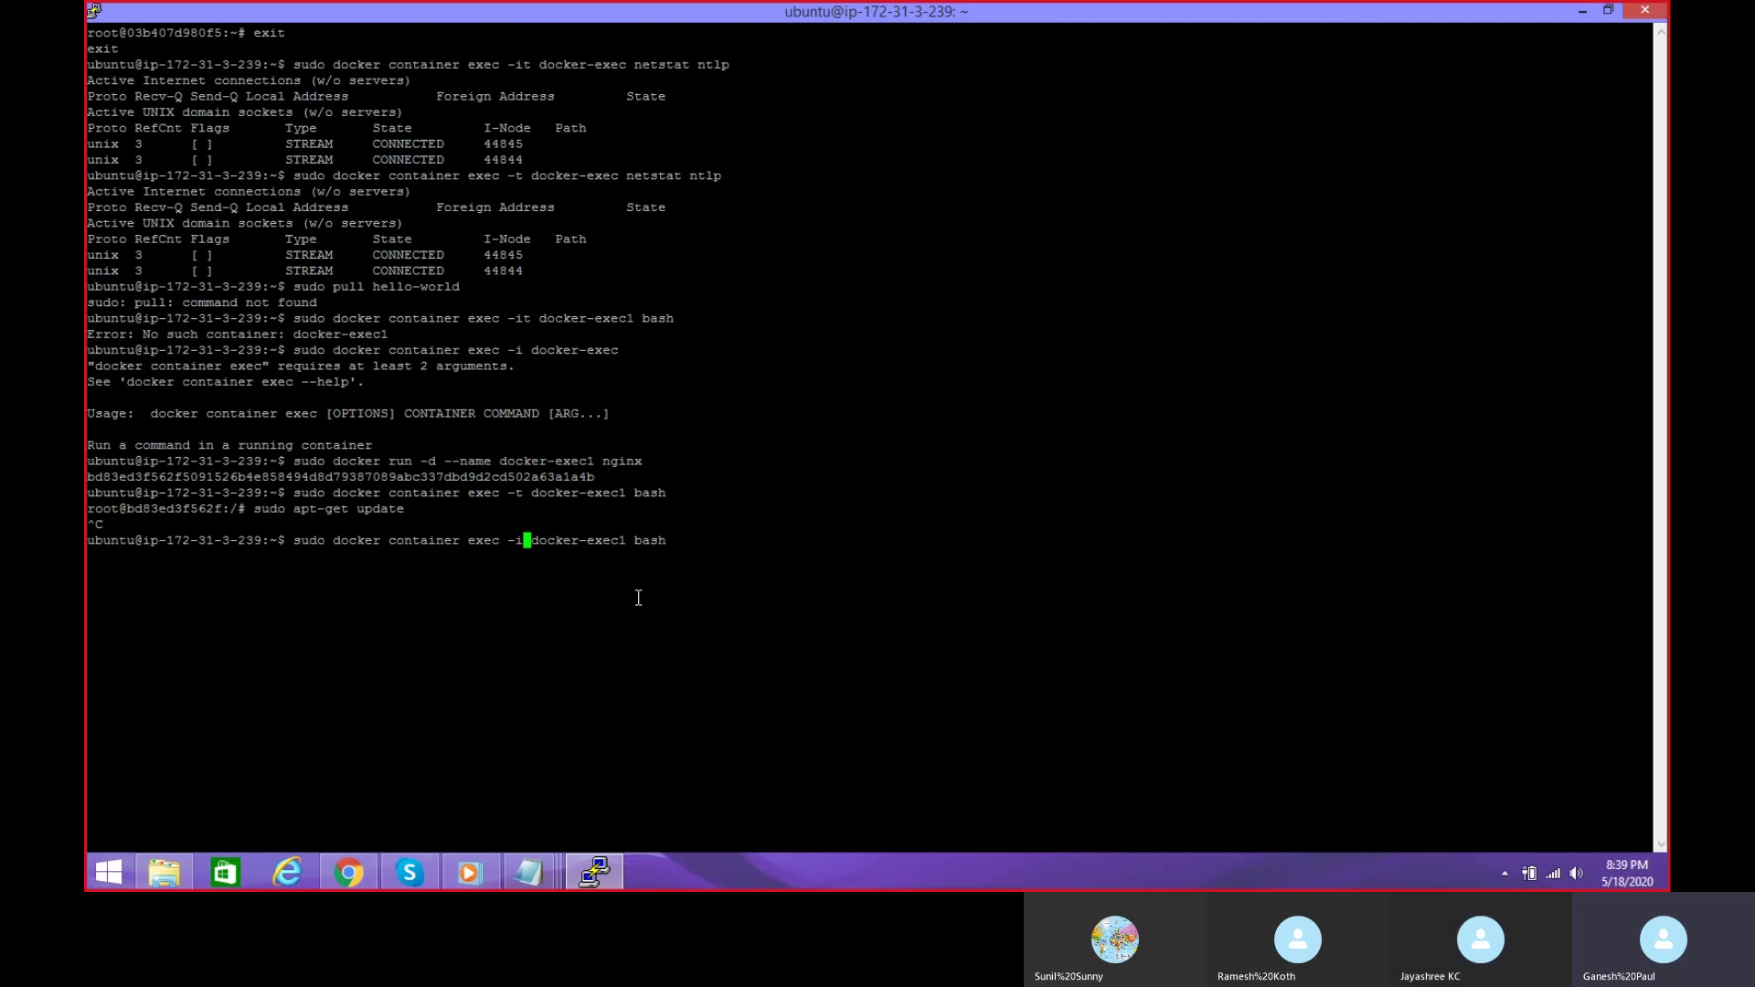
key("Return")
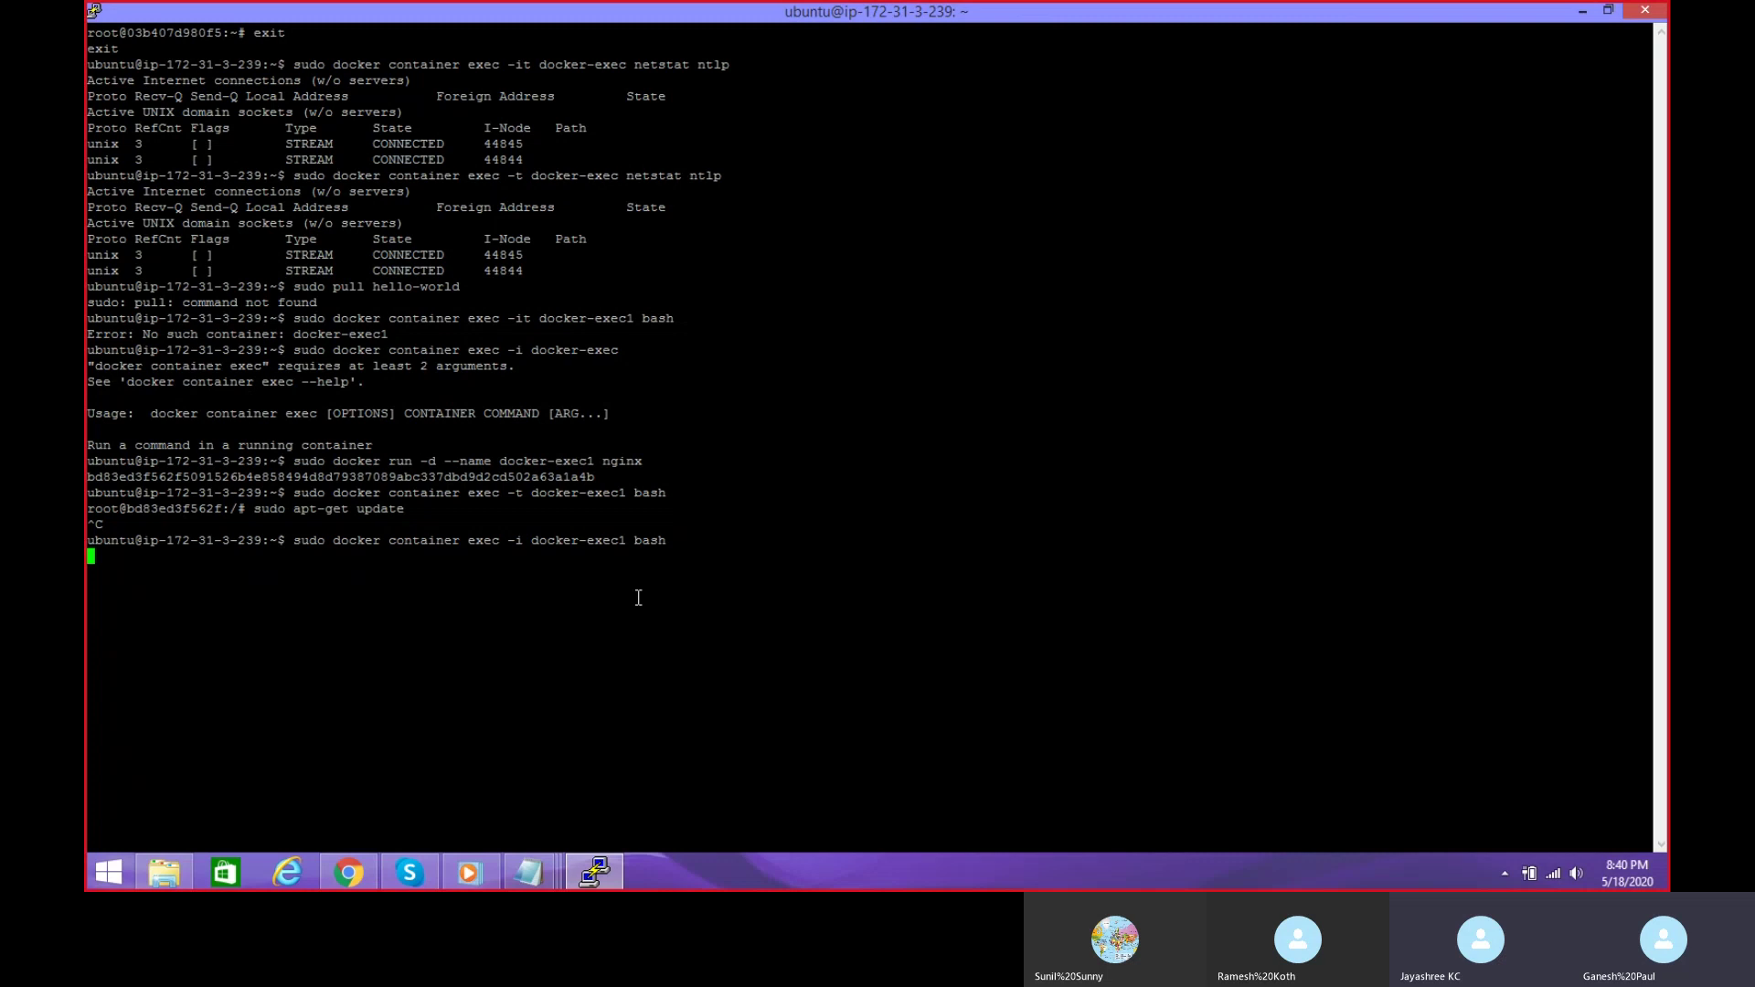
key("ctrl+c")
Step: List all containers on the host with sudo docker ps -a
type("su")
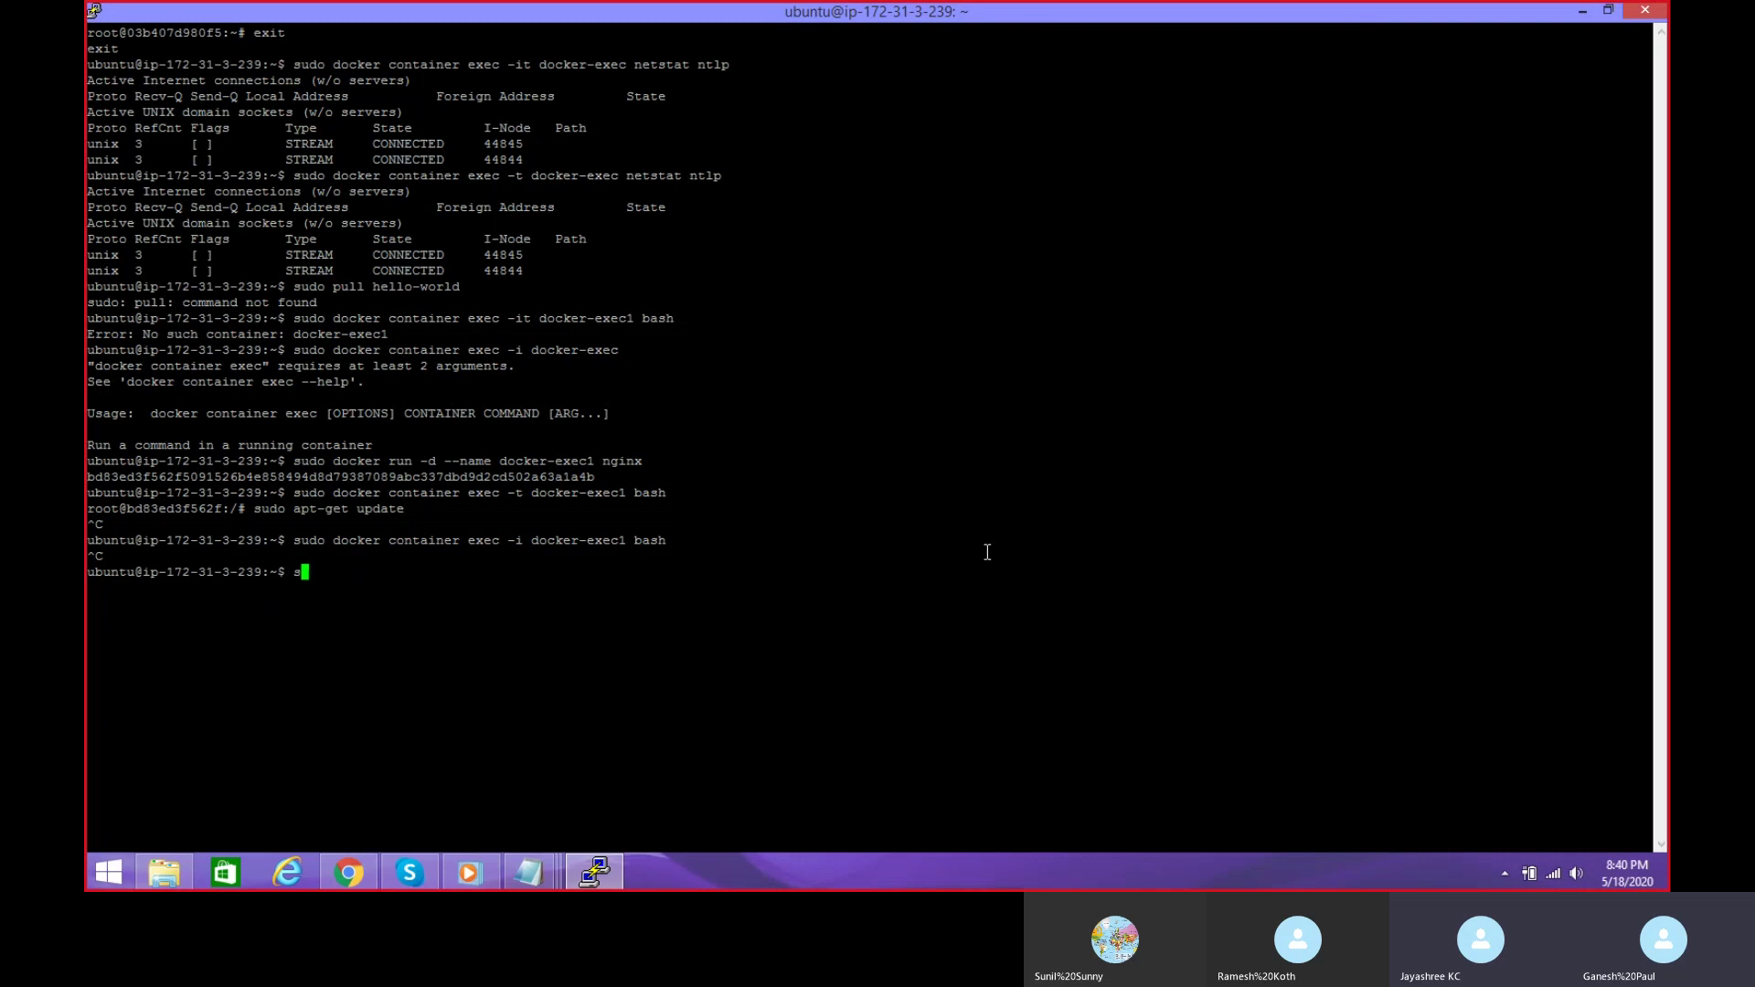
type("do ")
type("docker ")
type("-")
type("p")
key("BackSpace")
key("BackSpace")
type("ps -a")
key("Return")
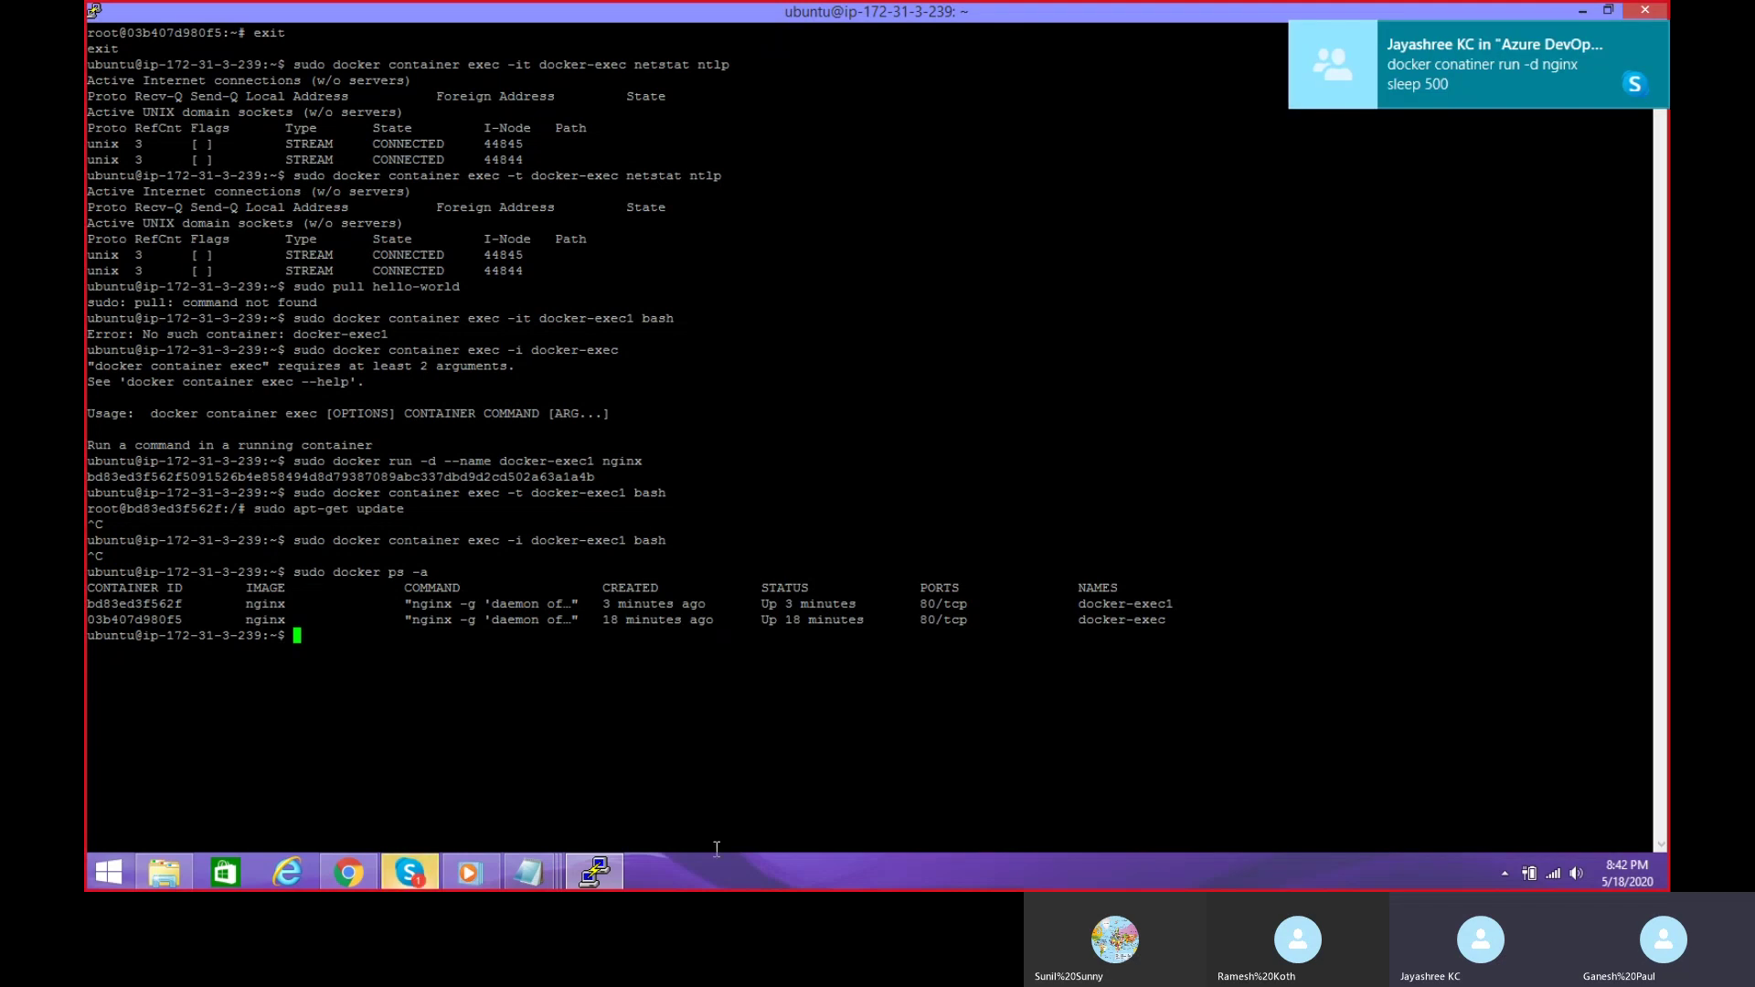
Step: Copy docker conatiner run -d nginx sleep 500 from the Skype chat and try to run it with sudo in PuTTY
left_click(410, 873)
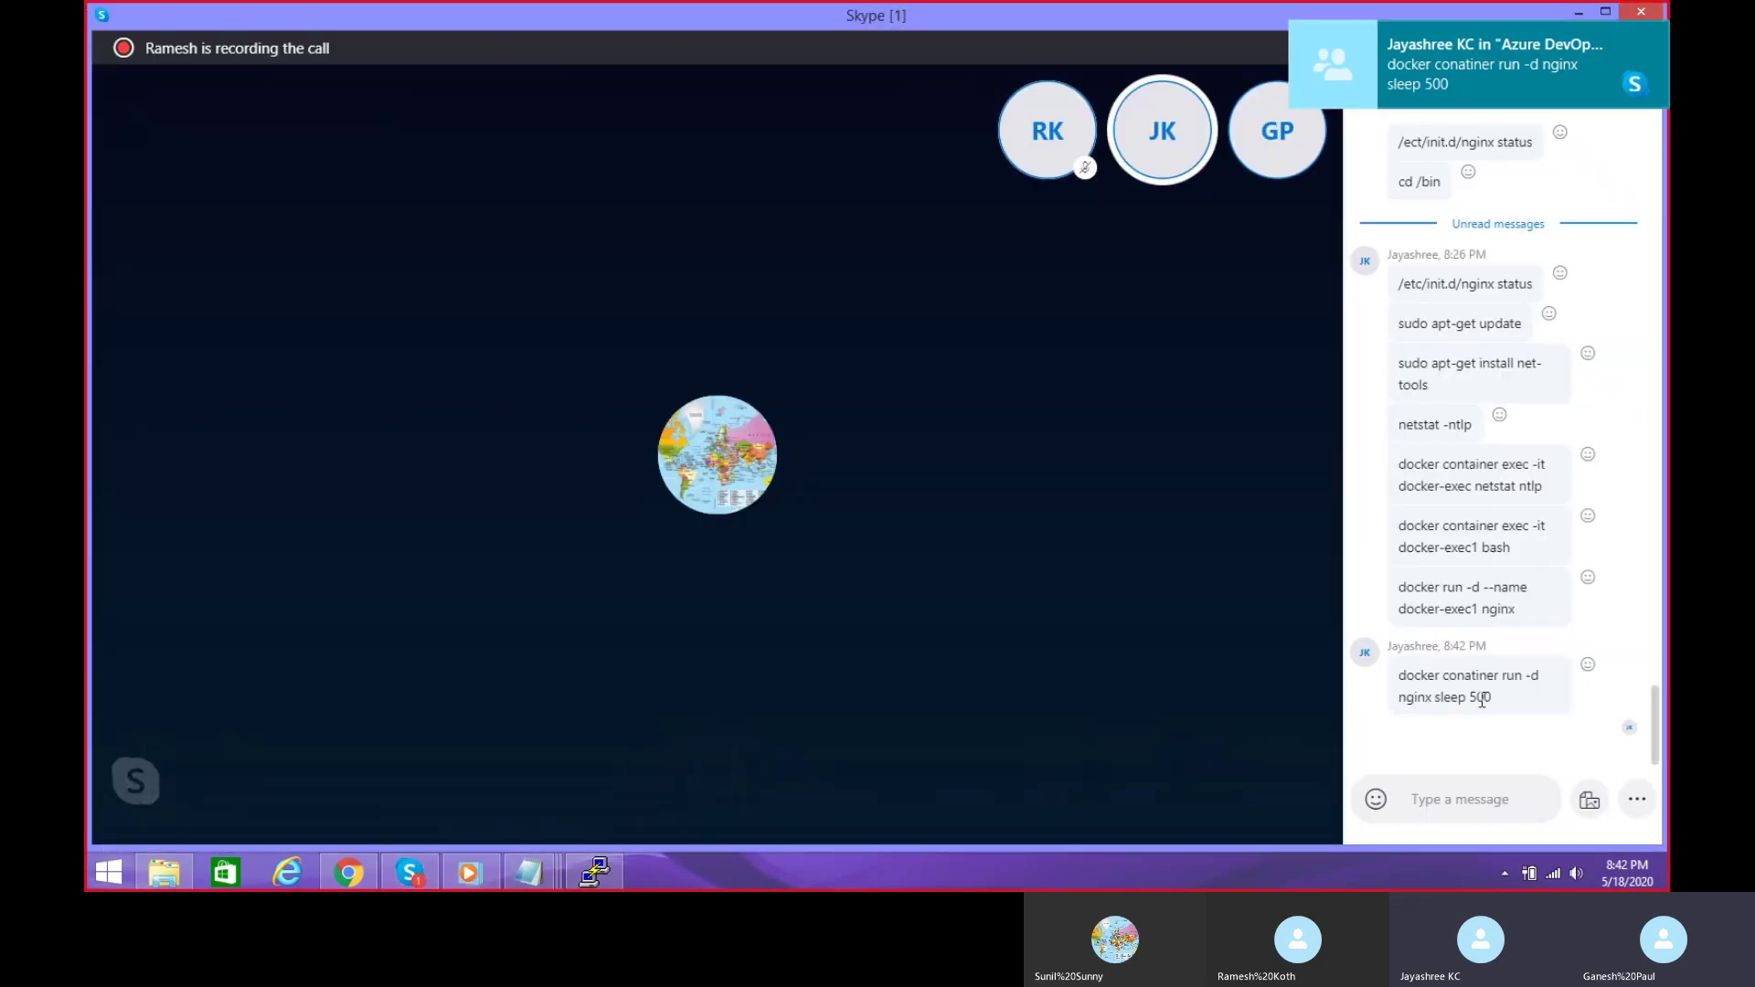
left_click_drag(1492, 699, 1402, 684)
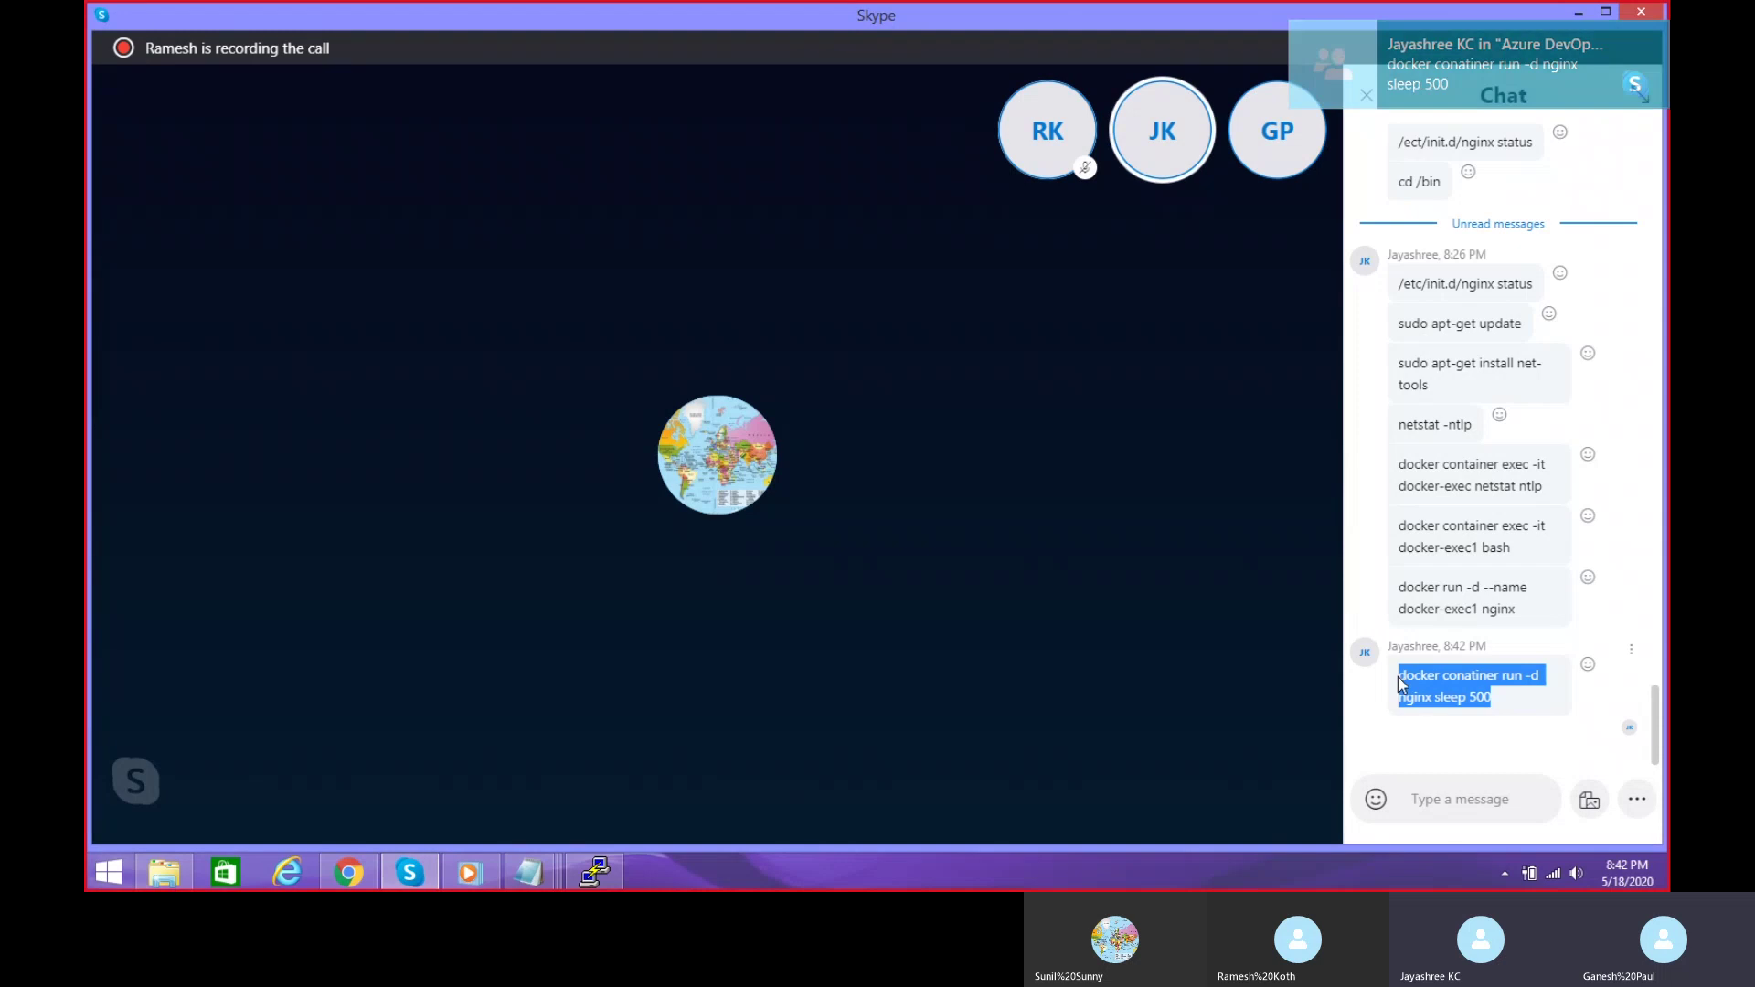
left_click(592, 873)
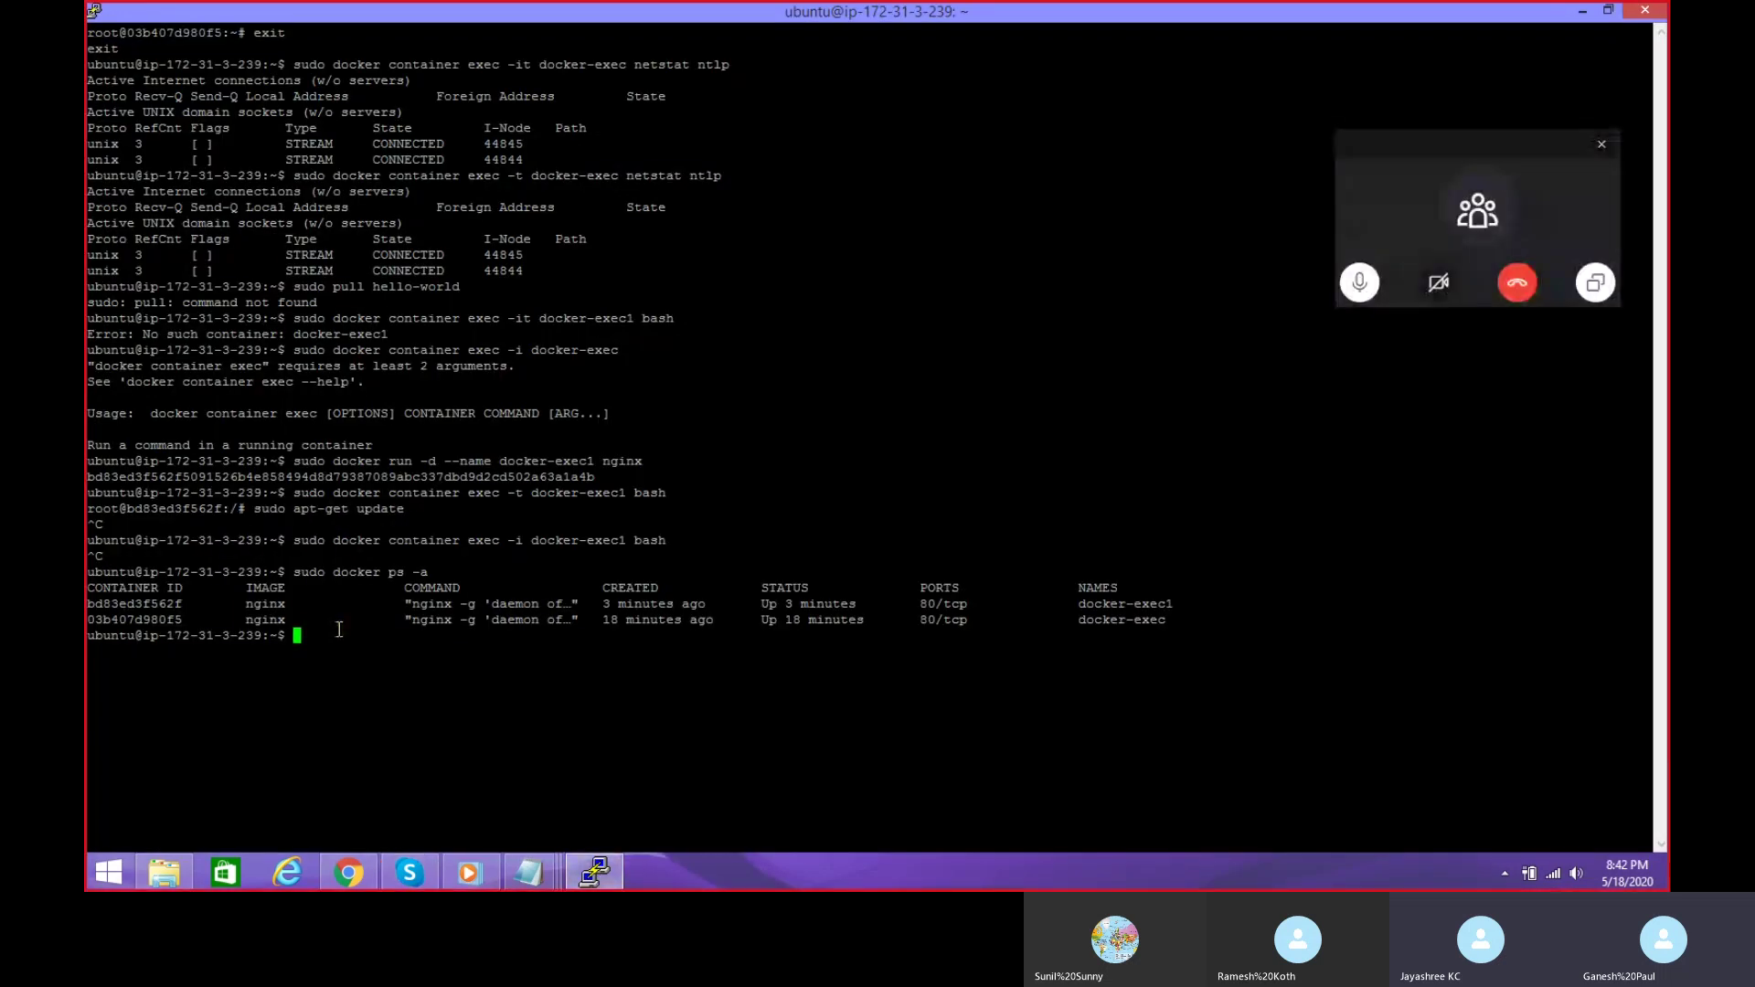
type("sudo docker conatiner run -d nginx sleep 500")
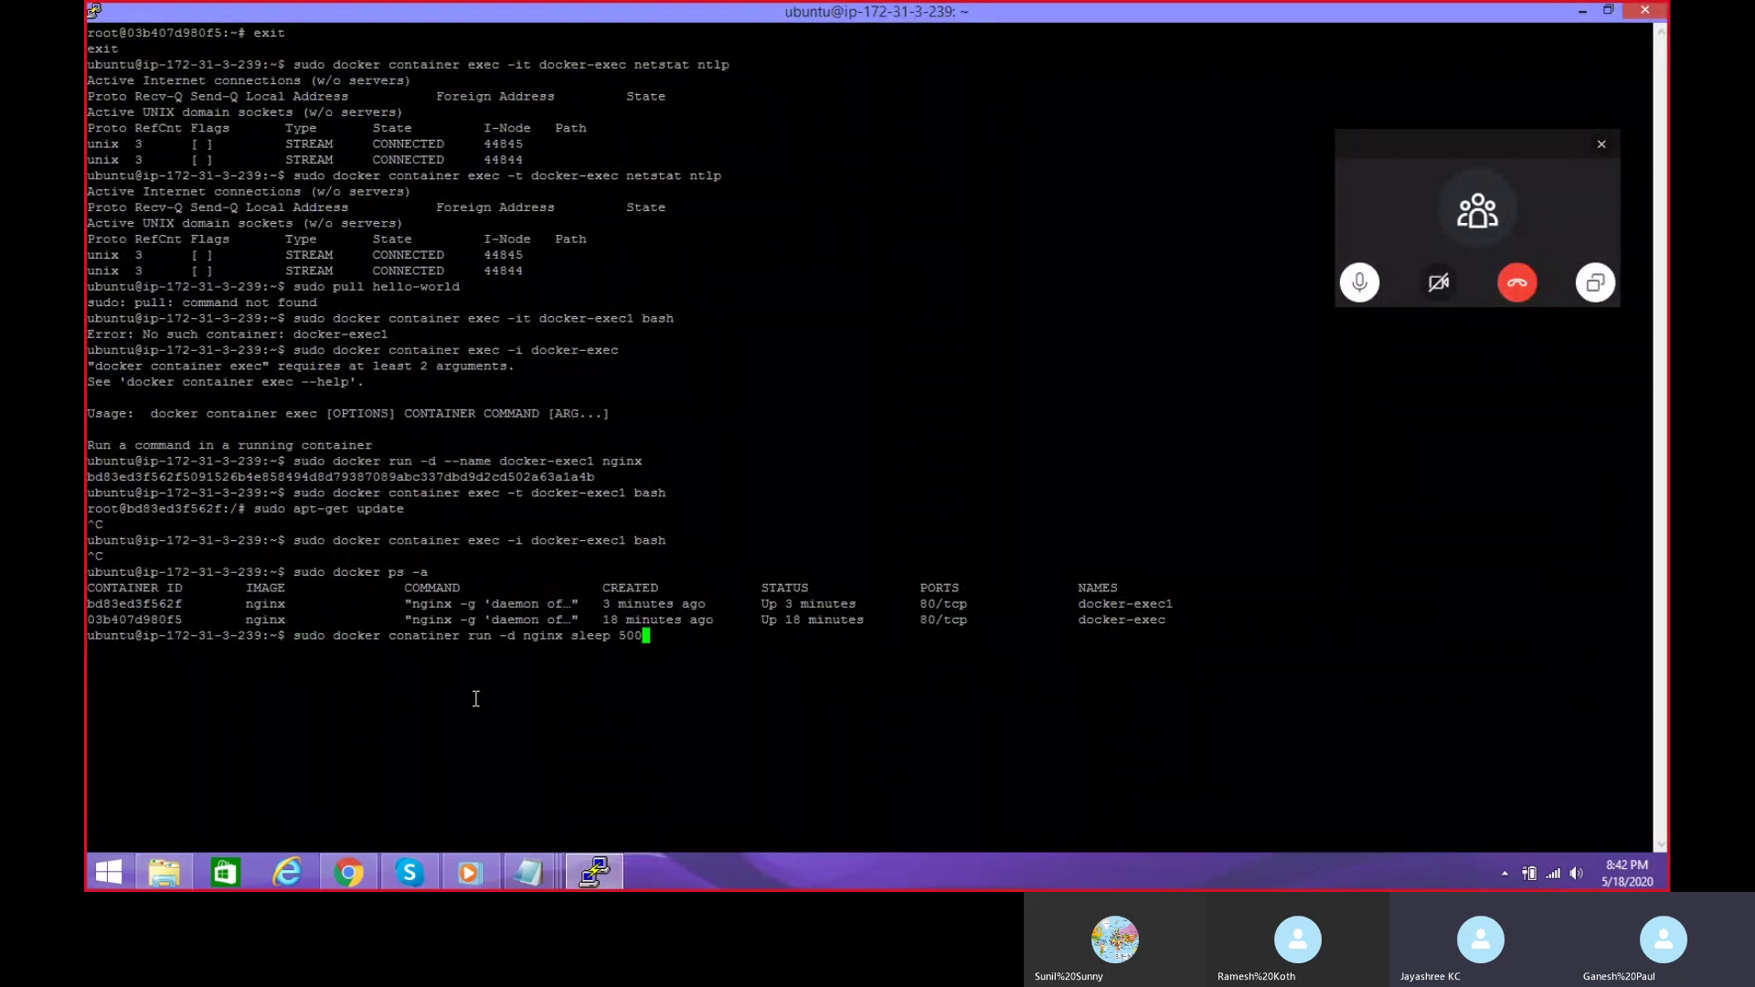
key("Return")
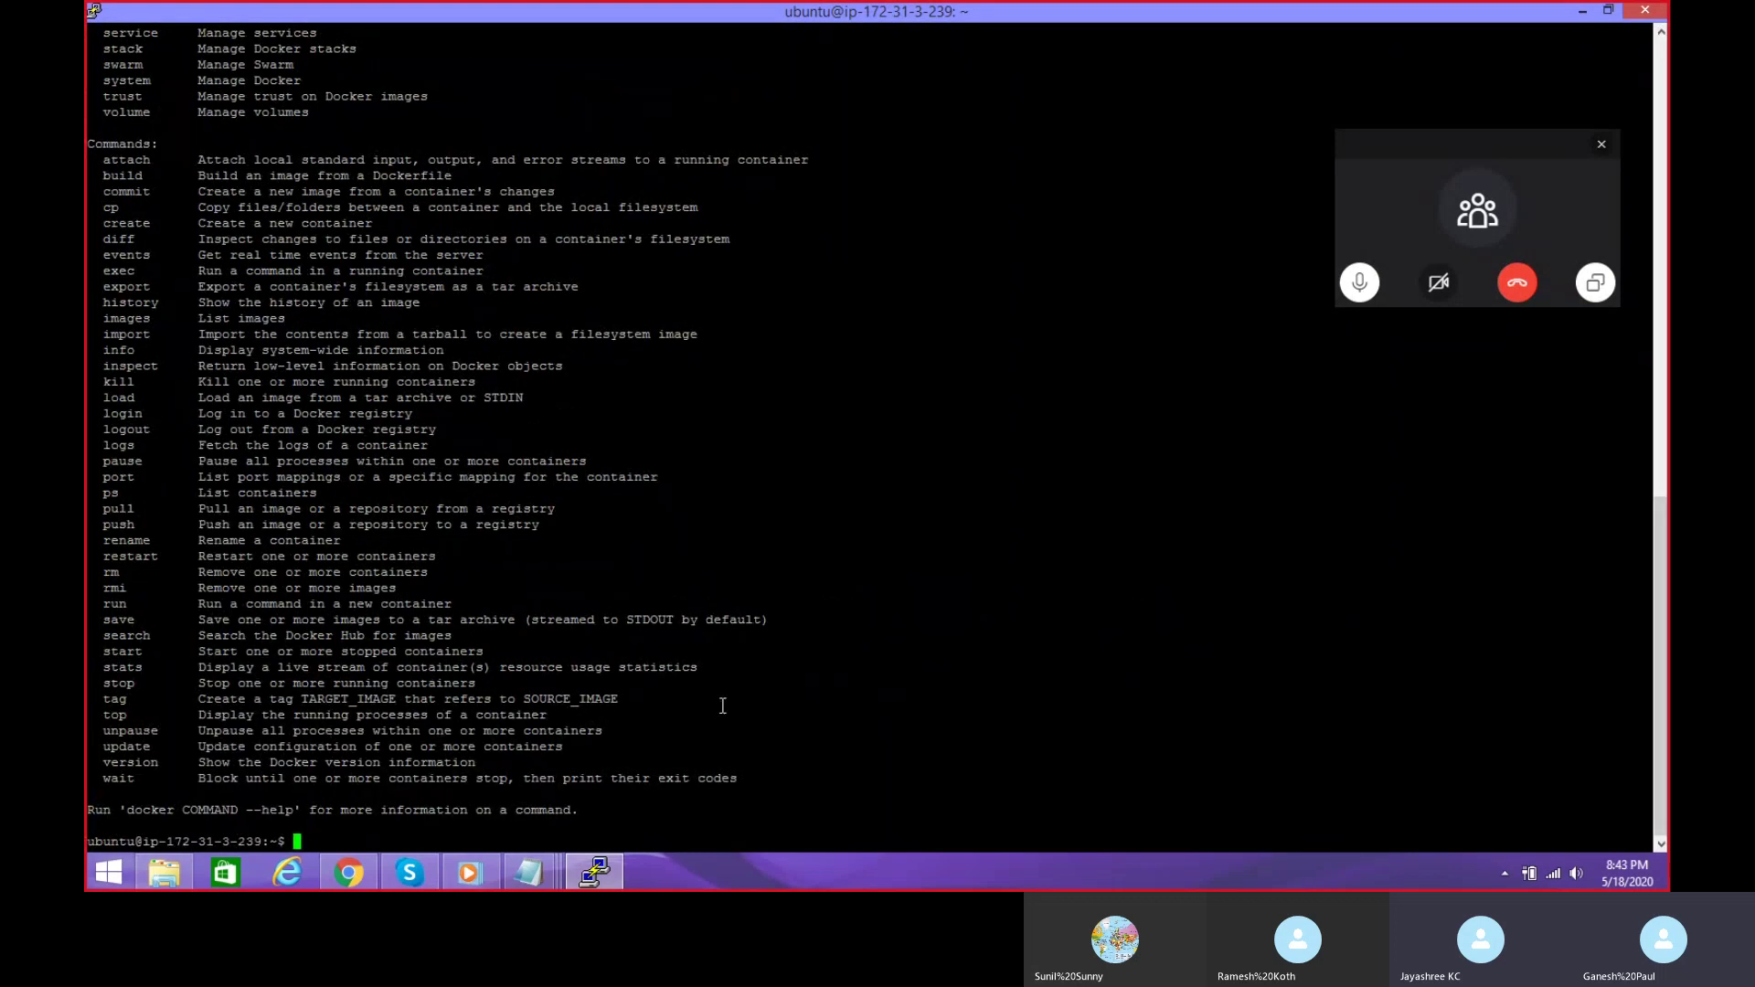
Step: Recall the nginx sleep 500 command, change its options to -dt --name test, and try to run it
right_click(851, 658)
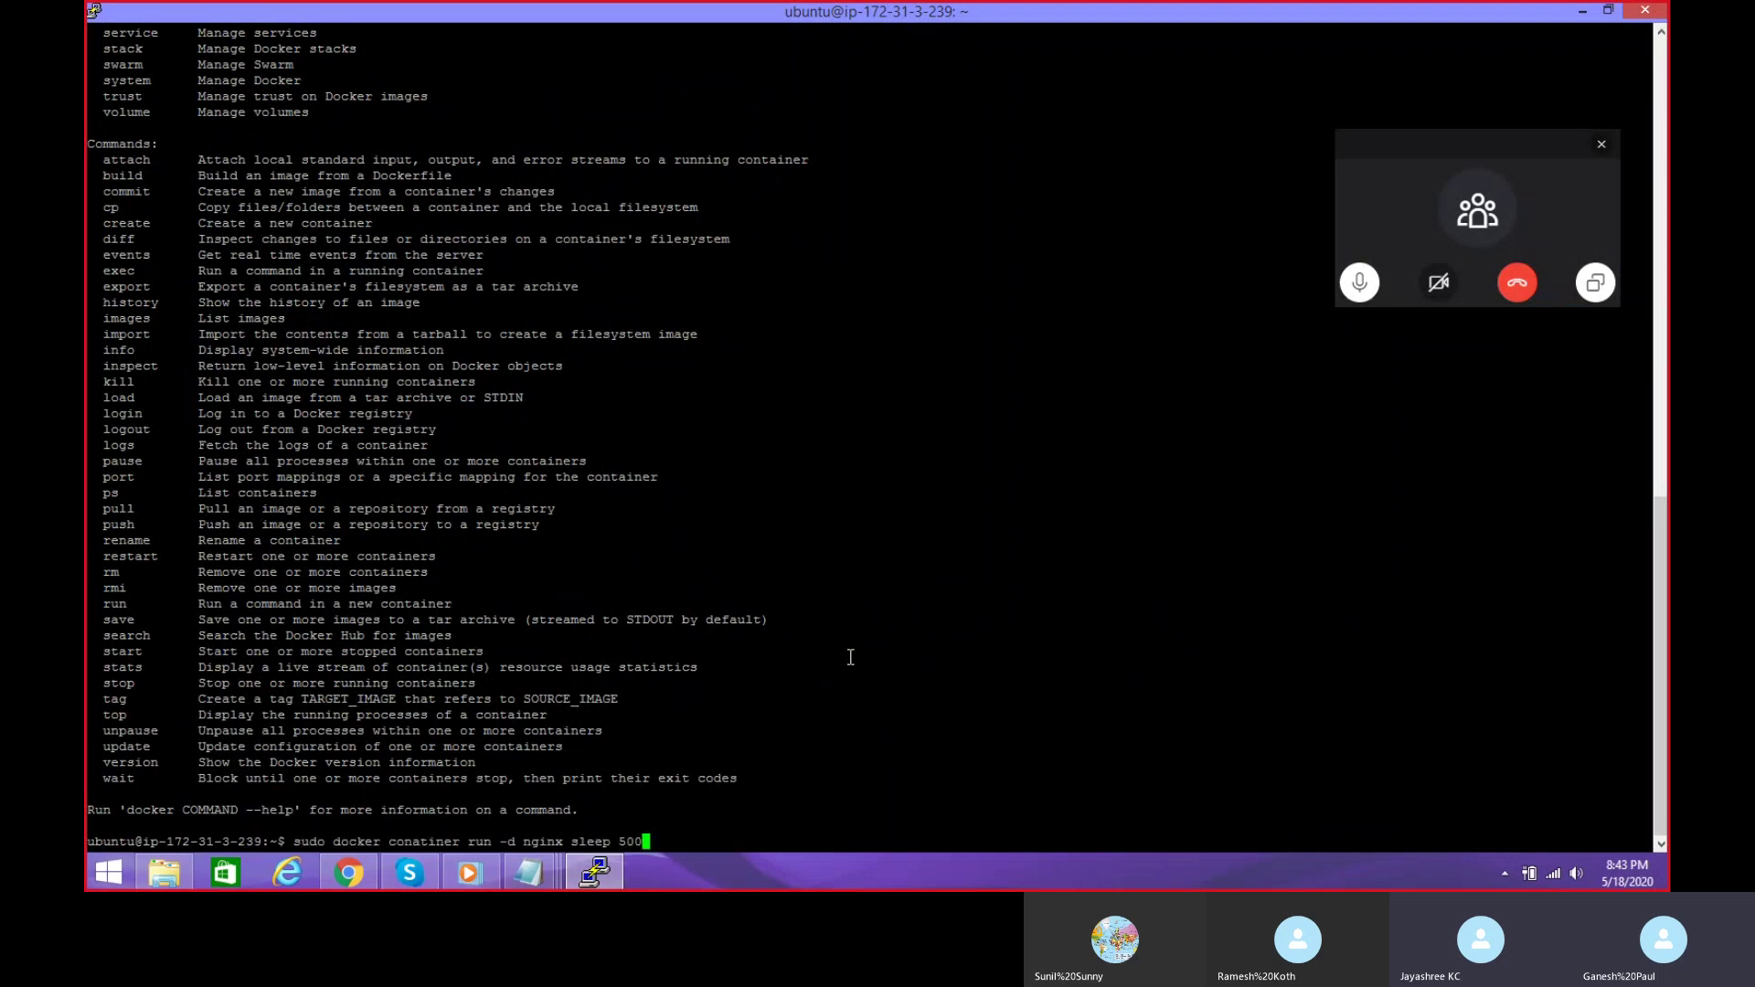
key("Left")
key("Left")
key("Left")
key("Left")
key("Left")
key("Left")
key("Left")
key("Left")
key("Left")
key("Left")
key("Left")
key("Left")
key("Left")
key("Left")
key("Left")
key("Left")
key("Left")
type("t")
type("--name test")
key("Return")
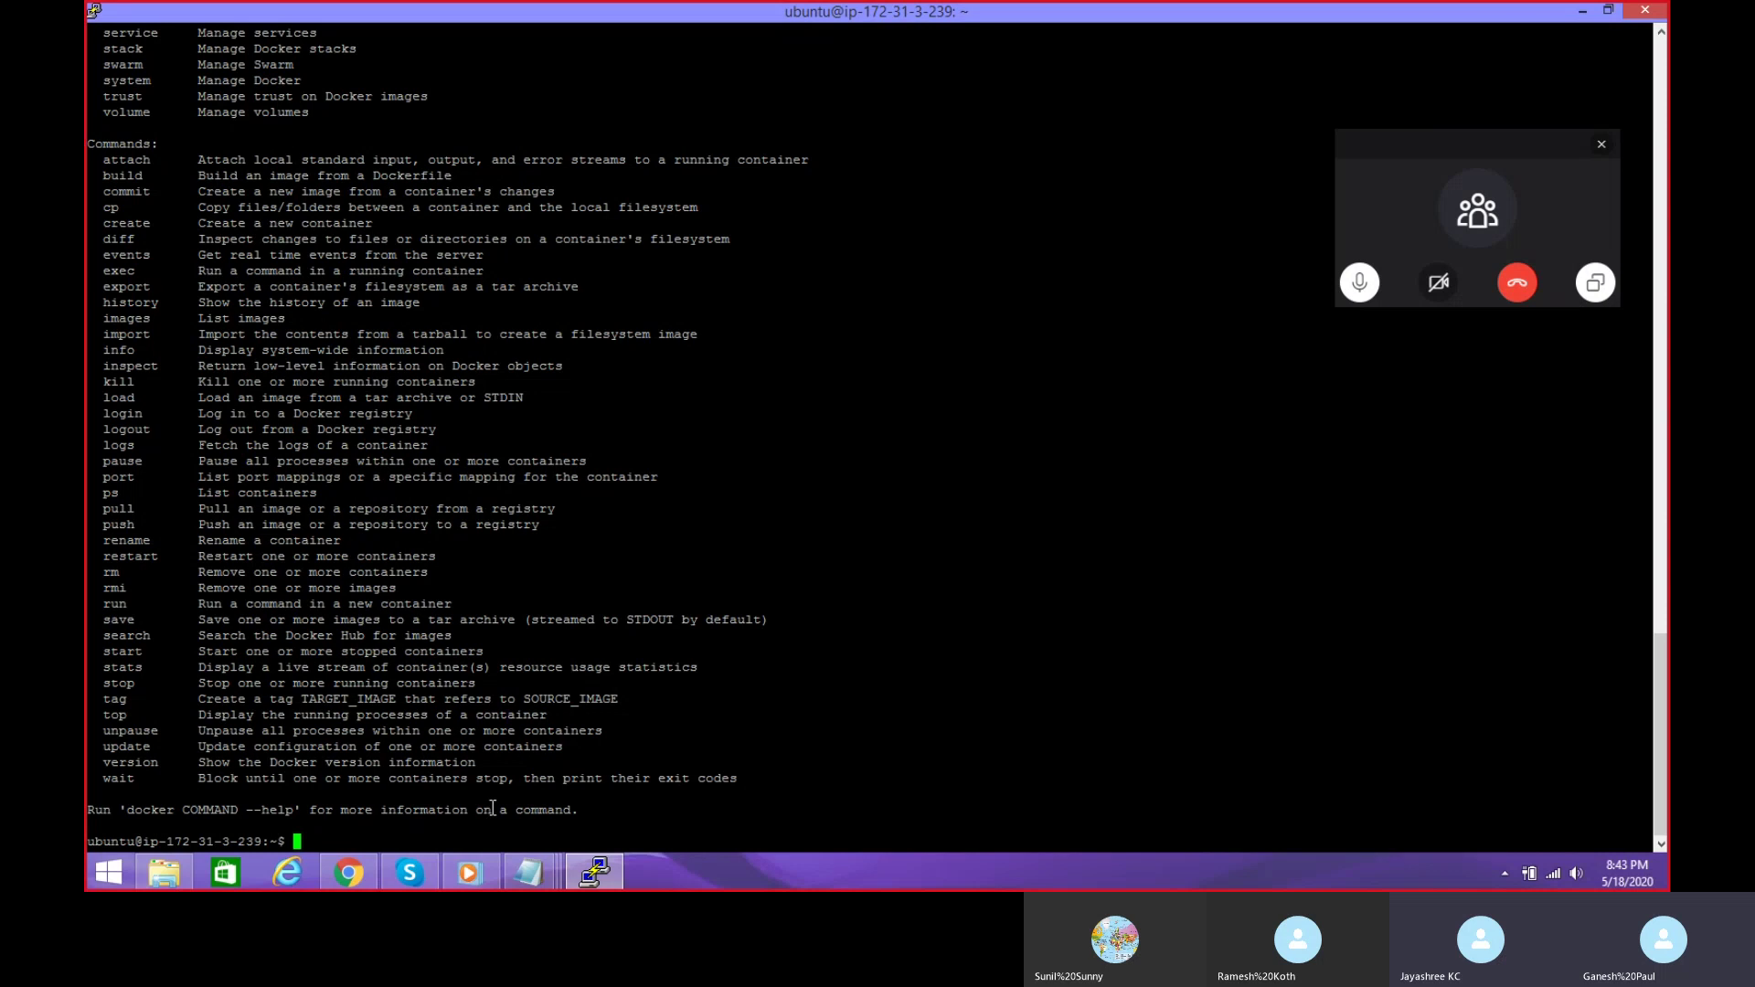
Step: Bring back the nginx sleep 500 command with --name test, correct conatiner to container, and run it
right_click(862, 766)
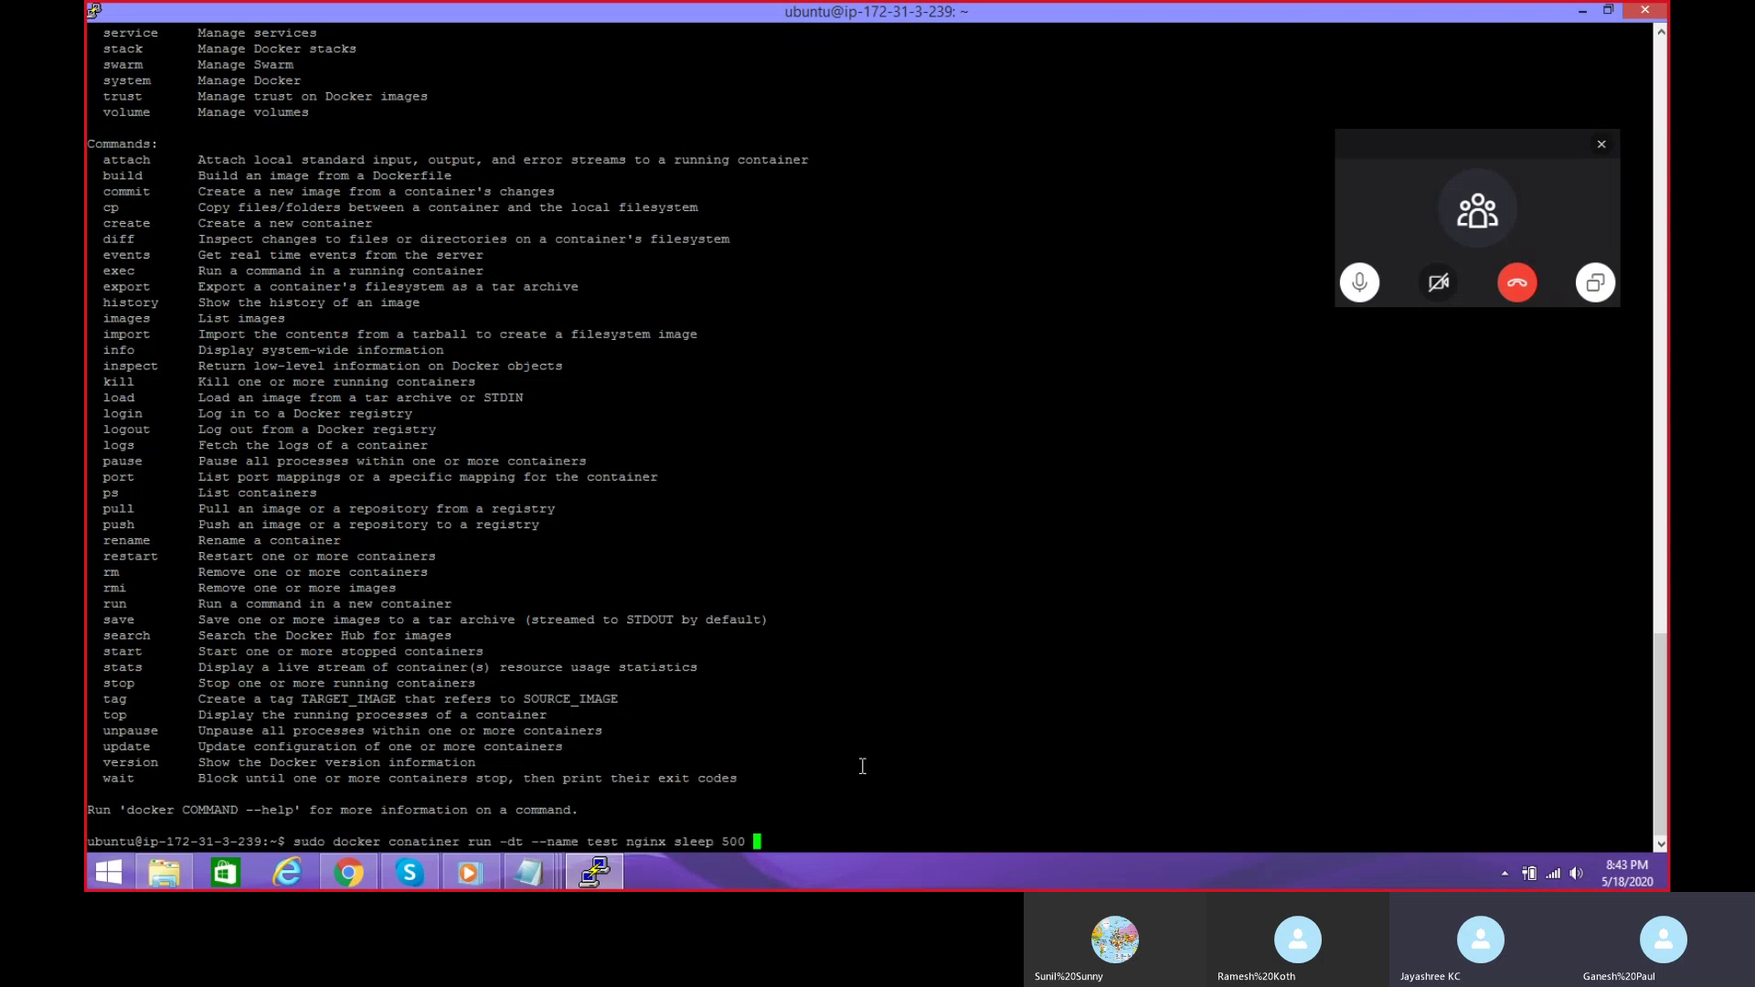
key("Left")
key("Left")
key("Left")
key("Left")
key("Left")
key("Left")
key("Left")
key("Left")
key("Left")
key("Left")
key("Left")
key("Left")
key("Left")
key("Left")
key("Left")
key("Left")
key("Left")
key("Left")
key("Left")
key("Left")
key("Left")
key("Left")
key("Left")
key("Left")
key("Left")
key("Left")
key("Left")
key("Left")
key("Left")
key("Left")
key("Left")
key("Left")
key("Left")
key("Left")
key("Left")
key("Left")
key("Left")
key("Right")
key("Right")
key("Right")
key("Left")
key("Left")
key("Left")
key("Left")
key("Left")
key("Right")
type("a")
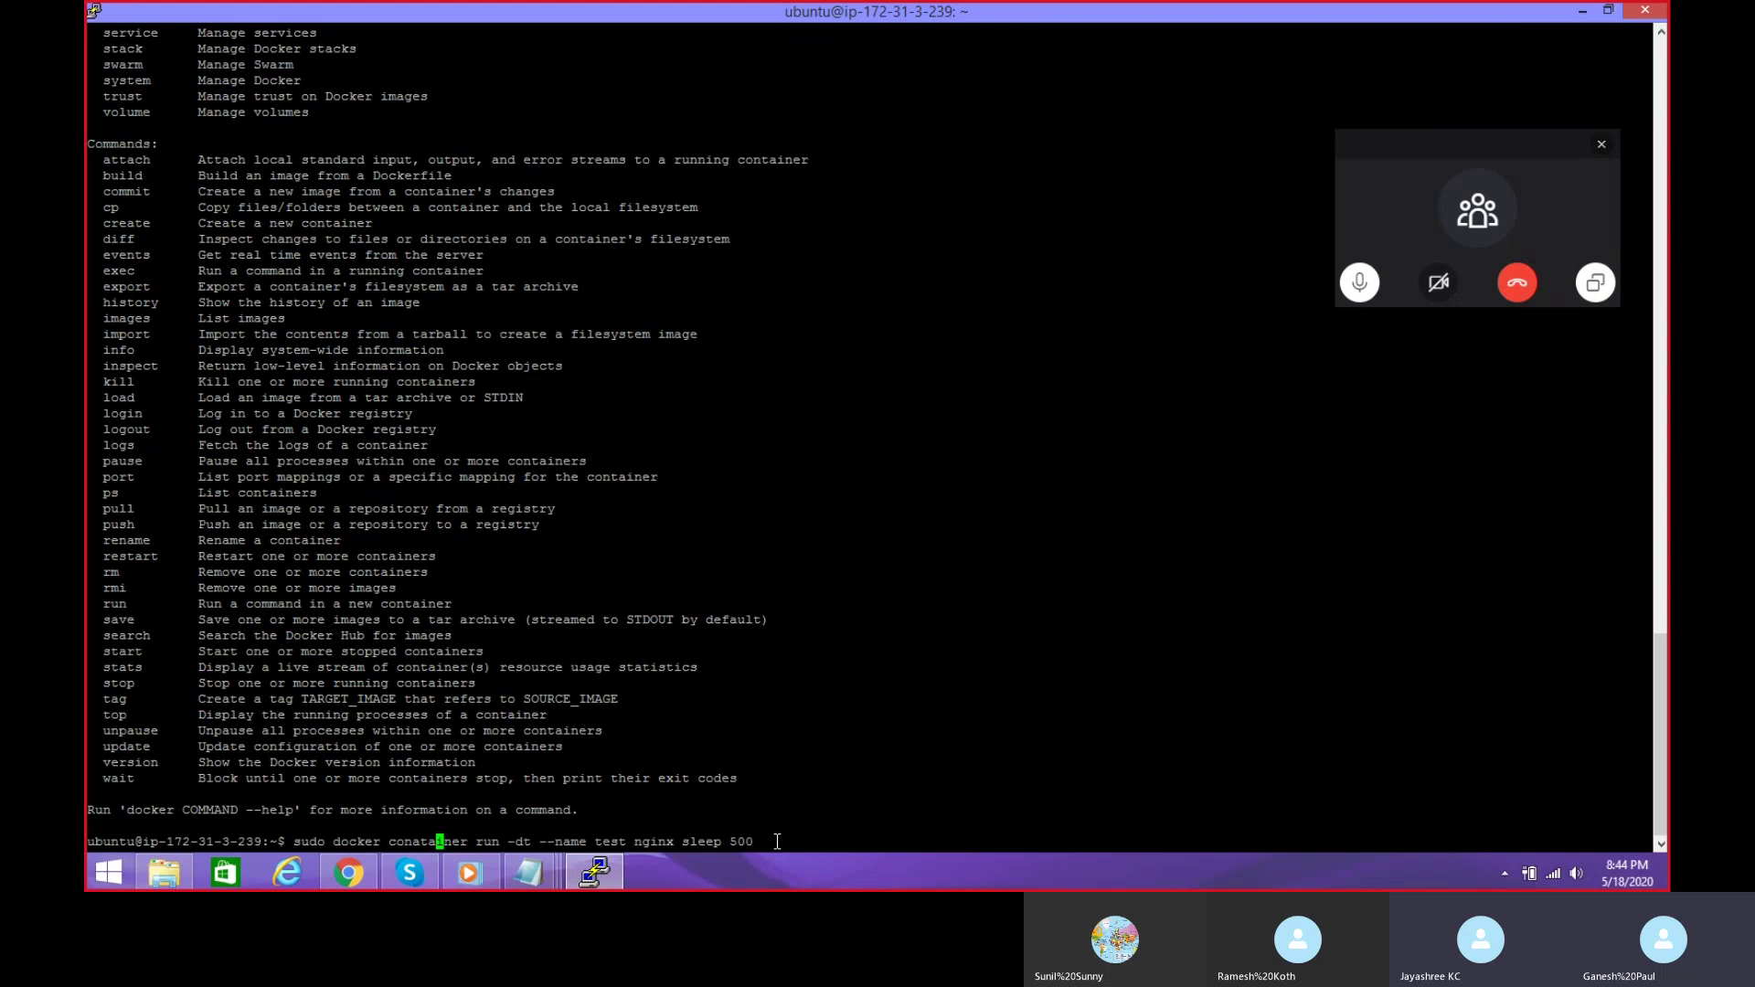
key("BackSpace")
key("BackSpace")
key("BackSpace")
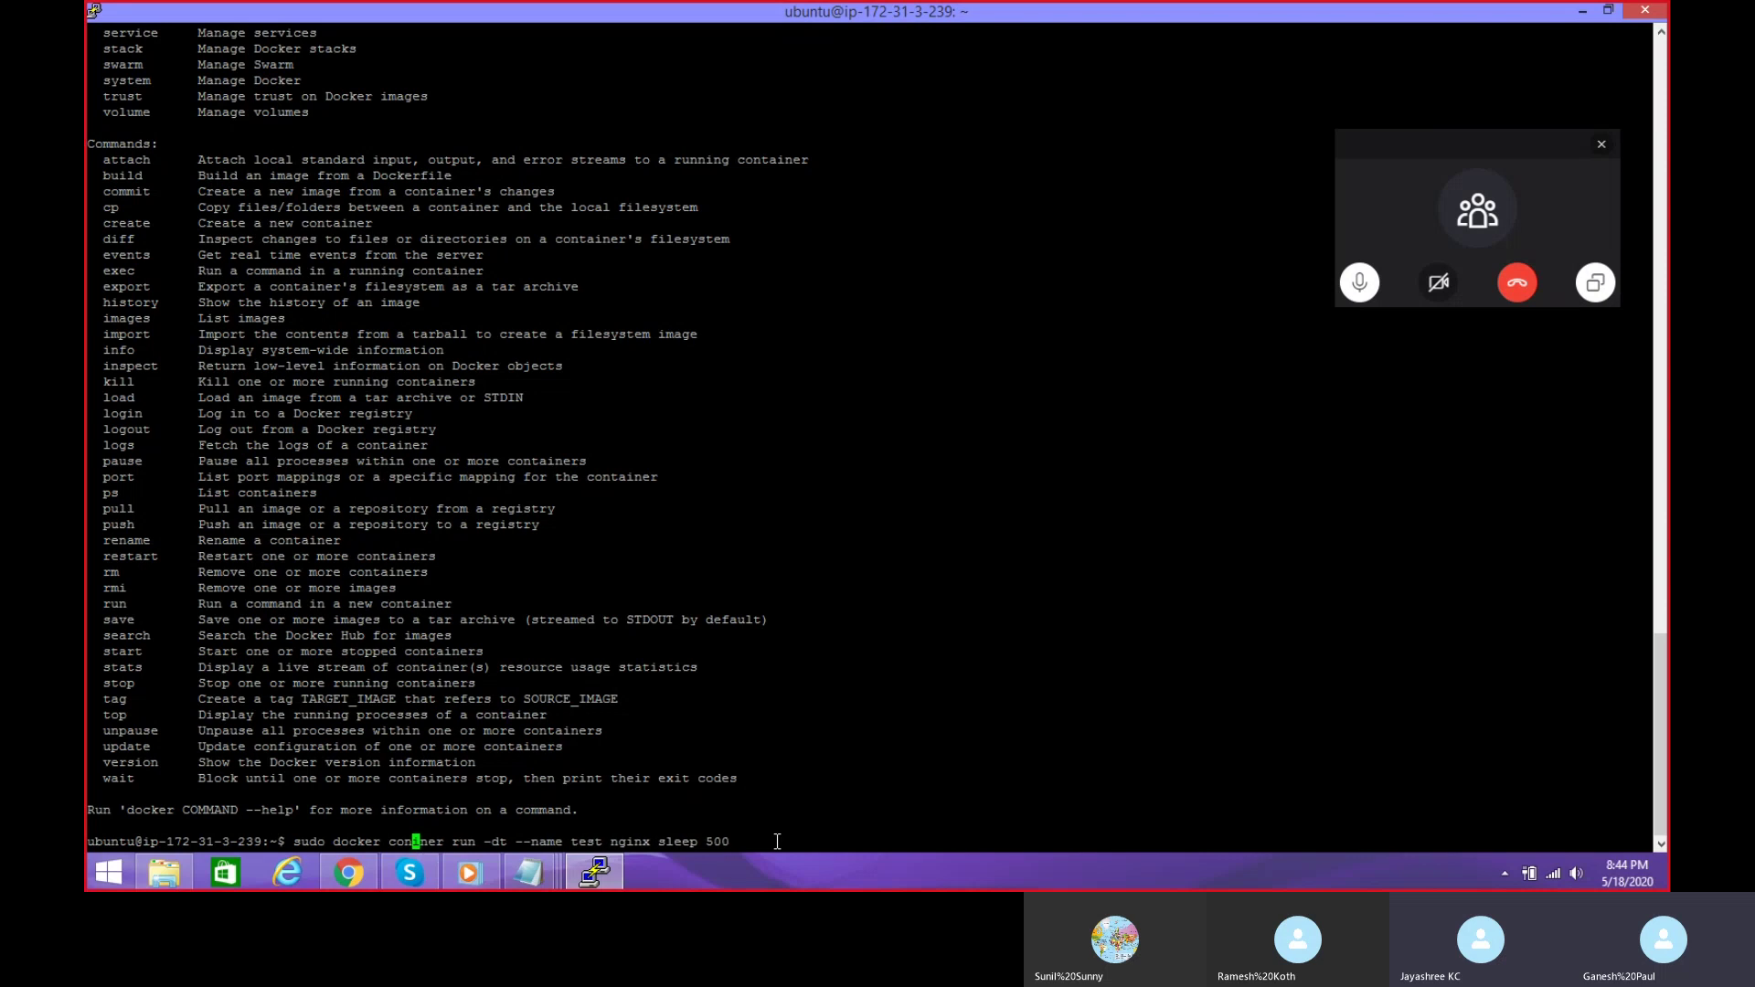
type("ta")
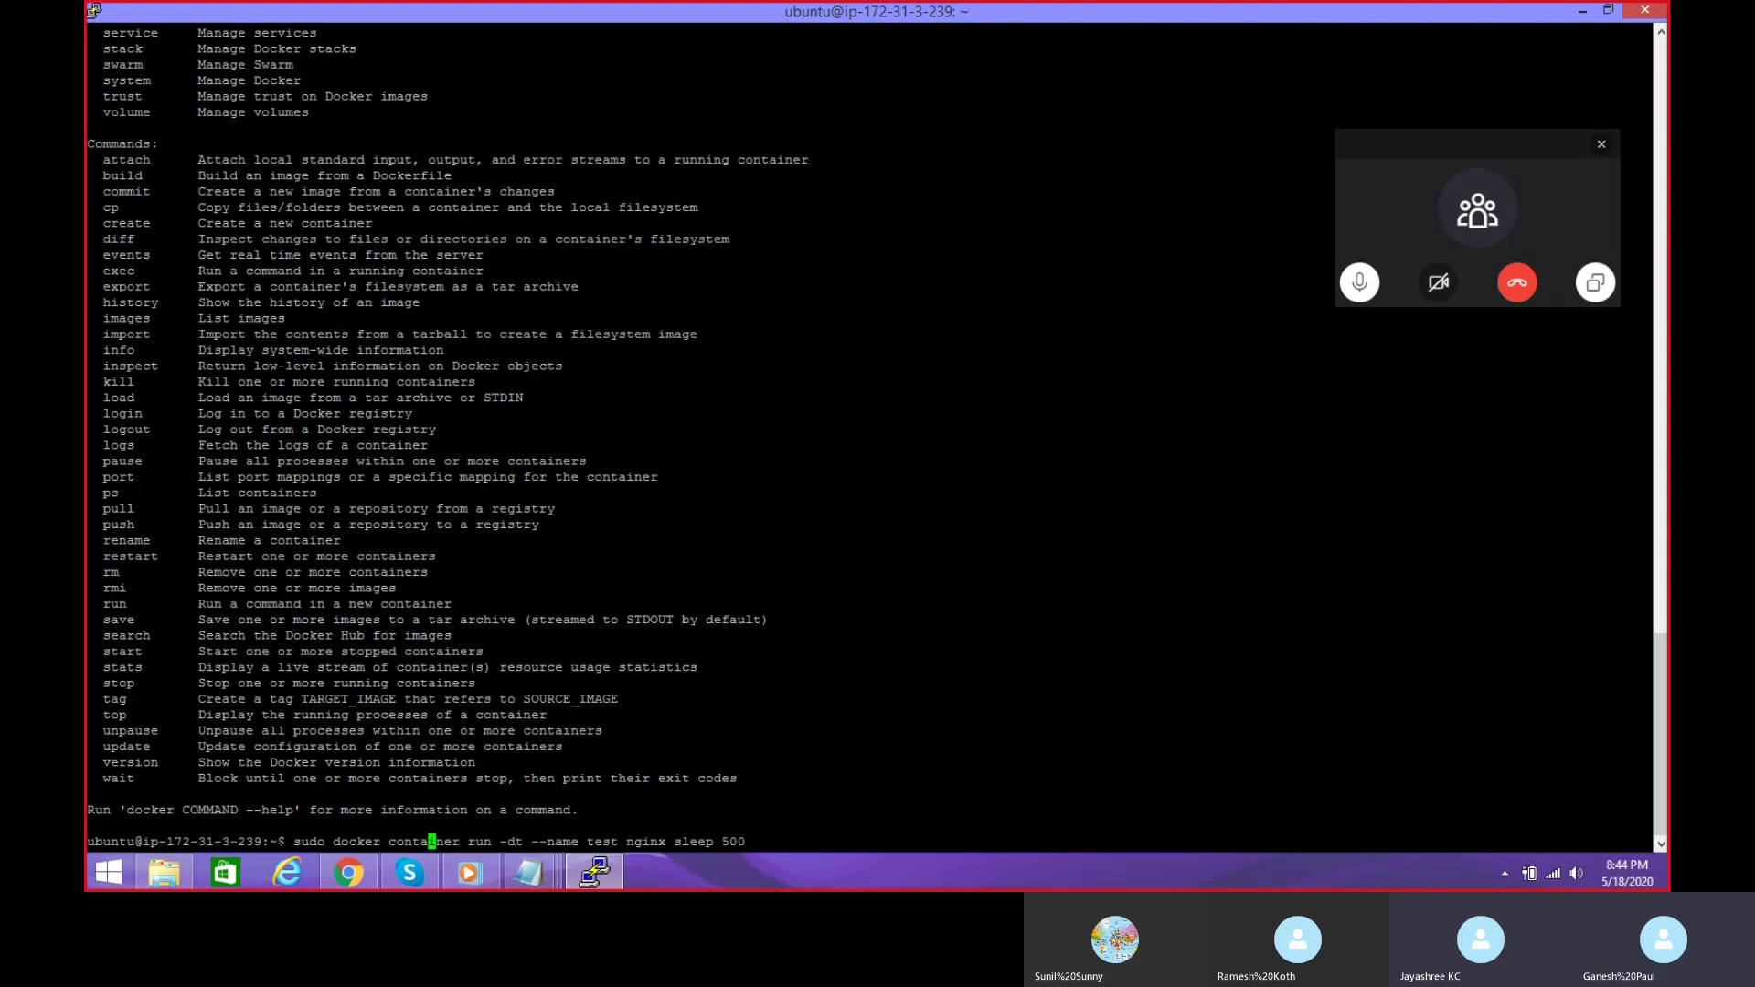
key("Return")
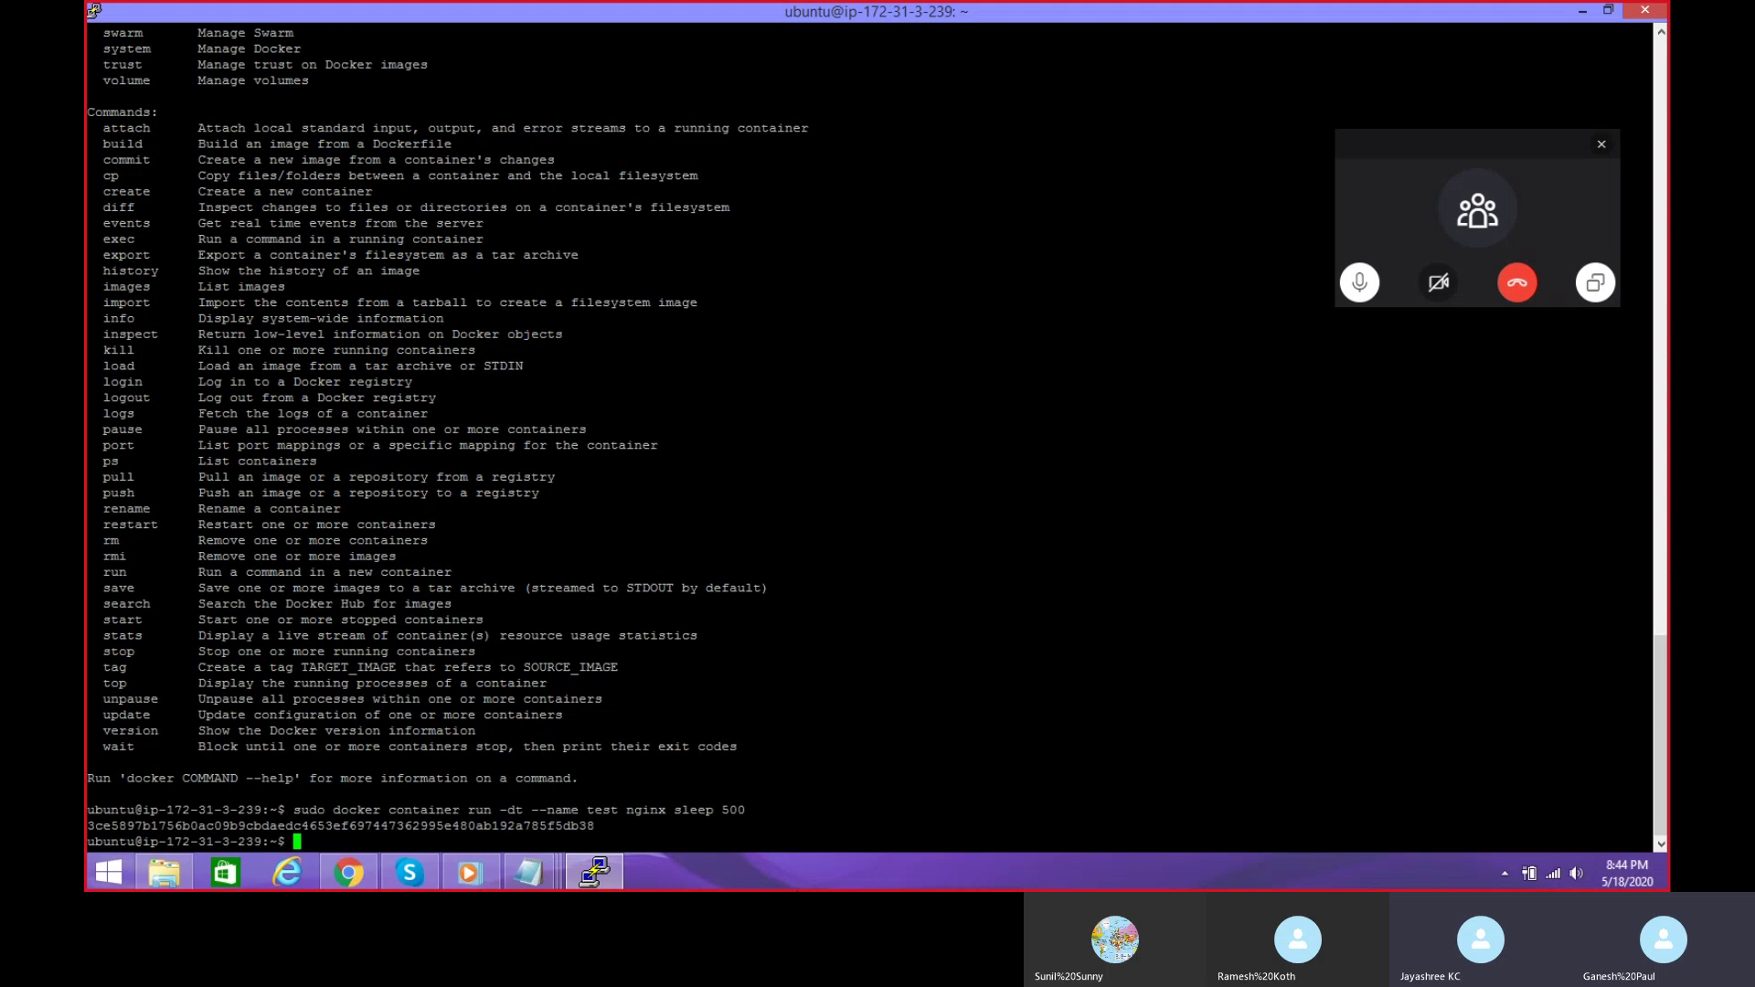
Step: List all containers with sudo docker ps -a, and repeat the listing to recheck the test container's status
type("sudo docker ps -a")
key("Return")
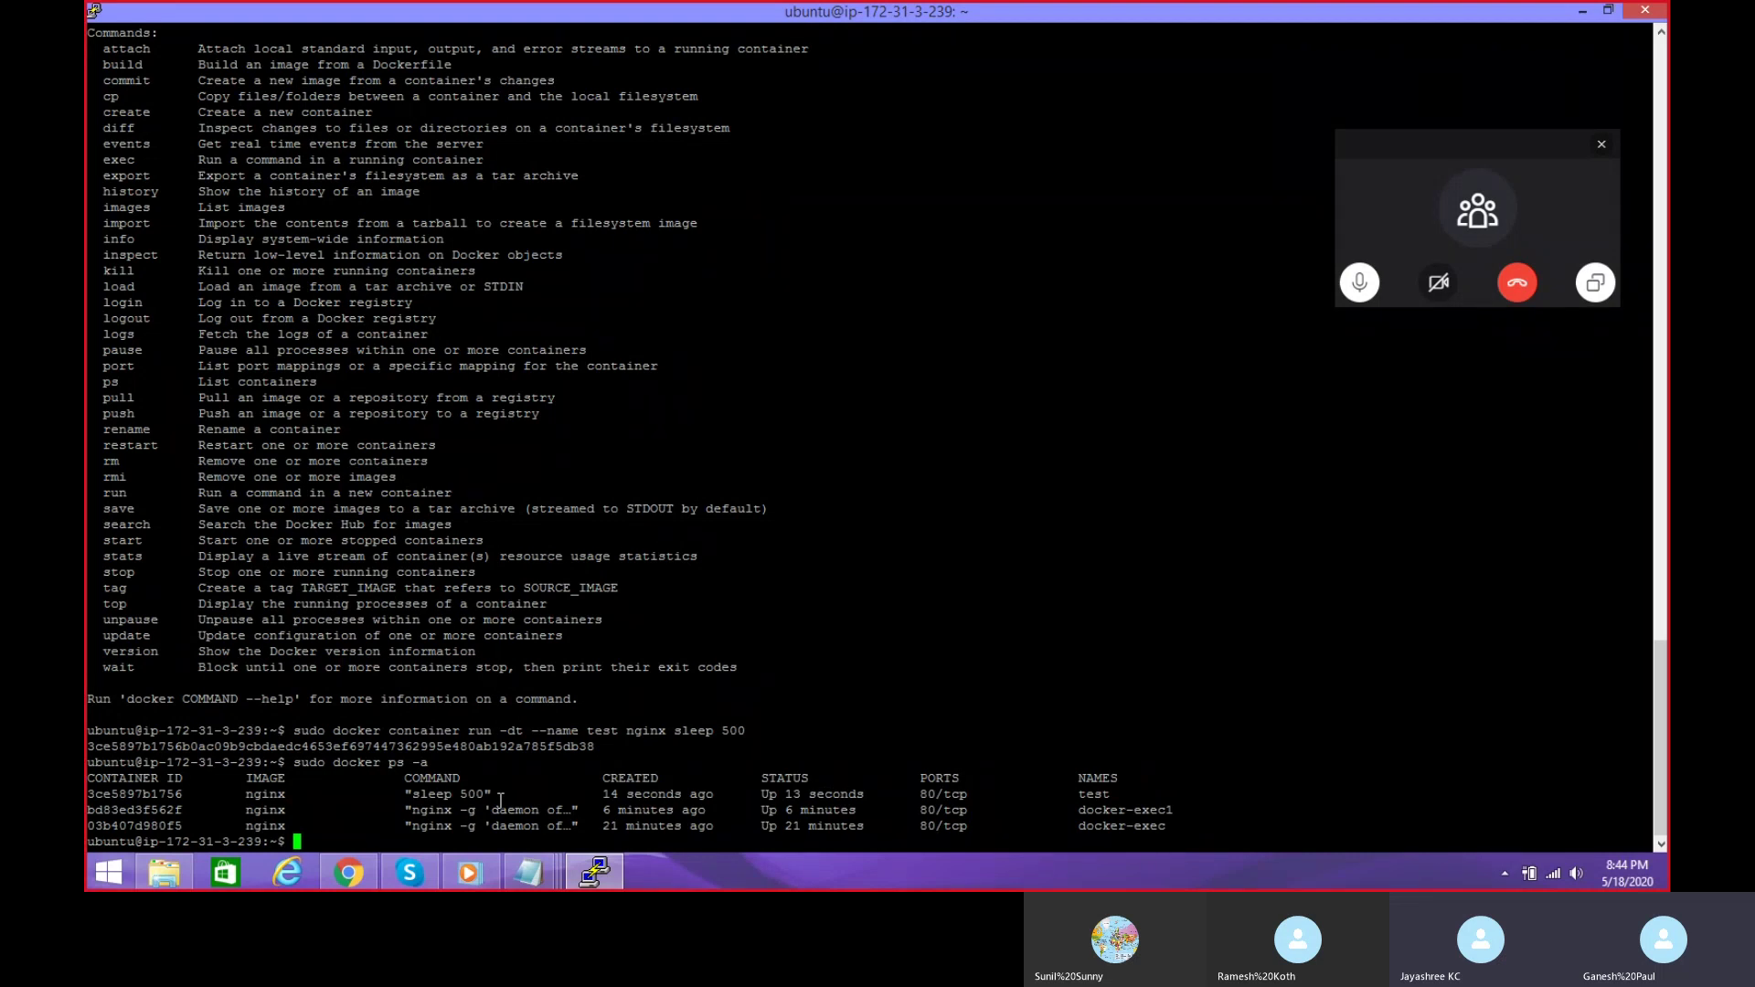
key("Up")
key("Up")
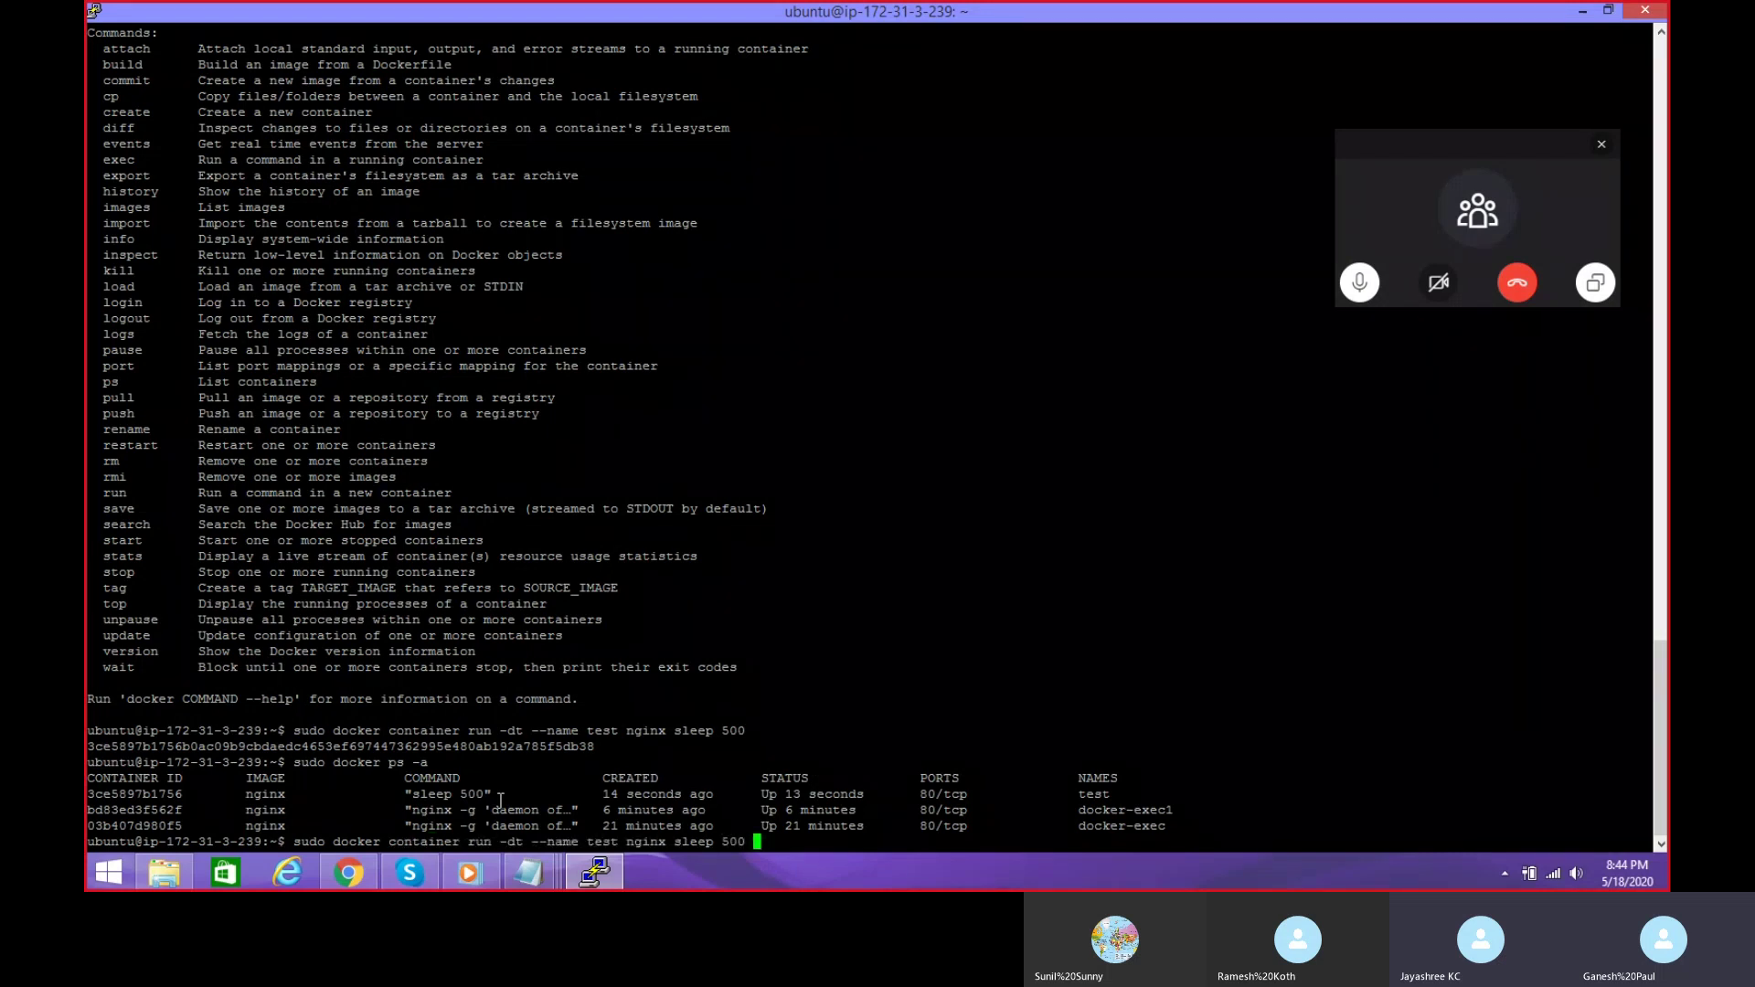
key("Down")
key("Return")
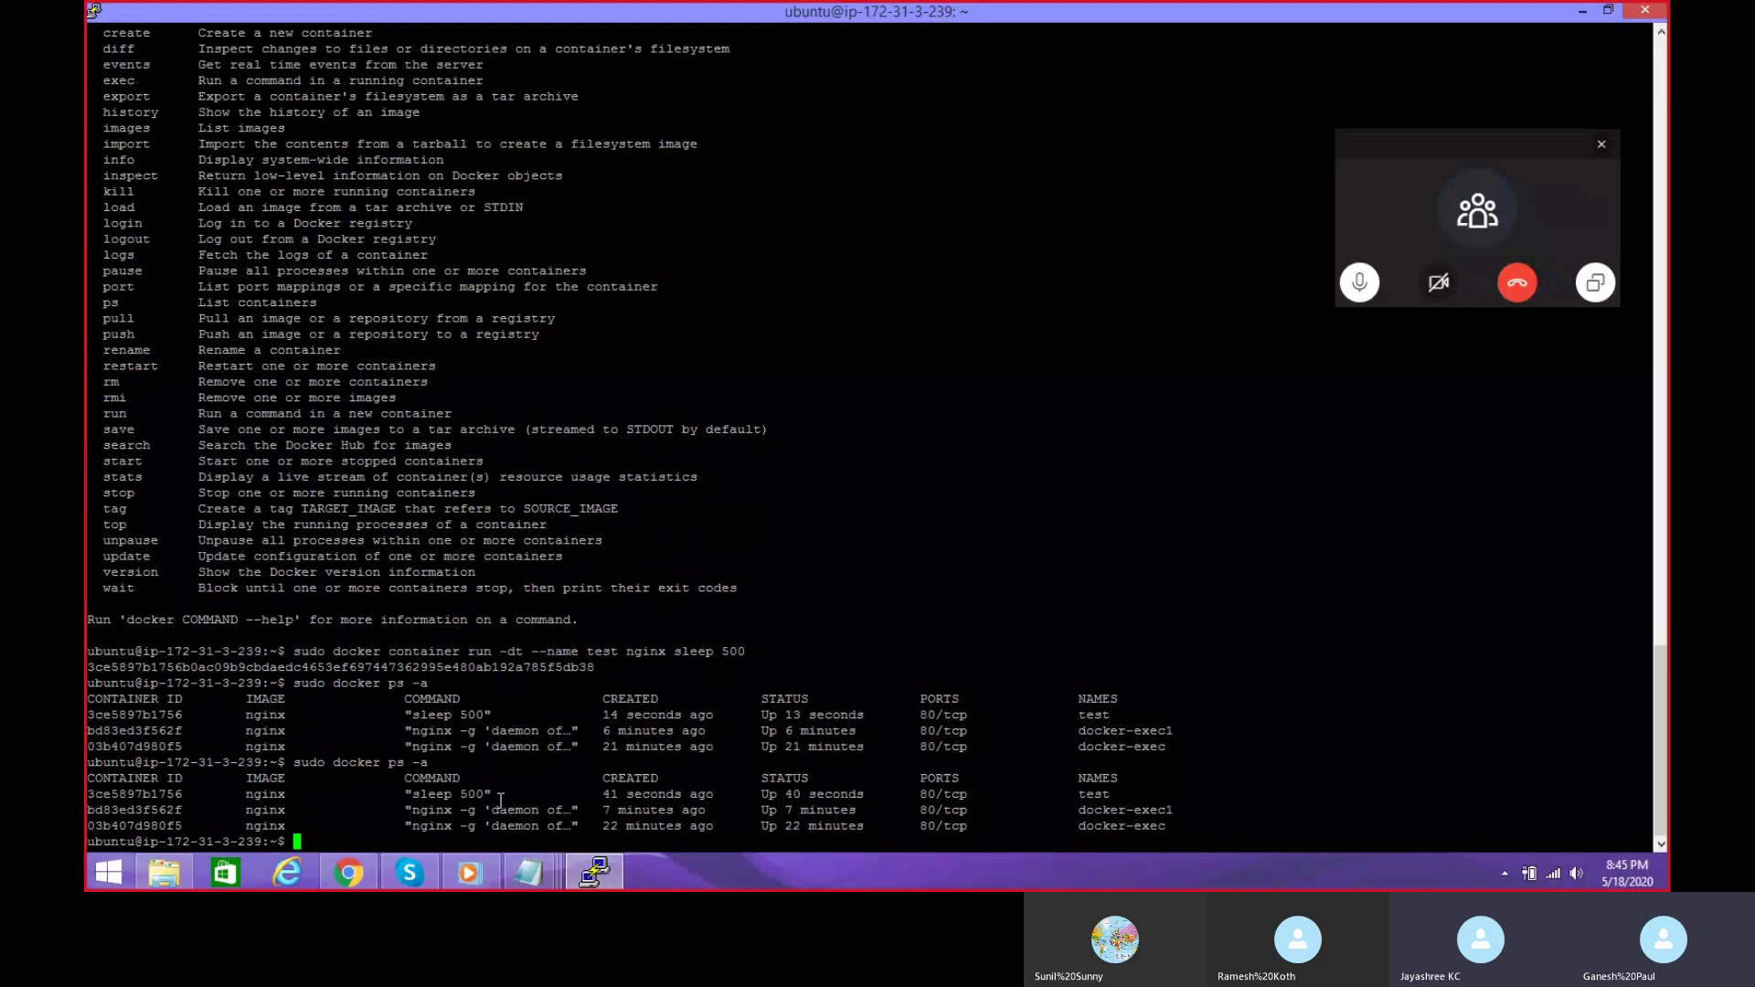
Step: Recall the container run command, change the name to test1 and the sleep time to 5, and run it
key("Up")
key("Up")
key("BackSpace")
key("BackSpace")
key("BackSpace")
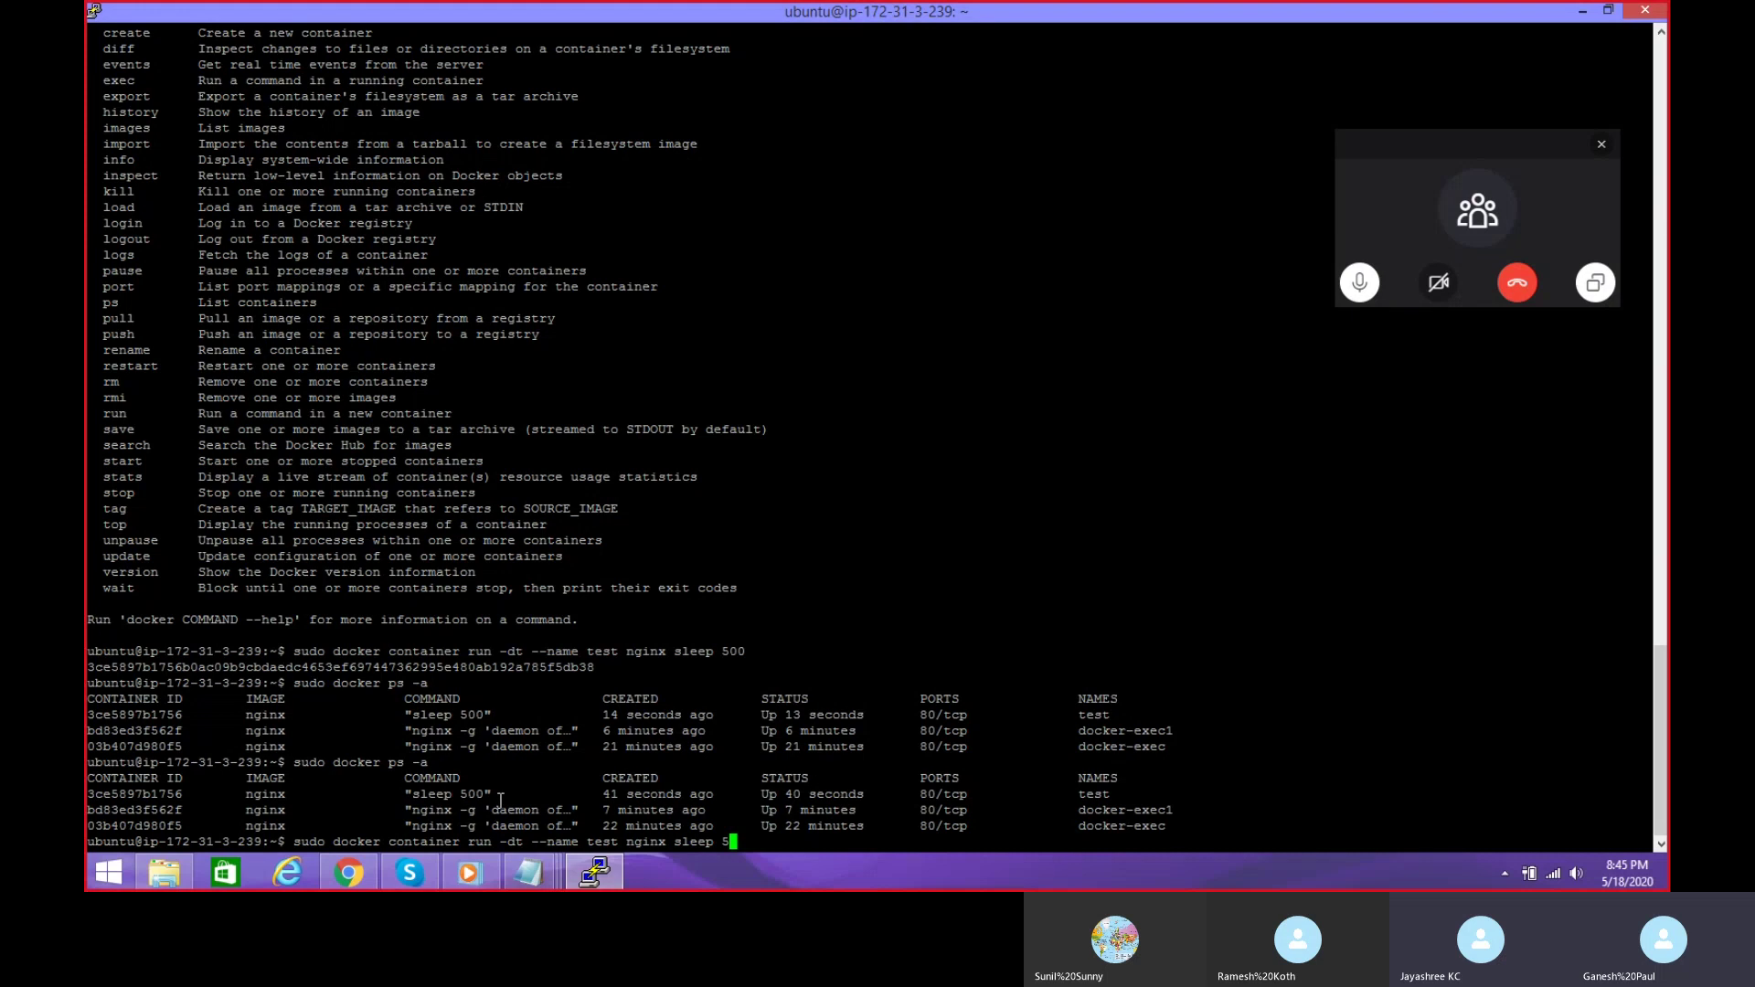
key("Left")
key("Left")
key("Left")
key("Left")
key("Left")
key("Left")
key("Left")
key("Left")
key("Left")
key("Left")
key("Left")
key("Left")
key("Left")
key("Left")
type("1")
key("Return")
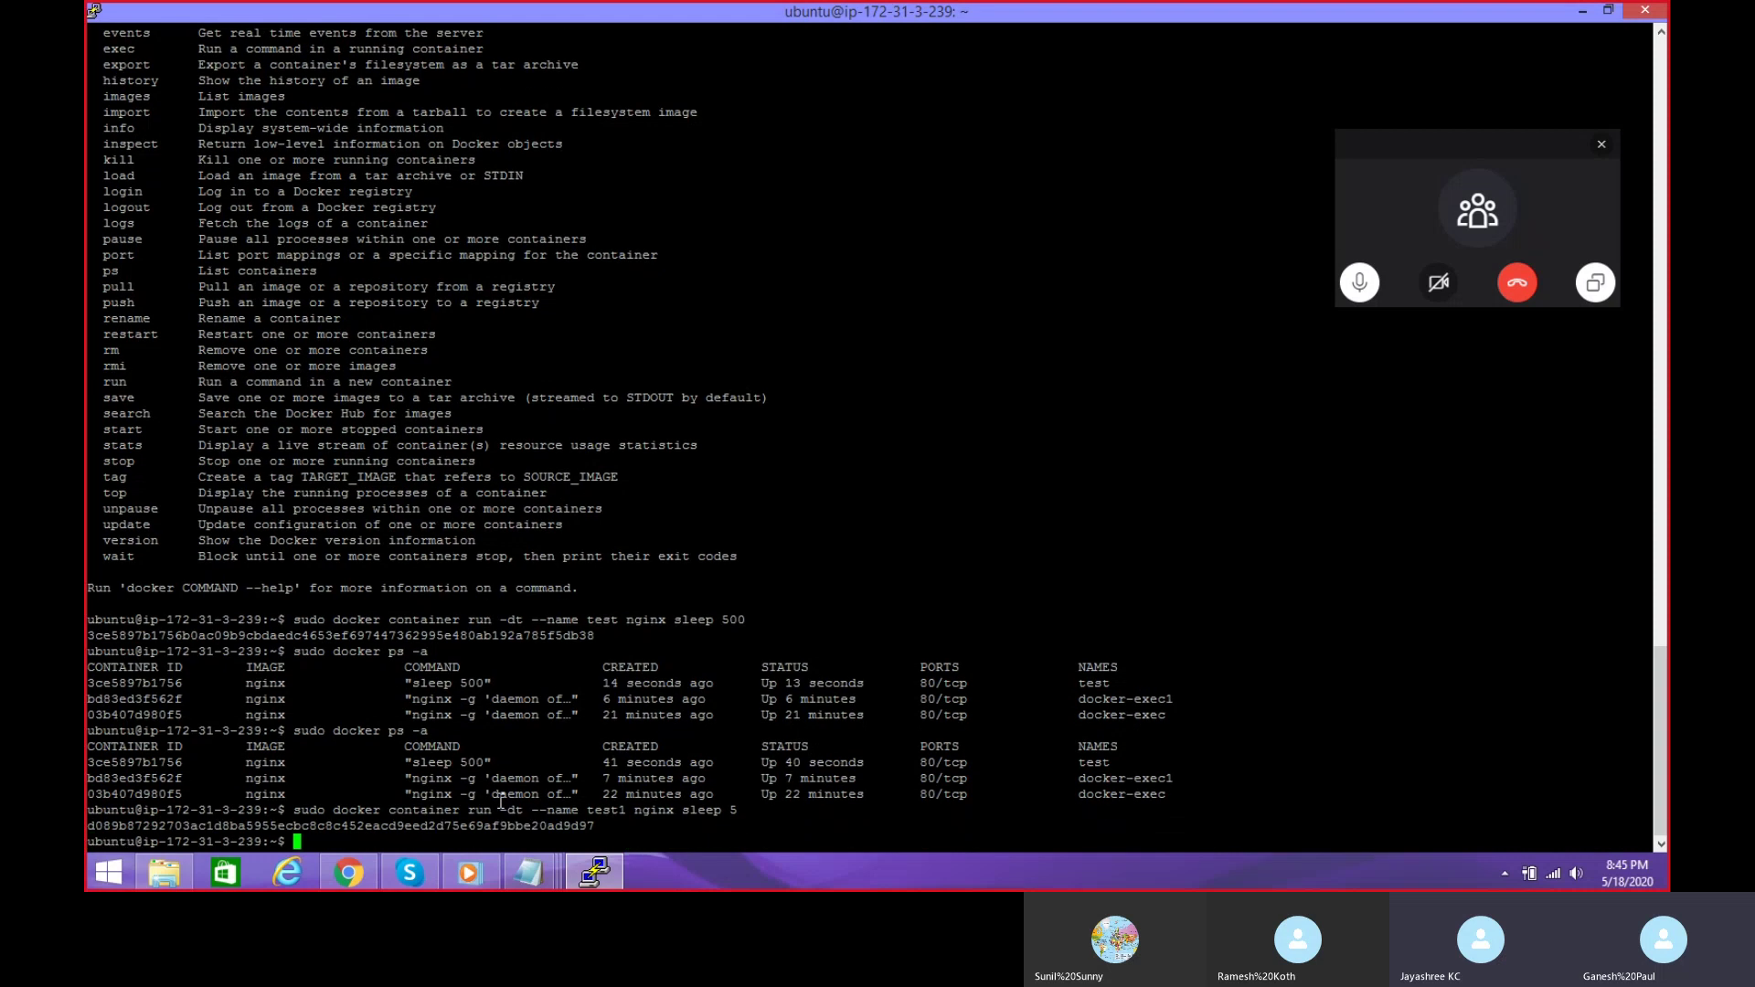
Step: Run sudo docker ps -a twice a few seconds apart and highlight the status of the test1 container
key("Up")
key("Up")
key("Return")
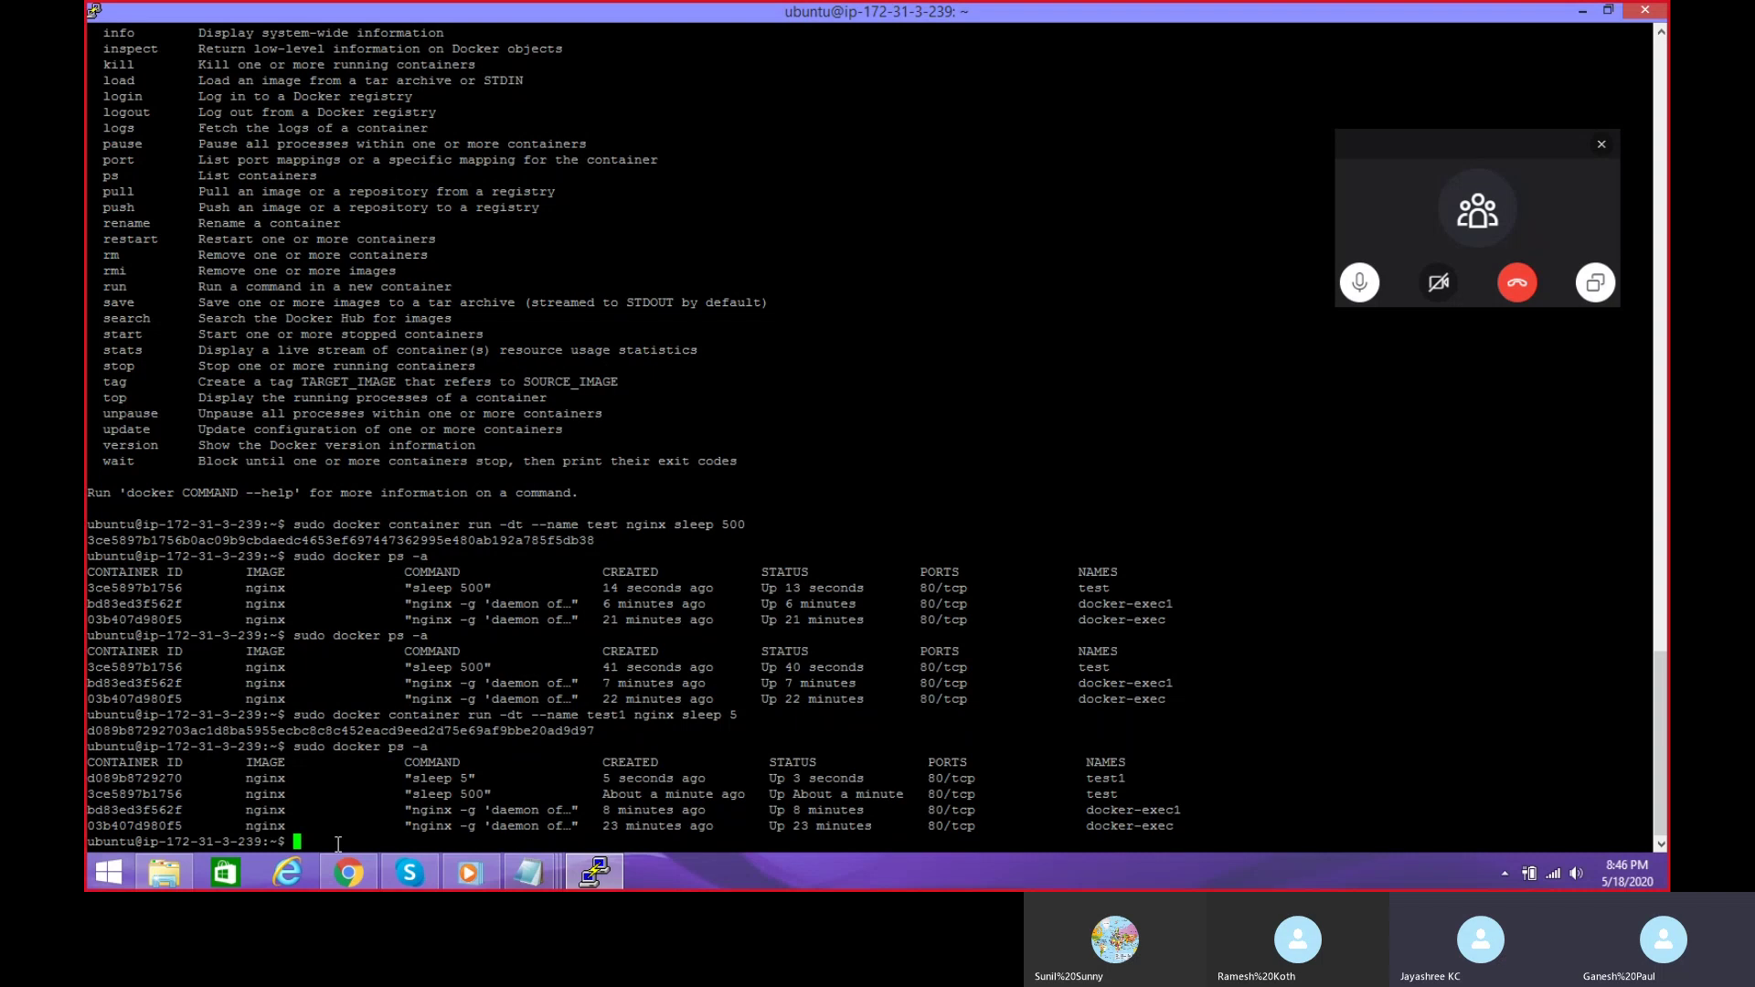
key("Up")
key("Return")
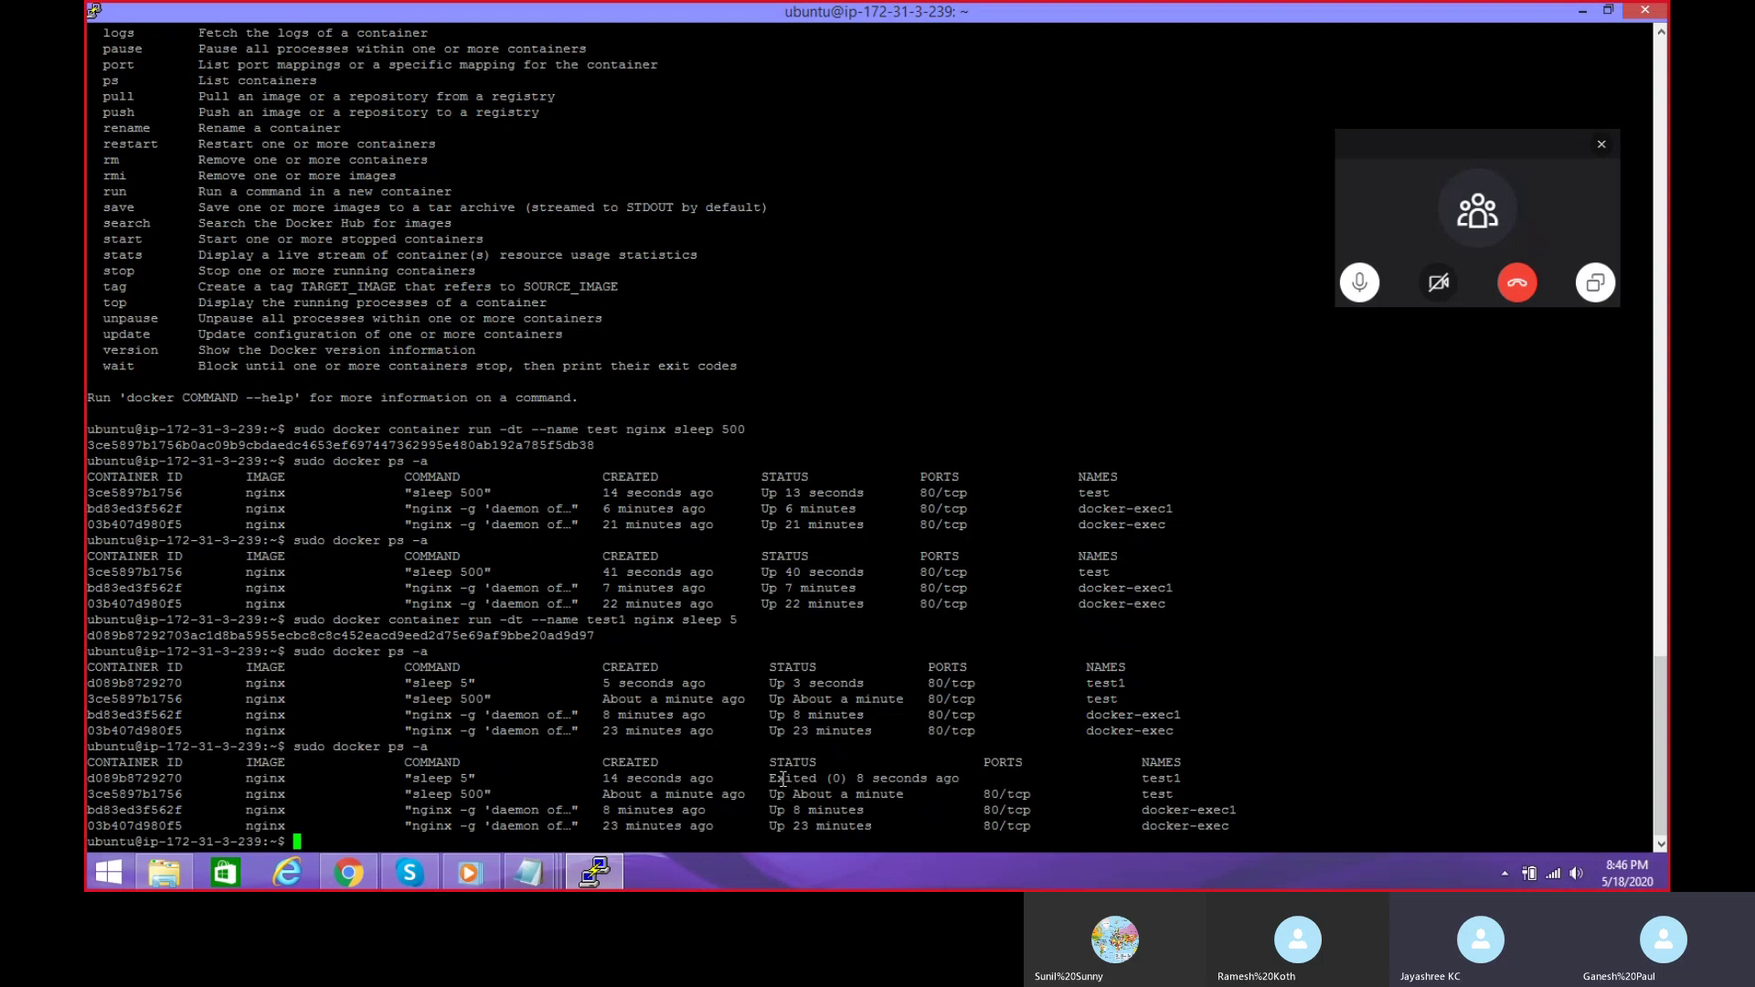
left_click_drag(769, 778, 961, 784)
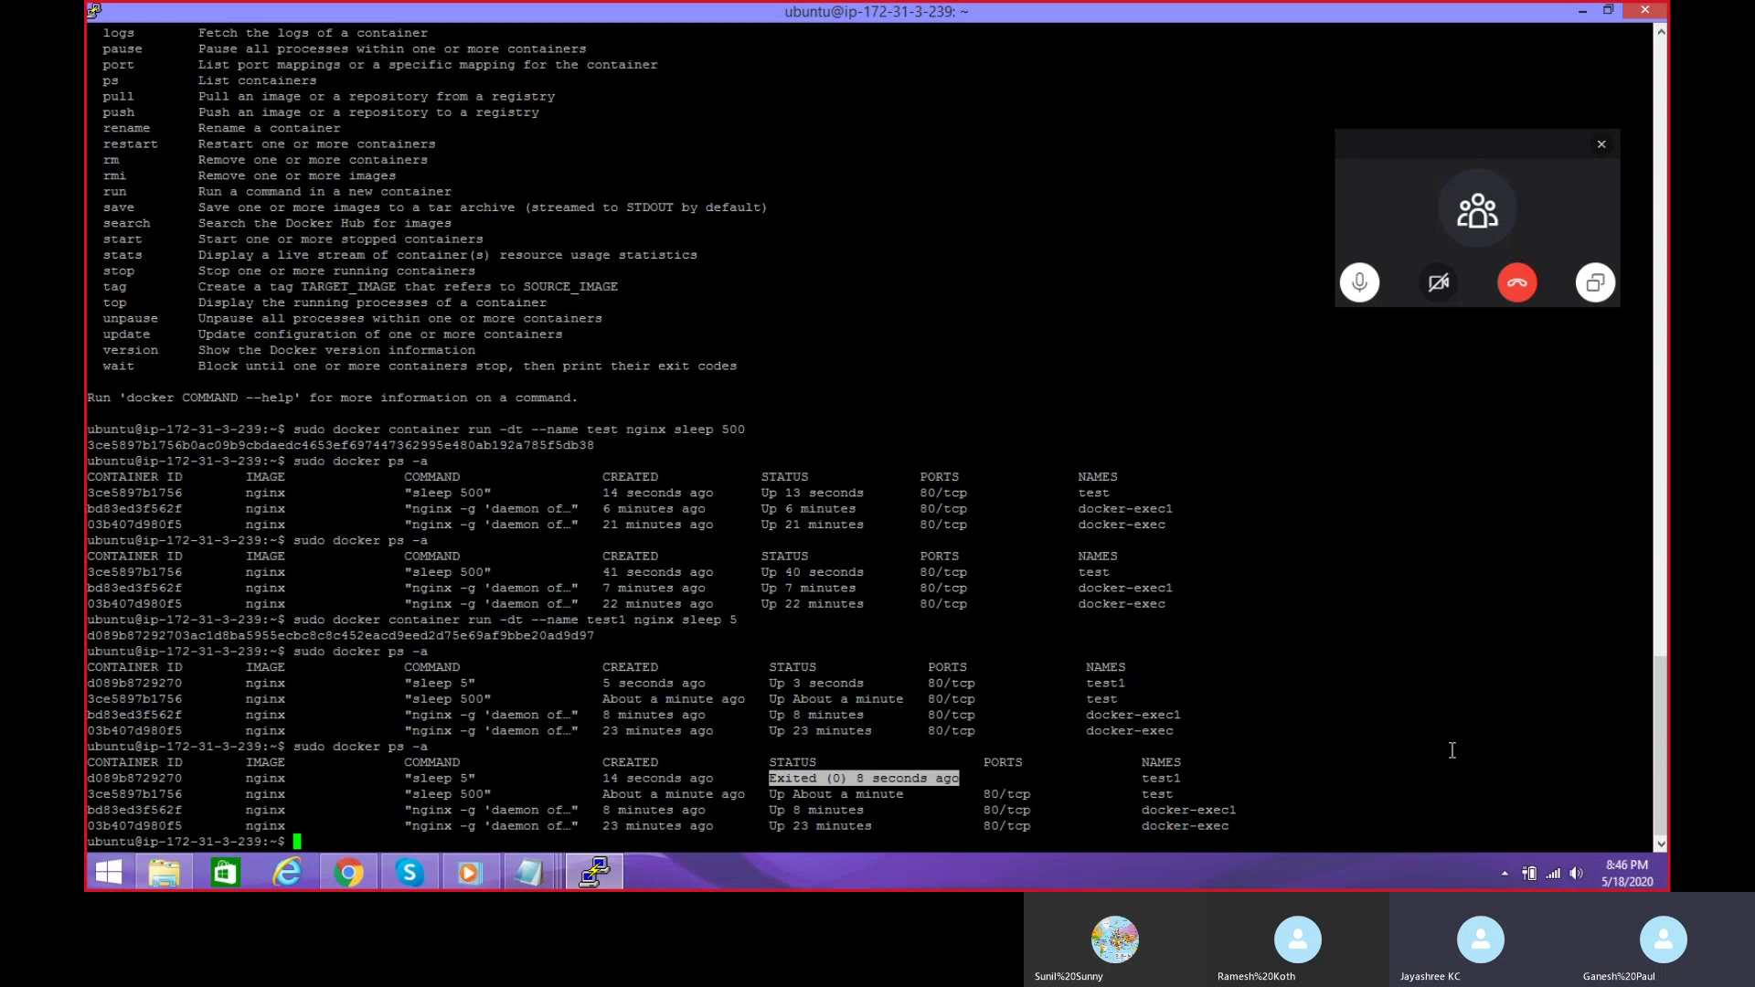
Step: Close the floating call window and clear the terminal
left_click(1601, 144)
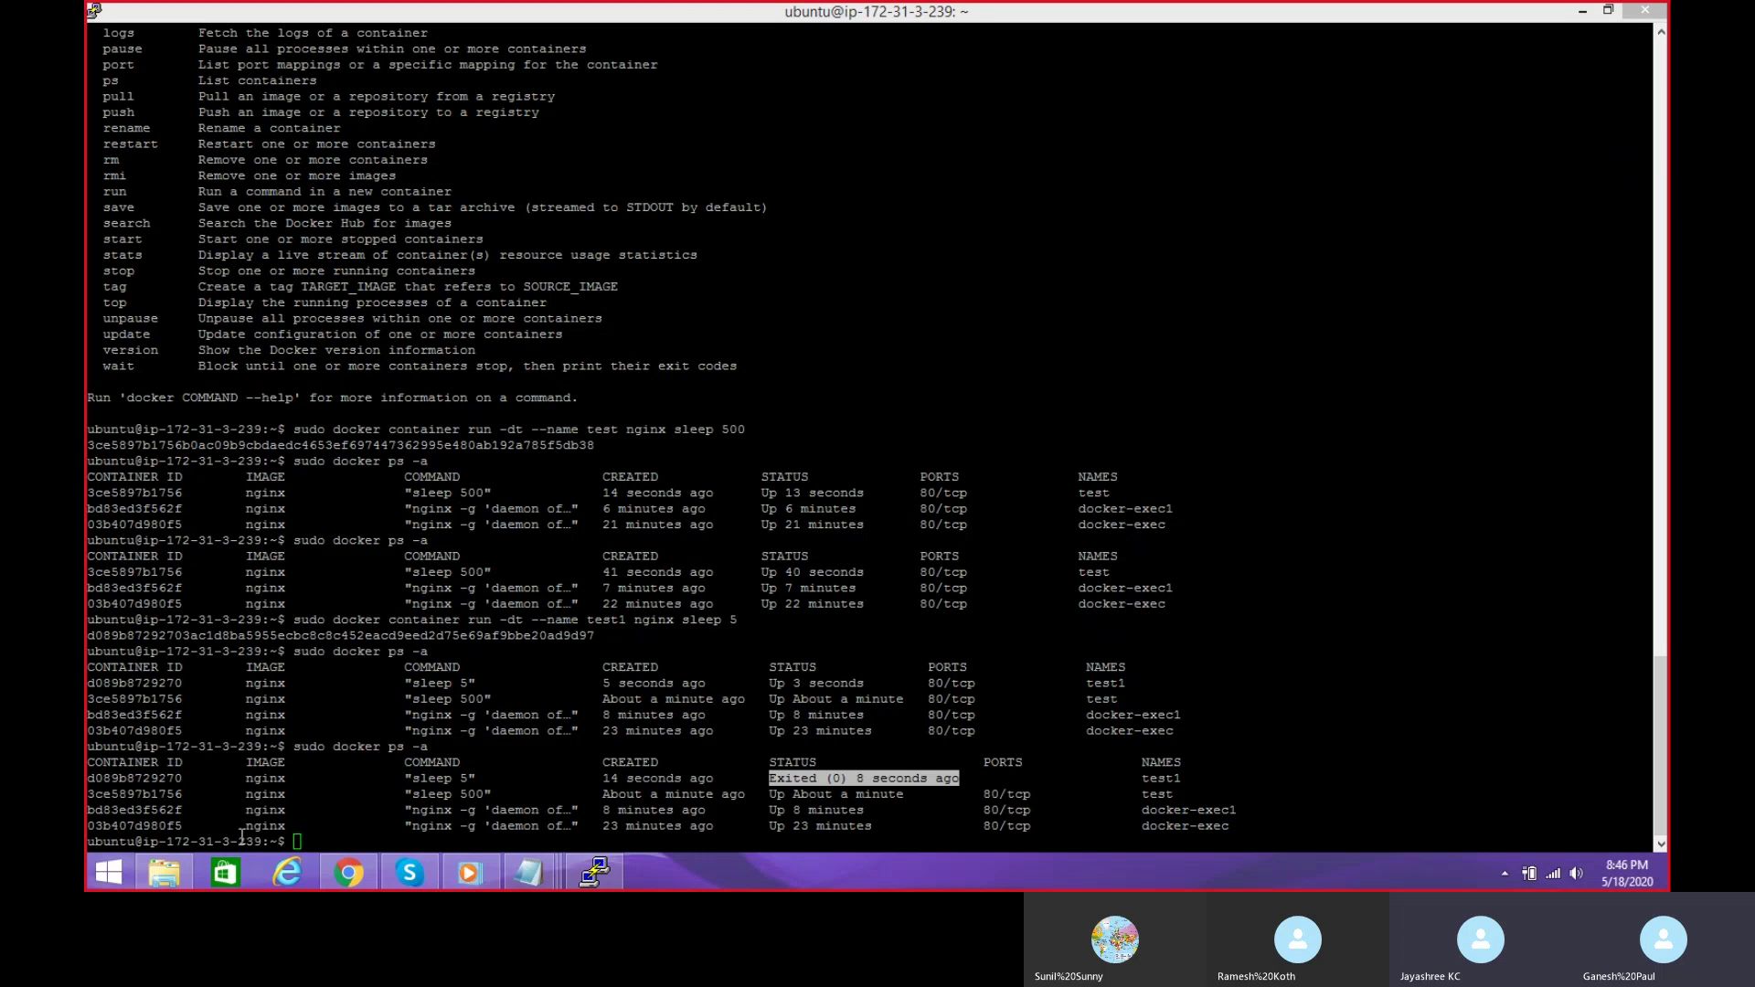
left_click(299, 838)
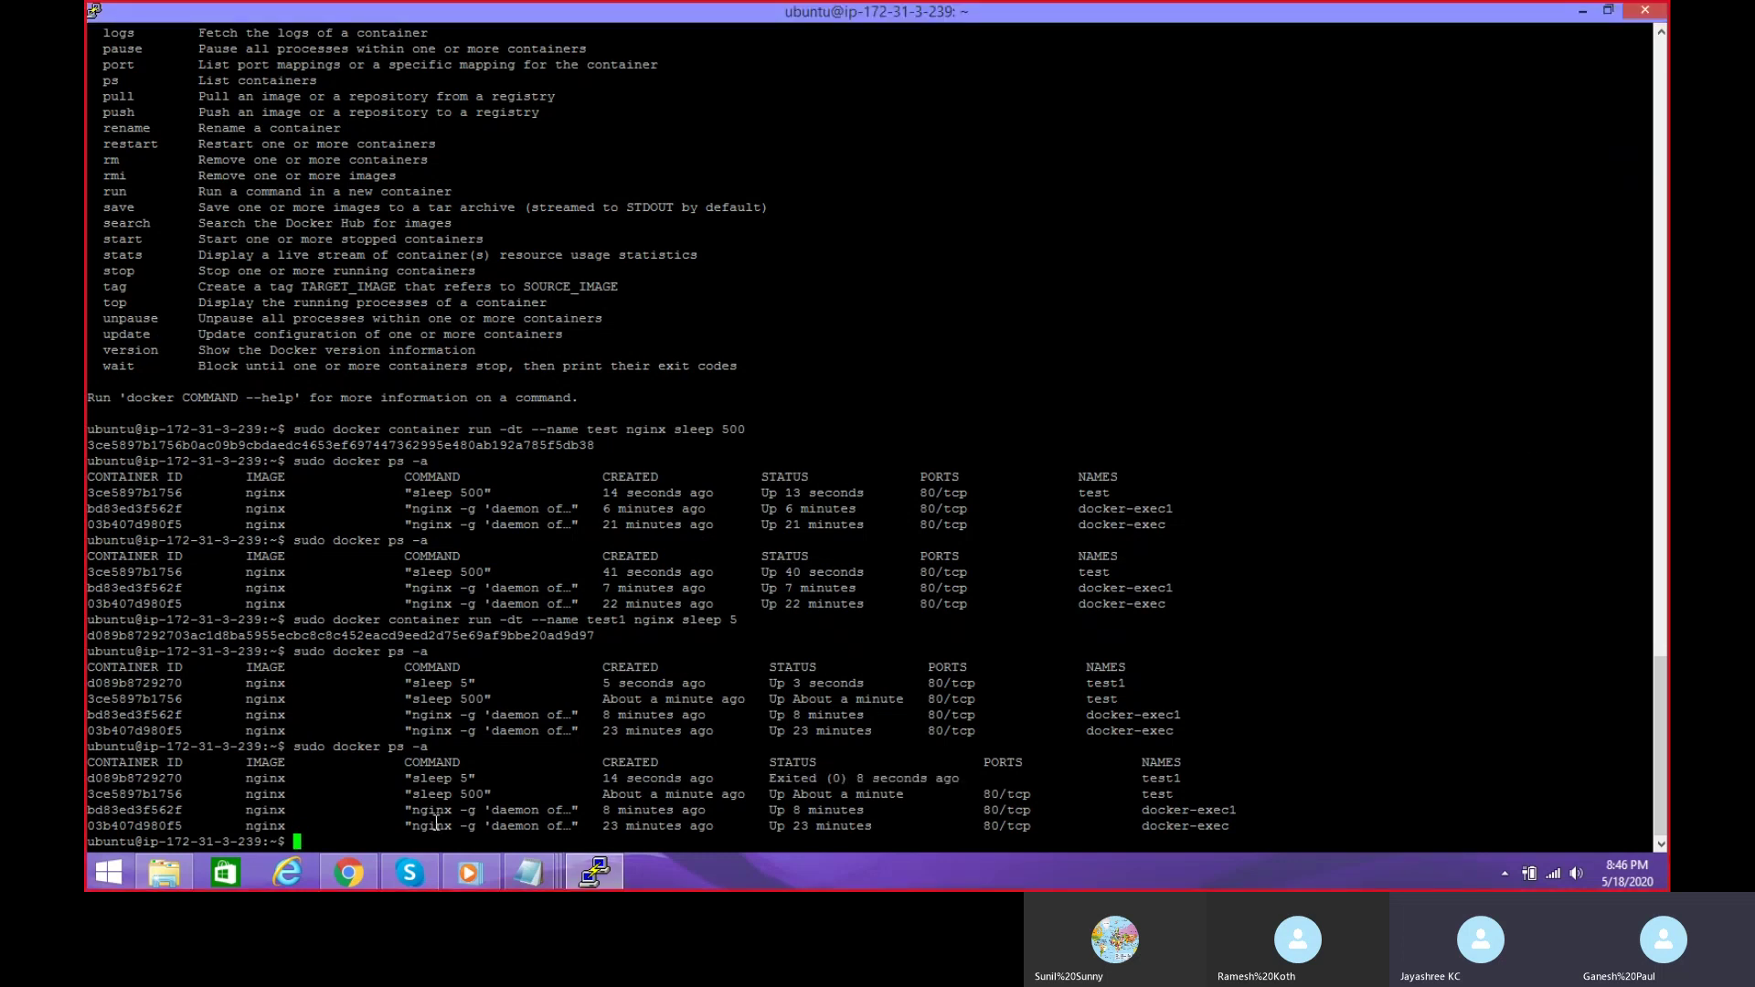
type("clear")
key("Return")
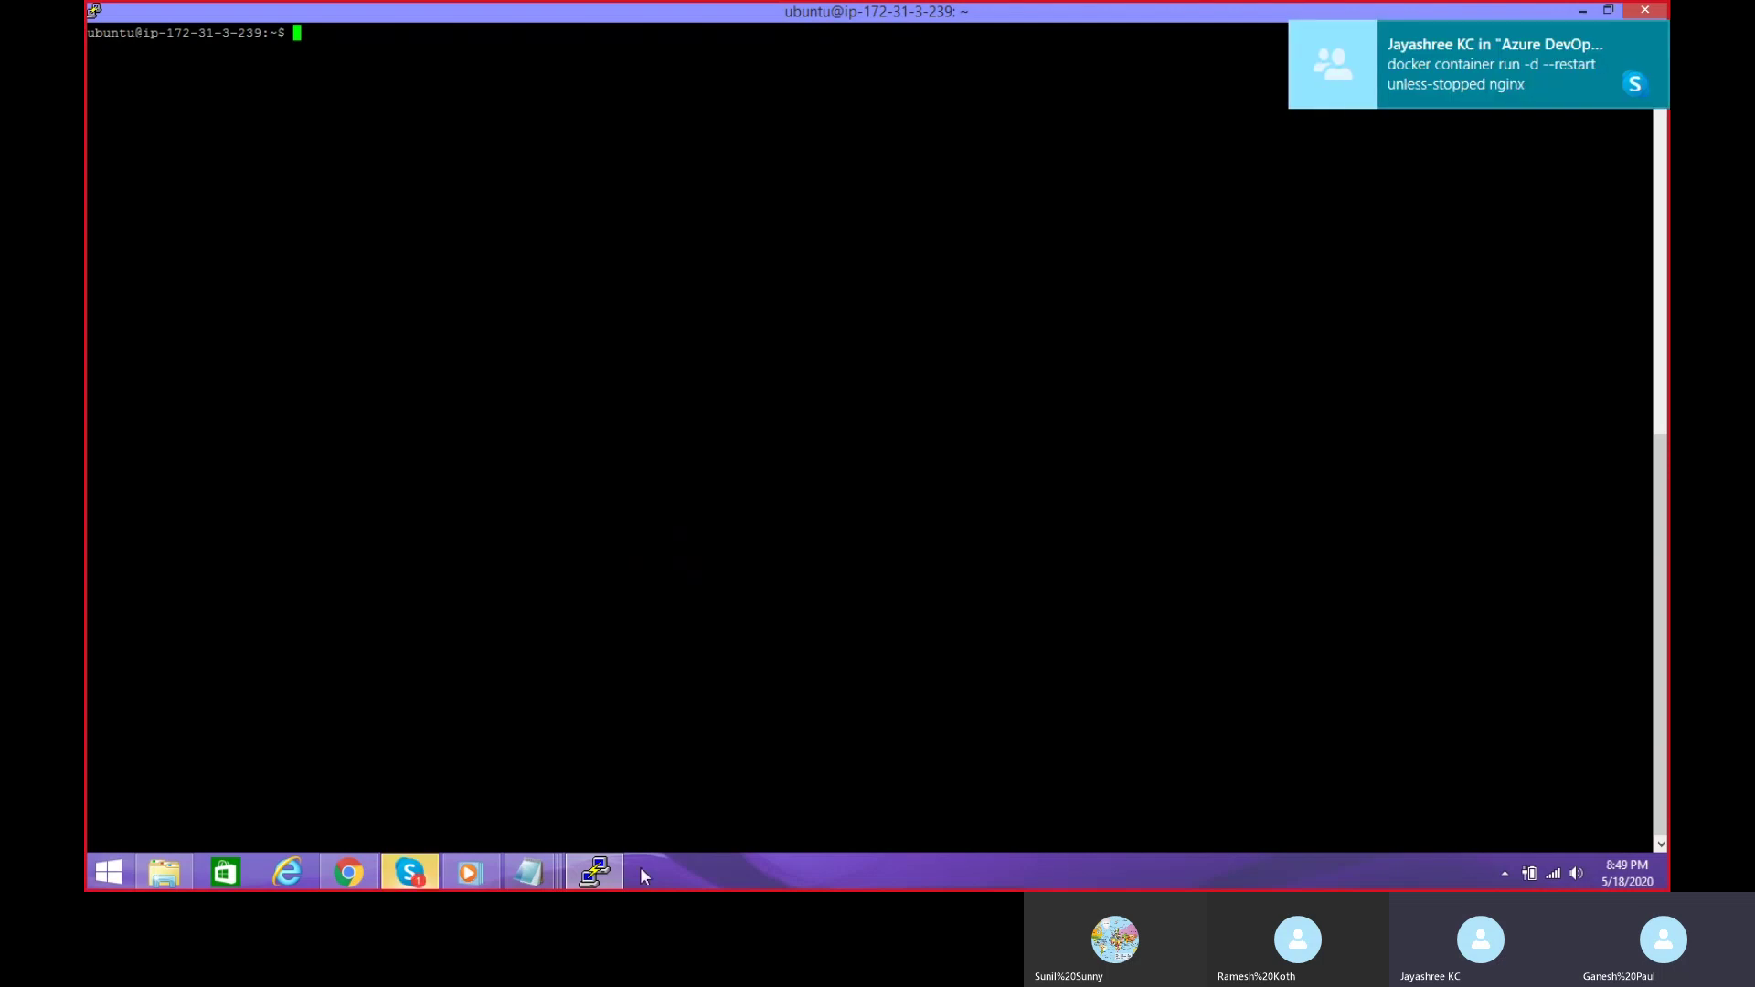
Step: Copy docker container run -d --restart unless-stopped nginx from the Skype chat into PuTTY after sudo, and close the floating call window
left_click(411, 880)
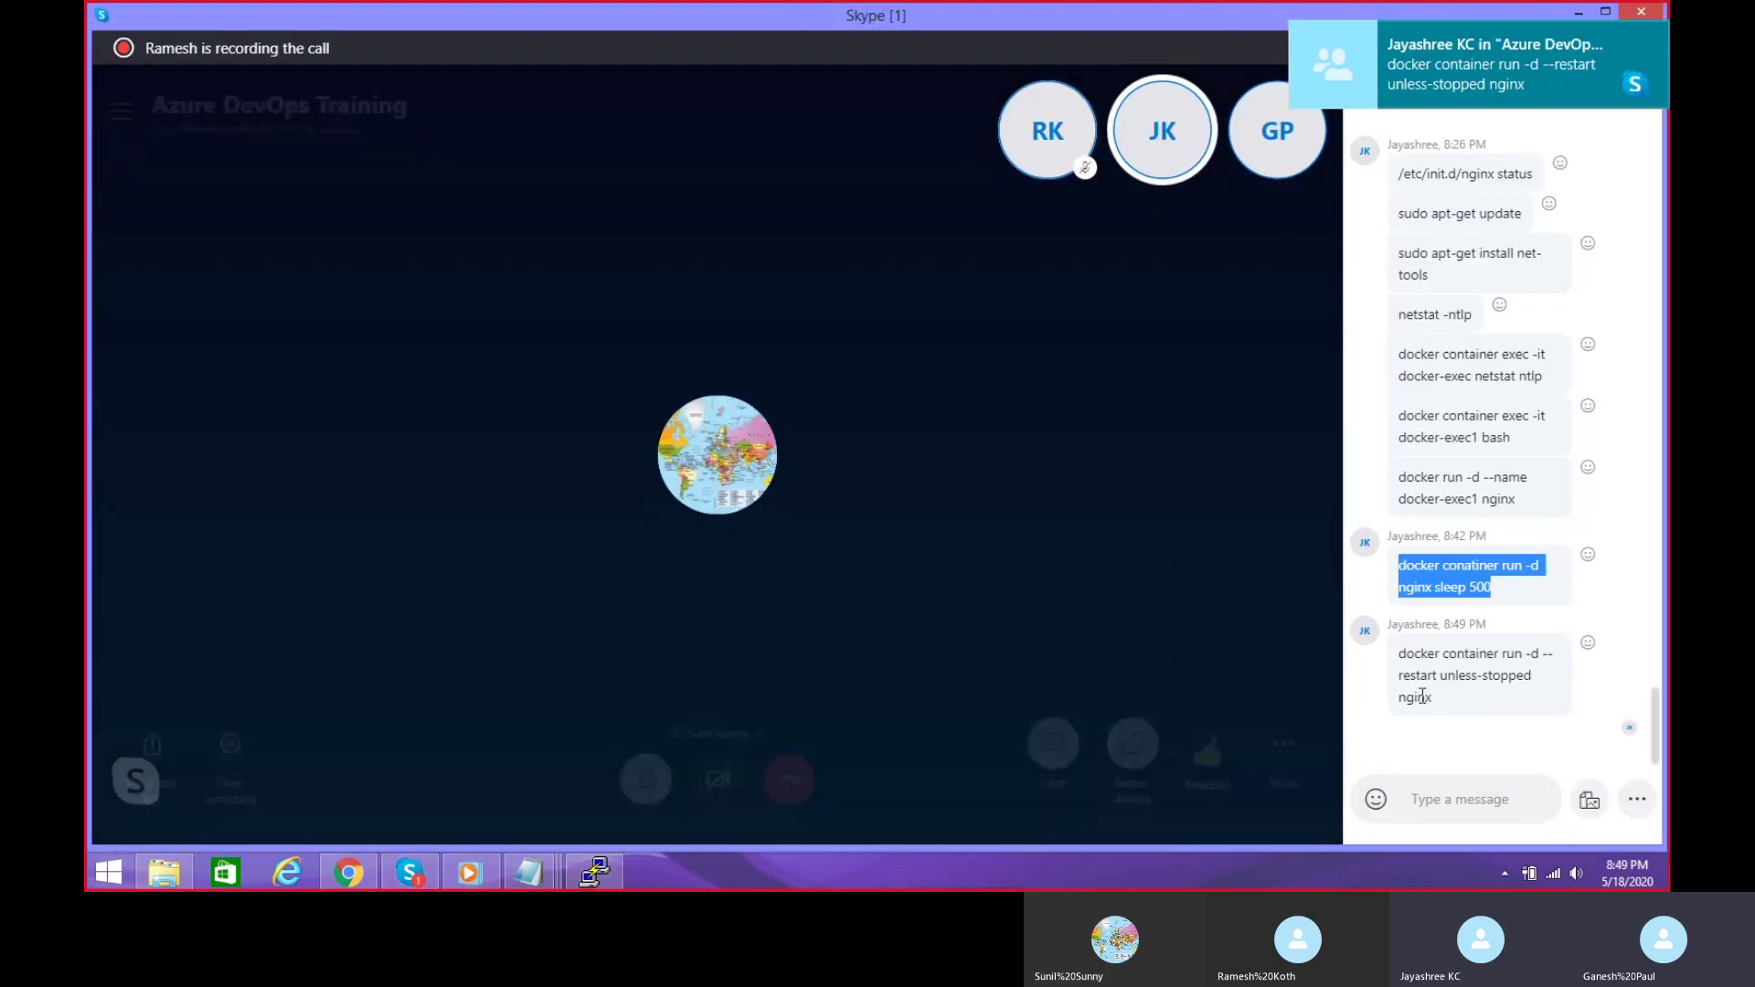
left_click_drag(1437, 699, 1387, 665)
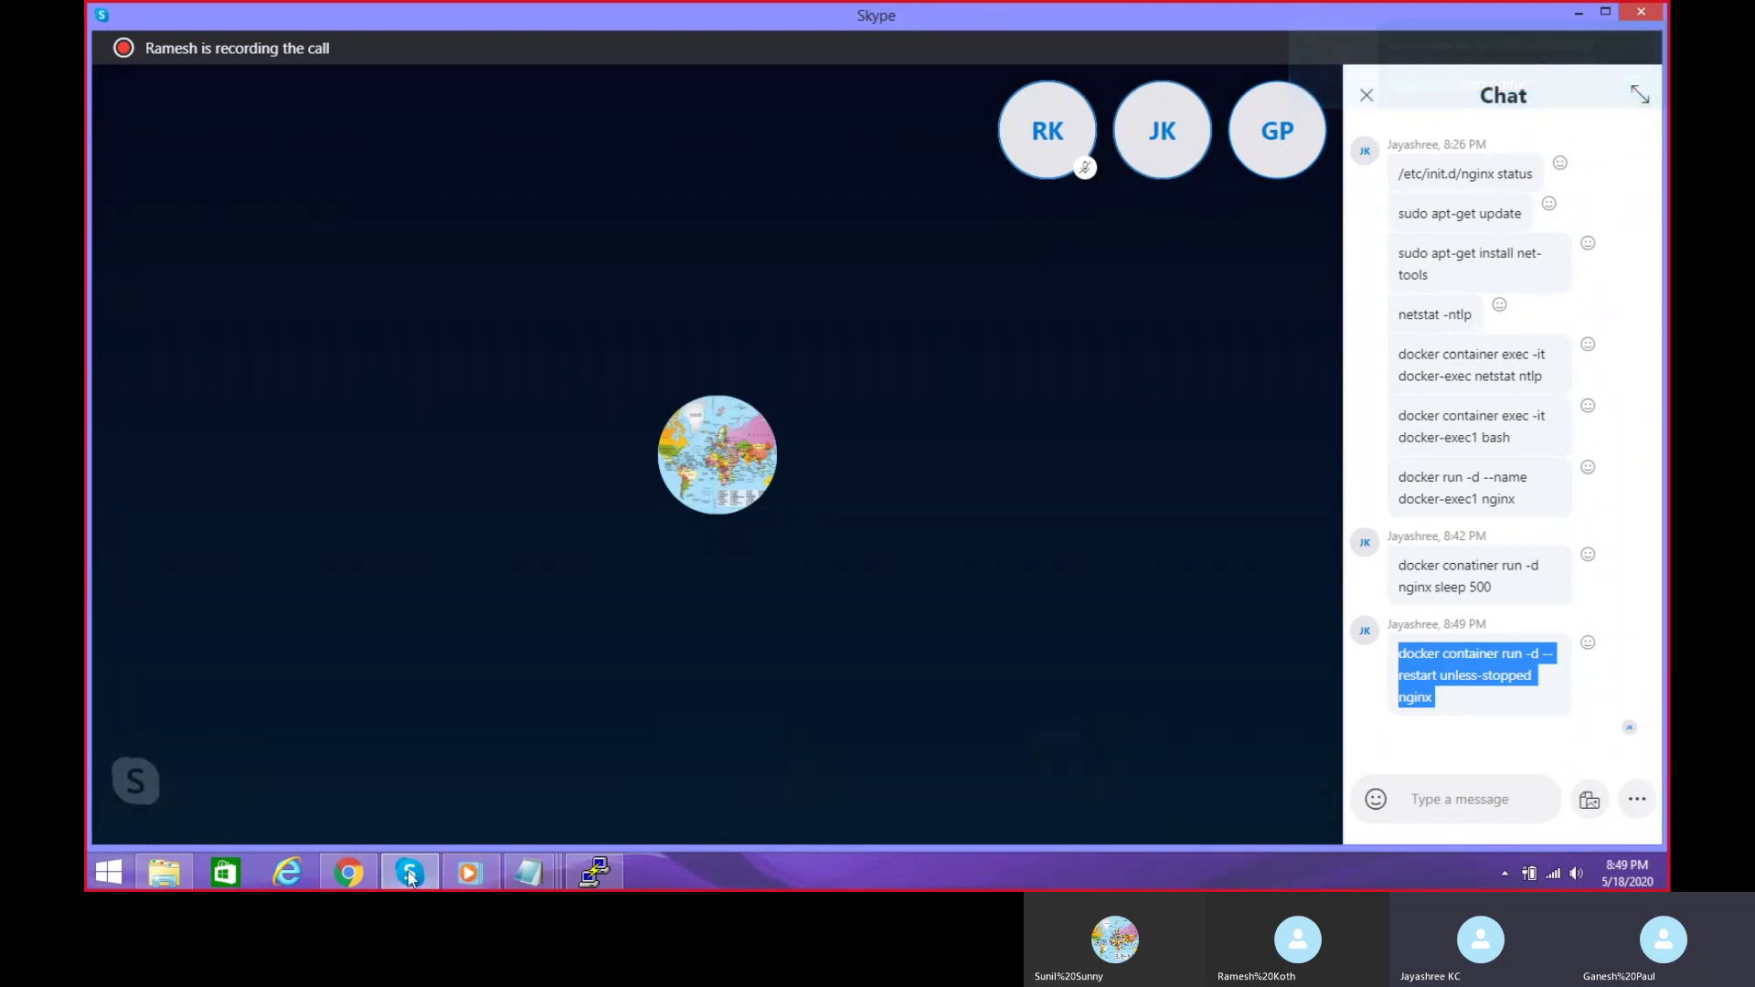
left_click(595, 876)
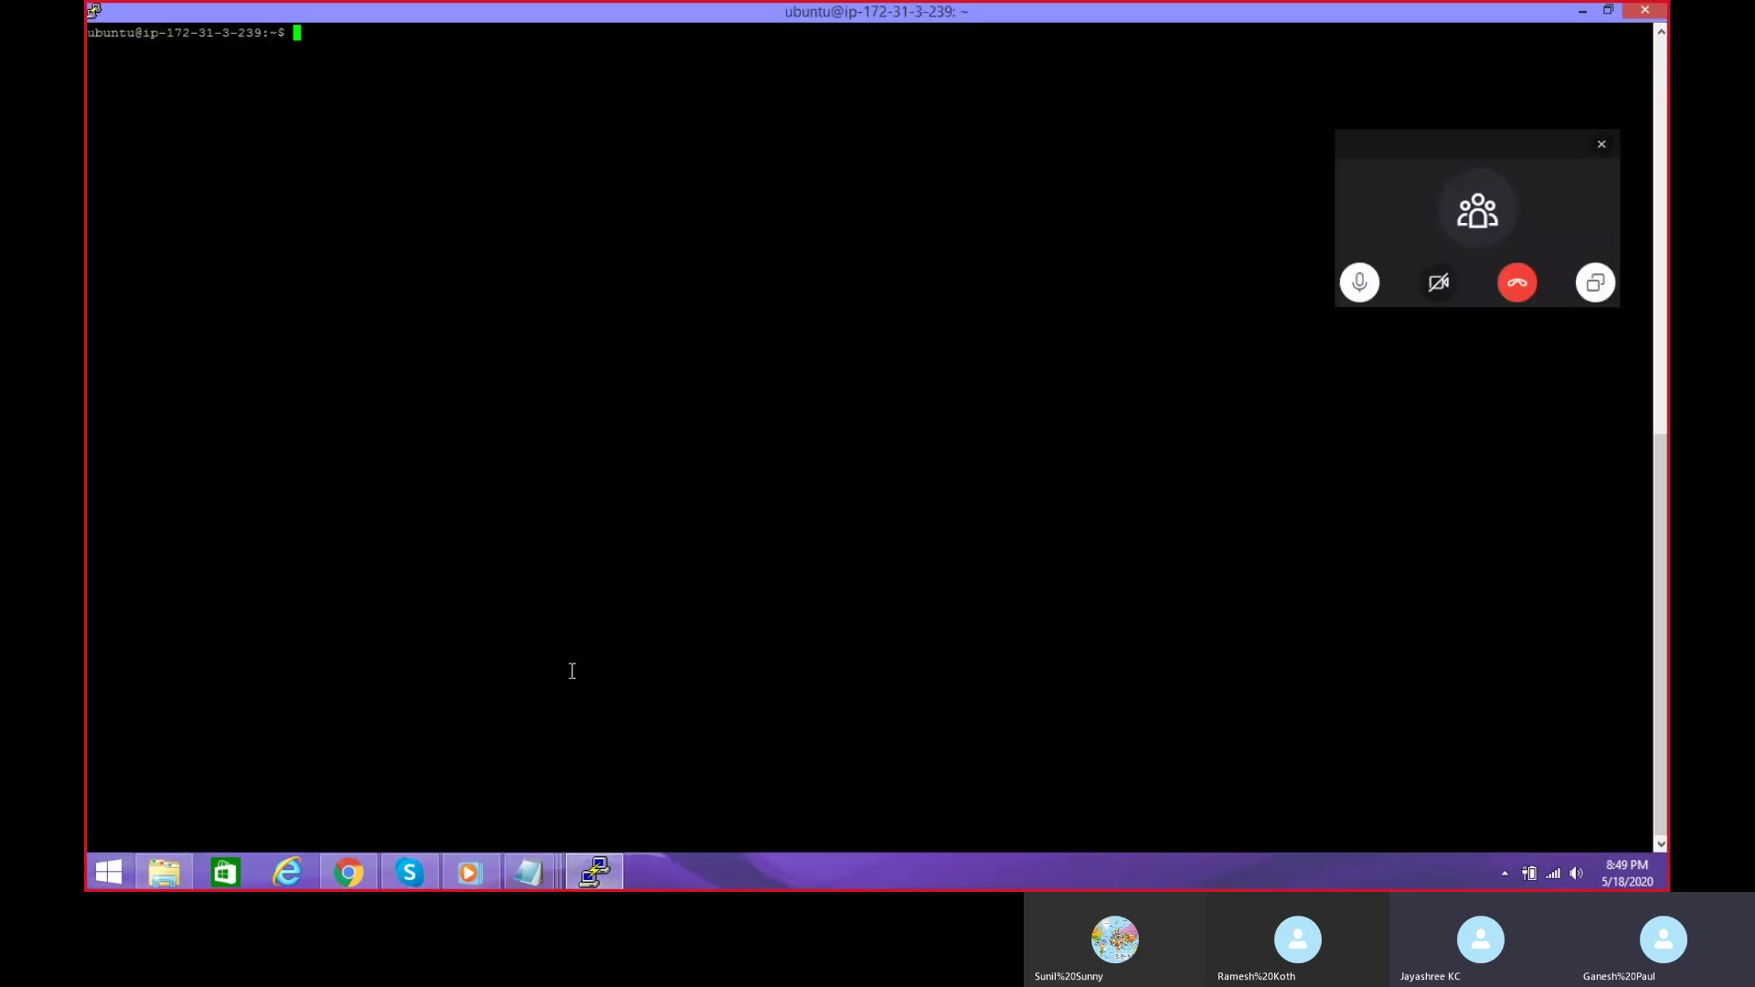
type("sudo")
right_click(386, 48)
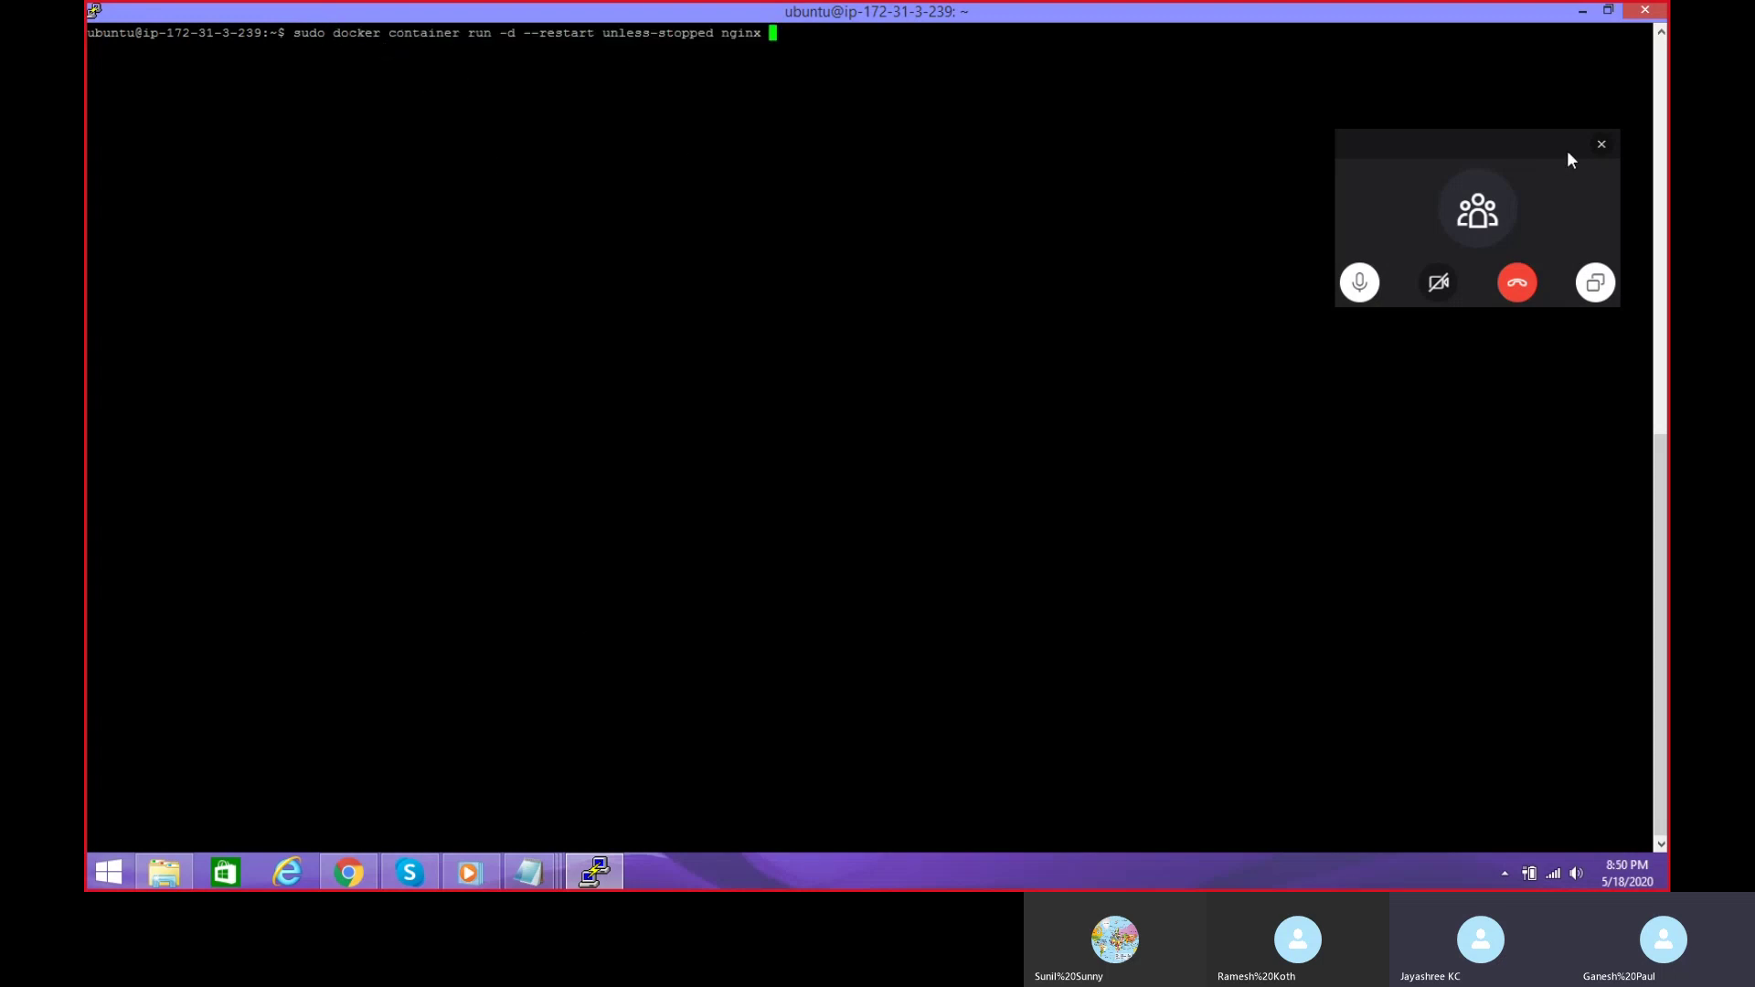
left_click(1602, 145)
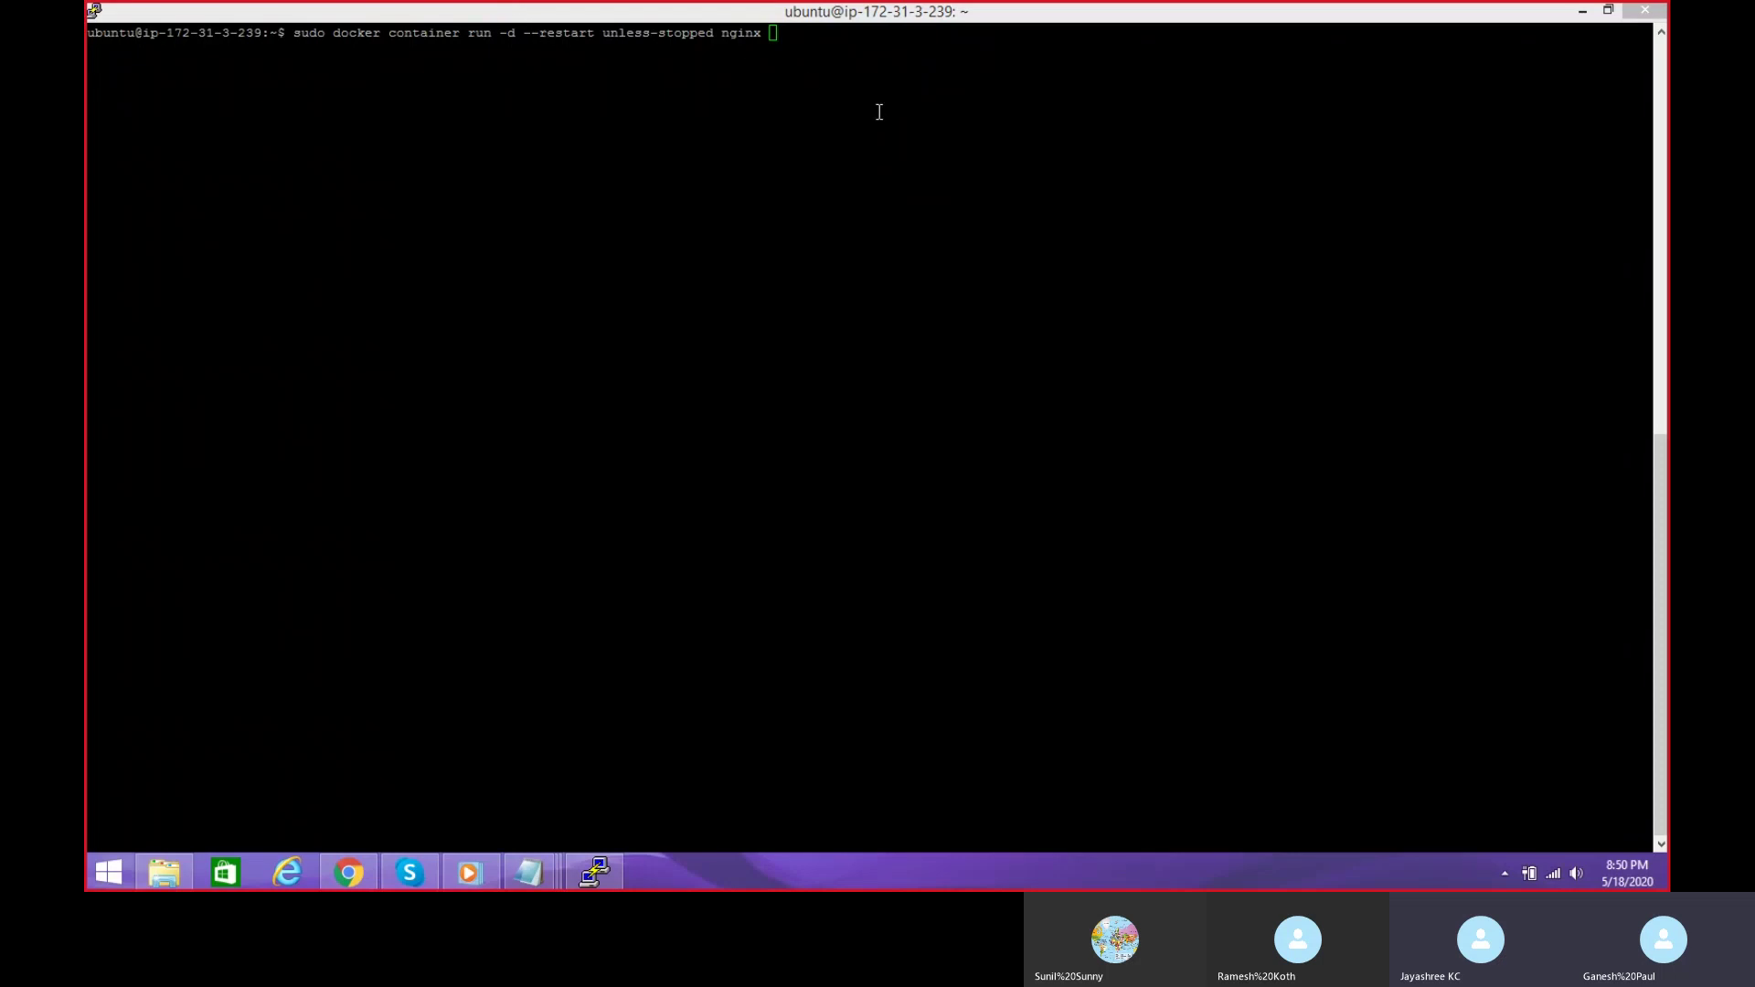
left_click(857, 54)
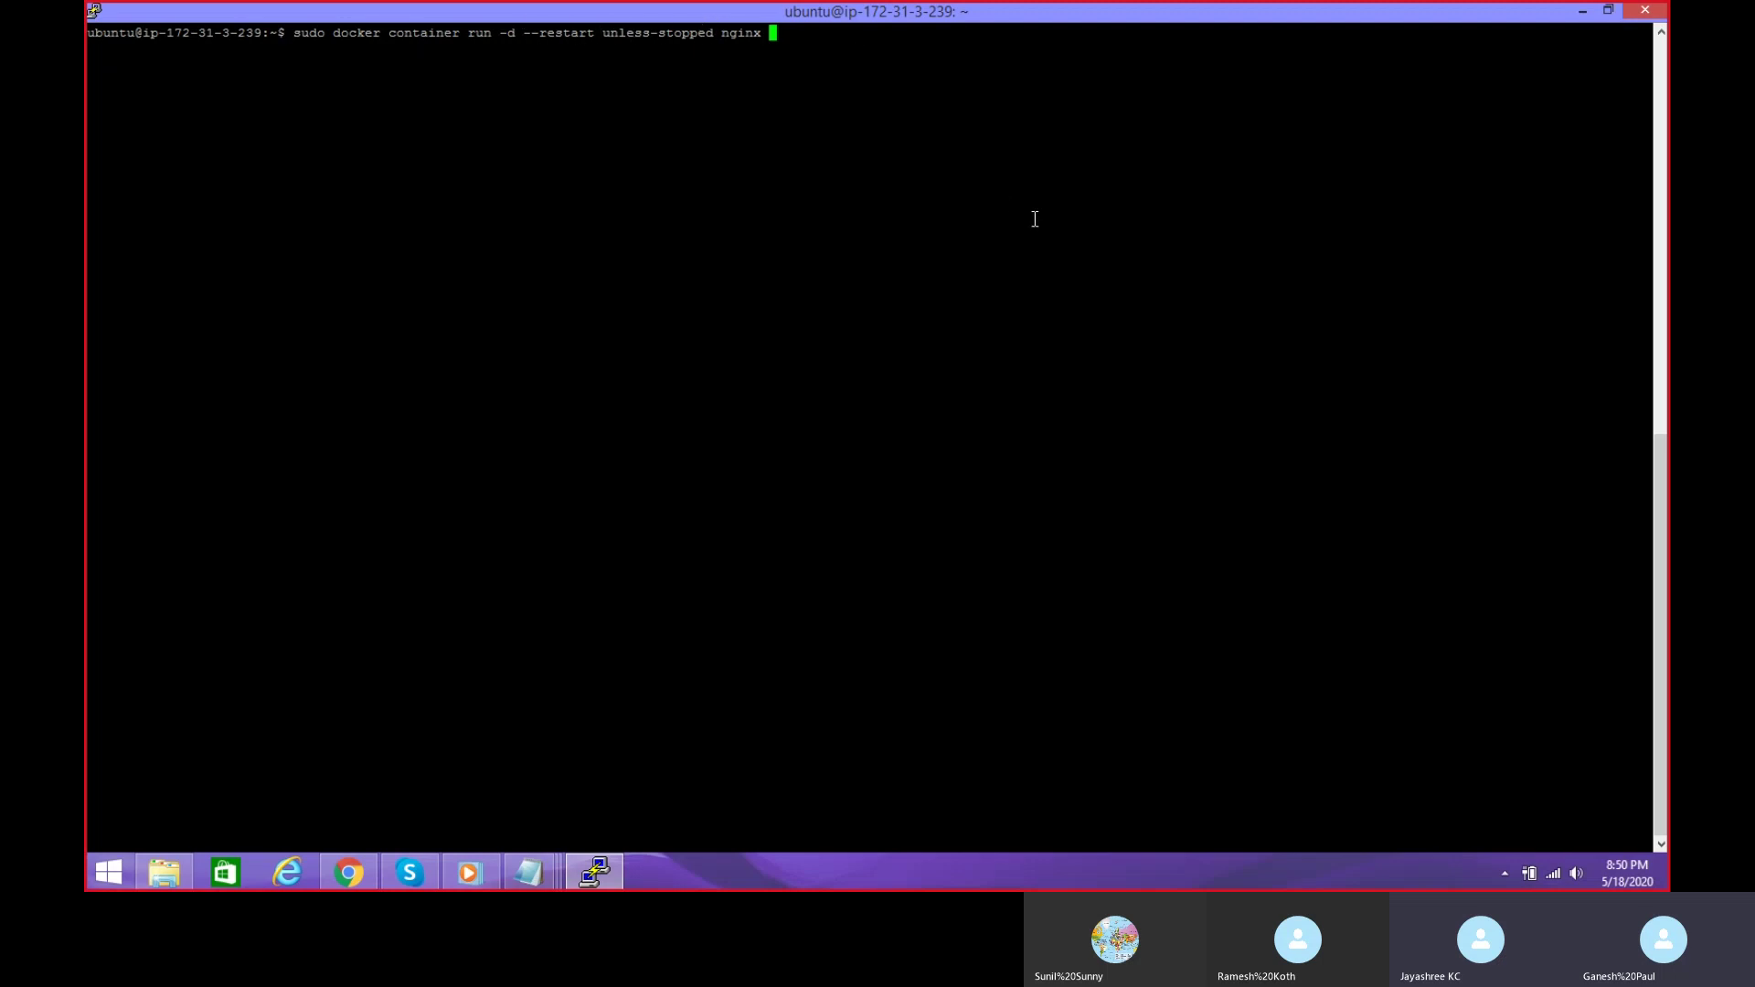
Step: Change the pasted command's -d option to -dt, add --name test2 before --restart, and run it
key("Left")
key("Left")
key("Left")
key("Left")
key("Left")
key("Left")
key("Left")
key("Left")
key("Left")
key("Left")
key("Left")
key("Left")
key("Left")
key("Left")
key("Left")
key("Left")
key("Left")
key("Left")
key("Left")
key("Left")
key("Left")
key("Left")
key("Left")
key("Left")
type("t")
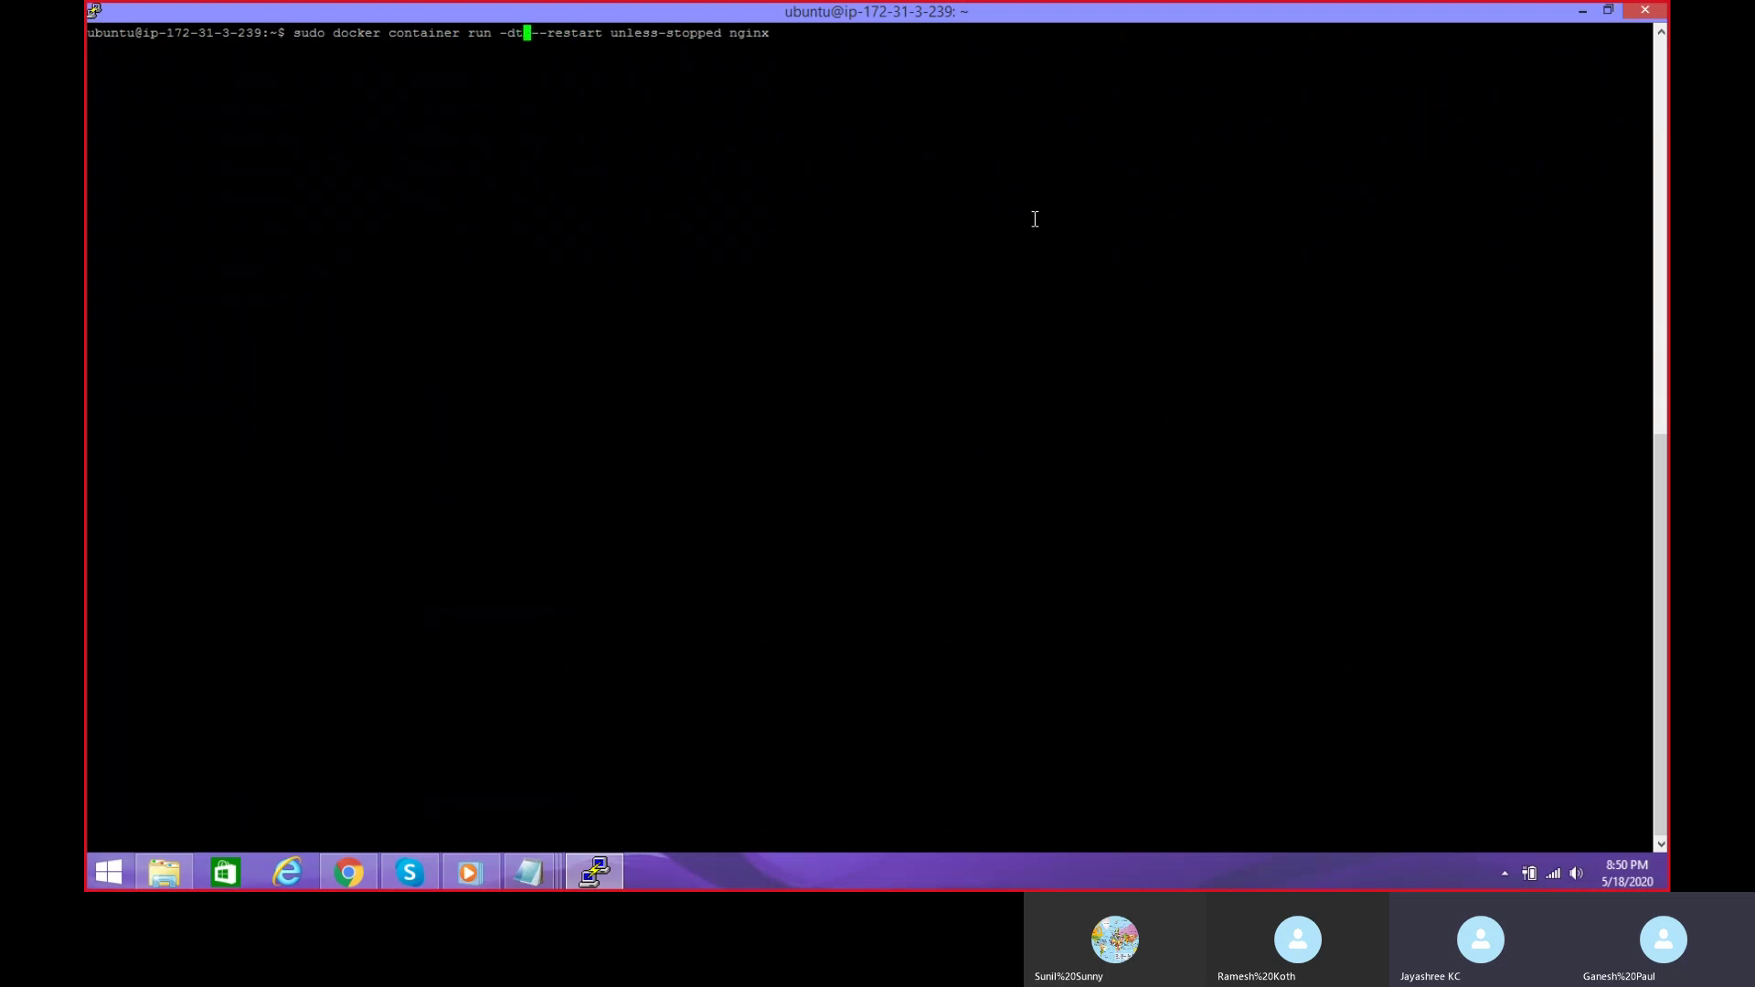
type(" --test2 --")
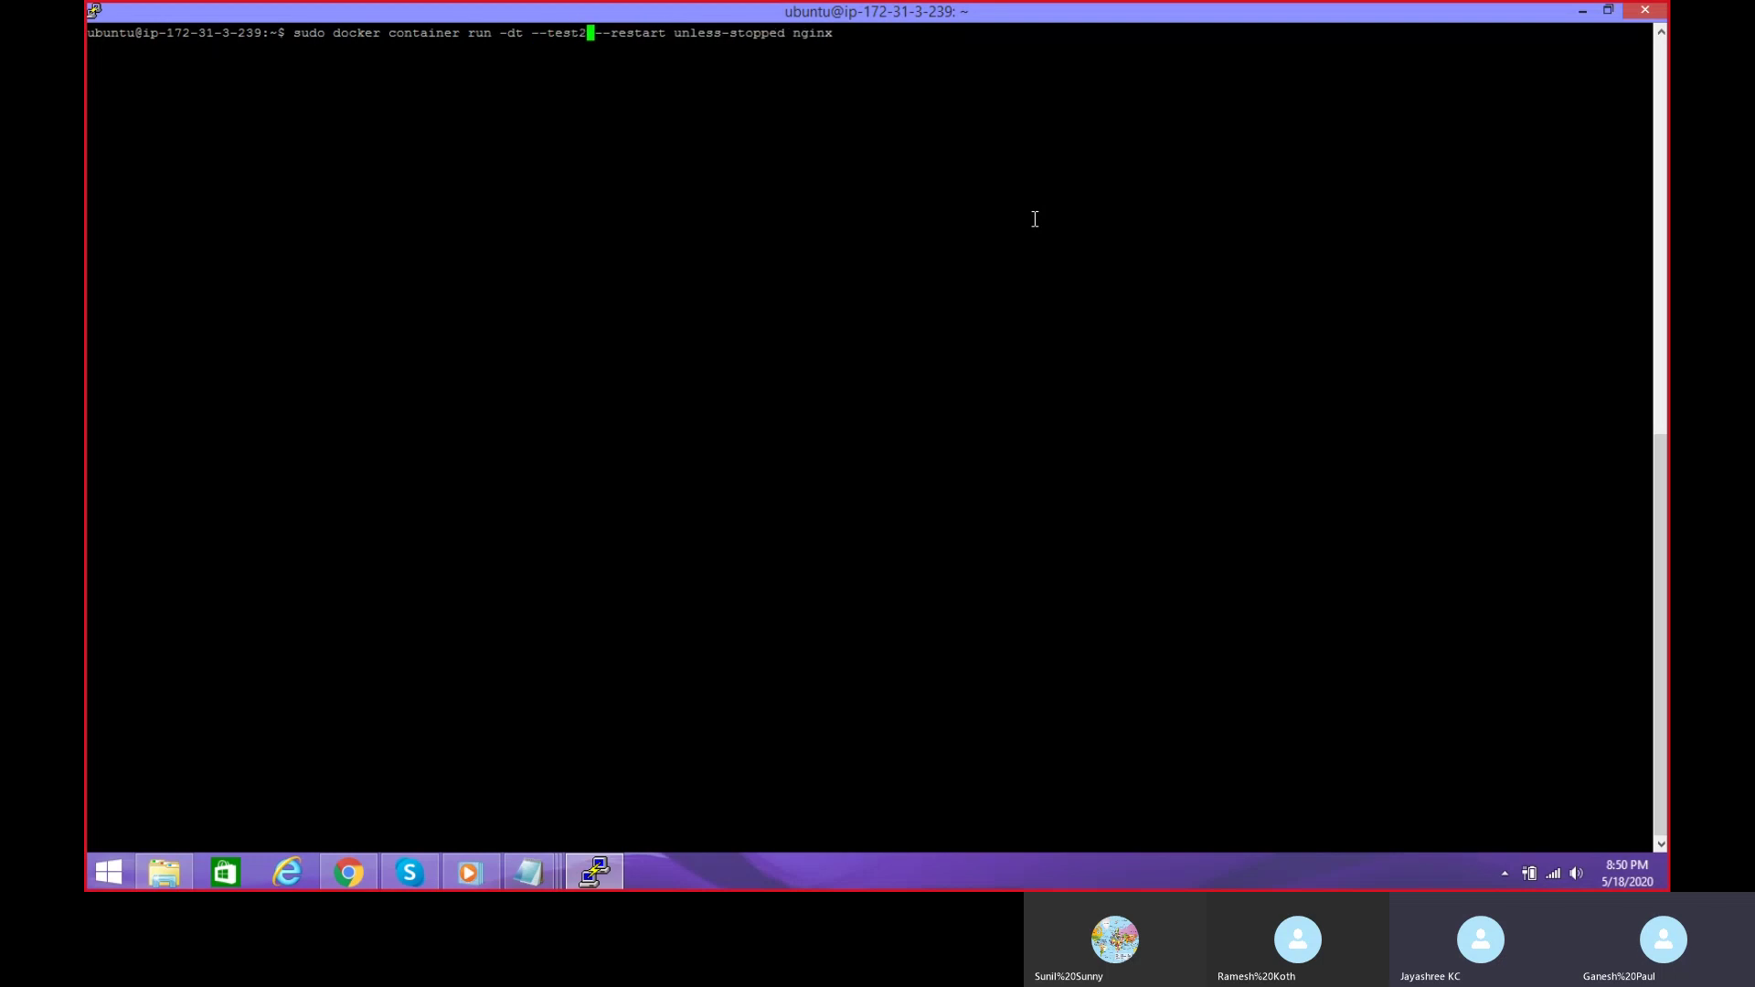
key("BackSpace")
key("Left")
key("Left")
key("Left")
key("Left")
key("Left")
type("name")
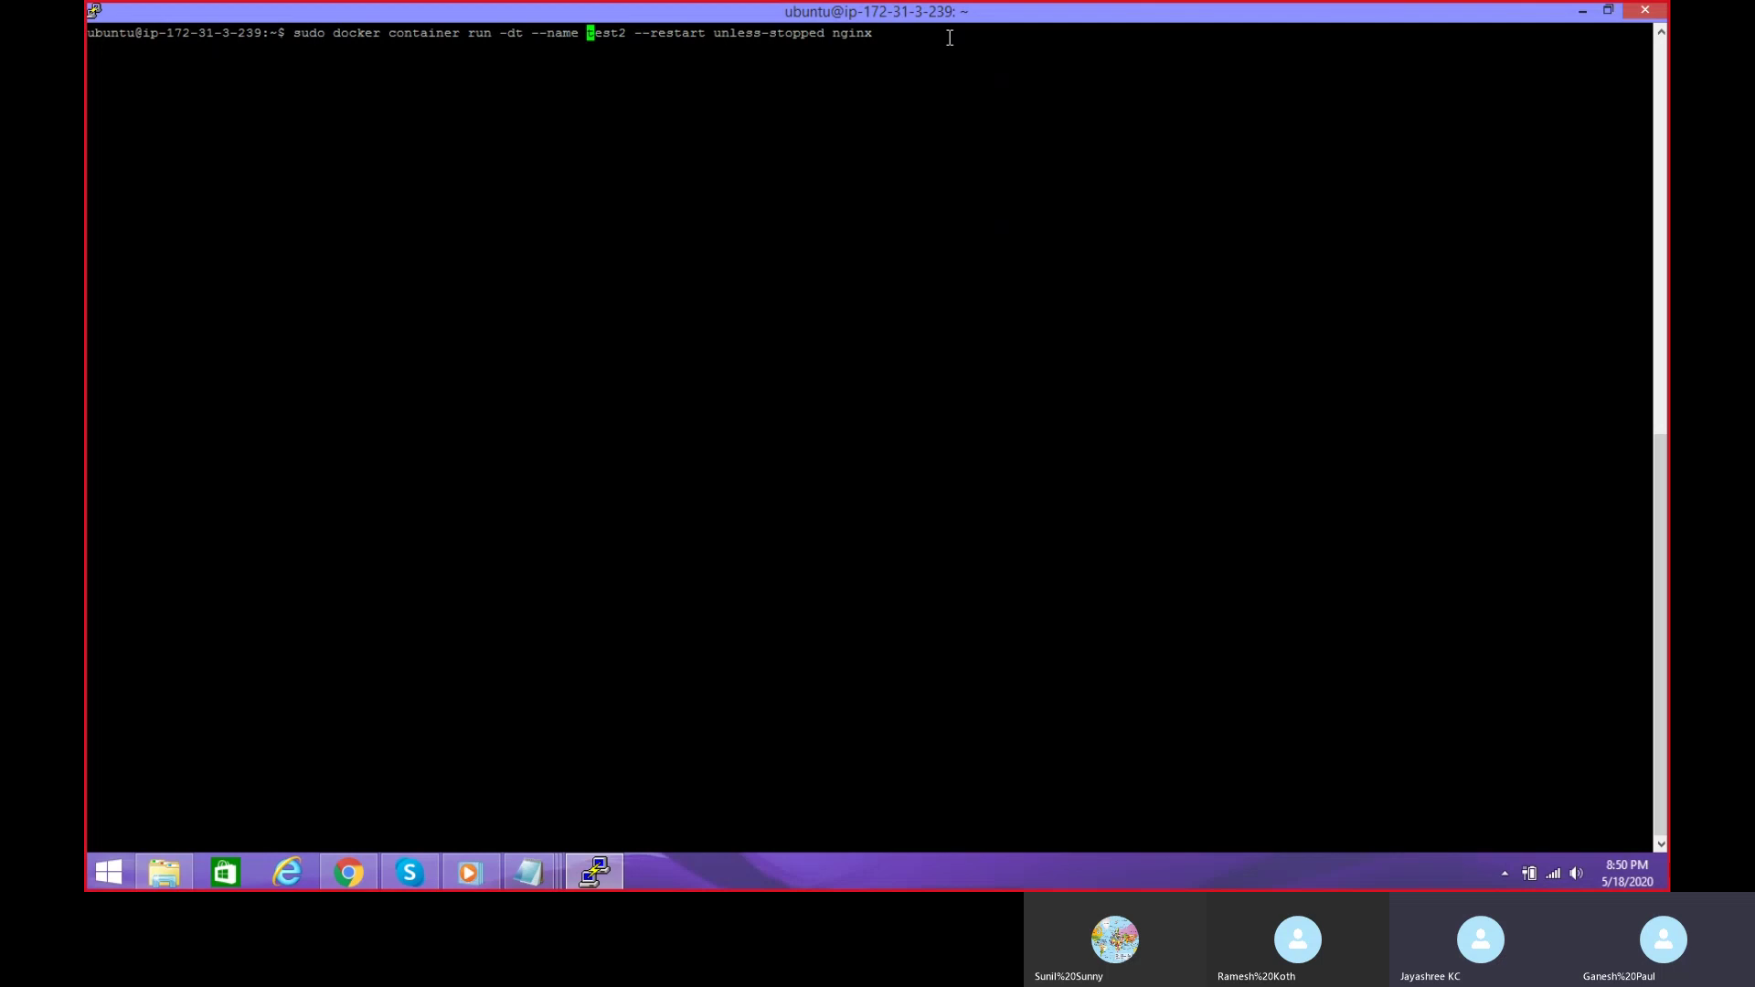
key("Return")
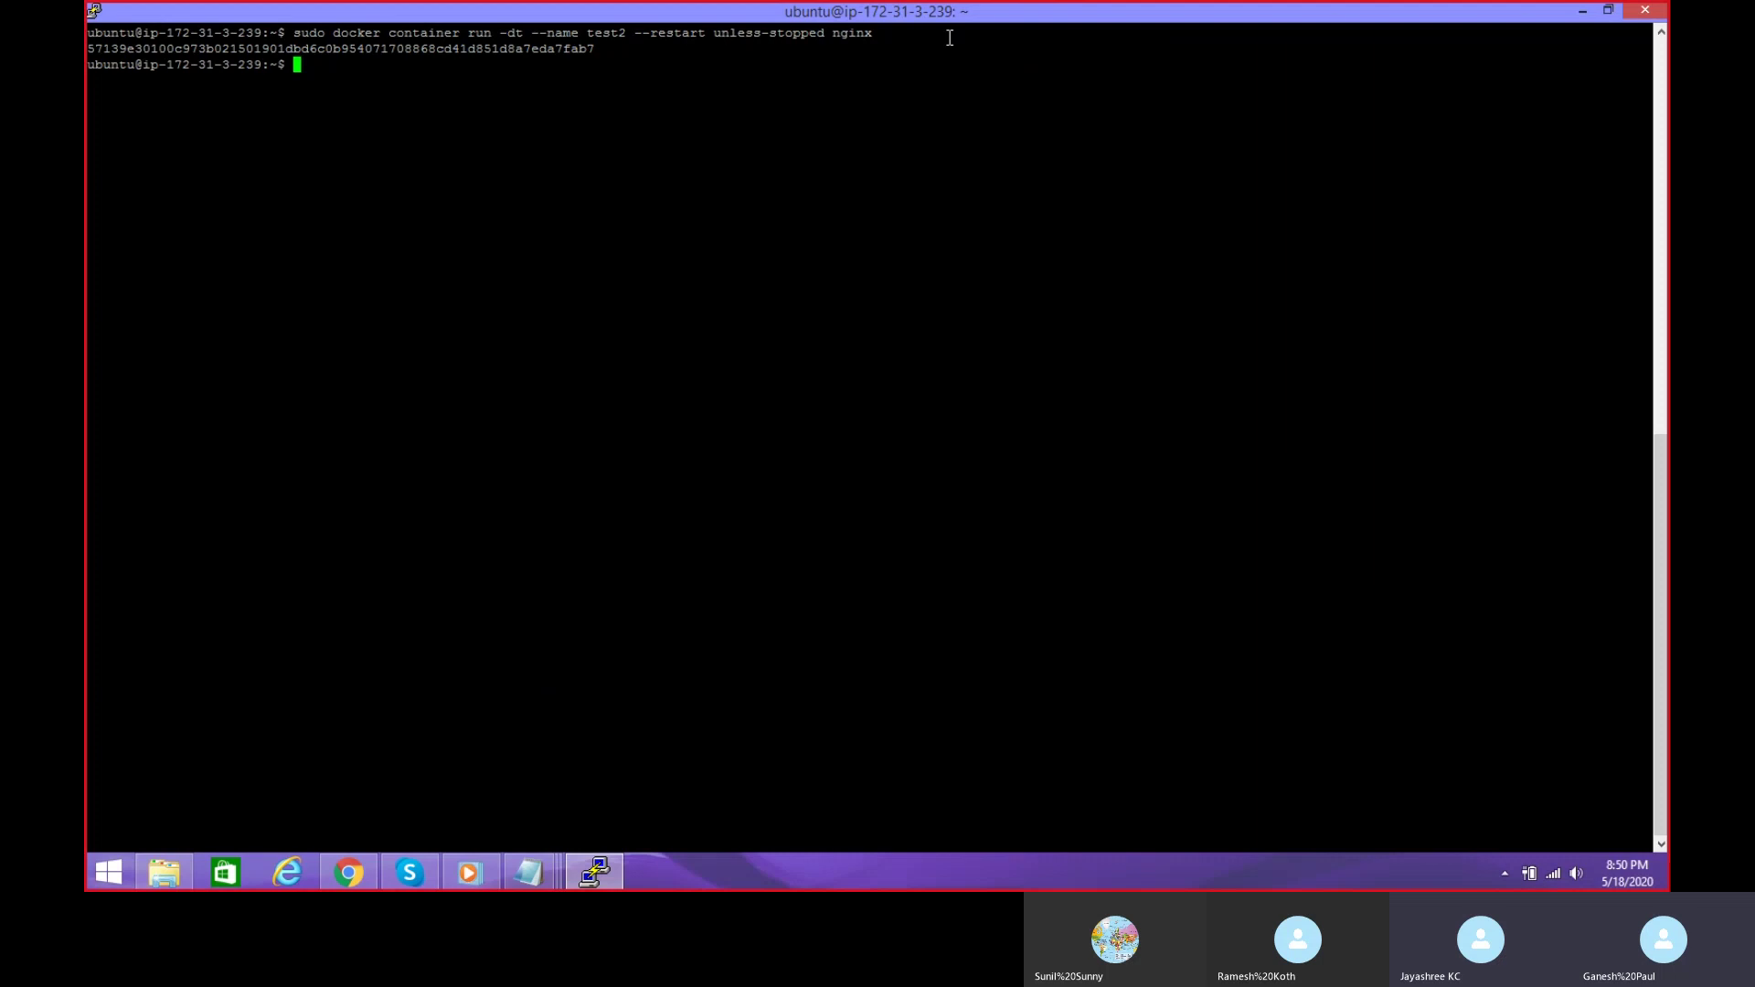
Step: Recall sudo docker ps -a and list all containers, including test2
key("Up")
key("Up")
key("Up")
key("Return")
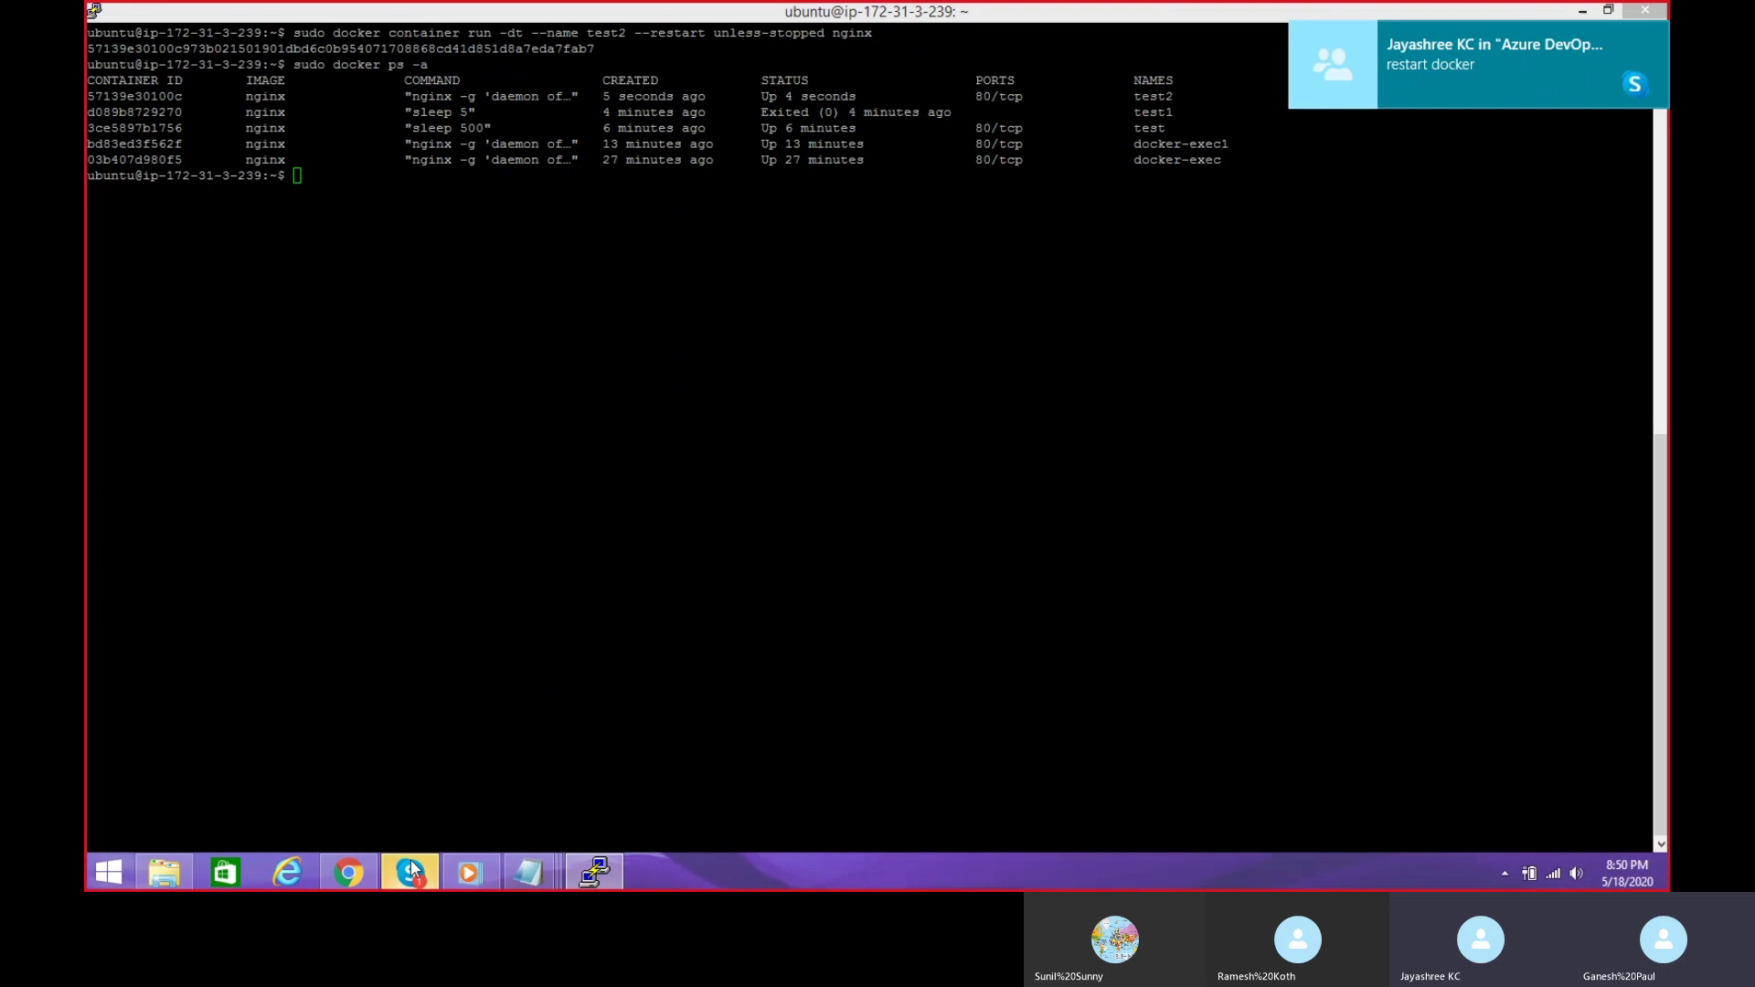
Step: Copy restart docker from the Skype chat and try to run it with sudo in PuTTY
left_click(430, 876)
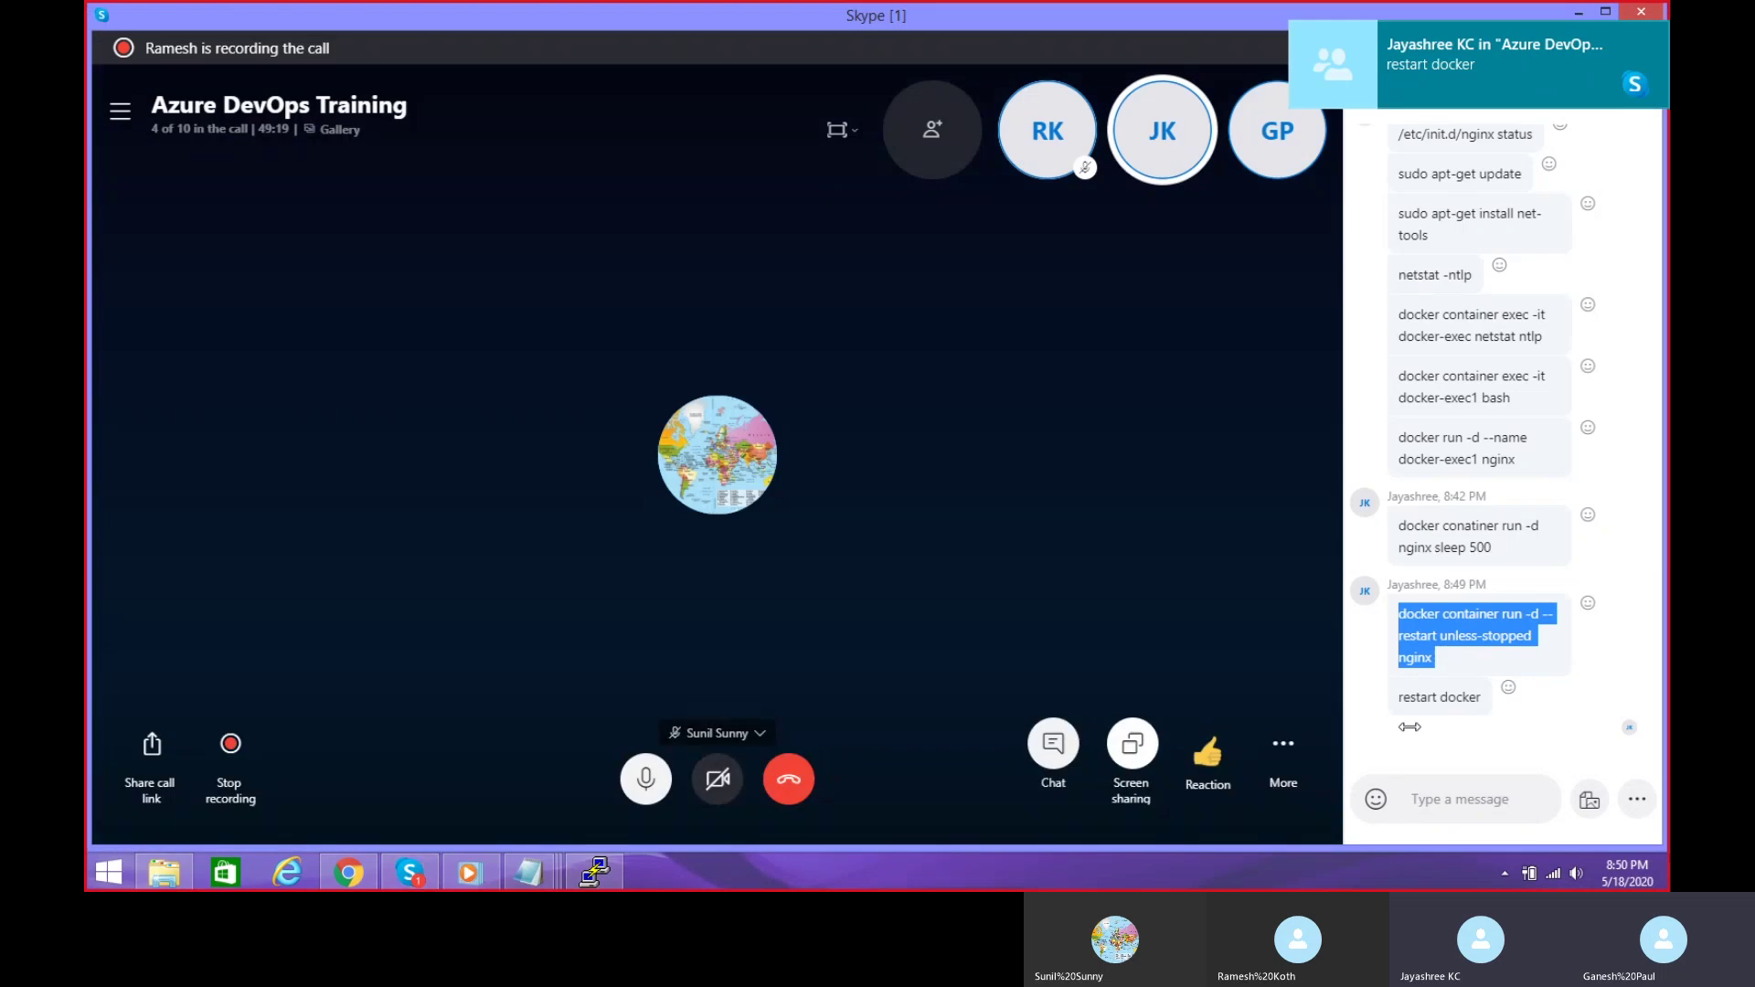
left_click_drag(1404, 699, 1482, 697)
left_click(1481, 698)
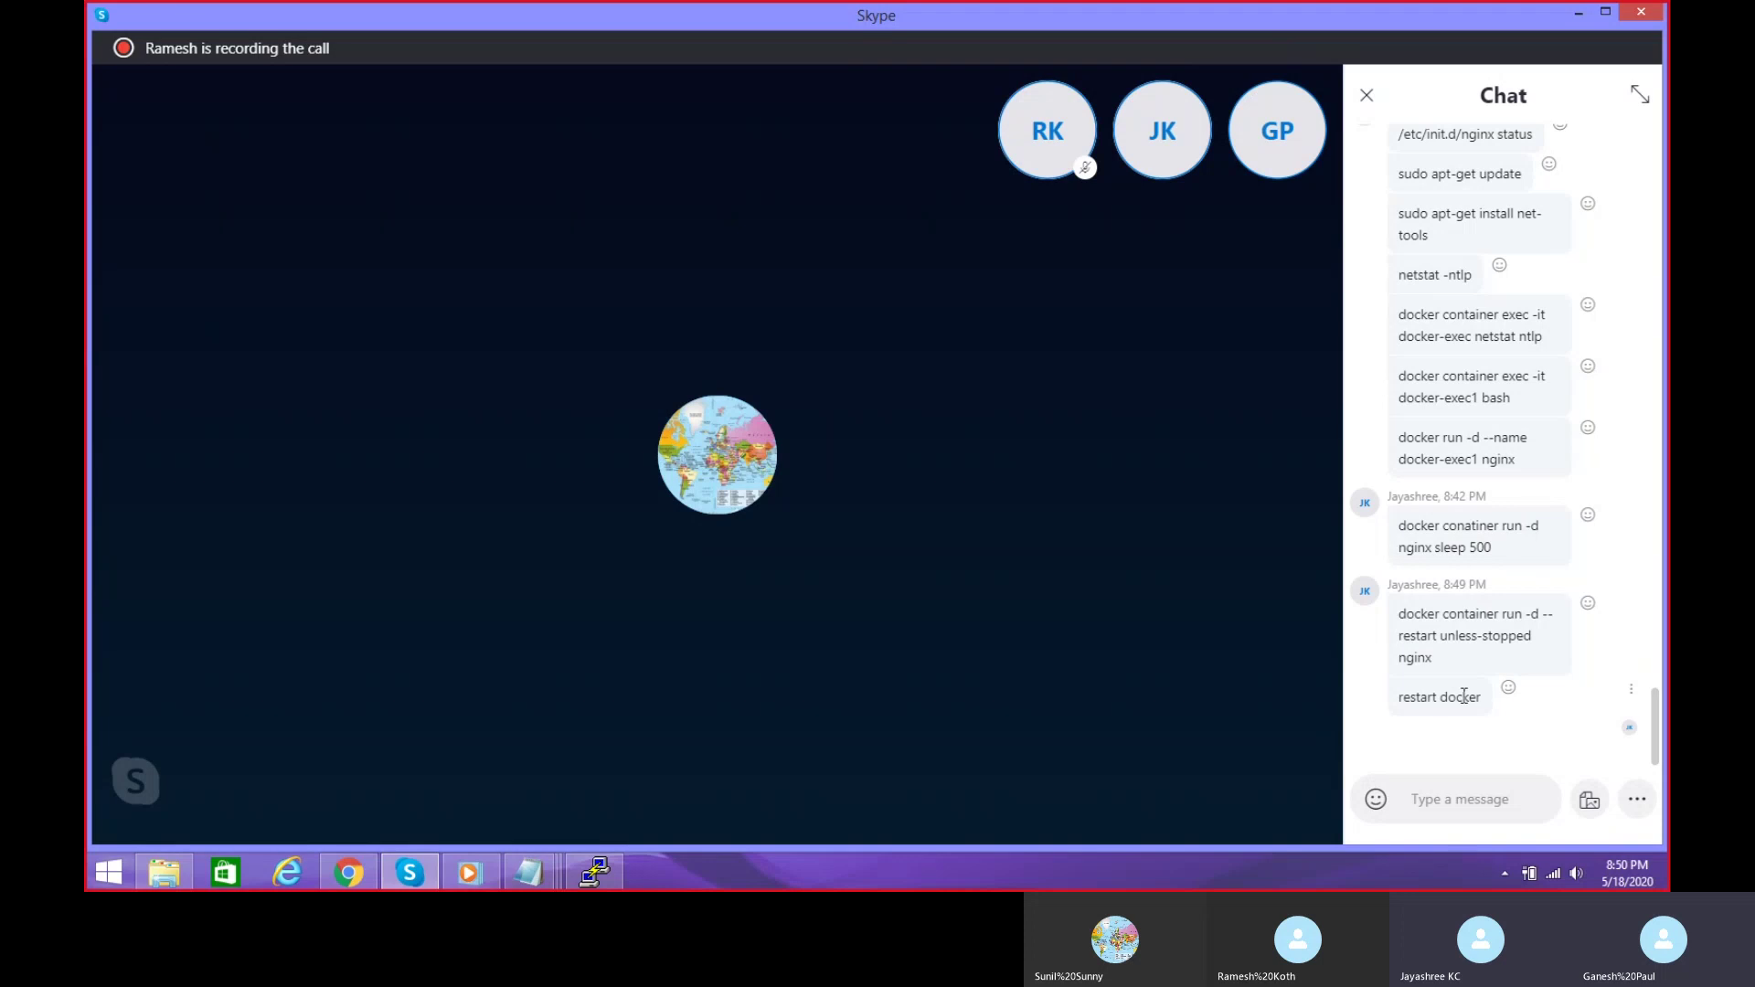
left_click_drag(1401, 698, 1490, 704)
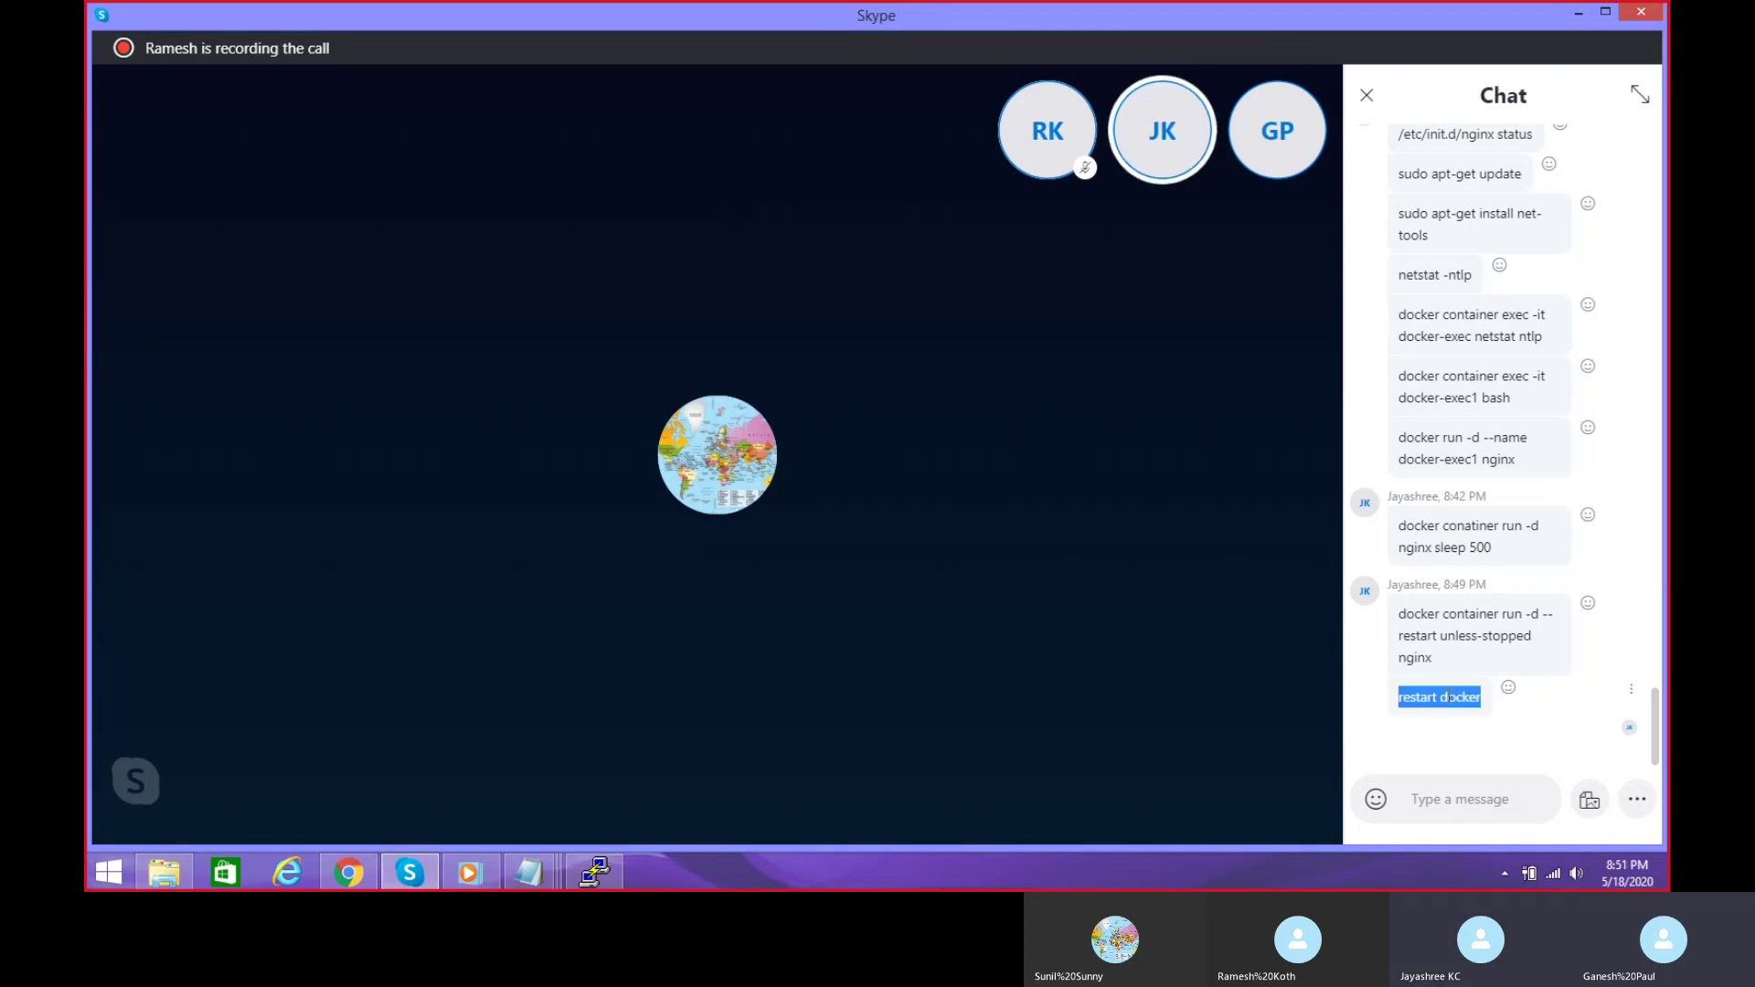
left_click(594, 874)
type("sudo ")
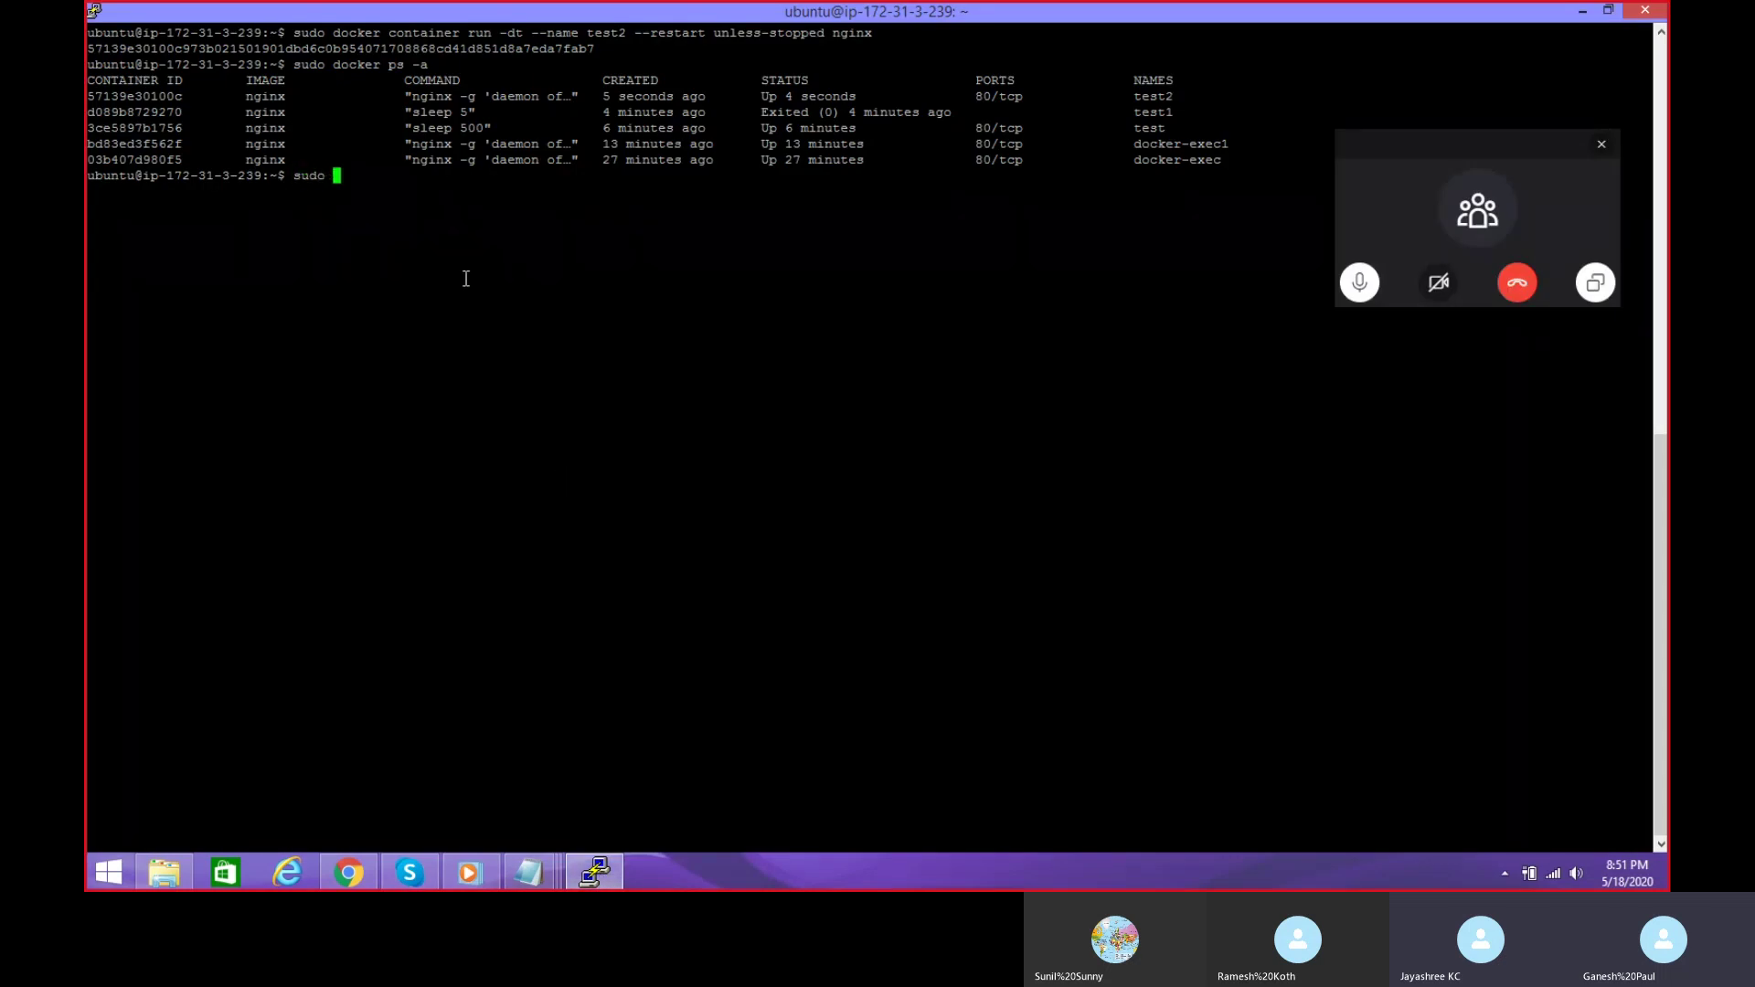
type("restart docker")
key("Return")
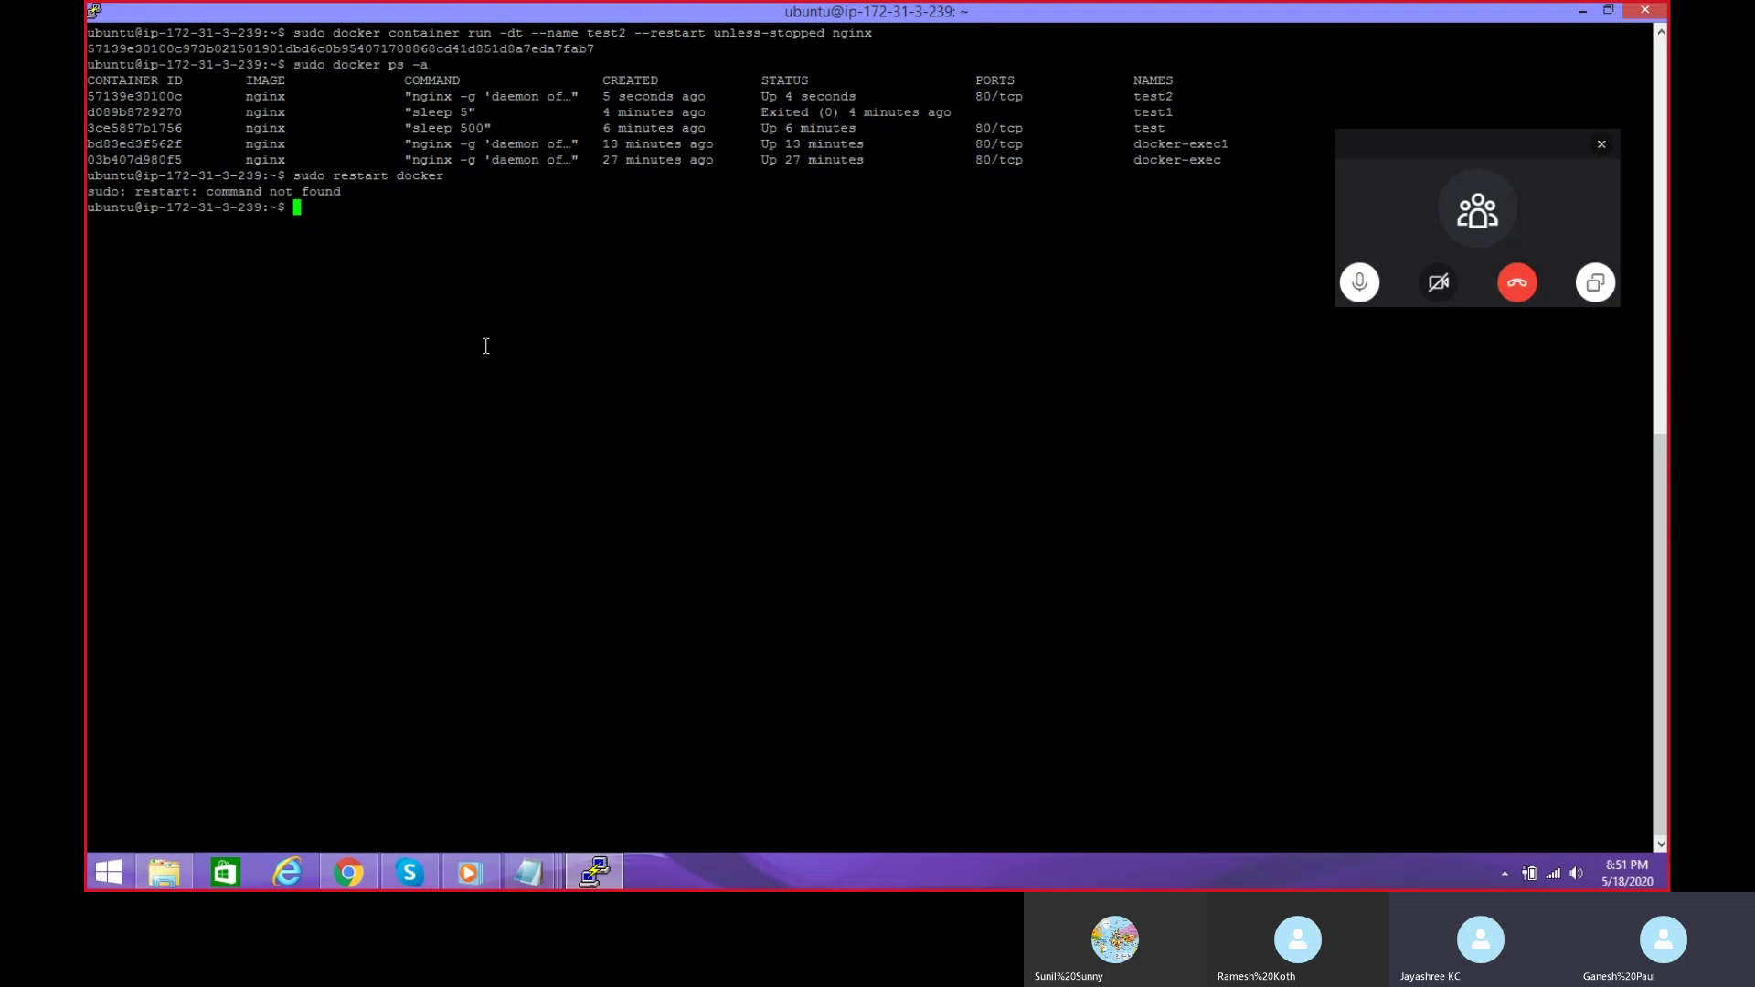
Step: Close the floating call window and try to restart Docker with sudo docker restart
left_click(1601, 148)
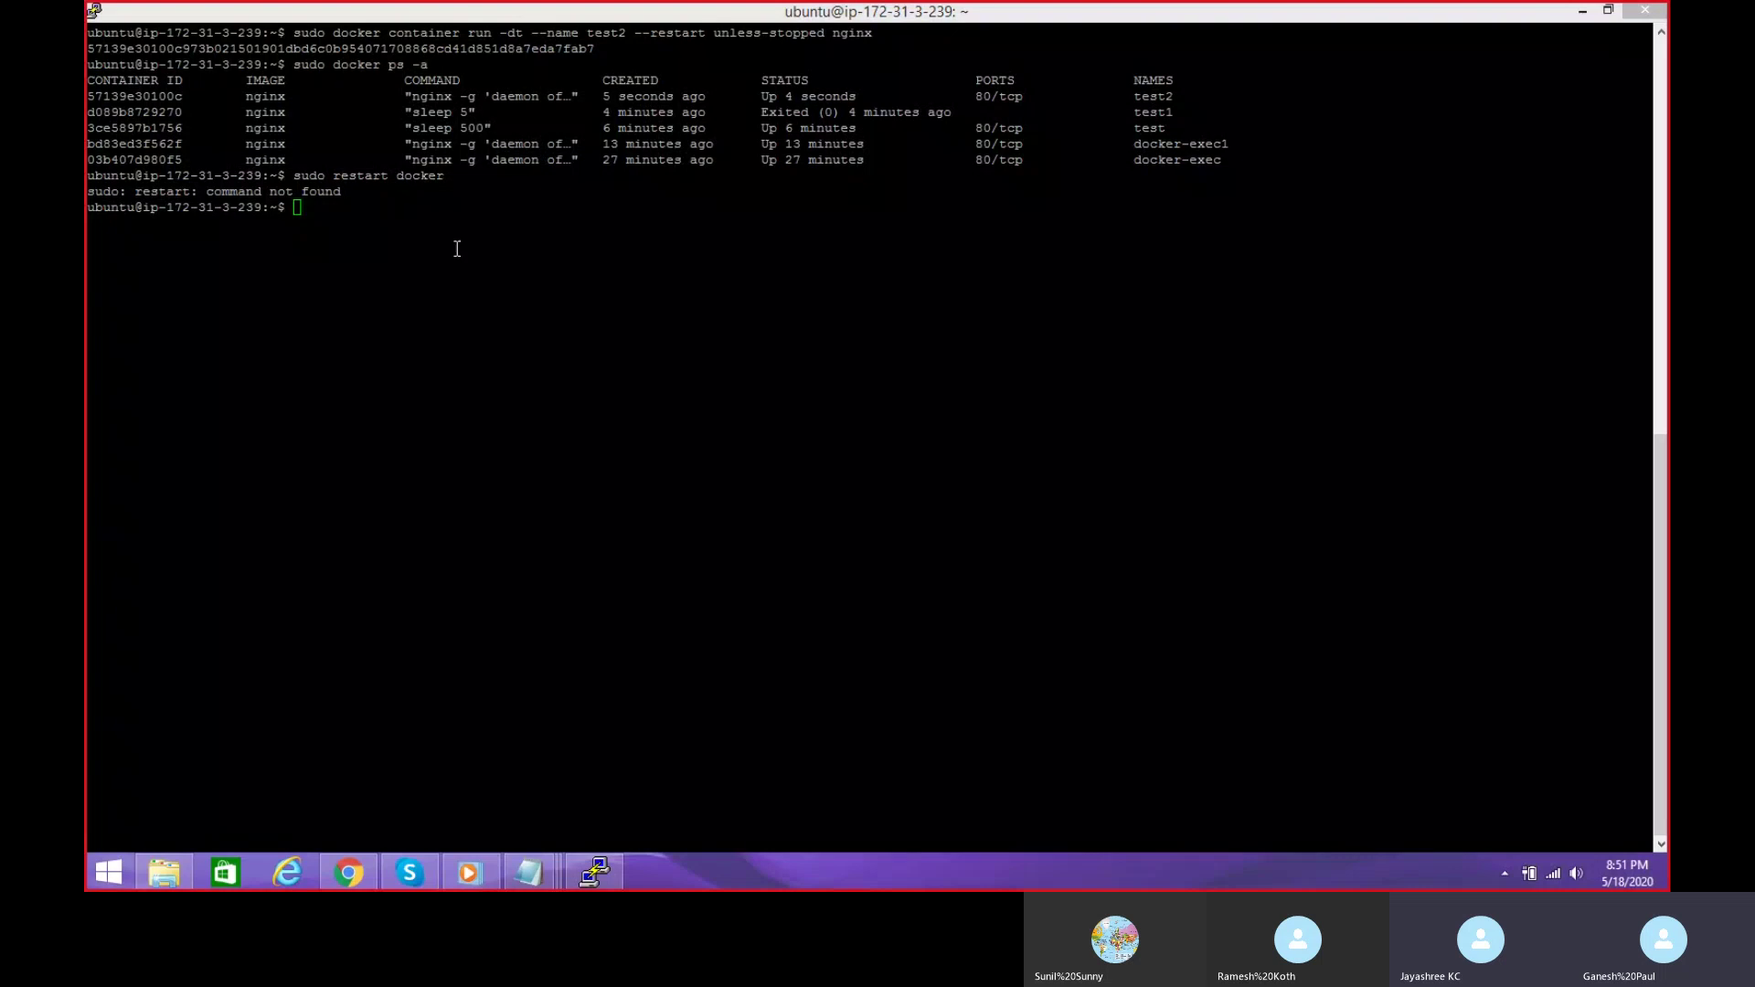
left_click(341, 228)
type("su")
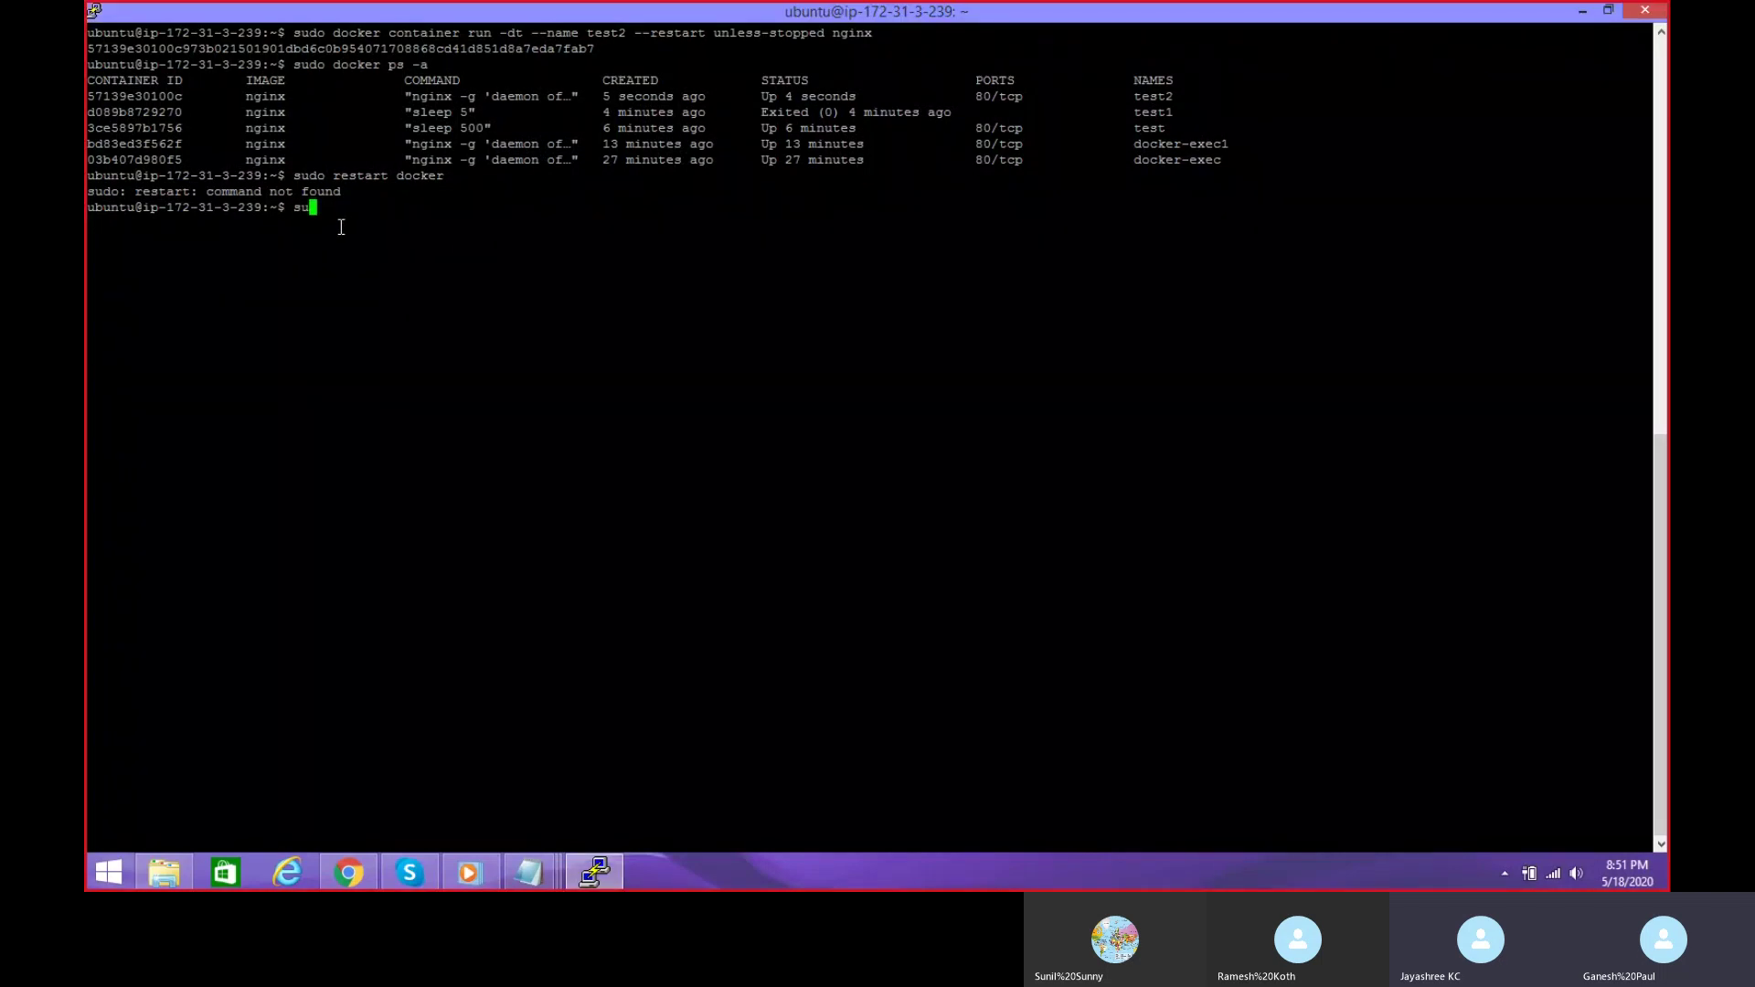
type("do docker restart")
key("Return")
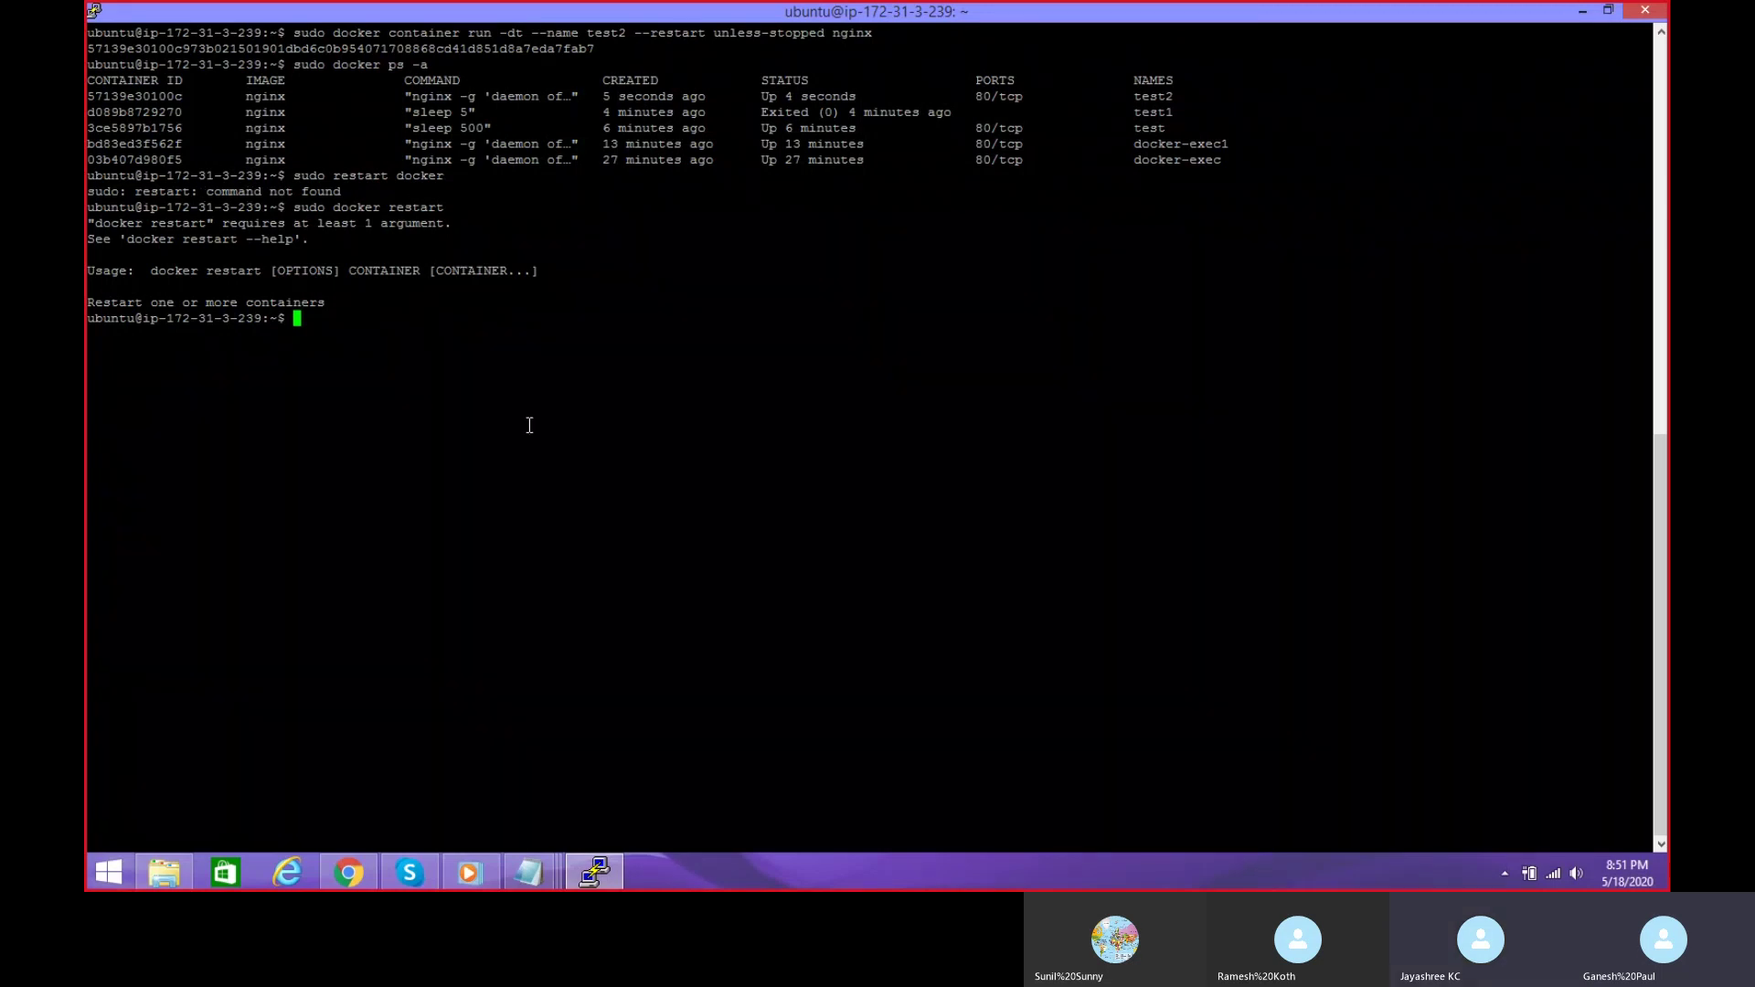
Step: Restart the test2 container by running sudo docker restart with its container ID 57139e30100c
key("Up")
left_click_drag(190, 79, 88, 94)
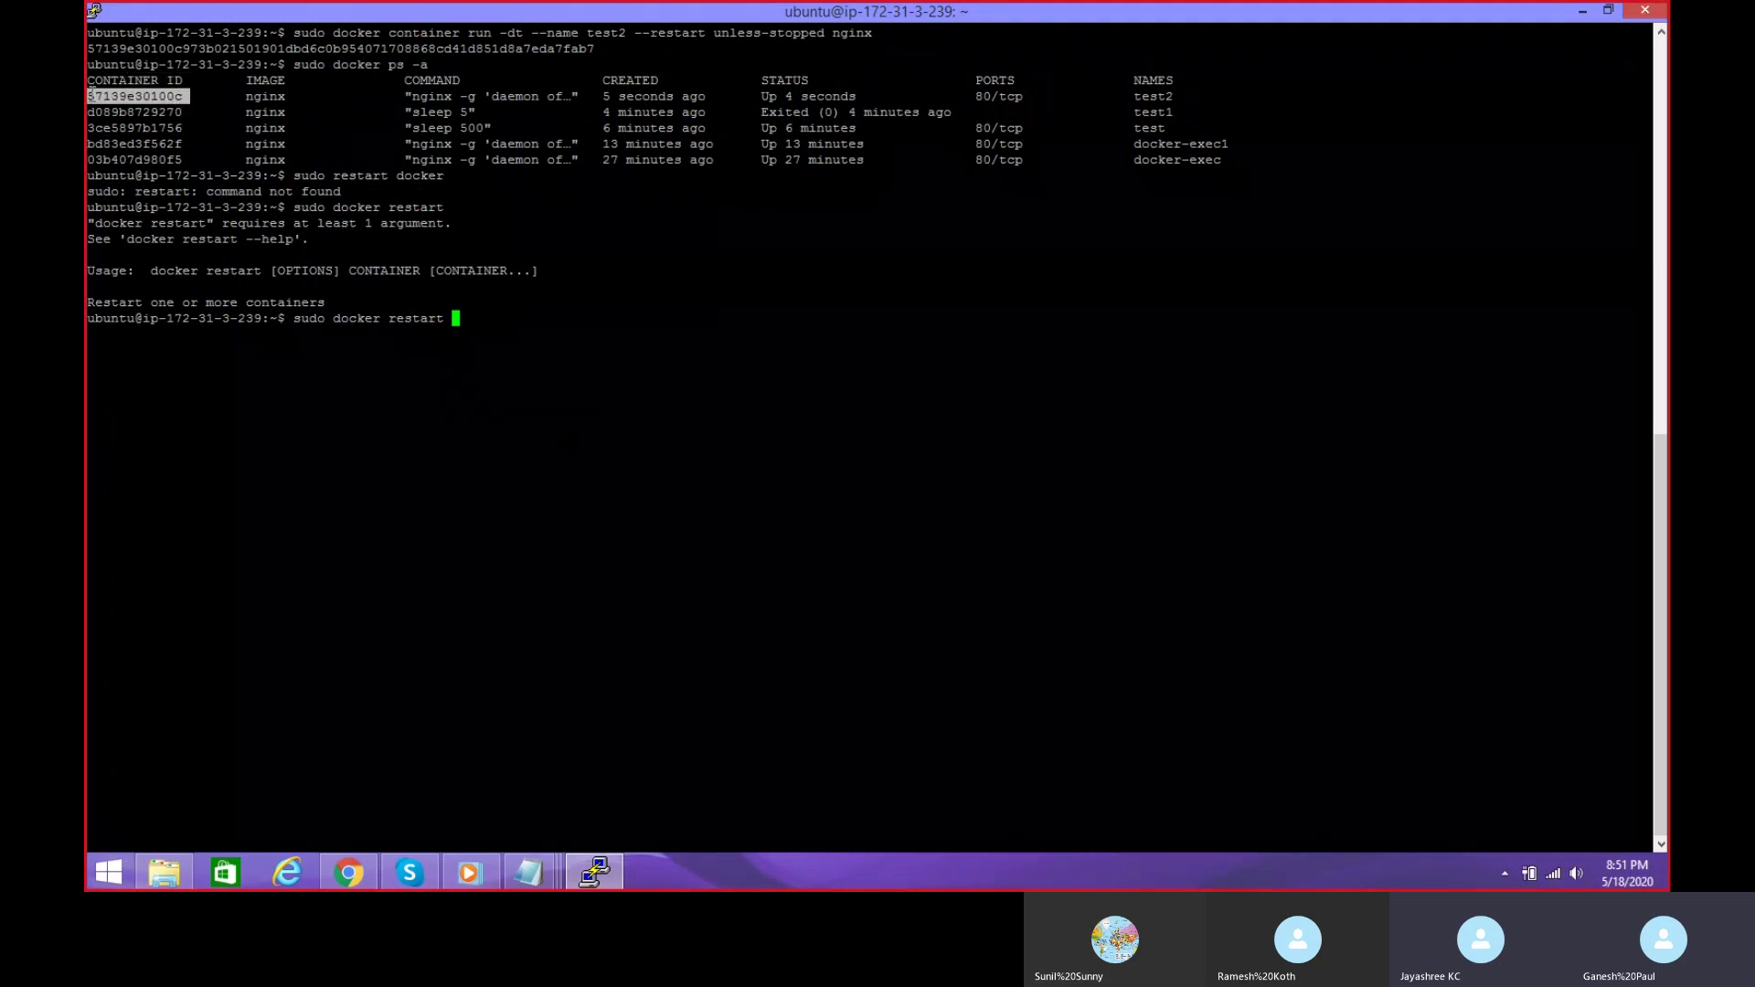
right_click(92, 88)
key("Return")
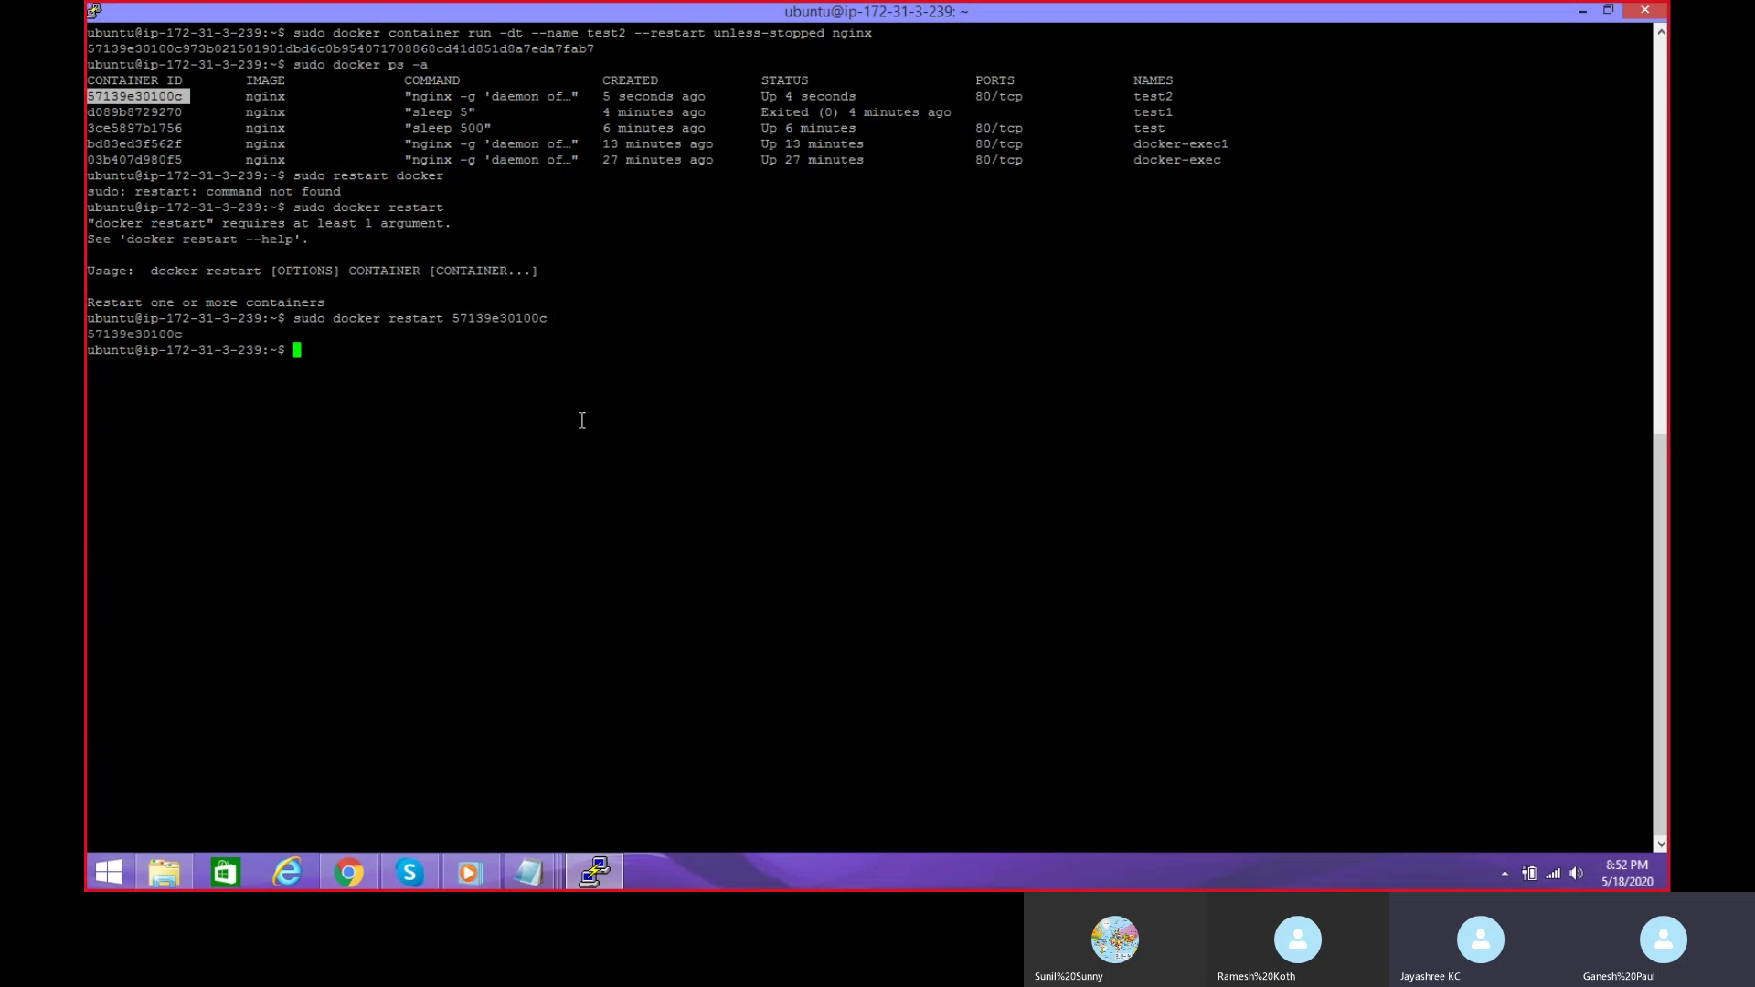
Step: List all containers with sudo docker ps -a to check the status of the restarted test2
key("Up")
key("Up")
key("Up")
key("Up")
key("Return")
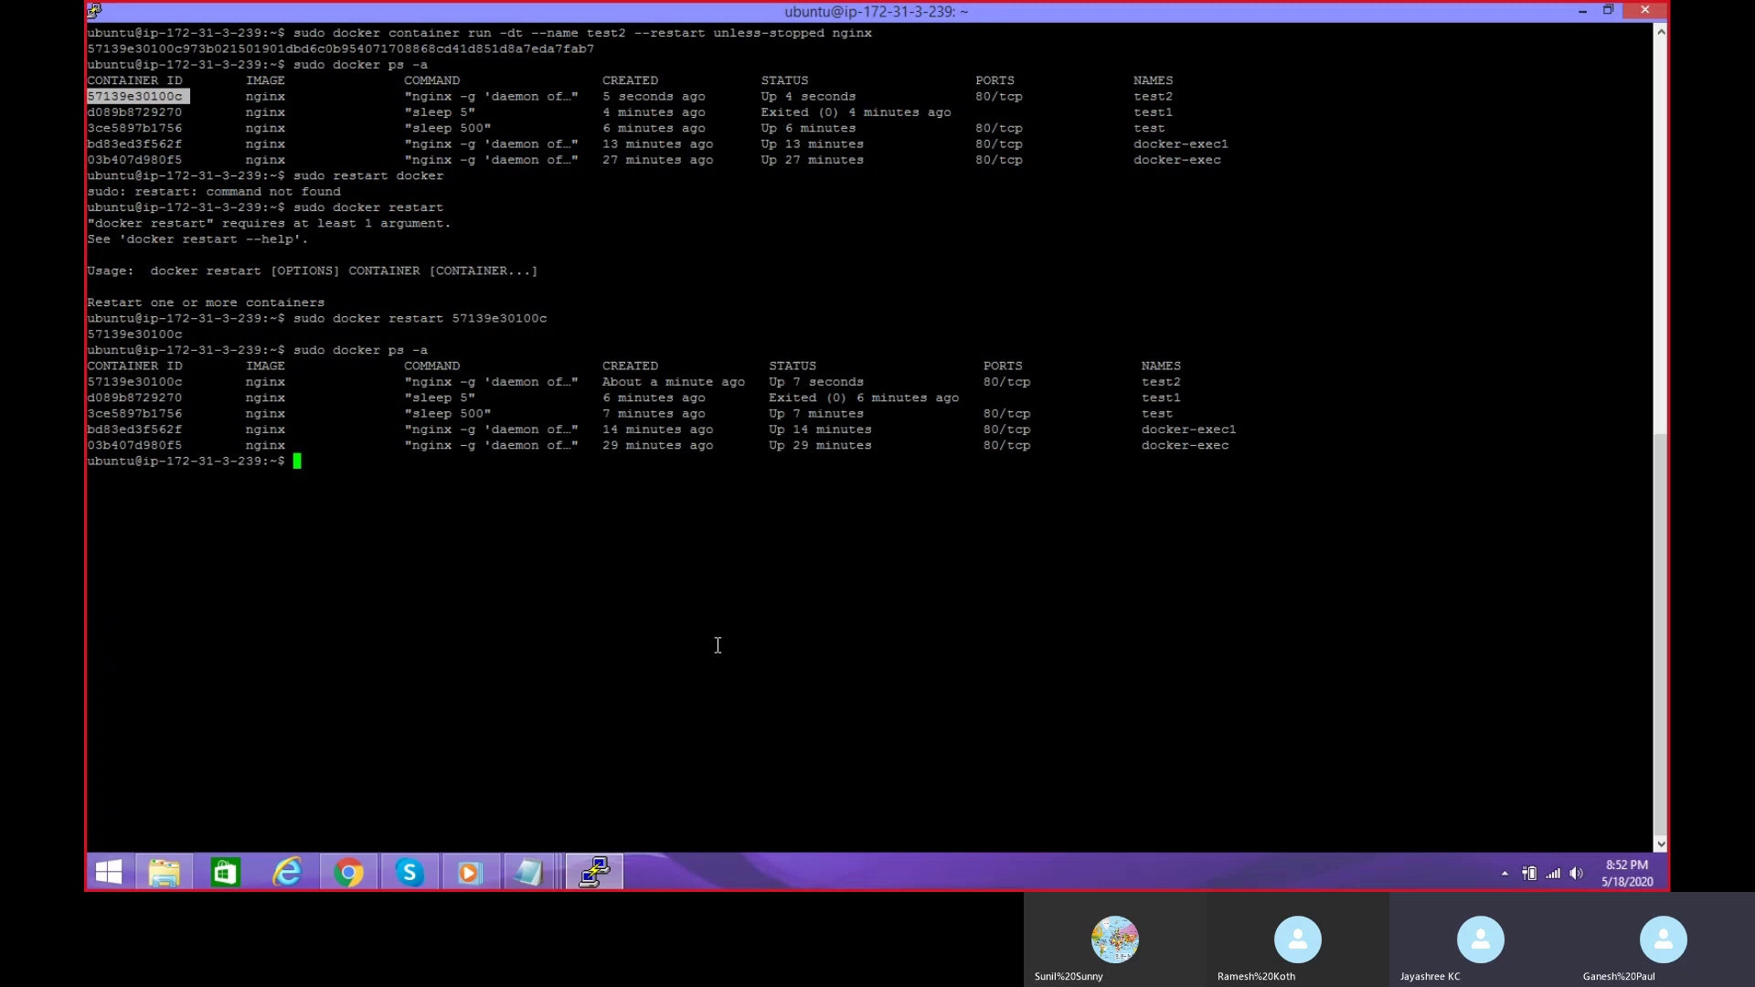
Step: List all containers once more and display the help with sudo docker restart --help
key("Up")
key("Return")
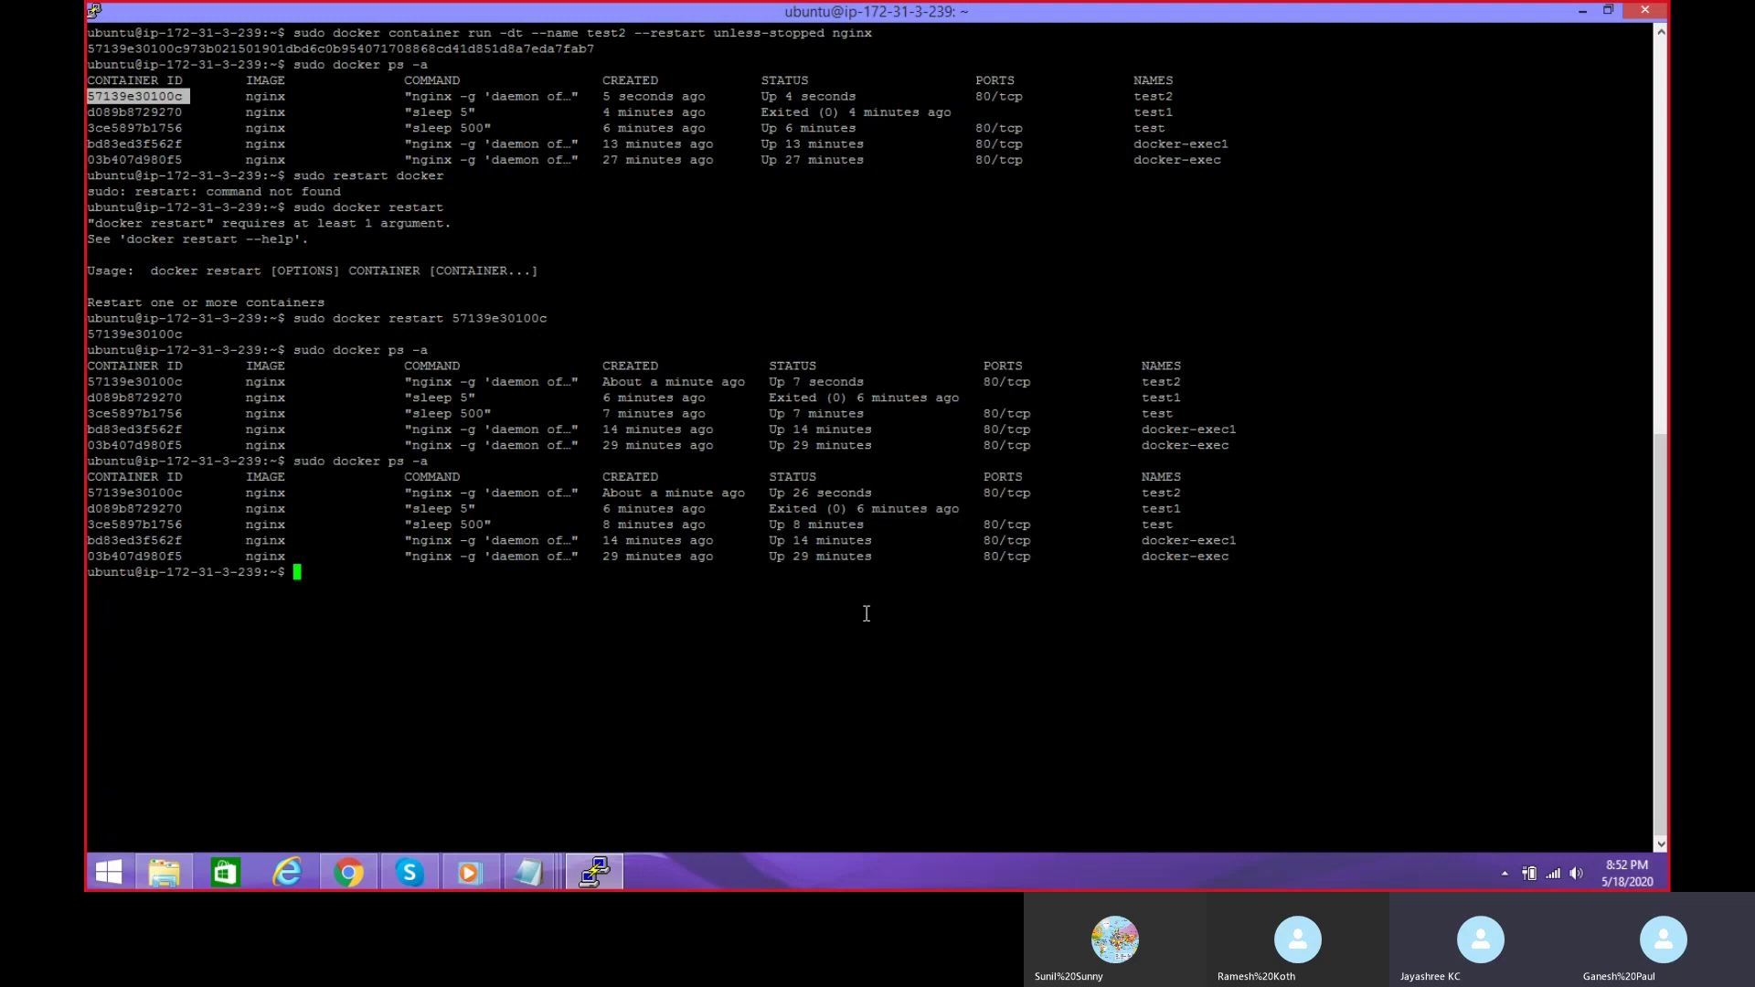
type("sudo docker restart --help")
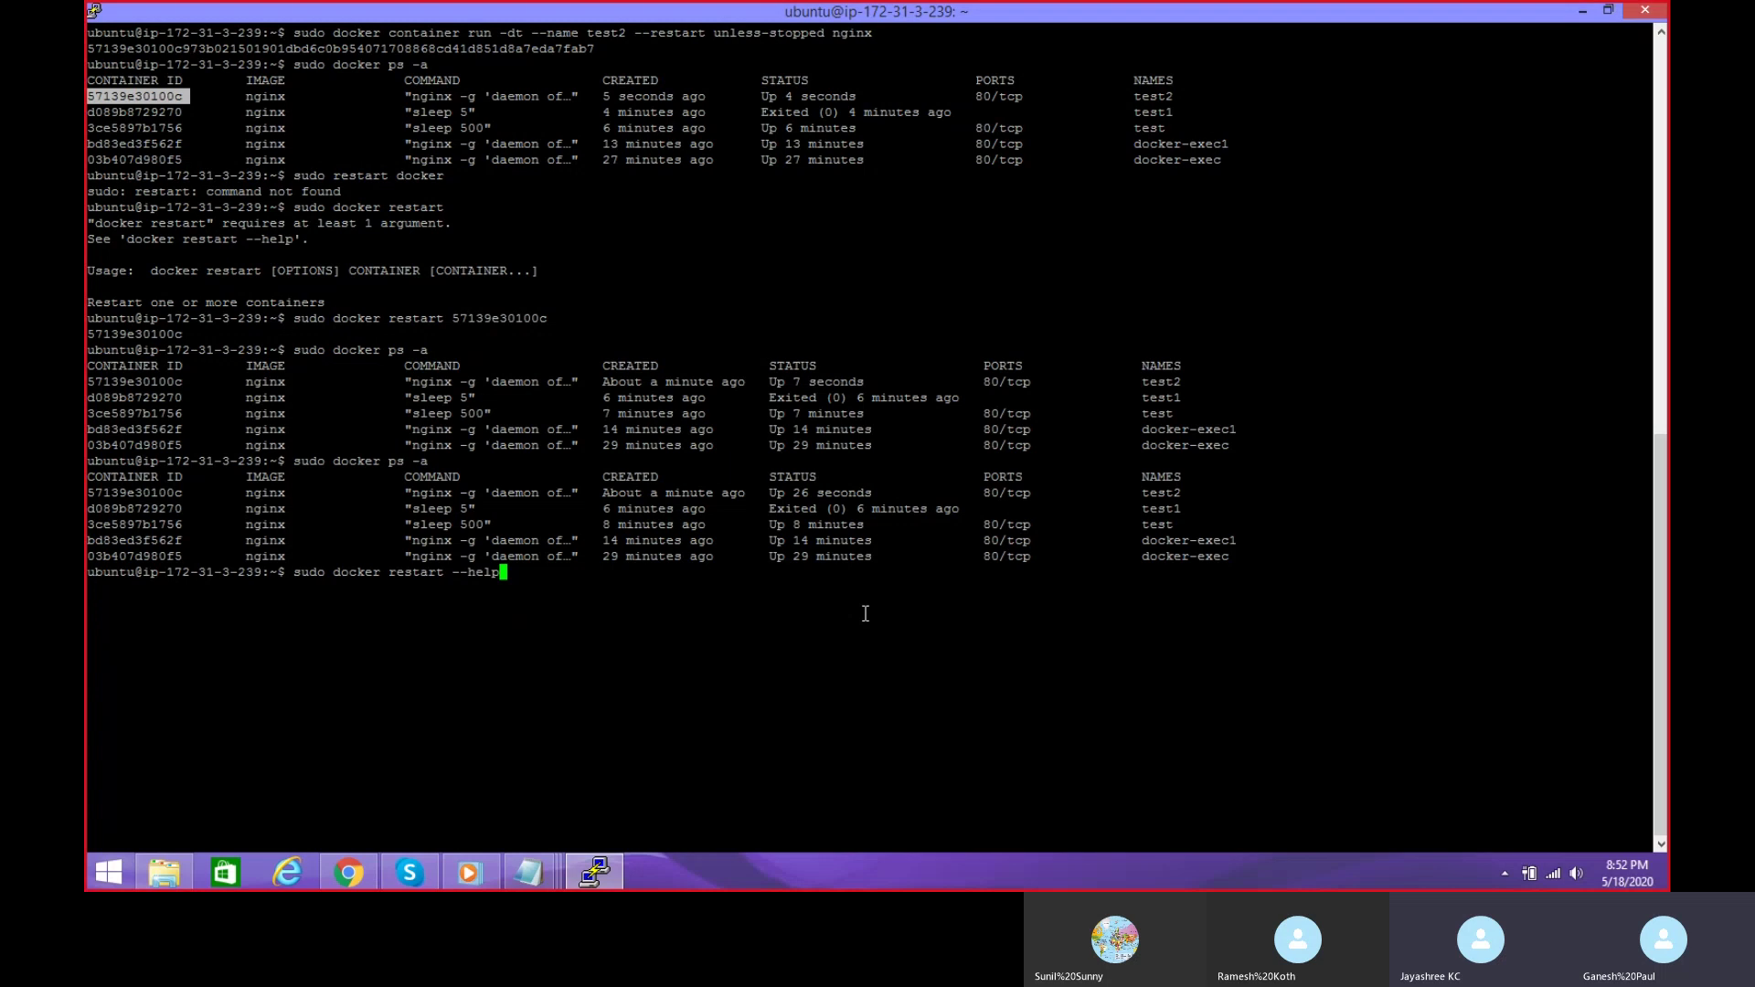
key("Return")
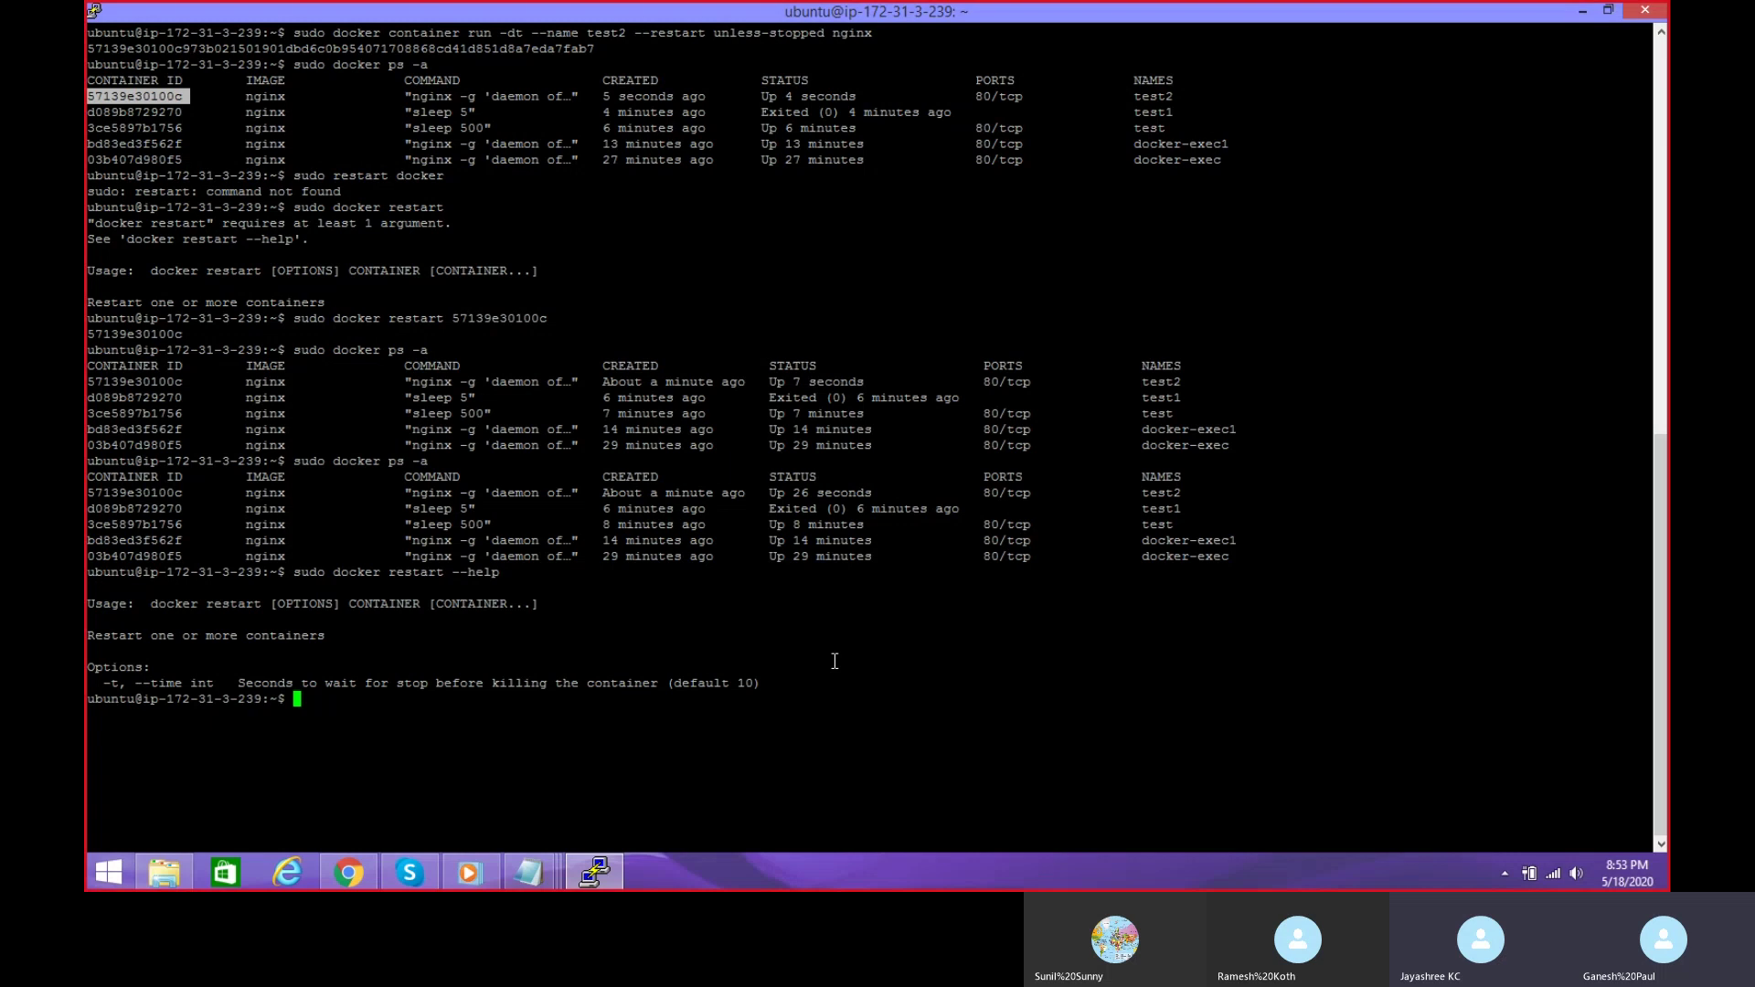
Step: Stop the test2 container by running sudo docker stop with its container ID 57139e30100c
type("sudo docker stop")
left_click(185, 382)
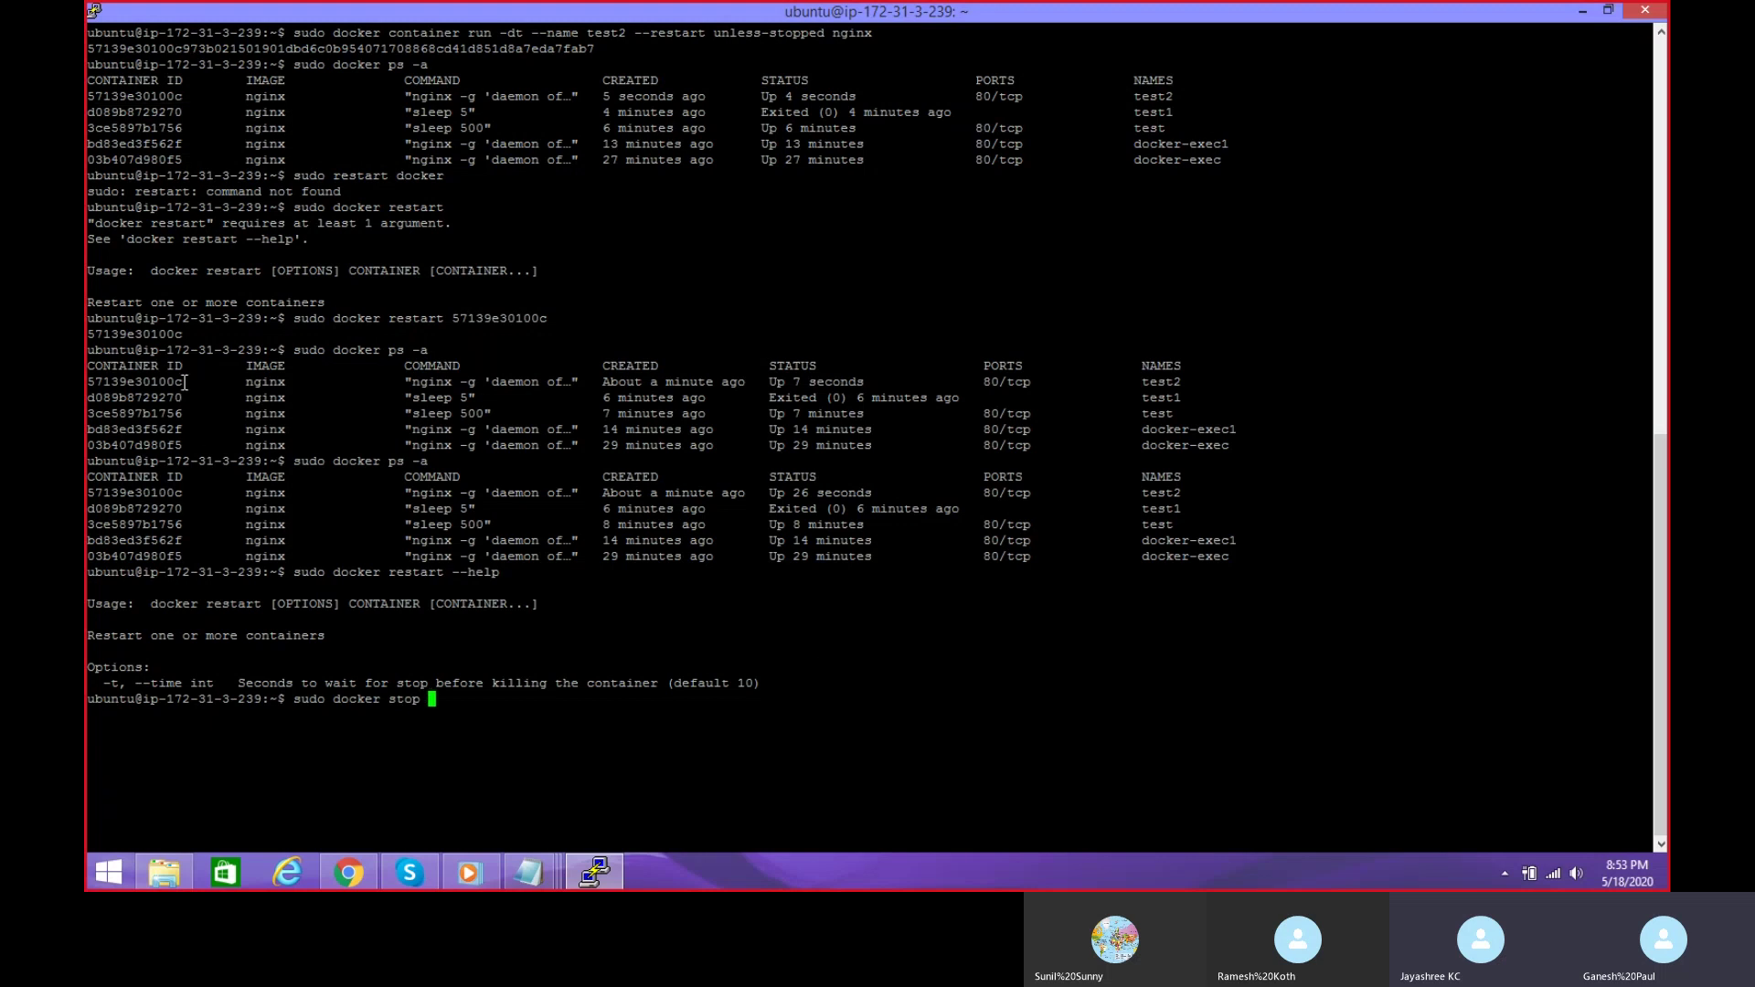
left_click_drag(185, 382, 87, 370)
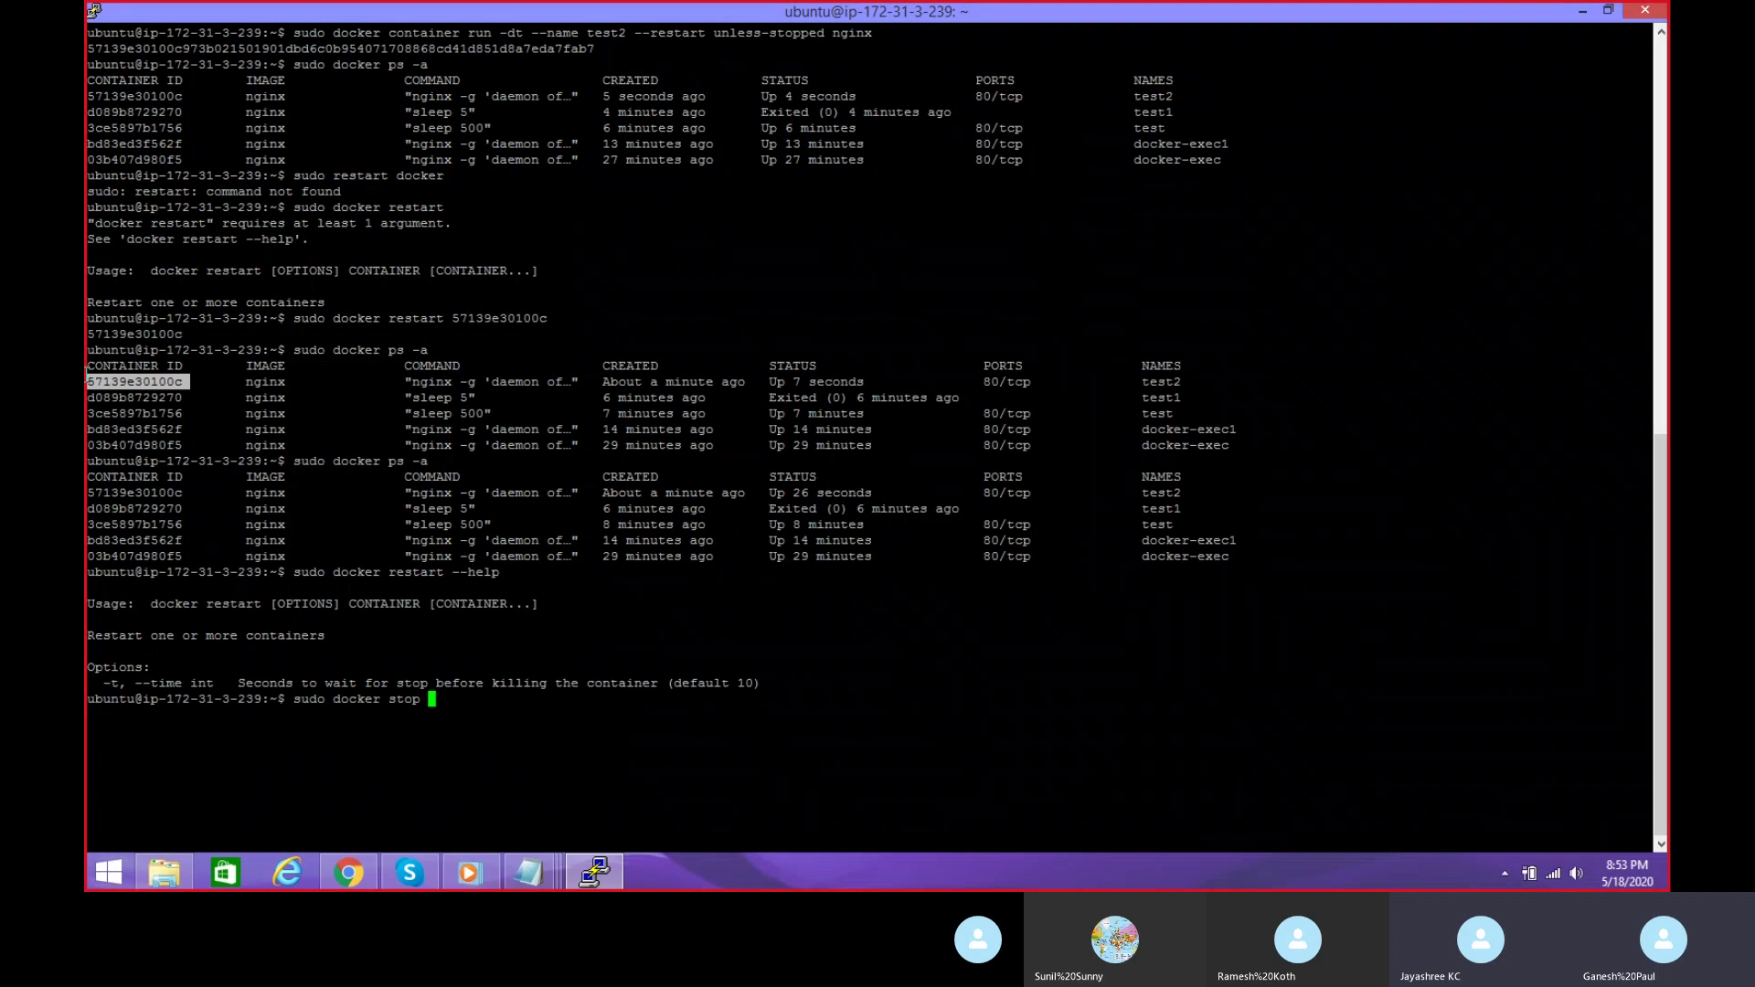
right_click(527, 585)
key("Return")
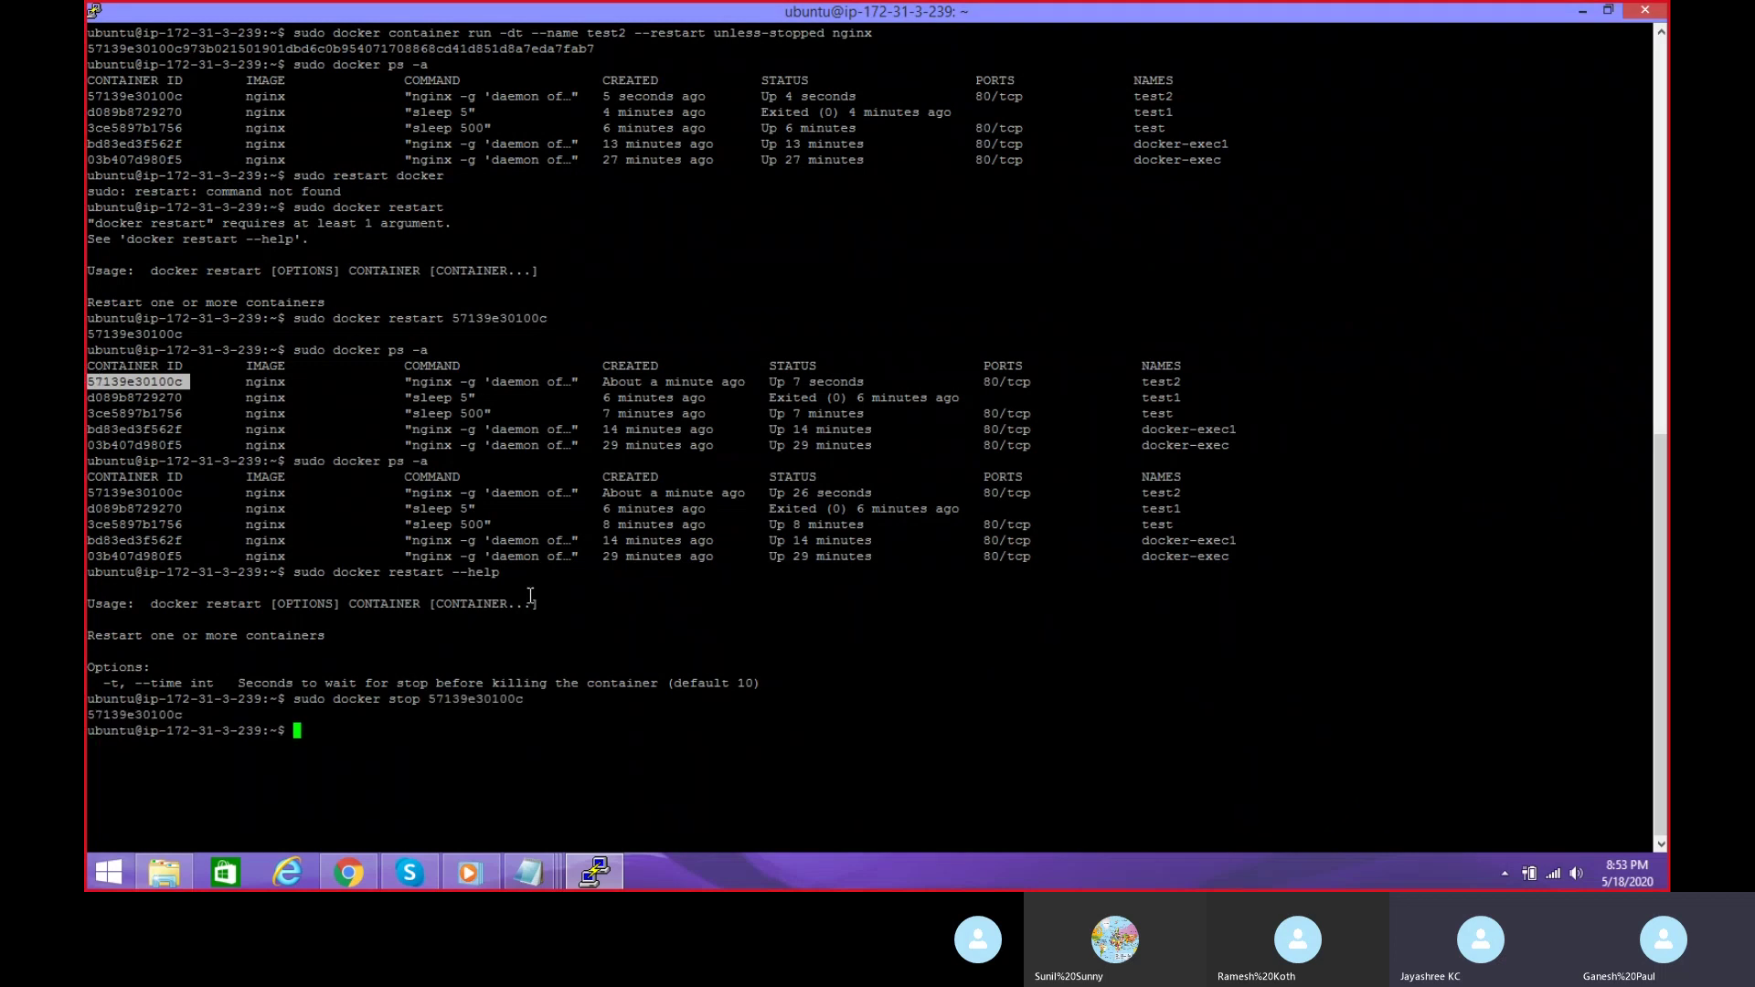
Step: Recall sudo docker ps -a and list all containers to check test2 after the stop
key("Up")
key("Up")
key("Up")
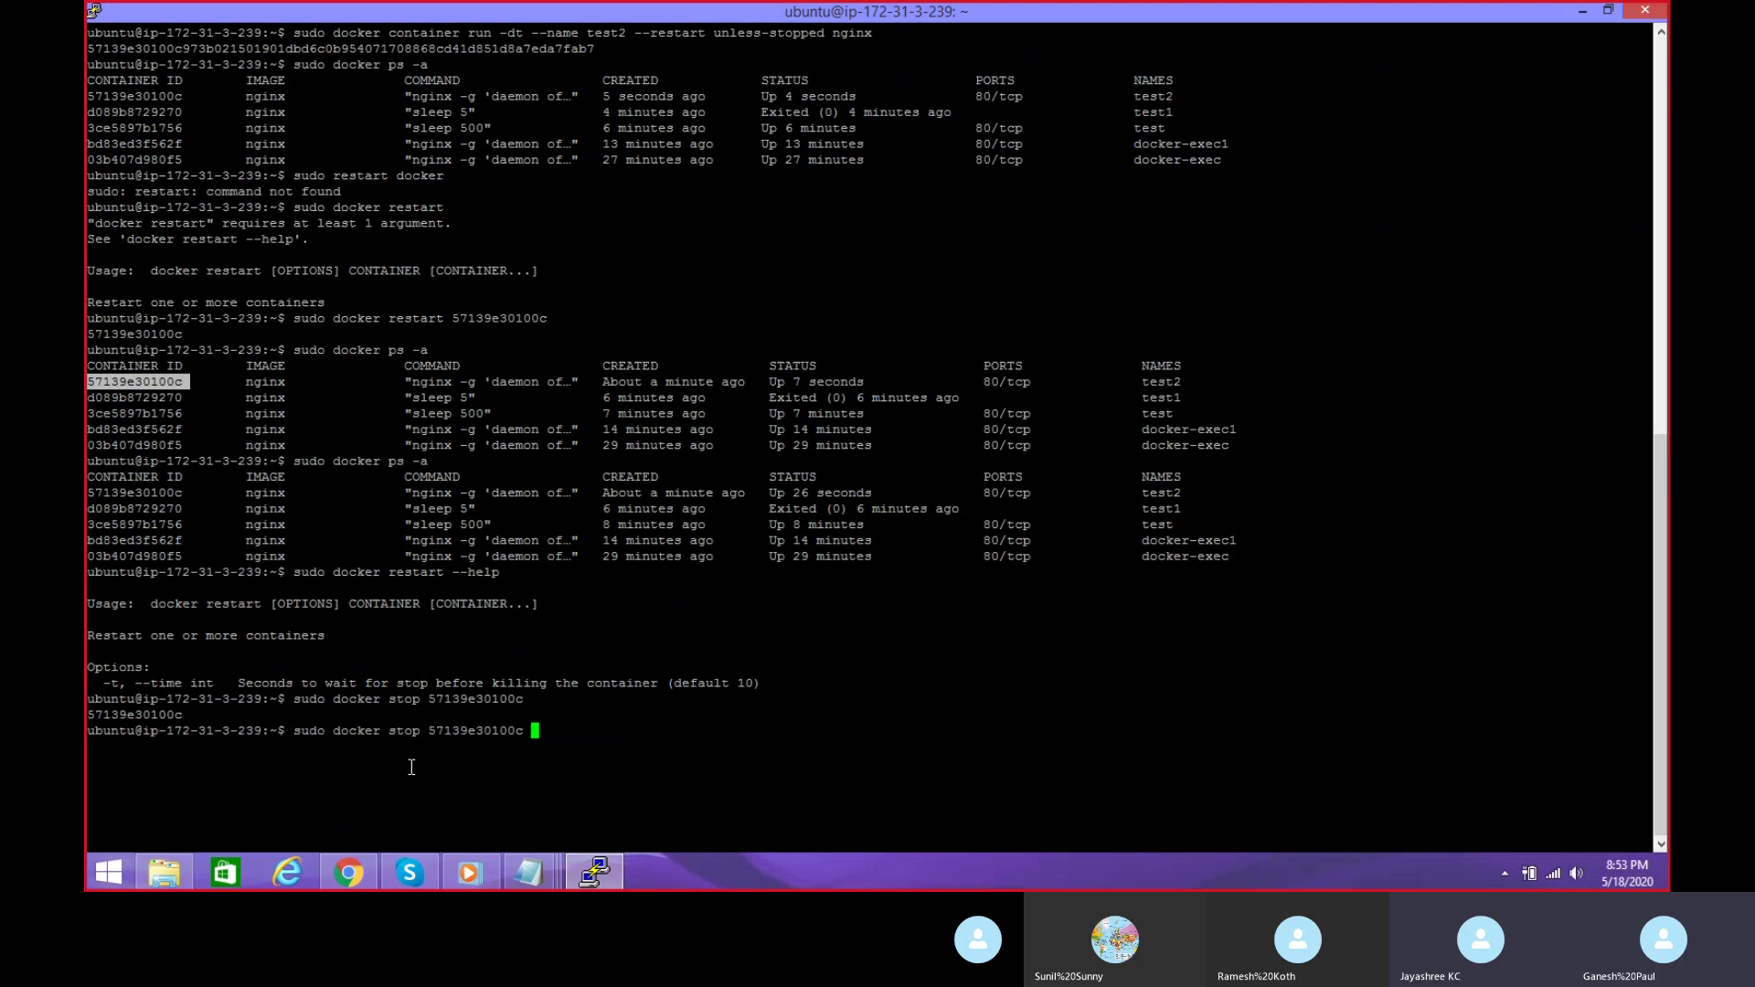
key("Return")
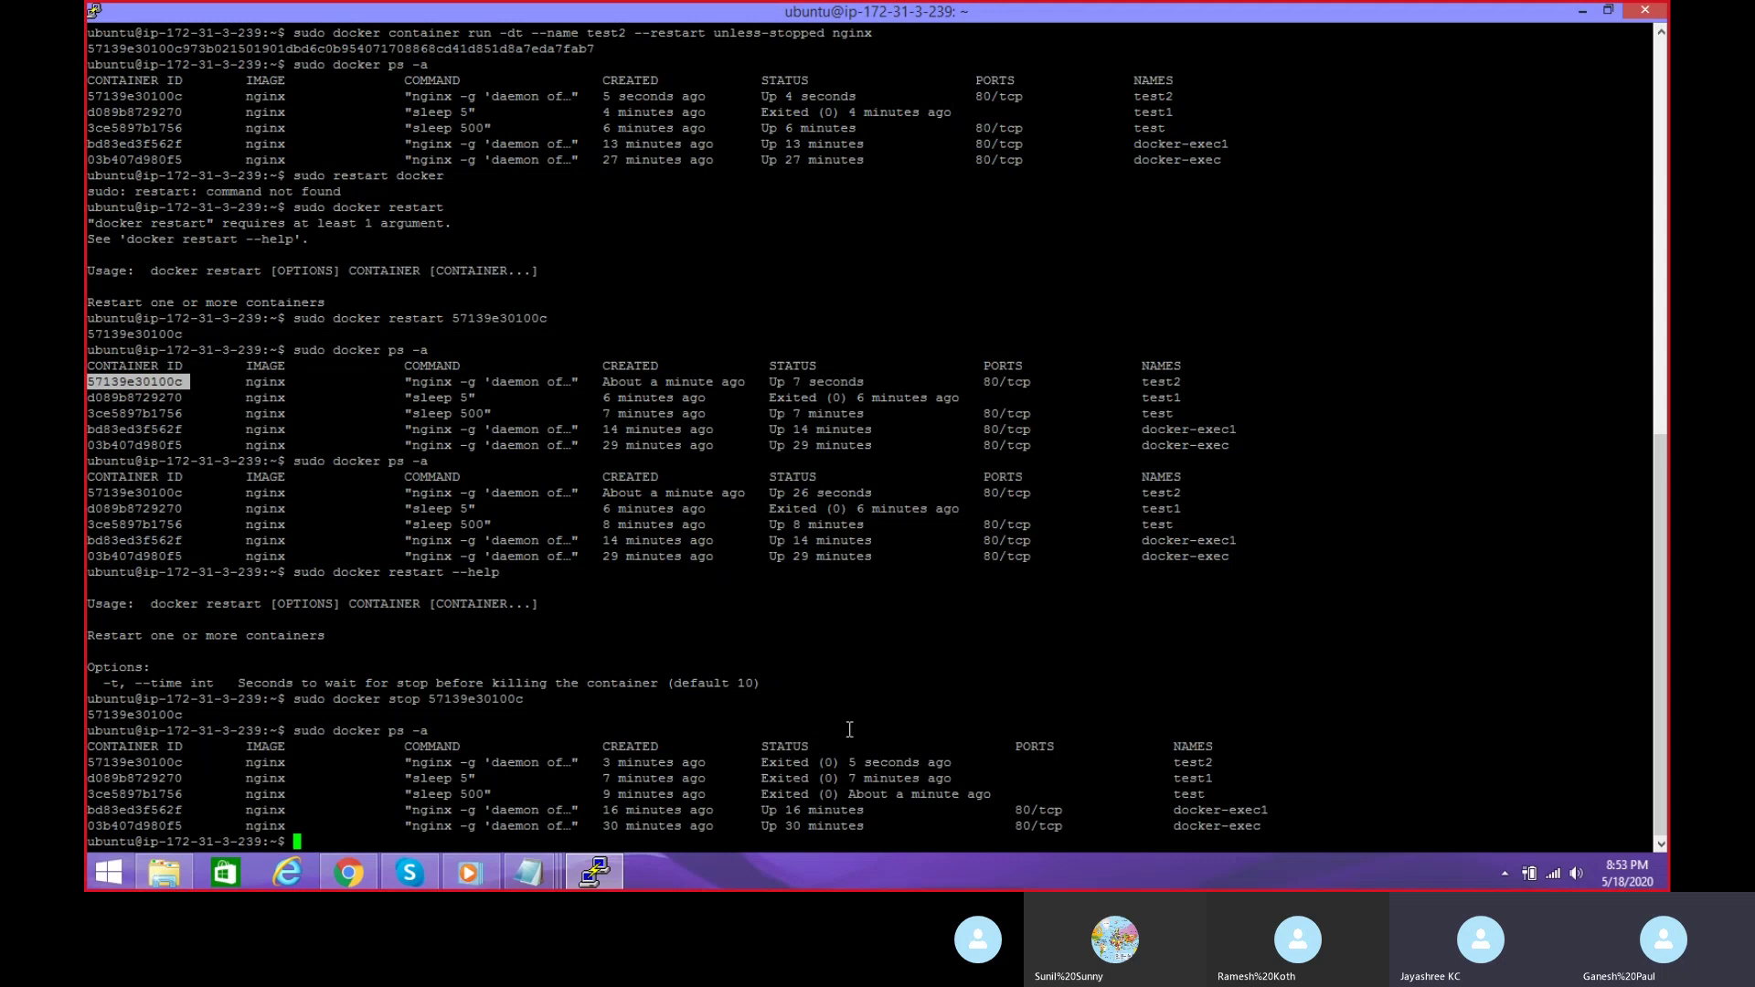
Step: Clear the terminal and run sudo docker ps -a on the empty screen
type("clear")
key("Return")
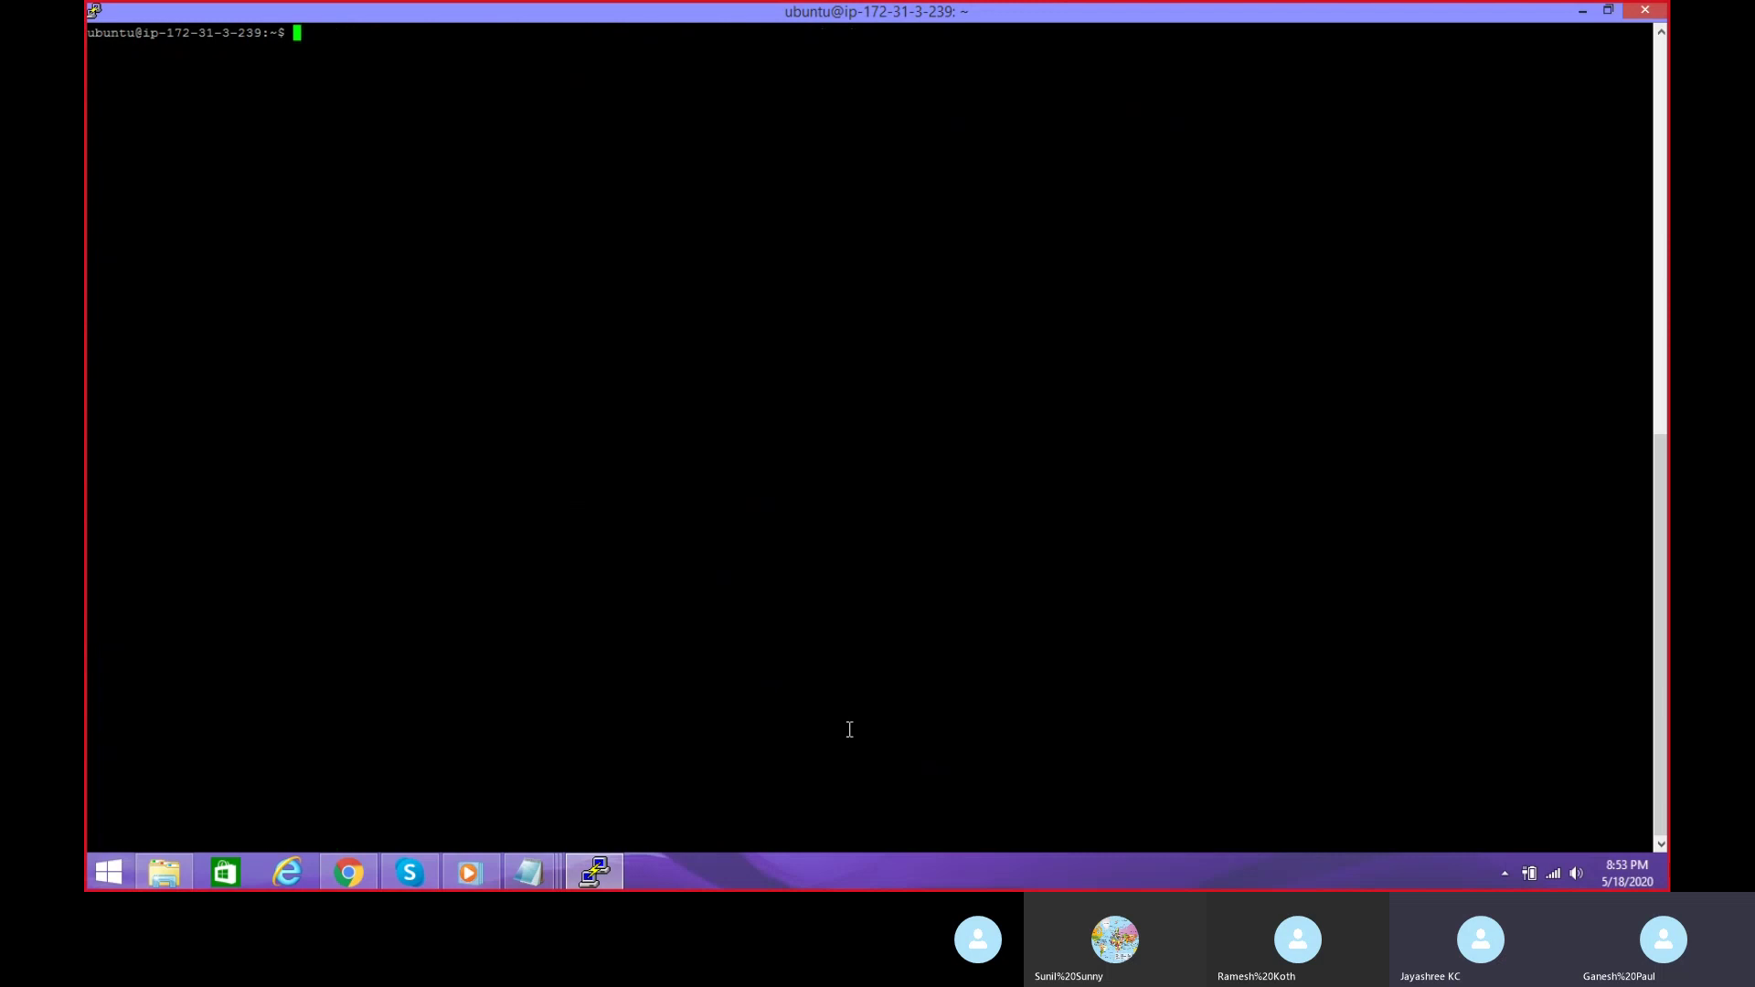
type("sudo docker ps -a")
key("Return")
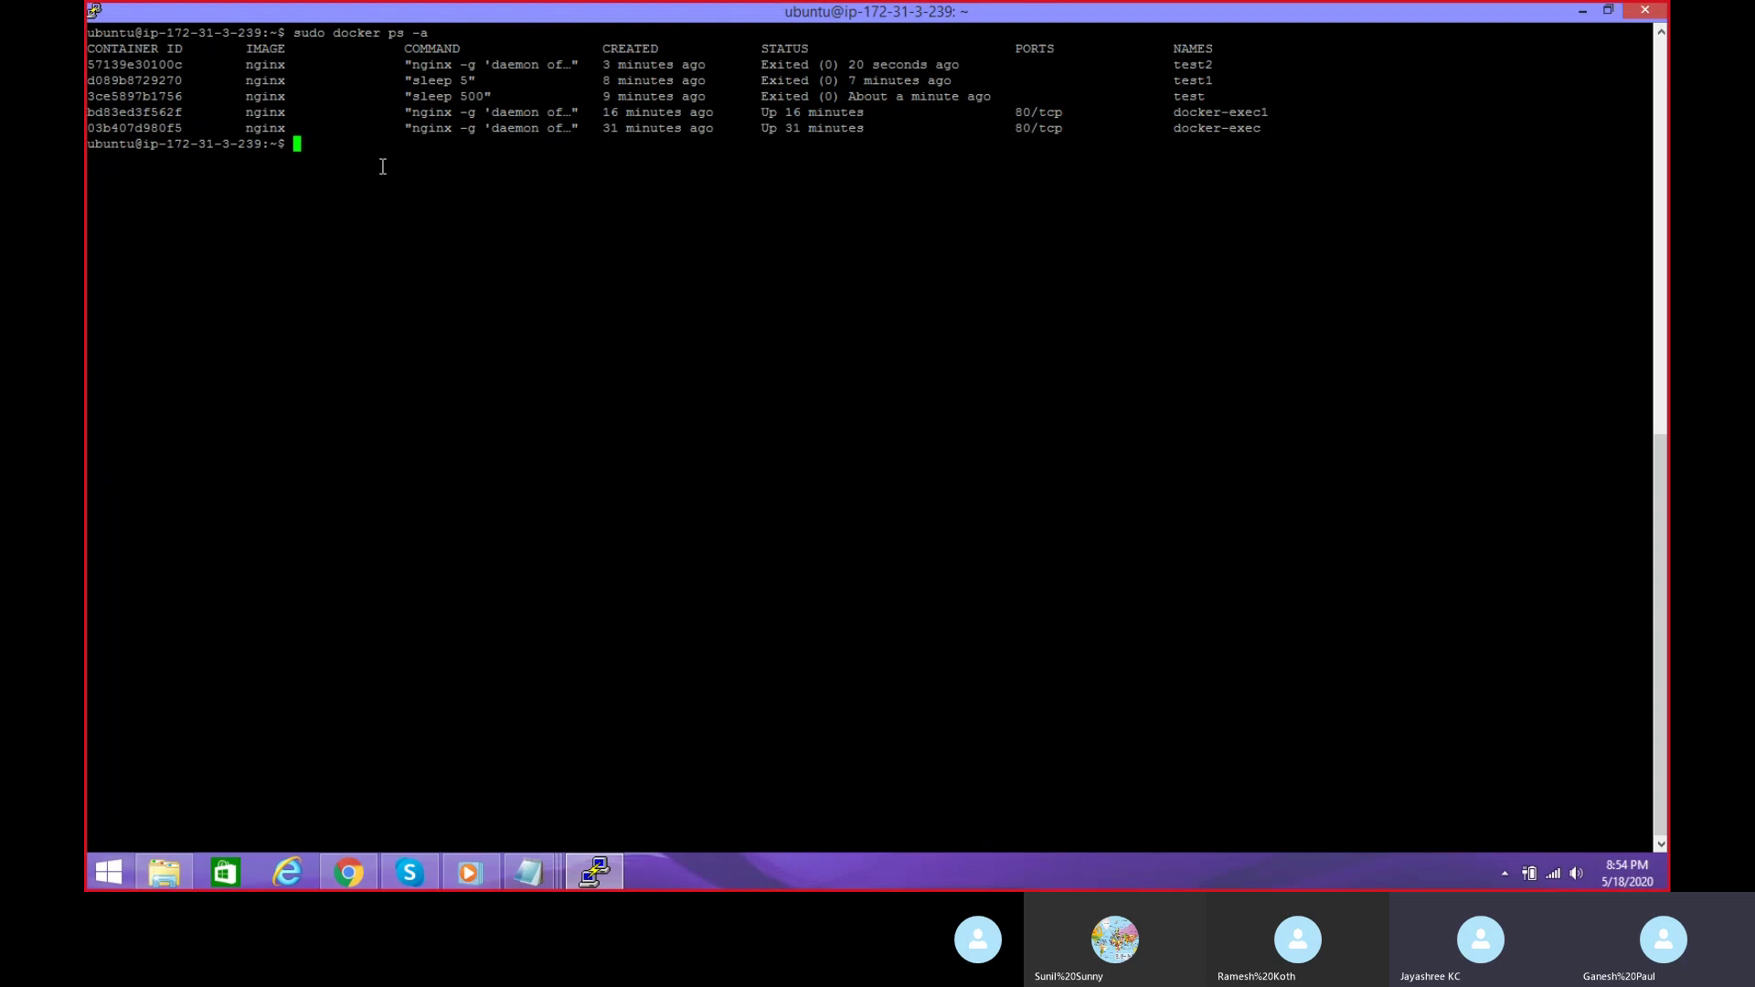
Step: Switch to the EC2 instances page in Chrome and stop the running instance i-003a03c81662aa35f
left_click(350, 881)
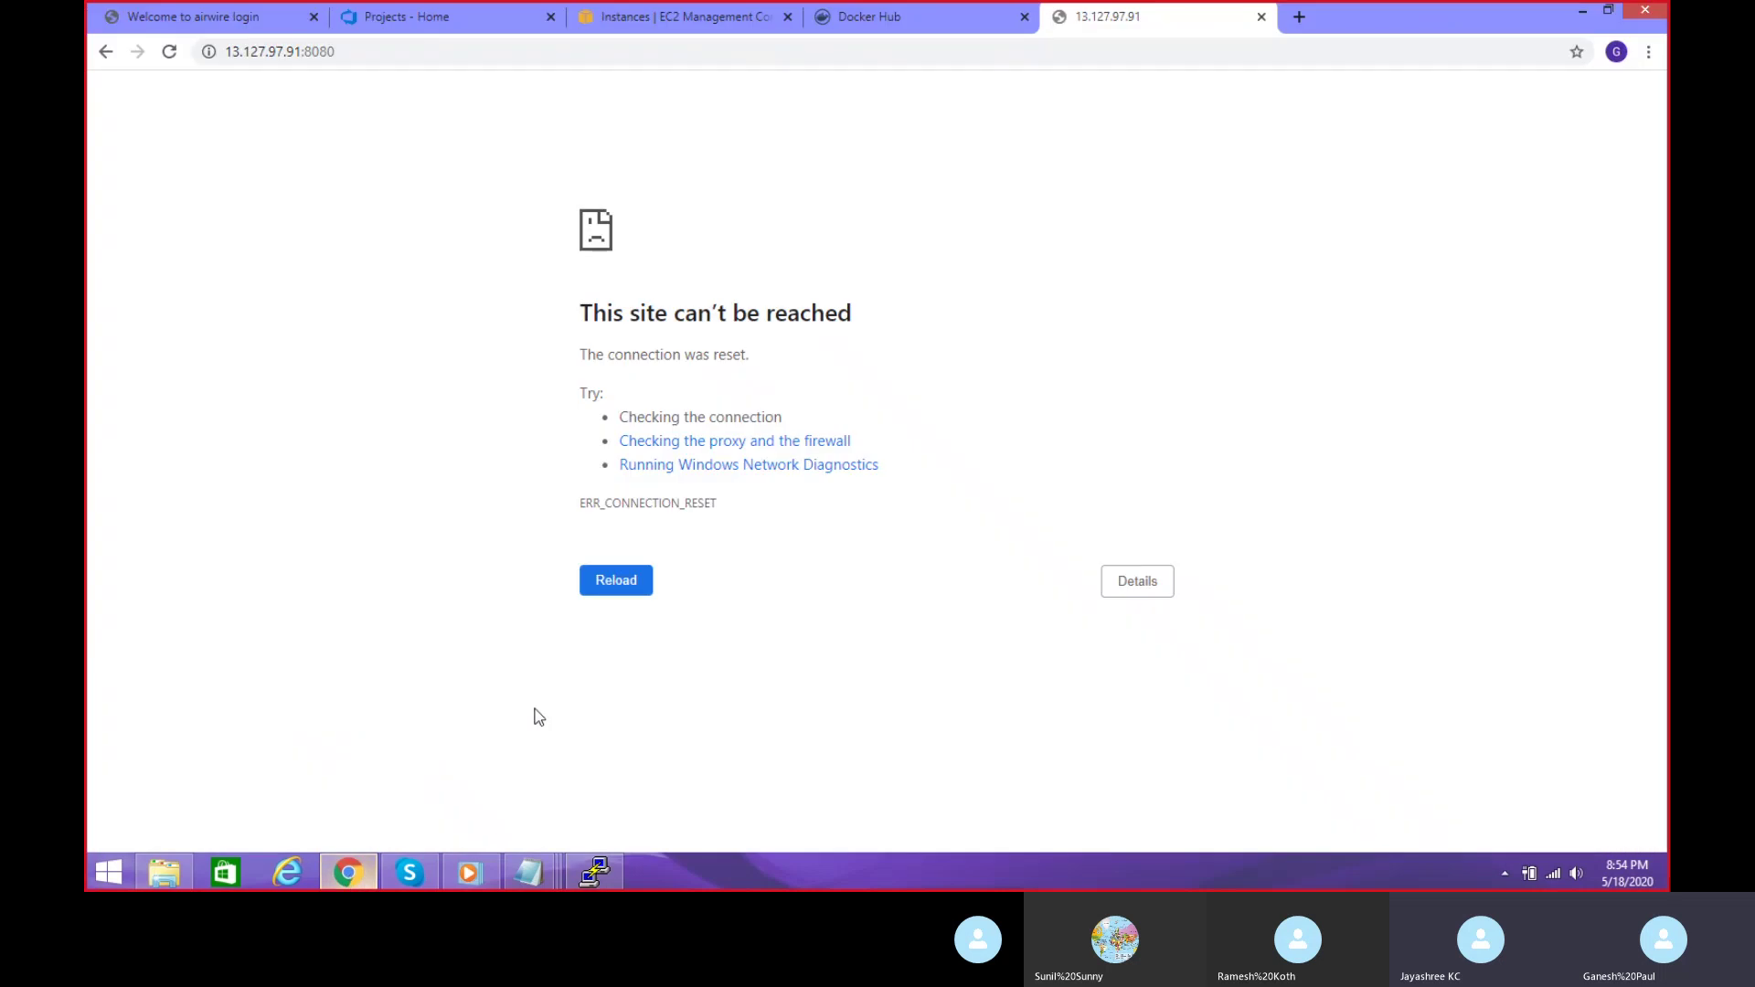
left_click(883, 20)
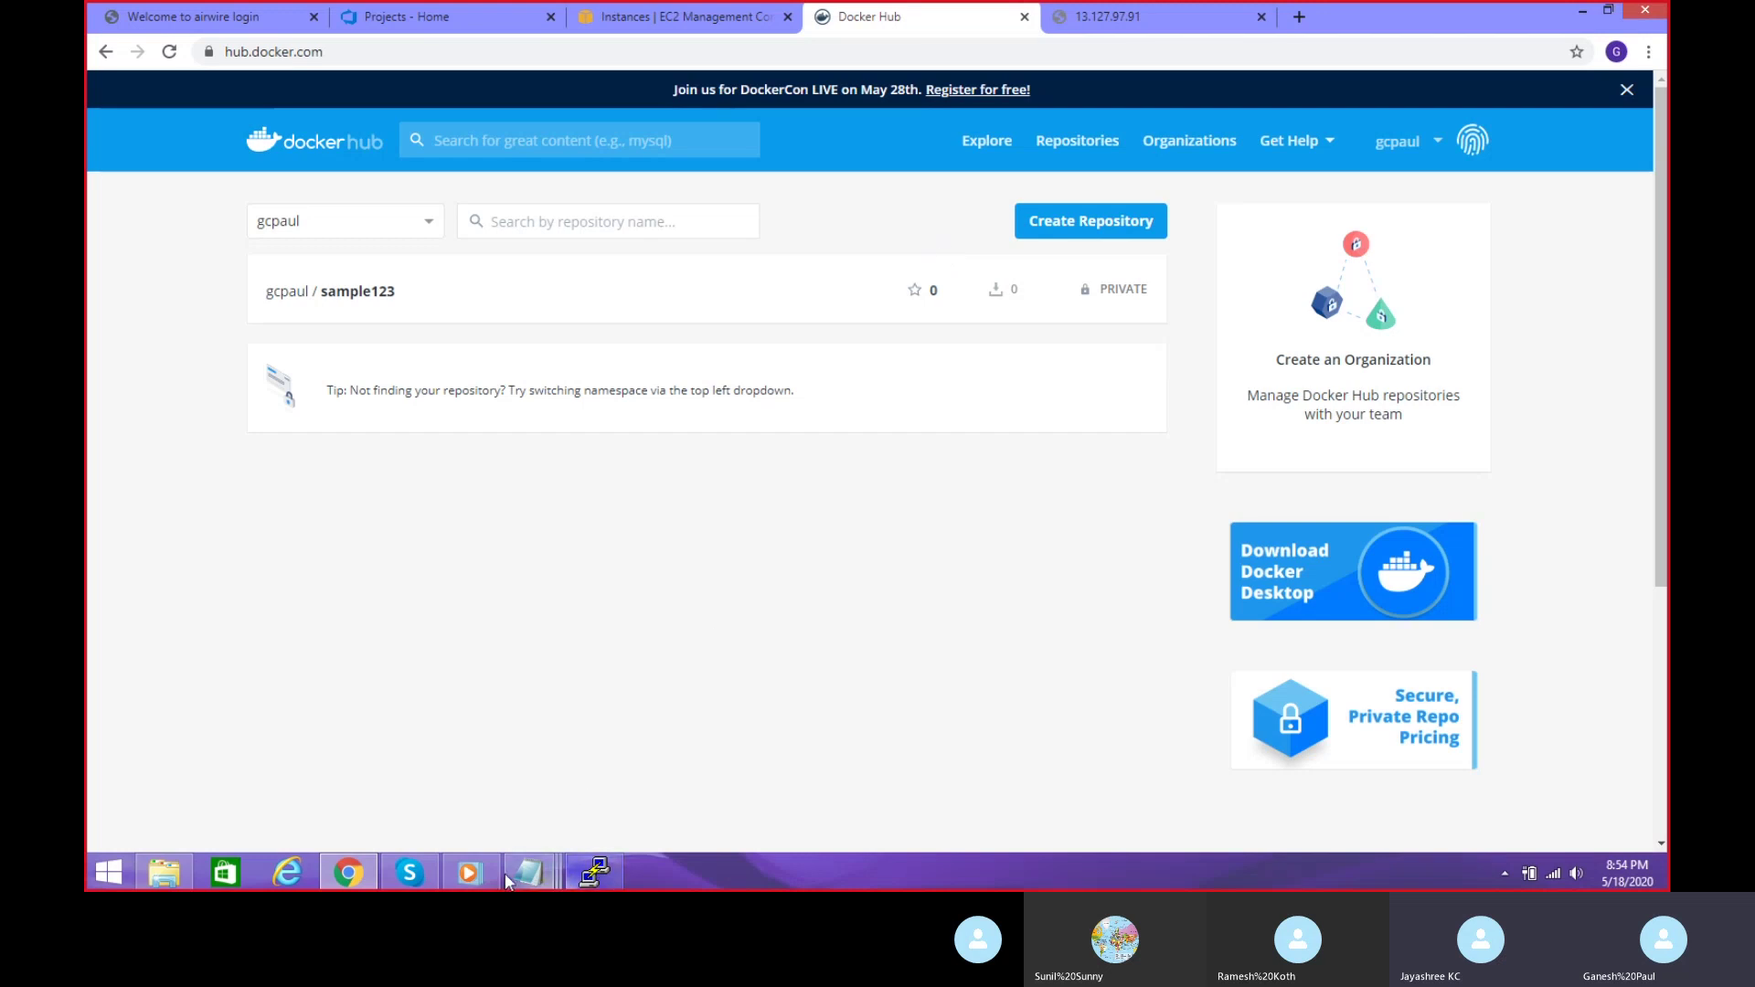
left_click(425, 20)
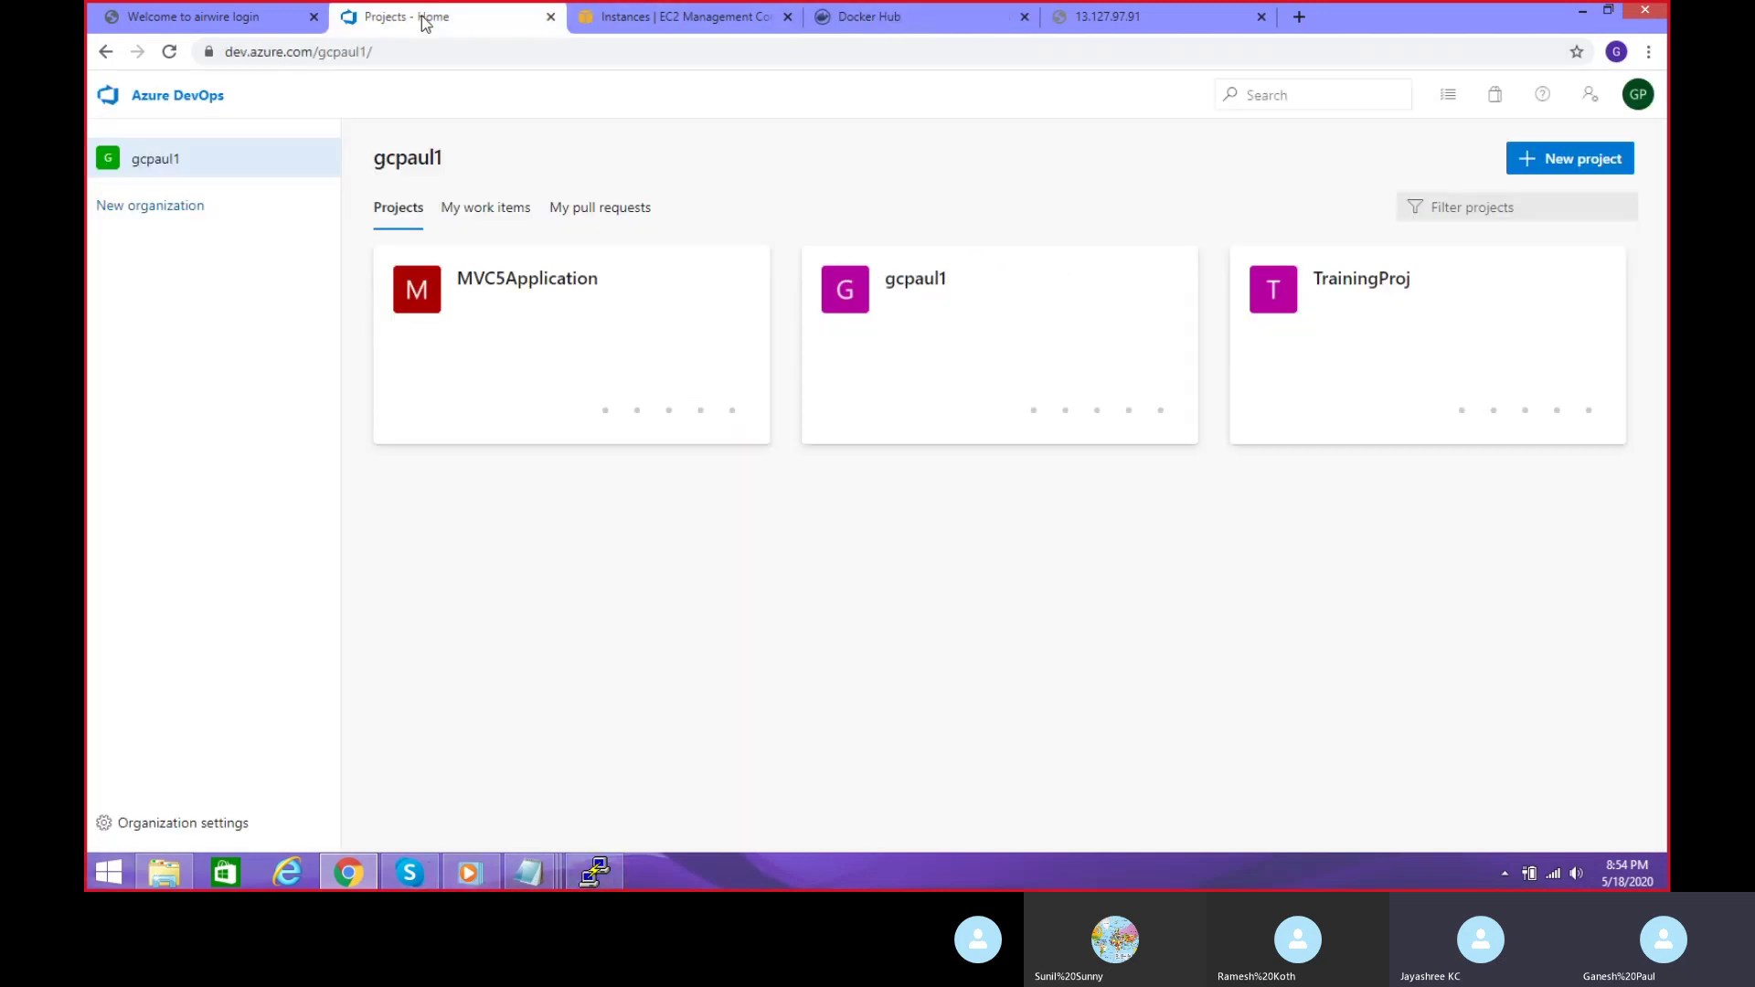
left_click(608, 18)
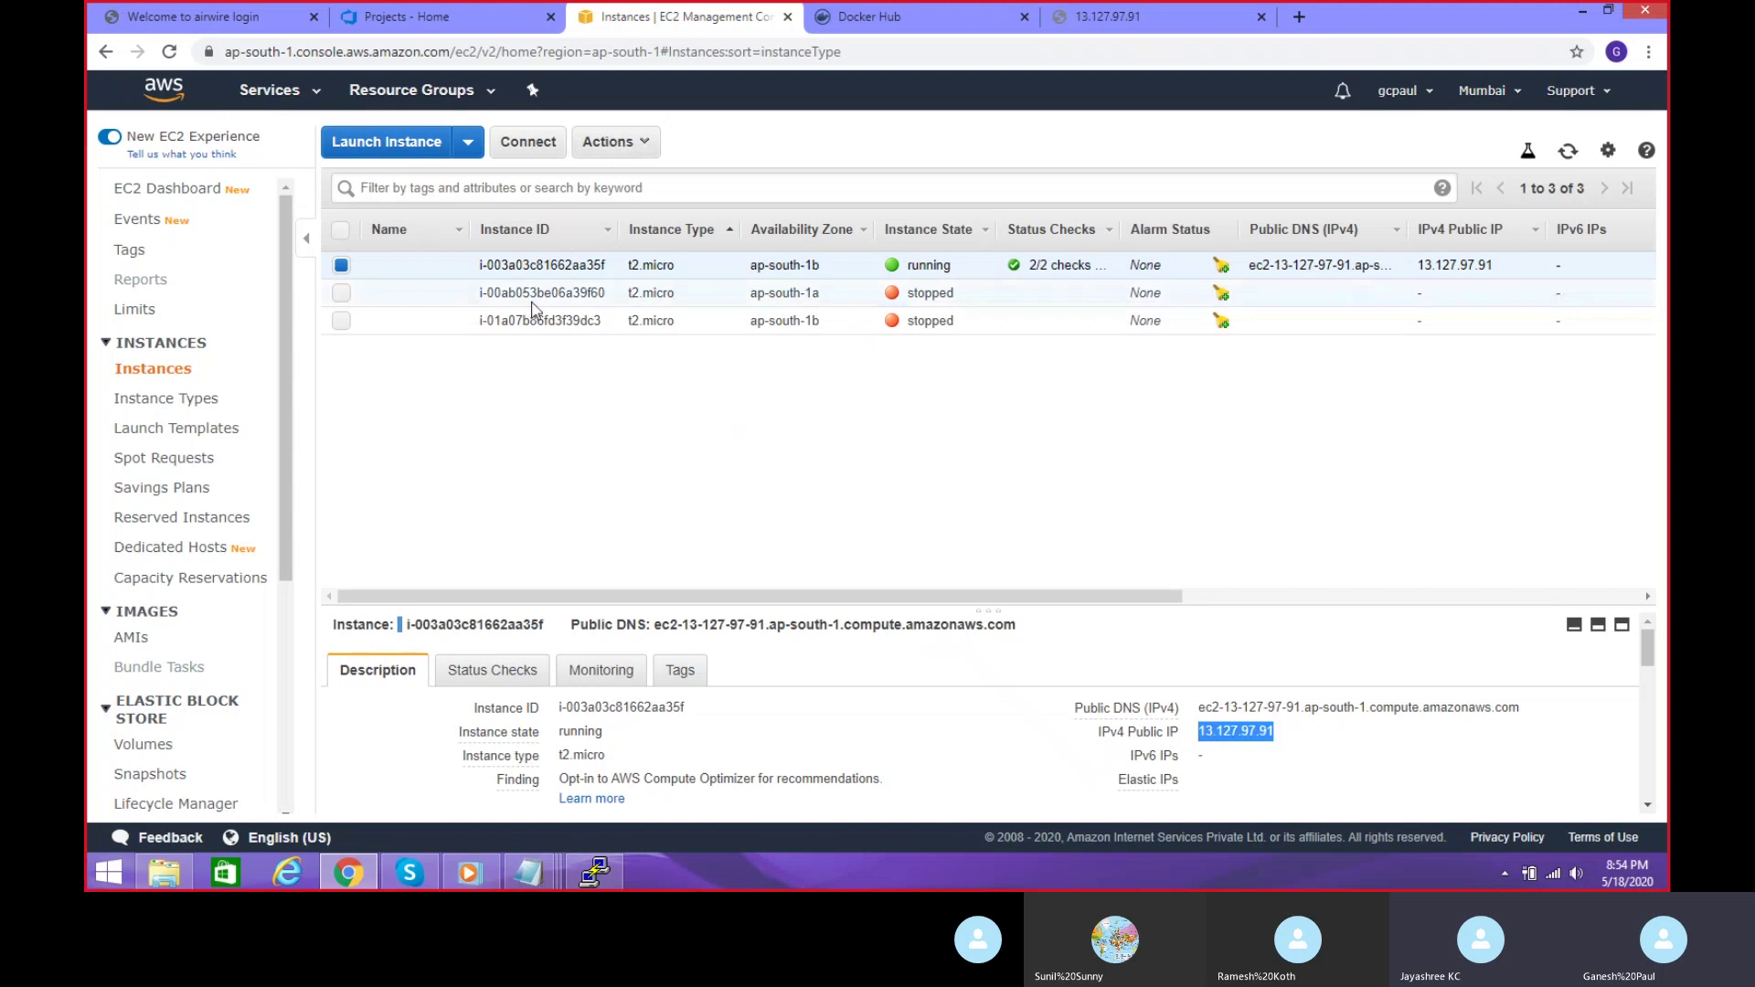
right_click(588, 267)
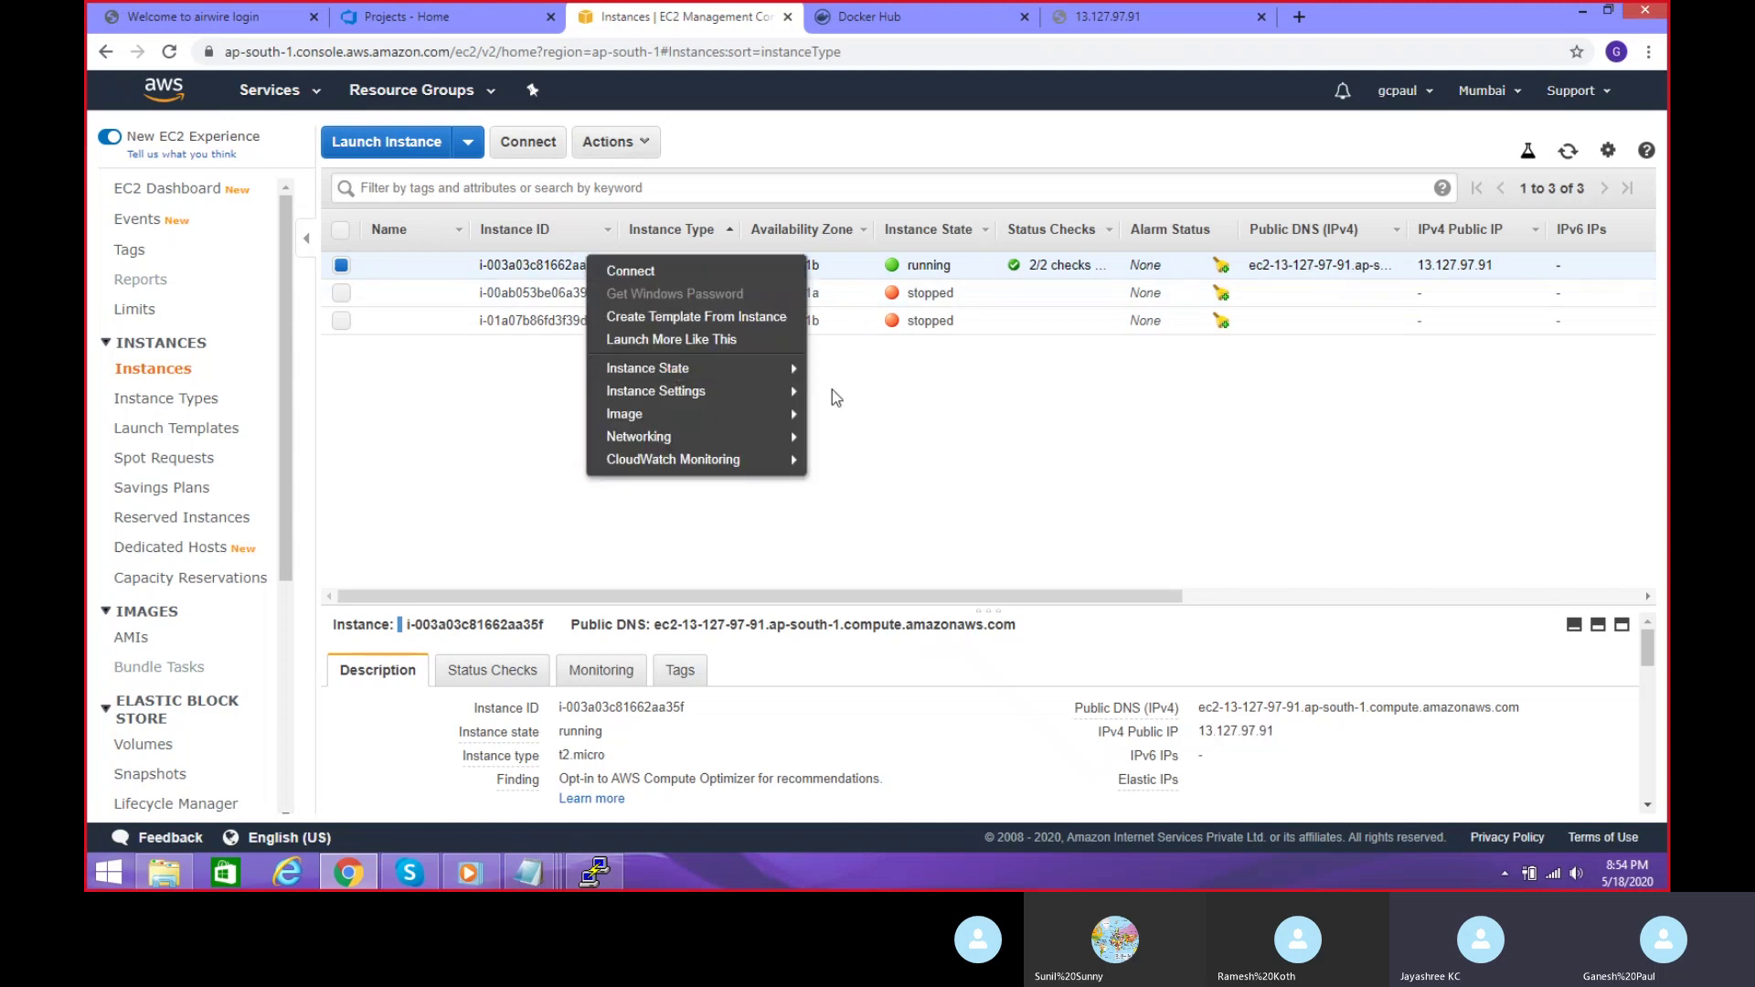
mouse_move(768, 373)
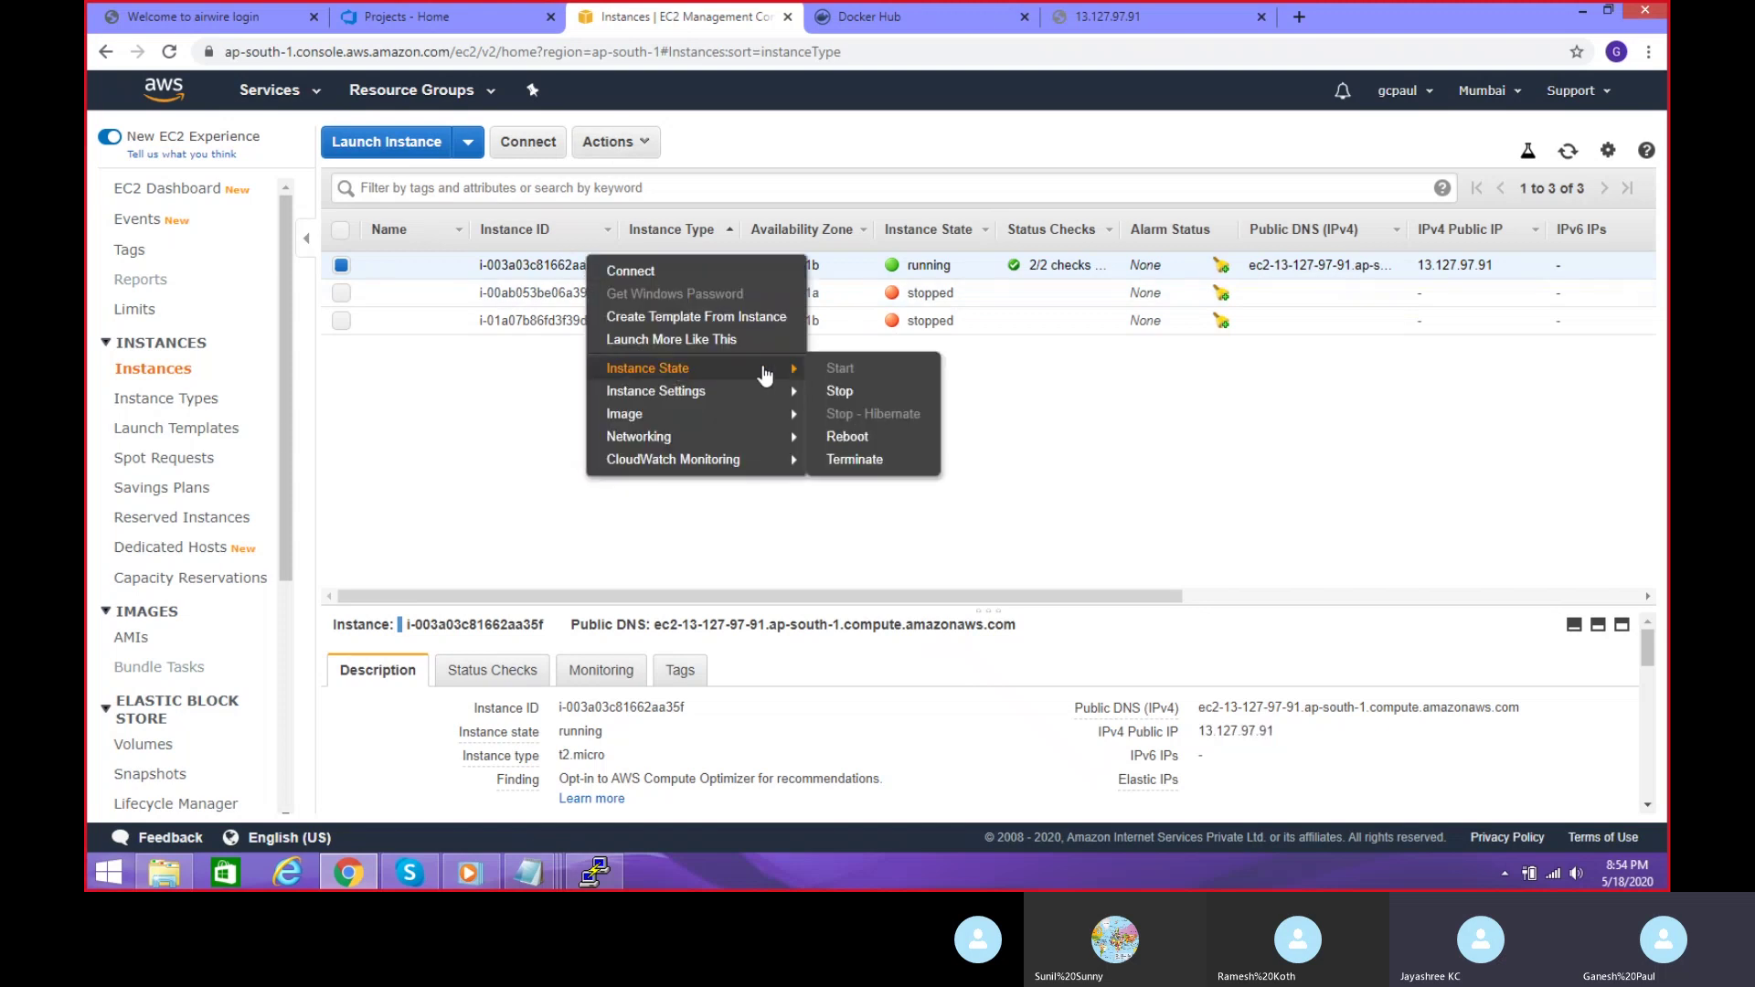
left_click(839, 393)
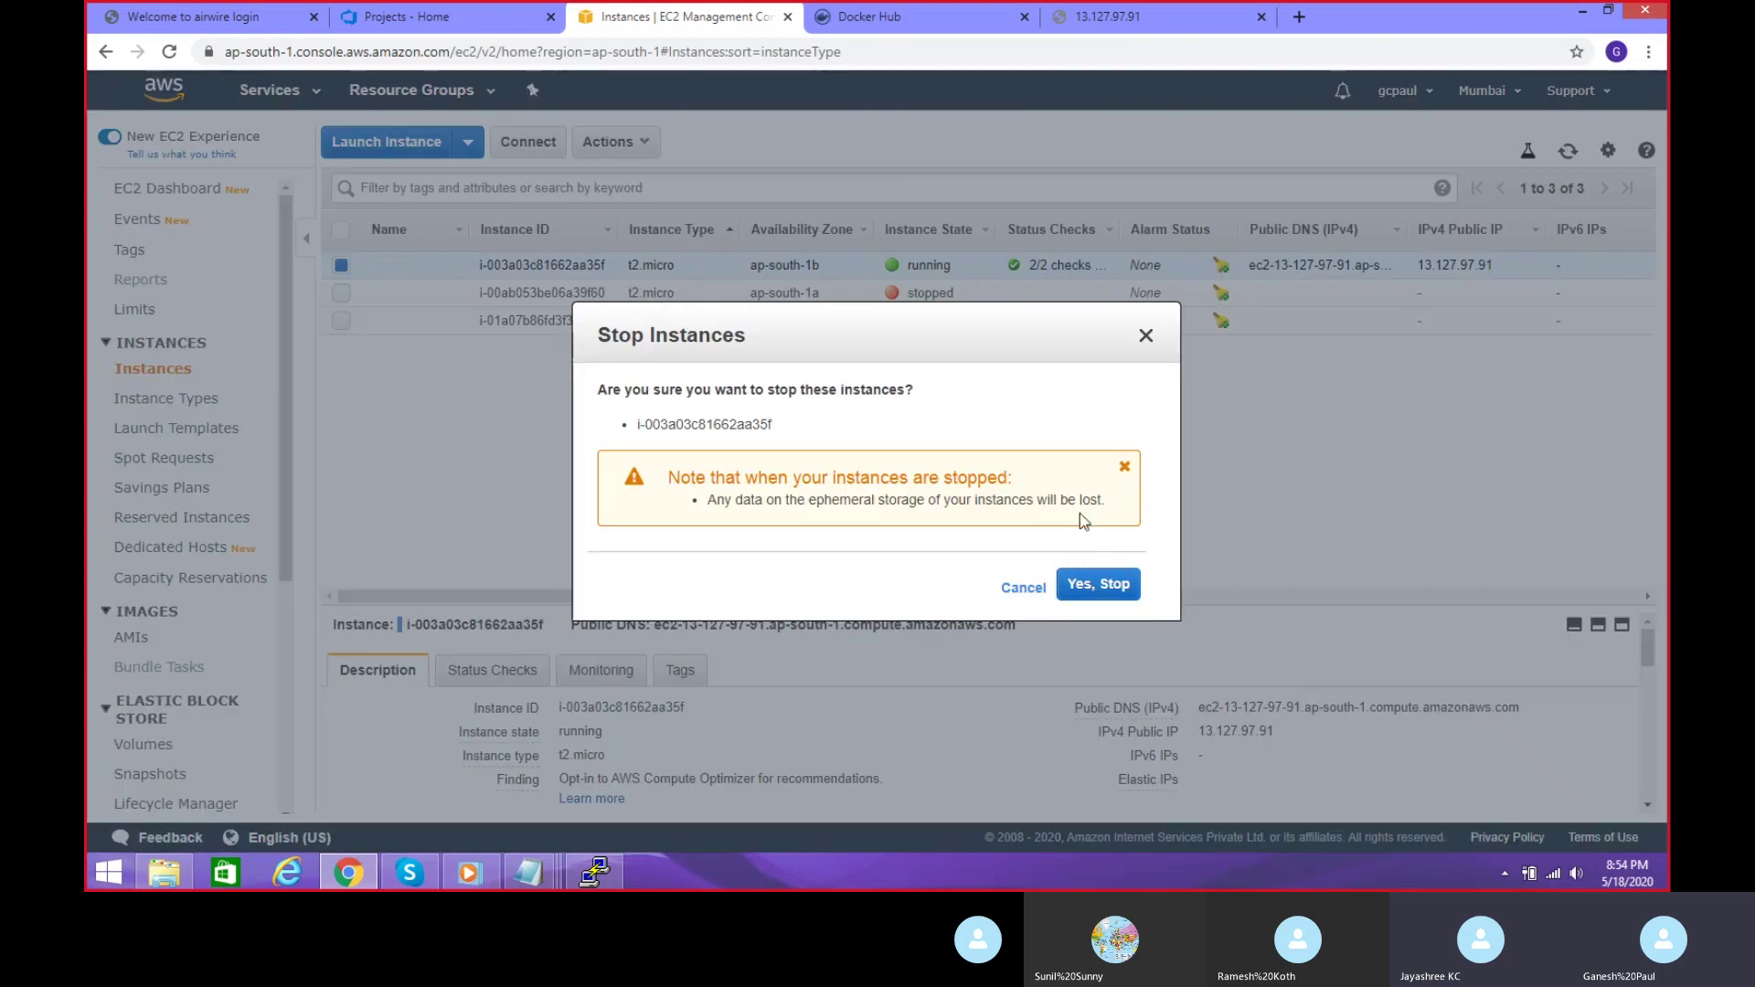
left_click(1094, 595)
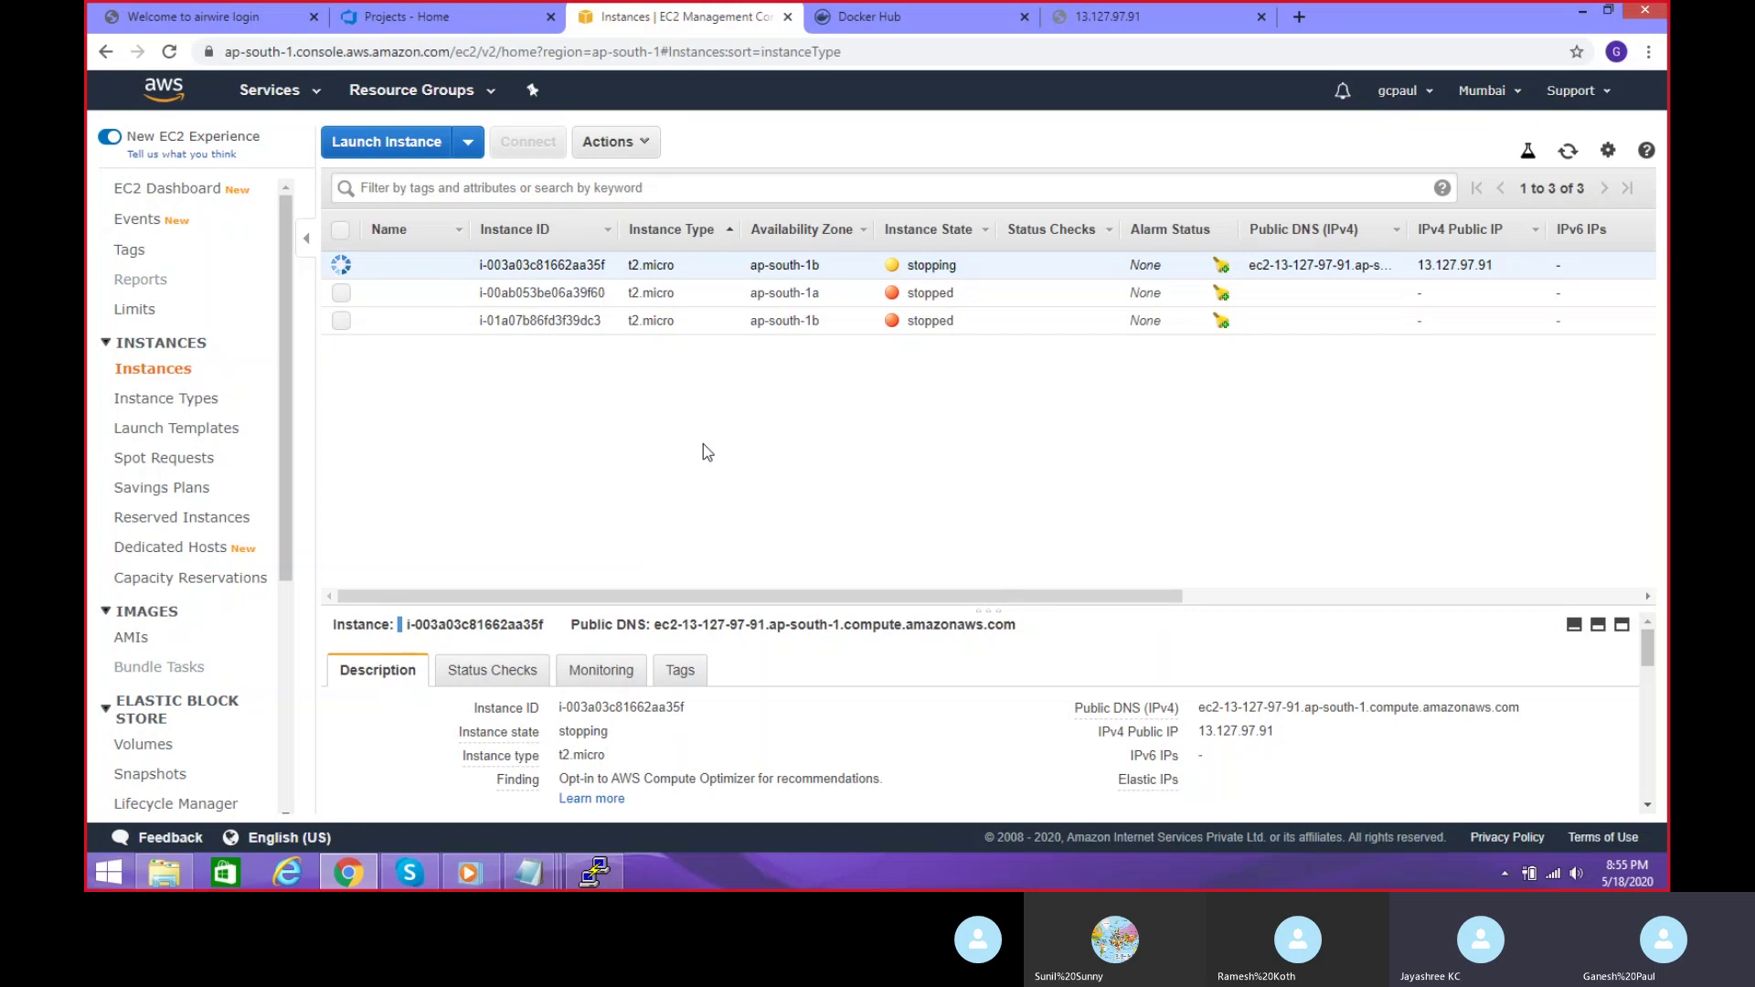
Step: Start the EC2 instance i-003a03c81662aa35f again and confirm the start
right_click(526, 267)
mouse_move(618, 369)
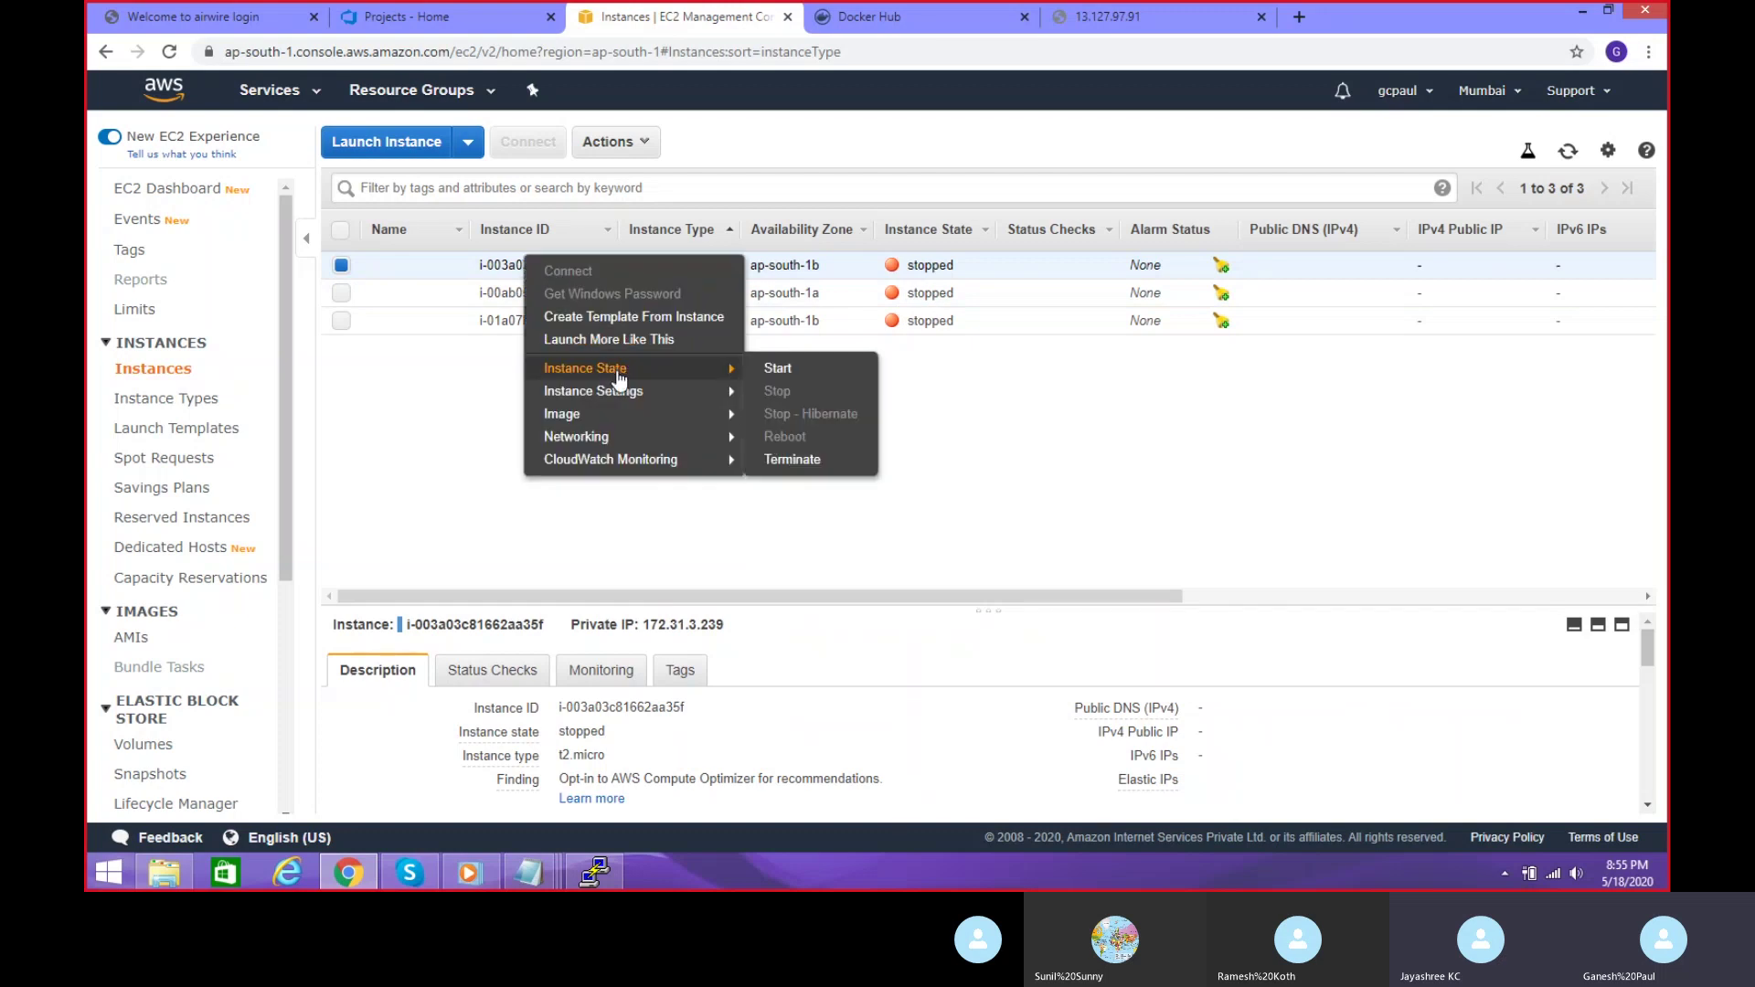
left_click(776, 366)
left_click(1025, 538)
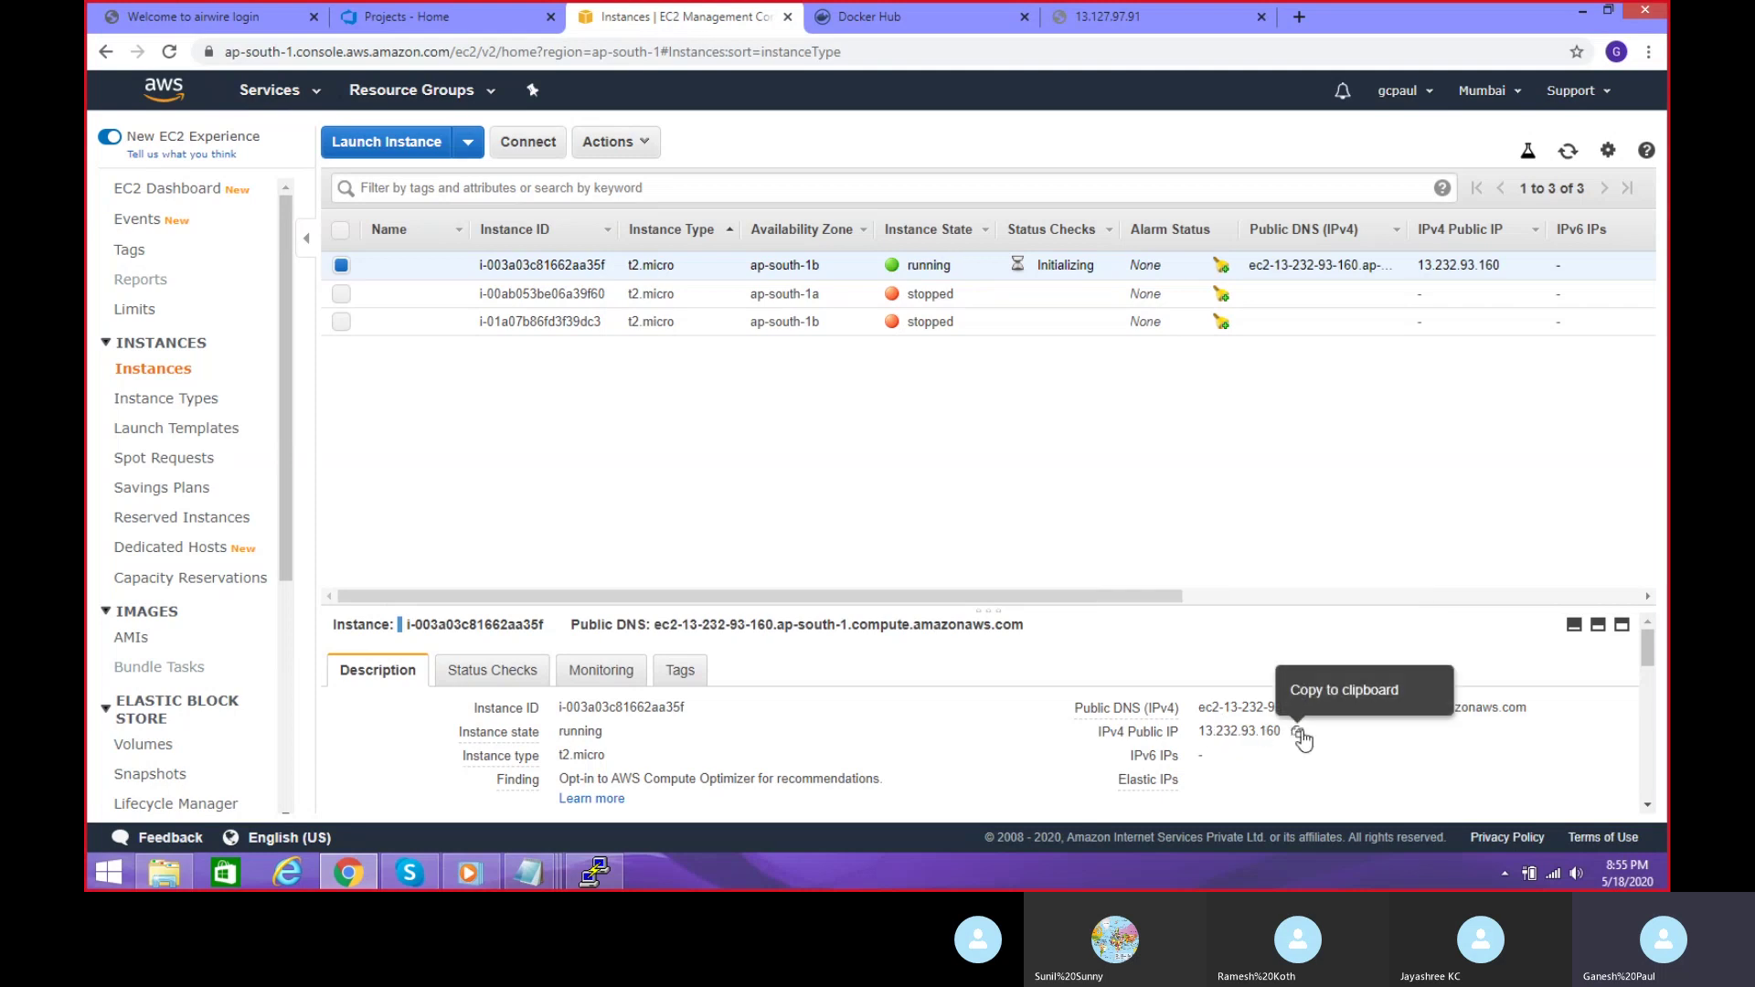
Step: Copy the instance's new IPv4 public IP 13.232.93.160 and close the inactive PuTTY session
left_click(1299, 732)
mouse_move(594, 873)
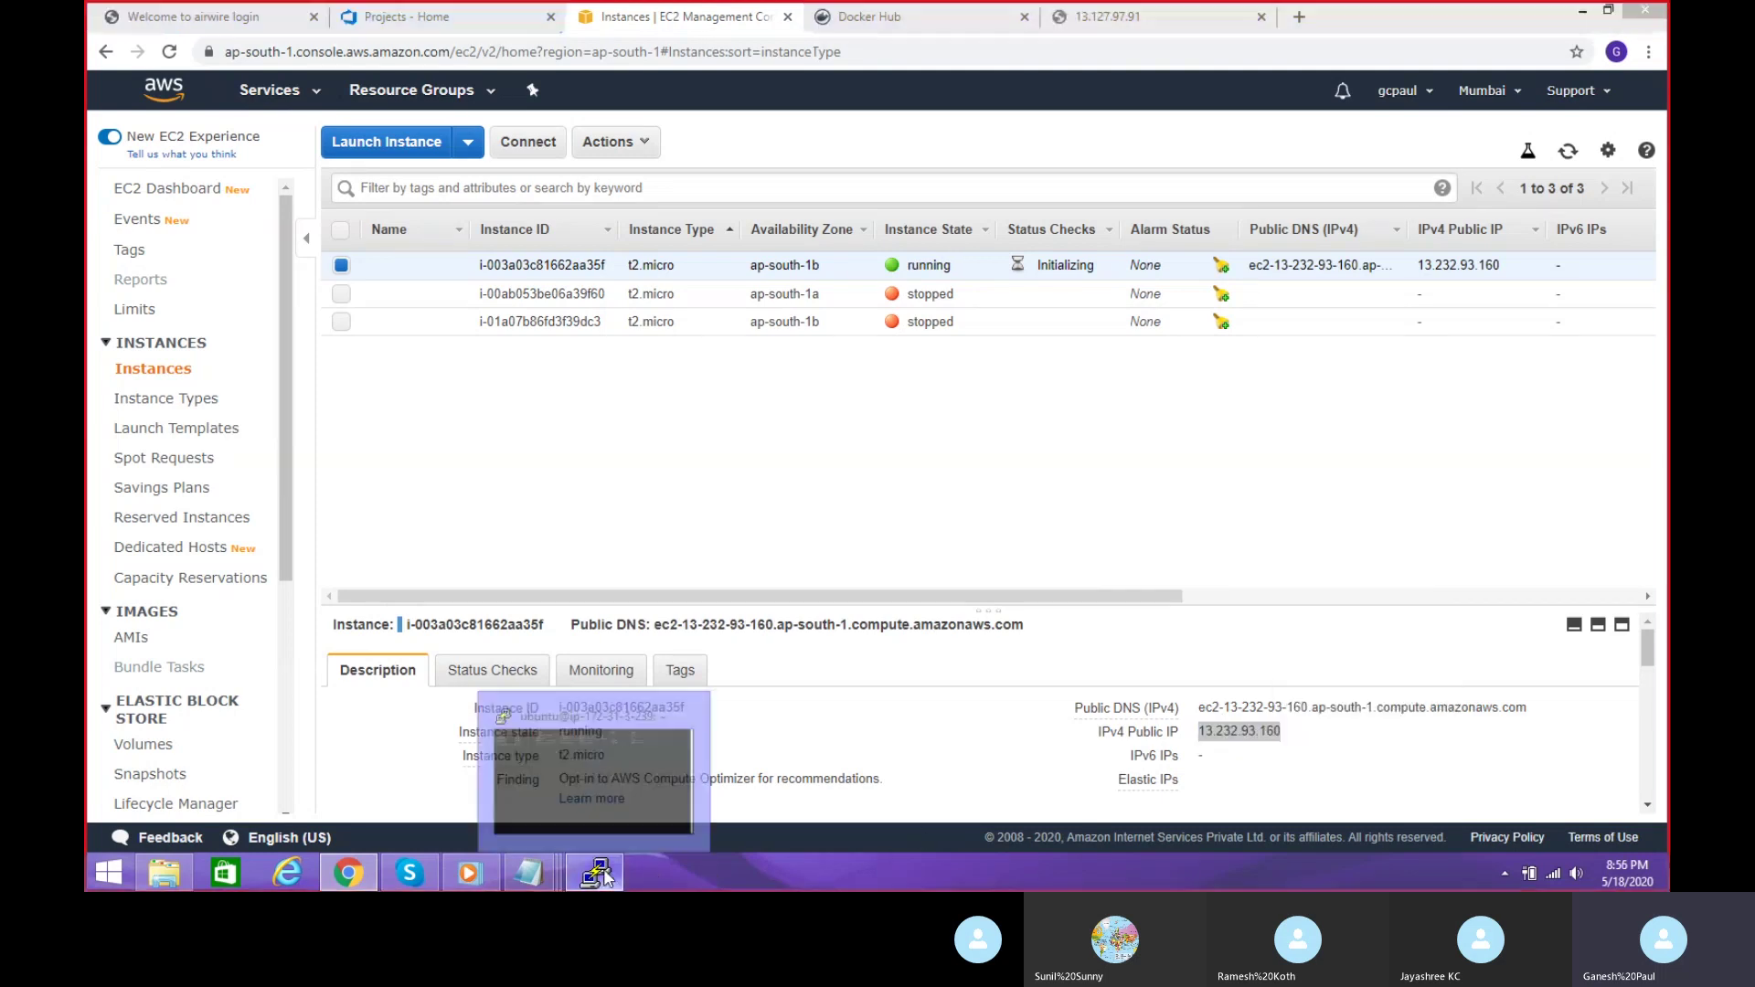
left_click(700, 717)
left_click(1025, 509)
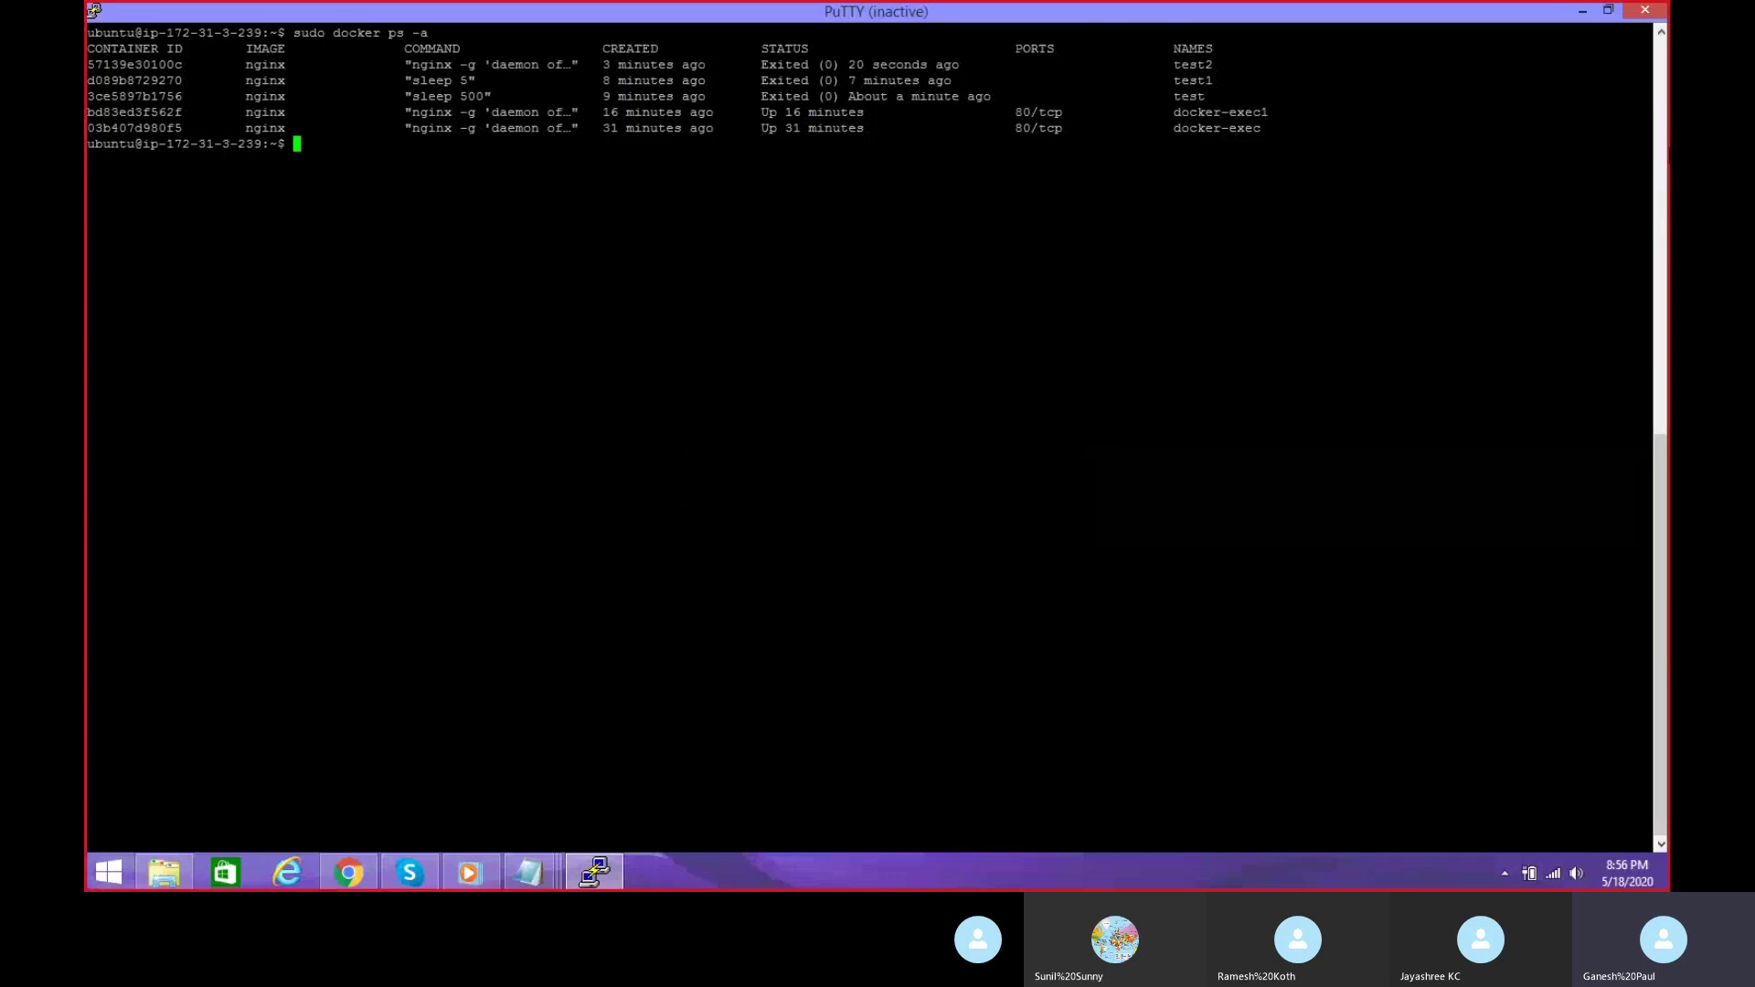
mouse_move(1651, 17)
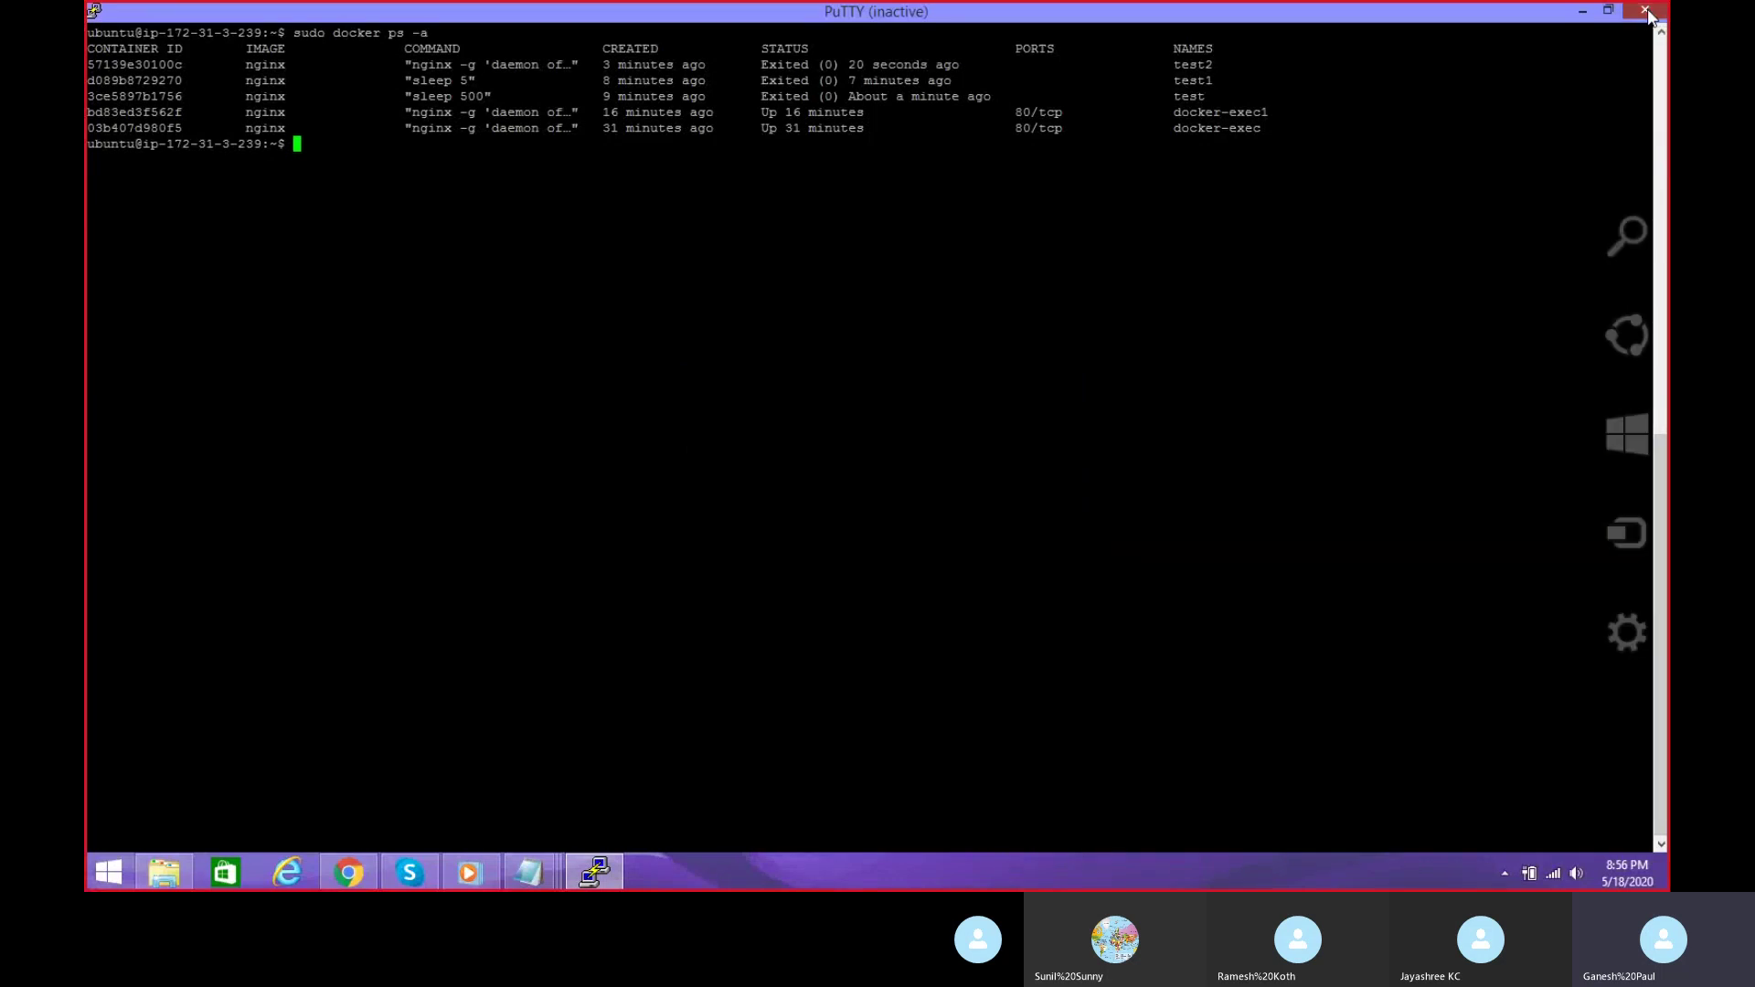
left_click(1651, 16)
Step: Search Windows for PuTTY, launch it, and set the host name to the copied IP 13.232.93.160
left_click(117, 864)
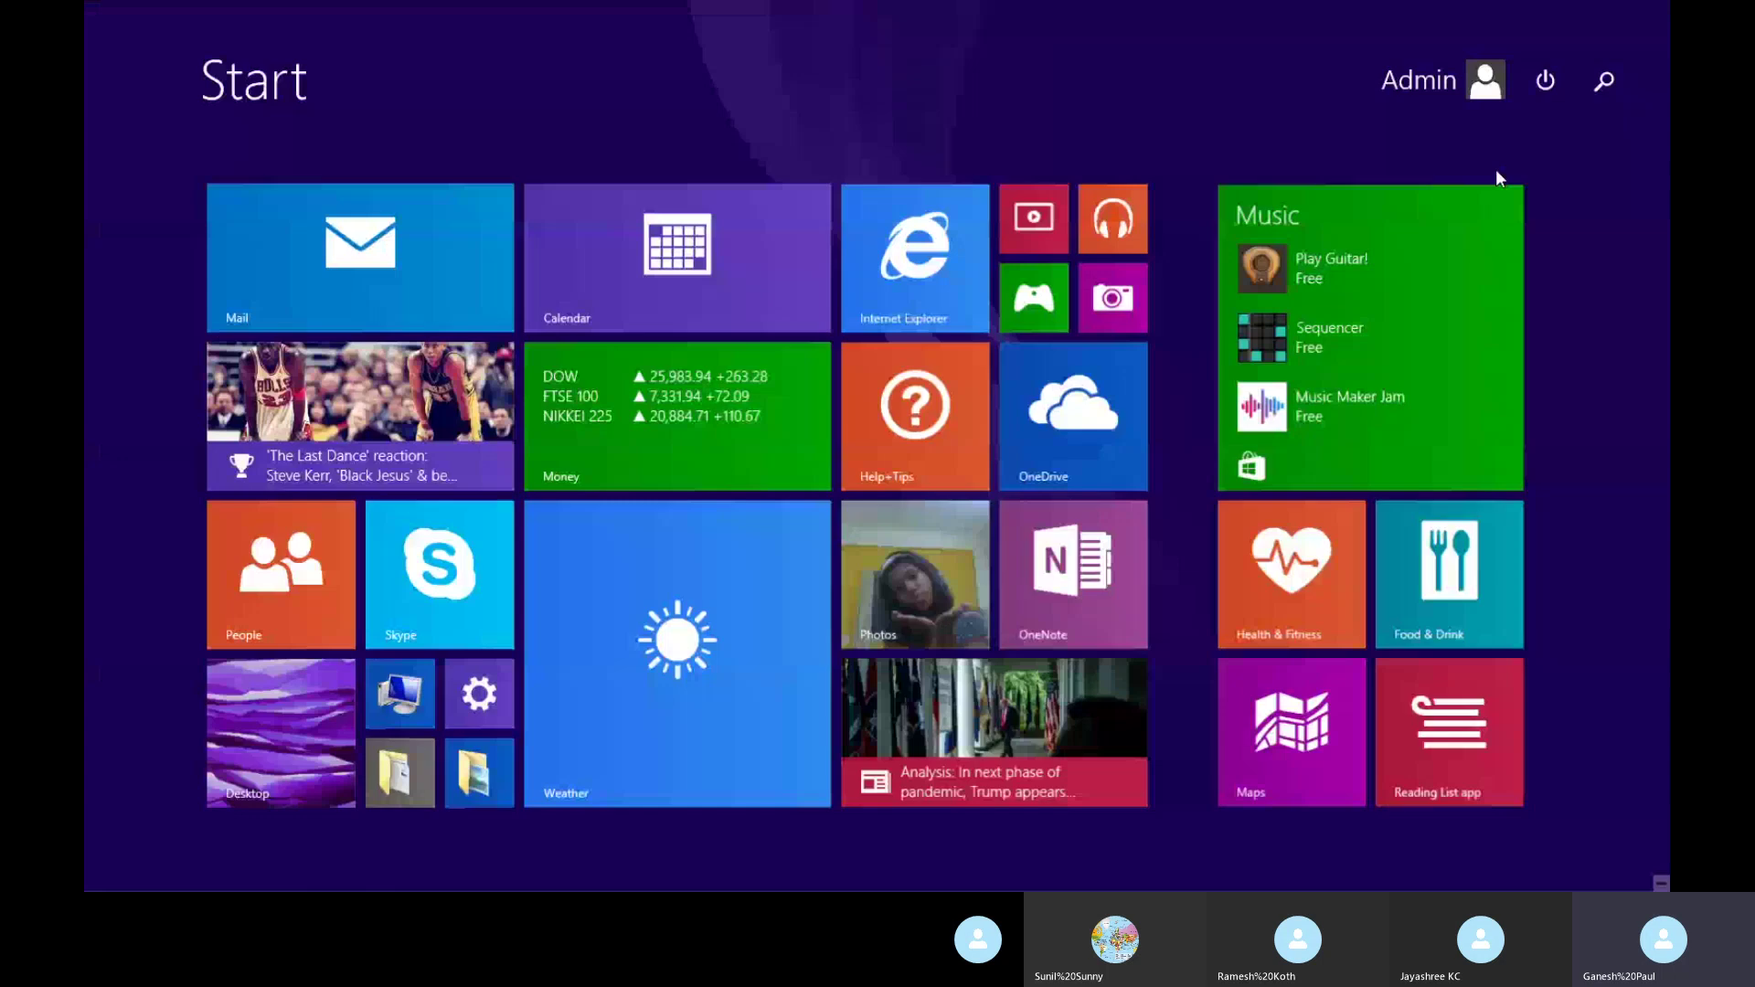
left_click(1603, 81)
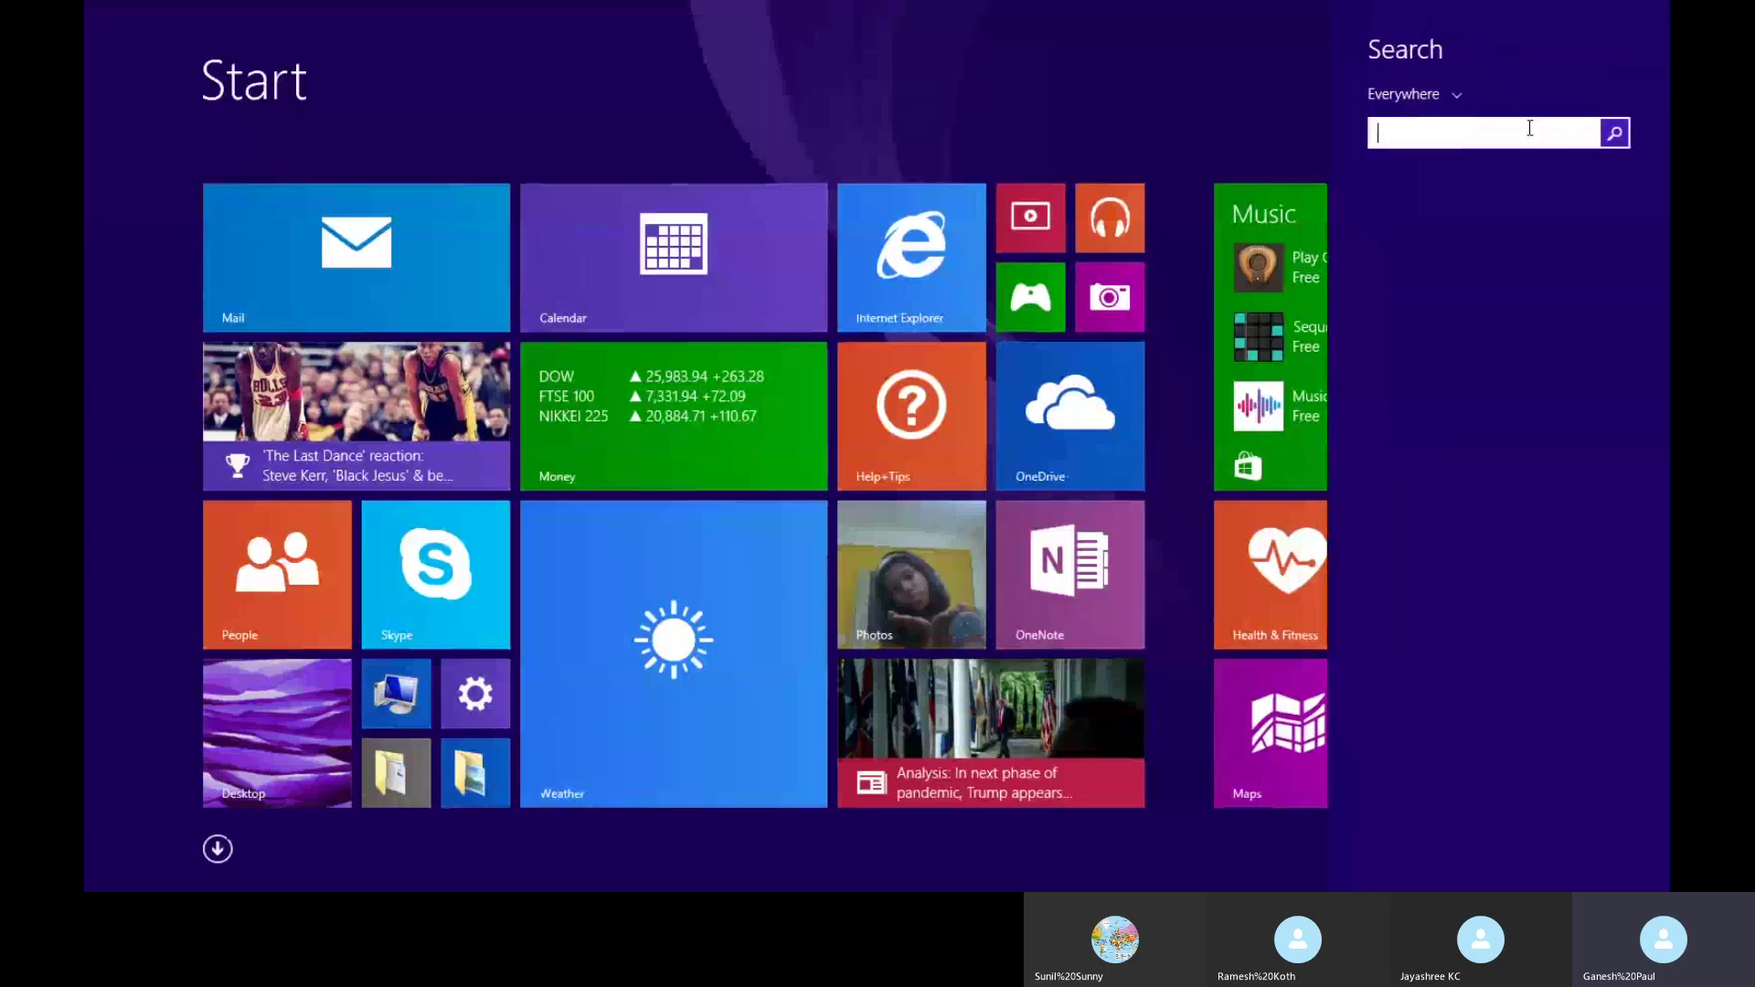
type("puTTY")
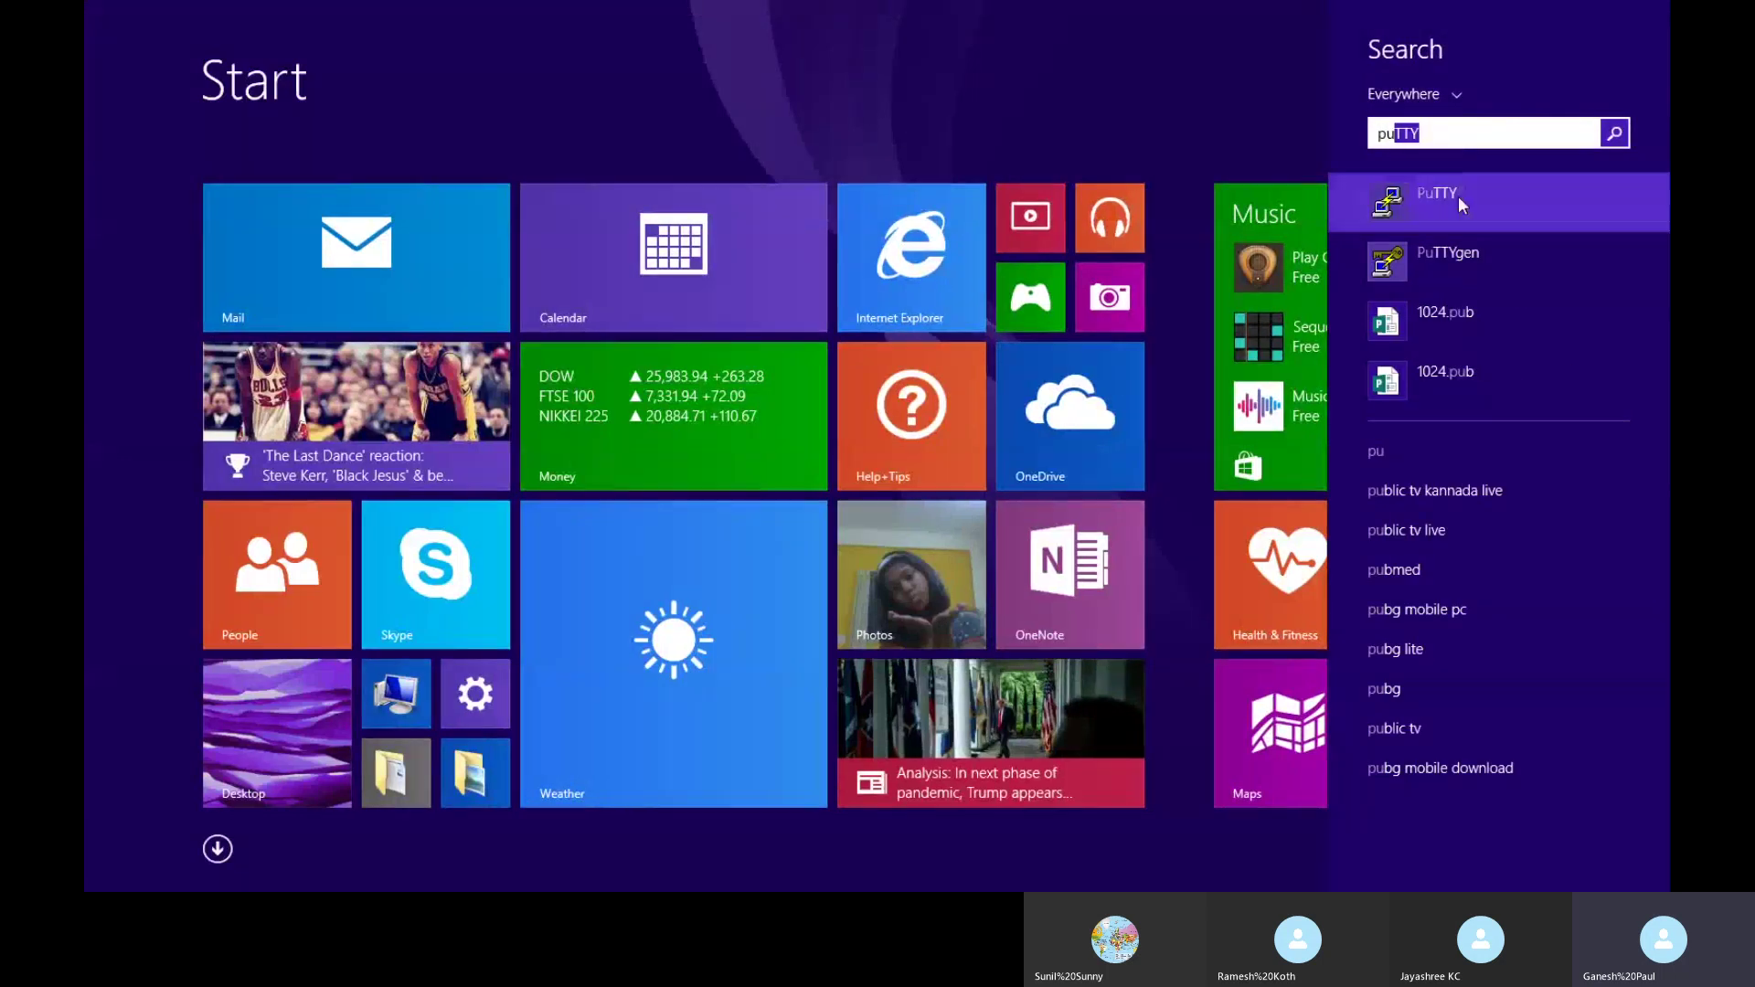
left_click(1451, 206)
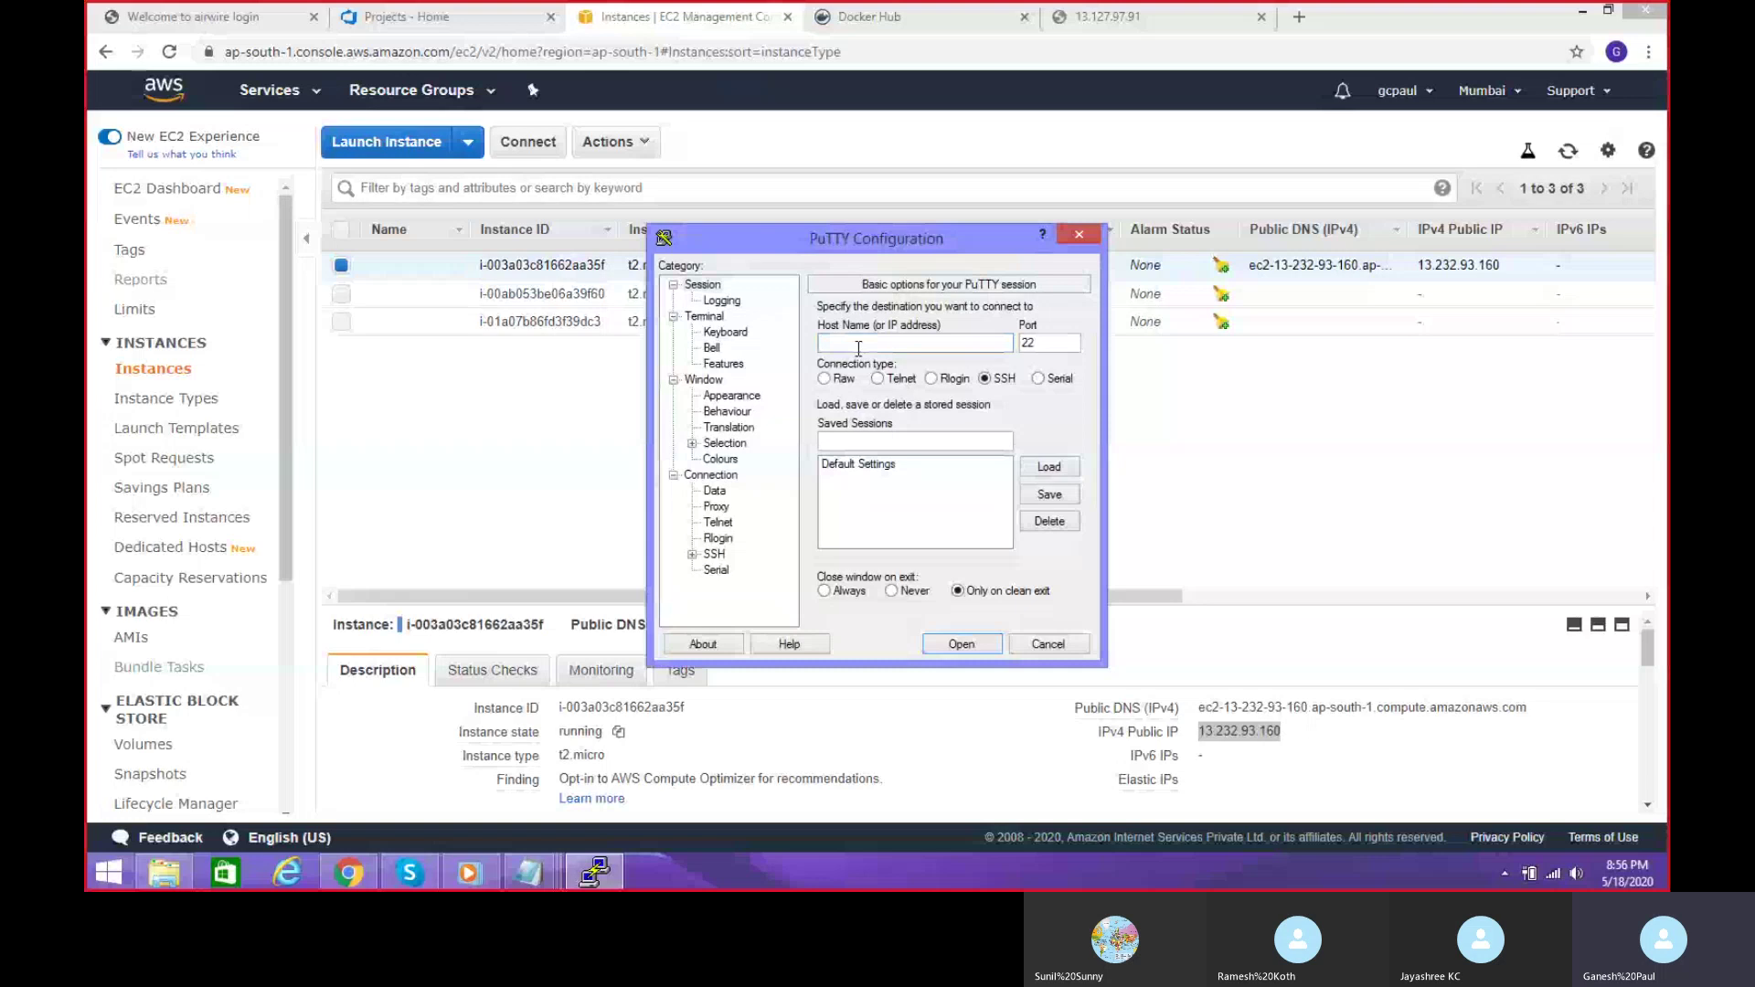
left_click(856, 344)
key("ctrl+v")
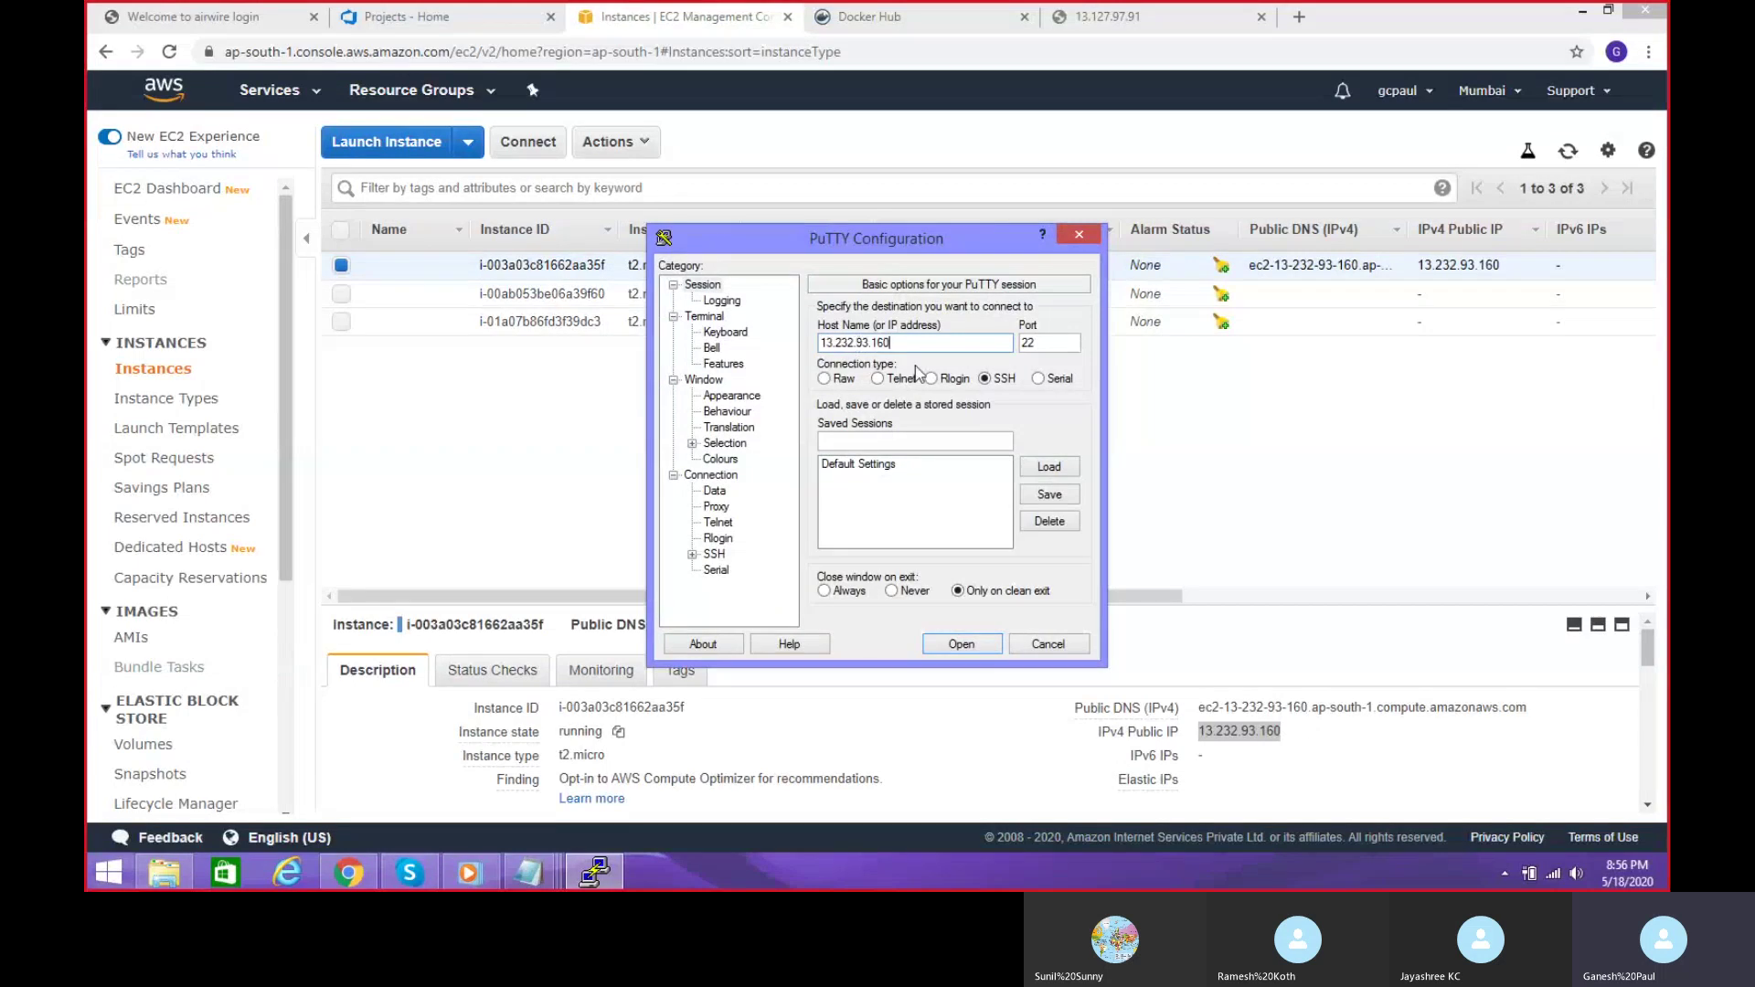
Step: Set the SSH authentication private key file to Terraform4.ppk from the D:\AWS folder
left_click(692, 555)
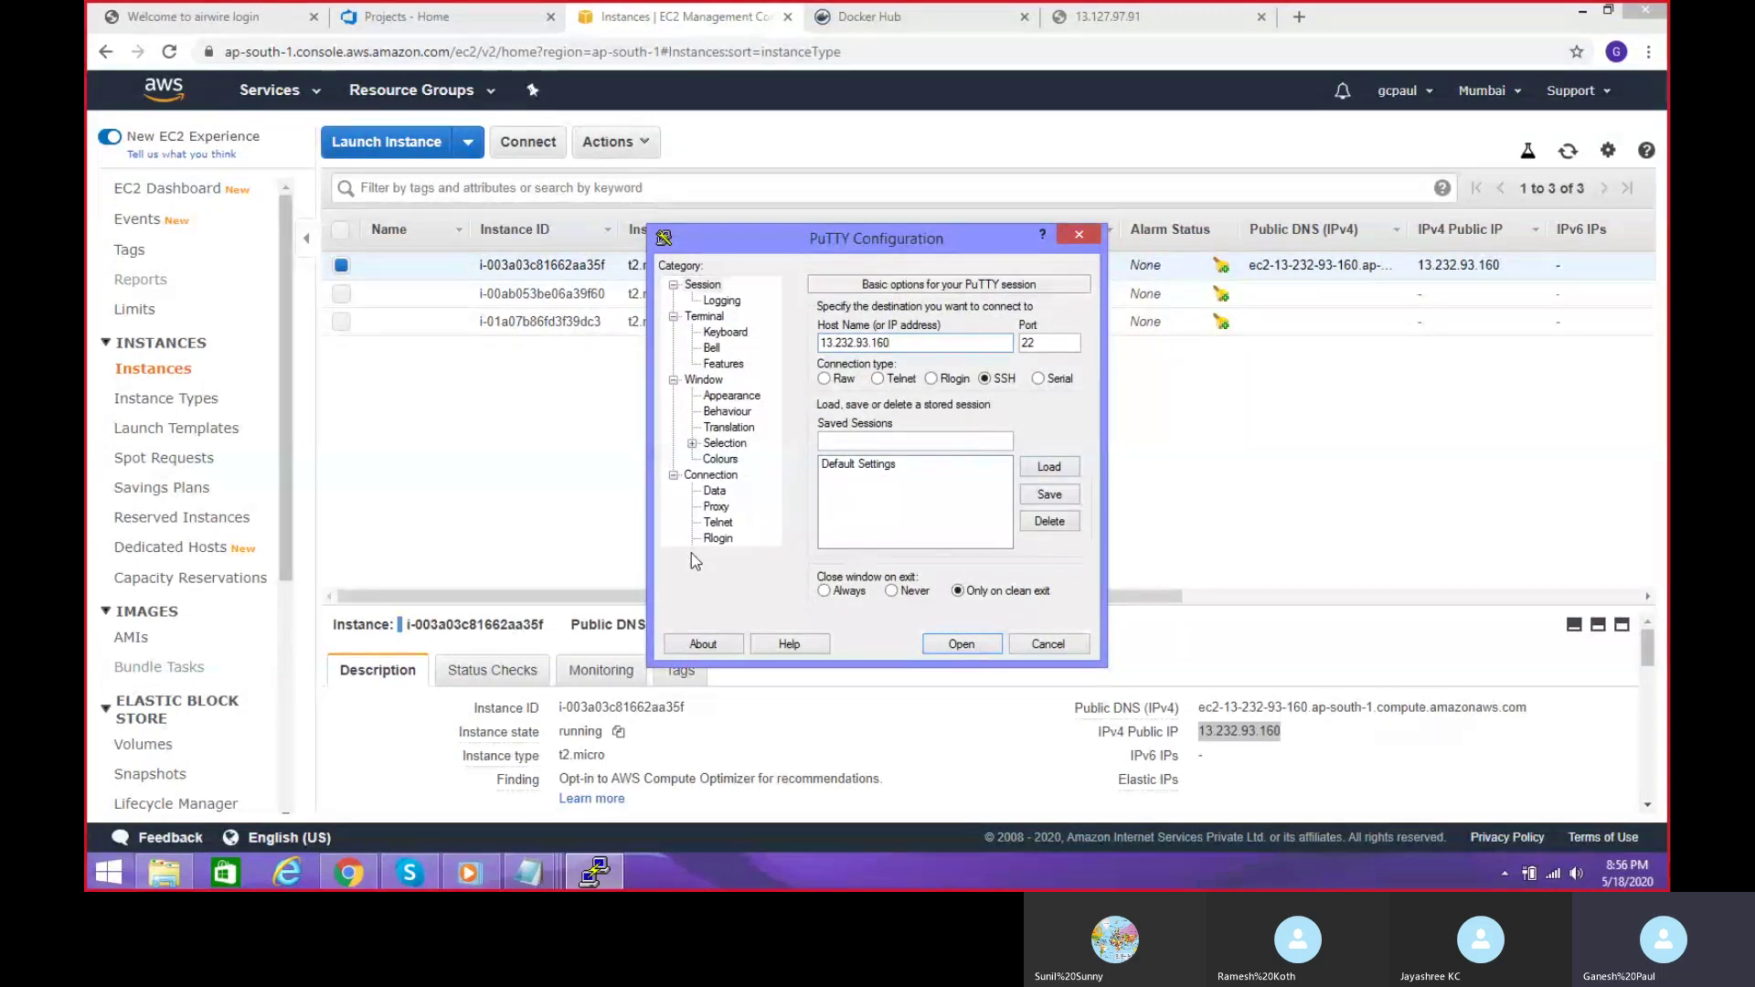
left_click(734, 539)
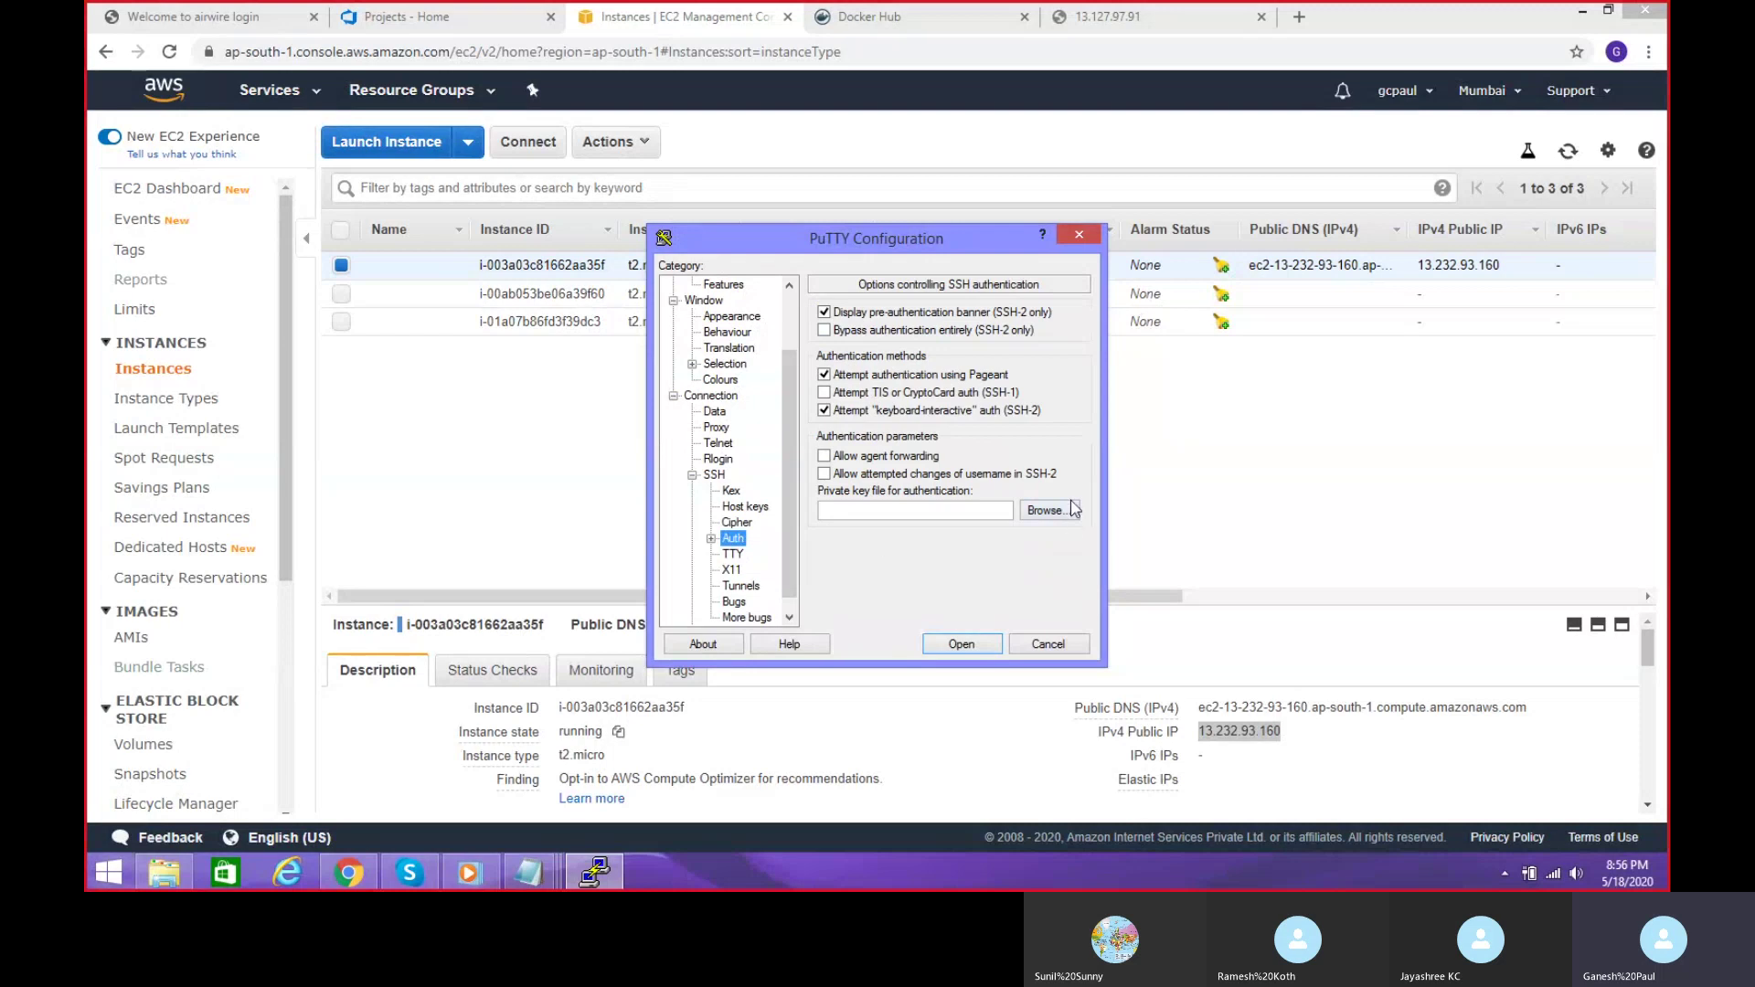
left_click(1052, 511)
left_click(900, 435)
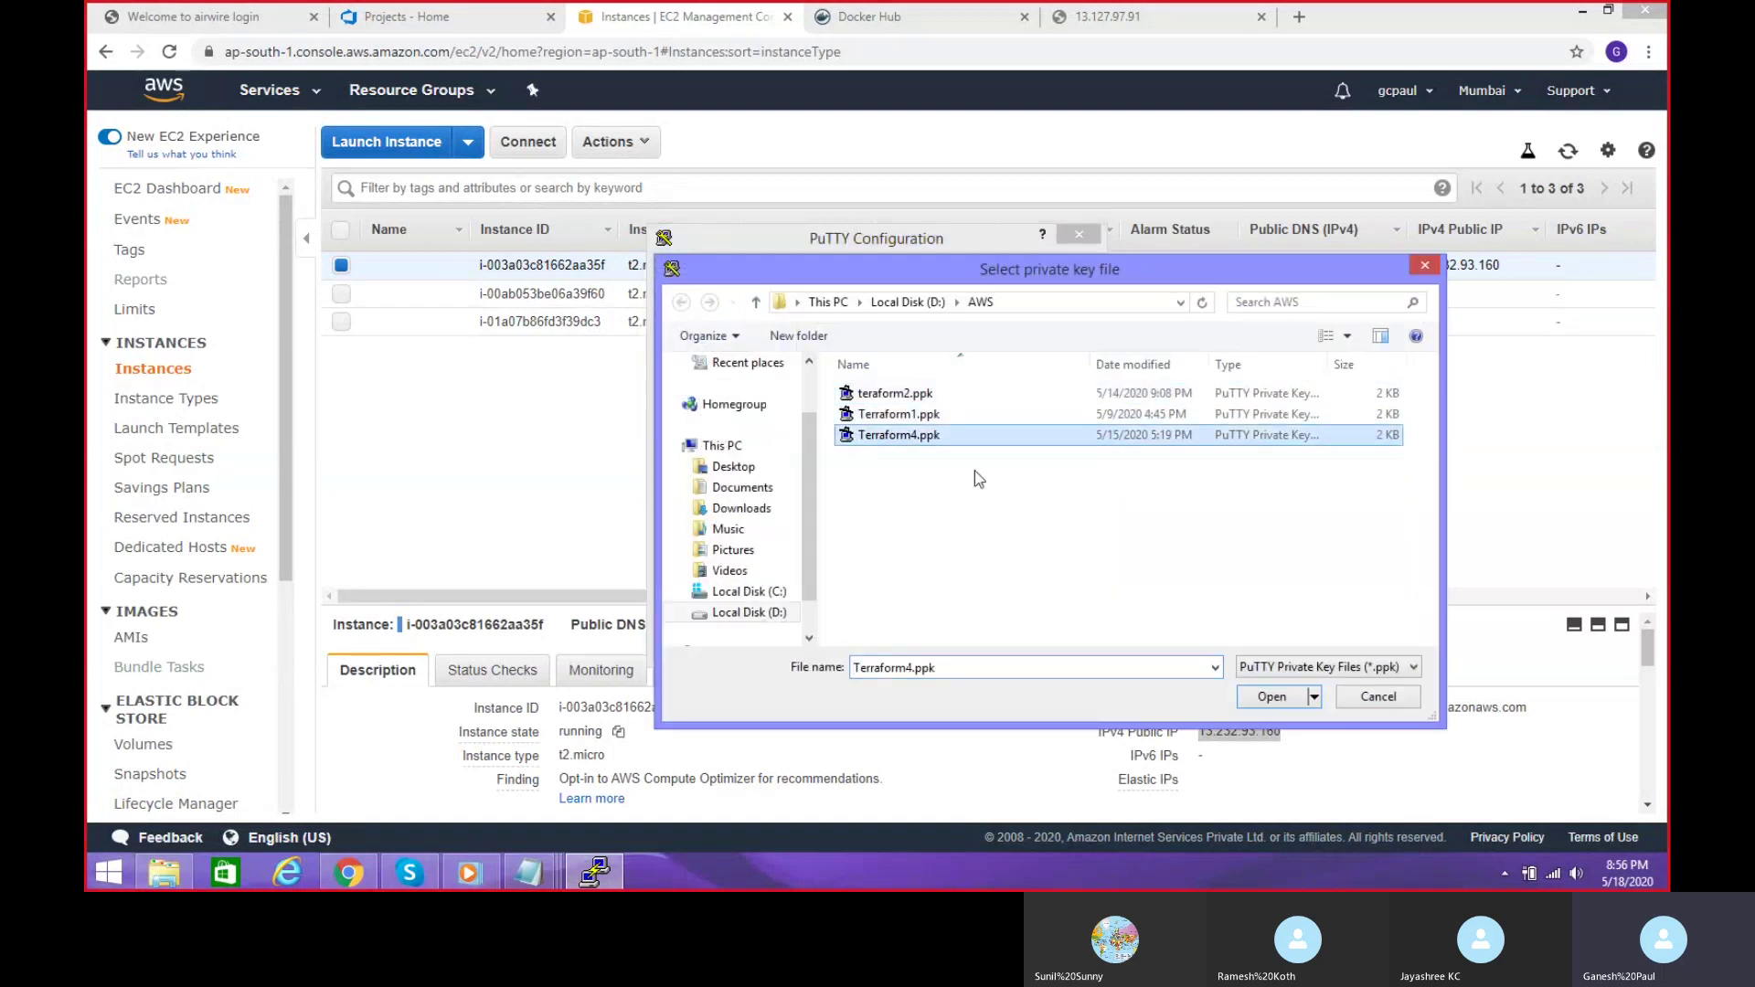
left_click(1272, 696)
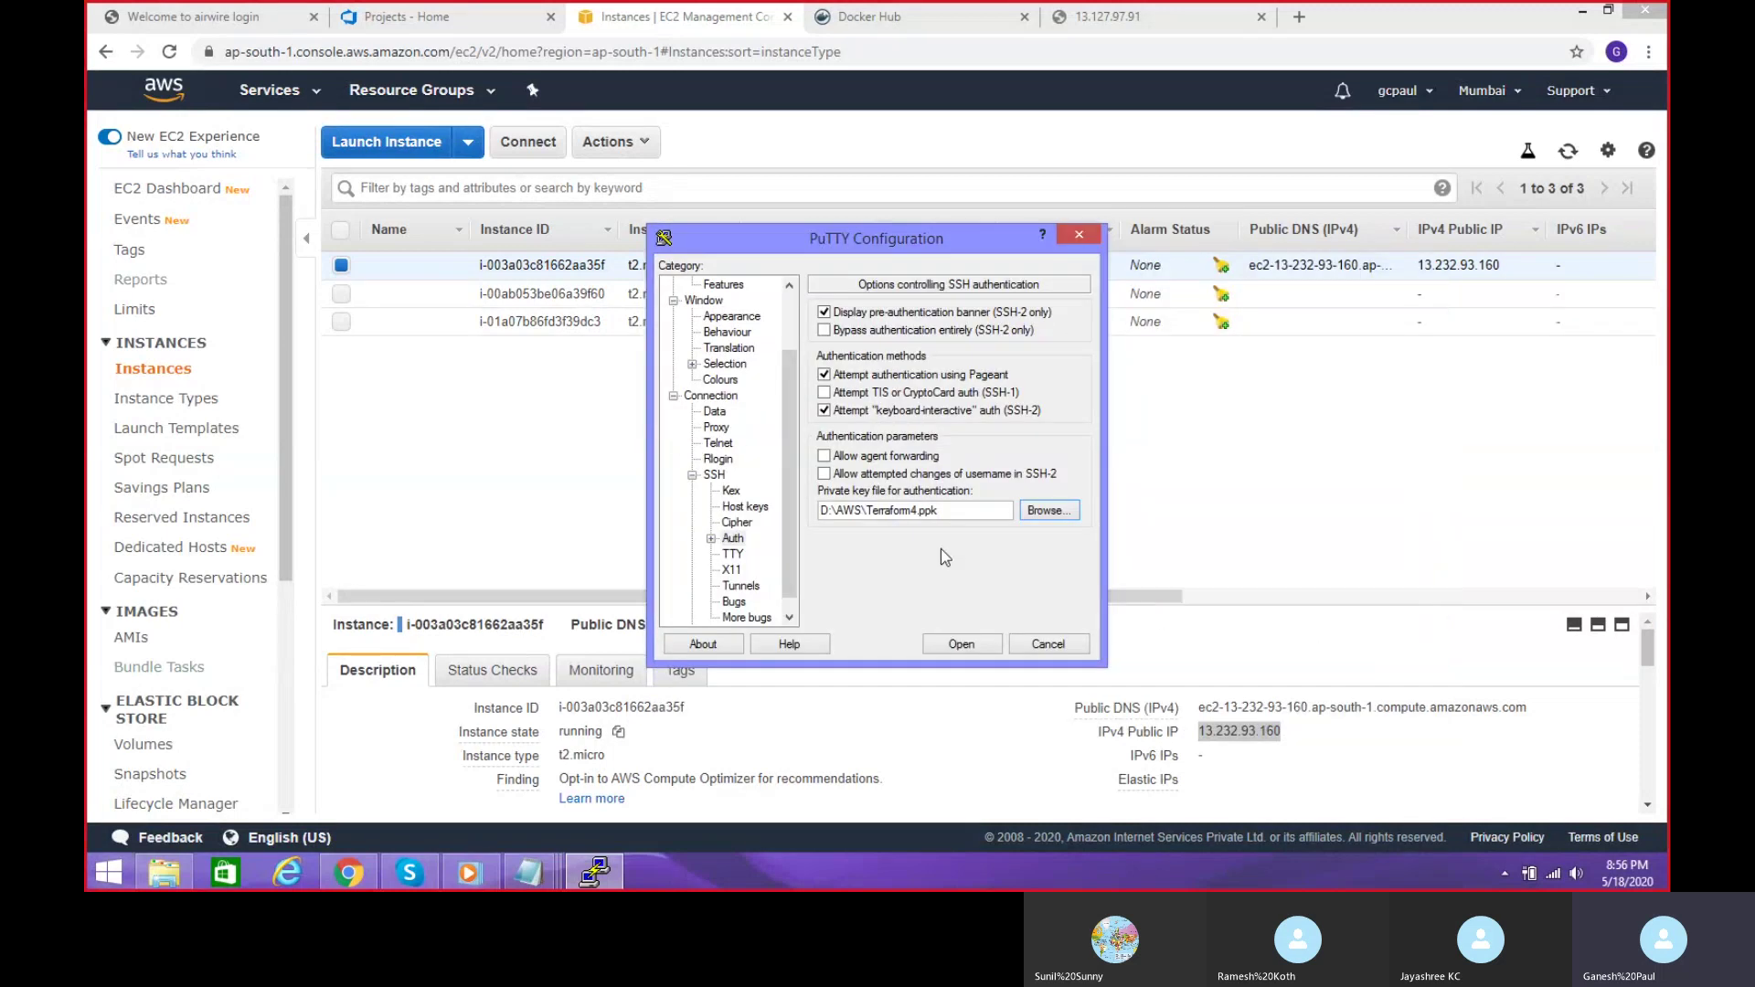
Step: Open the SSH connection to 13.232.93.160, log in as ubuntu, and maximize the terminal window
left_click(960, 644)
left_click(783, 582)
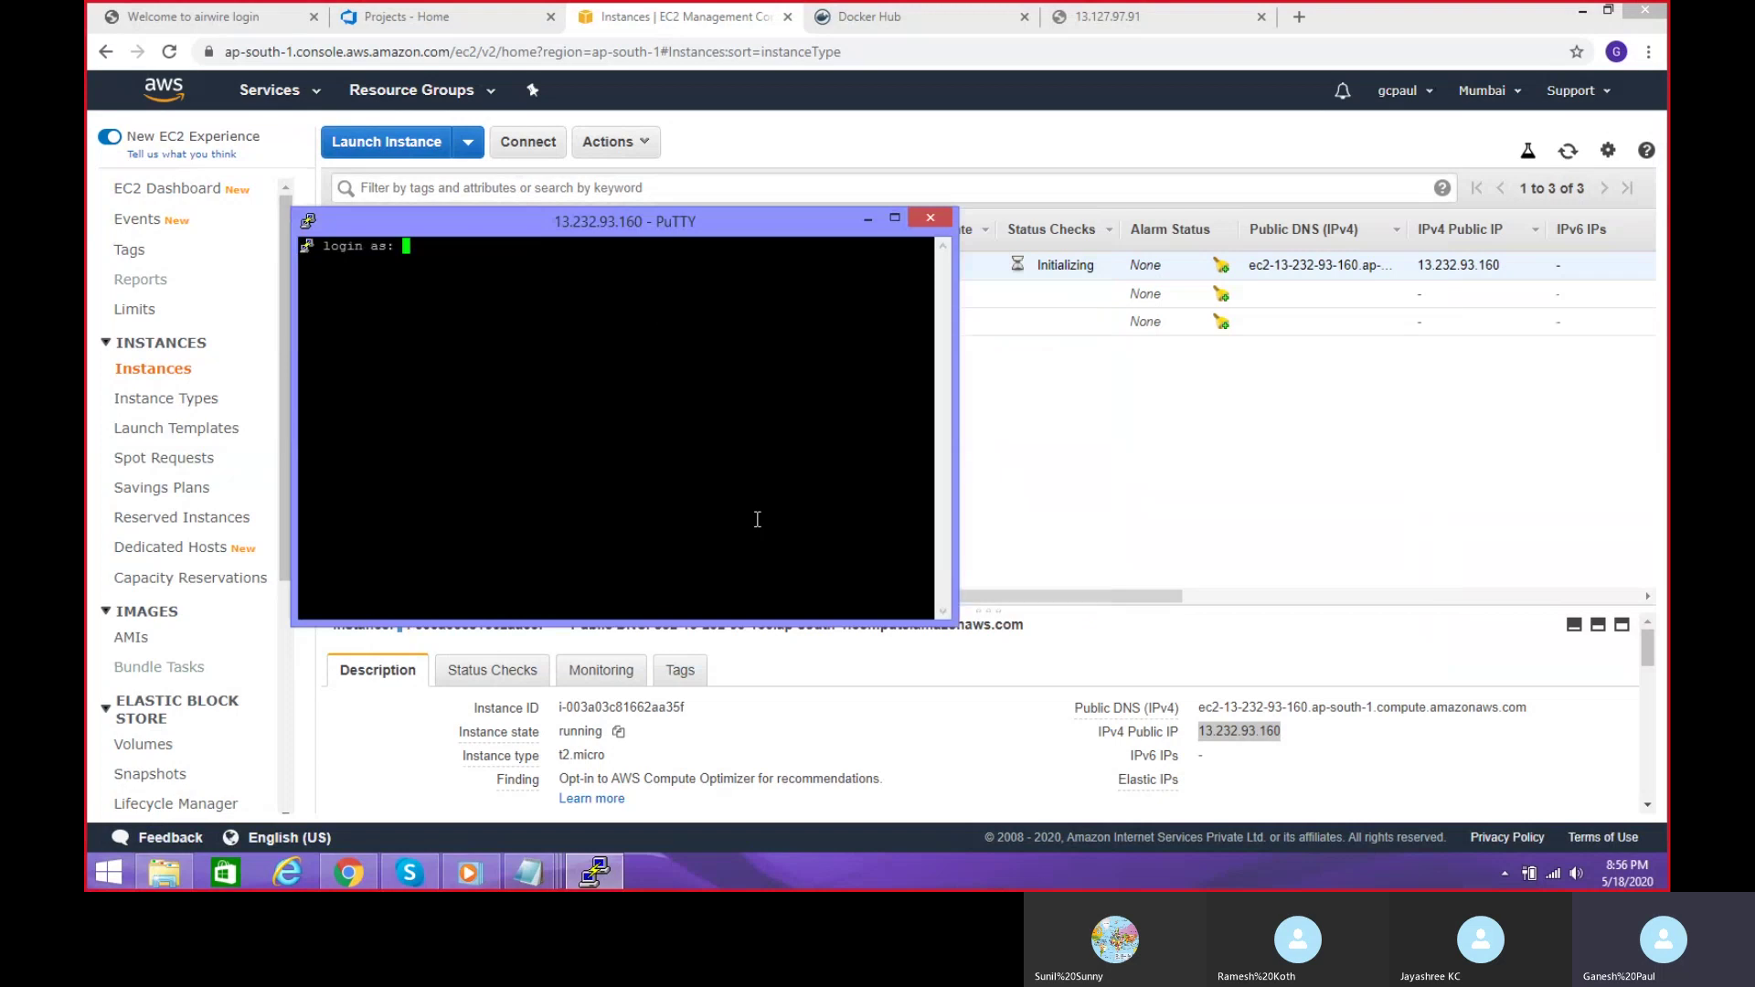
type("ubuntu")
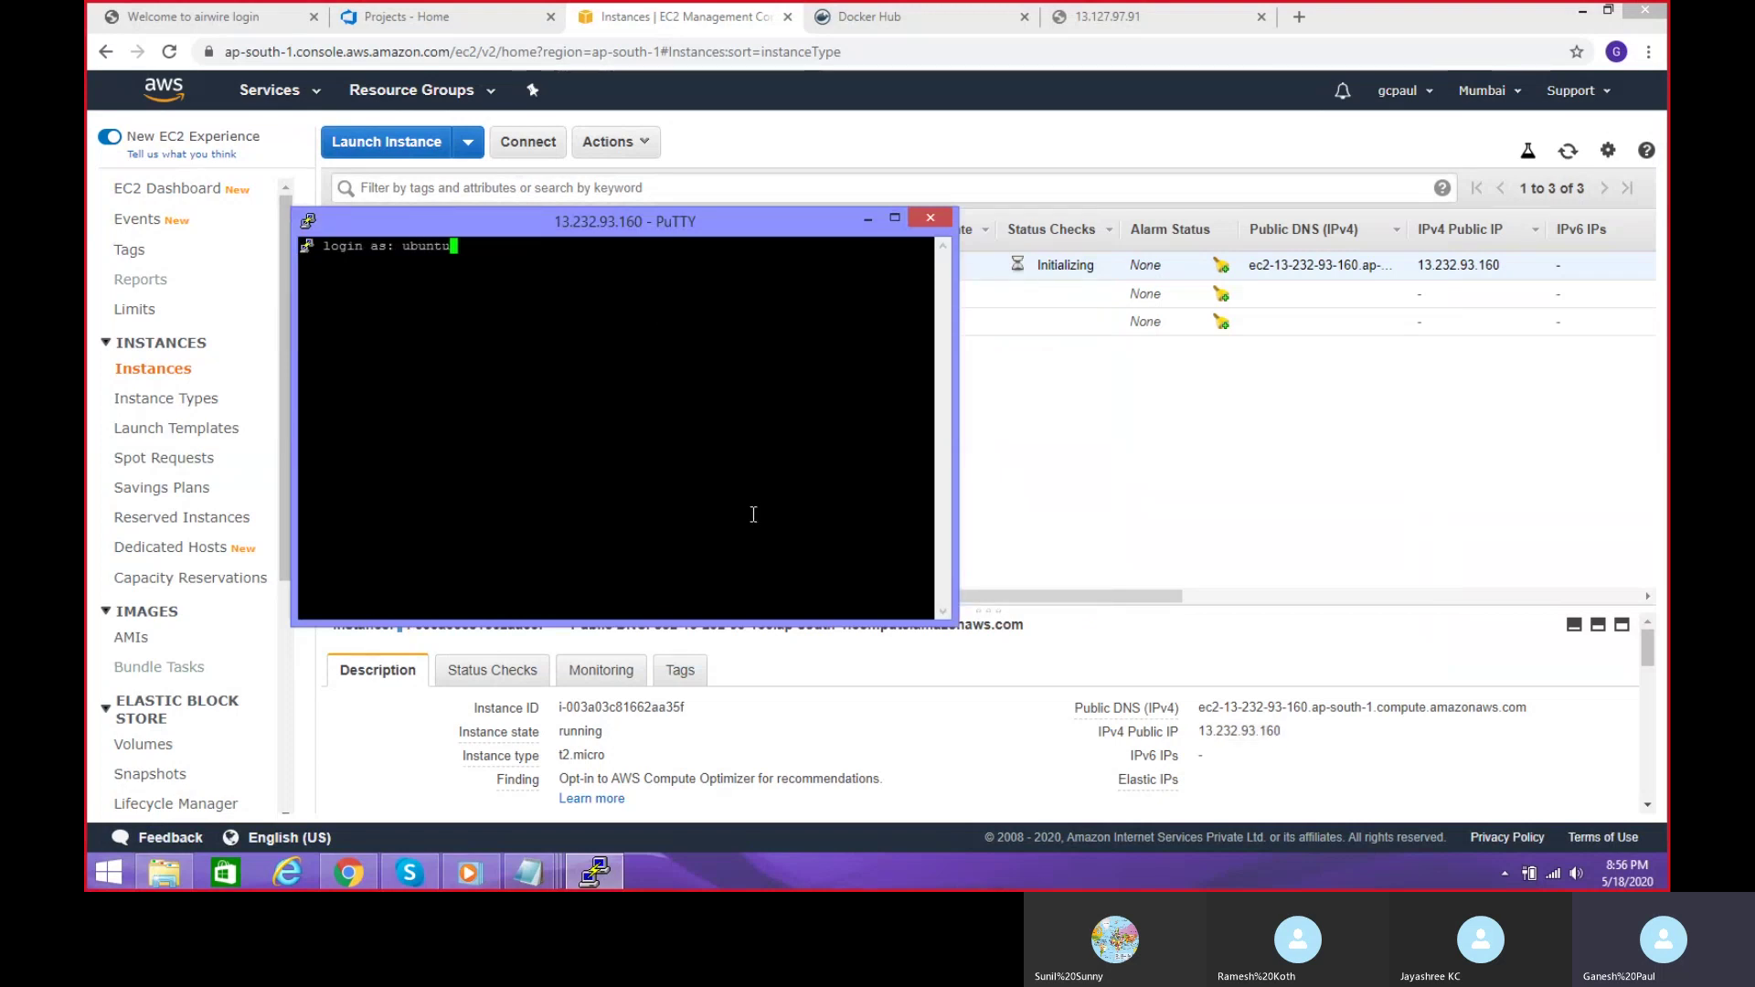
key("Return")
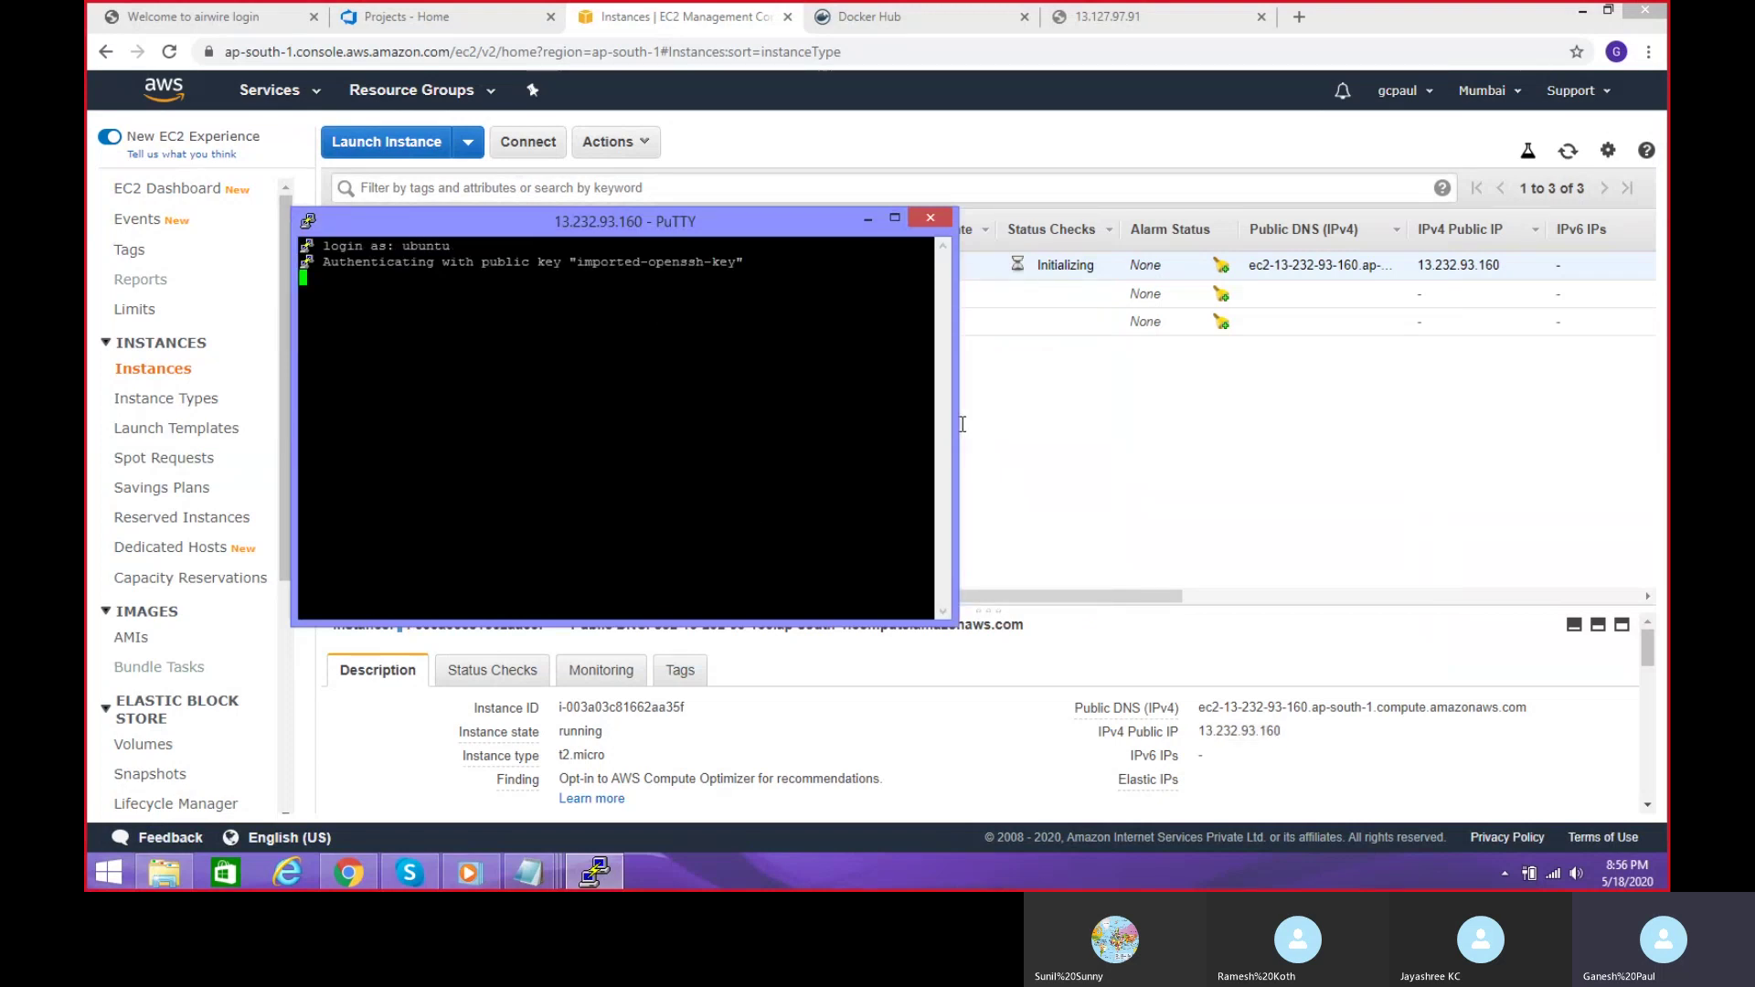
left_click(895, 217)
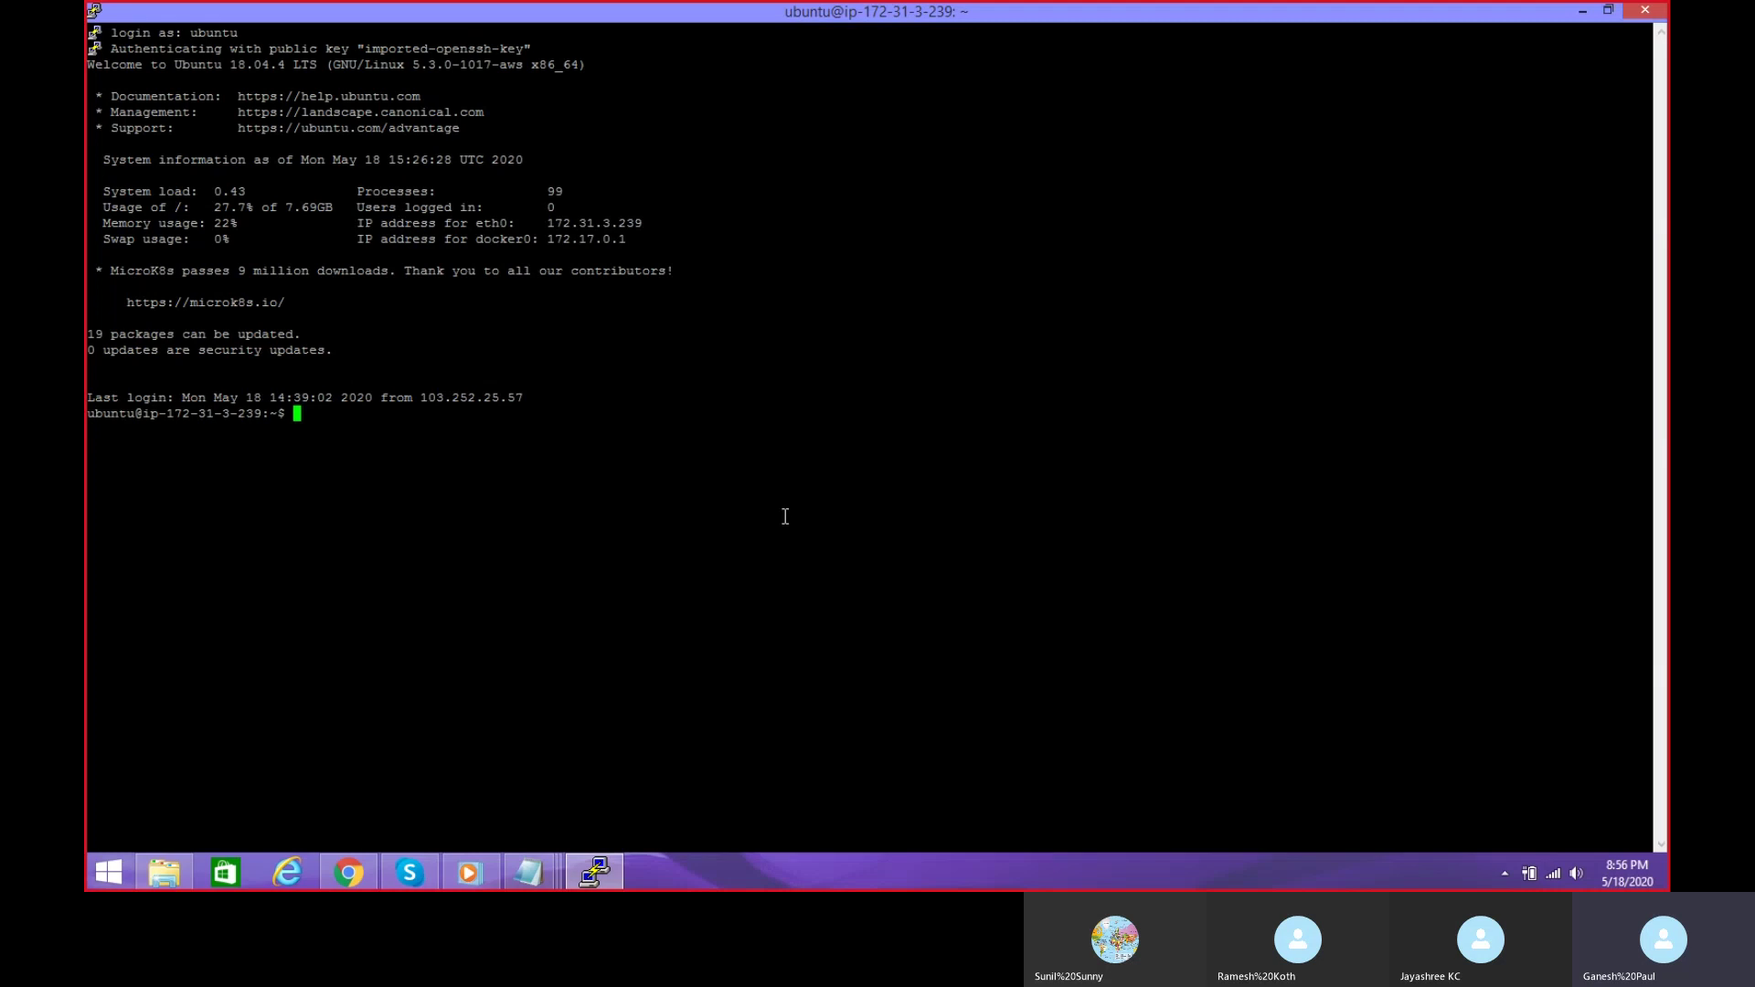
Step: Refresh the package lists with sudo apt-get update and list all Docker containers, including stopped ones, with sudo docker ps -a
type("sudo a")
type("pt-get update")
key("Return")
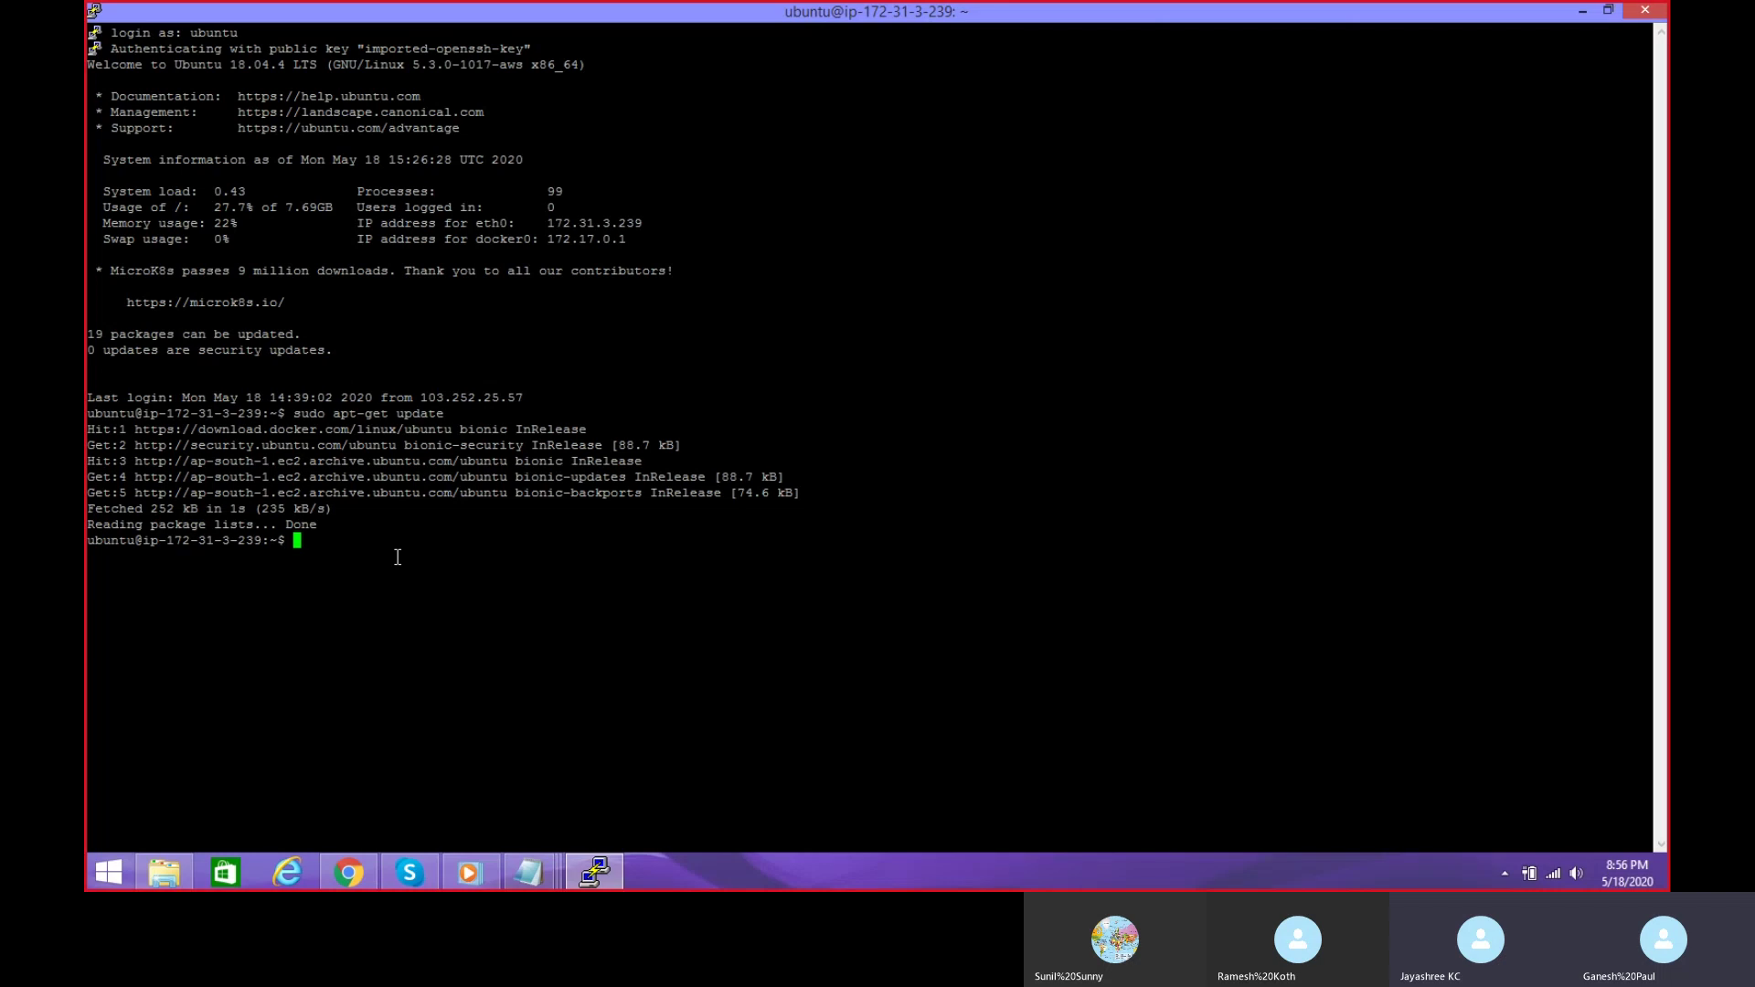
type("sudo docker ps -a")
key("Return")
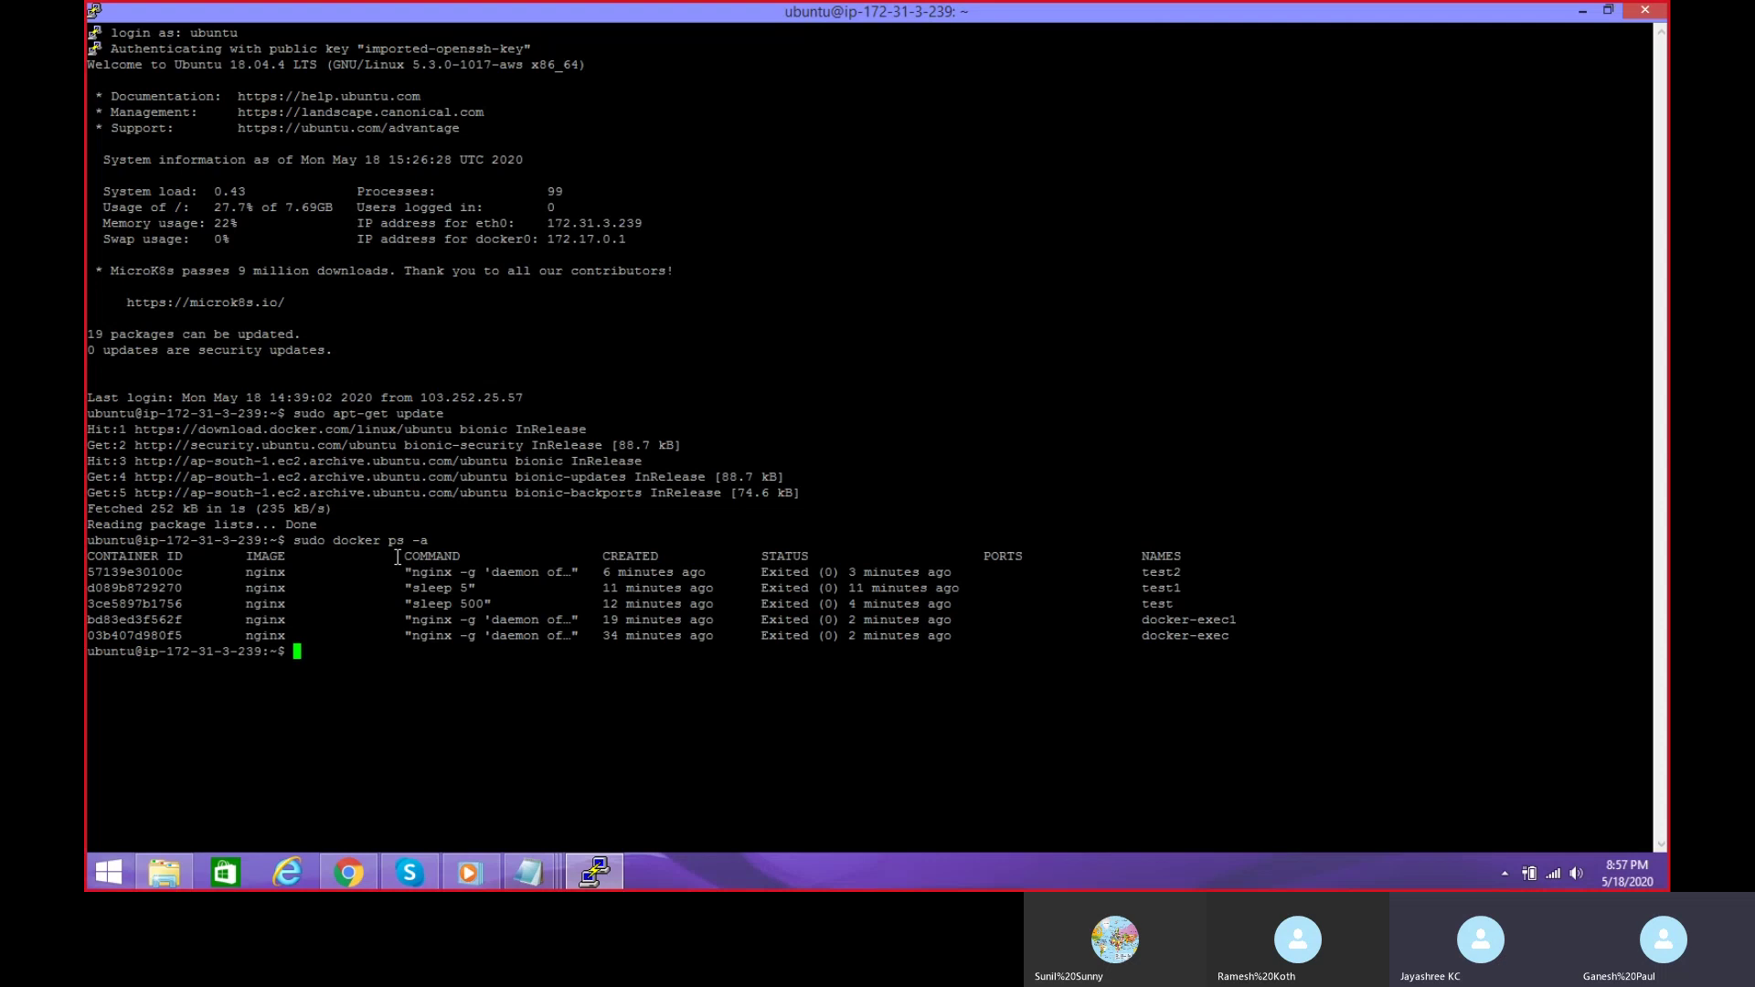